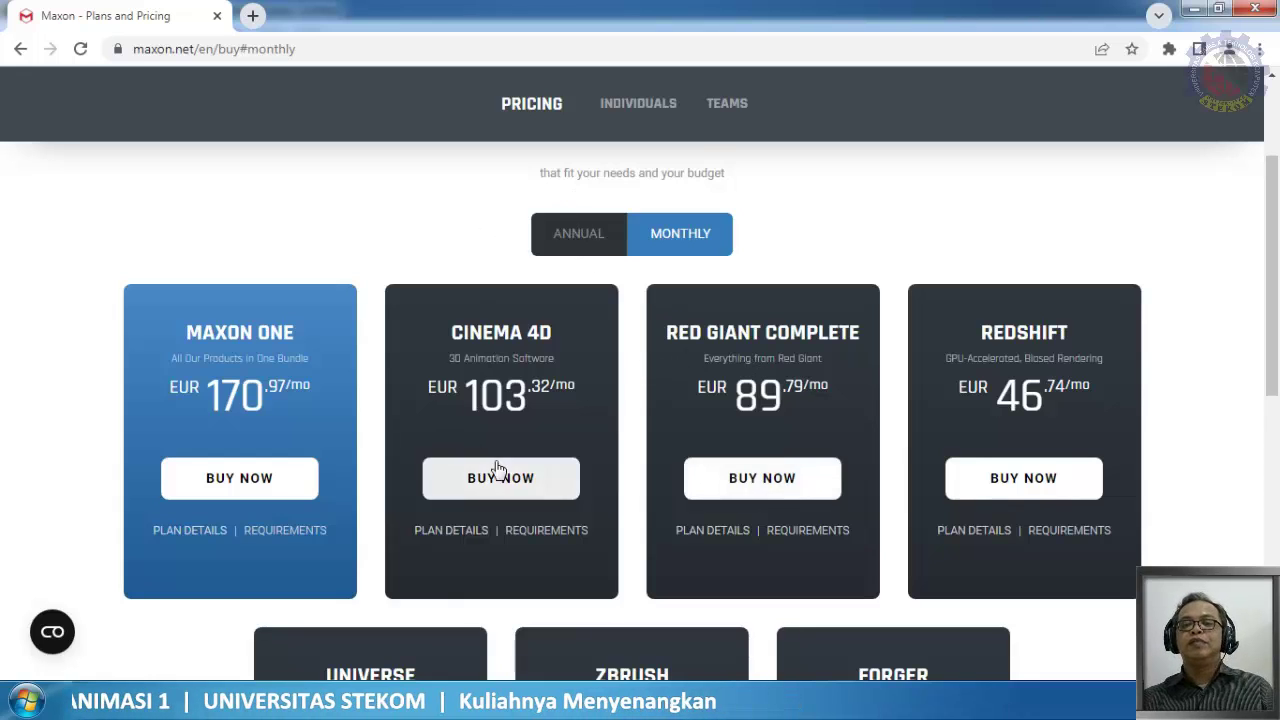
Step: Close the Maxon pricing page, switch to After Effects and examine the available effect categories
{"action": "scroll", "coordinate": [455, 340], "scroll_direction": "up", "scroll_amount": 2}
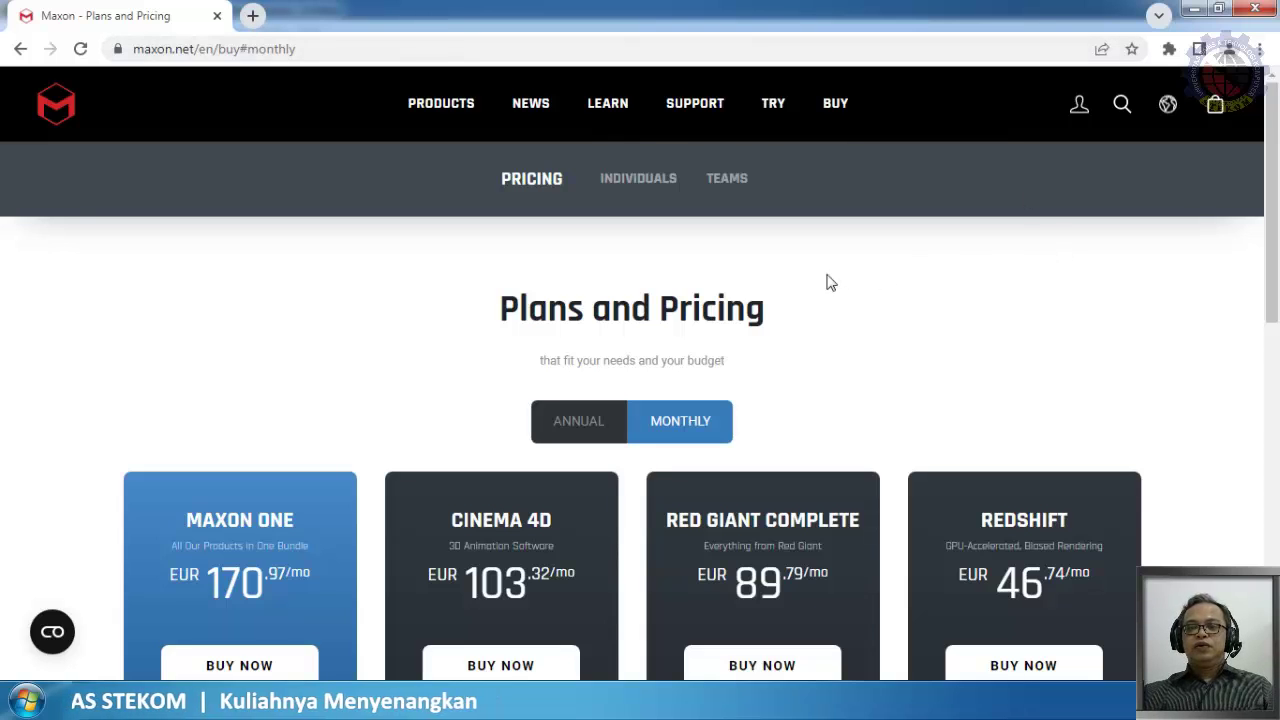
{"action": "left_click", "coordinate": [1256, 8]}
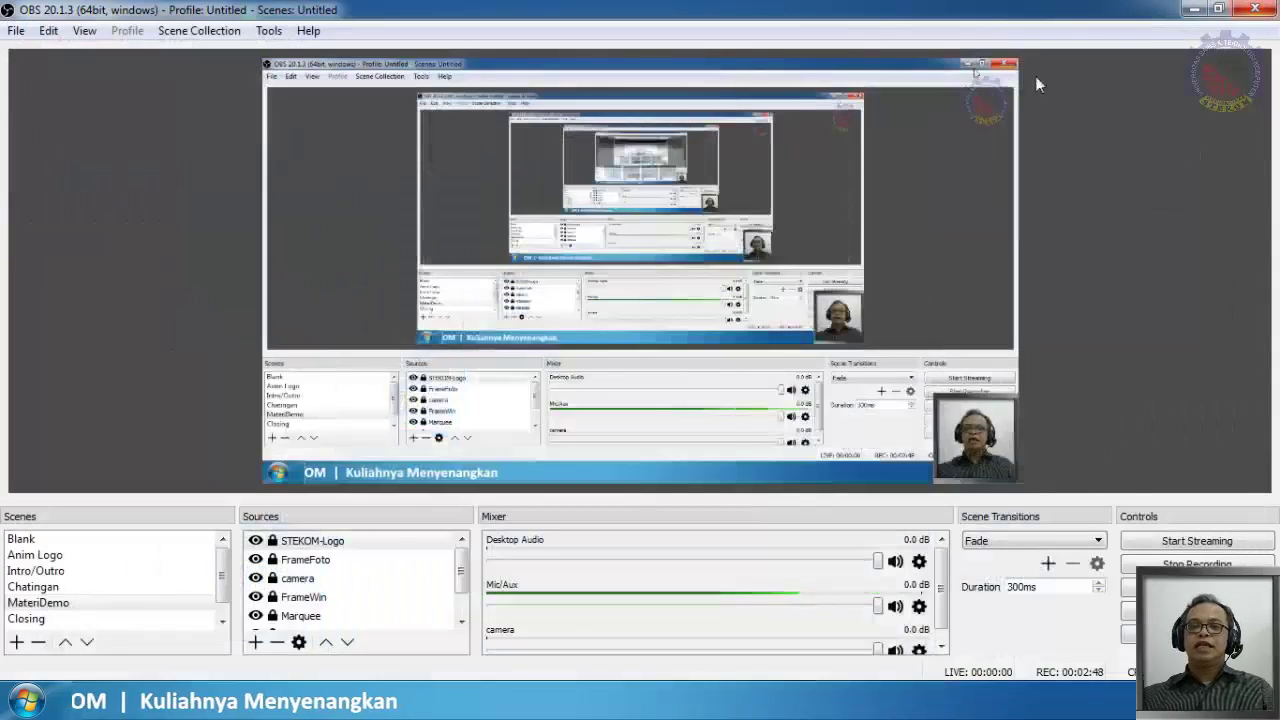
{"action": "key", "text": "alt+Tab"}
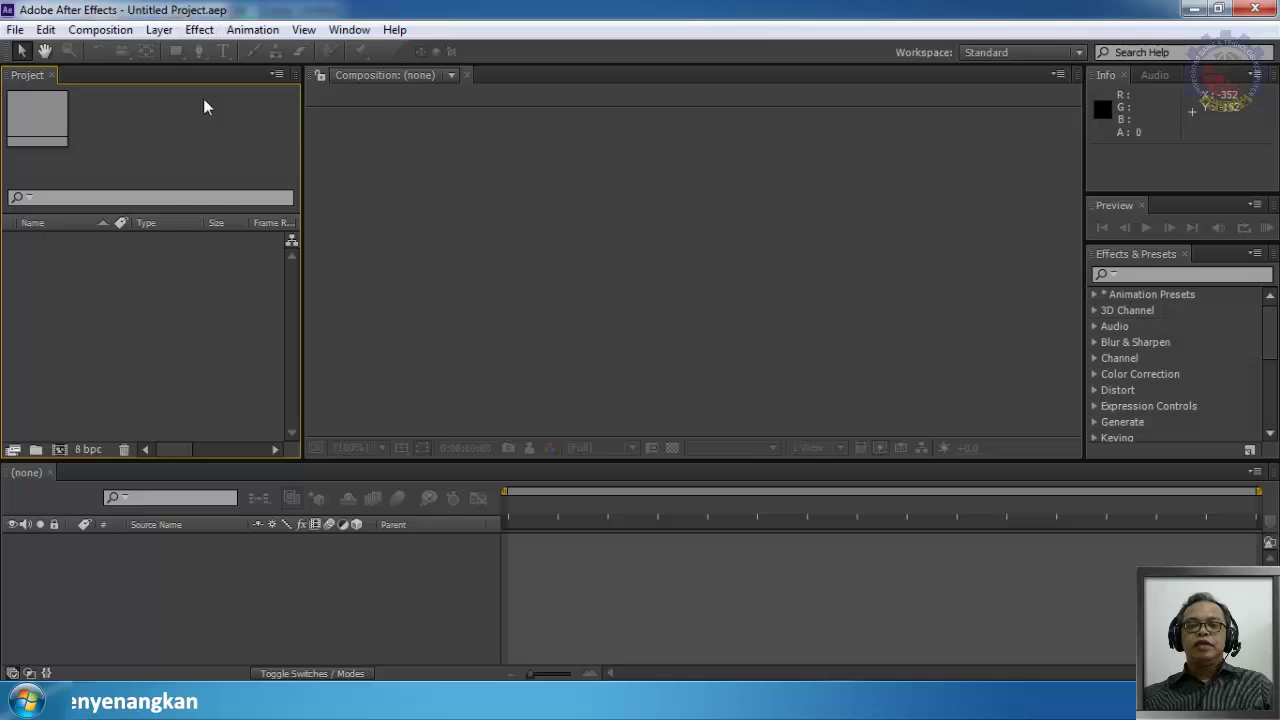
{"action": "left_click", "coordinate": [199, 29]}
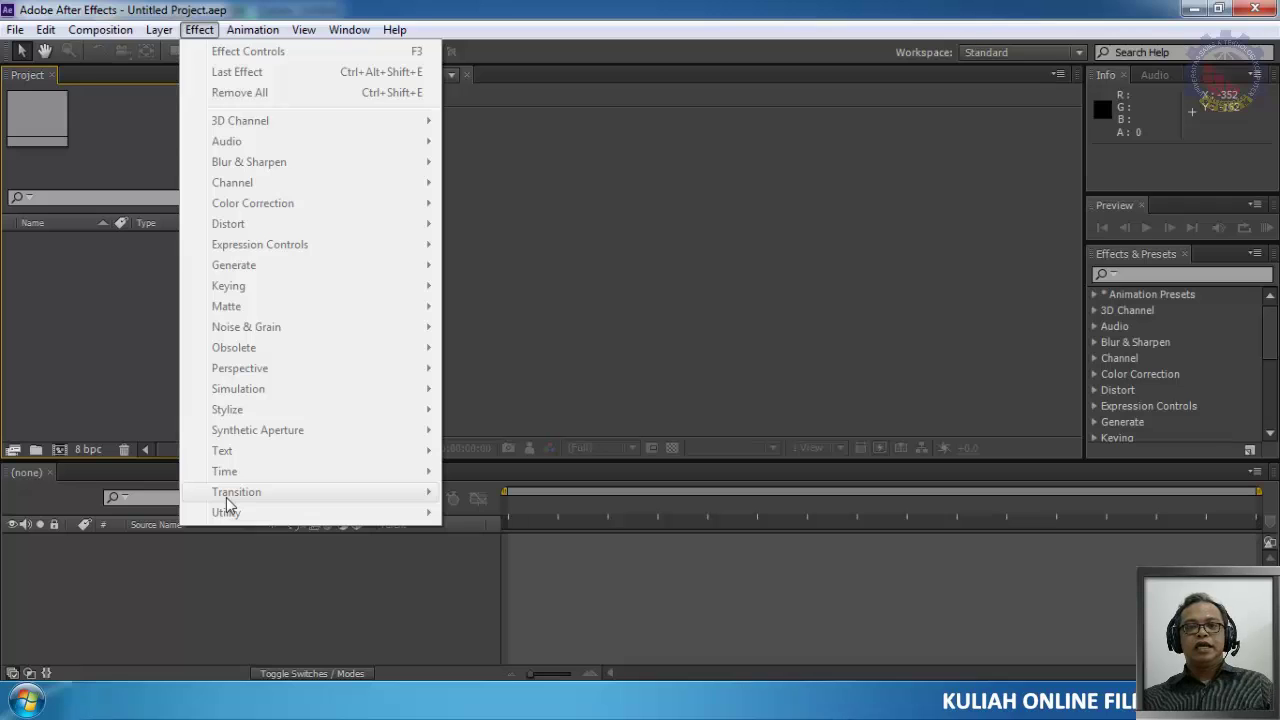
{"action": "left_click", "coordinate": [195, 33]}
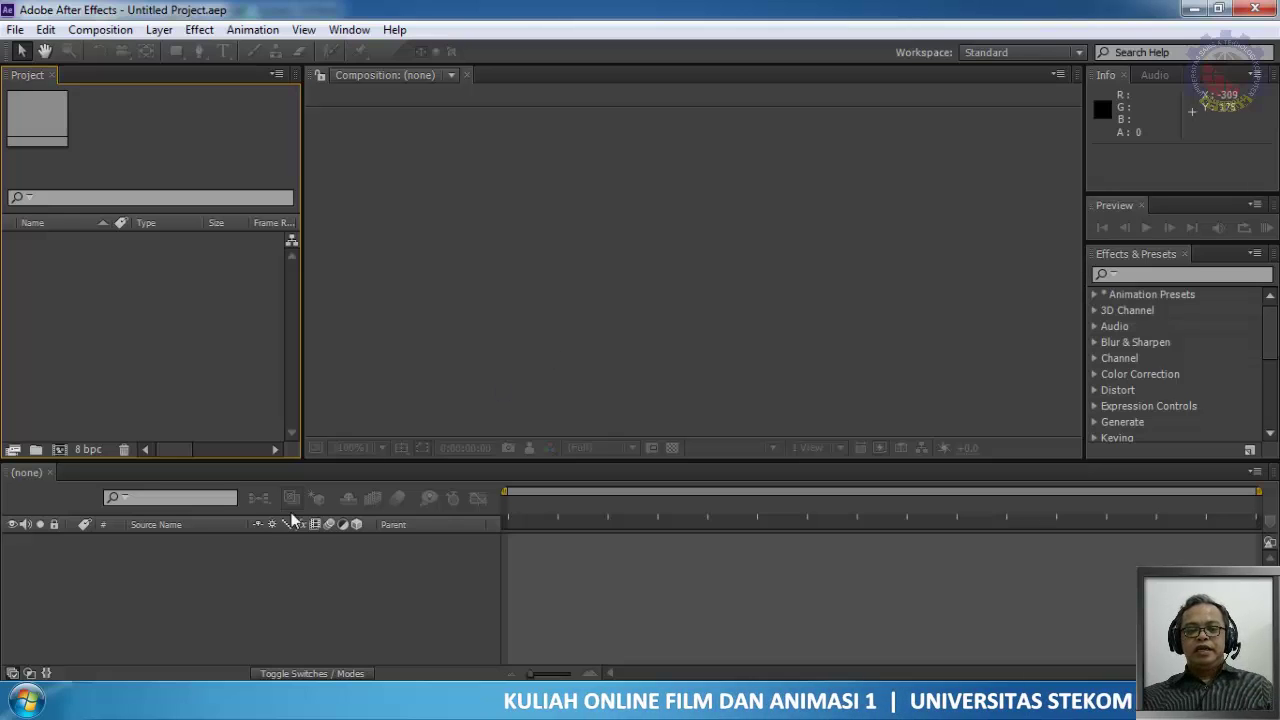
Step: Switch to File Explorer, inspect the Documentation and Presets folder and return to TCSuite_Win_Full
{"action": "key", "text": "alt+Tab"}
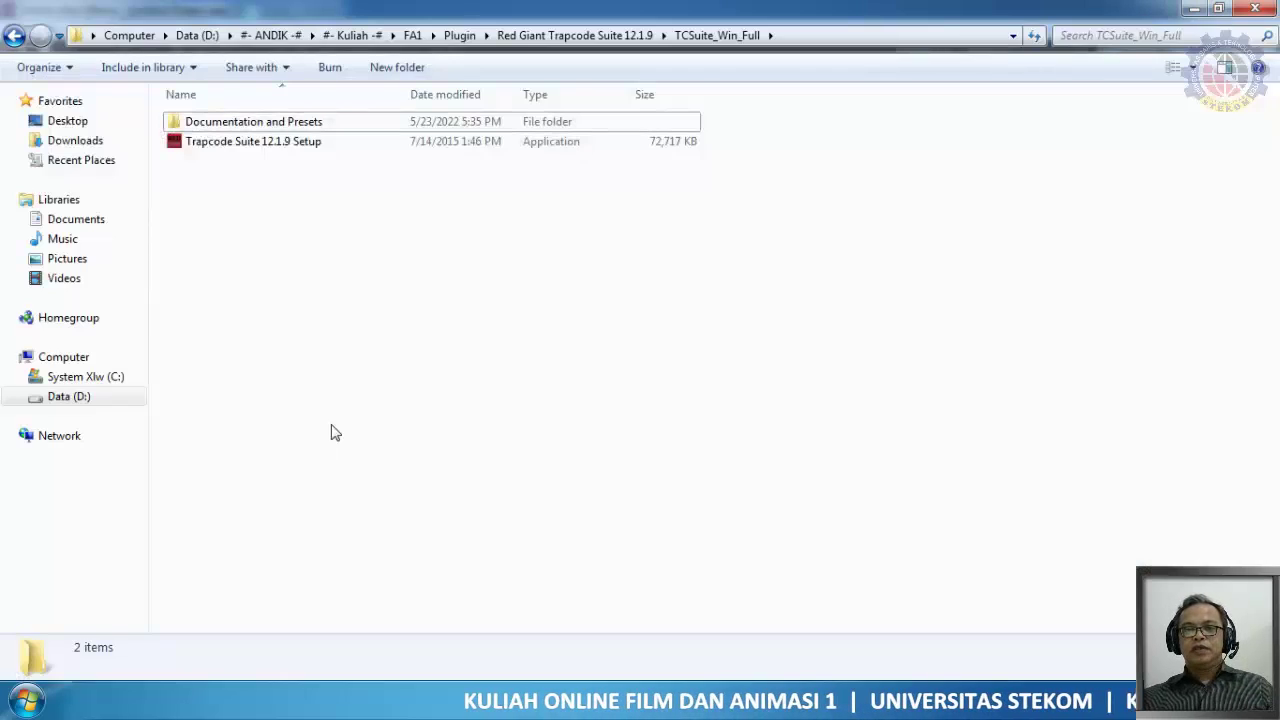
{"action": "left_click", "coordinate": [277, 128]}
{"action": "double_click", "coordinate": [277, 128]}
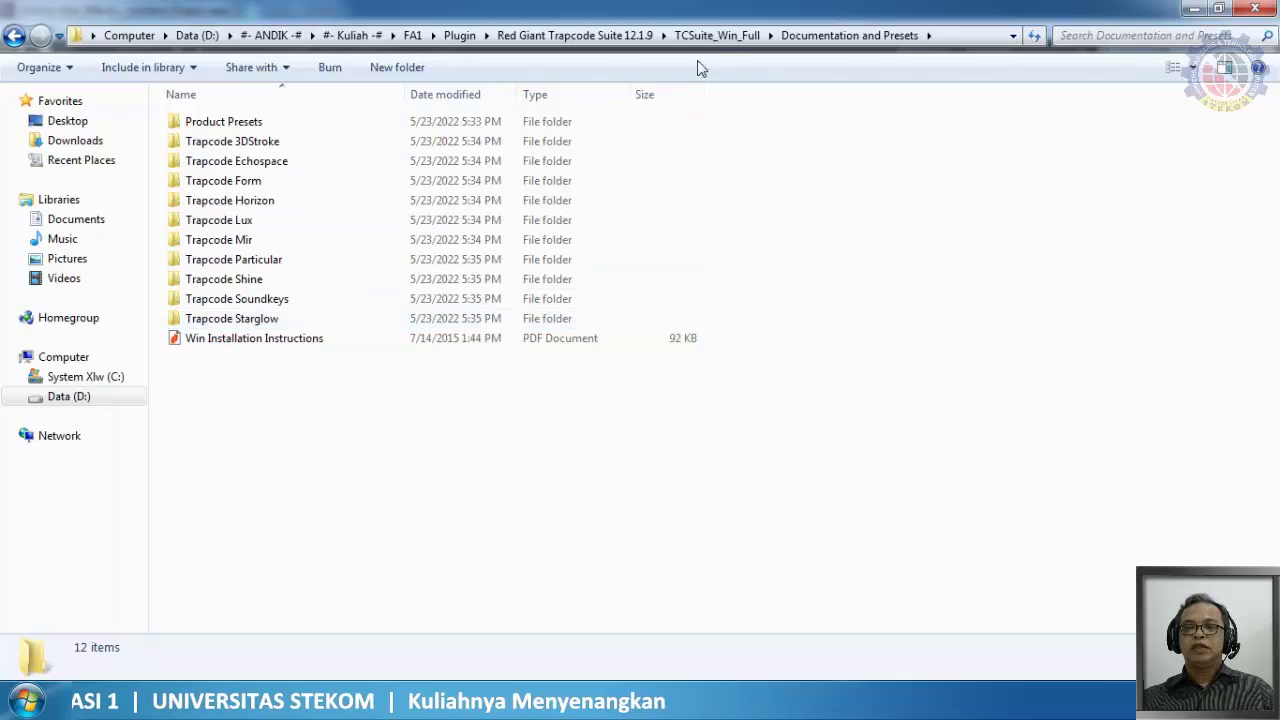
{"action": "left_click", "coordinate": [715, 35]}
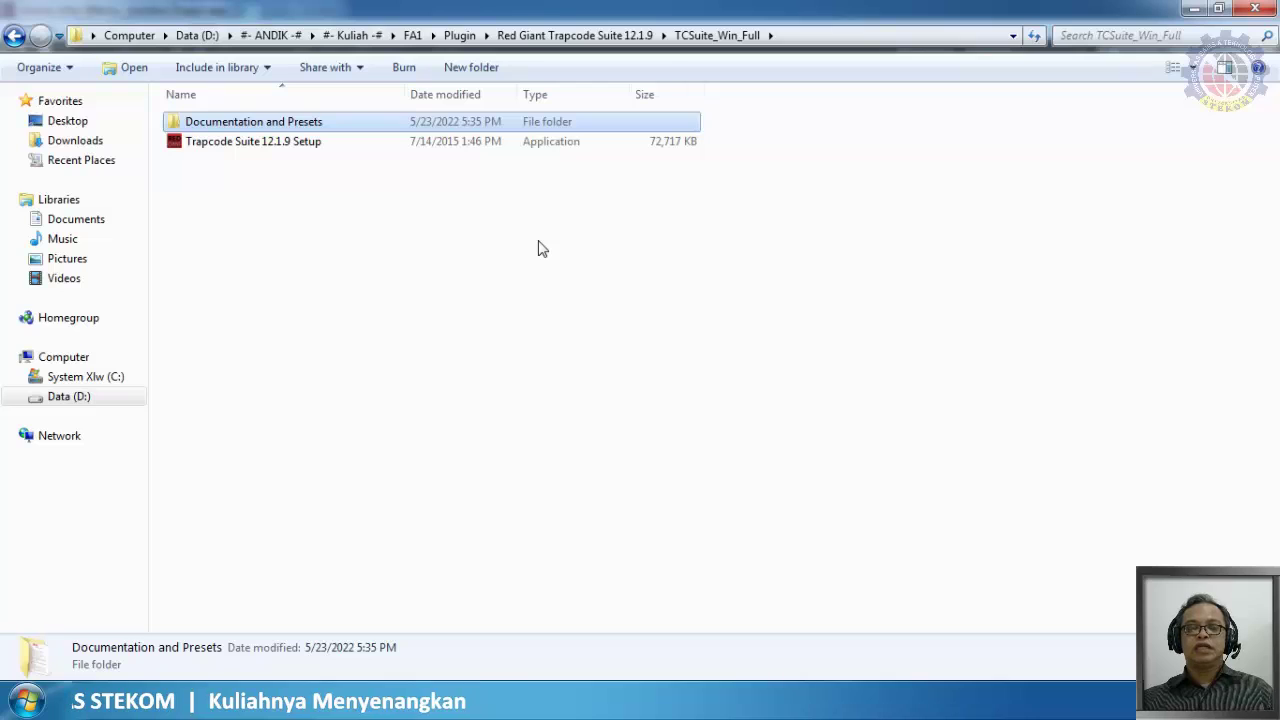
Step: Launch Trapcode Suite 12.1.9 Setup and continue past its welcome page to the registration form
{"action": "left_click", "coordinate": [286, 147]}
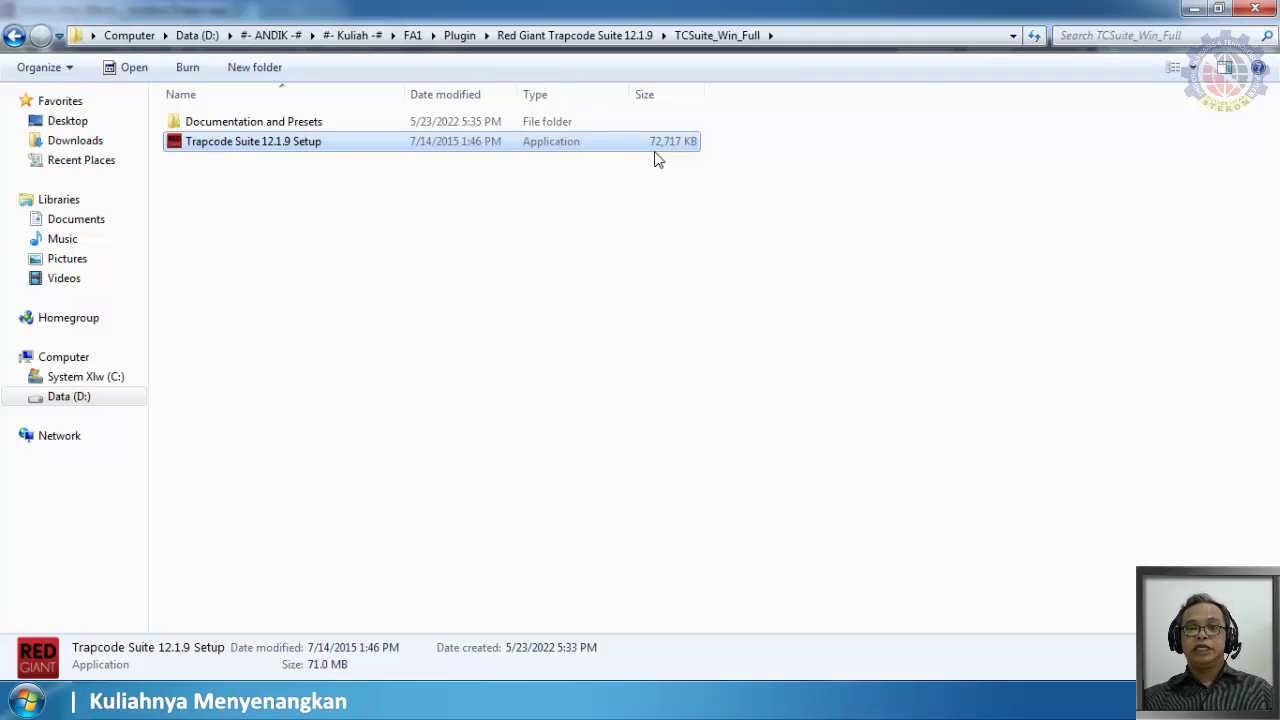
{"action": "left_click", "coordinate": [300, 148]}
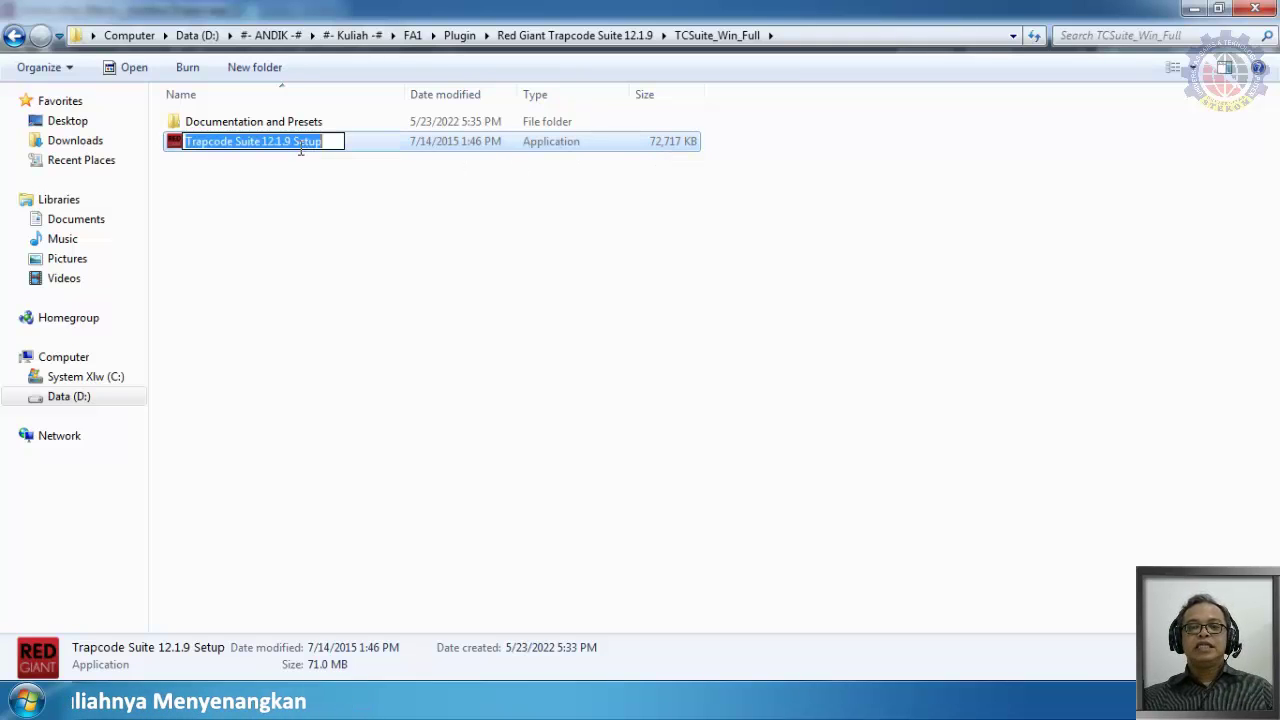
{"action": "left_click", "coordinate": [301, 166]}
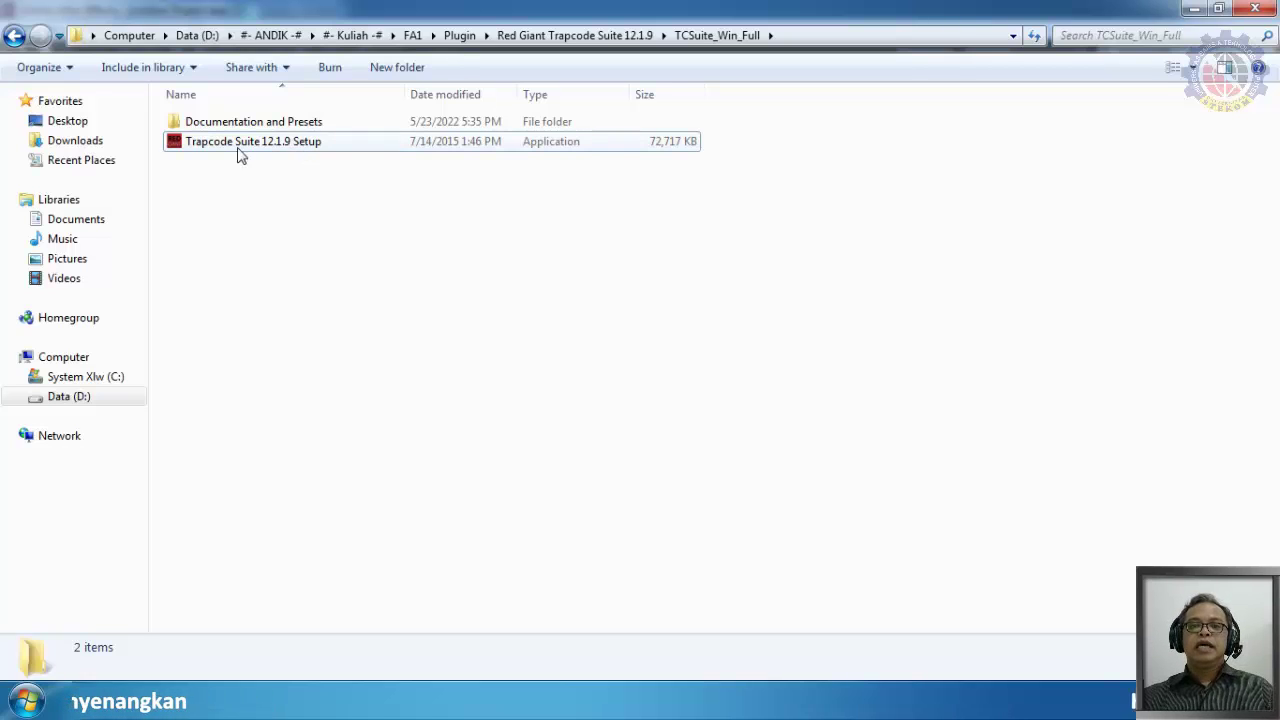
{"action": "double_click", "coordinate": [287, 150]}
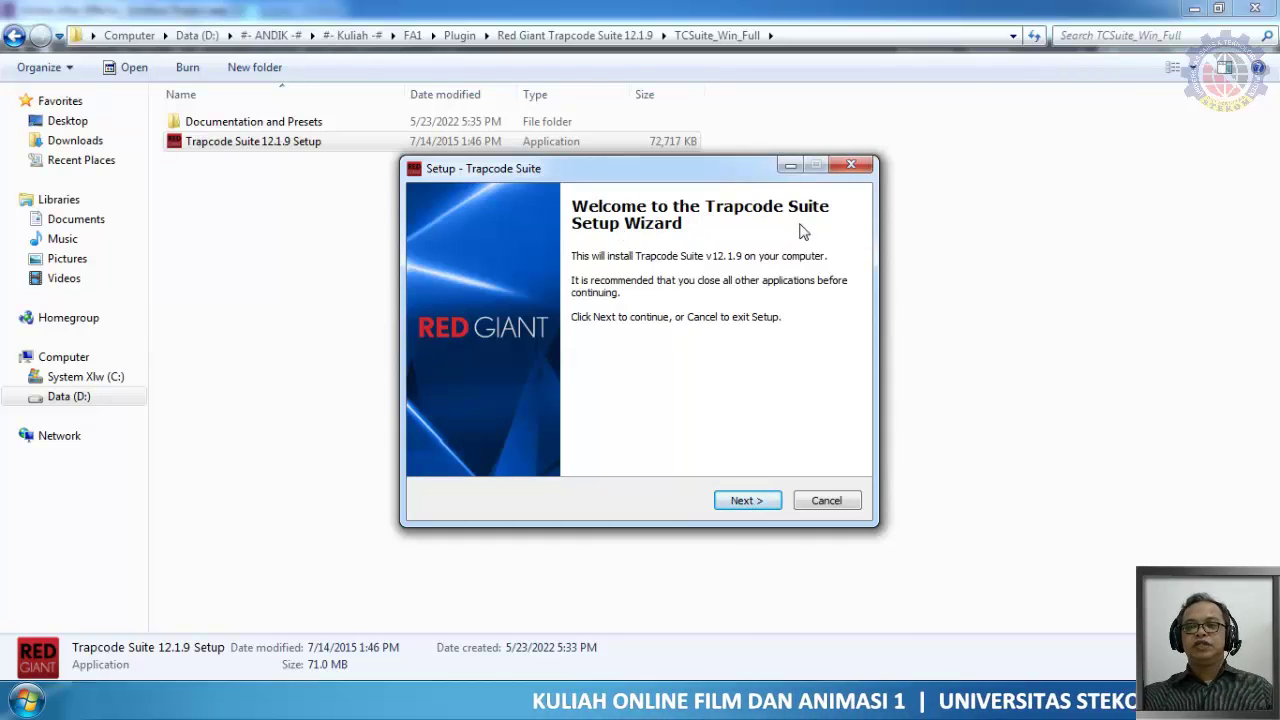
{"action": "left_click", "coordinate": [742, 502]}
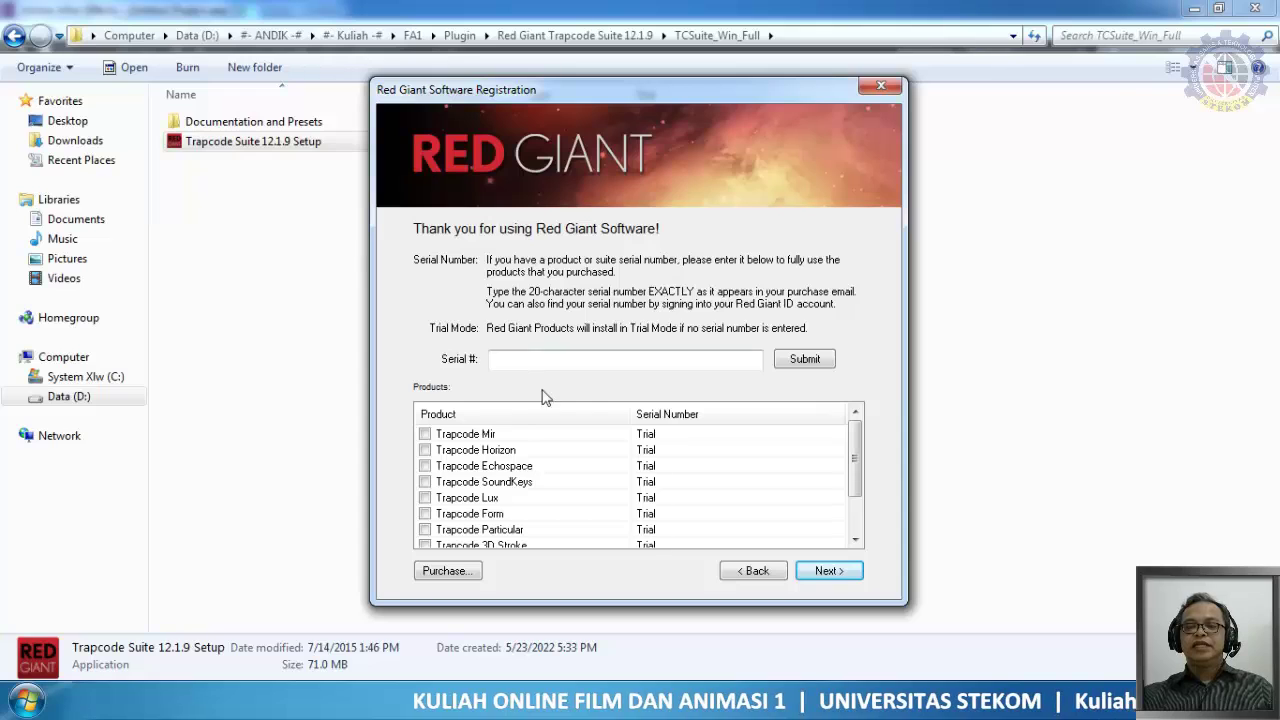
Step: Select Trapcode Mir in the product list, register it with the product serial number and acknowledge the registration
{"action": "mouse_move", "coordinate": [853, 452]}
{"action": "left_mouse_down"}
{"action": "mouse_move", "coordinate": [853, 495]}
{"action": "mouse_move", "coordinate": [855, 452]}
{"action": "left_mouse_up"}
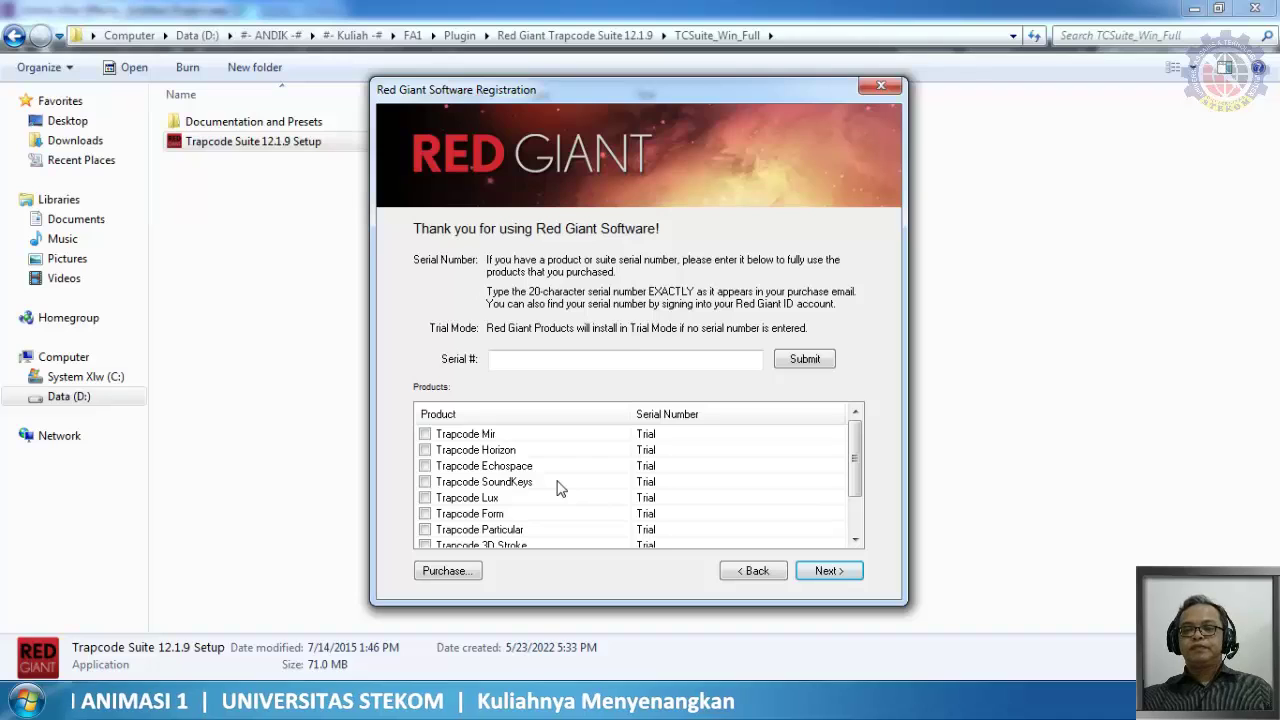
{"action": "left_click", "coordinate": [426, 436]}
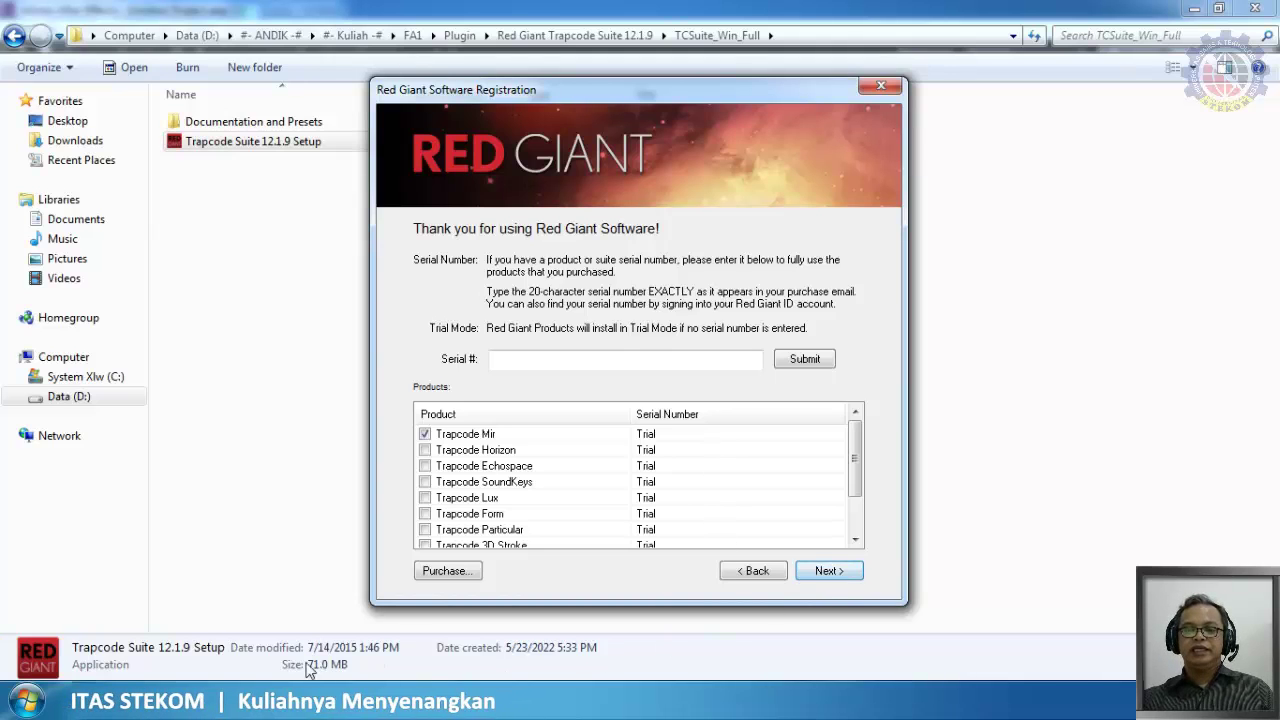
{"action": "left_click", "coordinate": [834, 580]}
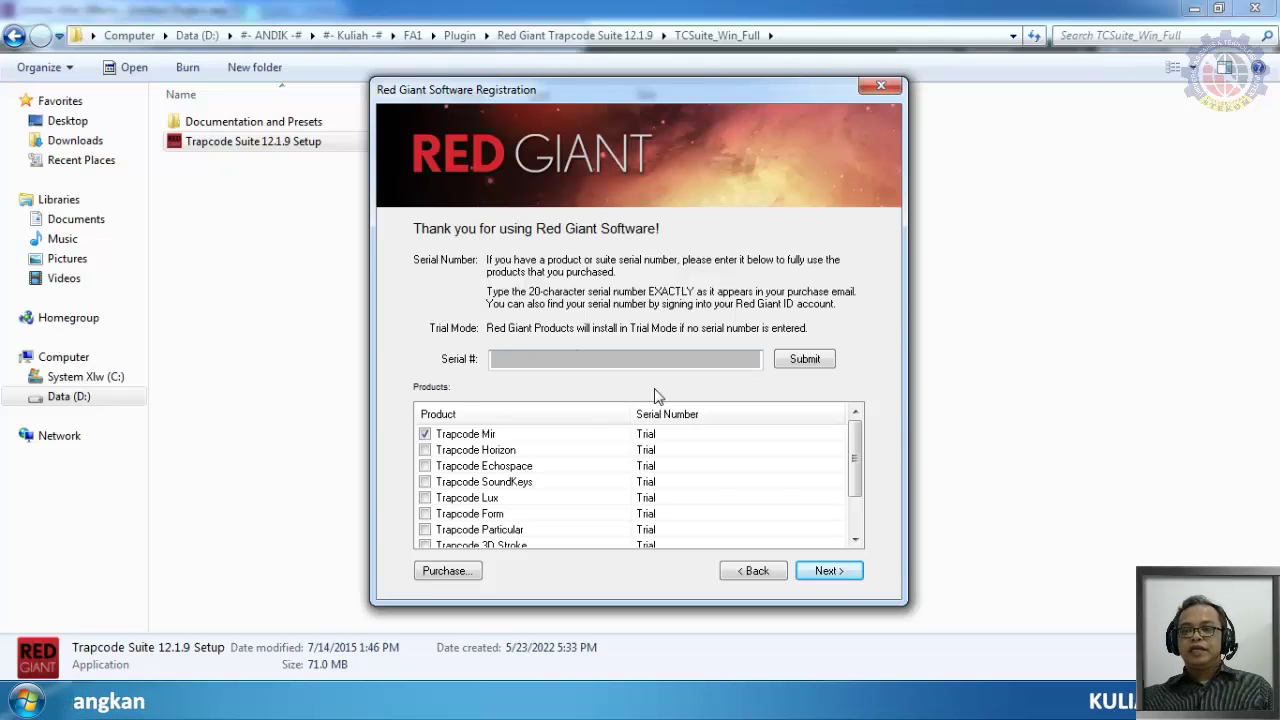
{"action": "left_click", "coordinate": [840, 576]}
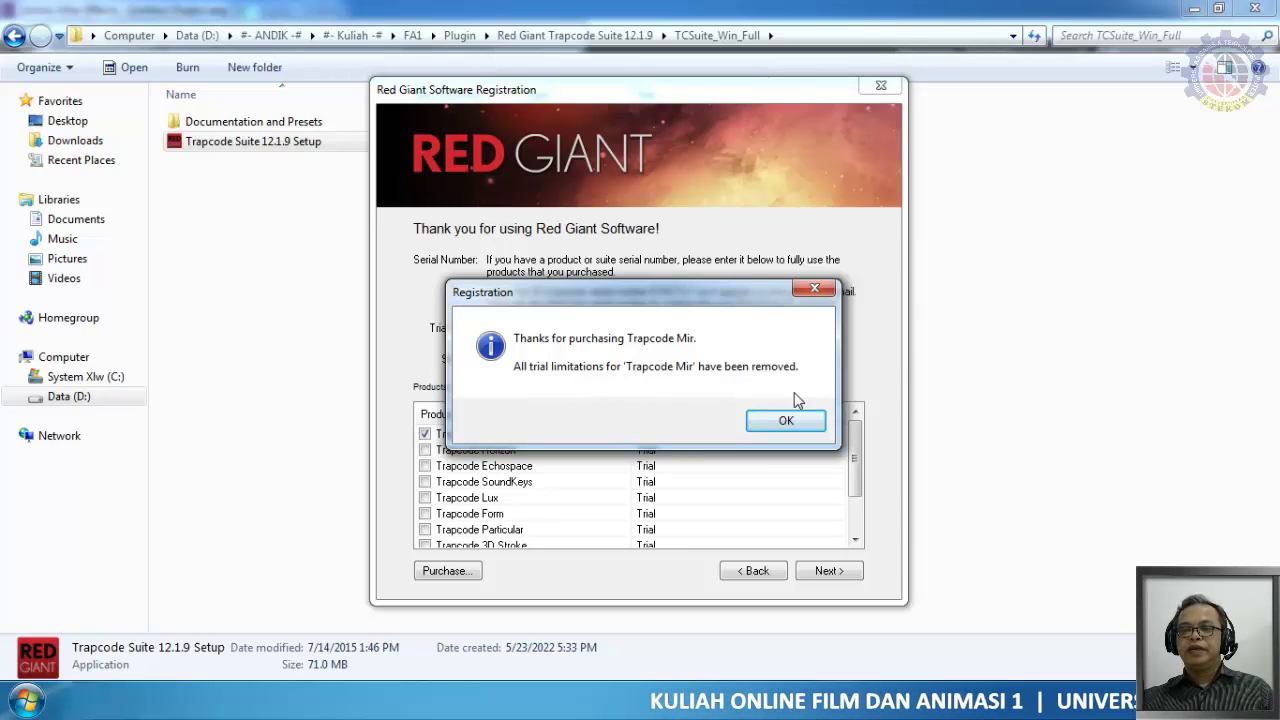
{"action": "left_click", "coordinate": [786, 421]}
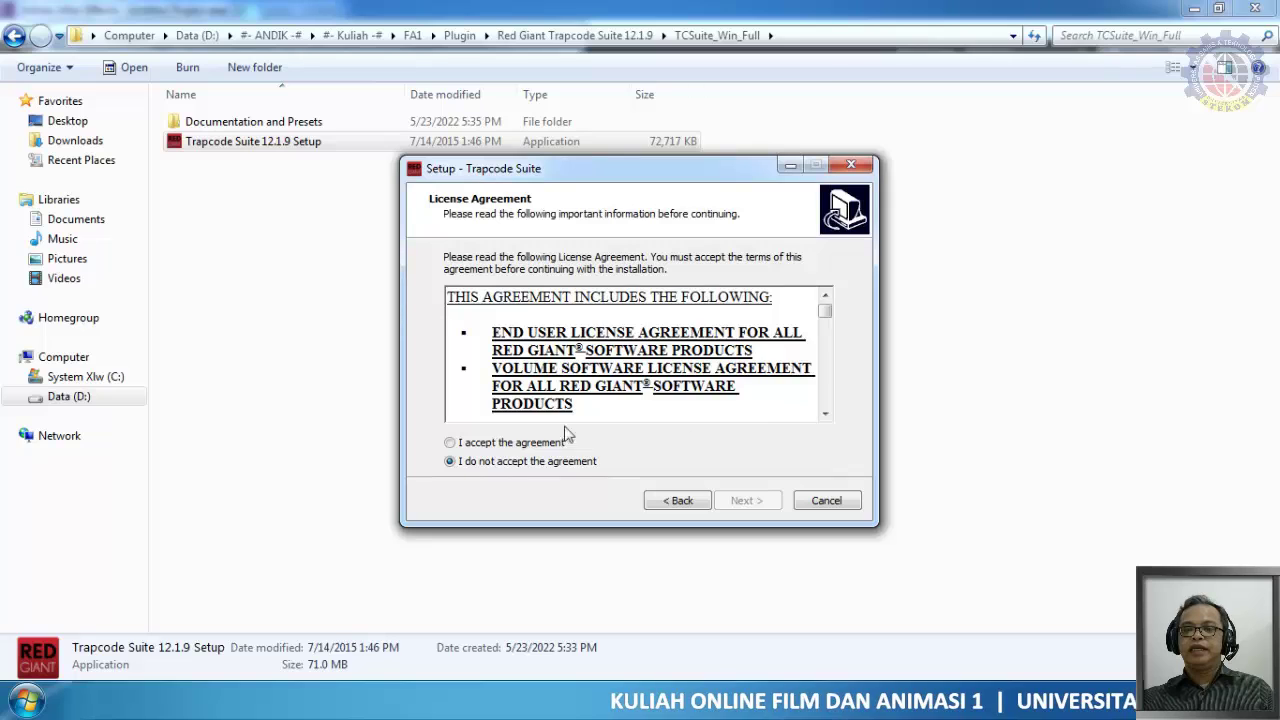
Step: Accept the Trapcode Suite license agreement and continue to the component selection
{"action": "left_click", "coordinate": [510, 444]}
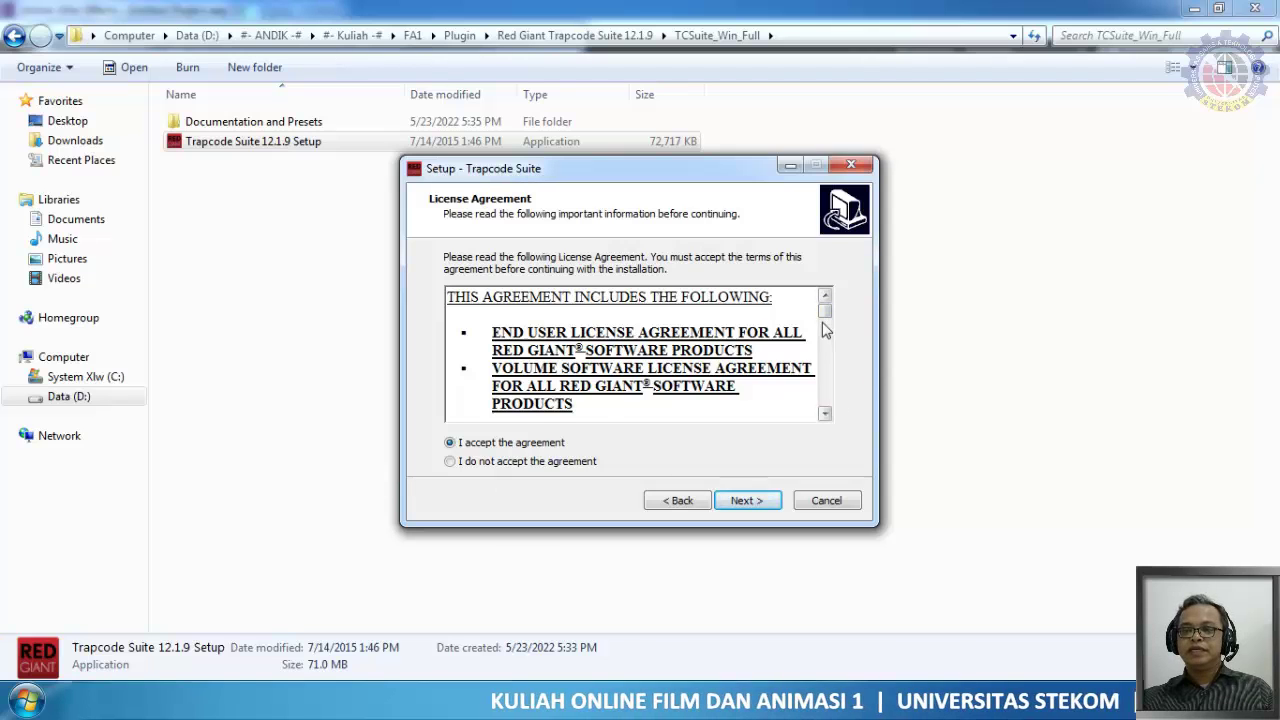
{"action": "mouse_move", "coordinate": [825, 313]}
{"action": "left_mouse_down"}
{"action": "mouse_move", "coordinate": [826, 340]}
{"action": "mouse_move", "coordinate": [830, 298]}
{"action": "left_mouse_up"}
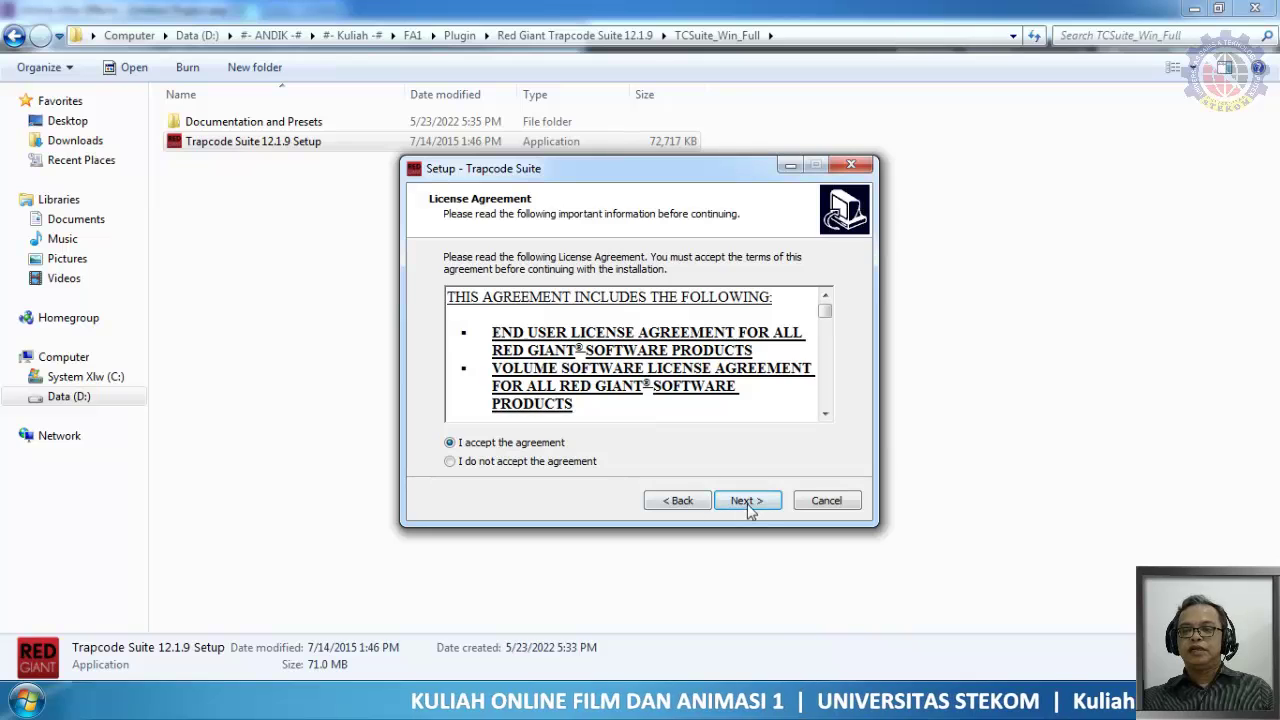
{"action": "left_click", "coordinate": [748, 505]}
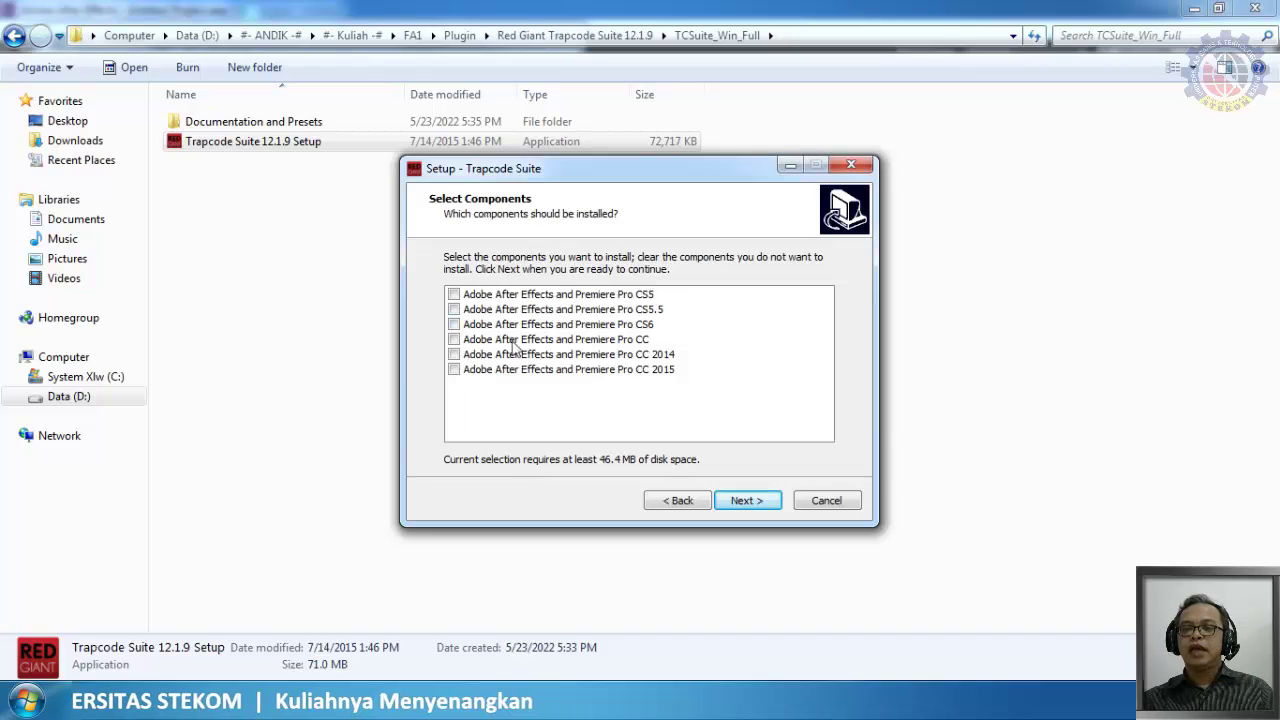
Step: Choose the Adobe After Effects and Premiere Pro CS6 component and install Trapcode Suite
{"action": "left_click", "coordinate": [453, 325]}
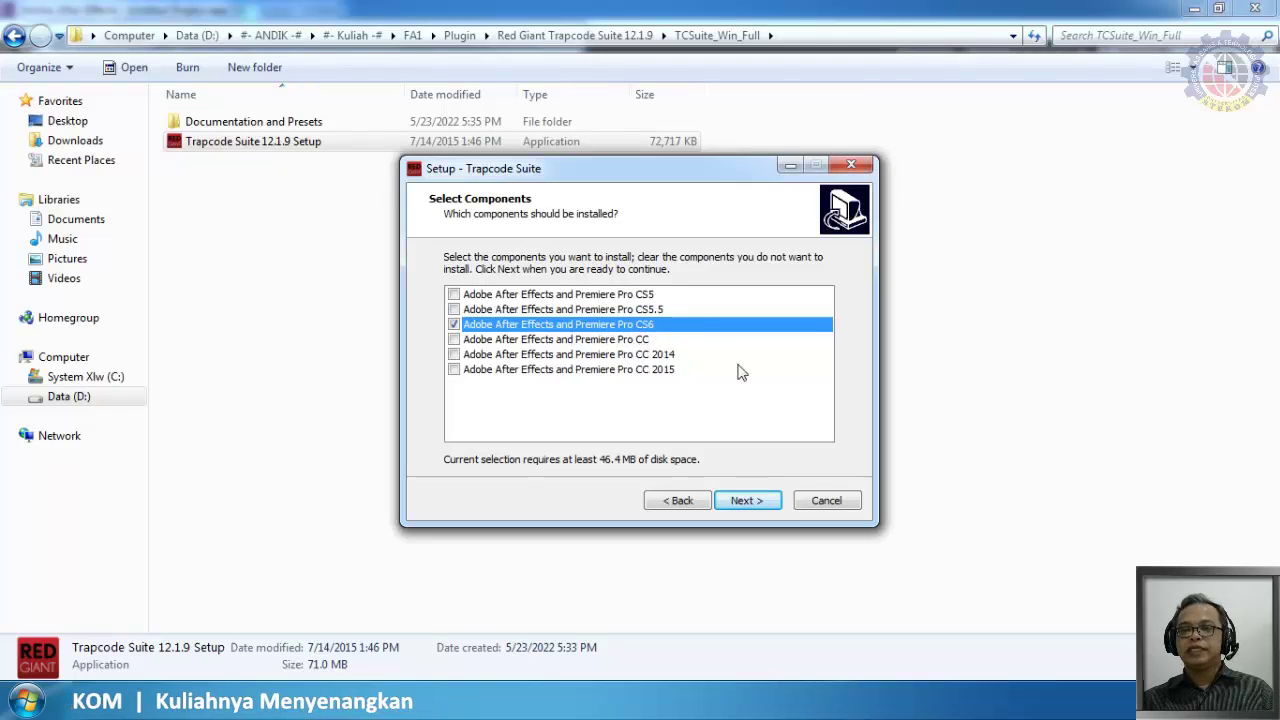
{"action": "left_click", "coordinate": [750, 507]}
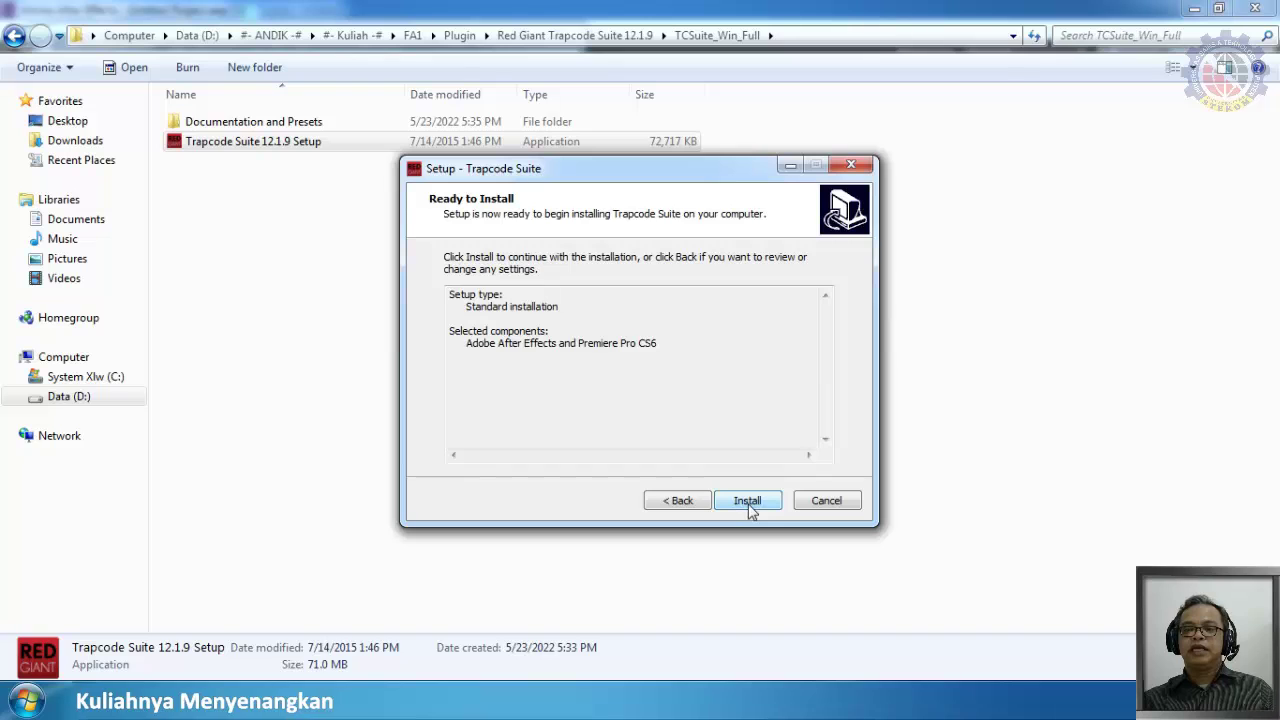
{"action": "left_click", "coordinate": [750, 507]}
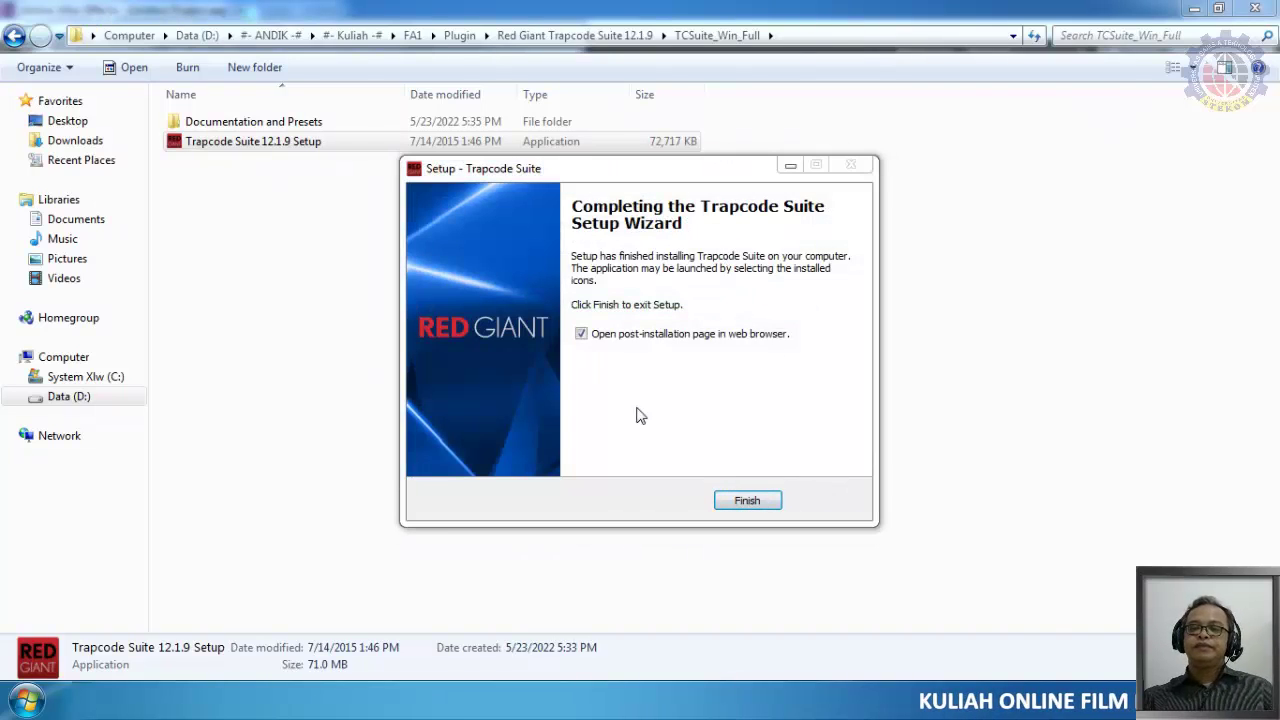
Step: Finish the Trapcode Suite setup without opening the post-installation web page, and close Red Giant Link
{"action": "left_click", "coordinate": [582, 336]}
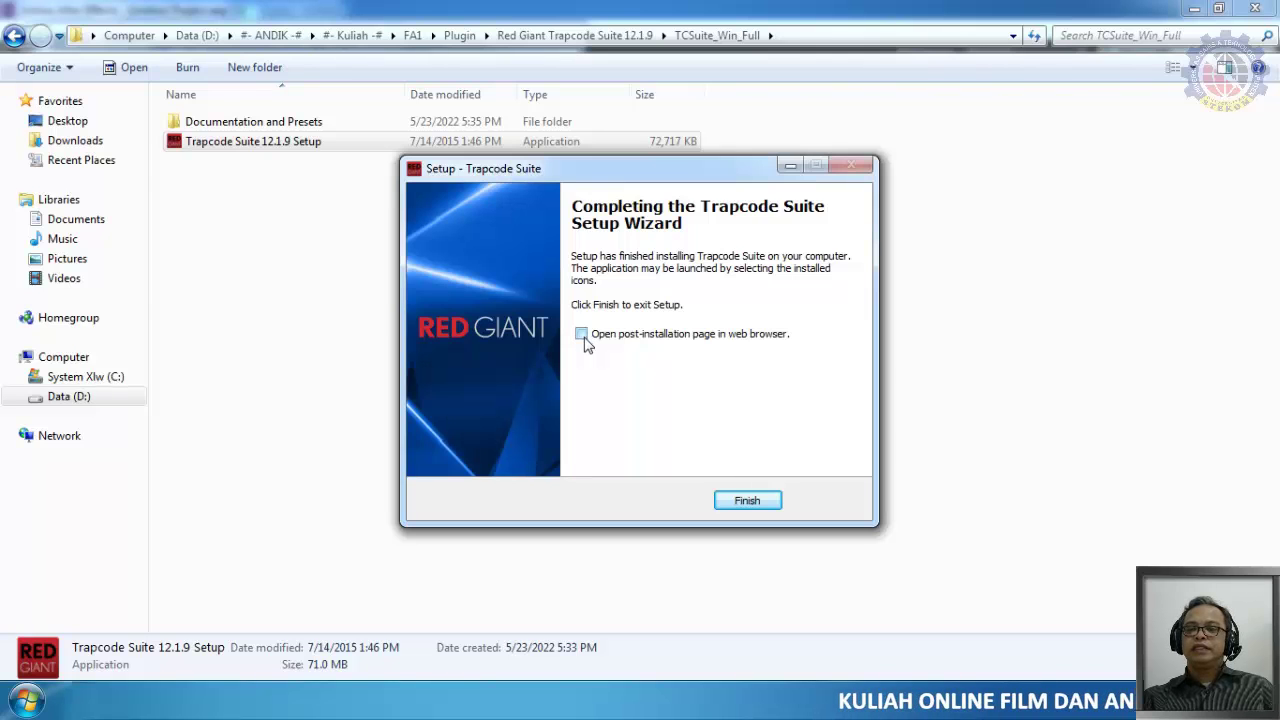
{"action": "left_click", "coordinate": [765, 500]}
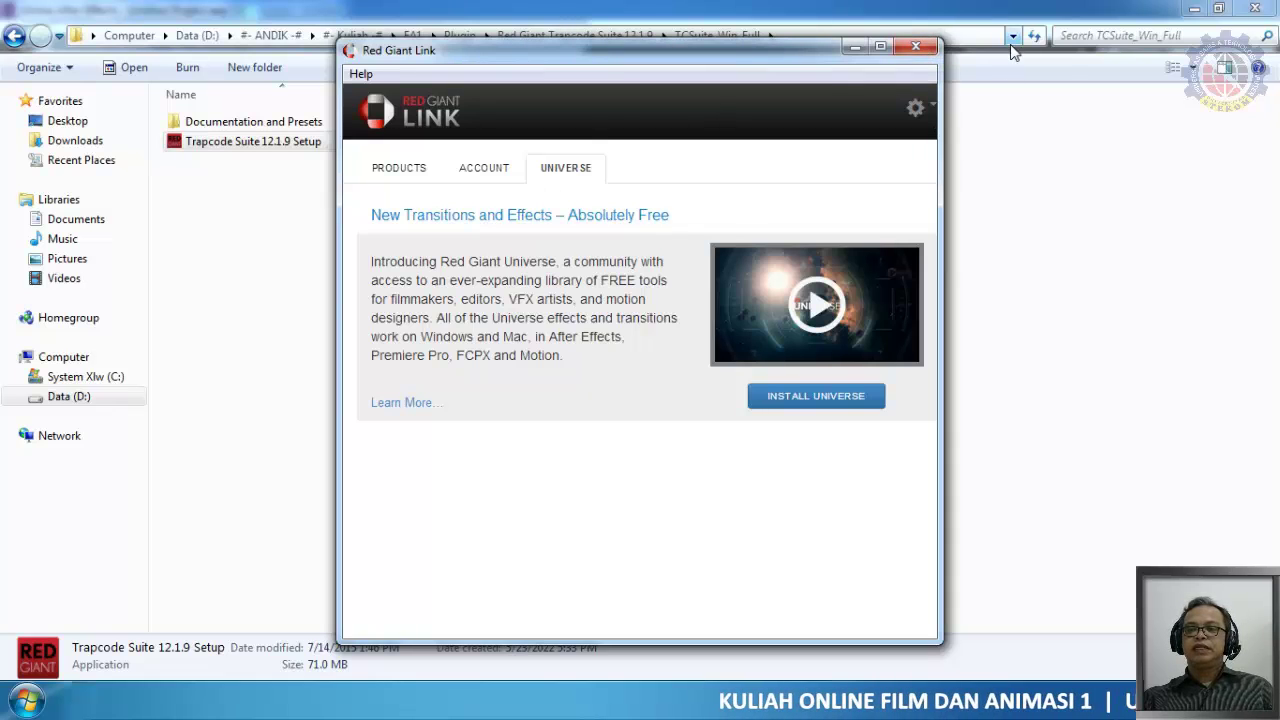
{"action": "left_click", "coordinate": [916, 47]}
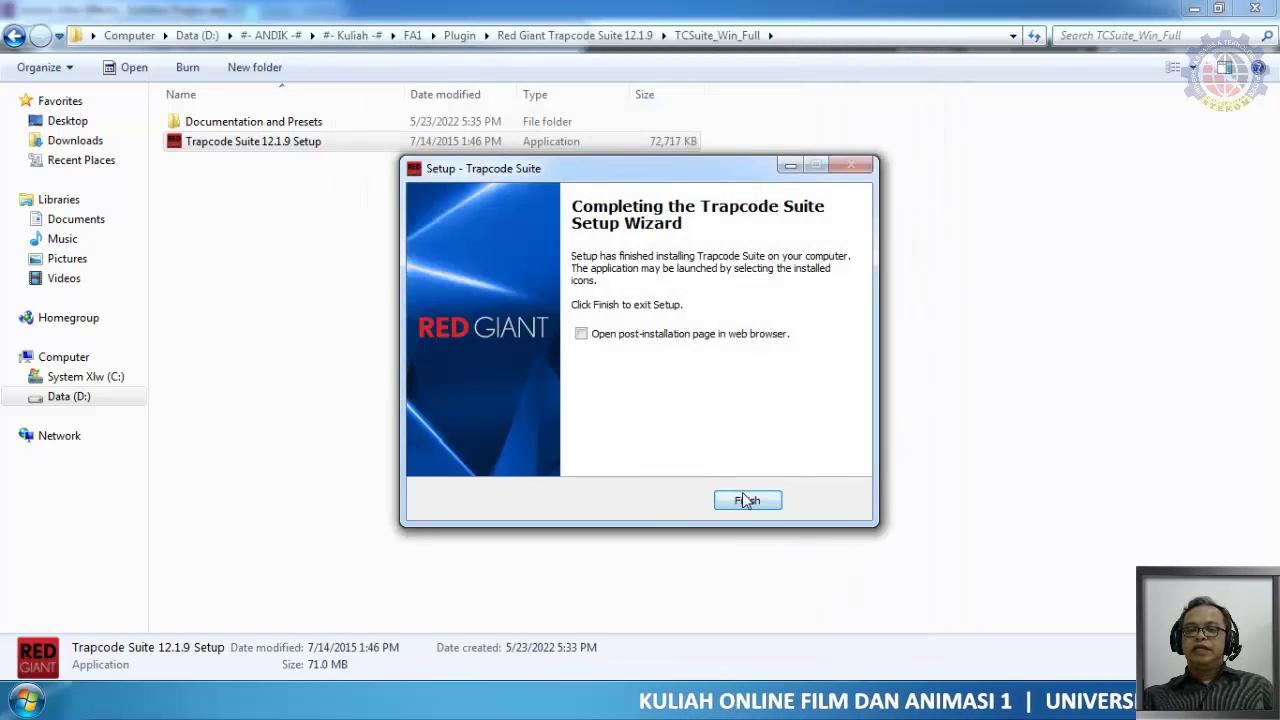
{"action": "left_click", "coordinate": [745, 502]}
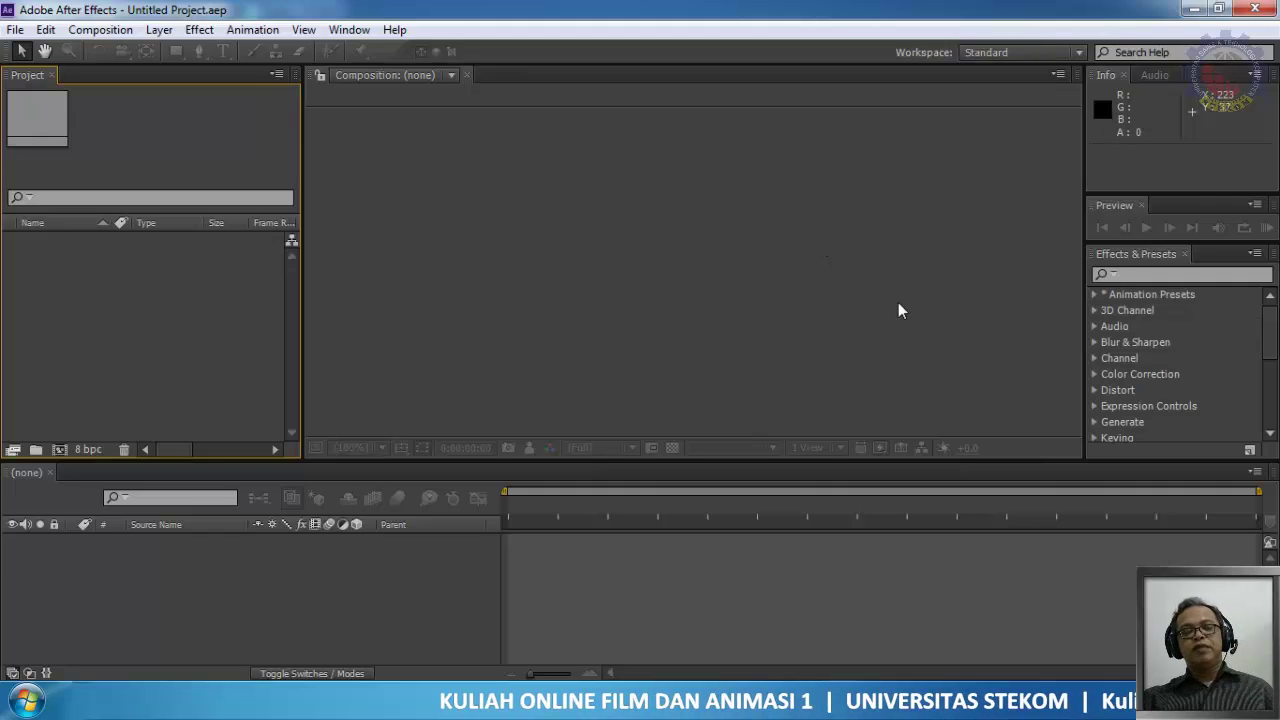
Step: Close After Effects and move the remaining open windows out of view
{"action": "left_click", "coordinate": [1270, 12]}
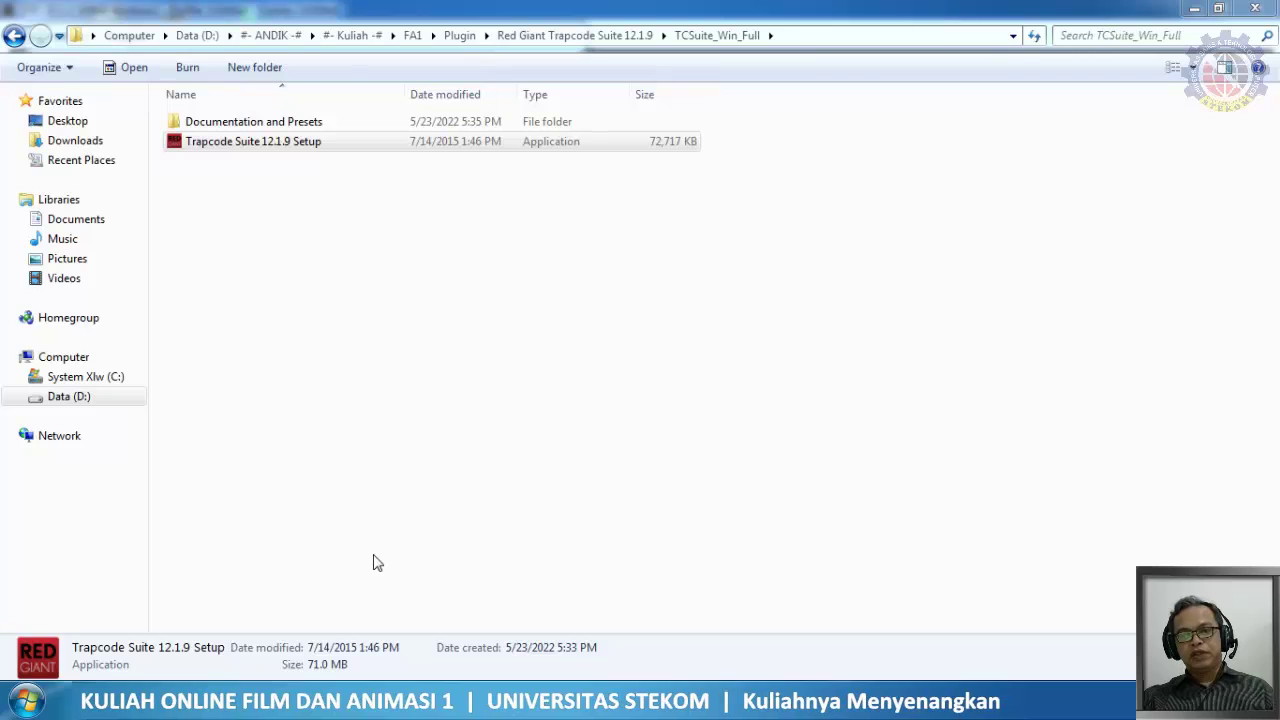
{"action": "mouse_move", "coordinate": [309, 705]}
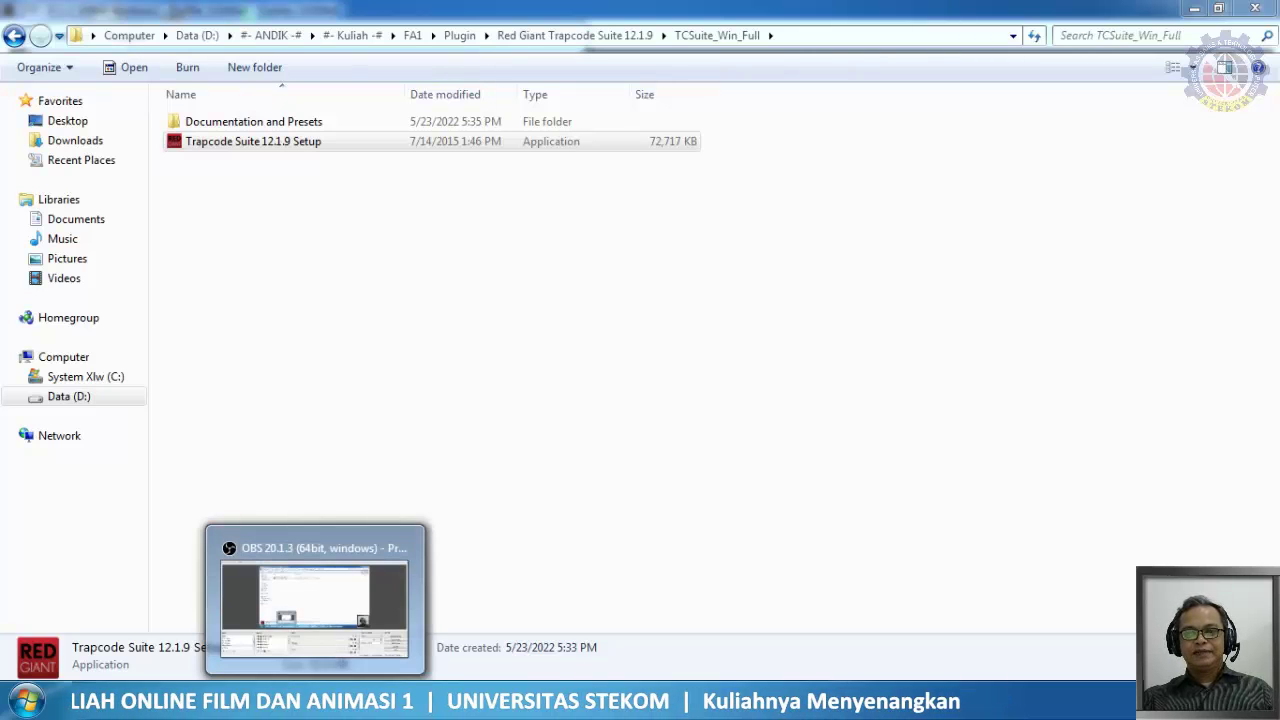
{"action": "left_click", "coordinate": [290, 600]}
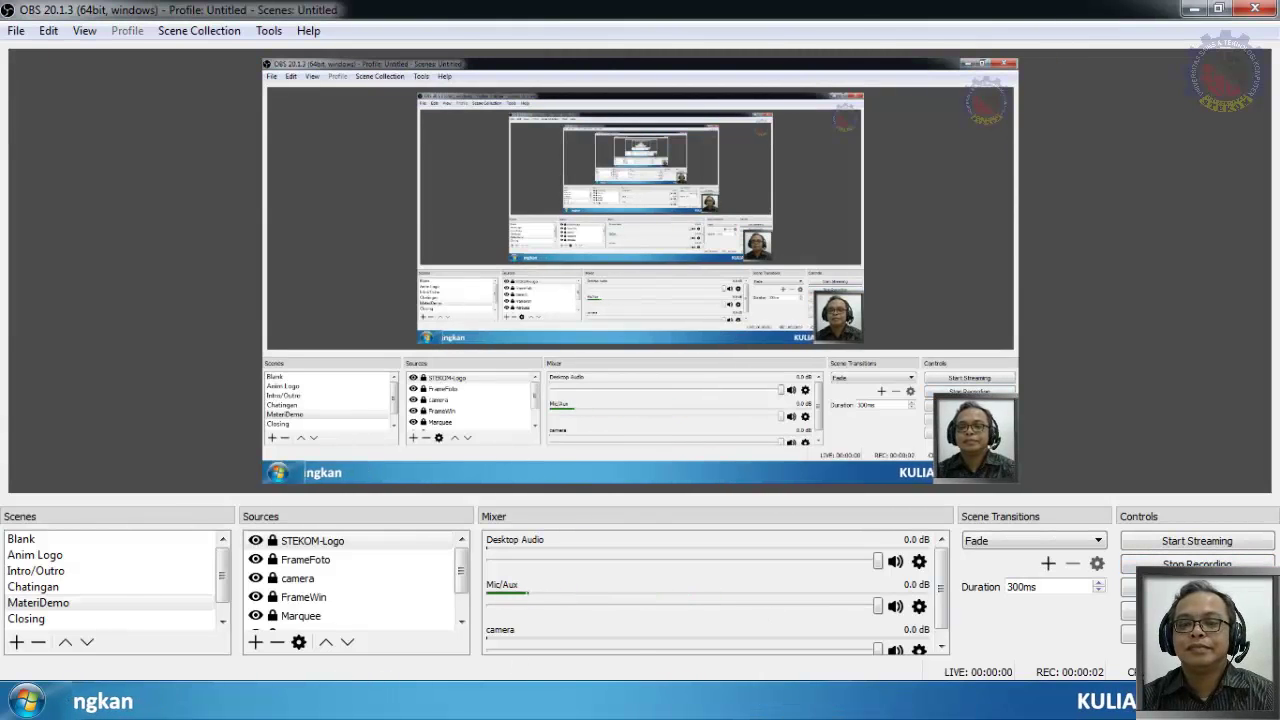
{"action": "key", "text": "super+d"}
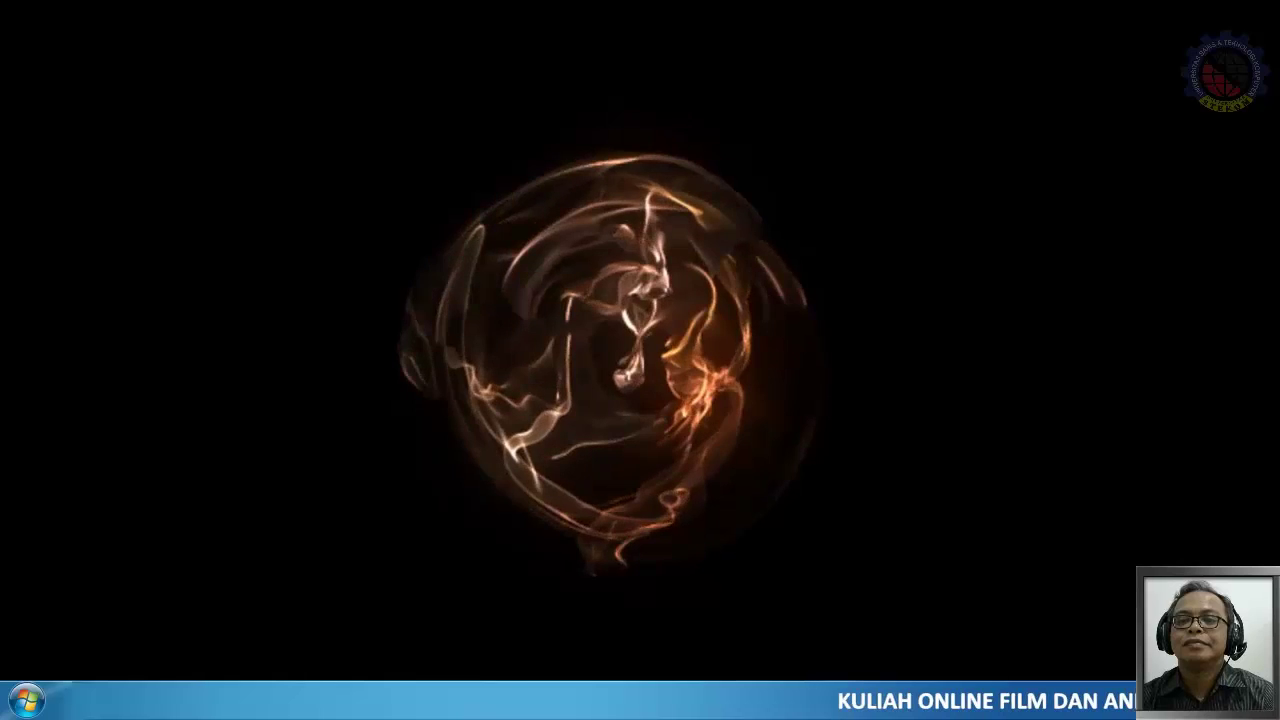
Step: Preview Trapcode Mir Sample.mp4 in PotPlayer, pause the playback and exit full screen
{"action": "key", "text": "space"}
{"action": "mouse_move", "coordinate": [1238, 17]}
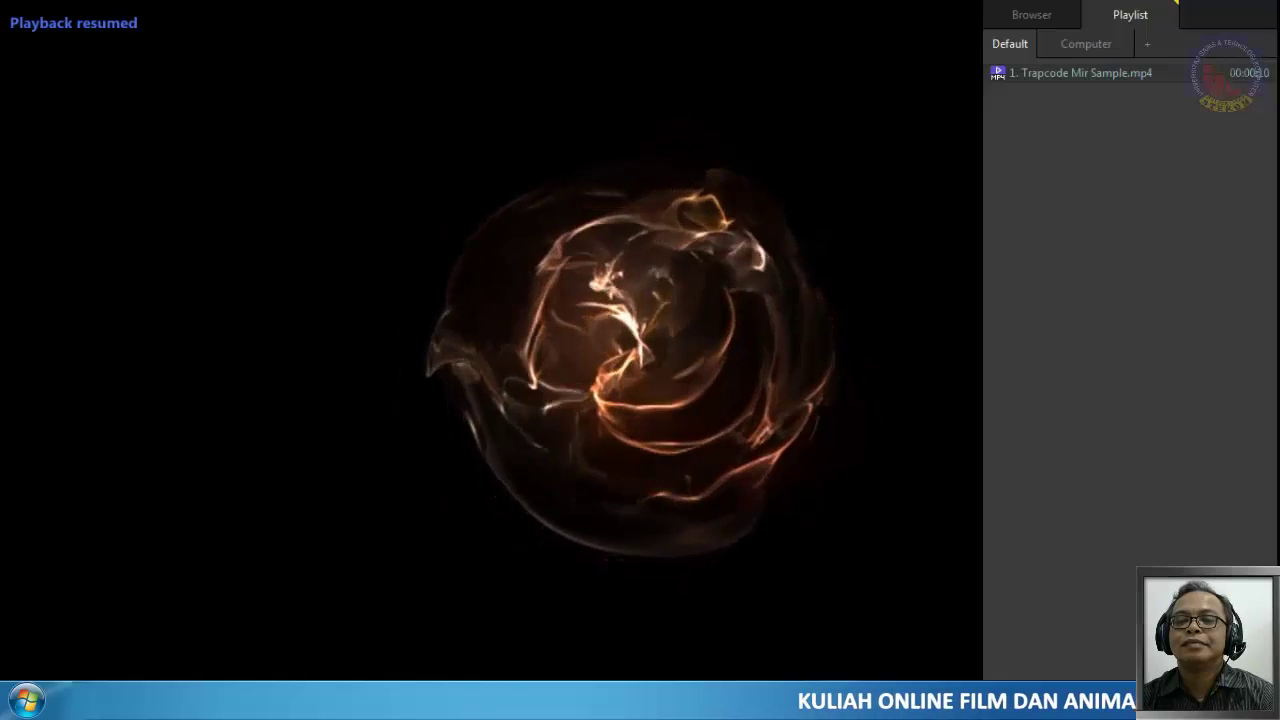
{"action": "key", "text": "space"}
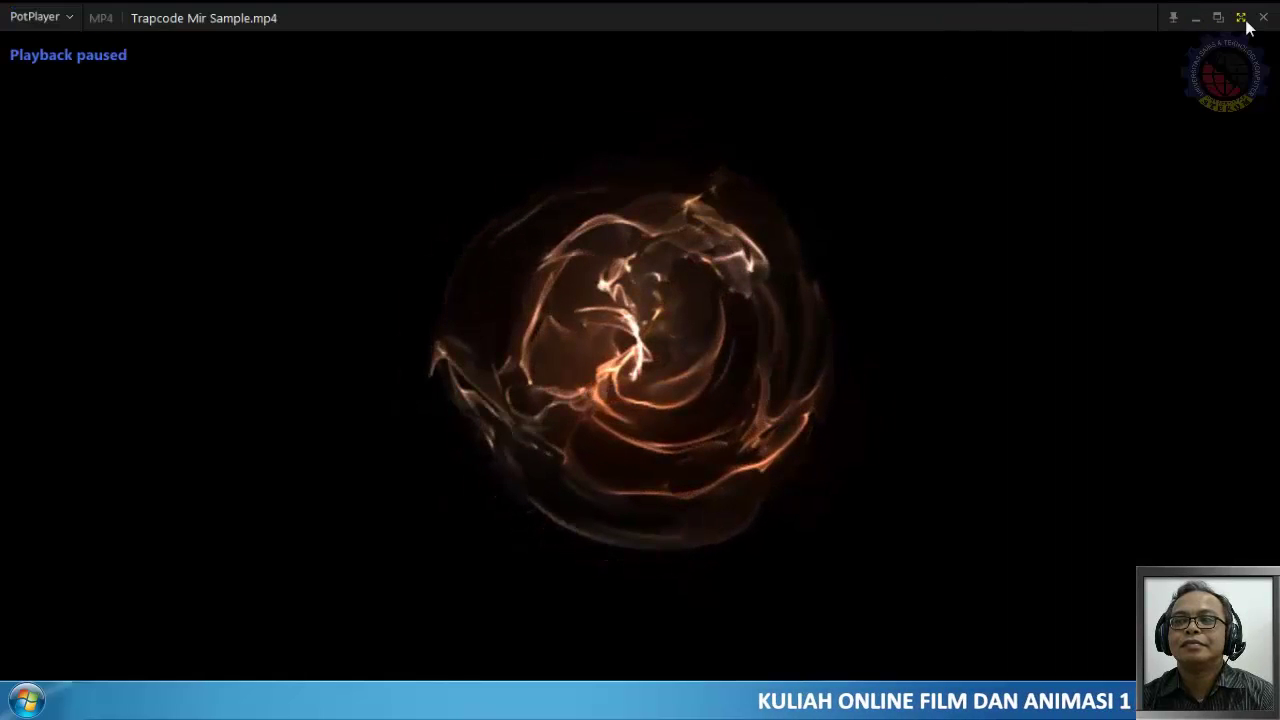
{"action": "left_click", "coordinate": [1240, 18]}
{"action": "mouse_move", "coordinate": [315, 700]}
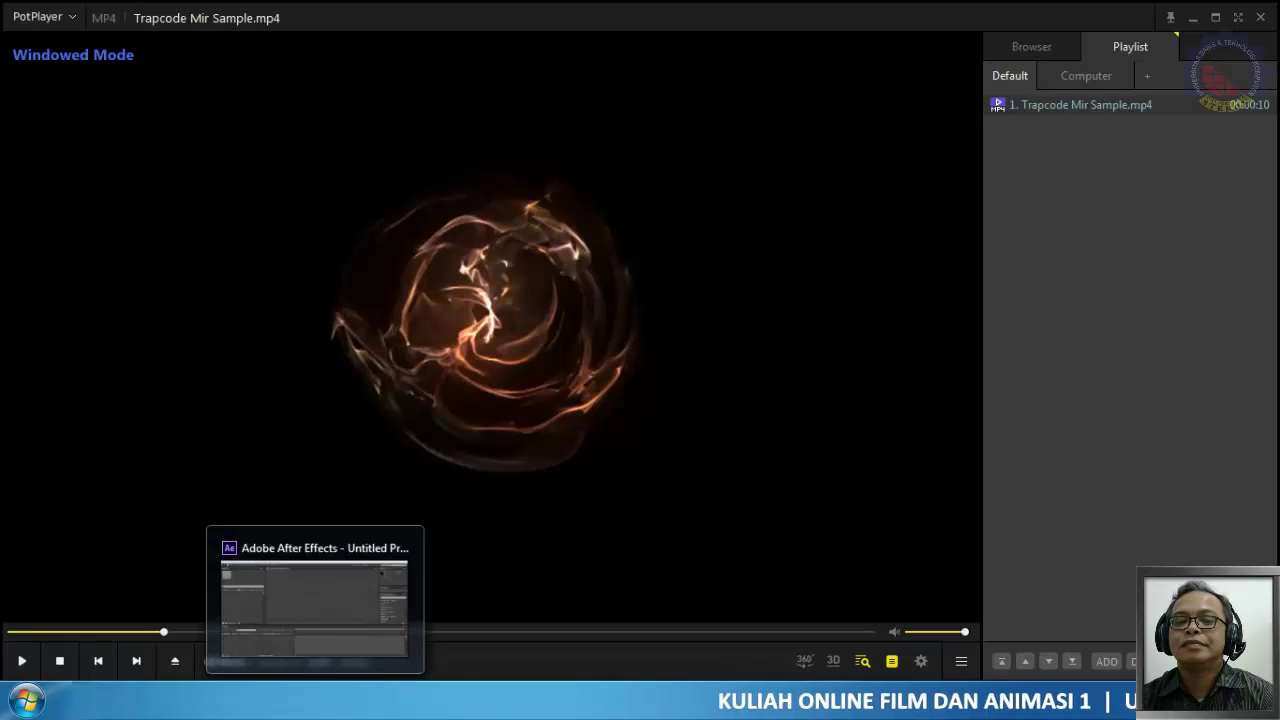
Step: Switch to After Effects, close the PotPlayer window and check the list of effect categories
{"action": "left_click", "coordinate": [315, 600]}
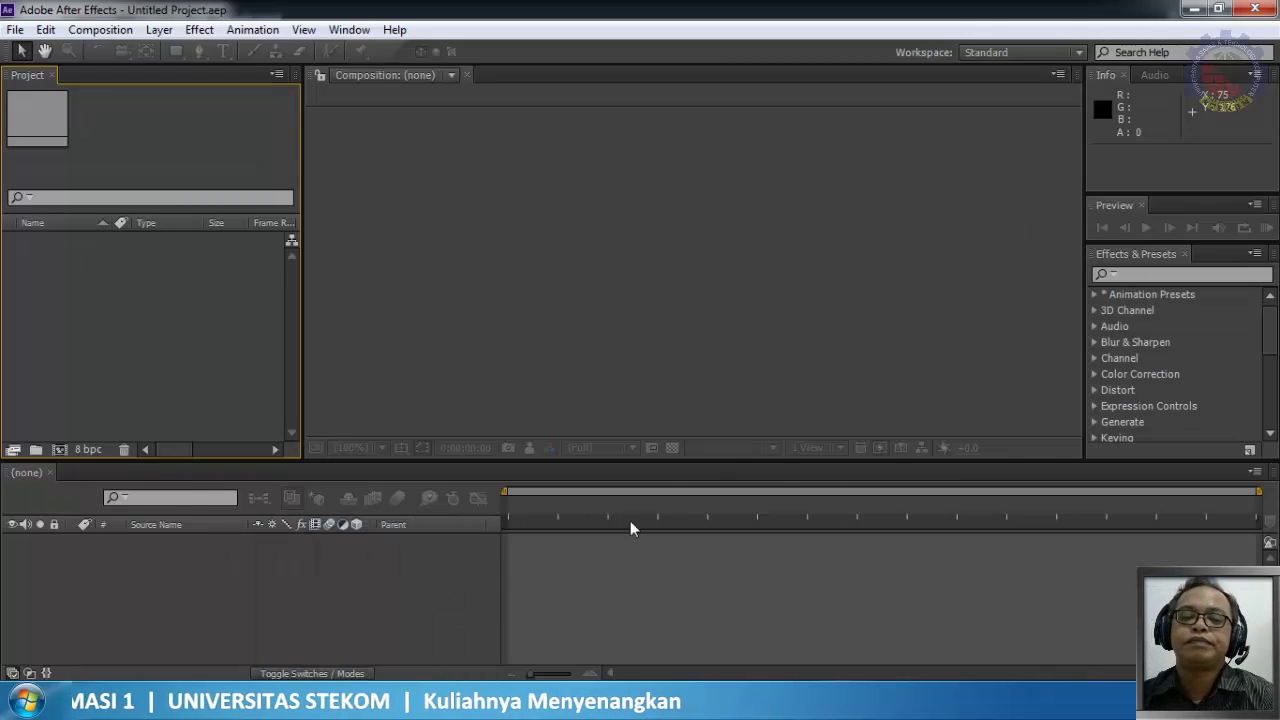
{"action": "right_click", "coordinate": [374, 702]}
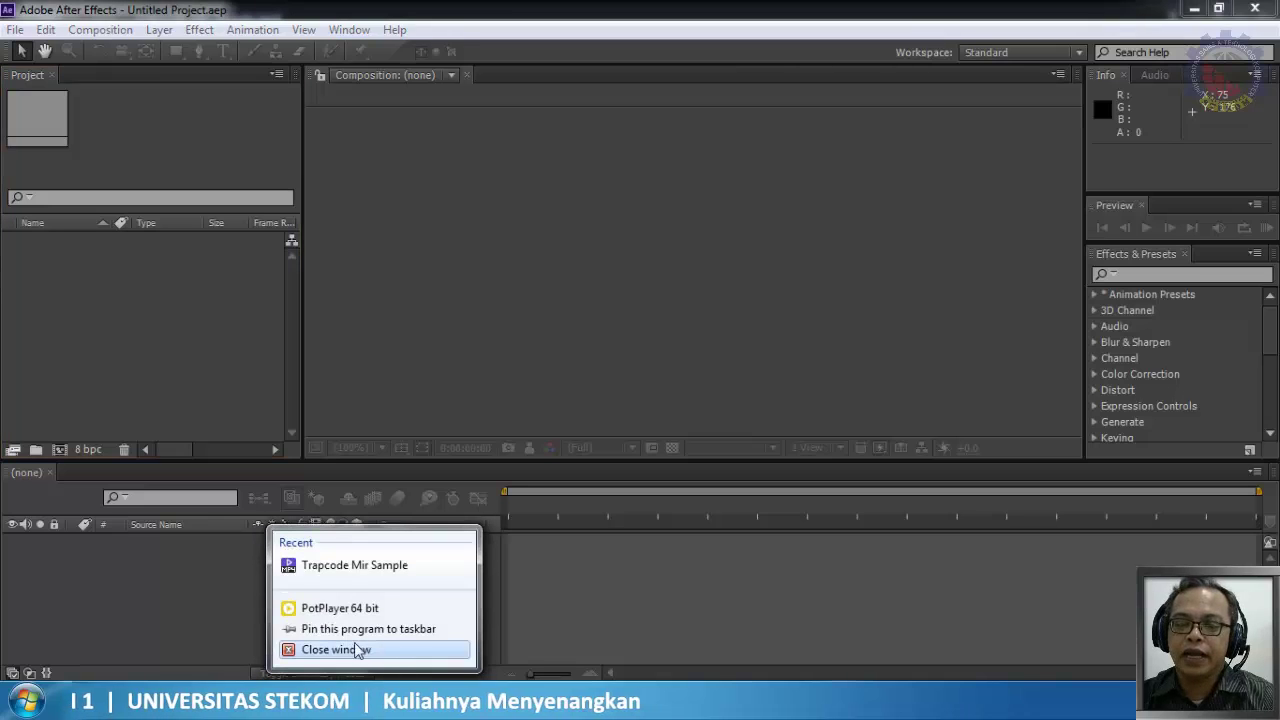
{"action": "left_click", "coordinate": [383, 649]}
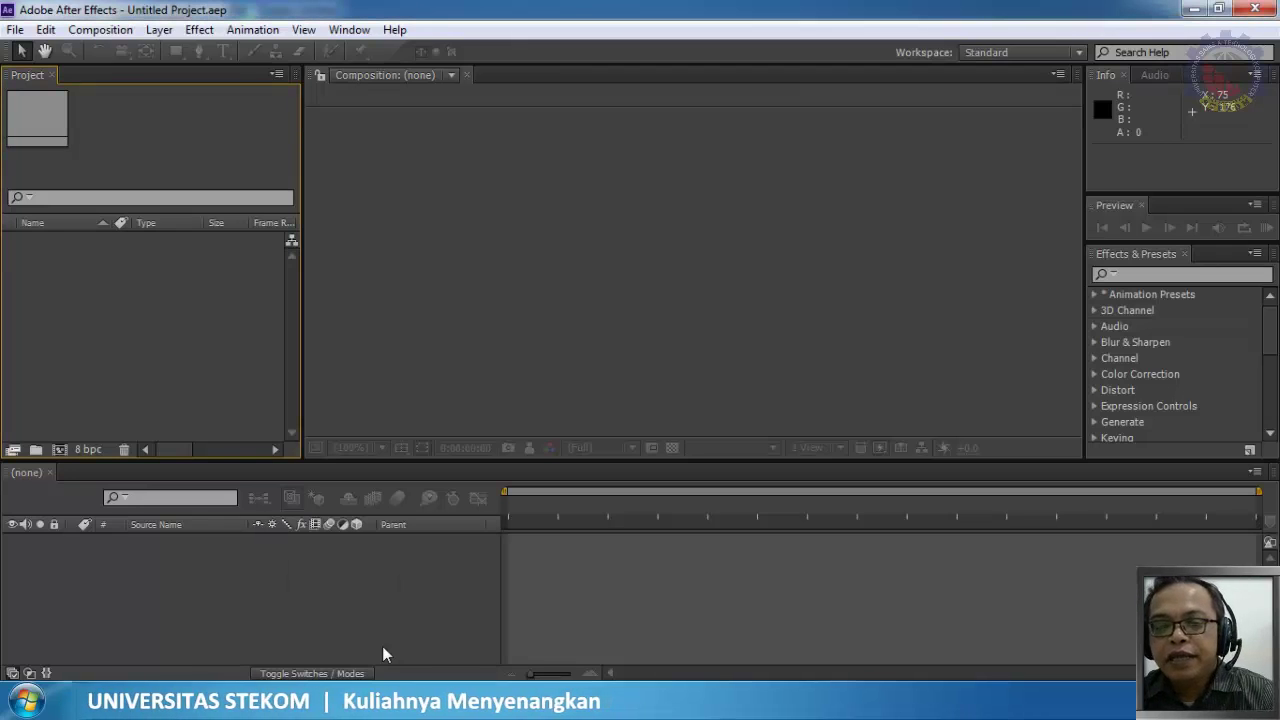
{"action": "left_click", "coordinate": [203, 31]}
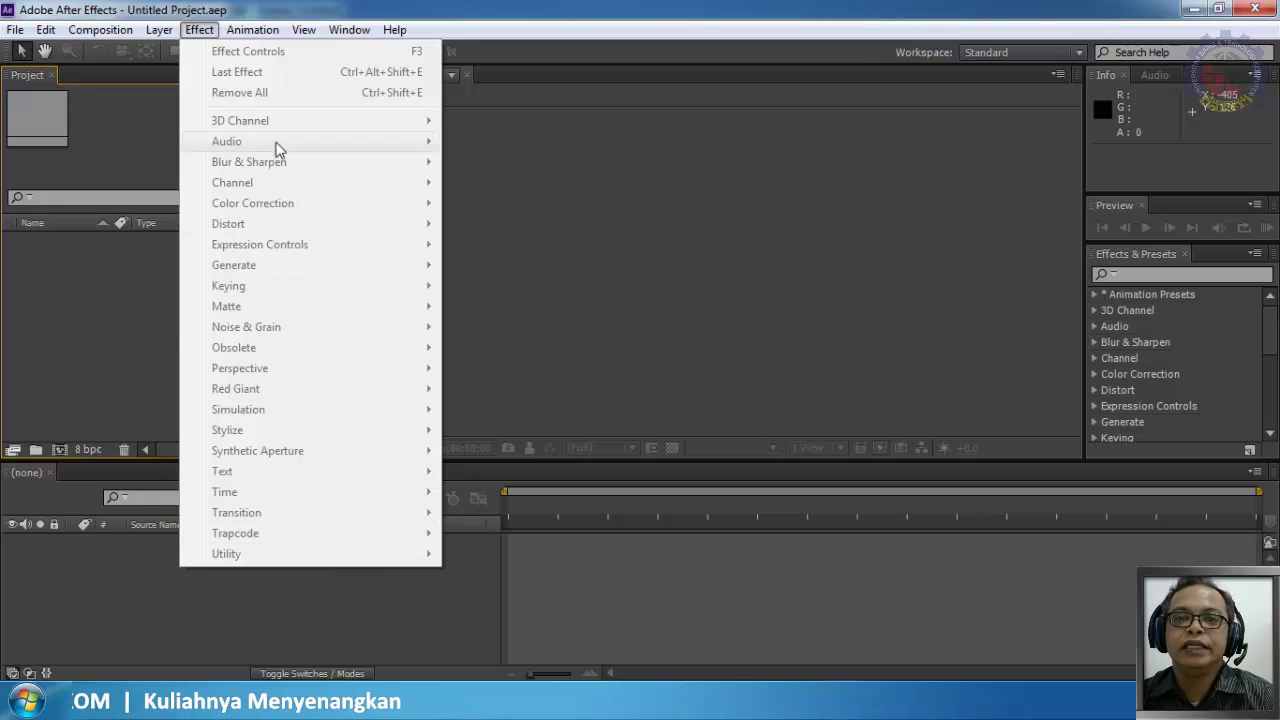
{"action": "left_click", "coordinate": [202, 30]}
Step: Start a new composition with a custom preset and a width of 720 px, keeping the 16:9 aspect ratio lock
{"action": "left_click", "coordinate": [100, 30]}
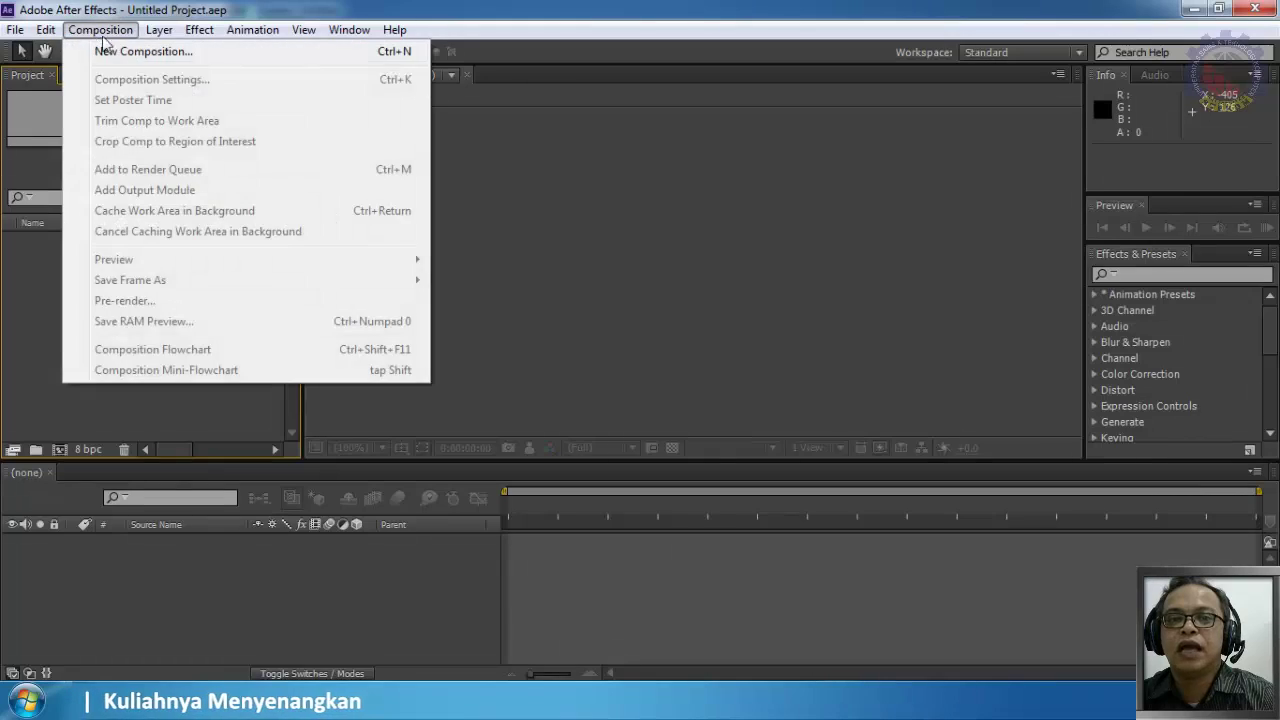
{"action": "left_click", "coordinate": [130, 52]}
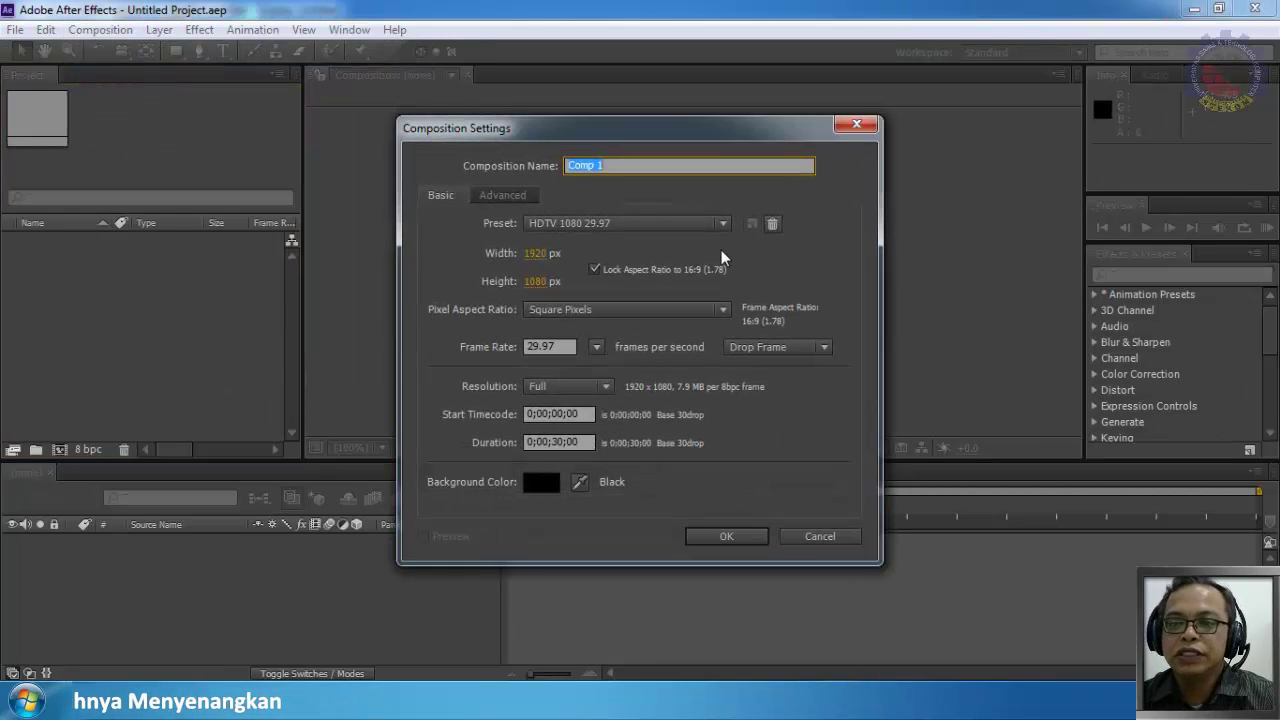
{"action": "left_click", "coordinate": [571, 228]}
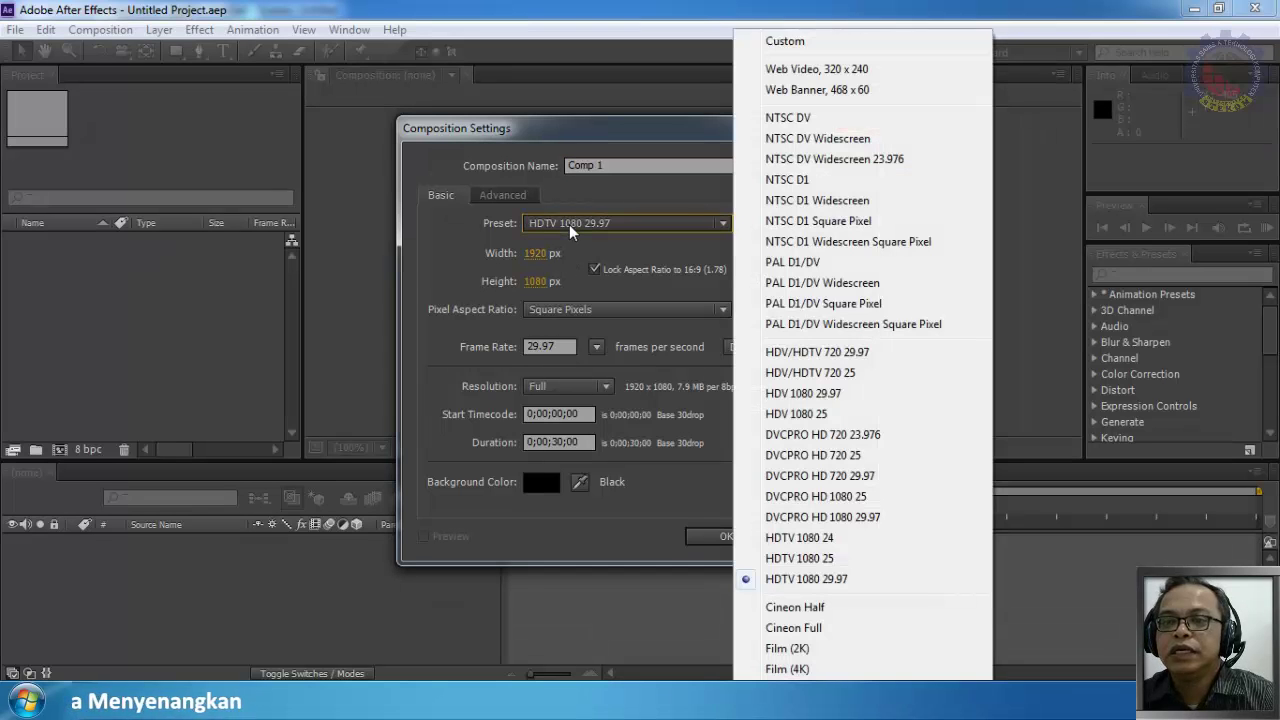
{"action": "left_click", "coordinate": [811, 42]}
{"action": "left_click", "coordinate": [546, 252]}
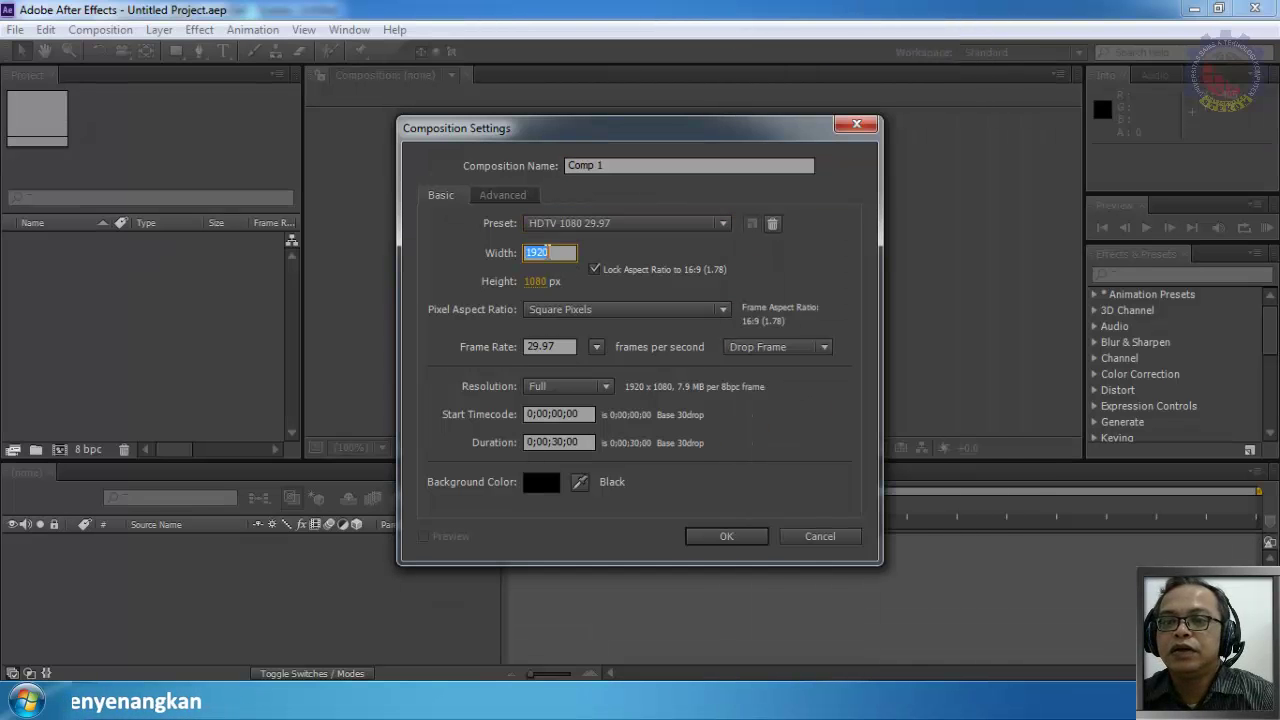
{"action": "type", "text": "7"}
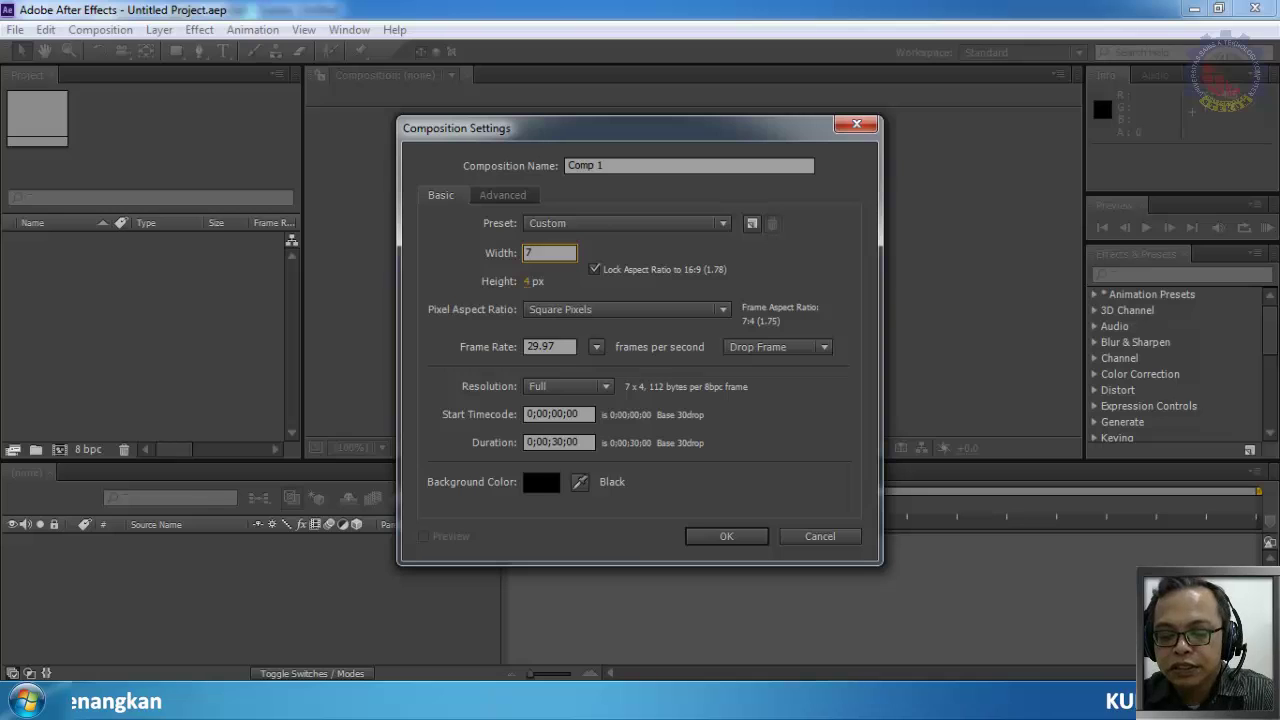
{"action": "type", "text": "20"}
{"action": "key", "text": "Tab"}
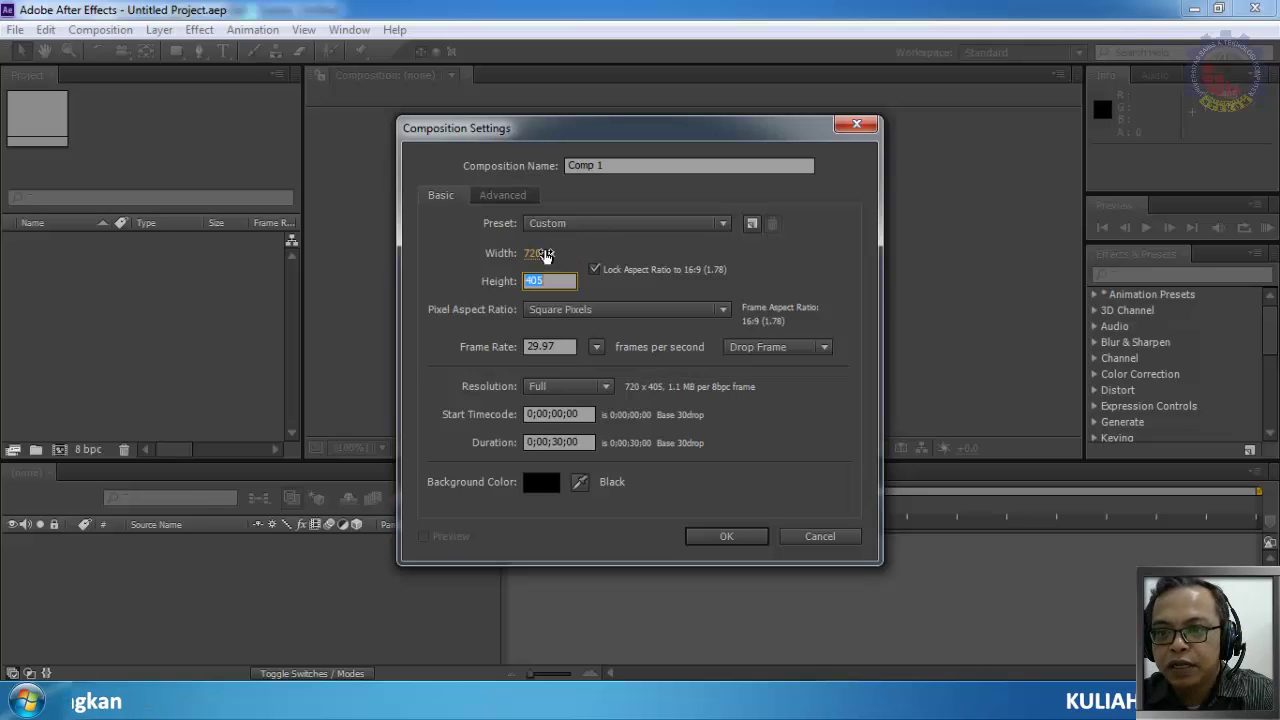
Step: Set the frame rate to 25 and the duration to 0:00:10:00, and create the composition
{"action": "left_click", "coordinate": [596, 347]}
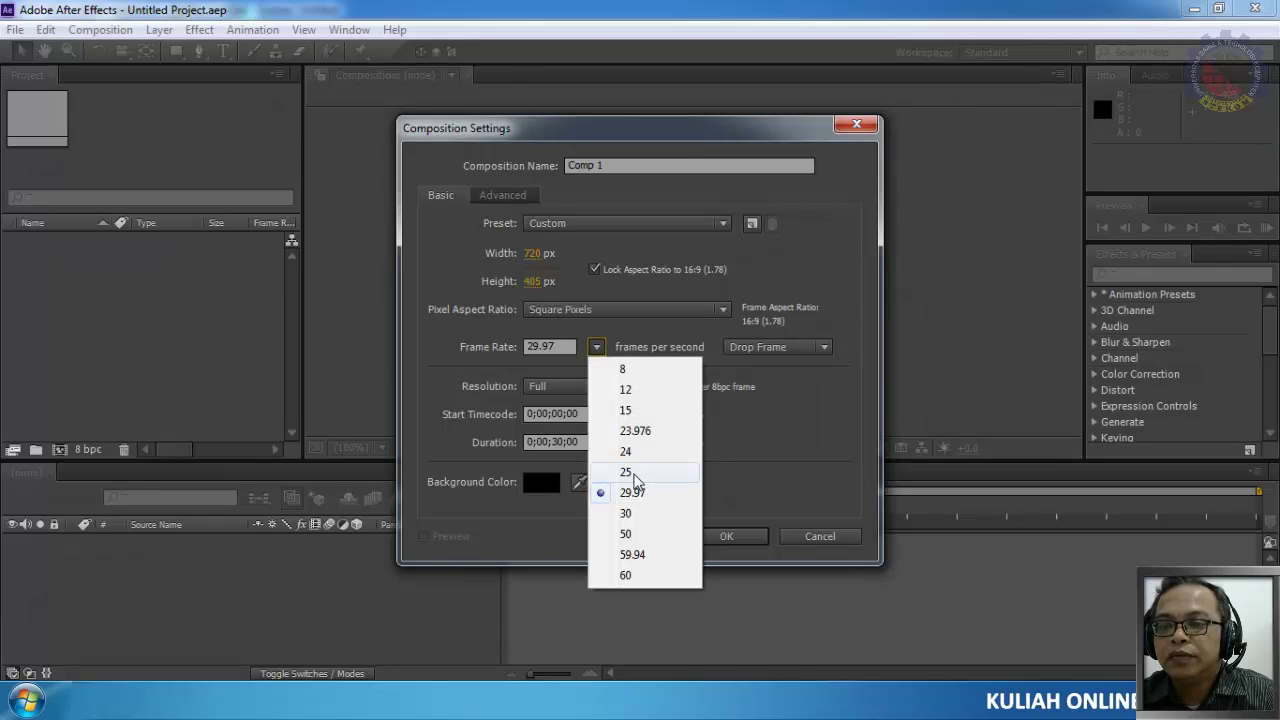
{"action": "left_click", "coordinate": [638, 477]}
{"action": "left_click", "coordinate": [553, 440]}
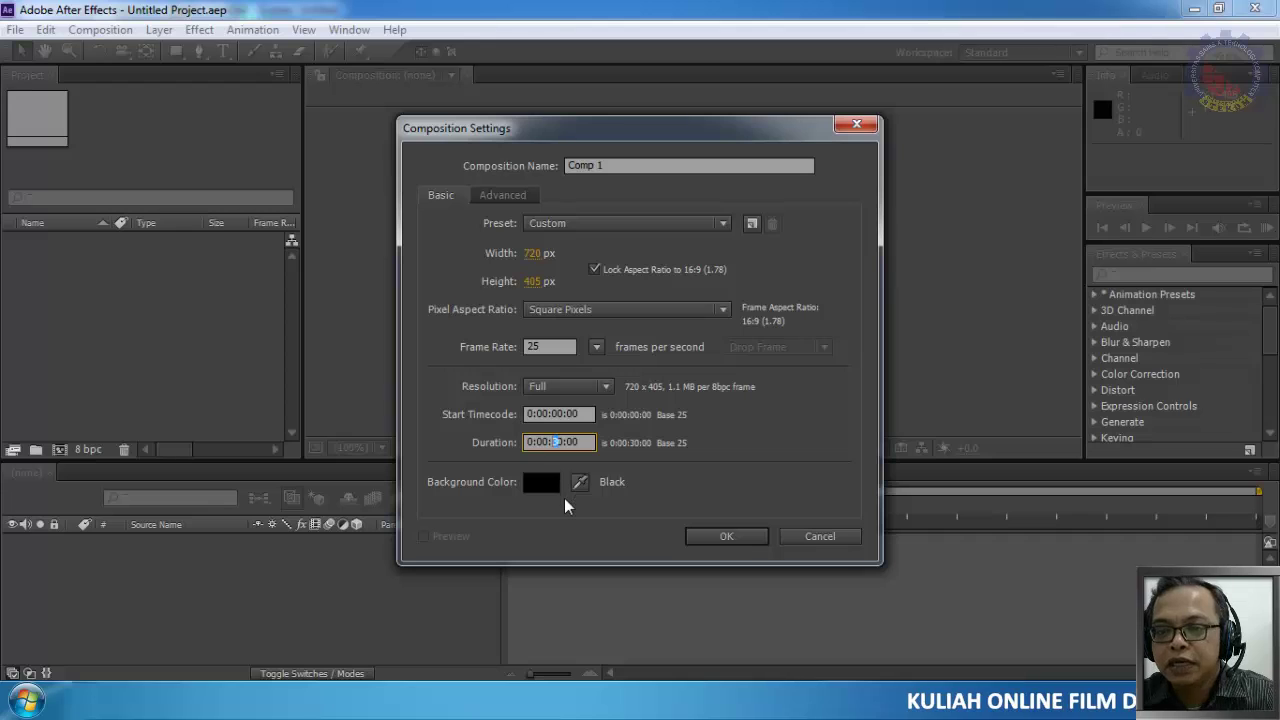
{"action": "type", "text": "1"}
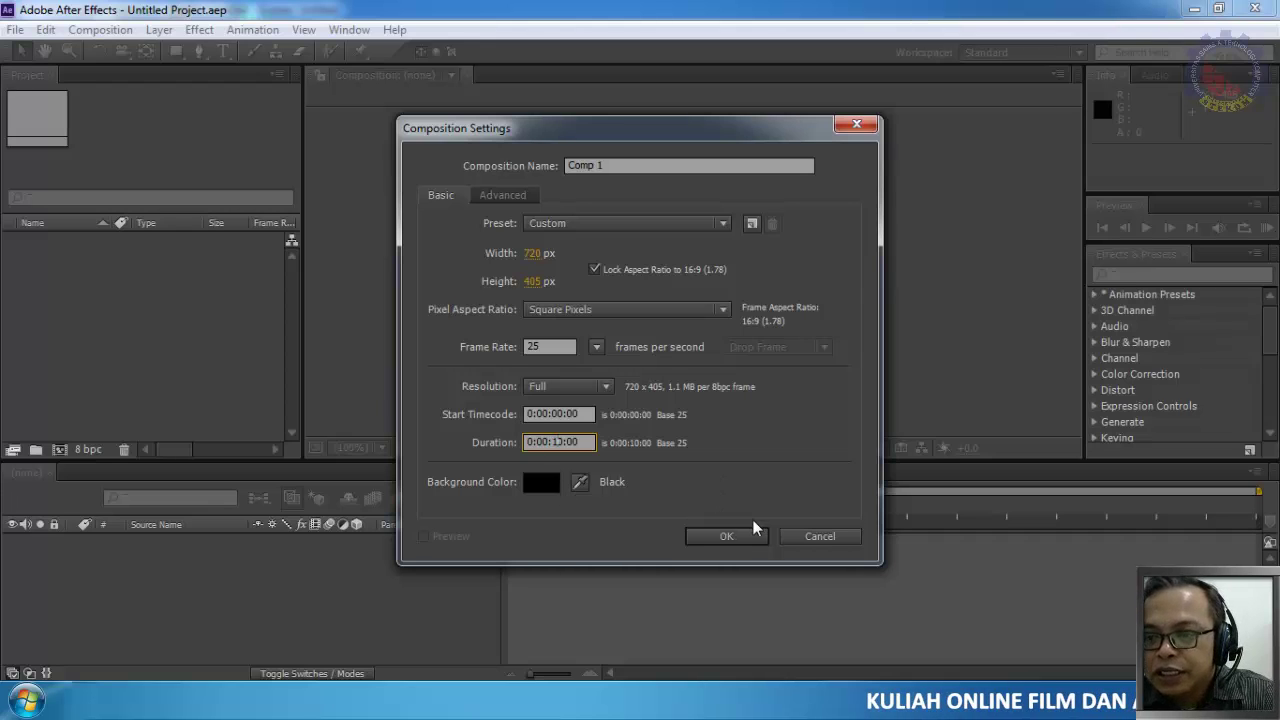
{"action": "left_click", "coordinate": [727, 536]}
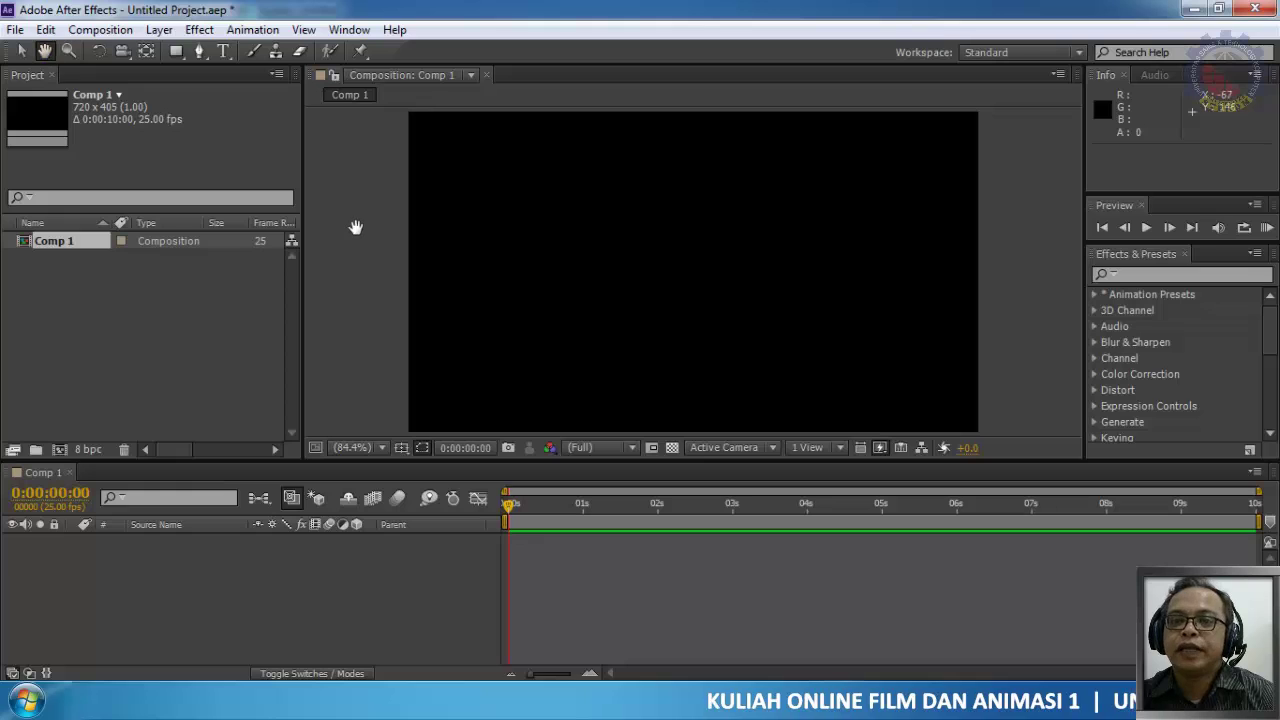
{"action": "left_click", "coordinate": [22, 51]}
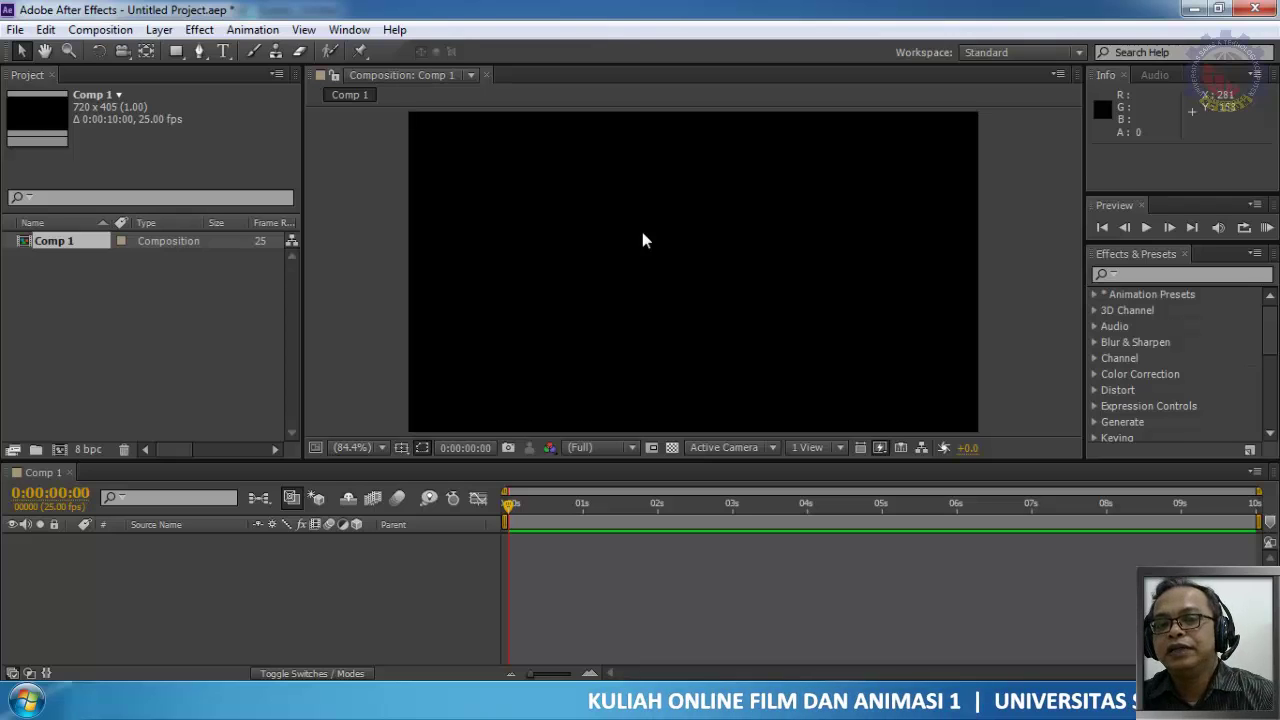
Step: Add a text layer to Comp 1 reading "STEKOM GRAPHIC"
{"action": "right_click", "coordinate": [195, 581]}
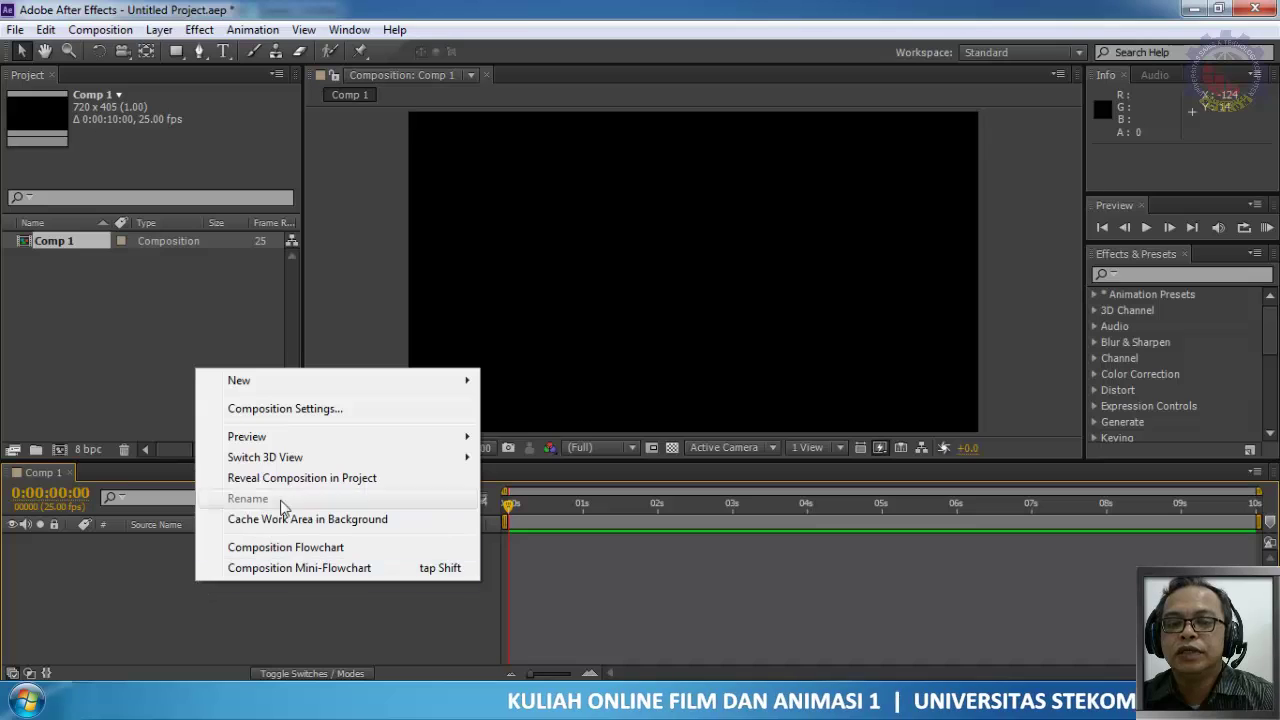
{"action": "mouse_move", "coordinate": [308, 385]}
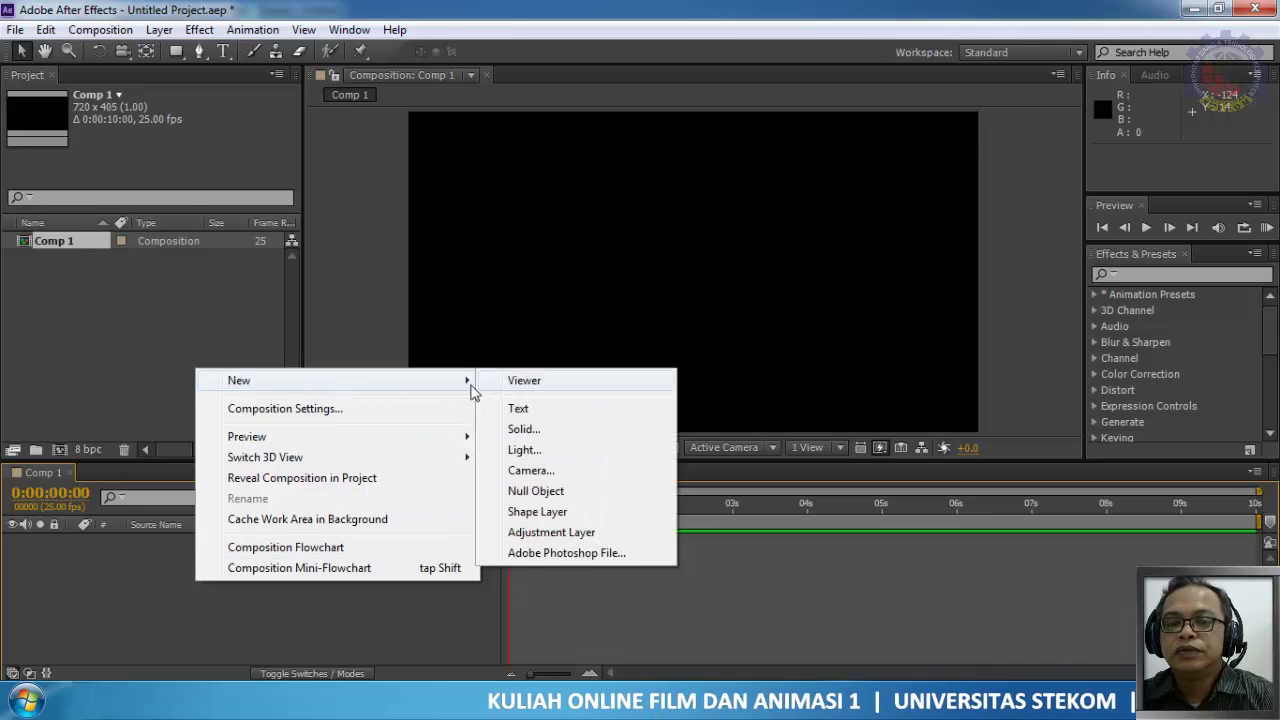
{"action": "left_click", "coordinate": [518, 409]}
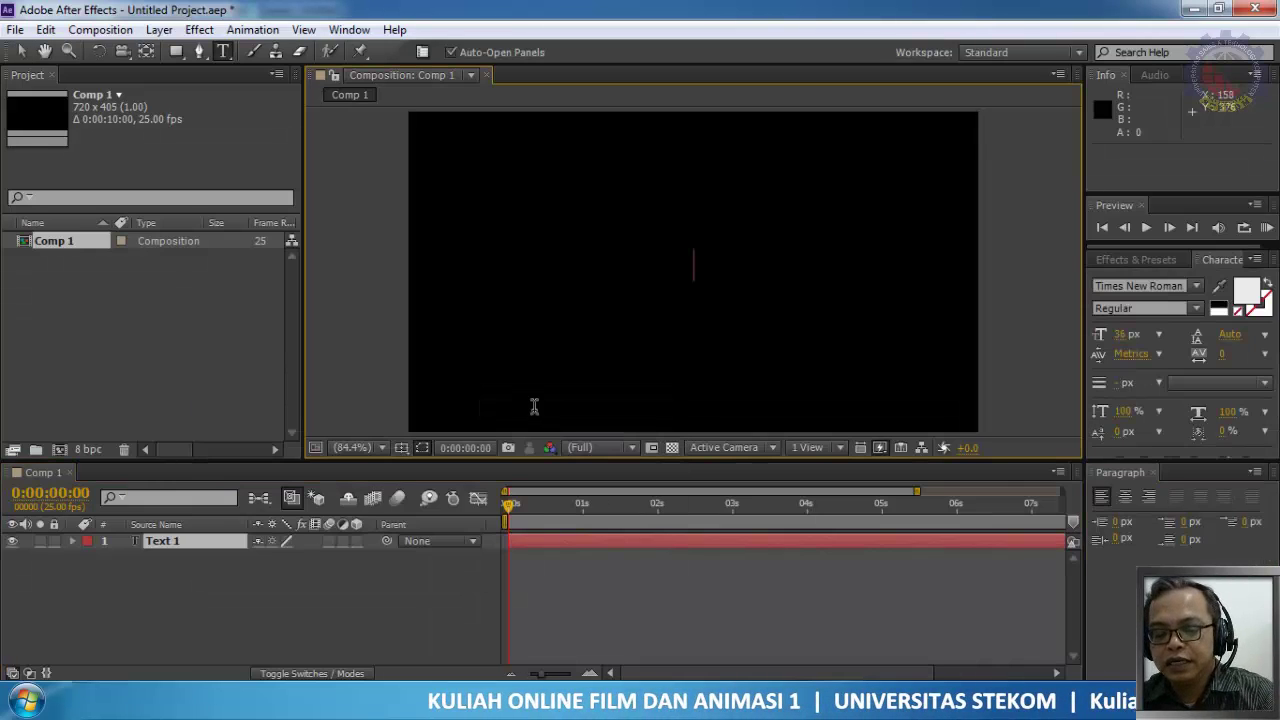
{"action": "type", "text": "STEKO"}
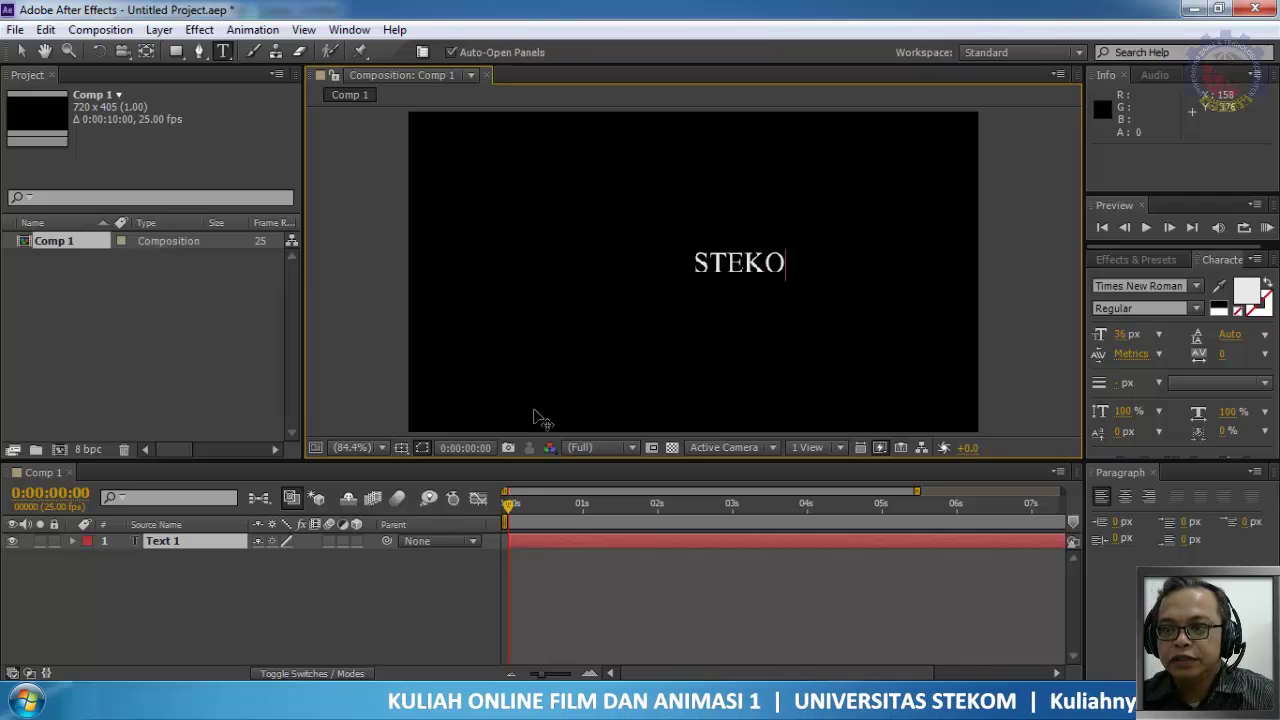
{"action": "type", "text": "M GRAP"}
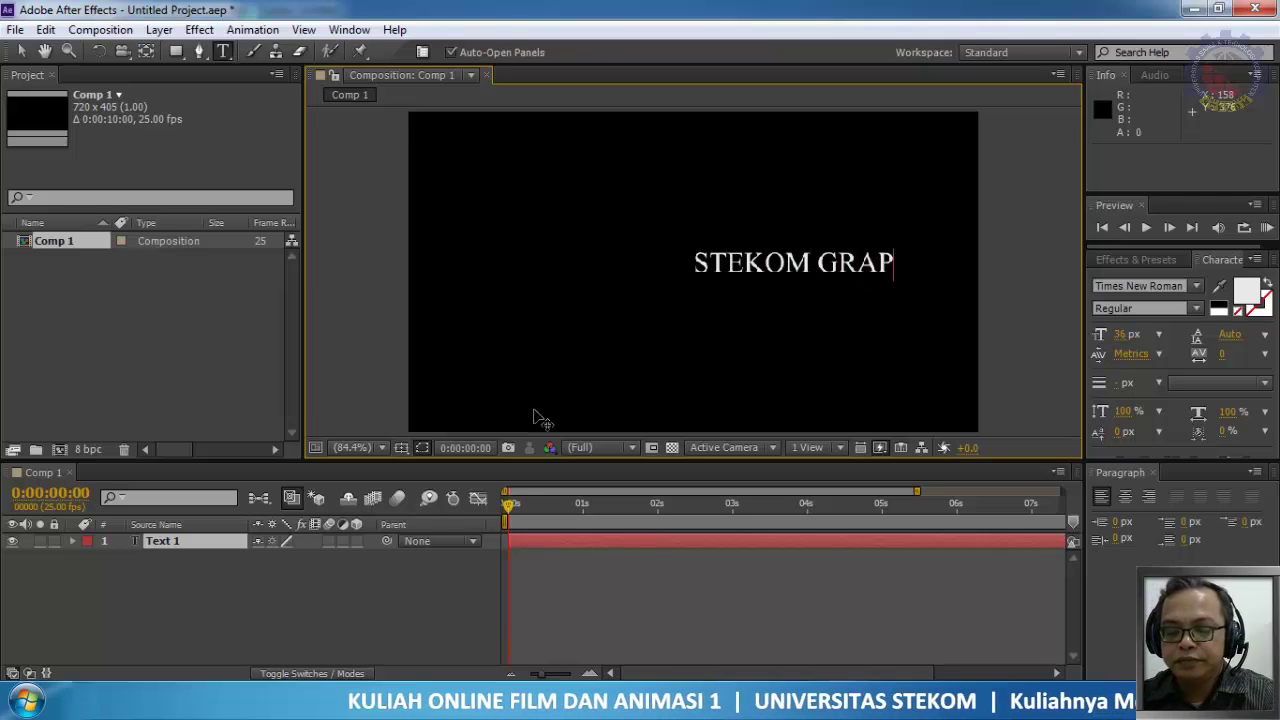
{"action": "type", "text": "HIC"}
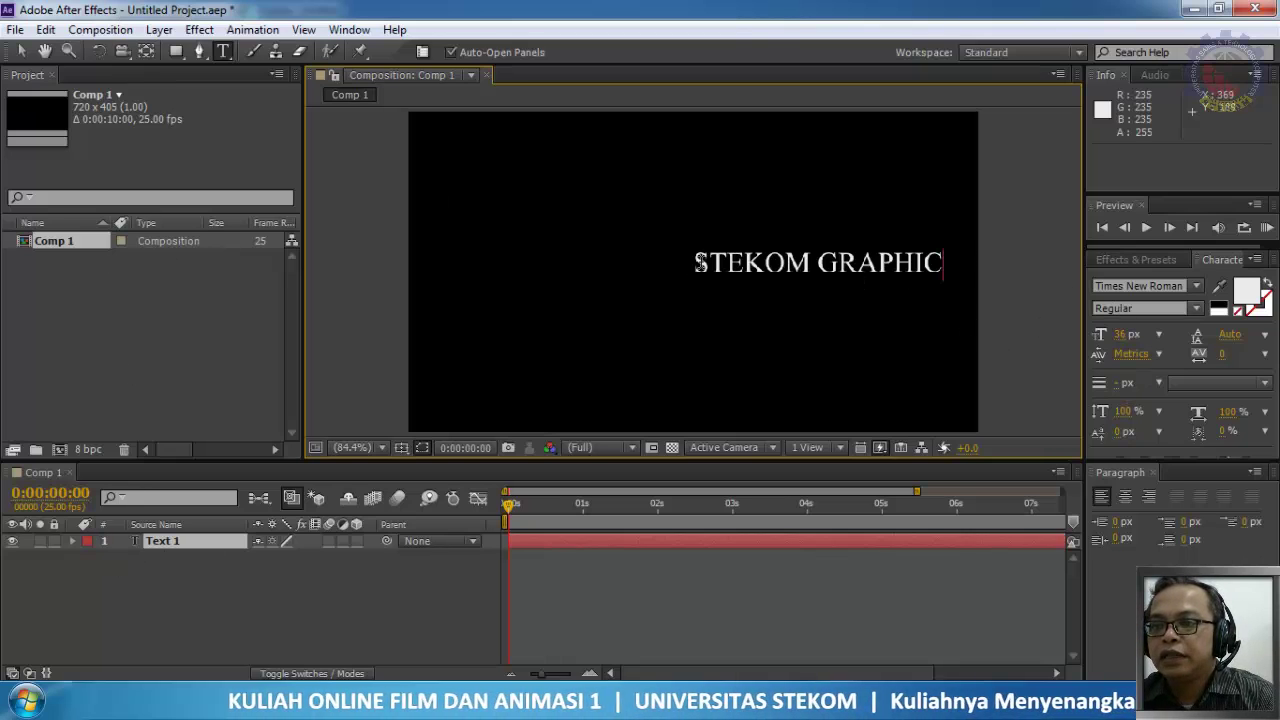
Step: Center-align the STEKOM GRAPHIC text and set its font to Trebuchet MS
{"action": "left_click_drag", "start_coordinate": [697, 263], "coordinate": [962, 263]}
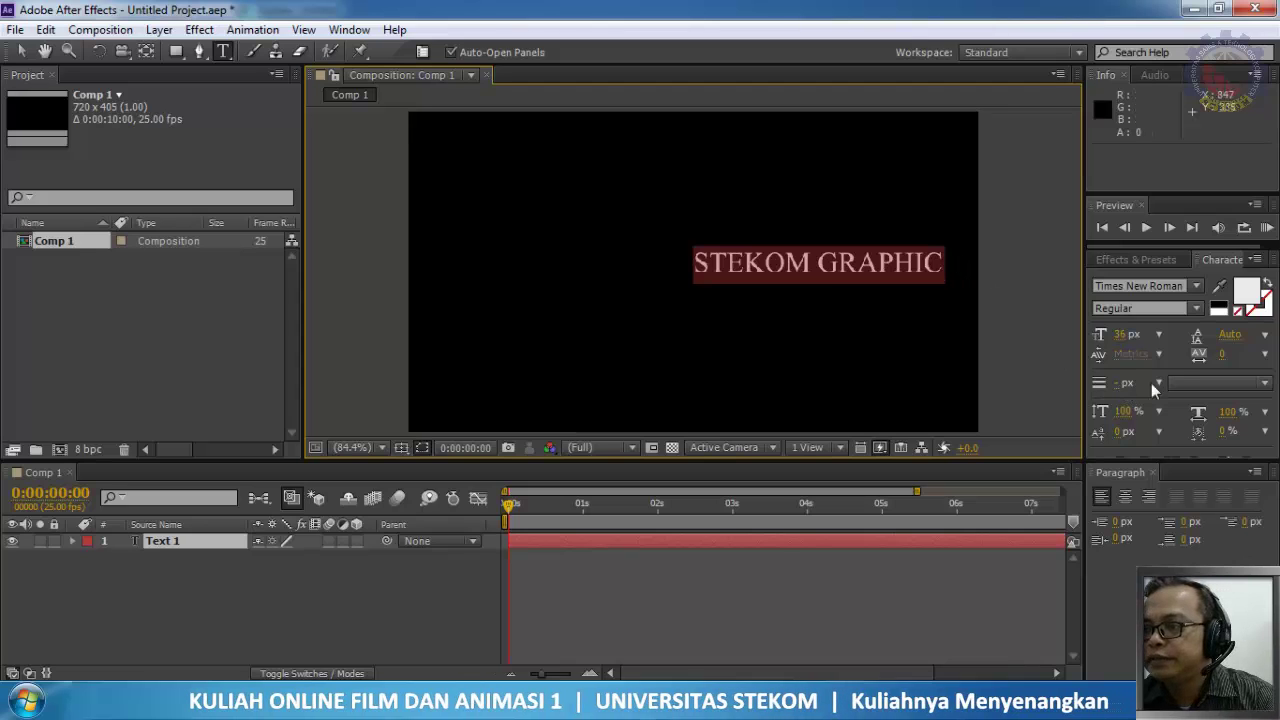
{"action": "left_click", "coordinate": [1125, 496]}
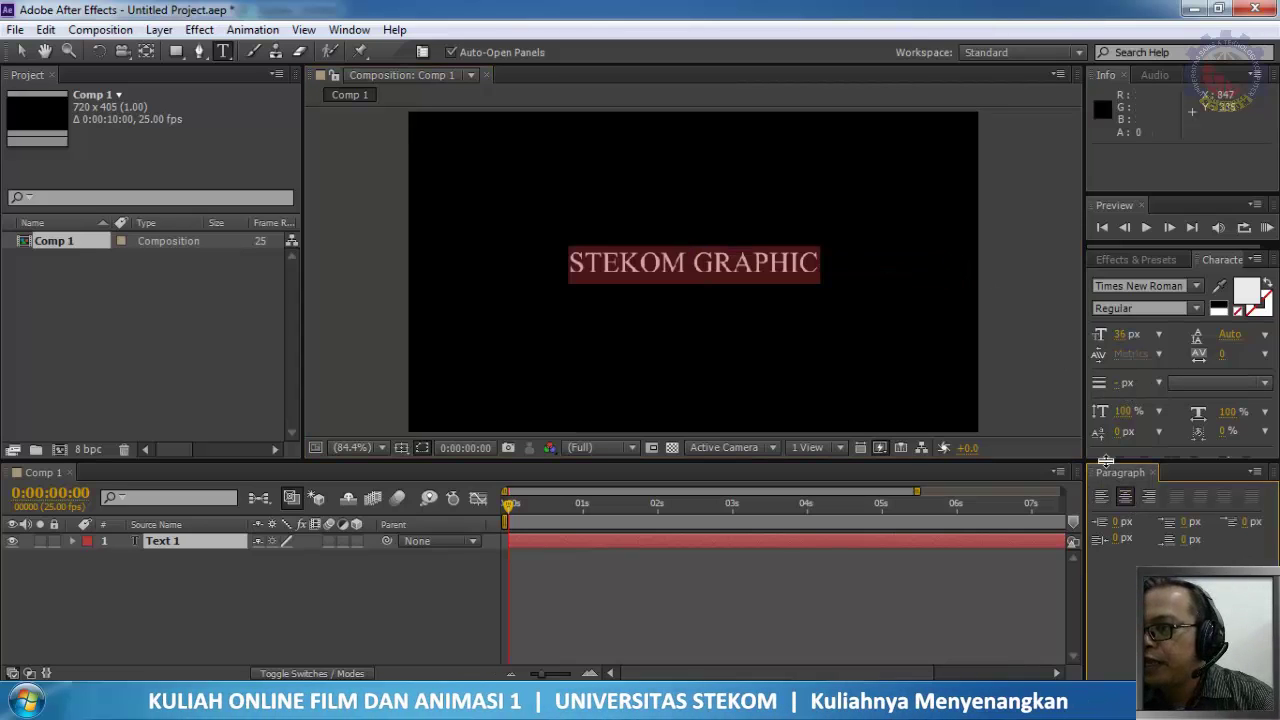
{"action": "left_click", "coordinate": [1195, 284]}
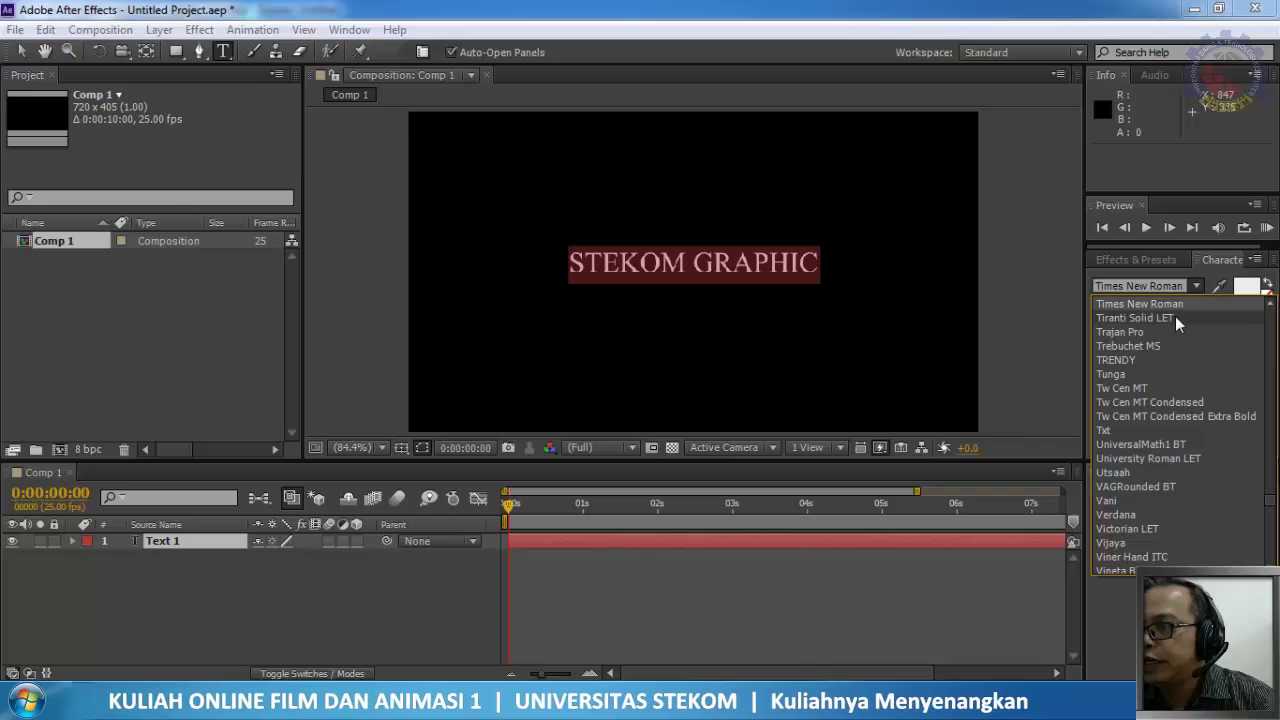
{"action": "left_click", "coordinate": [1170, 347]}
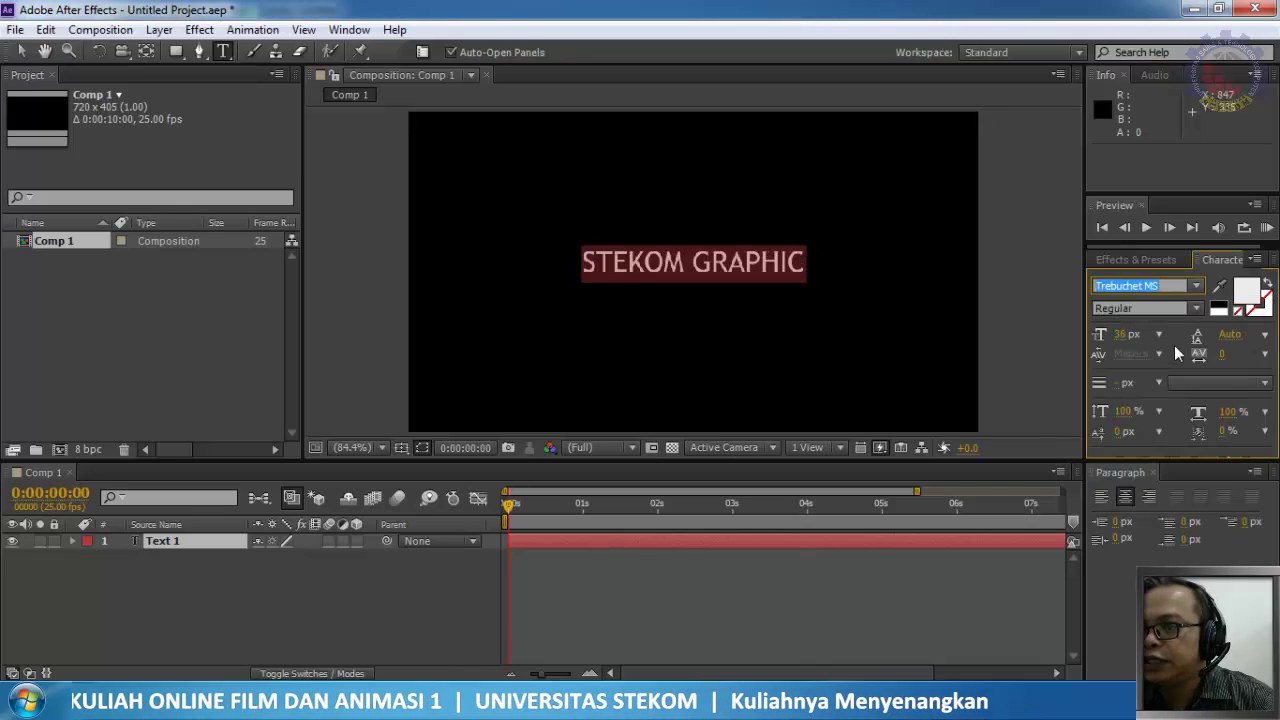
Step: Set the text size to 44 px and its style to Bold, and finish editing the text
{"action": "left_click_drag", "start_coordinate": [1118, 336], "coordinate": [1126, 336]}
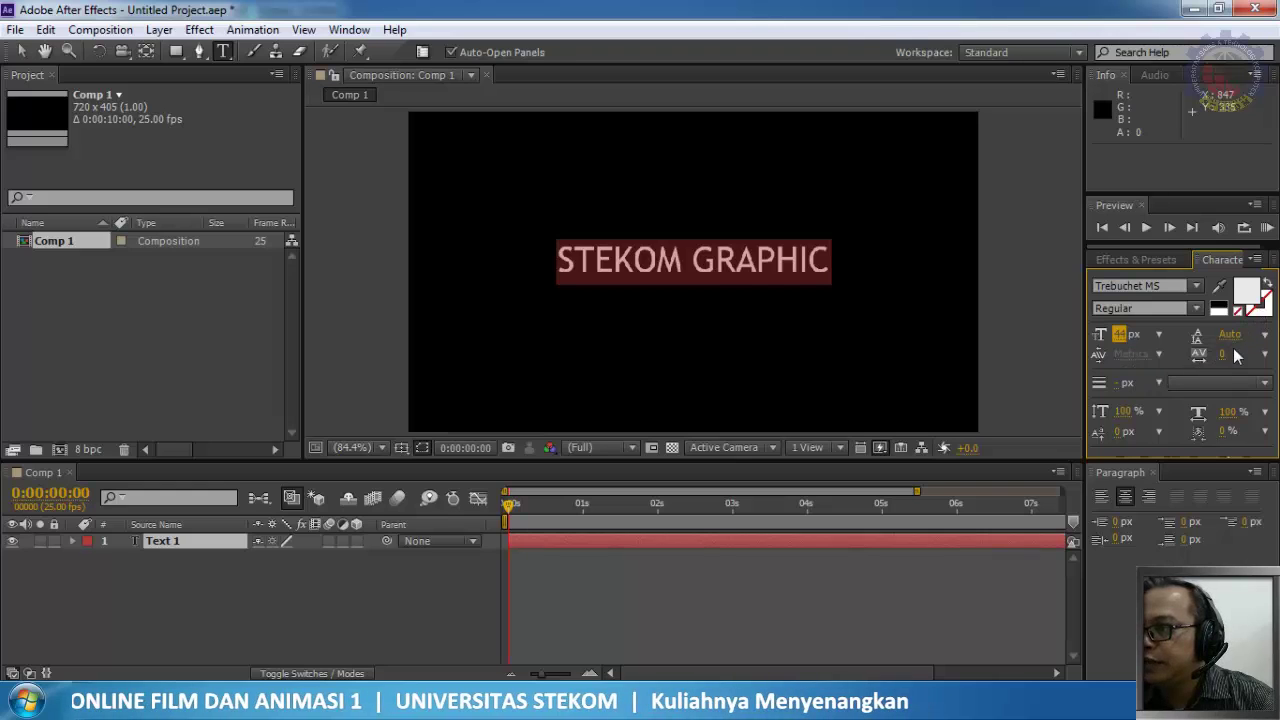
{"action": "left_click", "coordinate": [1168, 309]}
{"action": "left_click", "coordinate": [1196, 308]}
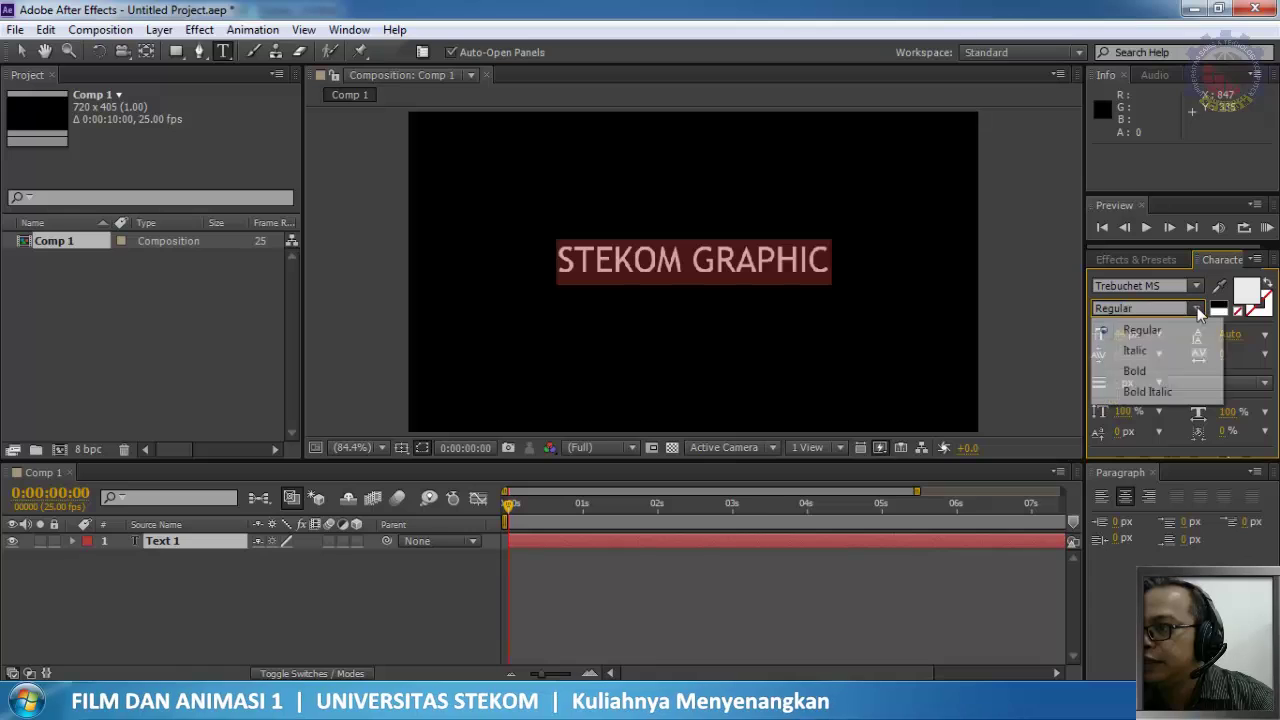
{"action": "left_click", "coordinate": [1165, 351]}
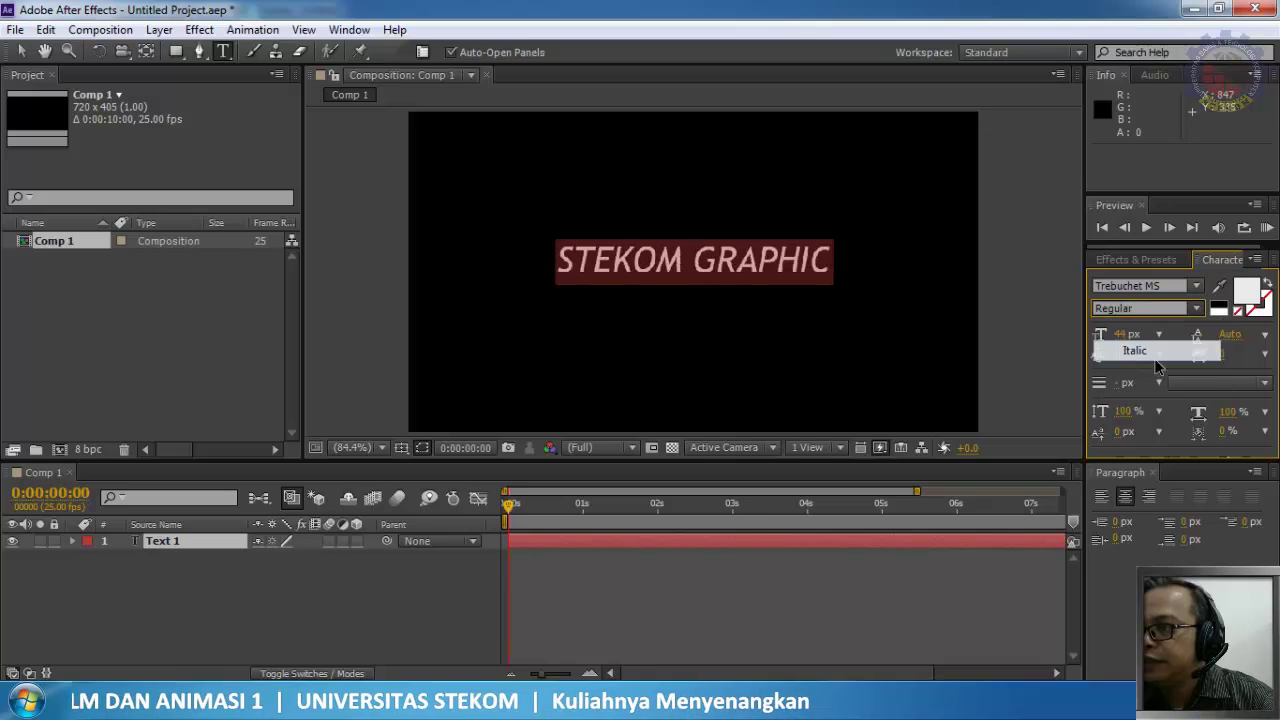
{"action": "left_click", "coordinate": [1196, 308]}
{"action": "left_click", "coordinate": [1145, 369]}
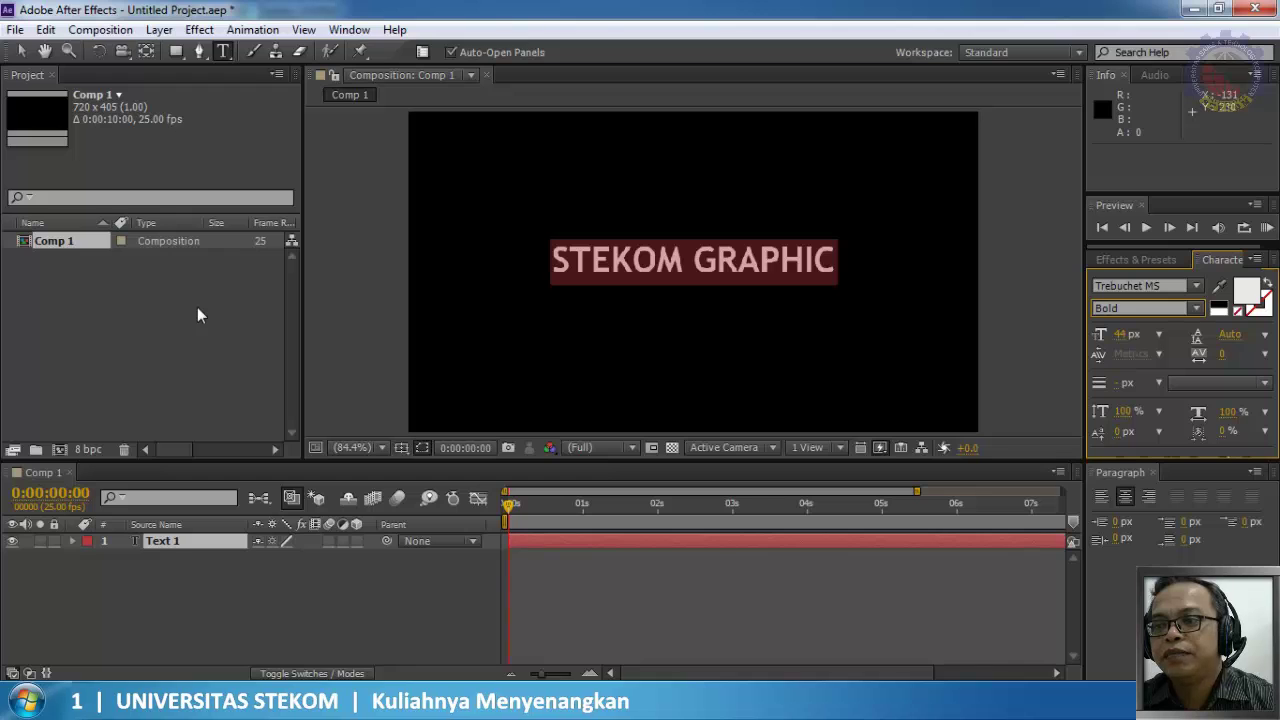
{"action": "left_click", "coordinate": [20, 53]}
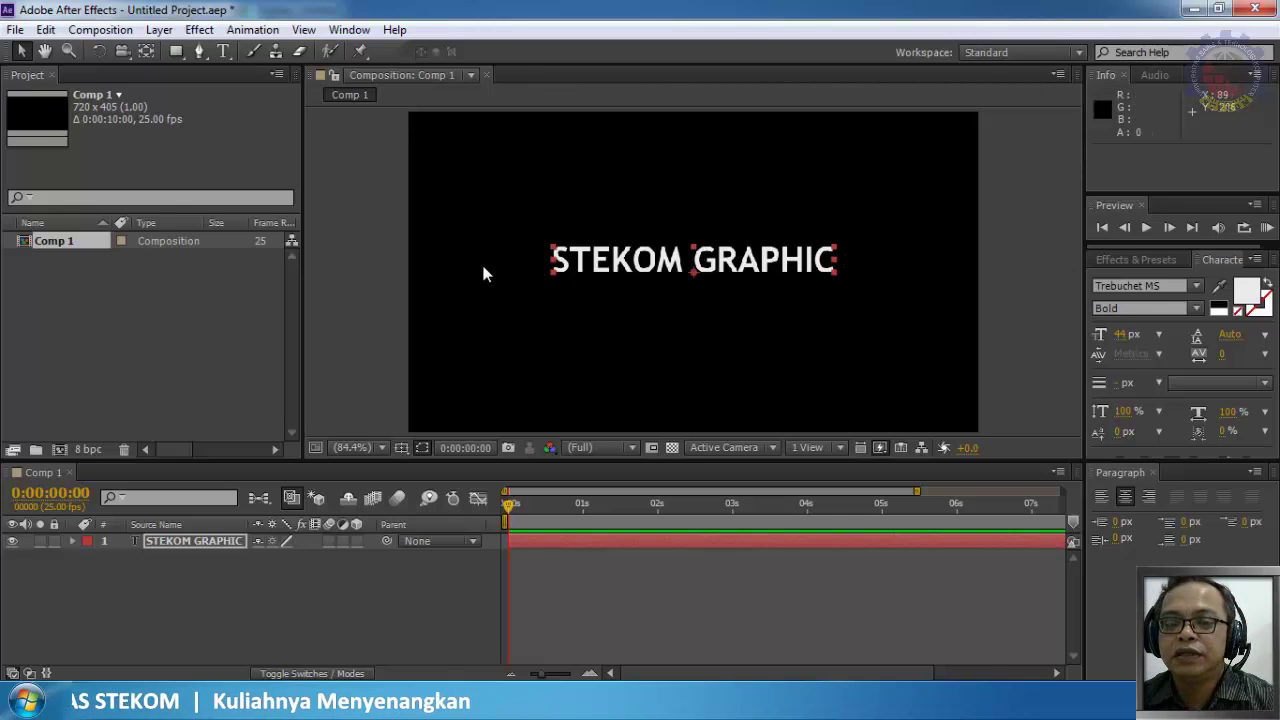
Step: Apply the Trapcode Starglow effect to the text layer and allow After Effects through the firewall on private networks
{"action": "left_click", "coordinate": [192, 32]}
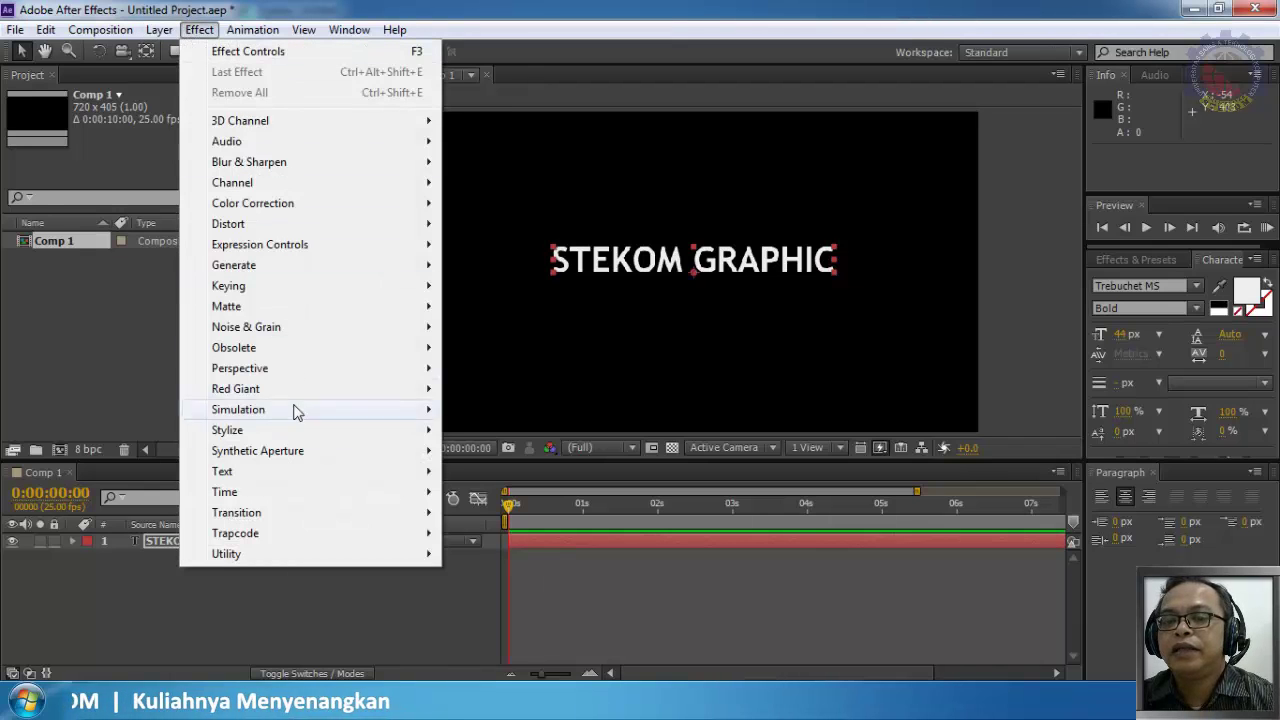
{"action": "mouse_move", "coordinate": [325, 535]}
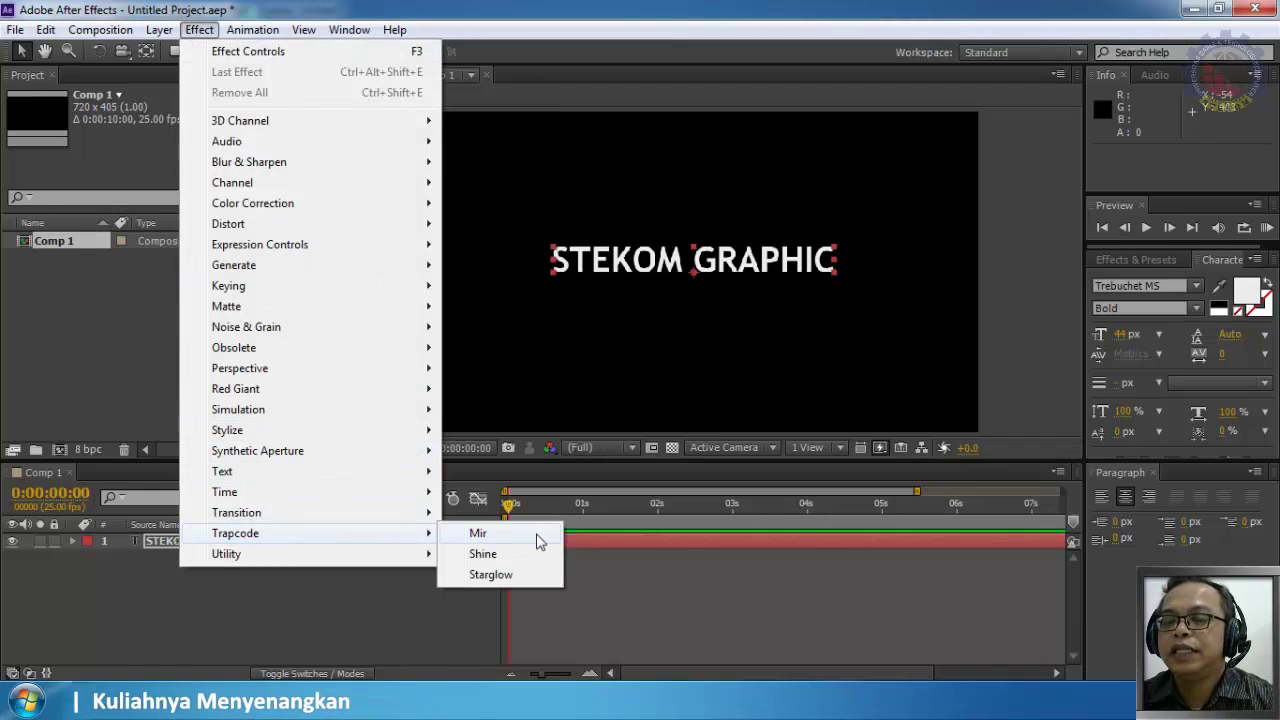
{"action": "left_click", "coordinate": [507, 576]}
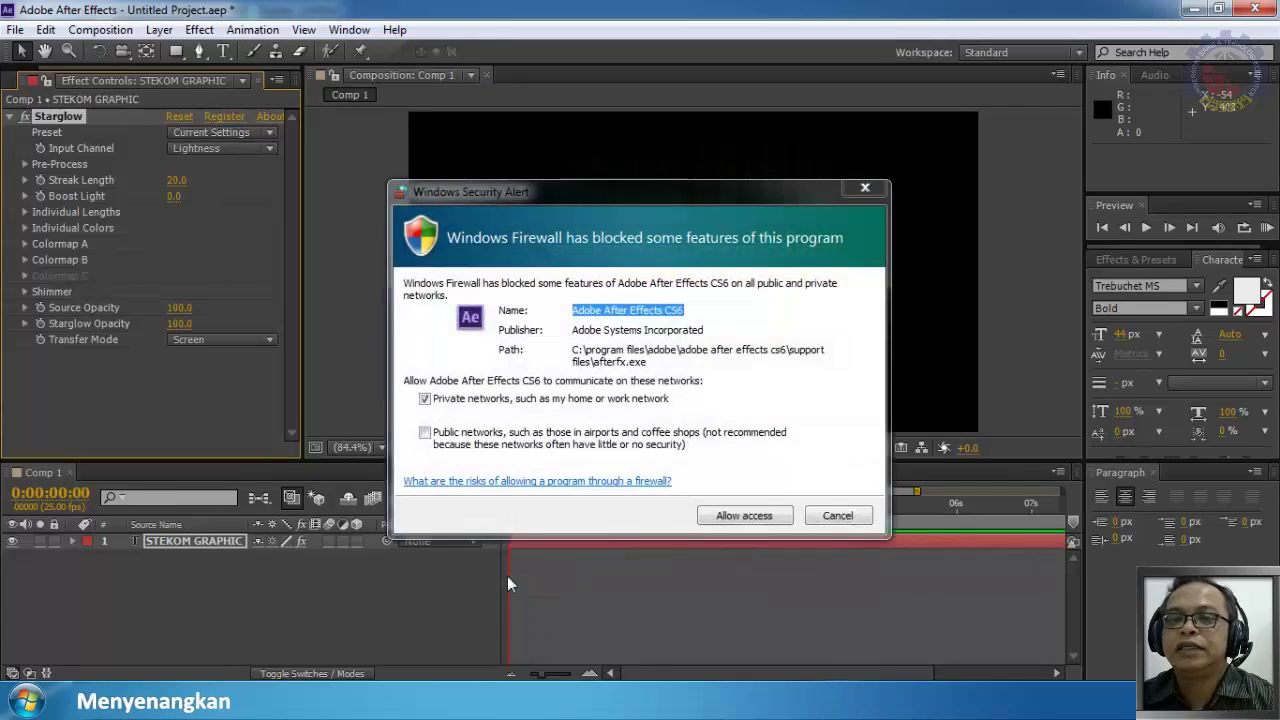
{"action": "left_click", "coordinate": [751, 523]}
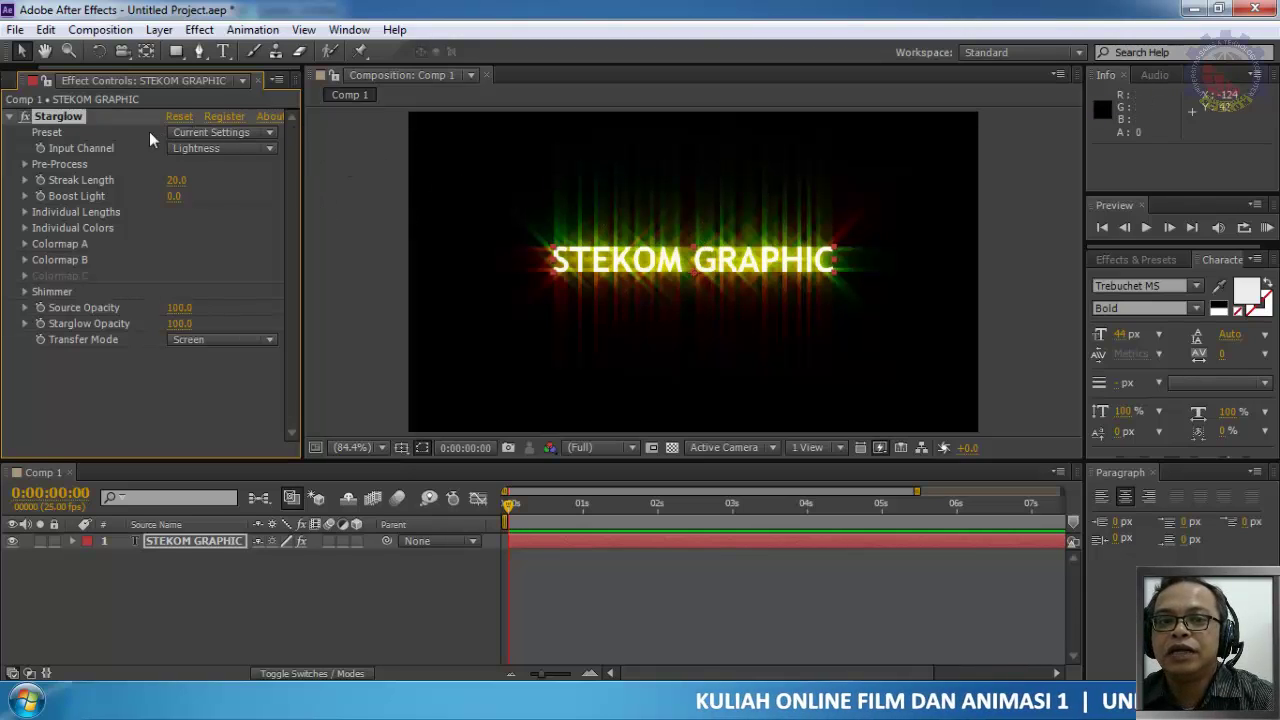
Step: Try the Red, Green and White Star presets of the Starglow effect on the text layer
{"action": "left_click", "coordinate": [268, 134]}
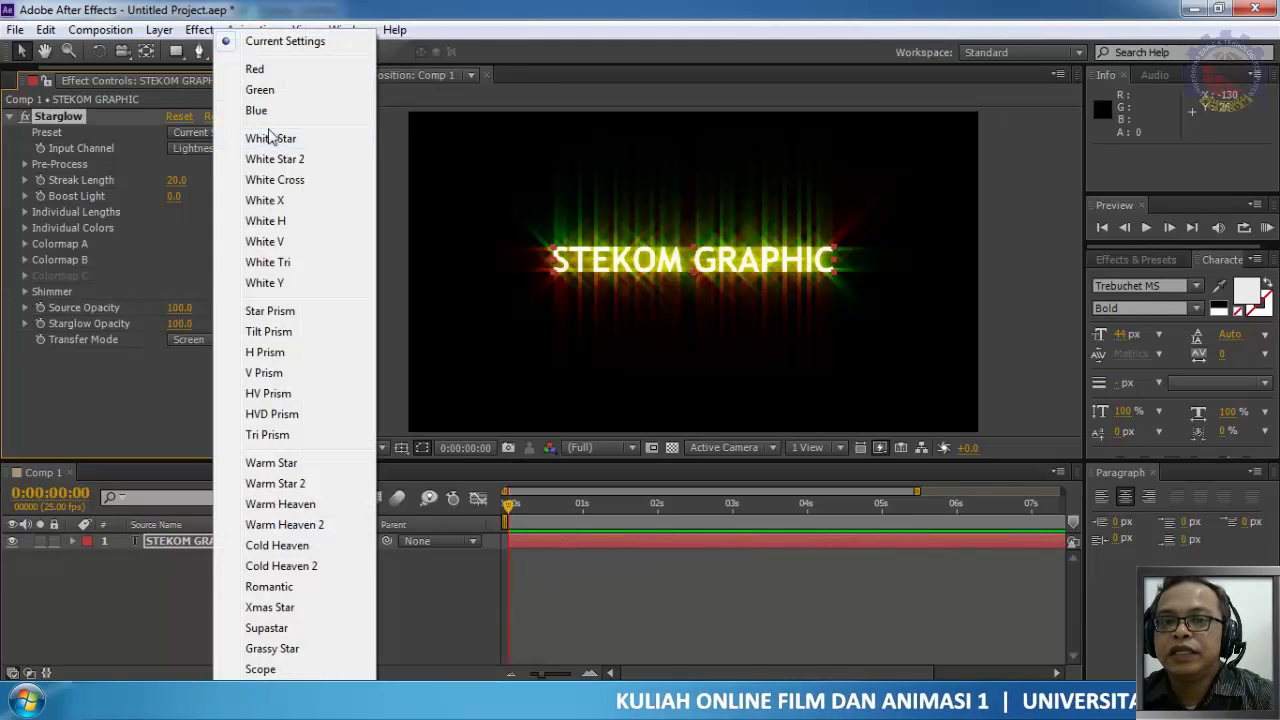
{"action": "left_click", "coordinate": [265, 71]}
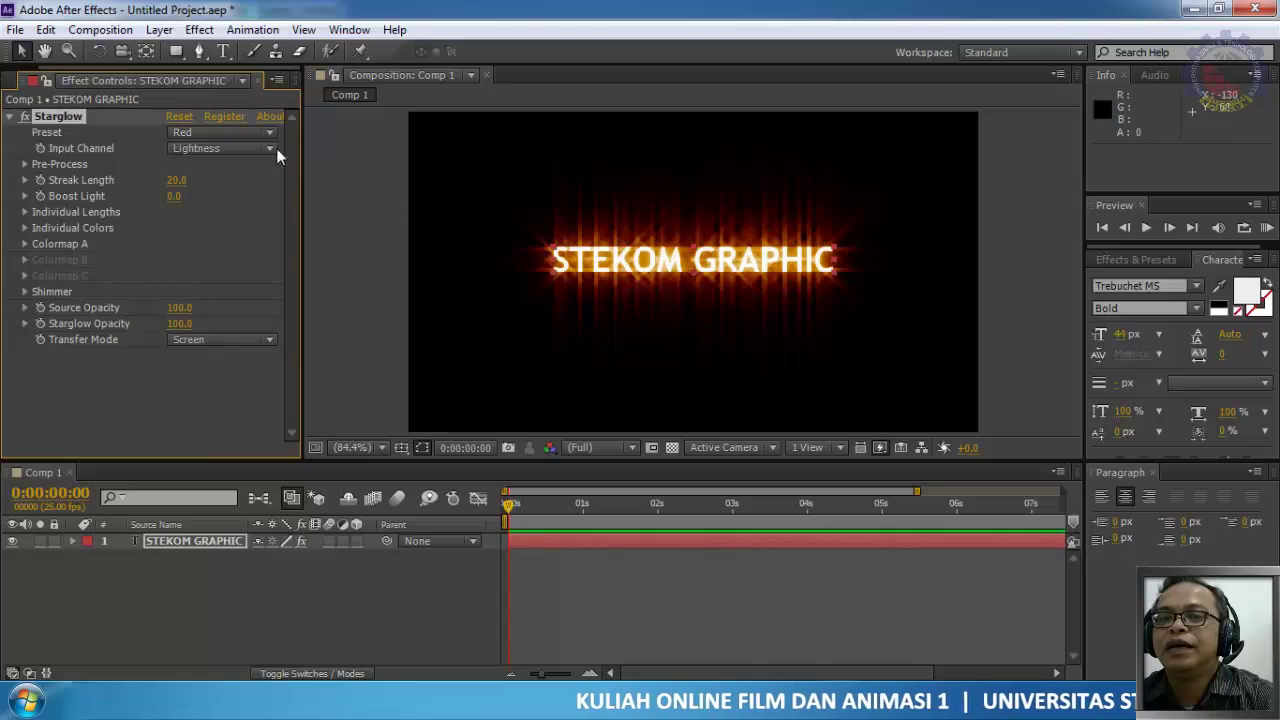
{"action": "left_click", "coordinate": [250, 132]}
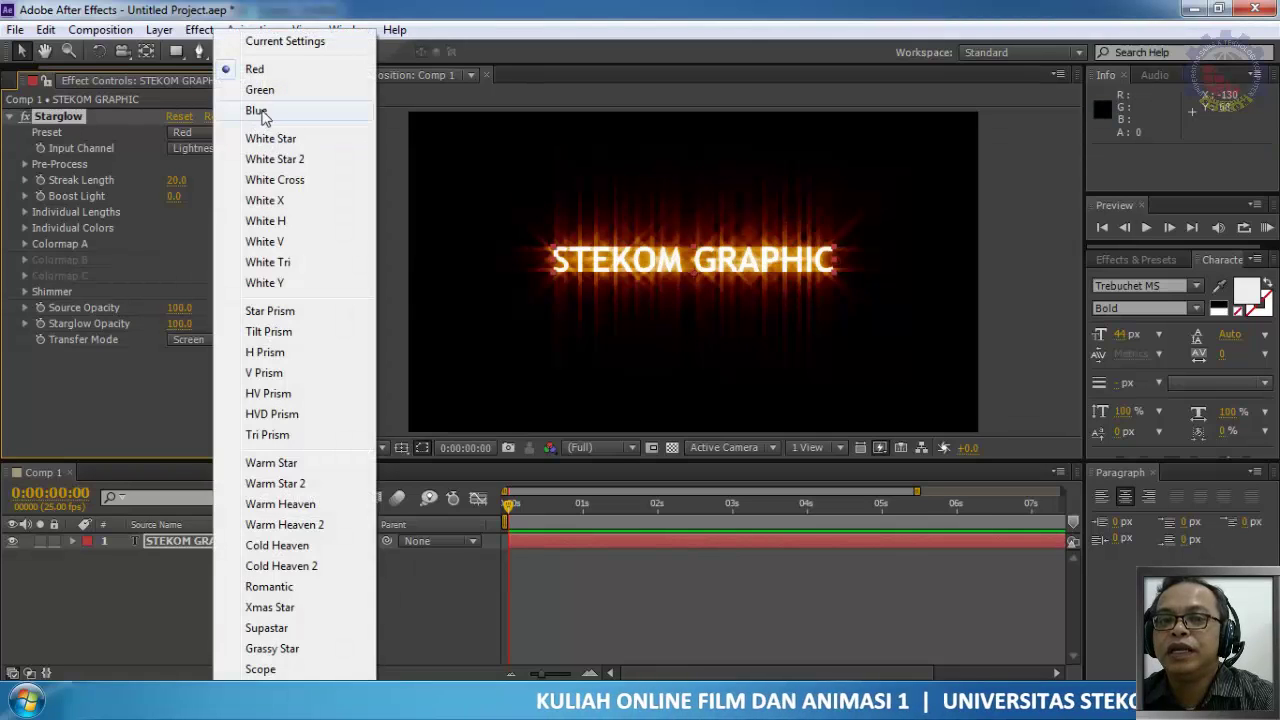
{"action": "left_click", "coordinate": [263, 91]}
{"action": "left_click", "coordinate": [236, 133]}
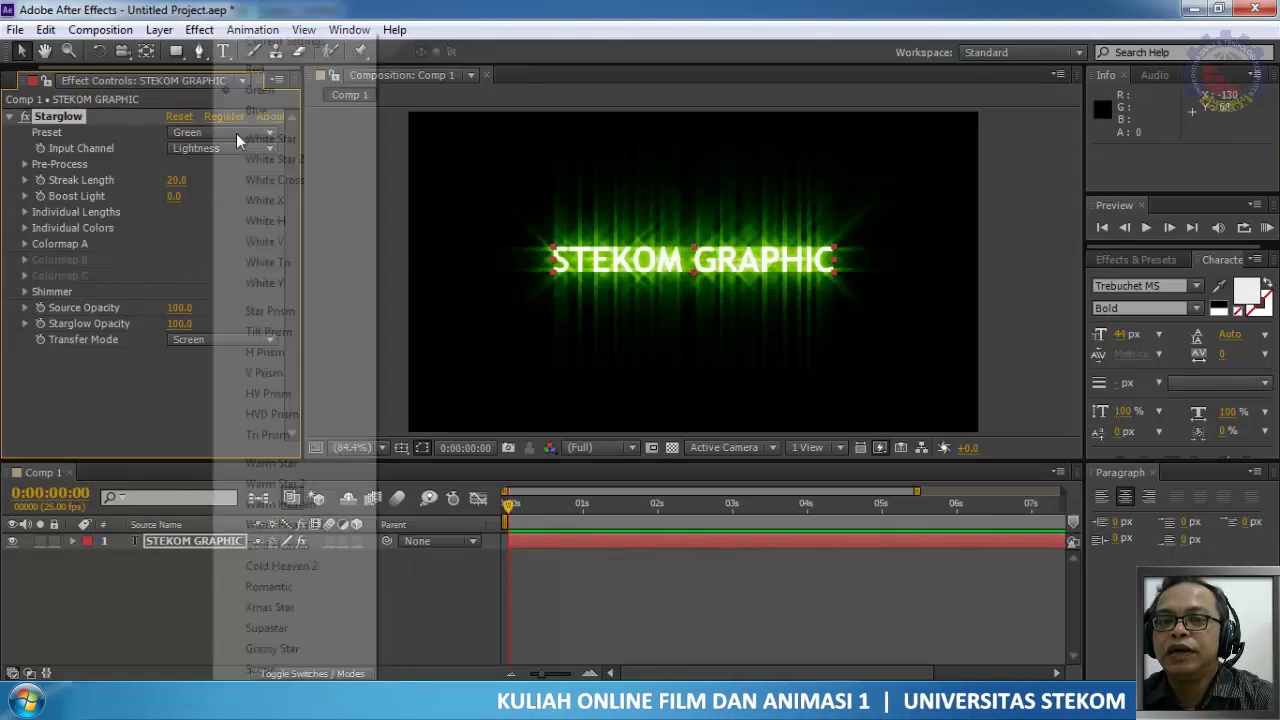
{"action": "left_click", "coordinate": [284, 140]}
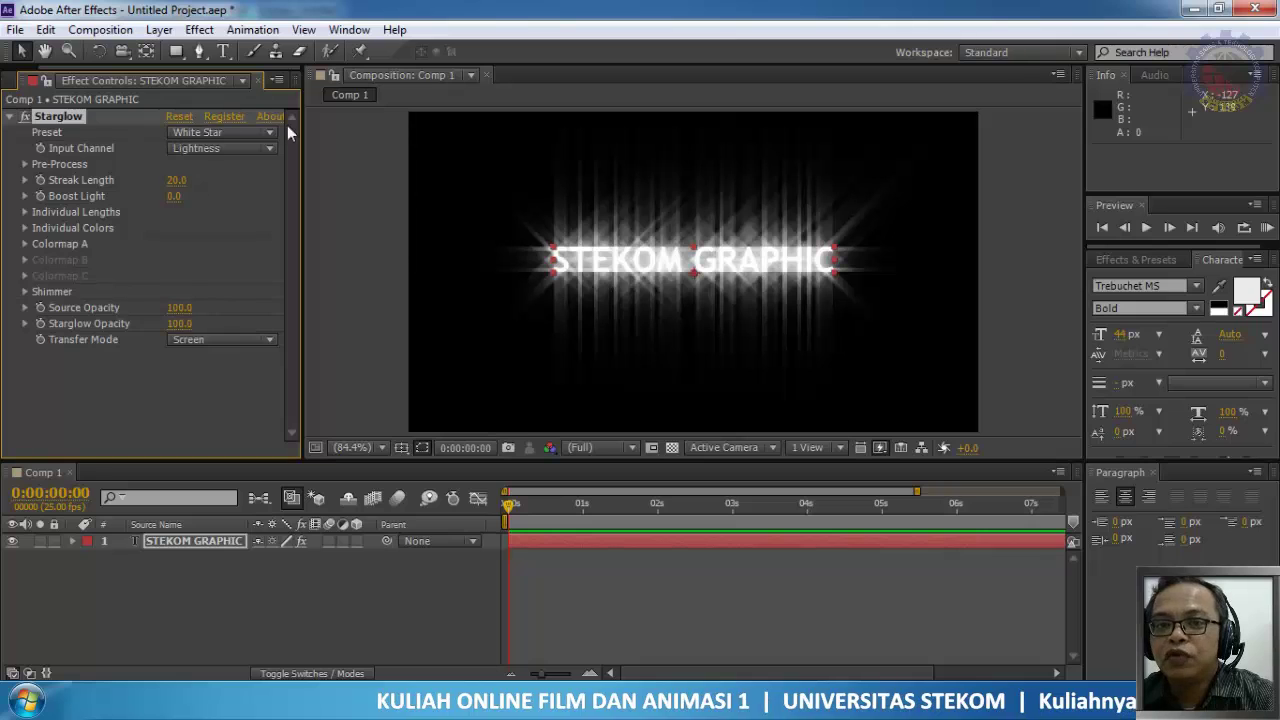
Step: Try the White X, White H and White V presets of the Starglow effect on the text
{"action": "left_click", "coordinate": [247, 131]}
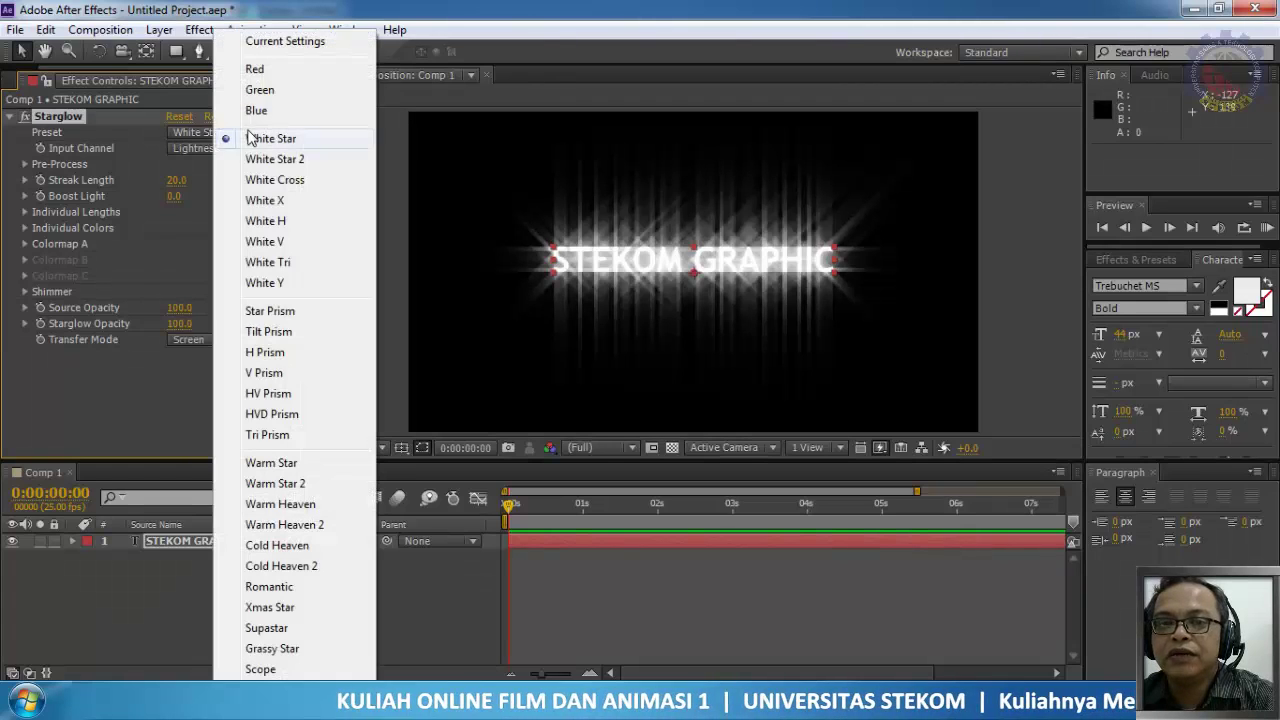
{"action": "left_click", "coordinate": [284, 204]}
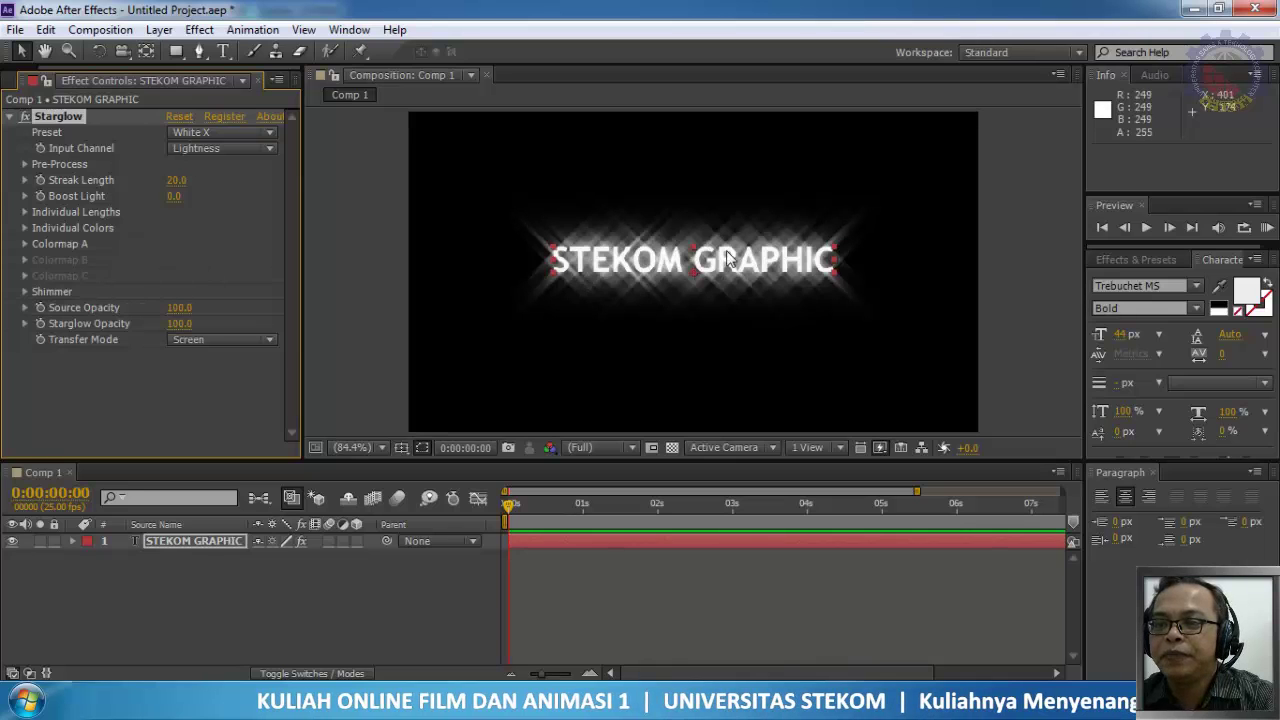
{"action": "left_click", "coordinate": [248, 136]}
{"action": "left_click", "coordinate": [262, 225]}
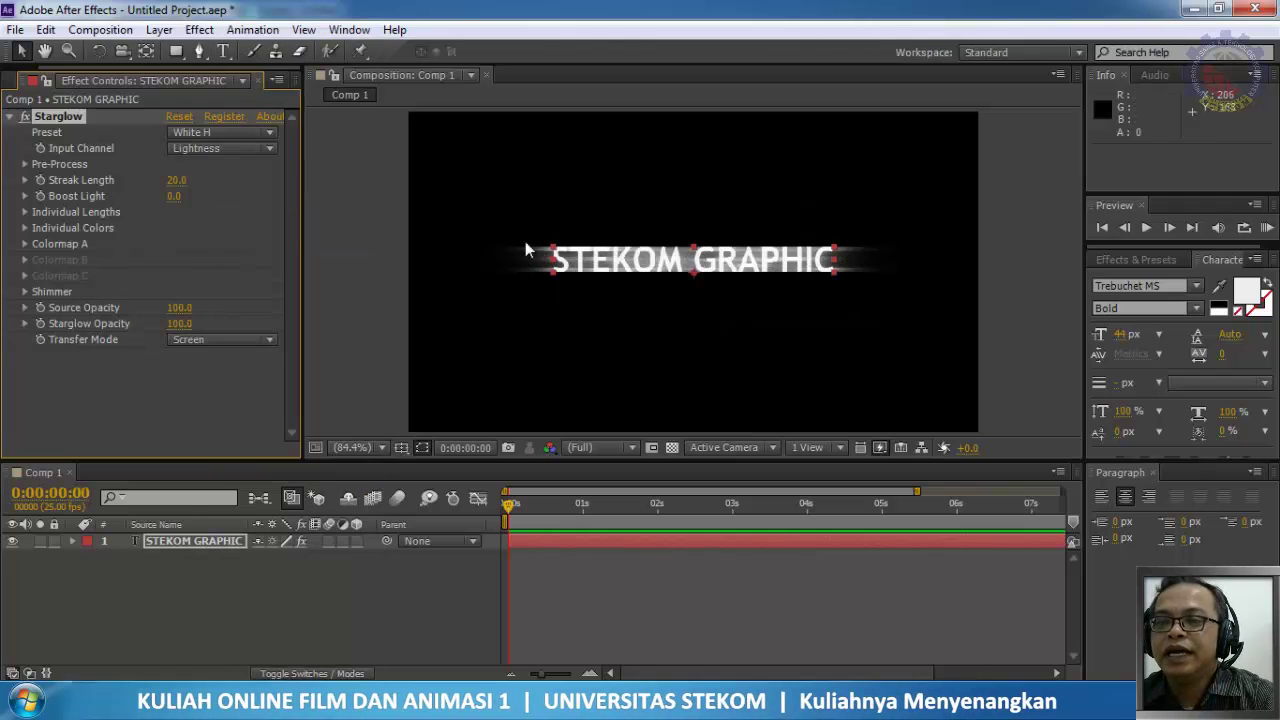
{"action": "left_click", "coordinate": [233, 136]}
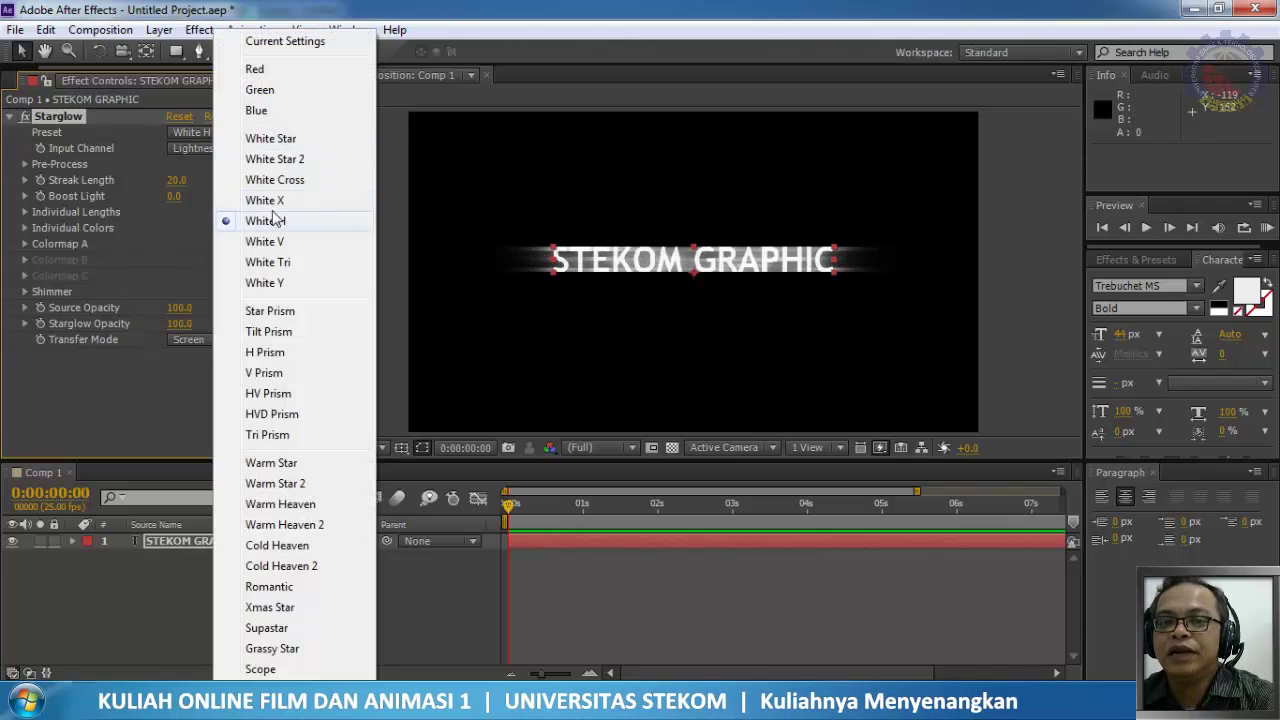
{"action": "left_click", "coordinate": [279, 242]}
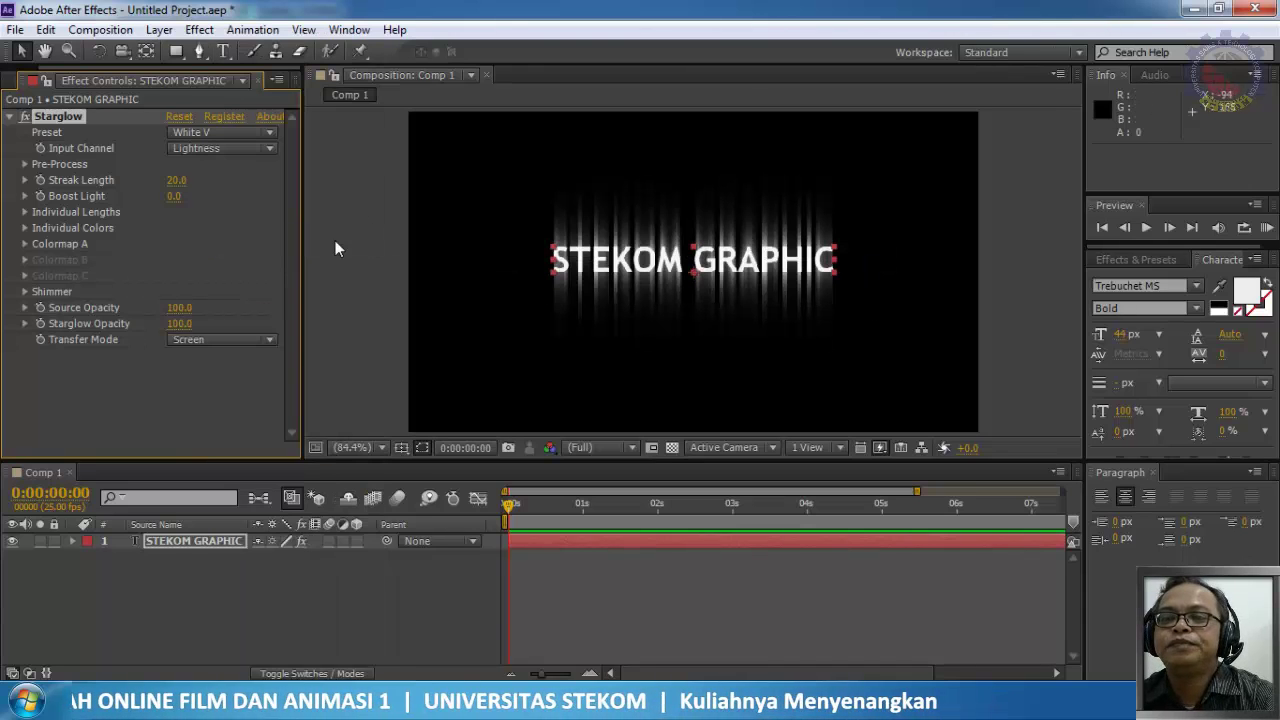
Step: Try the Star Prism, Tilt Prism and H Prism presets of Starglow, examining the glow up close
{"action": "left_click", "coordinate": [248, 134]}
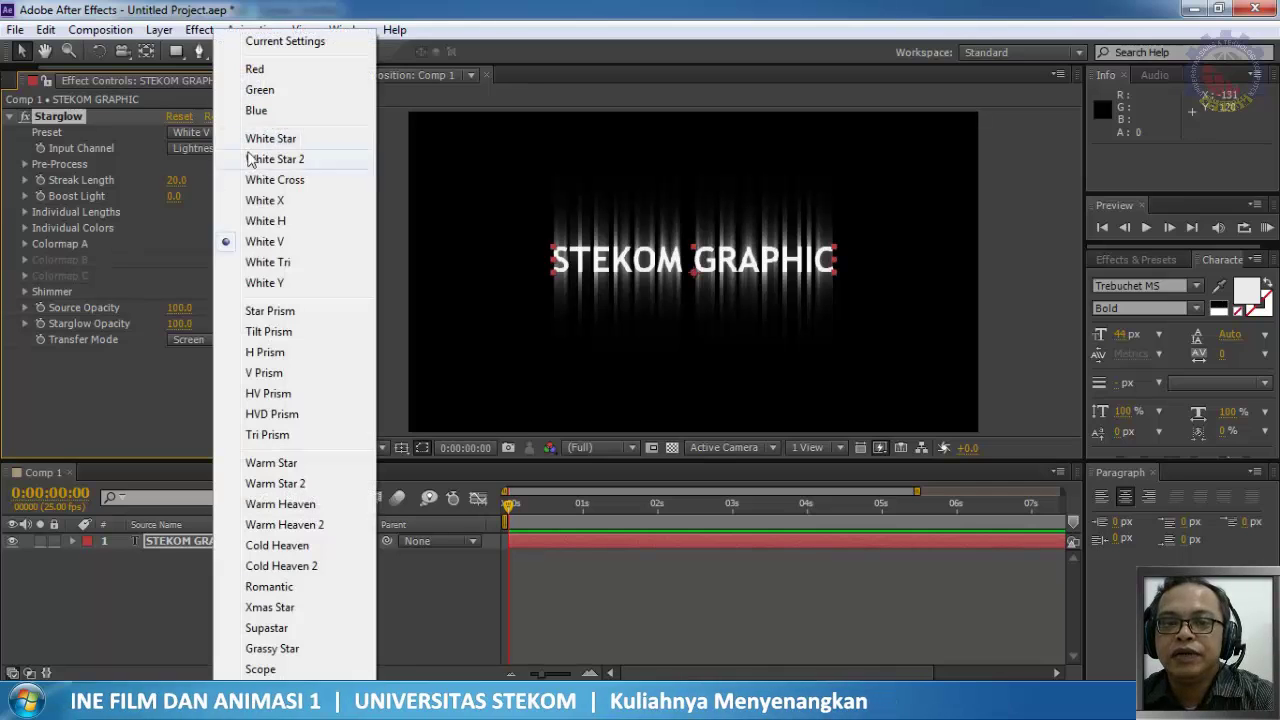
{"action": "left_click", "coordinate": [270, 311]}
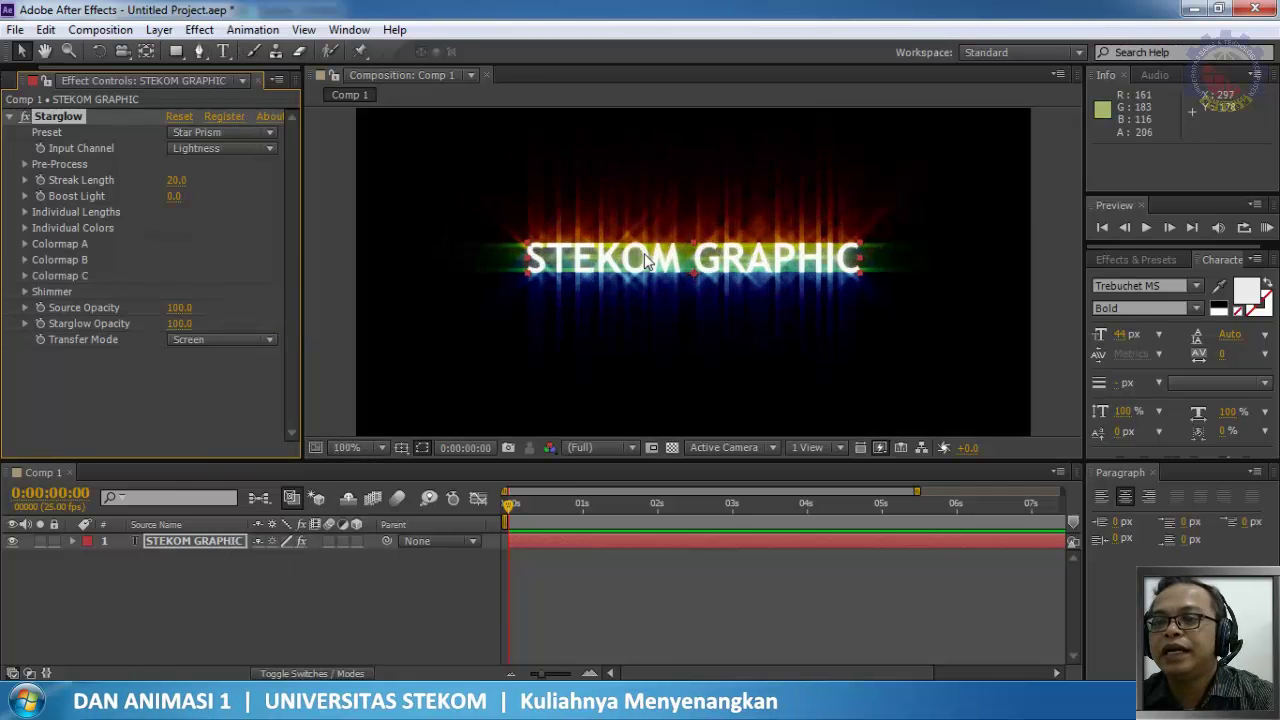
{"action": "key", "text": "period"}
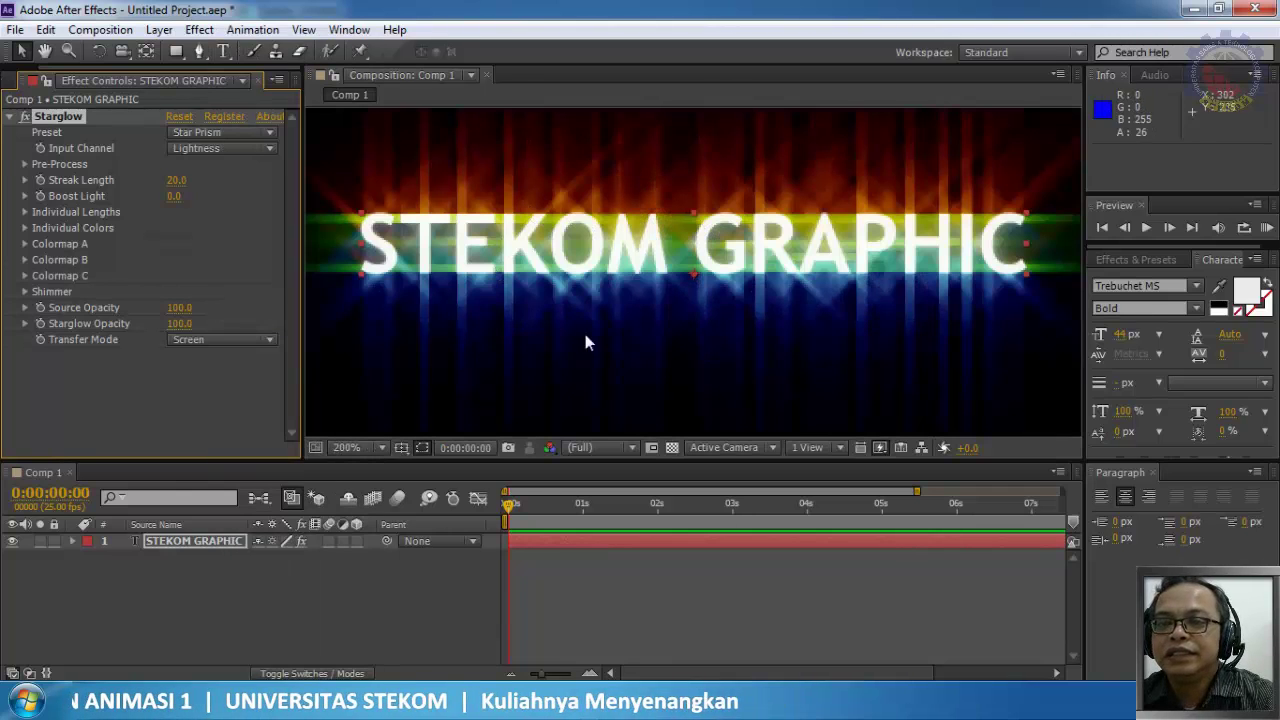
{"action": "left_click", "coordinate": [251, 132]}
{"action": "left_click", "coordinate": [270, 333]}
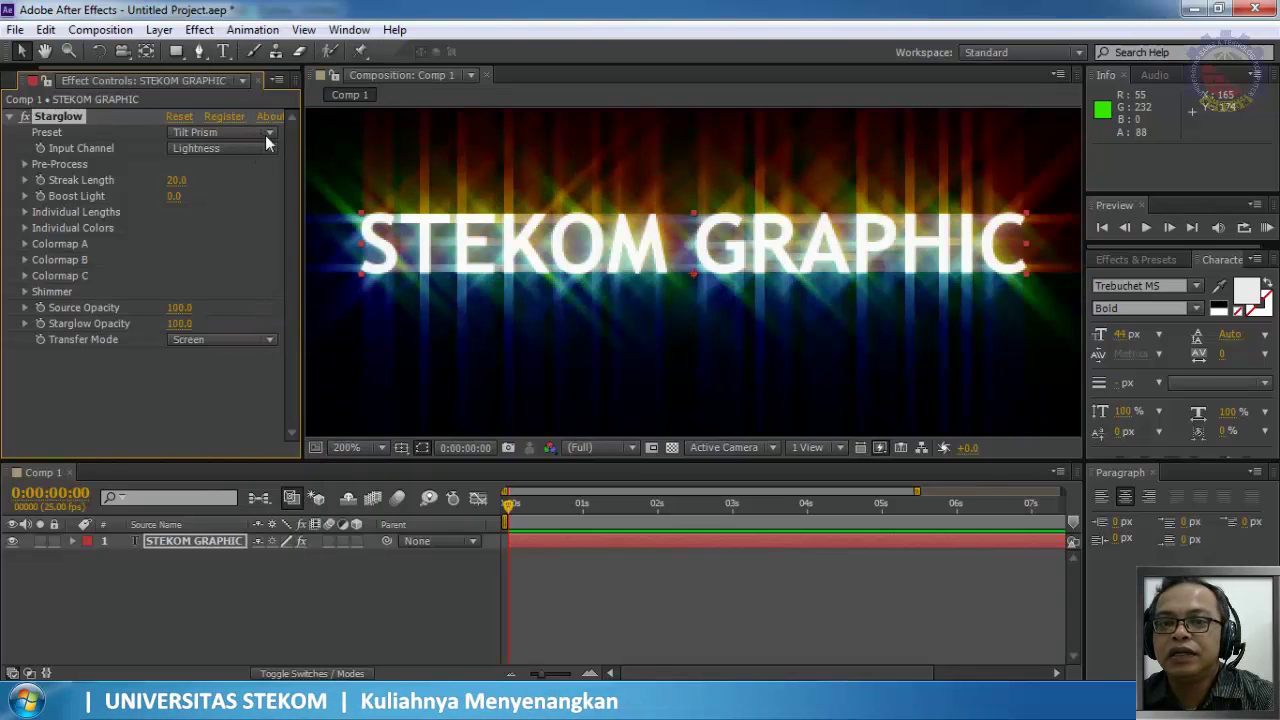
{"action": "left_click", "coordinate": [257, 133]}
{"action": "left_click", "coordinate": [276, 354]}
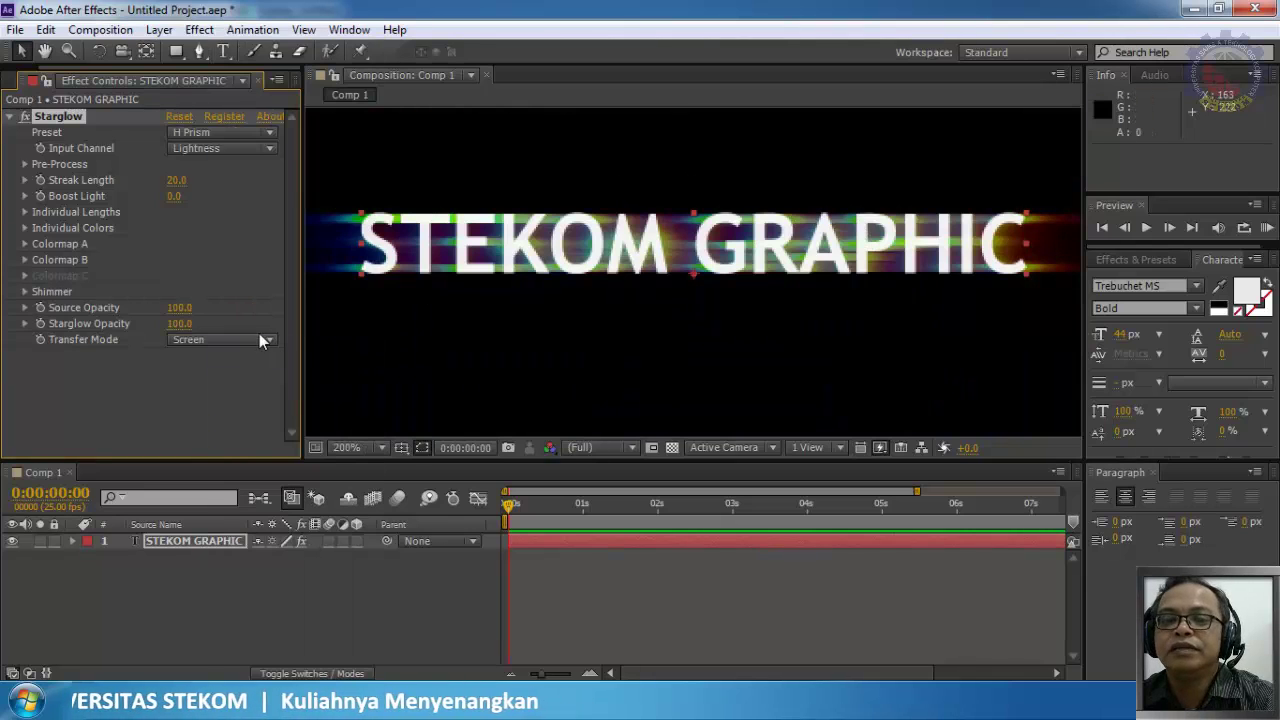
Step: Set the Starglow preset to Warm Star, keeping Lightness as the input channel
{"action": "left_click", "coordinate": [255, 148]}
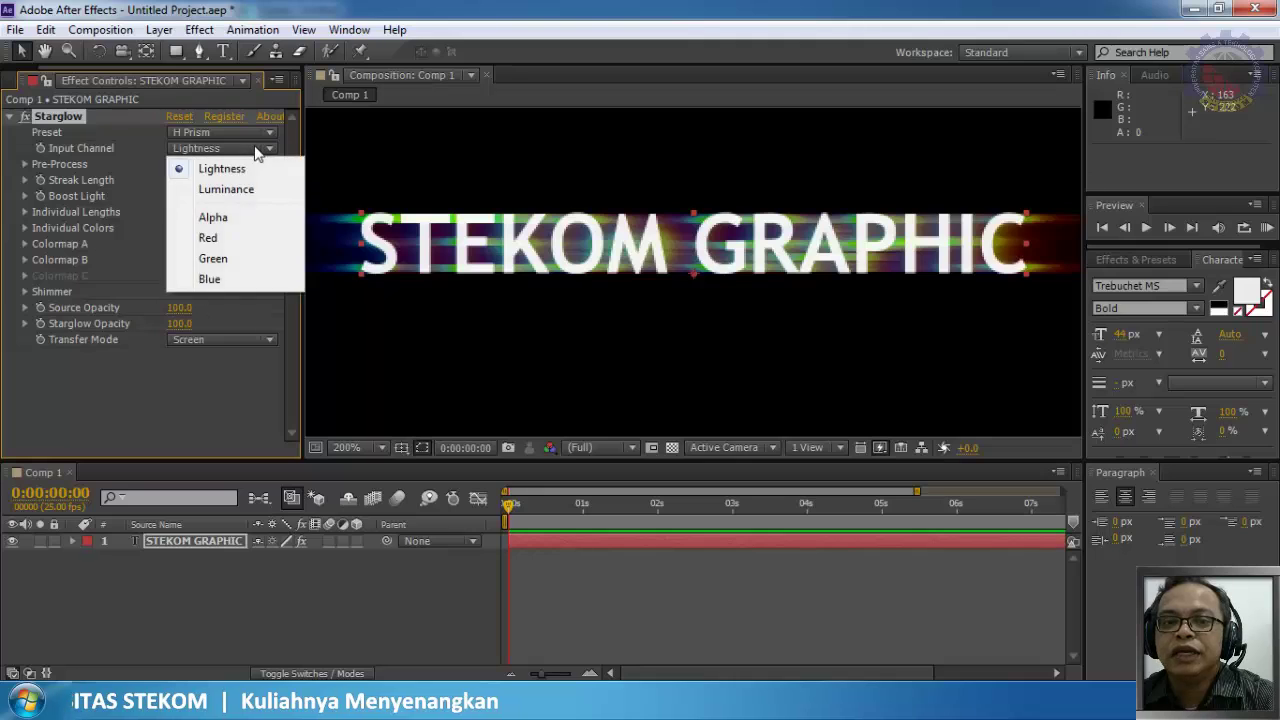
{"action": "left_click", "coordinate": [238, 132]}
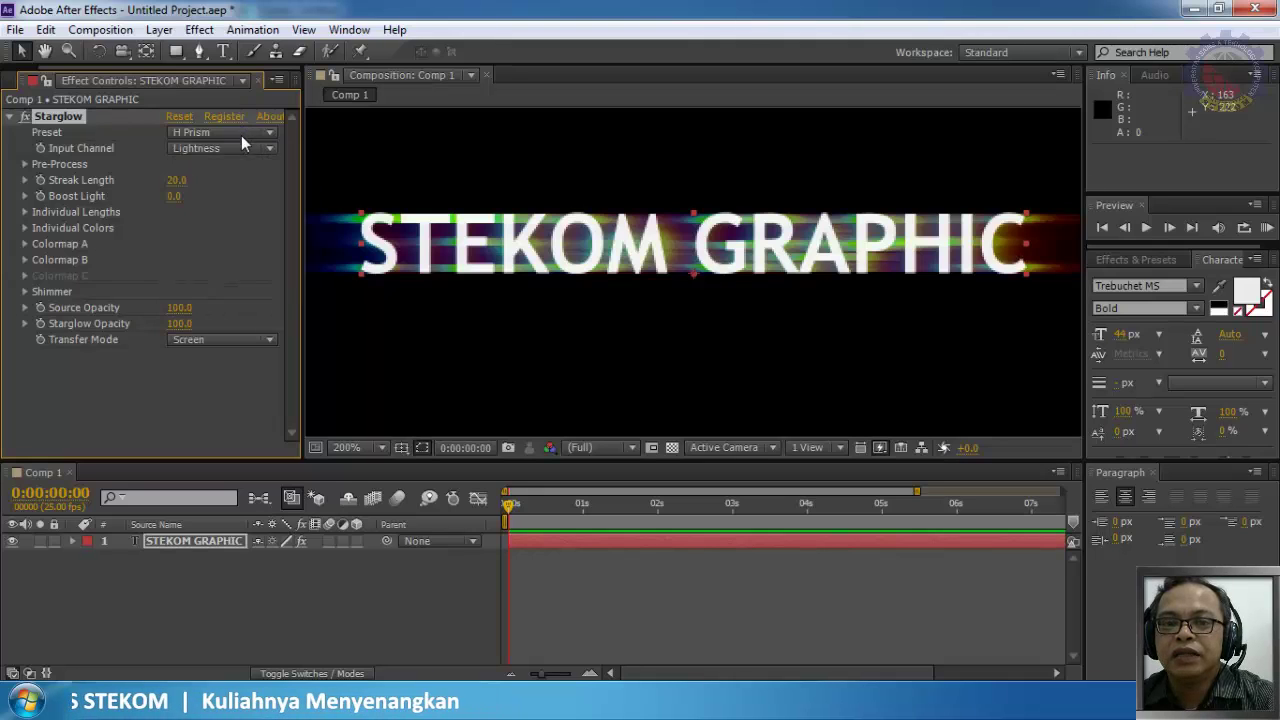
{"action": "left_click", "coordinate": [241, 135]}
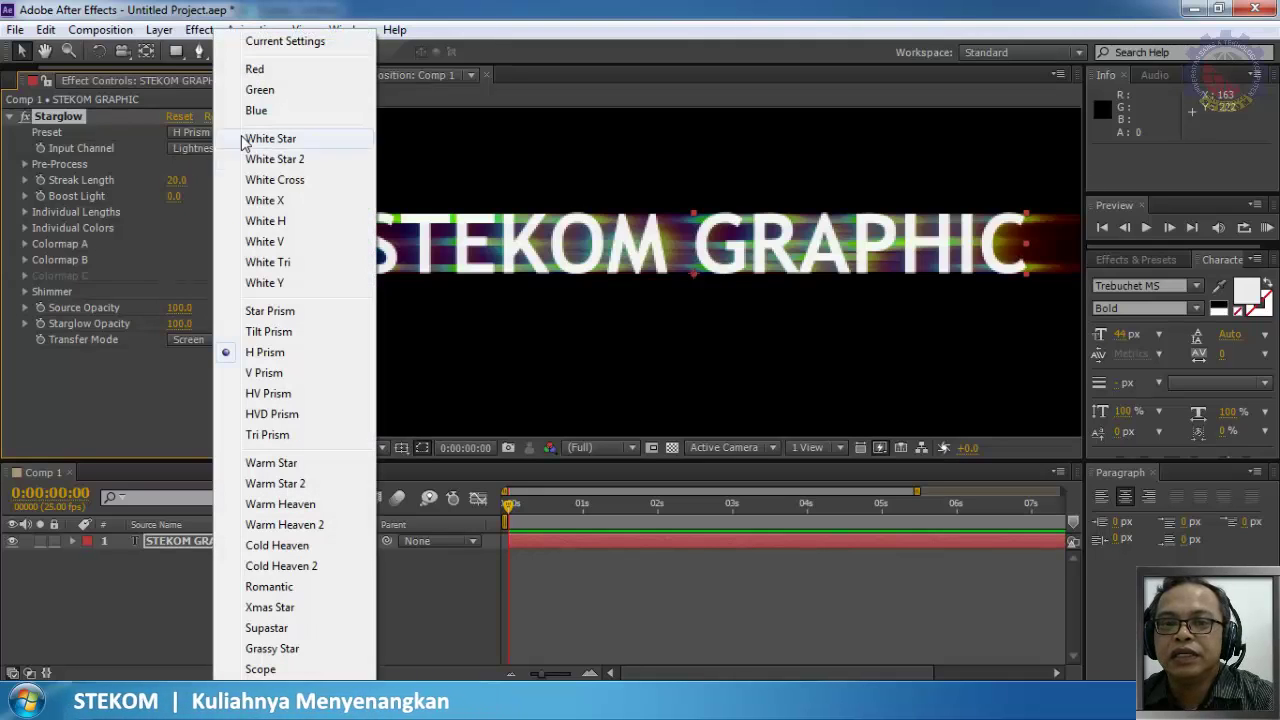
{"action": "left_click", "coordinate": [286, 466]}
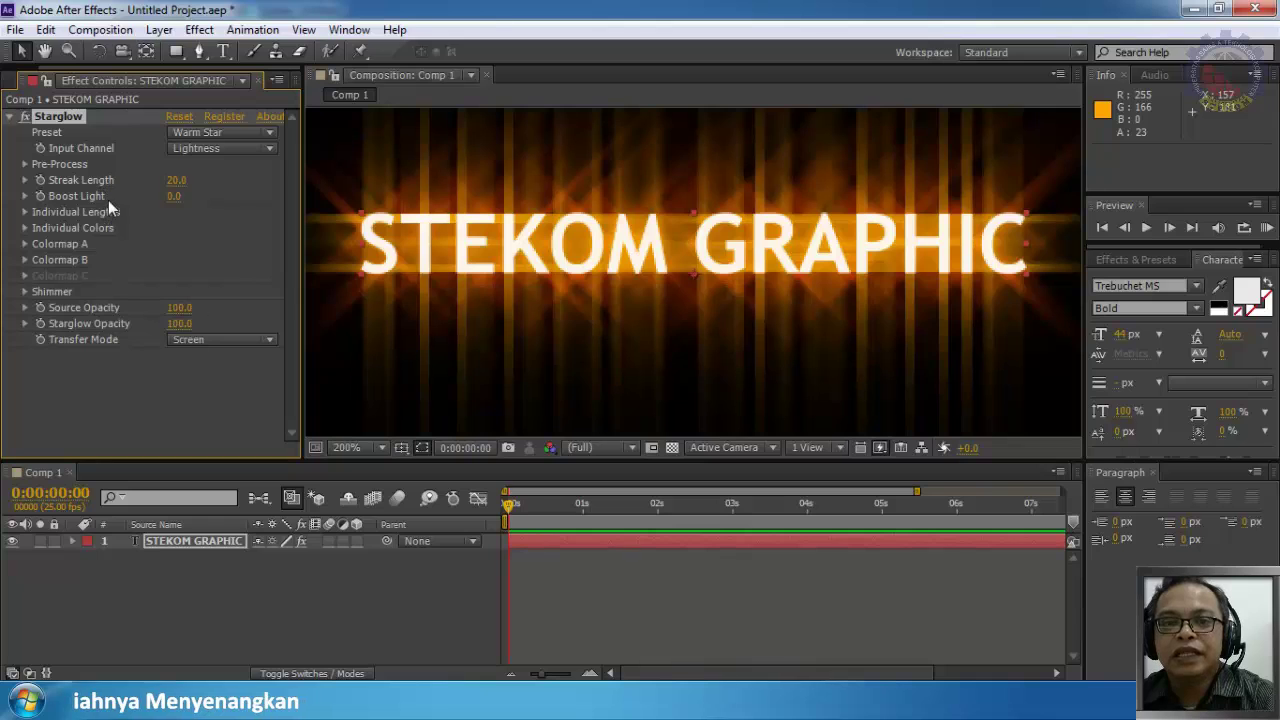
Step: Set the Starglow Streak Length to 2.0 and keep Boost Light at 0.0
{"action": "left_click_drag", "start_coordinate": [175, 181], "coordinate": [152, 186]}
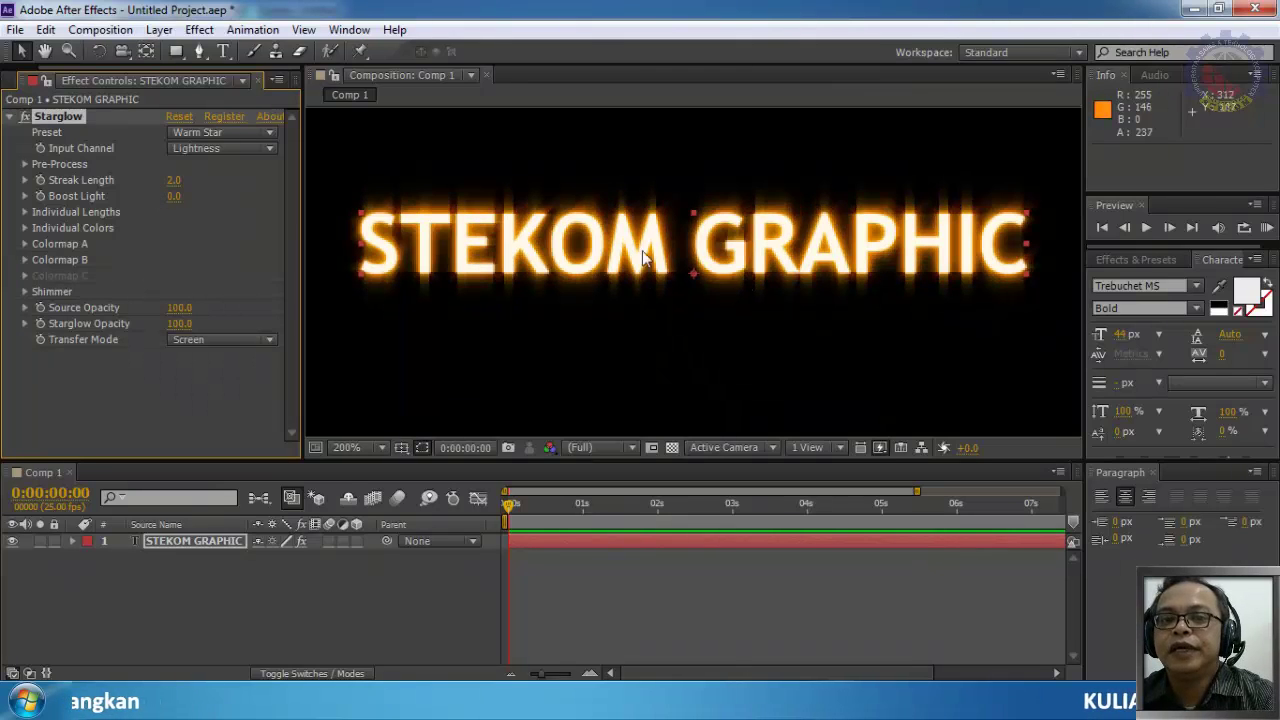
{"action": "left_click_drag", "start_coordinate": [174, 196], "coordinate": [148, 228]}
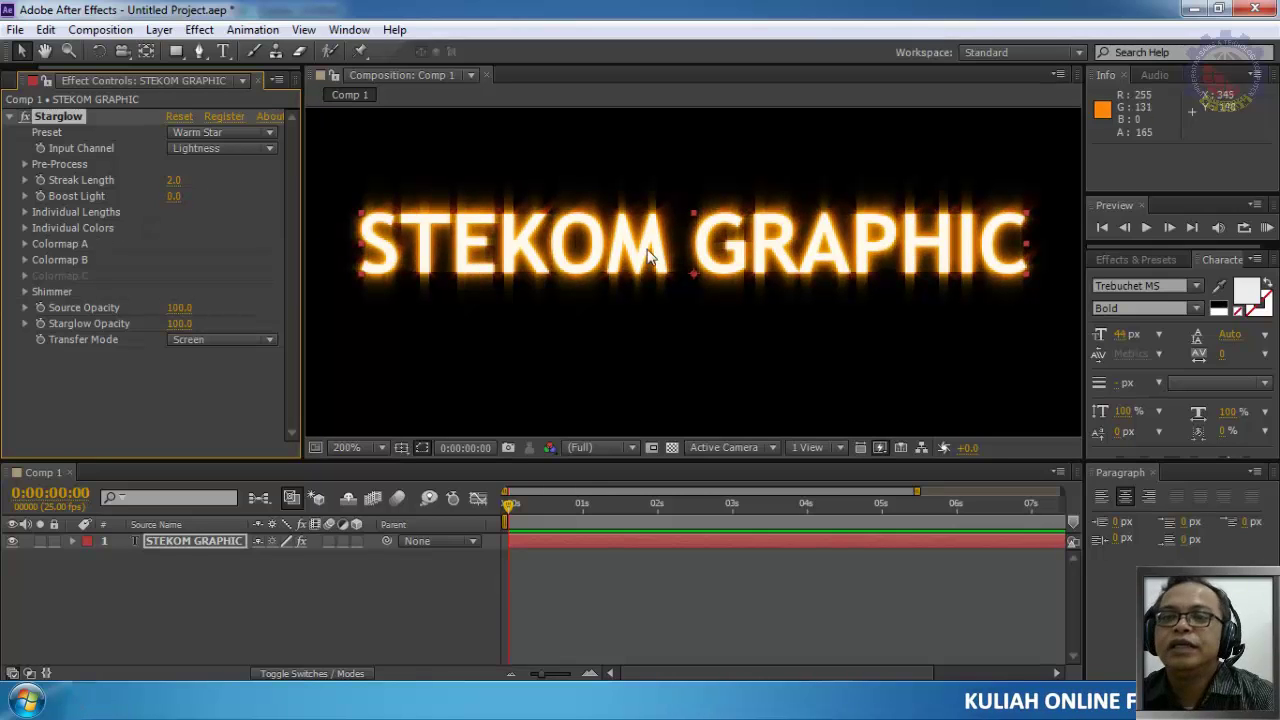
{"action": "key", "text": "comma"}
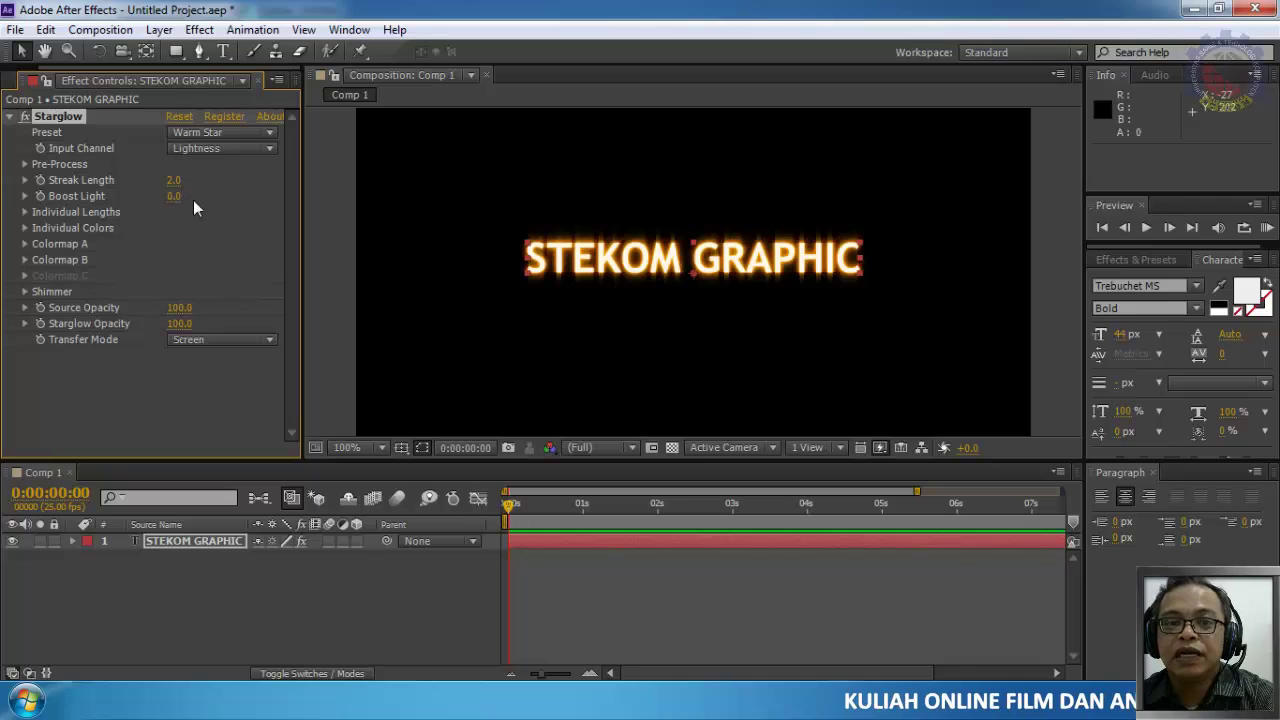
Step: In Starglow's Individual Lengths, set the Up streak to 1.1 and the Down streak to 4.6
{"action": "left_click", "coordinate": [25, 212]}
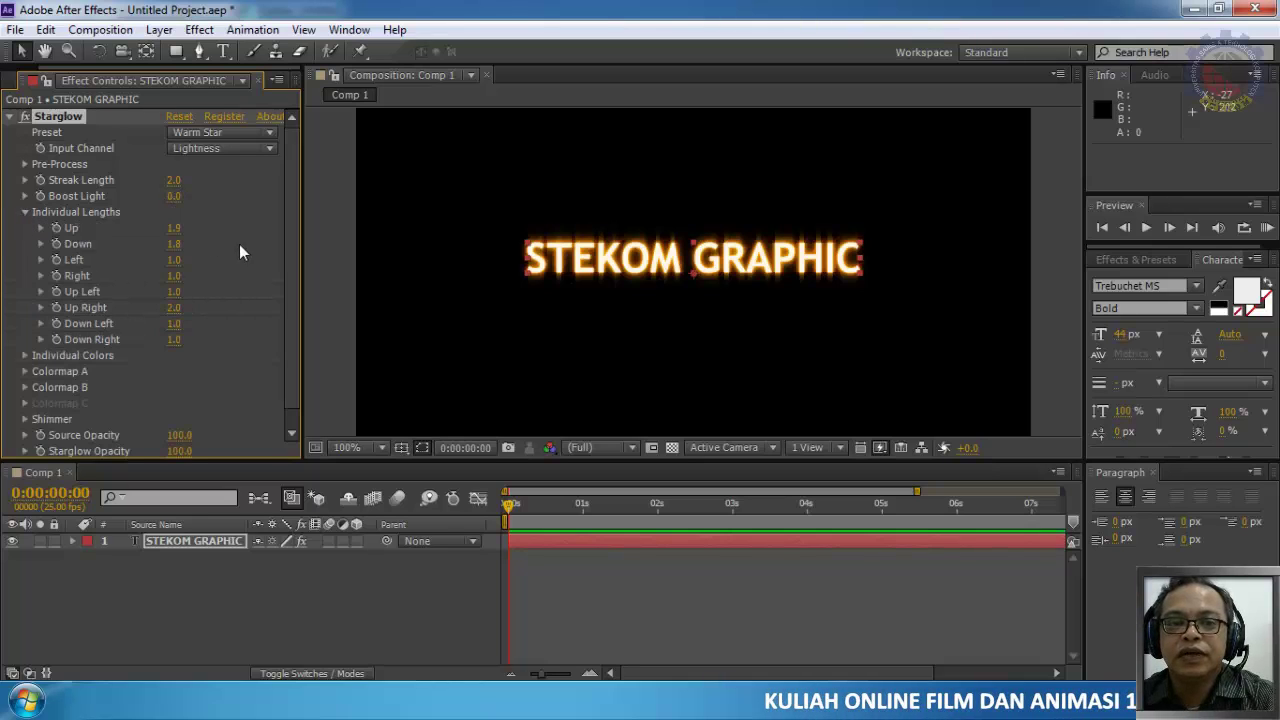
{"action": "key", "text": "period"}
{"action": "key", "text": "period"}
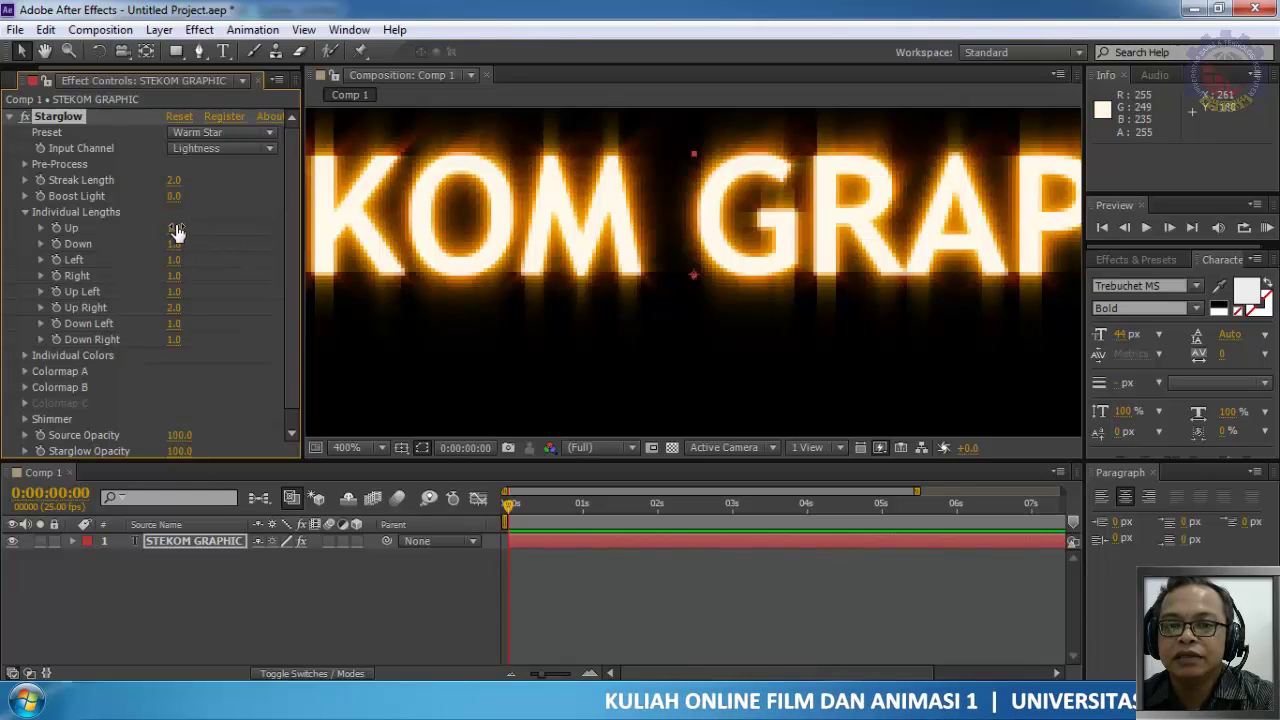
{"action": "left_click_drag", "start_coordinate": [176, 232], "coordinate": [38, 233]}
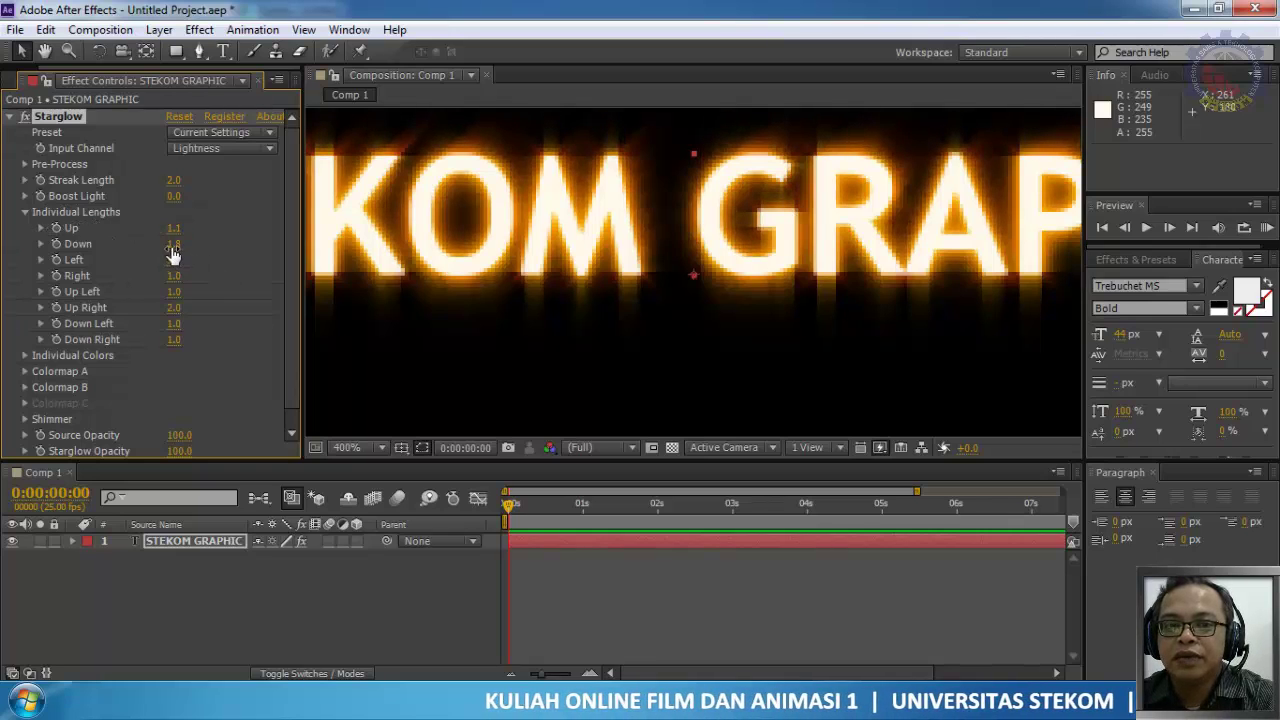
{"action": "mouse_move", "coordinate": [173, 244]}
{"action": "left_mouse_down"}
{"action": "mouse_move", "coordinate": [413, 260]}
{"action": "mouse_move", "coordinate": [413, 285]}
{"action": "left_mouse_up"}
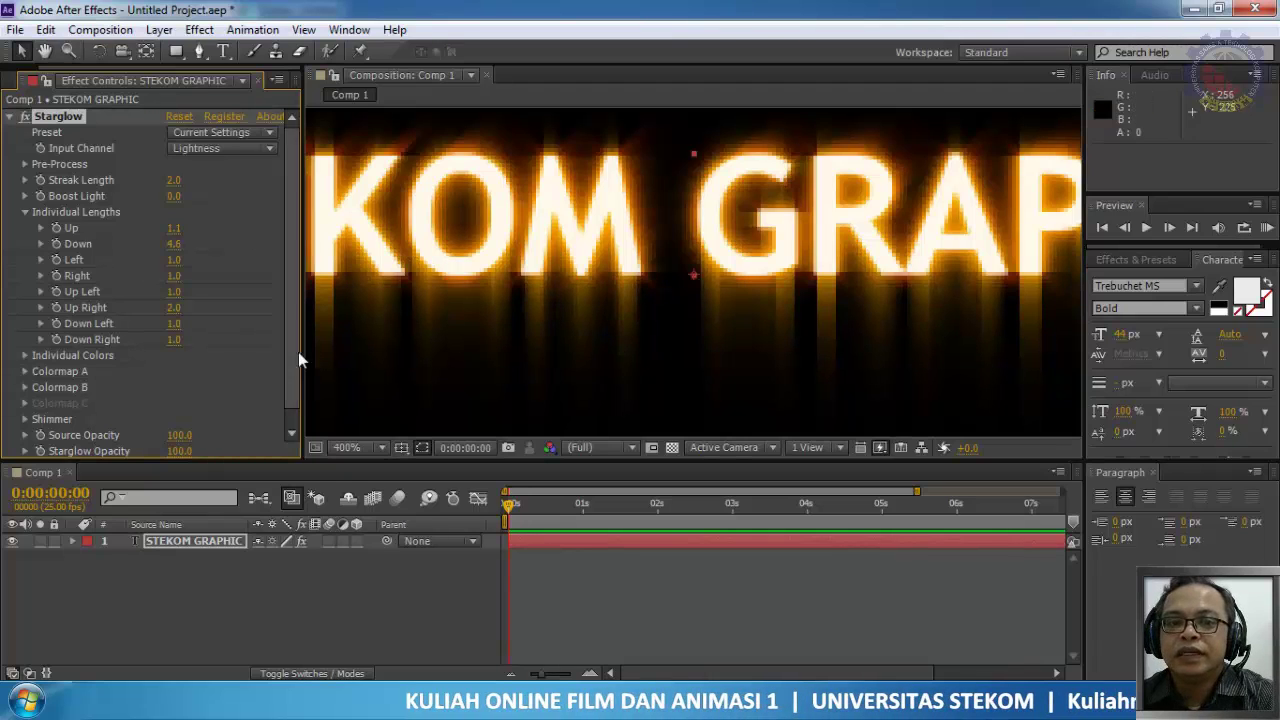
Step: Set Starglow's individual Left and Right streak lengths to 0
{"action": "left_click", "coordinate": [173, 259]}
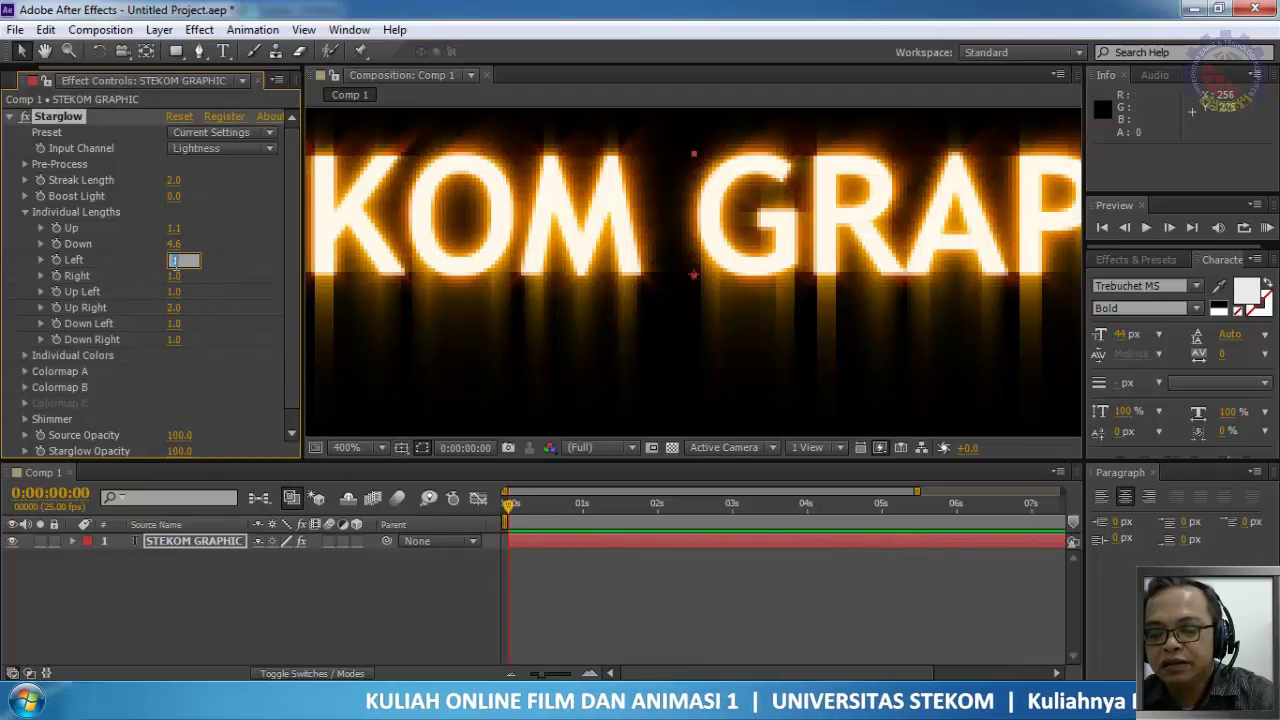
{"action": "type", "text": "0"}
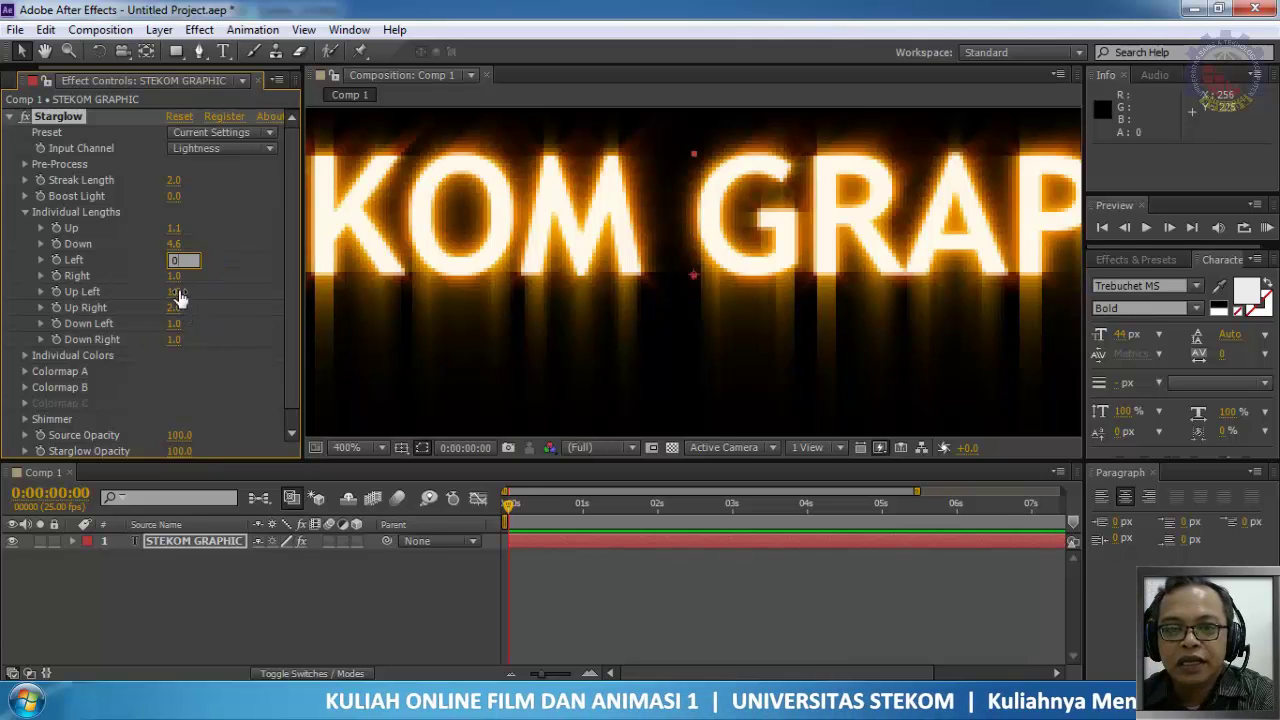
{"action": "key", "text": "Tab"}
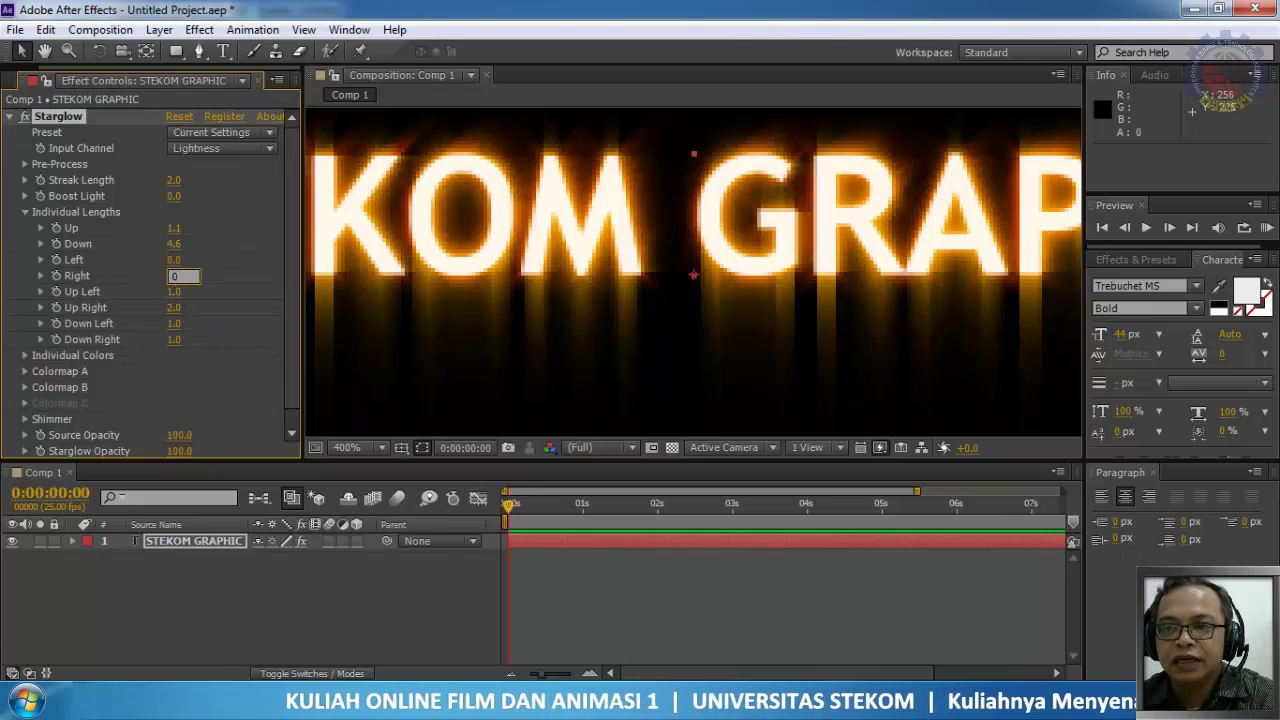
{"action": "type", "text": "0"}
{"action": "key", "text": "Return"}
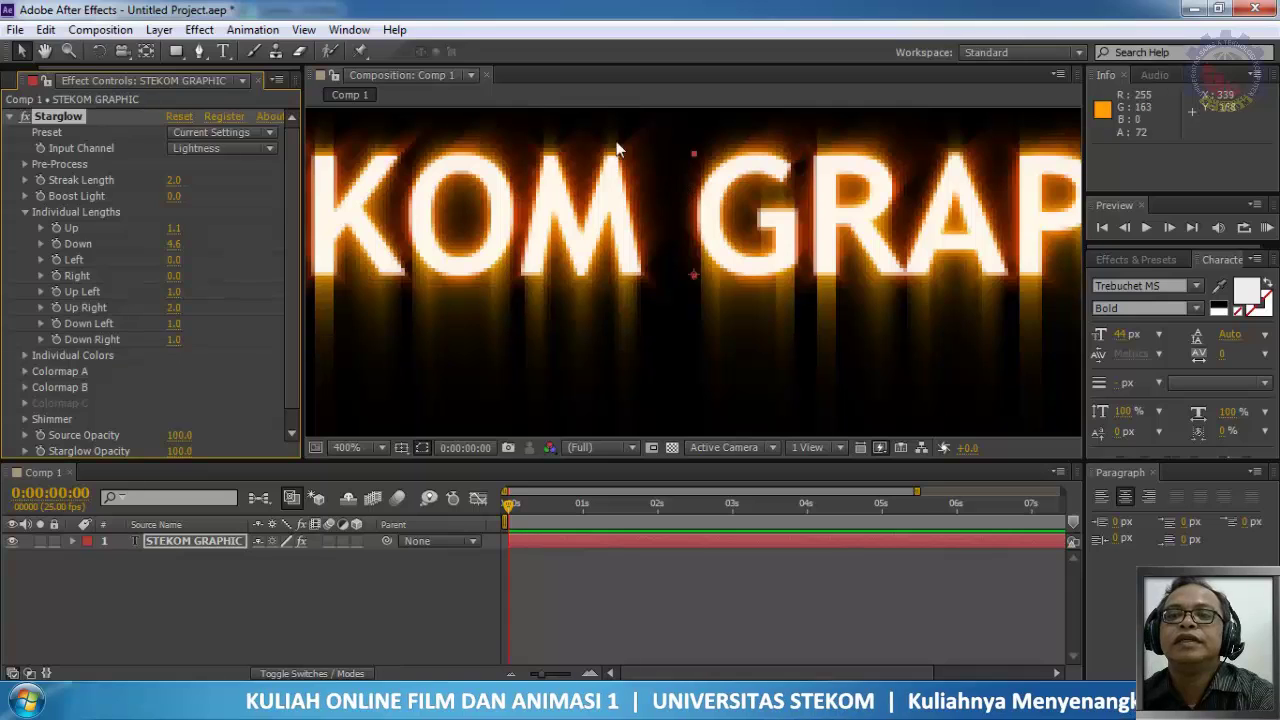
Step: Set all four diagonal streak lengths, Up Left, Up Right, Down Left and Down Right, to 0
{"action": "left_click", "coordinate": [175, 292]}
{"action": "type", "text": "0"}
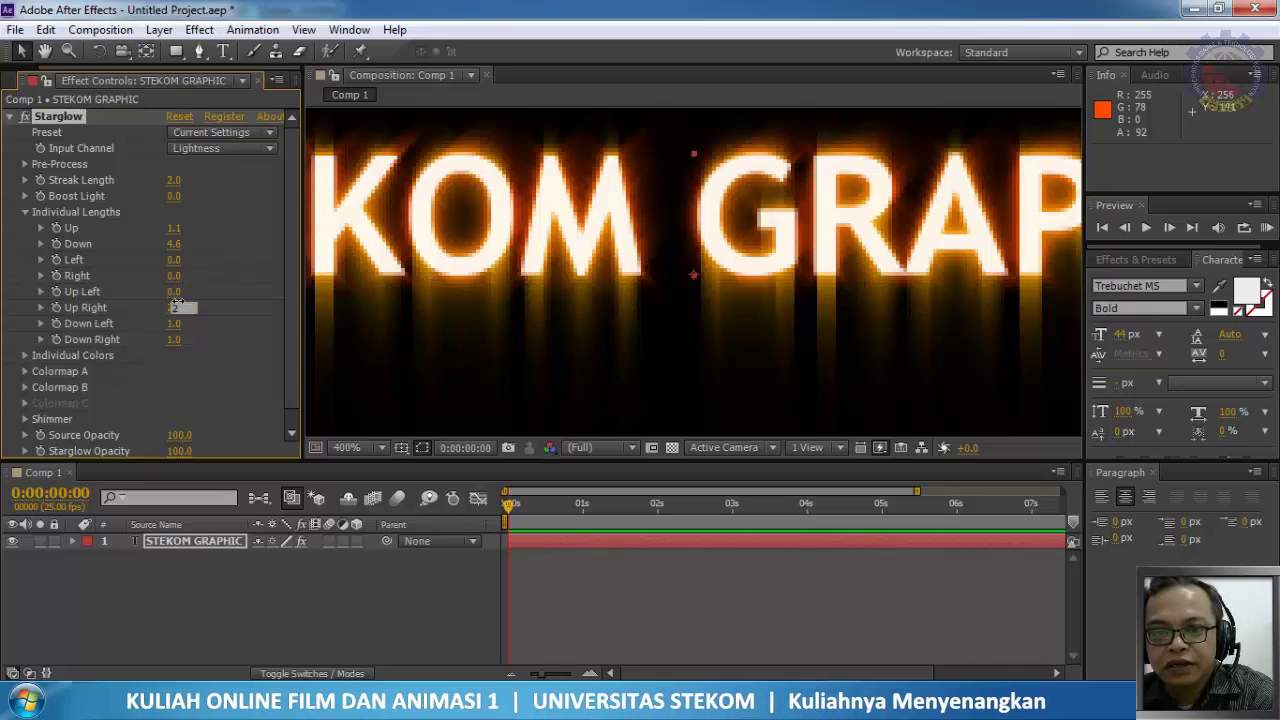
{"action": "key", "text": "Tab"}
{"action": "type", "text": "0"}
{"action": "key", "text": "Tab"}
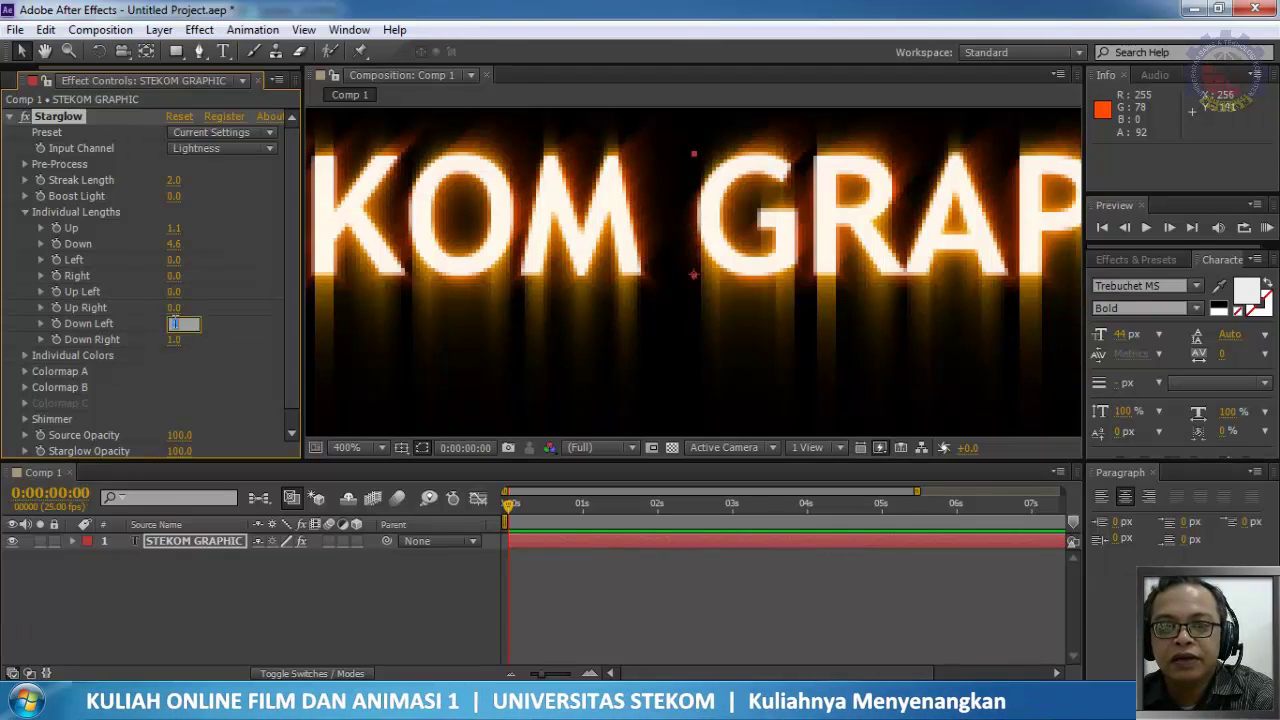
{"action": "type", "text": "0"}
{"action": "key", "text": "Tab"}
{"action": "type", "text": "0"}
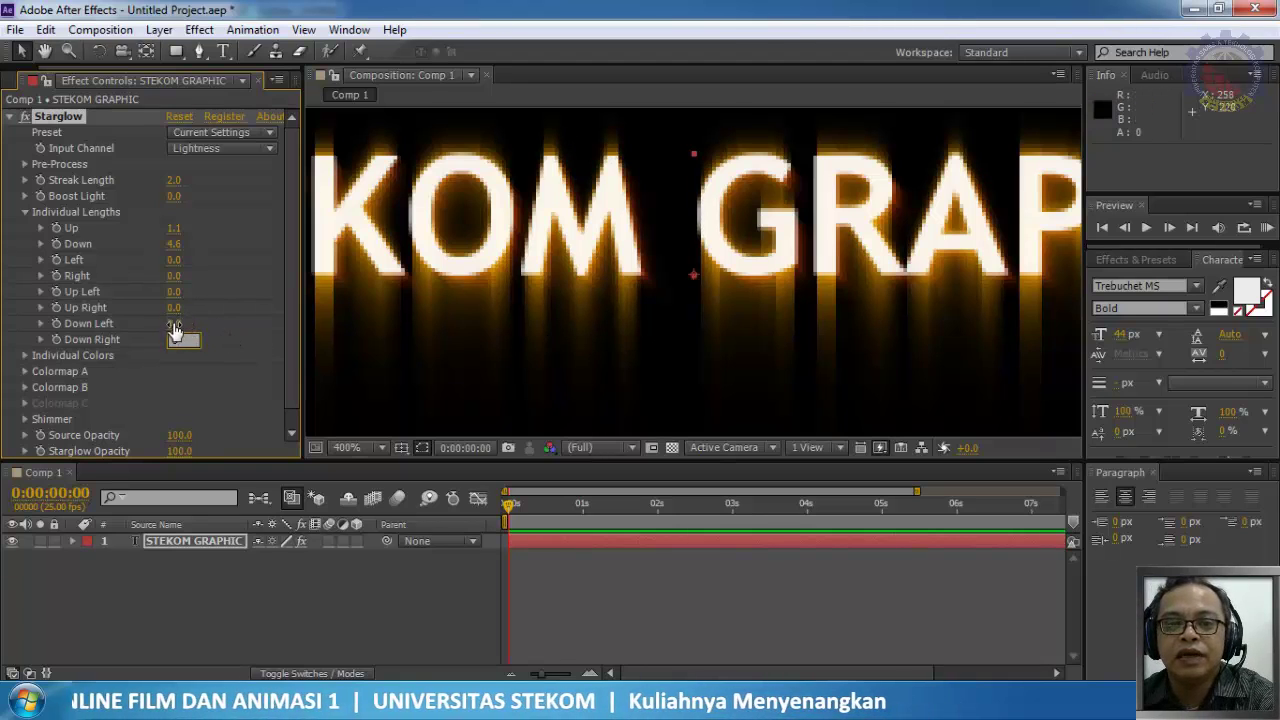
Step: Set Starglow's individual Down Left streak length to 1.7 and the Up Right streak length to 1.8
{"action": "mouse_move", "coordinate": [180, 320]}
{"action": "left_mouse_down"}
{"action": "mouse_move", "coordinate": [420, 361]}
{"action": "mouse_move", "coordinate": [363, 379]}
{"action": "mouse_move", "coordinate": [384, 372]}
{"action": "left_mouse_up"}
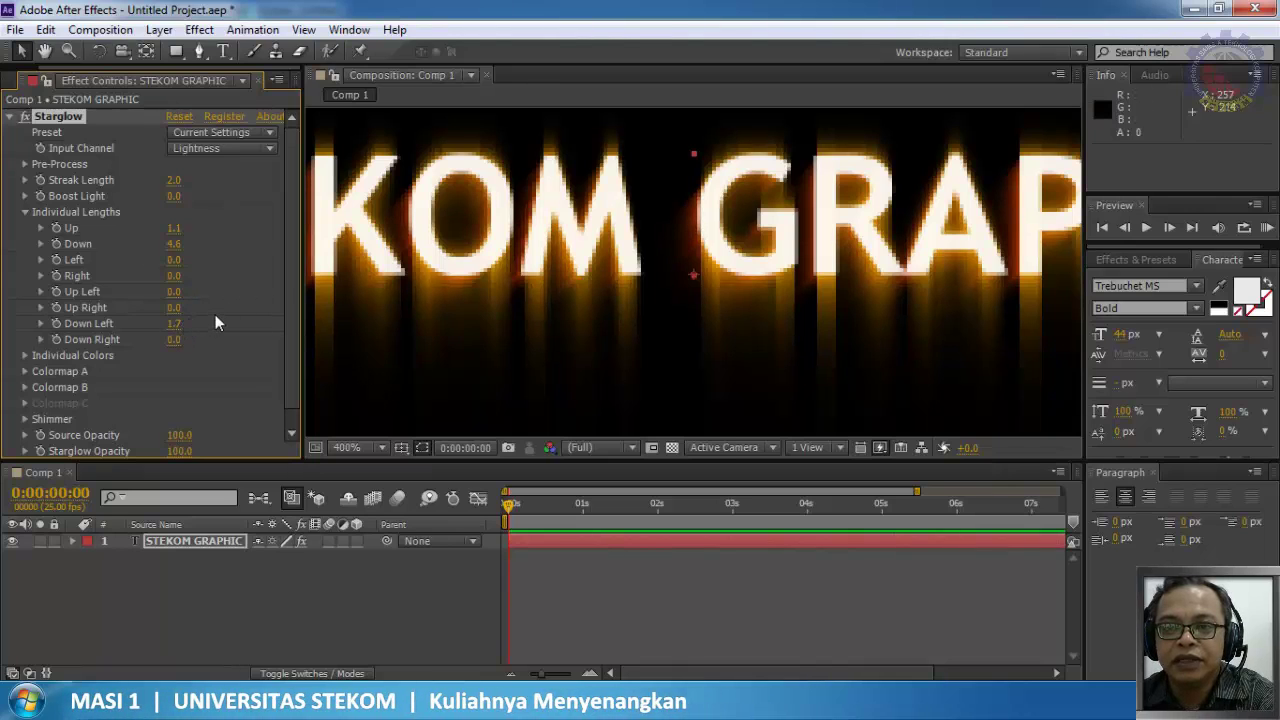
{"action": "left_click", "coordinate": [176, 309]}
{"action": "type", "text": "1.6"}
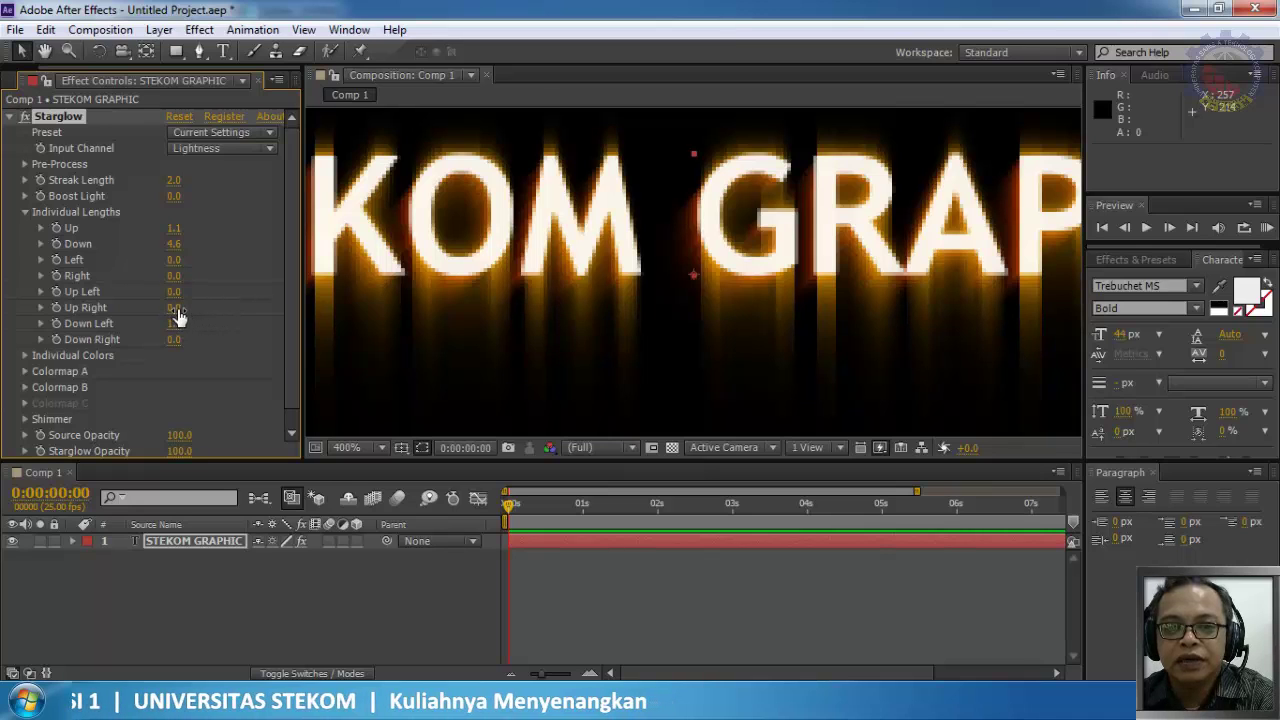
{"action": "key", "text": "Return"}
{"action": "mouse_move", "coordinate": [291, 329]}
{"action": "left_mouse_down"}
{"action": "mouse_move", "coordinate": [336, 329]}
{"action": "mouse_move", "coordinate": [318, 334]}
{"action": "left_mouse_up"}
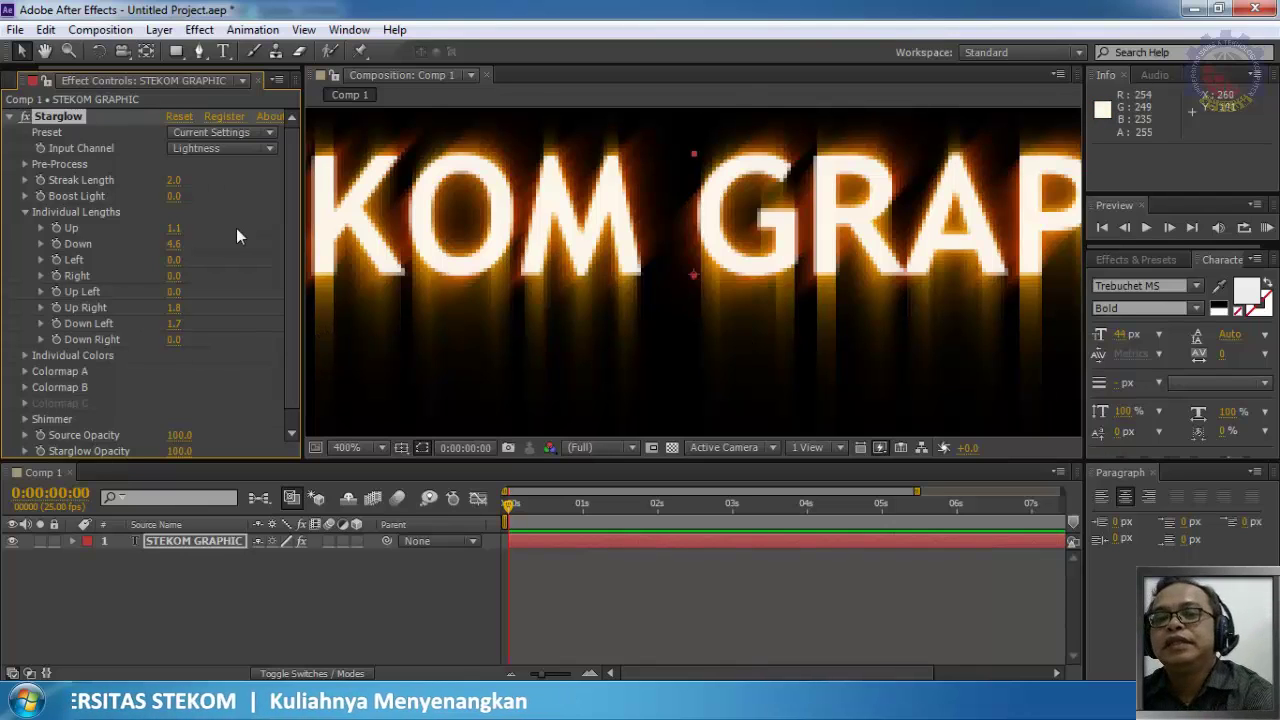
{"action": "left_click", "coordinate": [25, 212]}
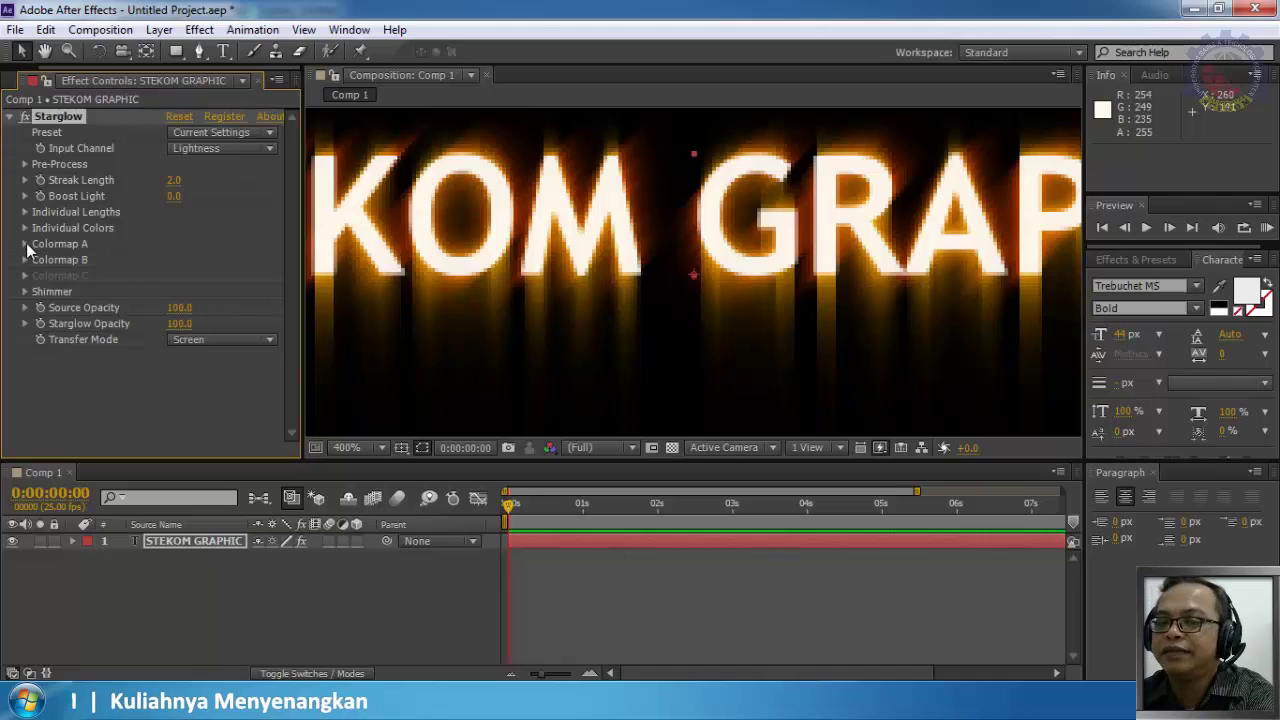
Step: Examine Starglow's Colormap A and B colors and the colormap assigned to each streak direction, leaving Individual Colors and Colormap B expanded
{"action": "left_click", "coordinate": [25, 244]}
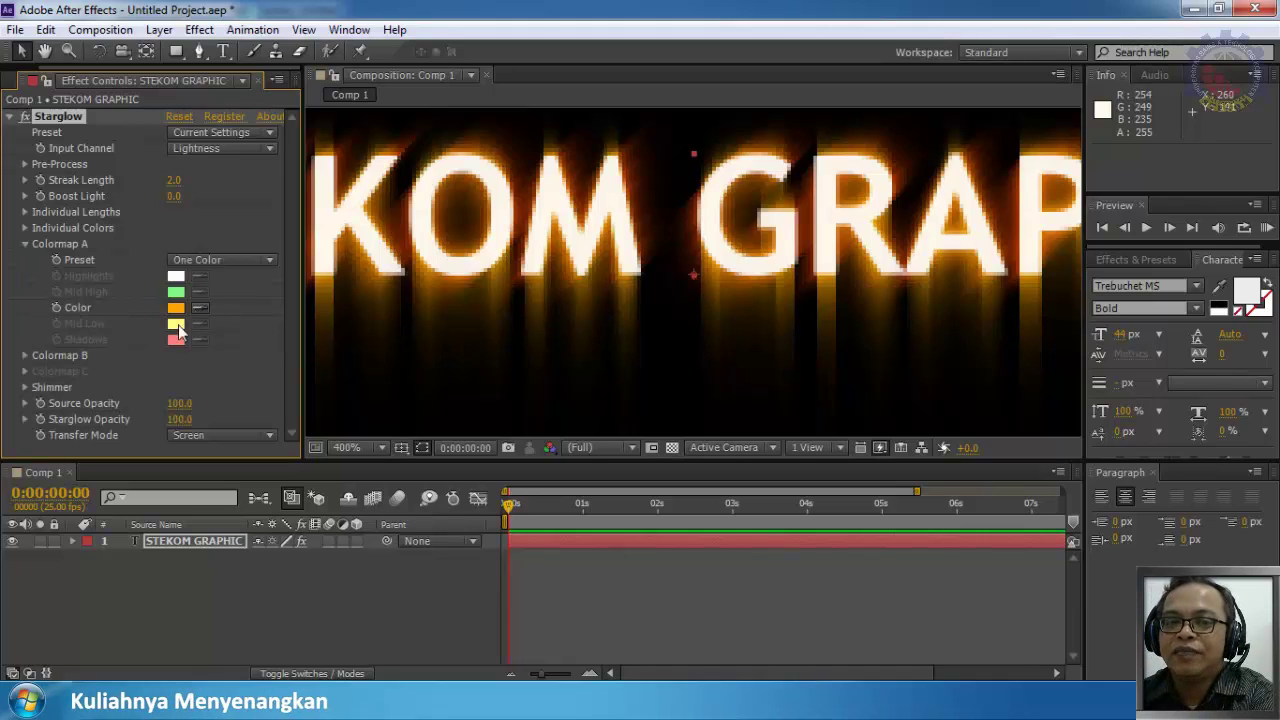
{"action": "left_click", "coordinate": [25, 244]}
{"action": "left_click", "coordinate": [24, 260]}
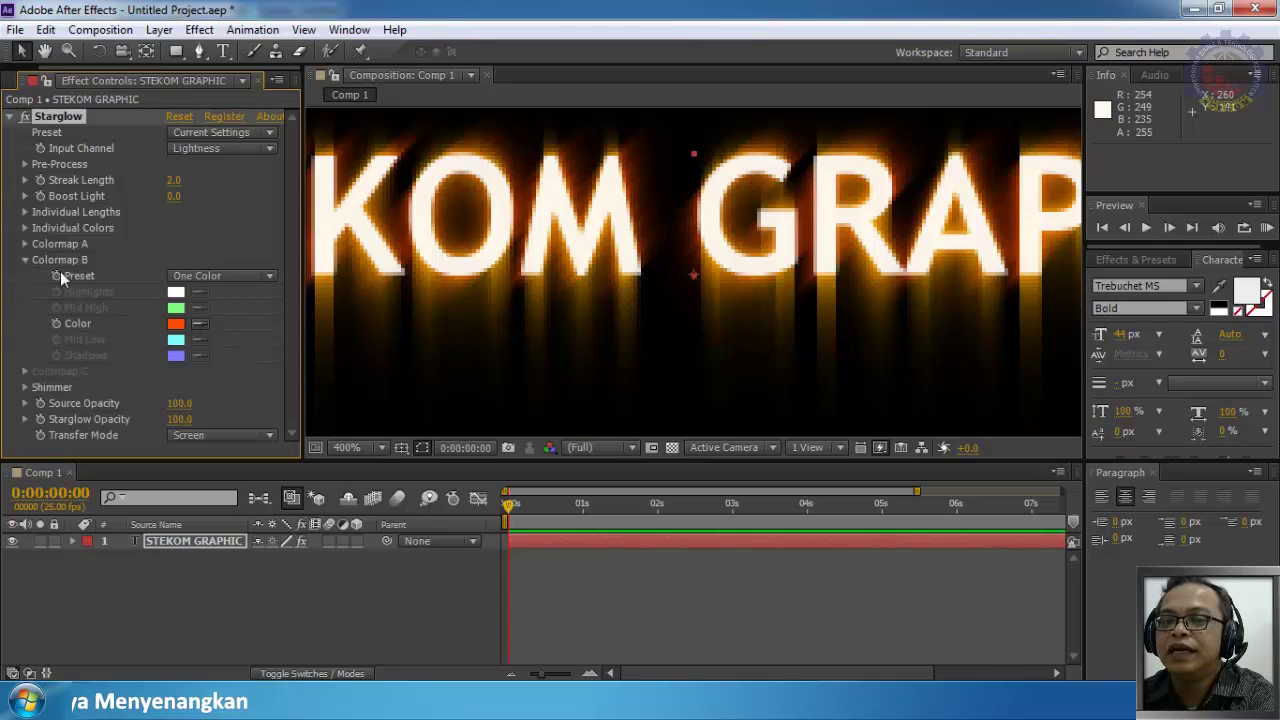
{"action": "left_click", "coordinate": [25, 260]}
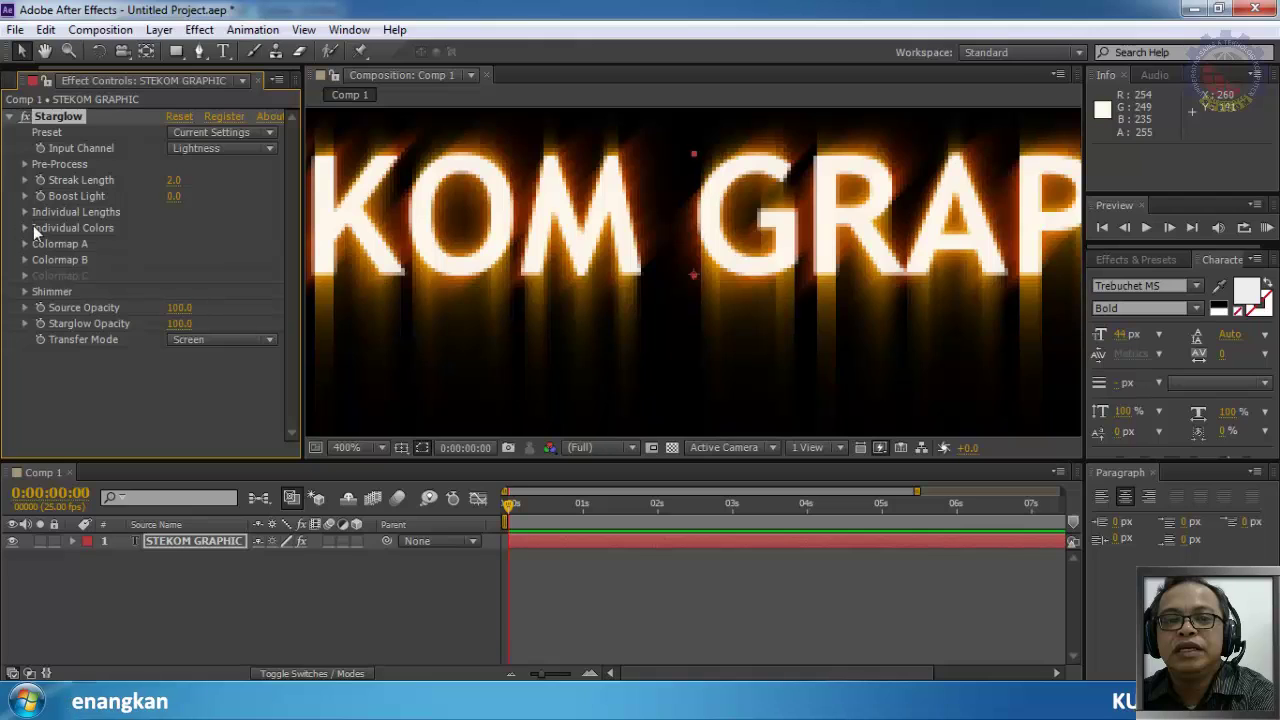
{"action": "left_click", "coordinate": [26, 228]}
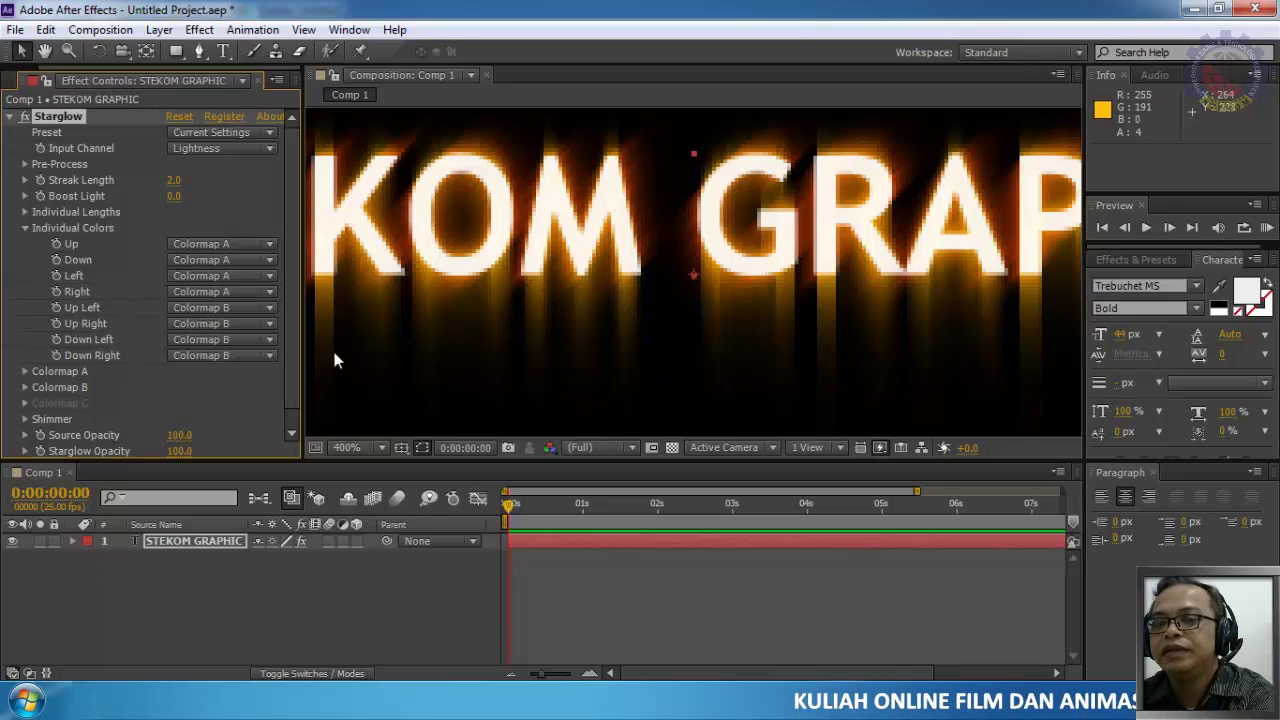
{"action": "scroll", "coordinate": [291, 399], "scroll_direction": "down", "scroll_amount": 1}
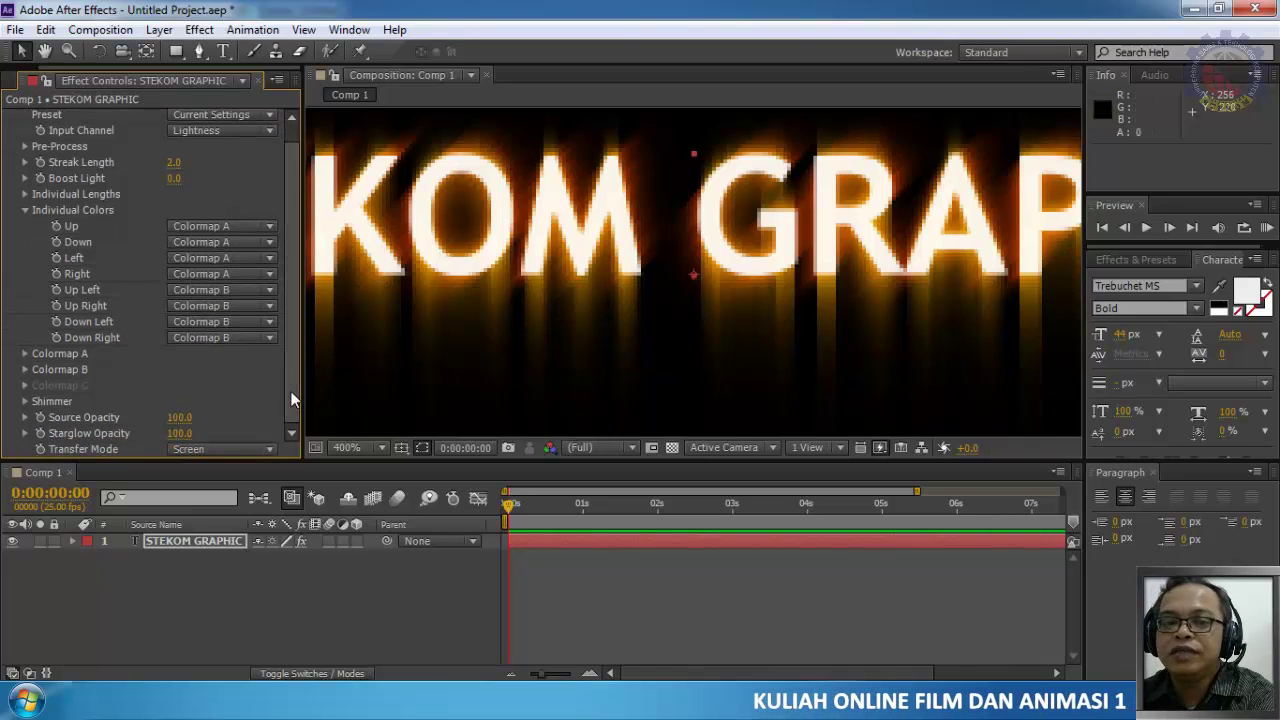
{"action": "left_click", "coordinate": [24, 369]}
{"action": "scroll", "coordinate": [220, 387], "scroll_direction": "down", "scroll_amount": 3}
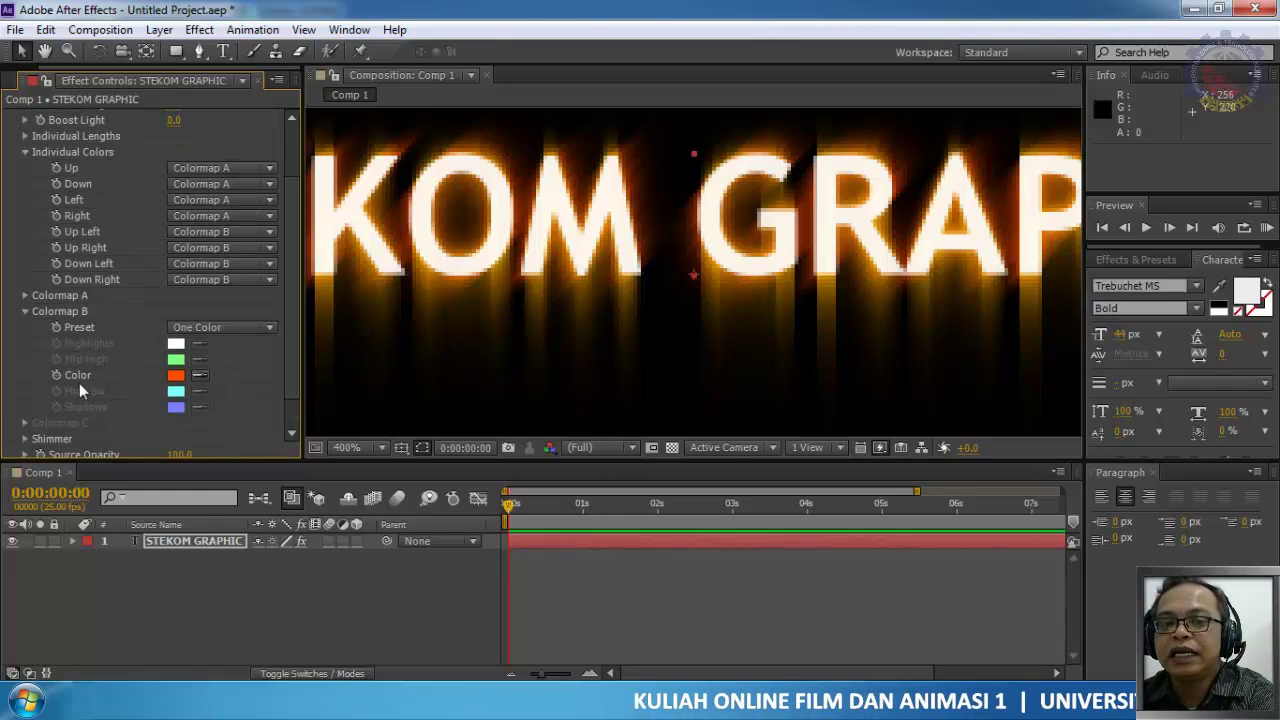
Step: Try the Deepsea and Electric presets on Starglow's Colormap B
{"action": "left_click", "coordinate": [235, 326]}
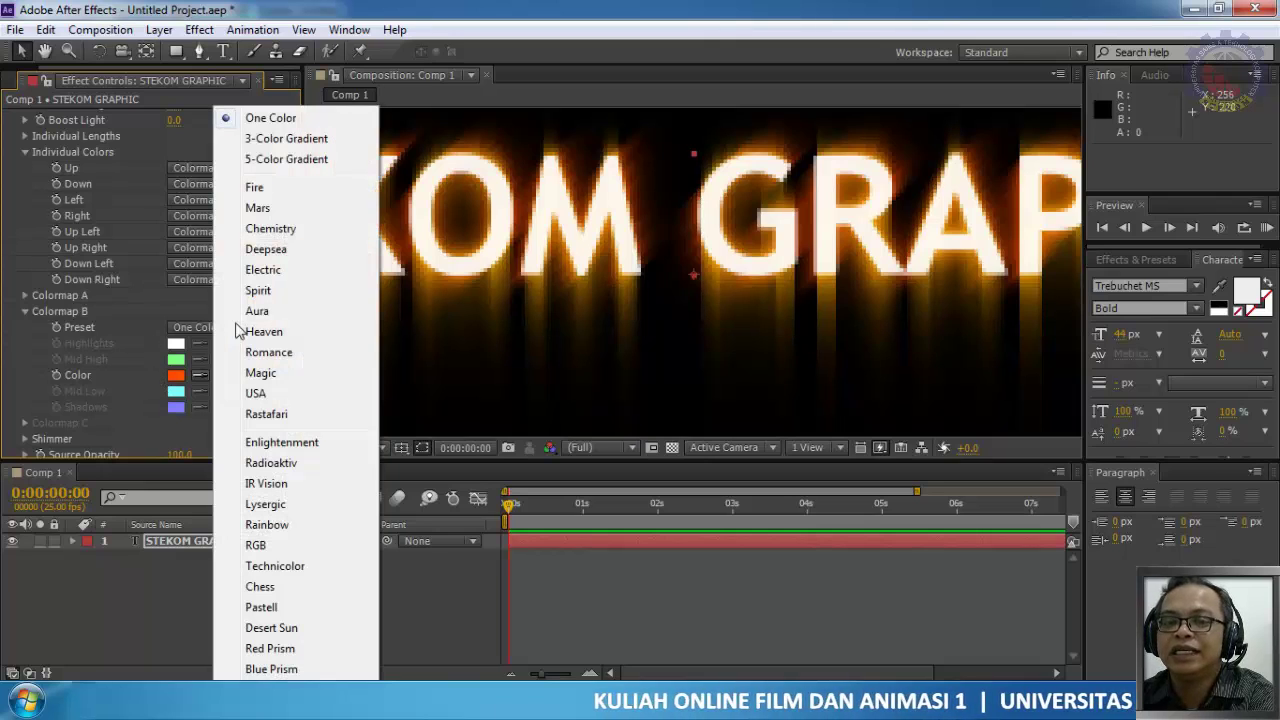
{"action": "left_click", "coordinate": [294, 250]}
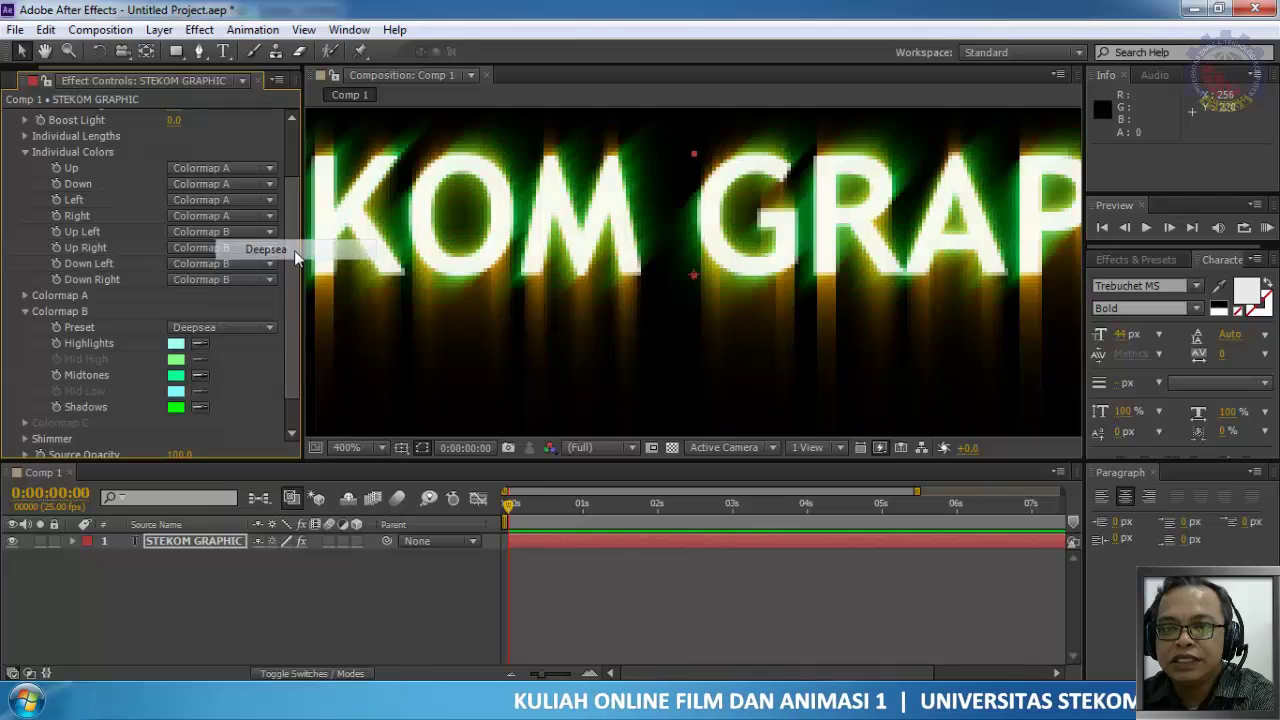
{"action": "left_click", "coordinate": [214, 327]}
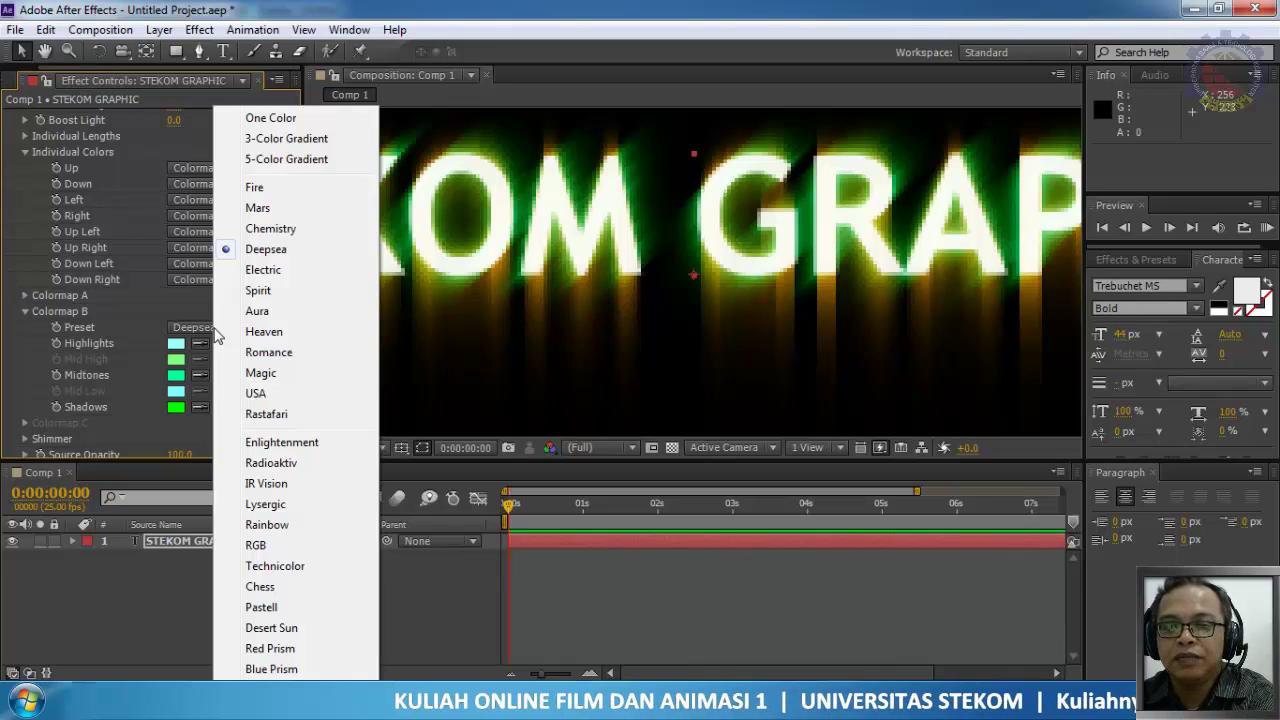
{"action": "left_click", "coordinate": [298, 270]}
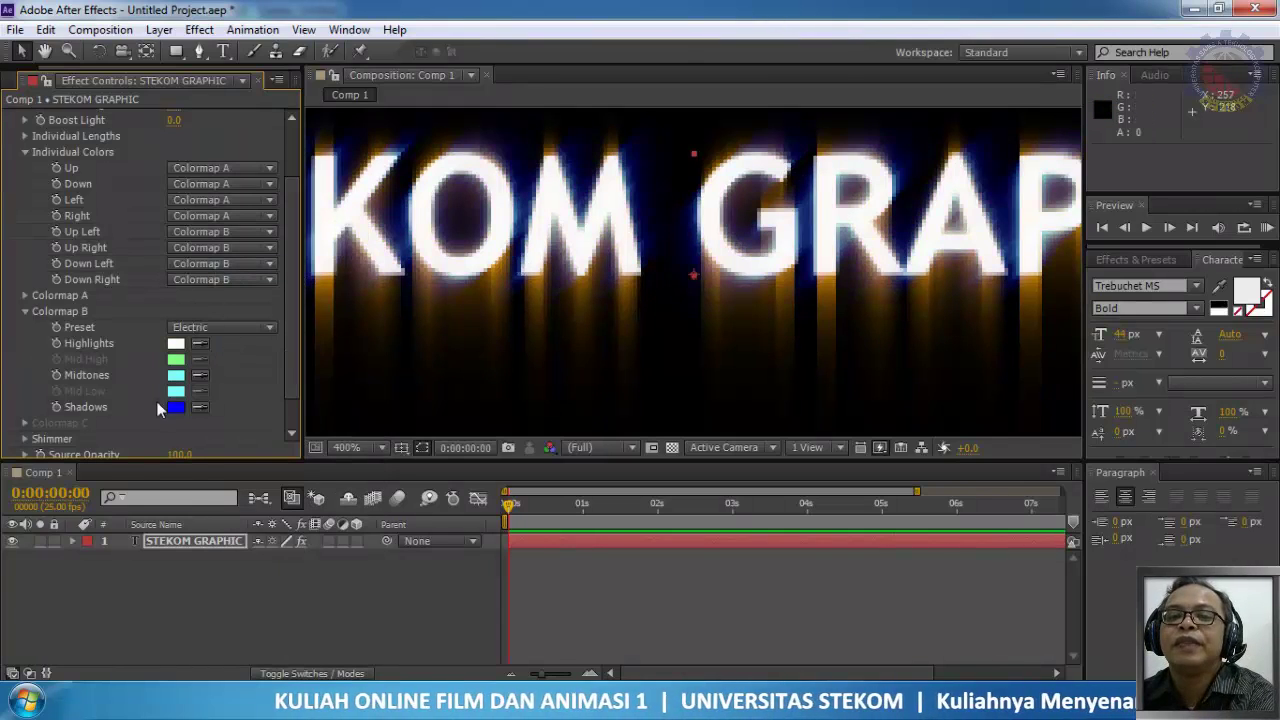
Step: Apply the USA preset to Colormap B and change its Midtones color to orange FF7200
{"action": "left_click", "coordinate": [239, 328]}
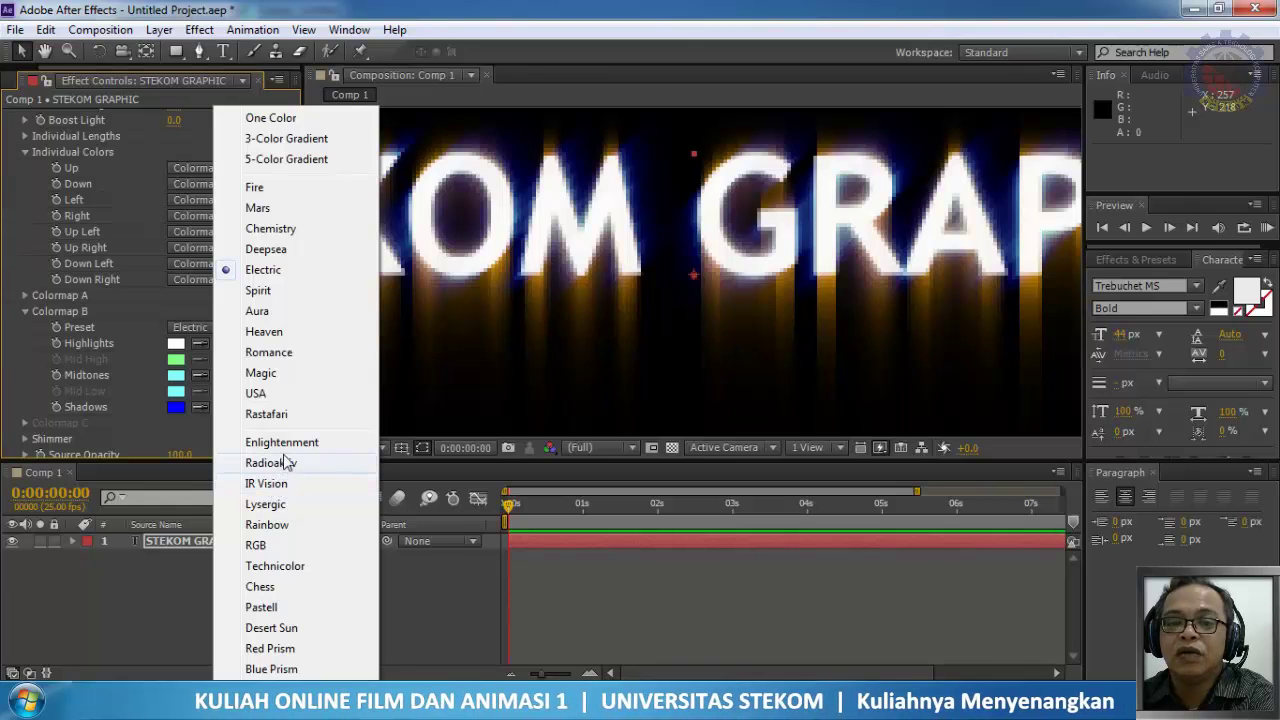
{"action": "left_click", "coordinate": [255, 393]}
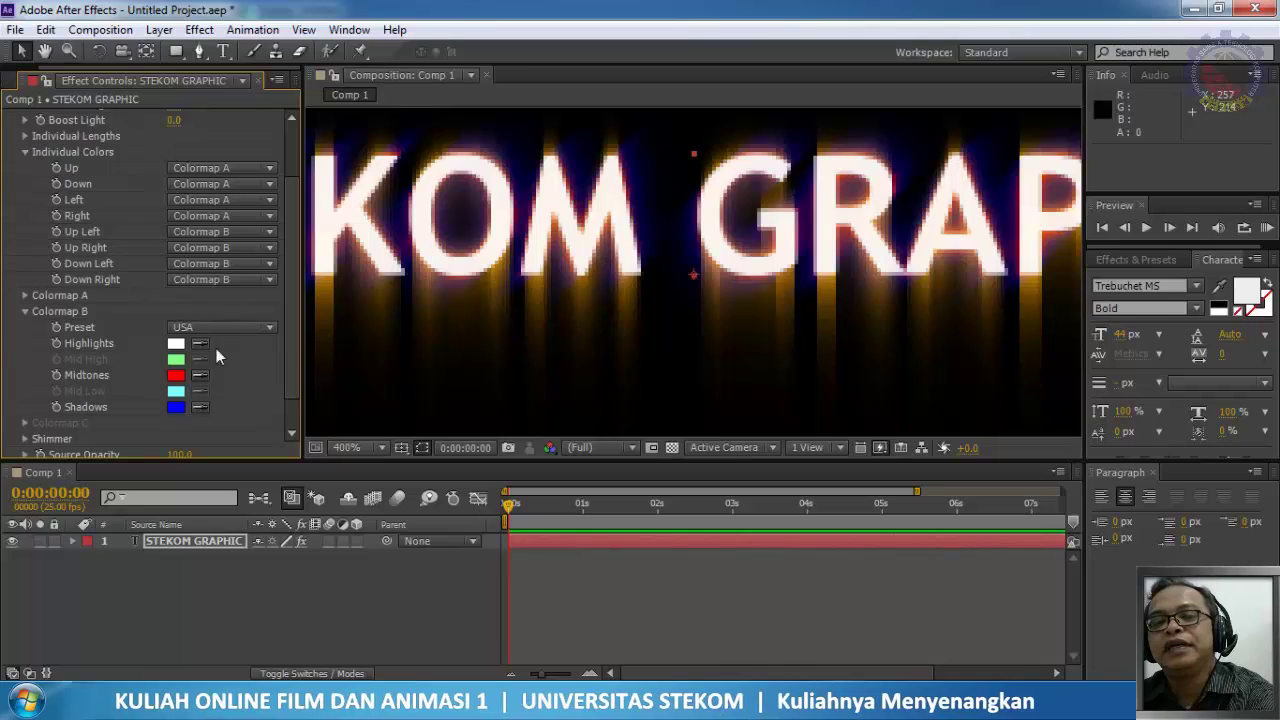
{"action": "left_click", "coordinate": [175, 377]}
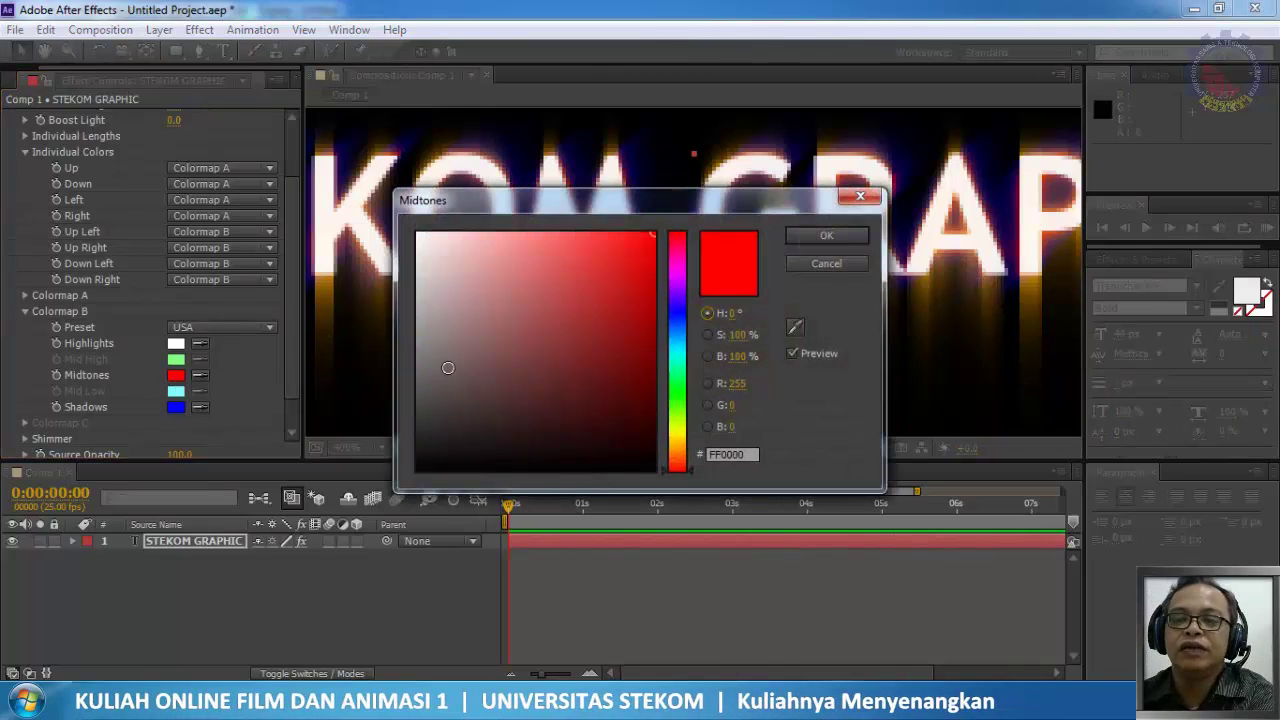
{"action": "left_click", "coordinate": [677, 452]}
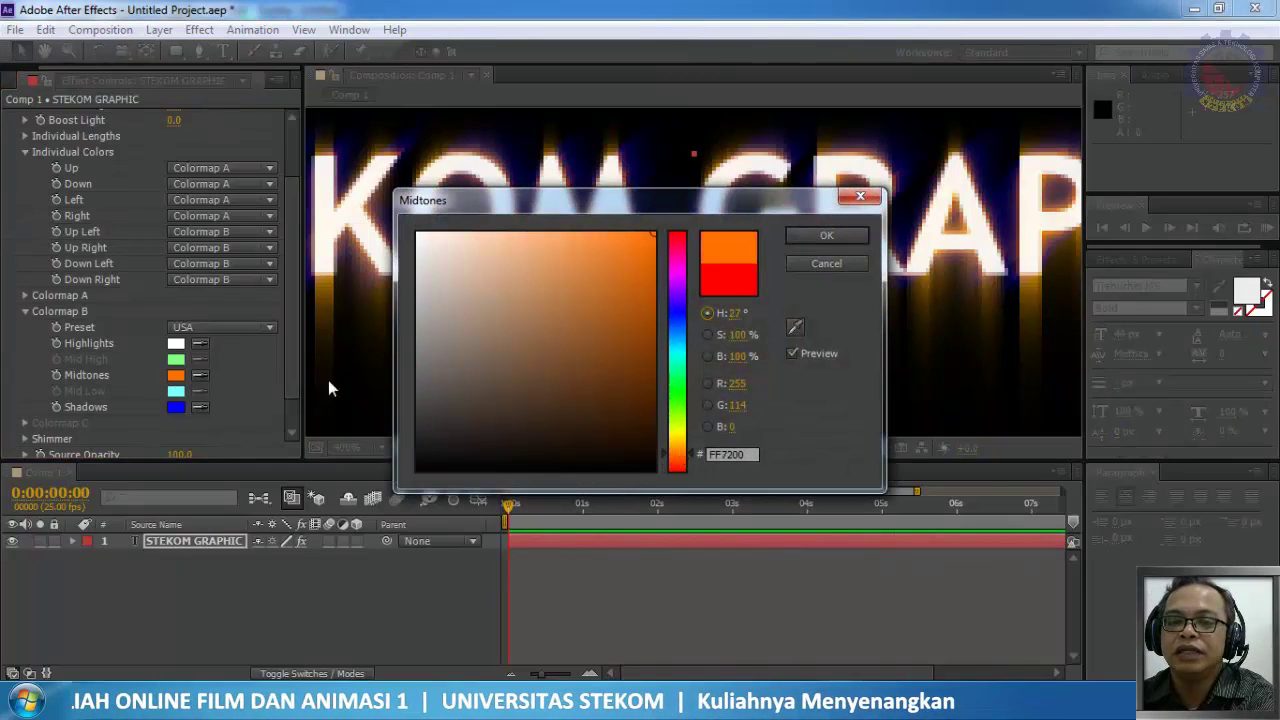
{"action": "left_click", "coordinate": [828, 235]}
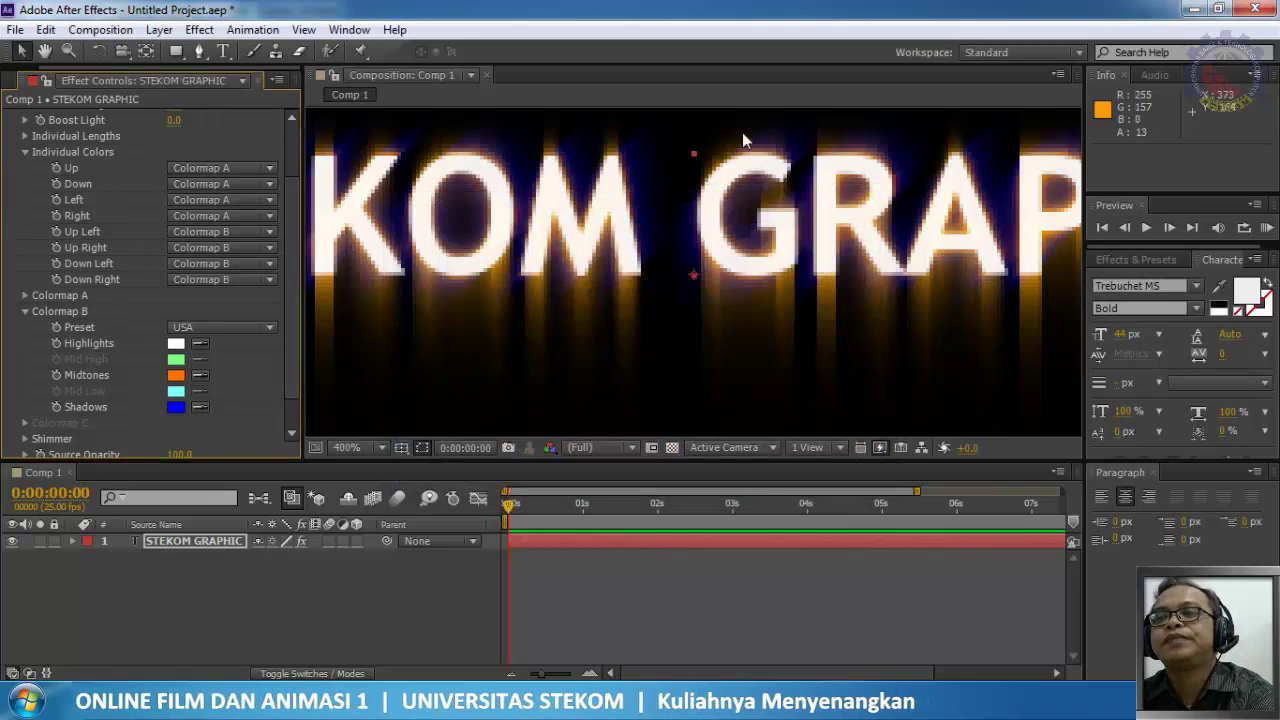
{"action": "key", "text": "slash"}
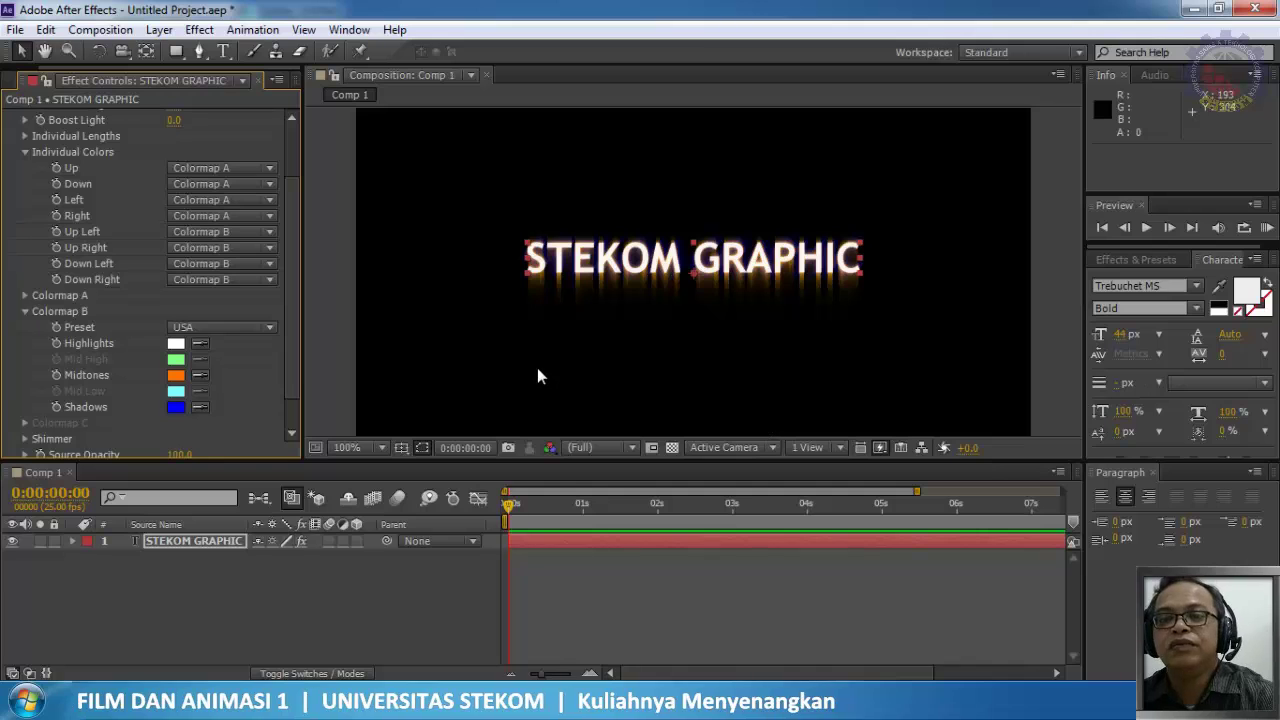
Step: Set Starglow's Boost Light to 3.4 and keep Source Opacity at 100.0
{"action": "left_click", "coordinate": [25, 311]}
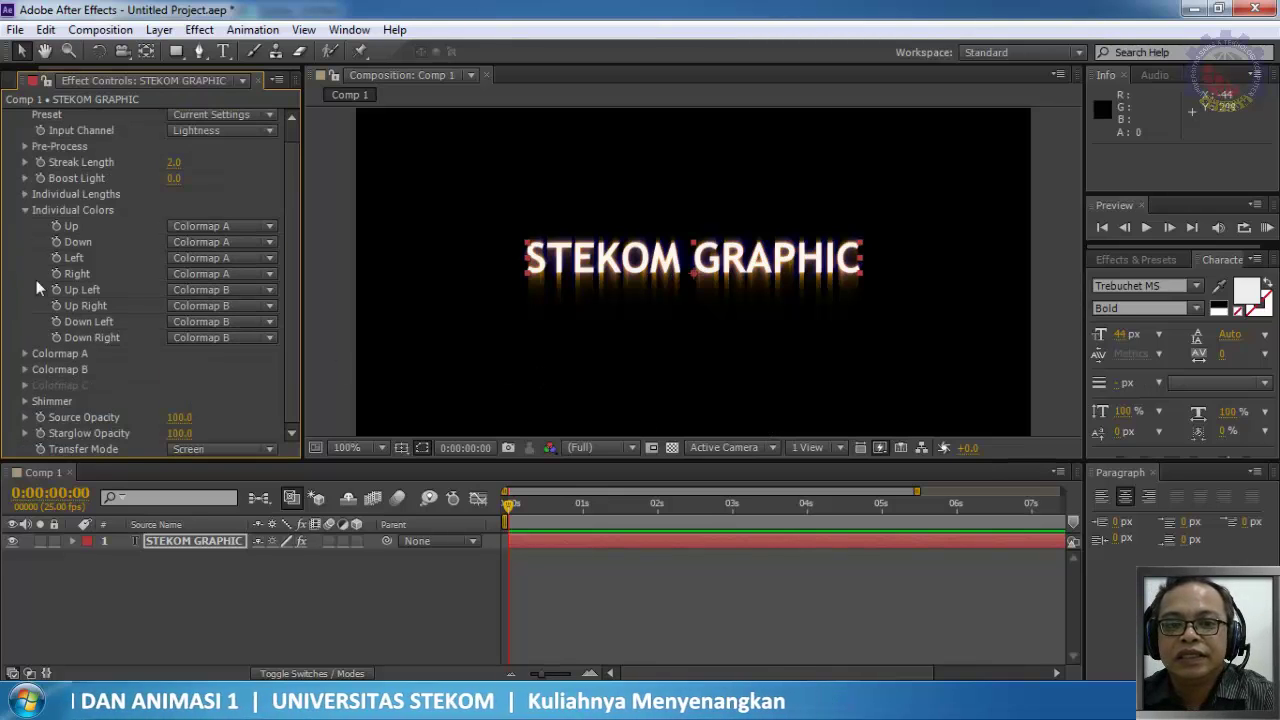
{"action": "left_click", "coordinate": [27, 211]}
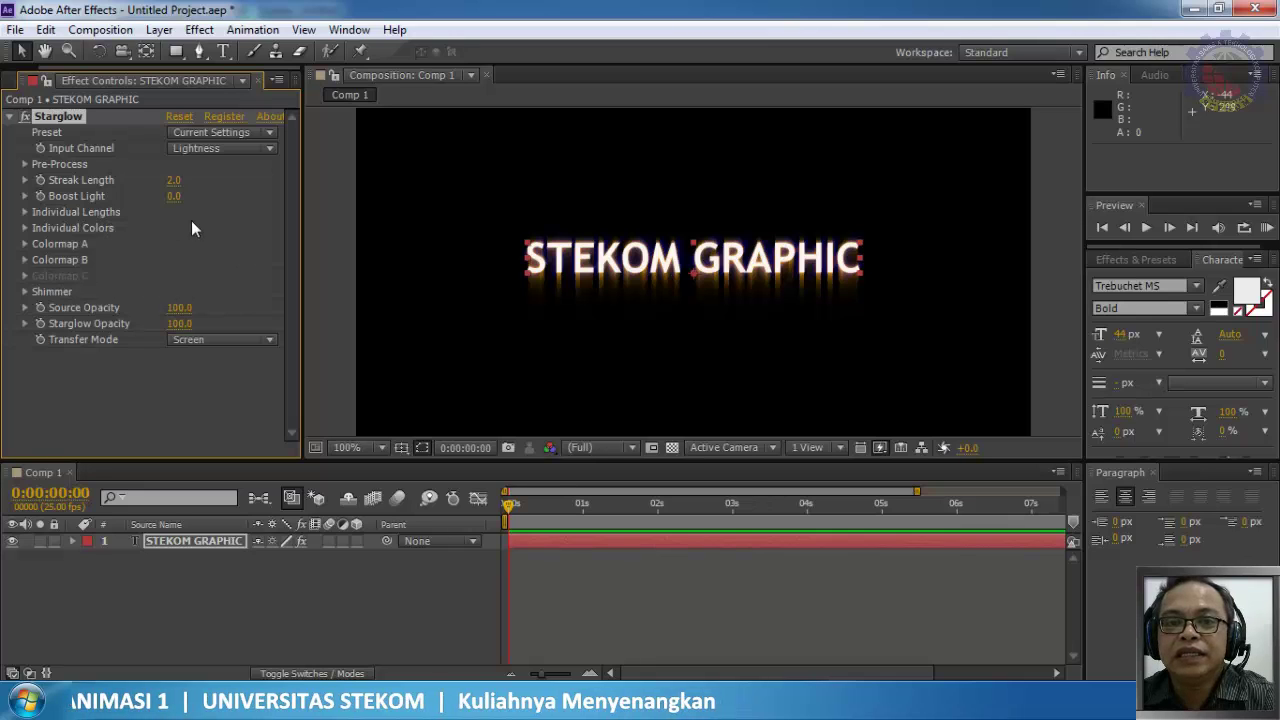
{"action": "left_click_drag", "start_coordinate": [174, 196], "coordinate": [214, 205]}
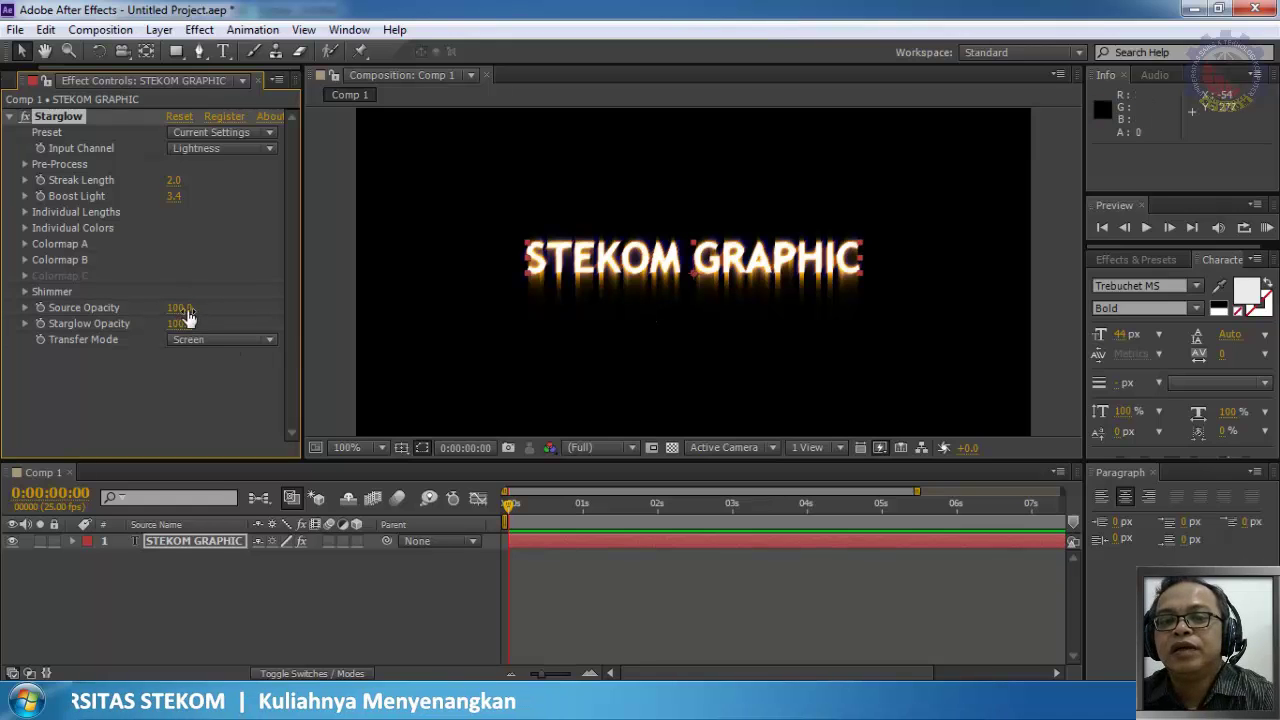
{"action": "left_click_drag", "start_coordinate": [180, 308], "coordinate": [361, 308]}
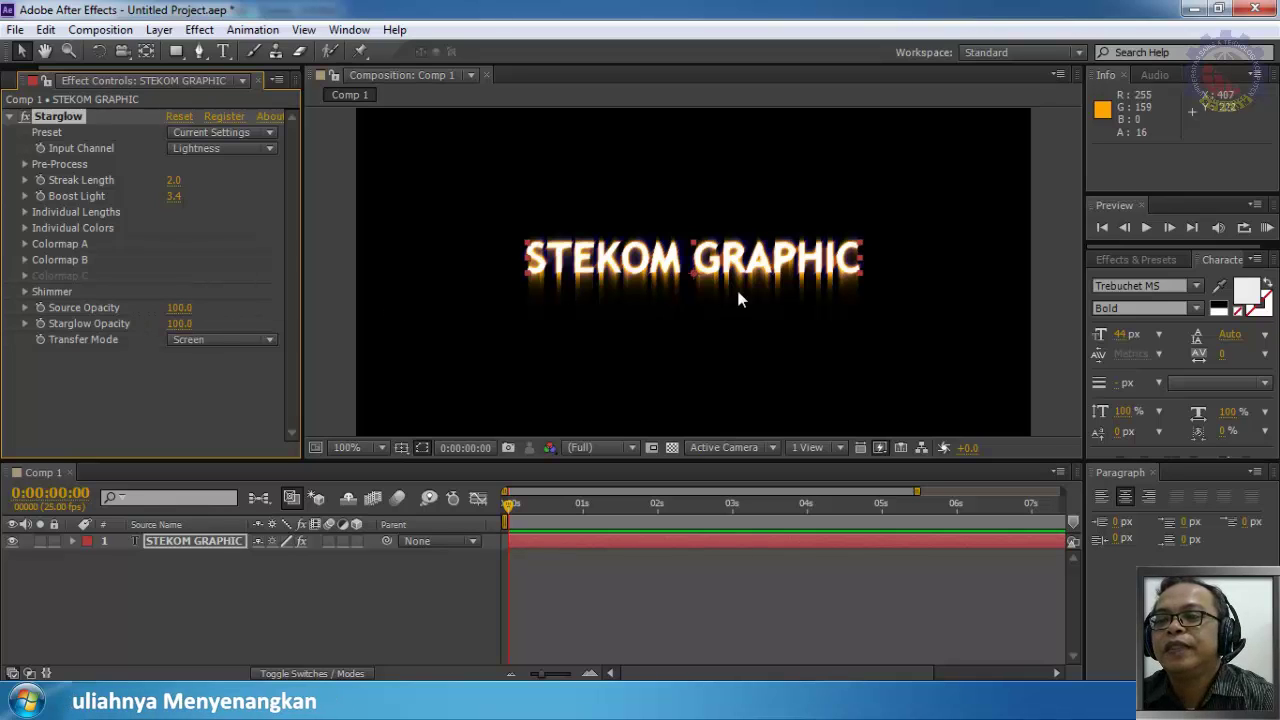
Step: Try Starglow's Shimmer settings with Amount at 0.0 and Phase at -13°, and inspect the Detail and Amount ranges
{"action": "left_click", "coordinate": [25, 292]}
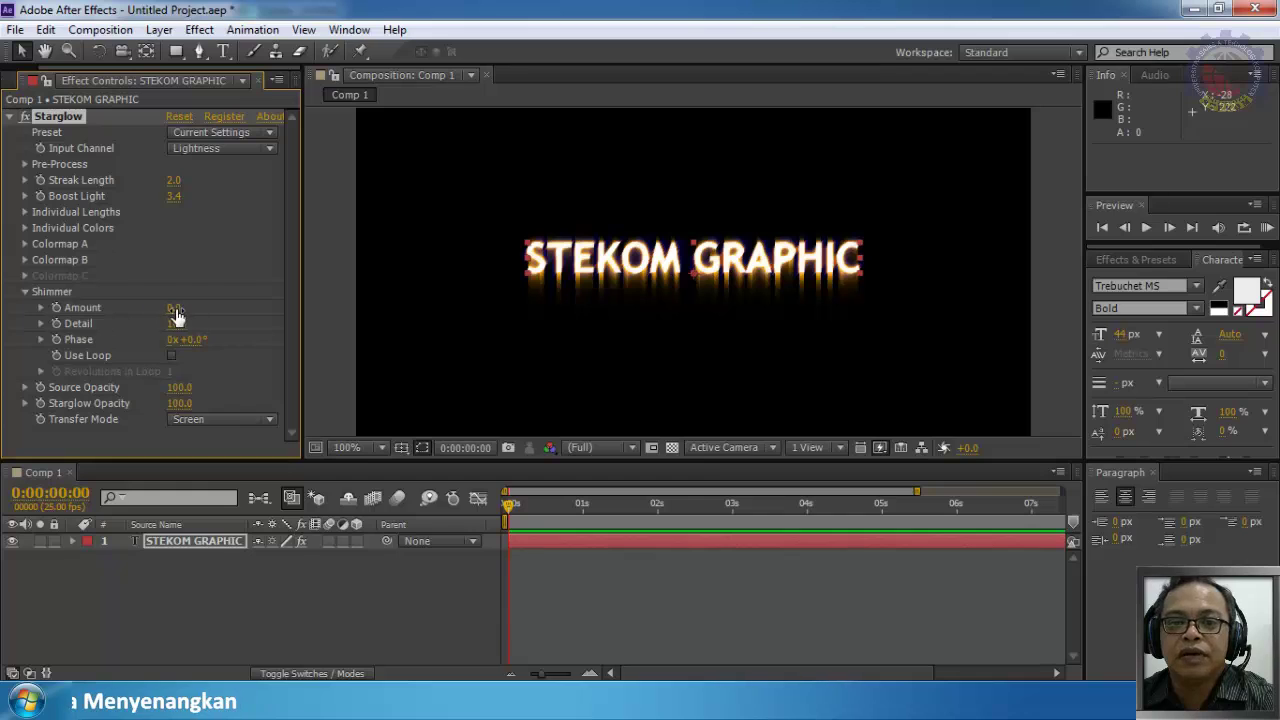
{"action": "left_click_drag", "start_coordinate": [175, 315], "coordinate": [137, 326]}
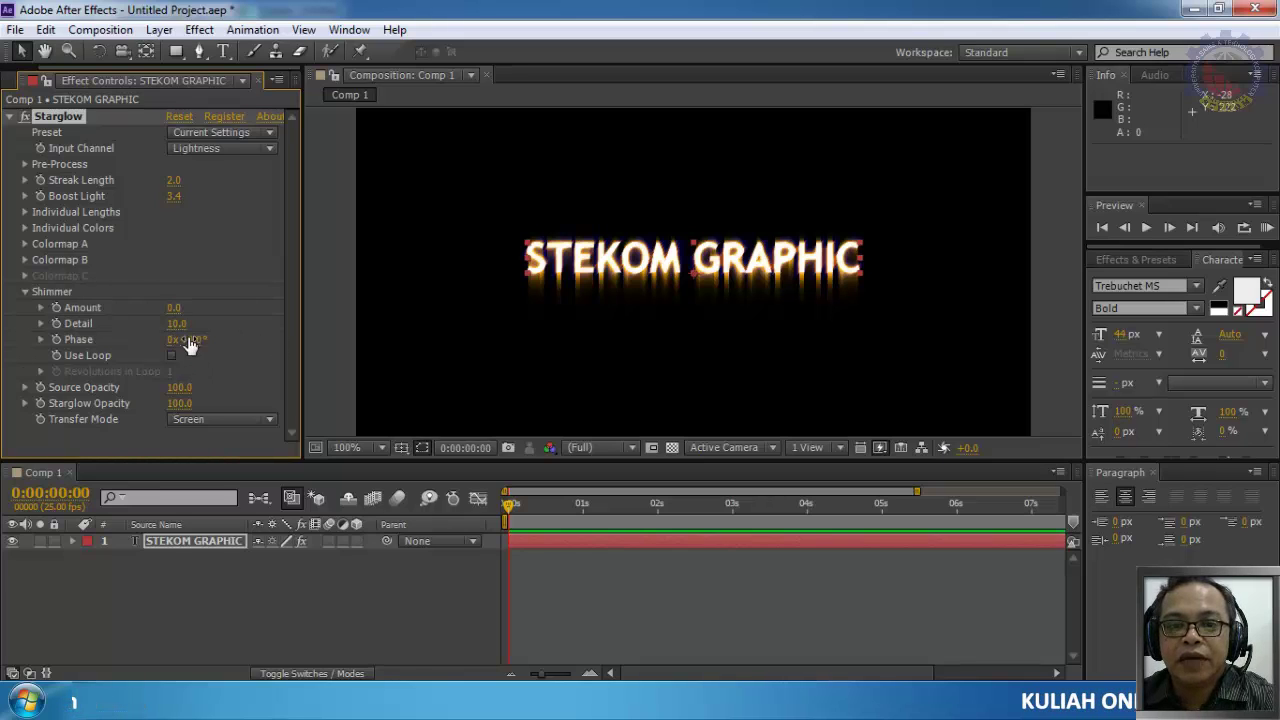
{"action": "mouse_move", "coordinate": [192, 341]}
{"action": "left_mouse_down"}
{"action": "mouse_move", "coordinate": [441, 344]}
{"action": "mouse_move", "coordinate": [180, 340]}
{"action": "left_mouse_up"}
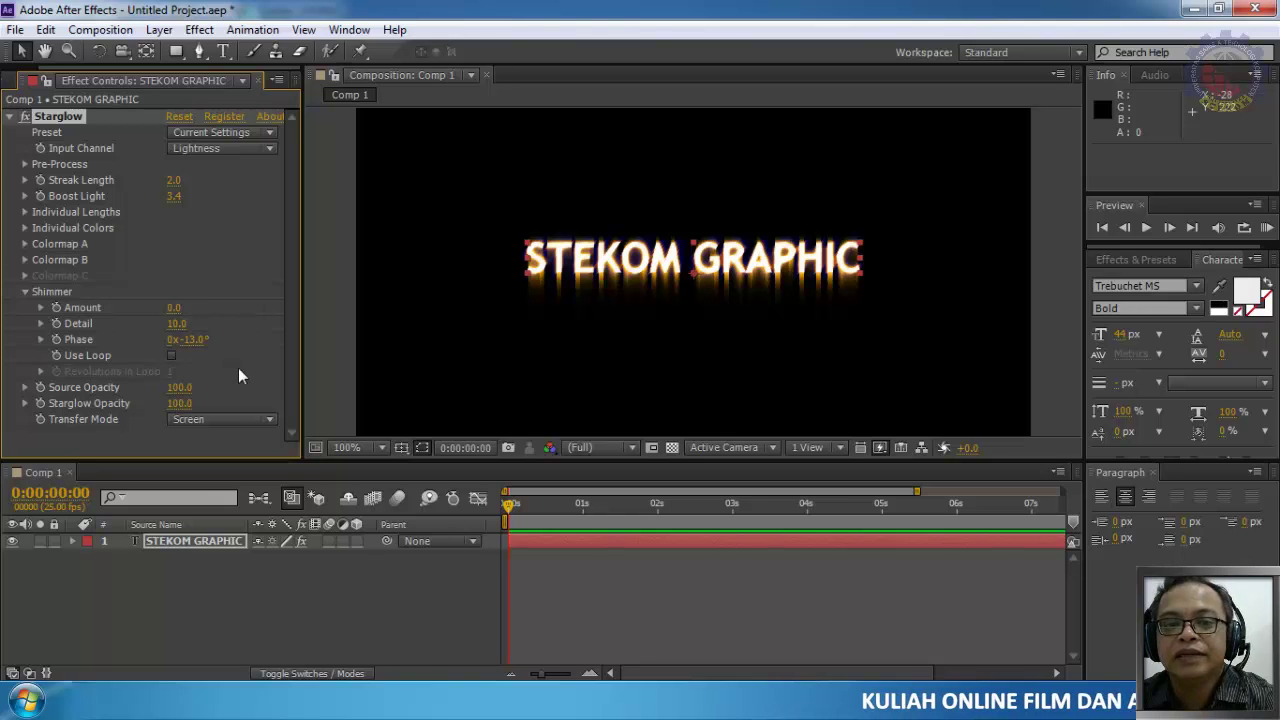
{"action": "left_click", "coordinate": [41, 324]}
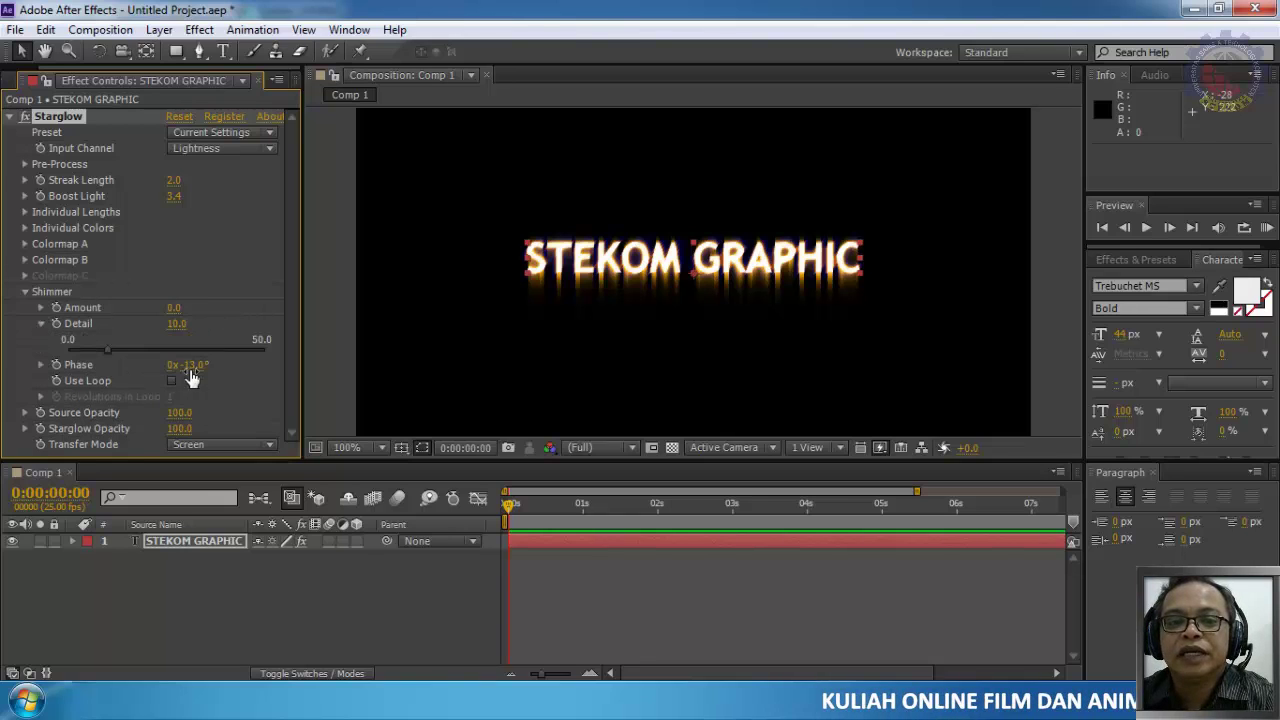
{"action": "left_click", "coordinate": [42, 323]}
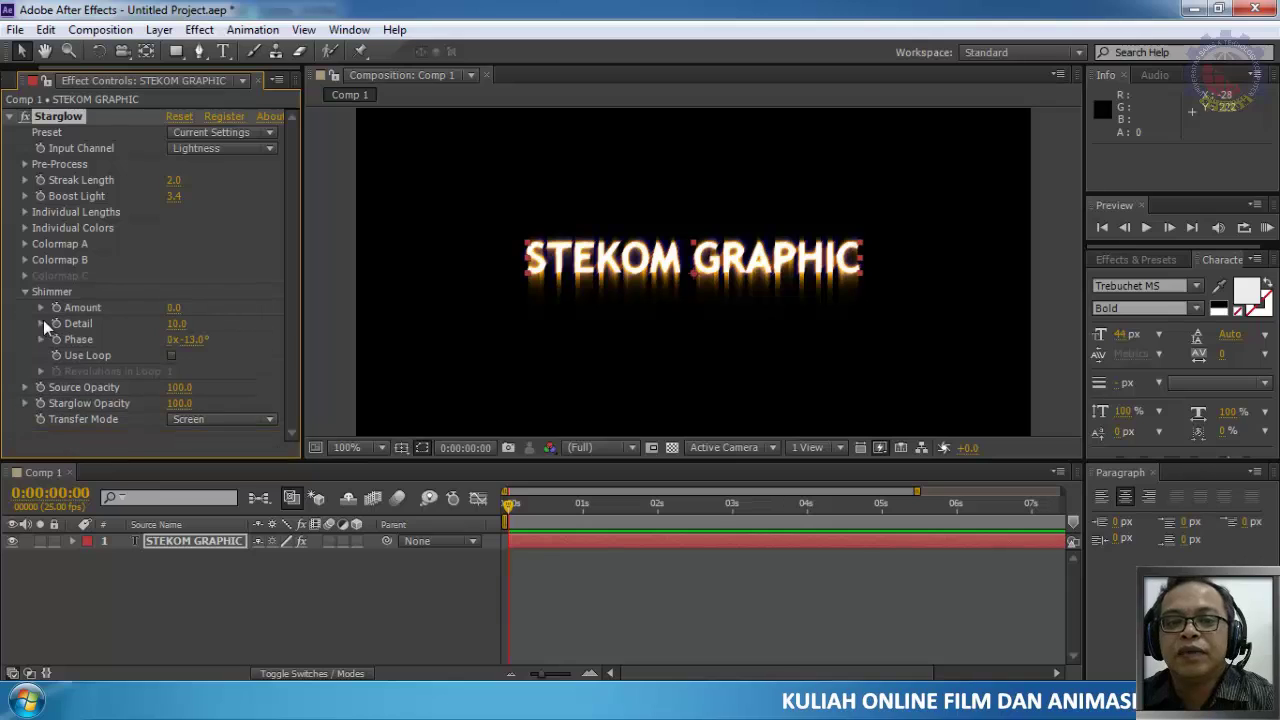
{"action": "left_click", "coordinate": [40, 308]}
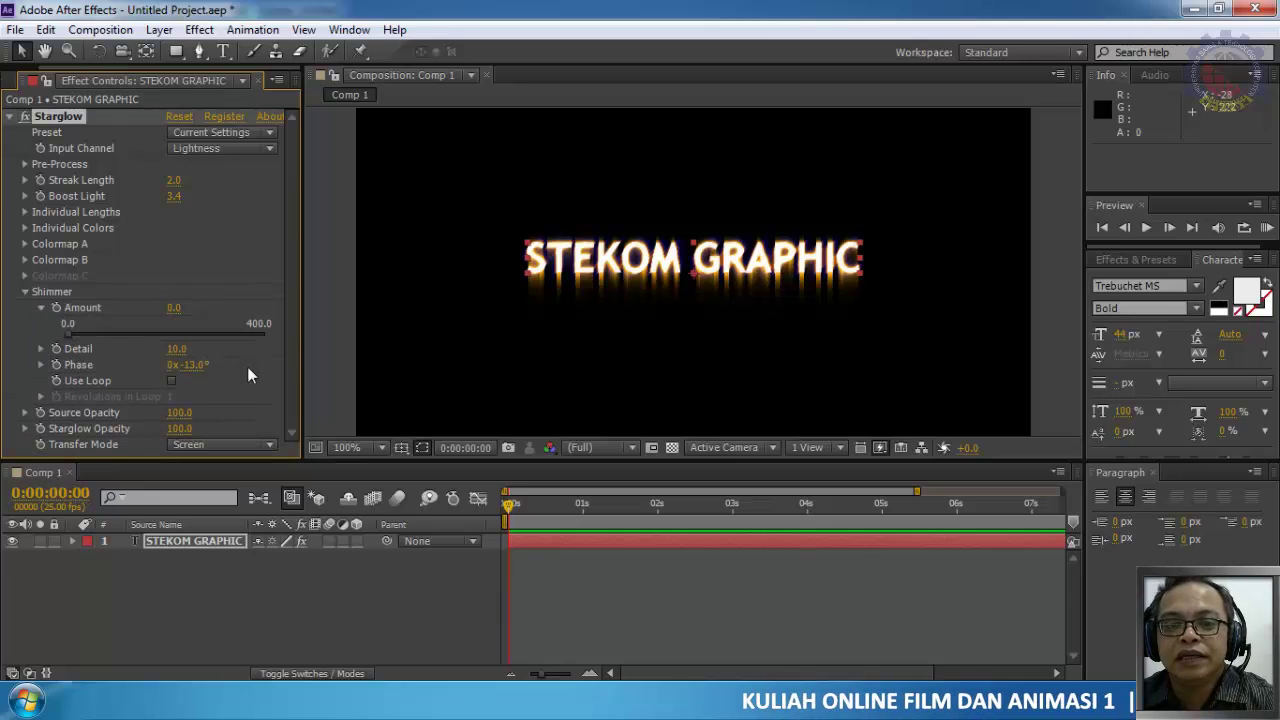
{"action": "left_click", "coordinate": [41, 308]}
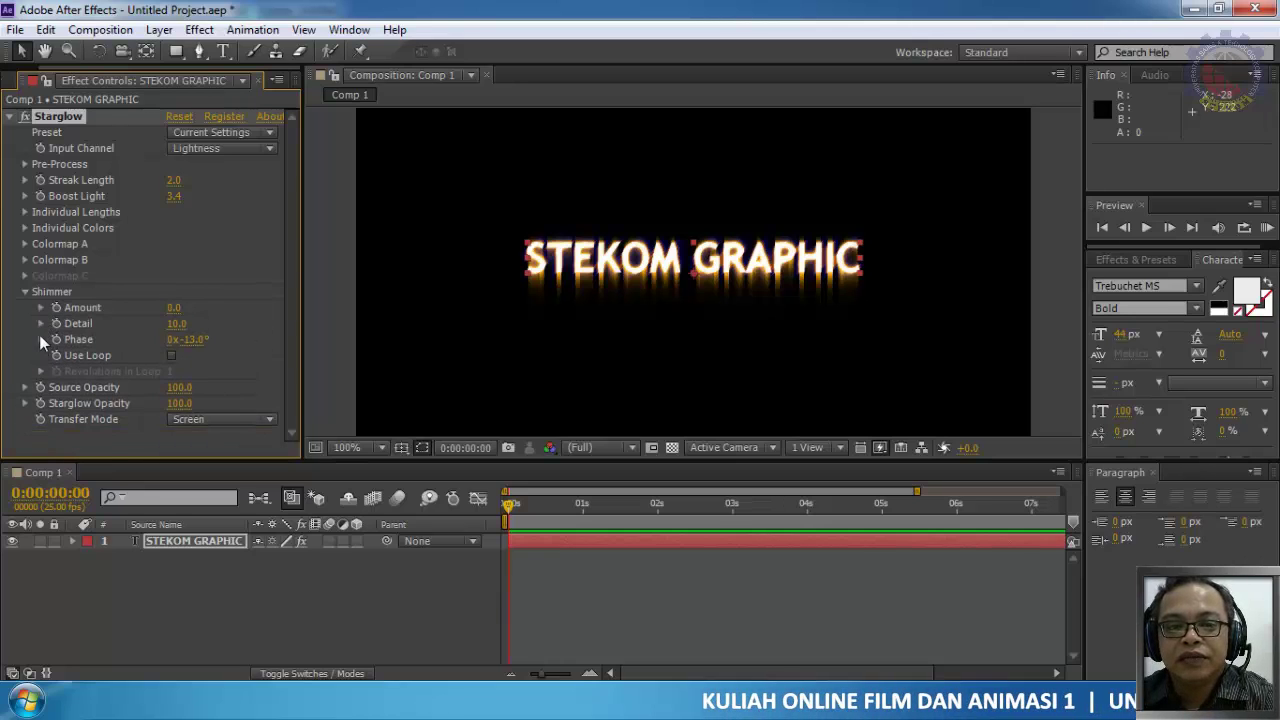
Step: Rotate the Shimmer Phase to +99° and back to +27° while viewing the text at 200% zoom
{"action": "left_click", "coordinate": [40, 340]}
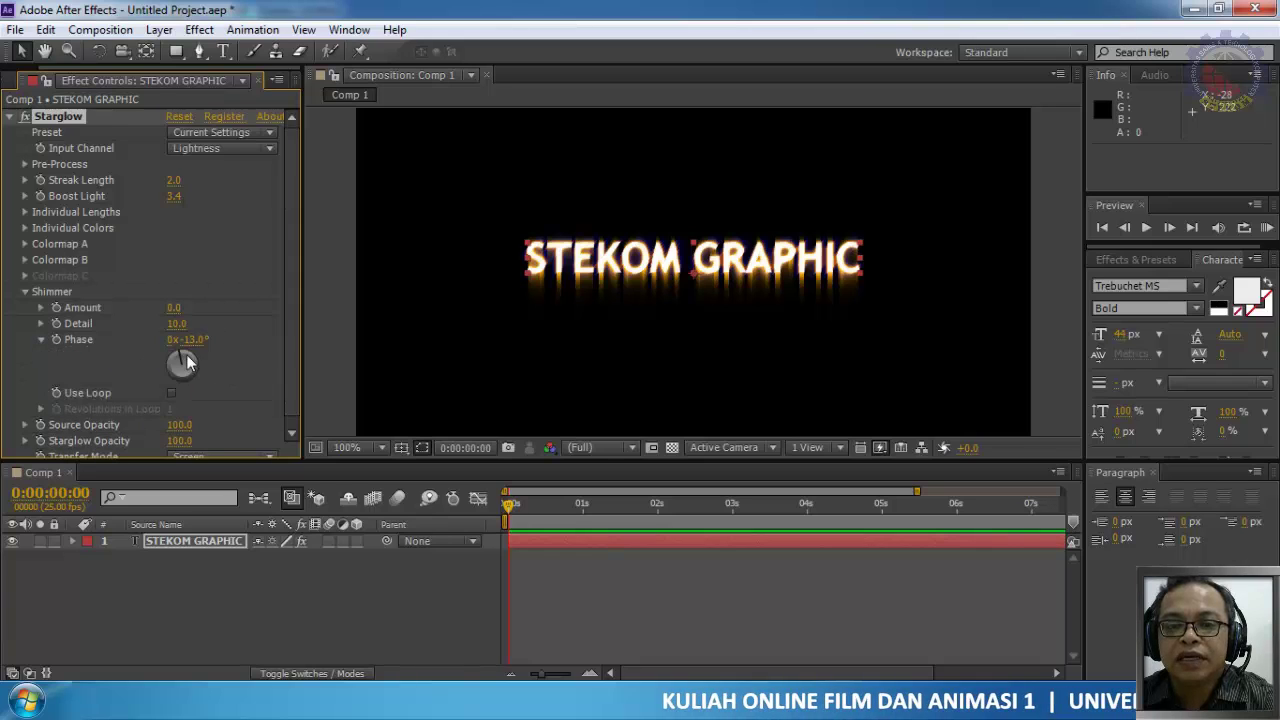
{"action": "left_click_drag", "start_coordinate": [178, 354], "coordinate": [266, 380]}
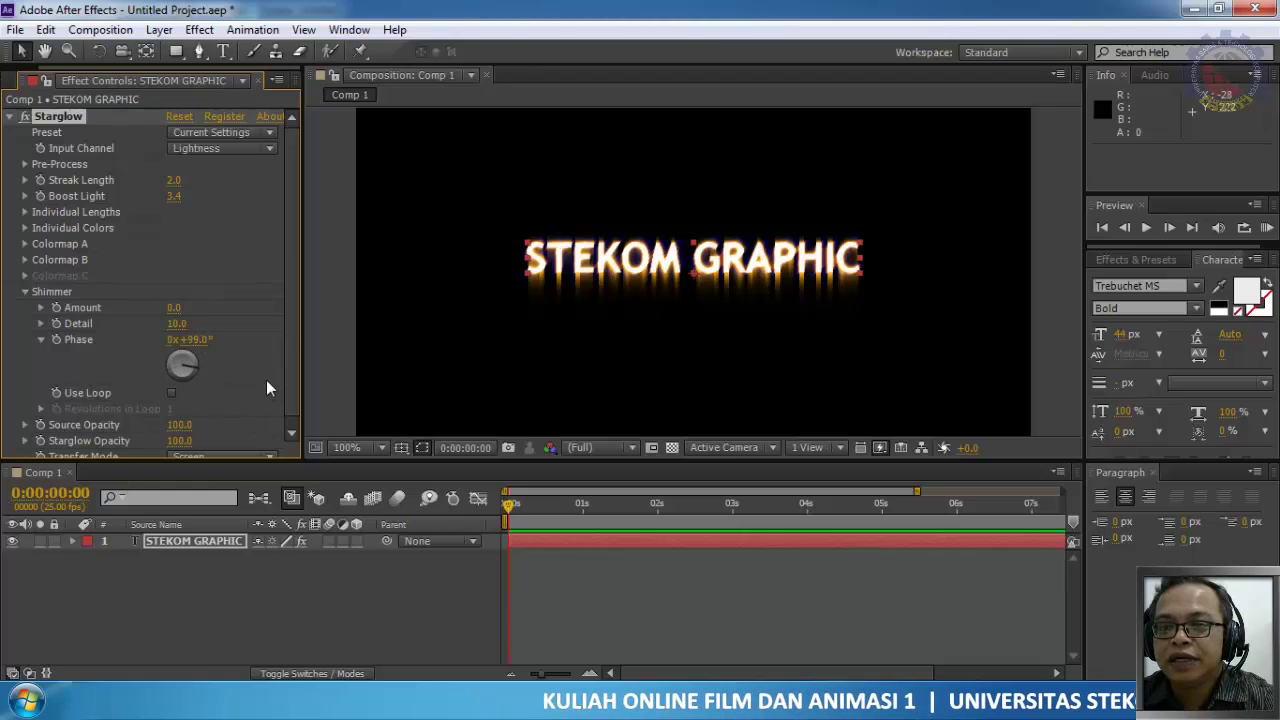
{"action": "scroll", "coordinate": [583, 257], "scroll_direction": "up", "scroll_amount": 2}
{"action": "scroll", "coordinate": [583, 257], "scroll_direction": "down", "scroll_amount": 1}
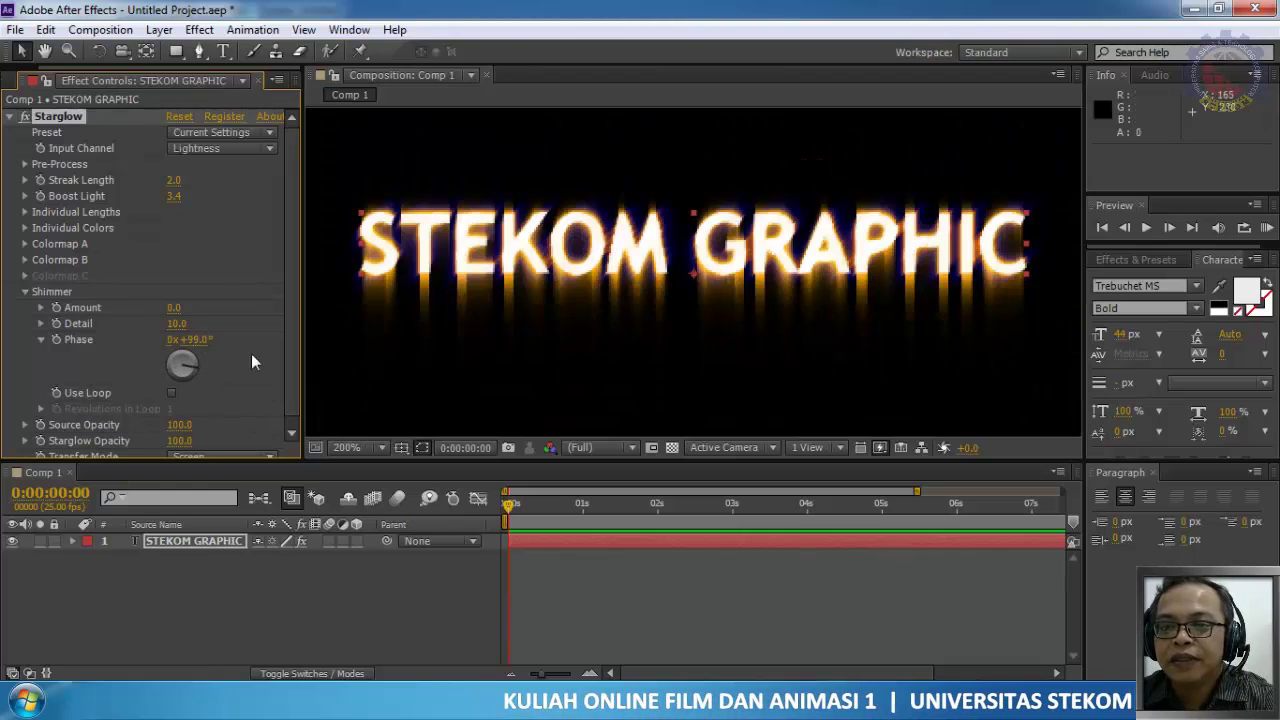
{"action": "left_click_drag", "start_coordinate": [192, 366], "coordinate": [86, 340]}
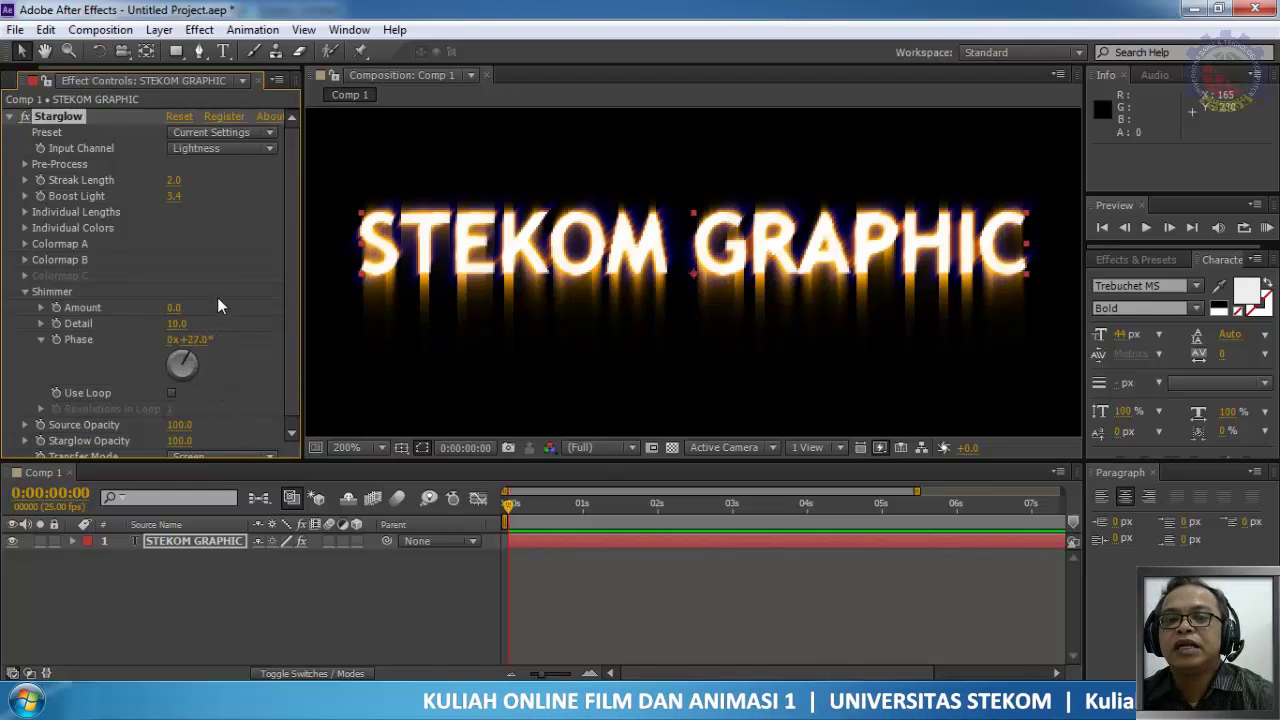
Step: Return the Shimmer Phase to 0.0° and collapse the Detail, Phase and Shimmer settings
{"action": "left_click_drag", "start_coordinate": [217, 297], "coordinate": [183, 261]}
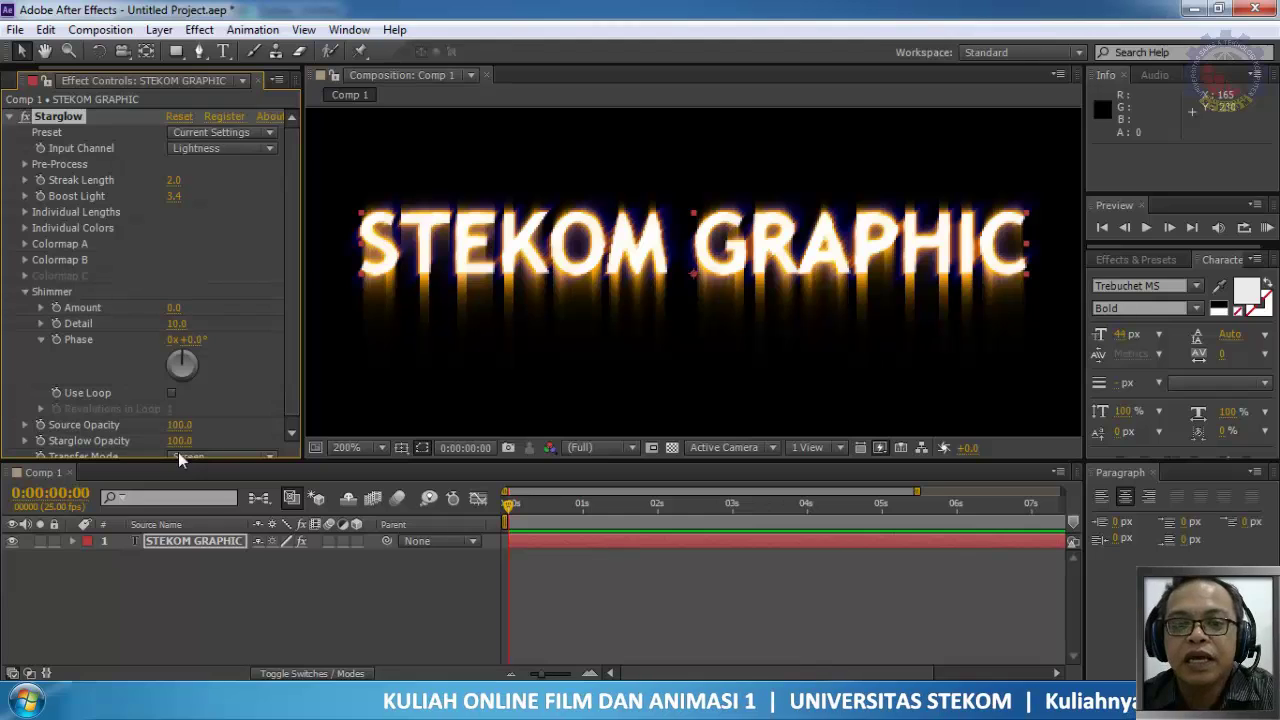
{"action": "left_click", "coordinate": [40, 323]}
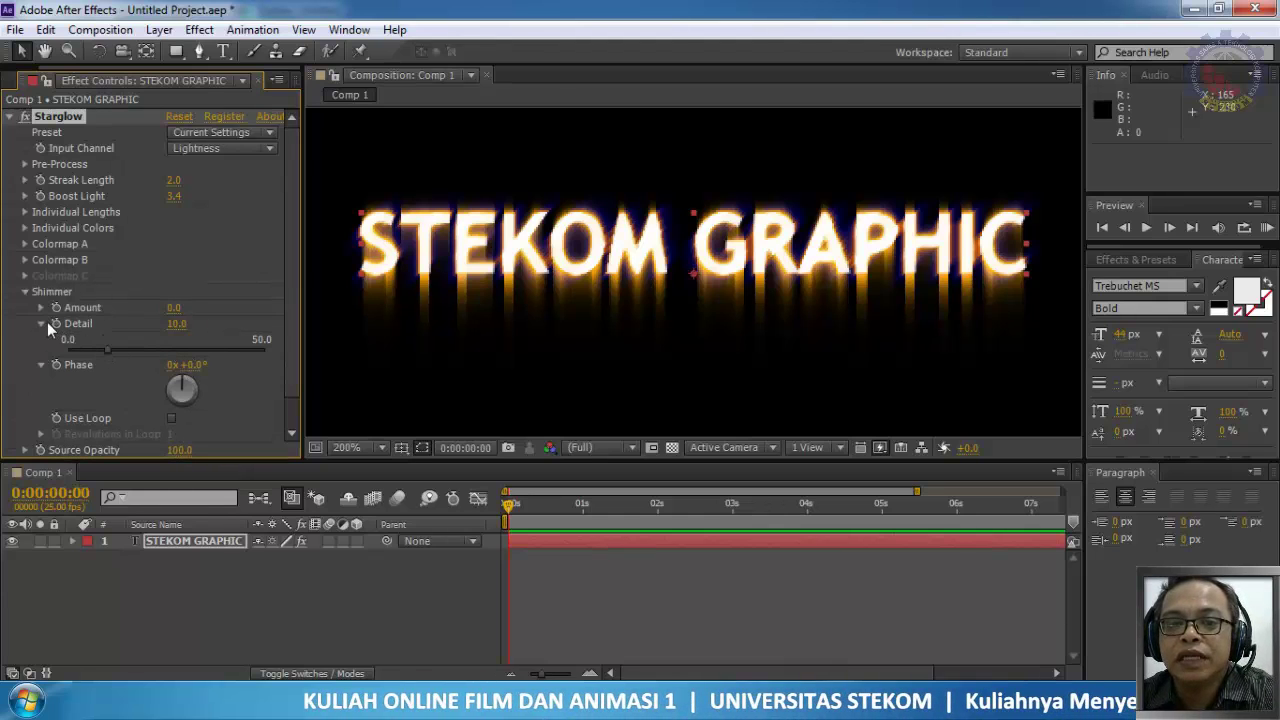
{"action": "left_click", "coordinate": [40, 323]}
{"action": "left_click", "coordinate": [42, 337]}
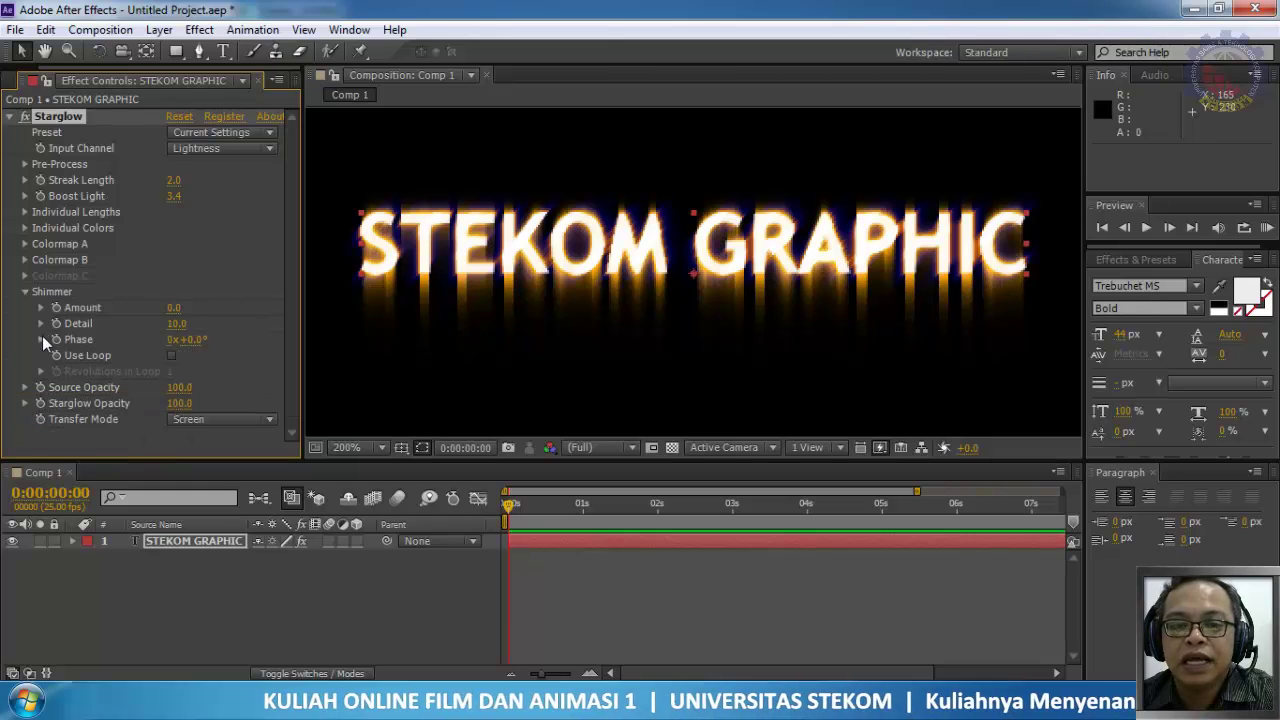
{"action": "left_click", "coordinate": [23, 291]}
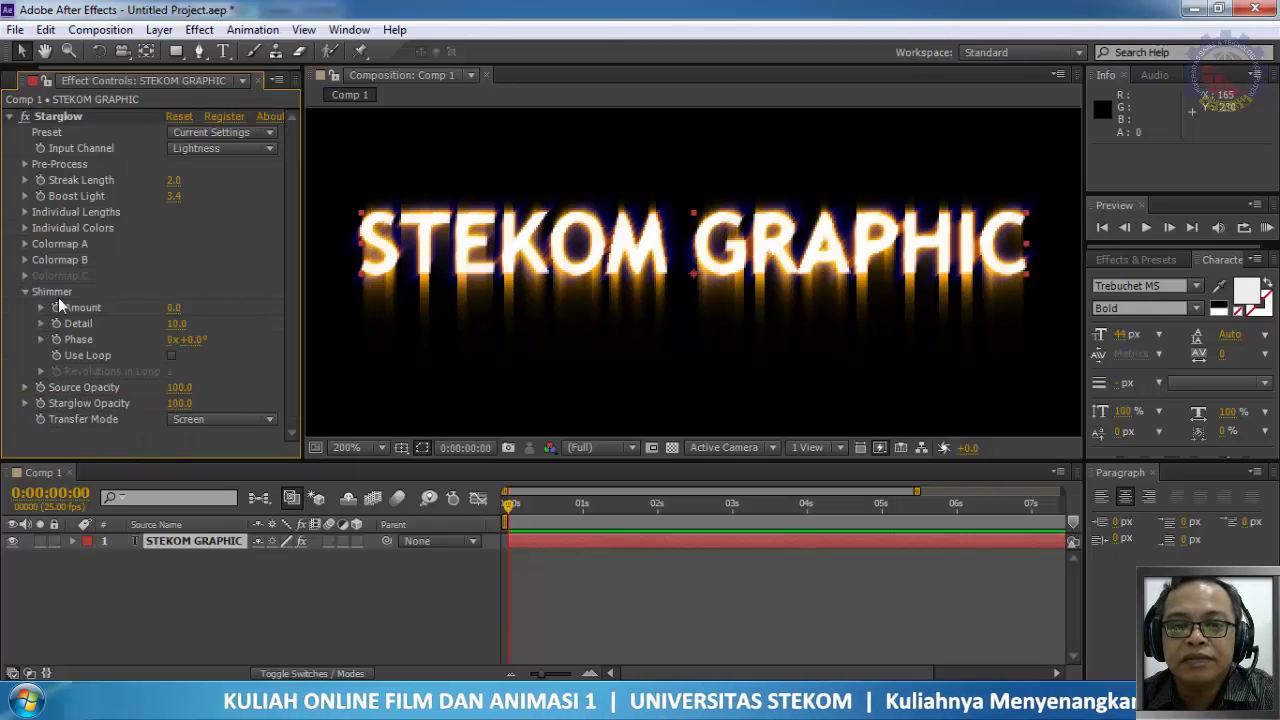
{"action": "left_click", "coordinate": [24, 291]}
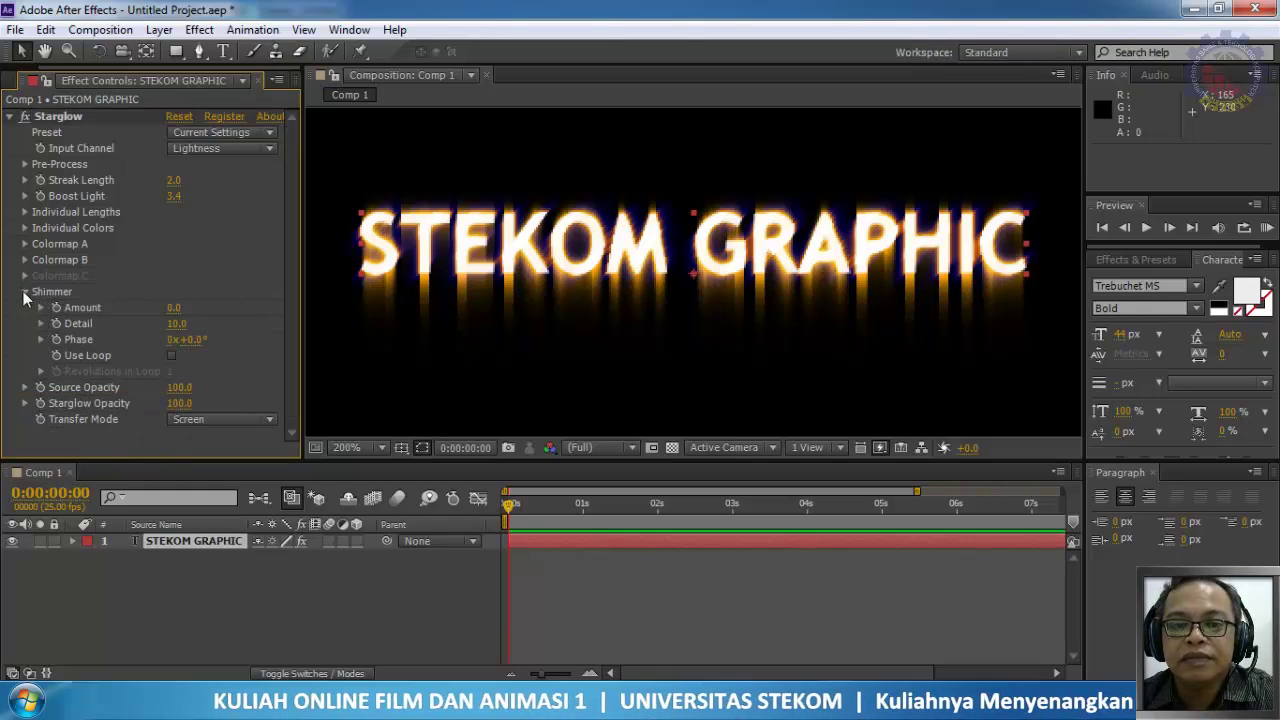
Step: Enable keyframing for all eight Starglow Individual Lengths, from Up to Down Right, at 0:00:00:00
{"action": "left_click", "coordinate": [25, 212]}
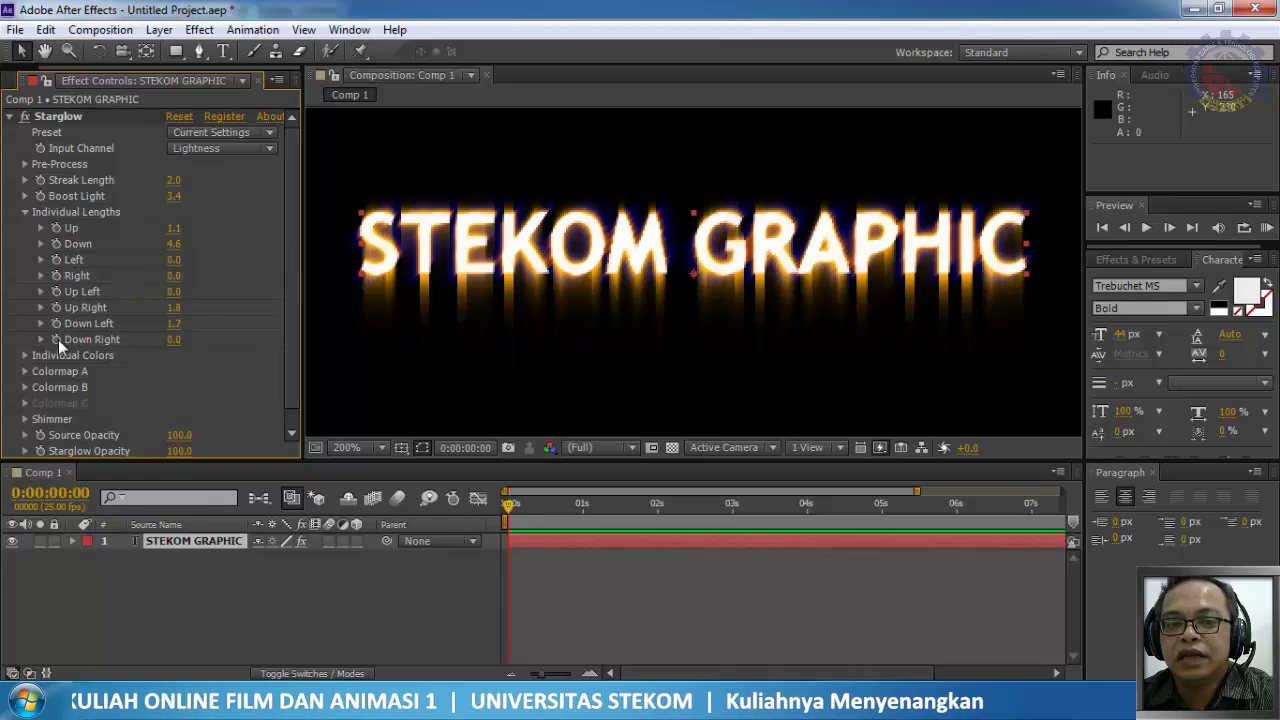
{"action": "left_click", "coordinate": [56, 229]}
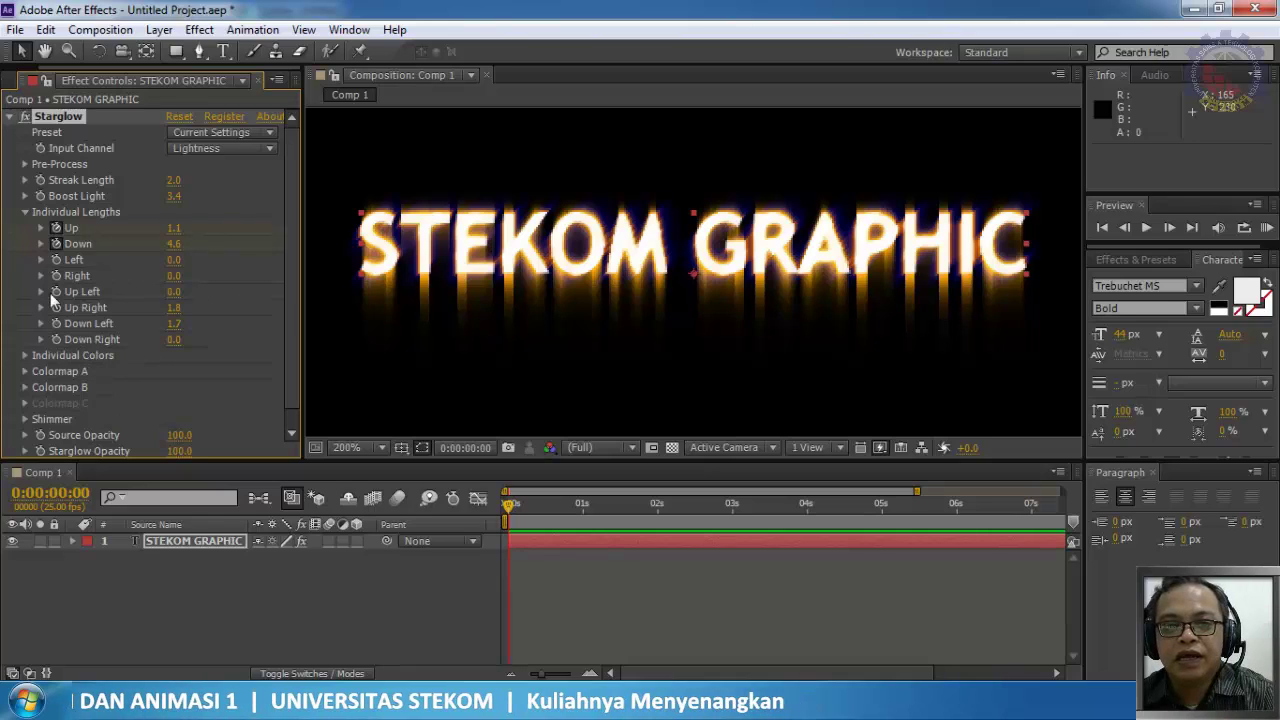
{"action": "left_click", "coordinate": [55, 261]}
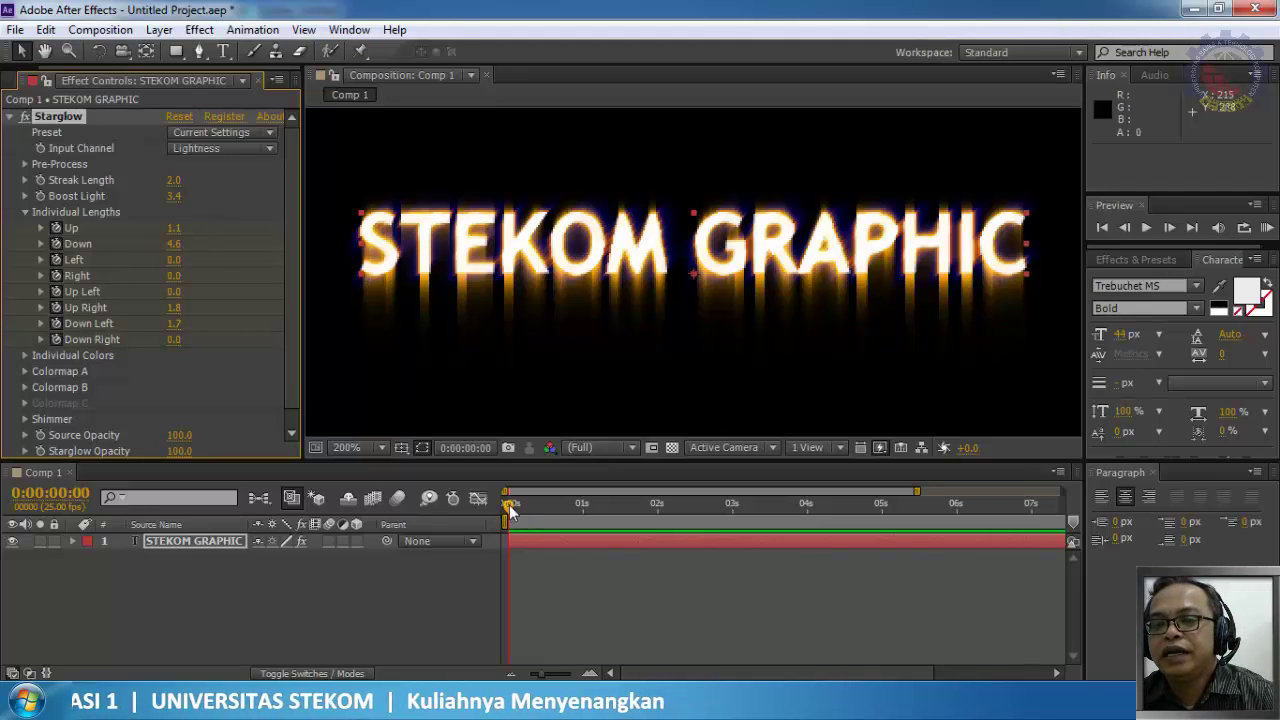
Step: Set the Up, Down, Up Right, Down Left and Down Right lengths to 0 at the first frame and enable keyframing for Streak Length
{"action": "left_click_drag", "start_coordinate": [178, 229], "coordinate": [62, 230]}
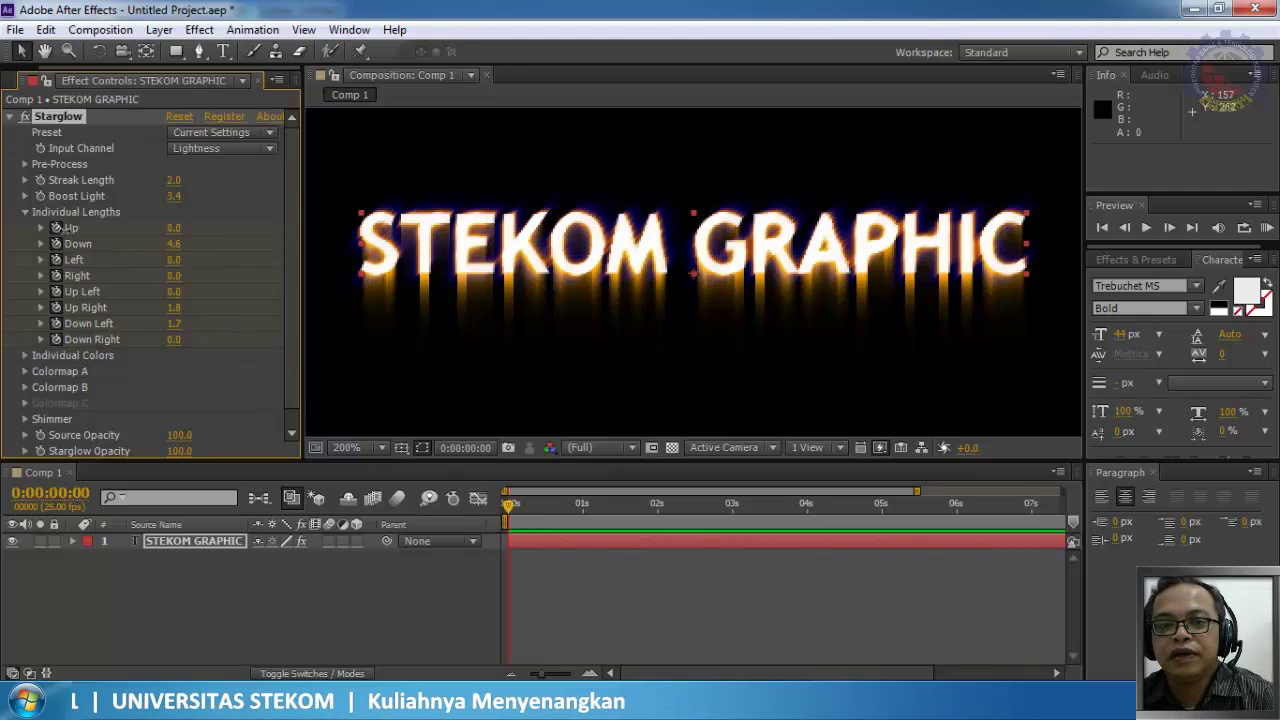
{"action": "left_click_drag", "start_coordinate": [174, 244], "coordinate": [4, 249]}
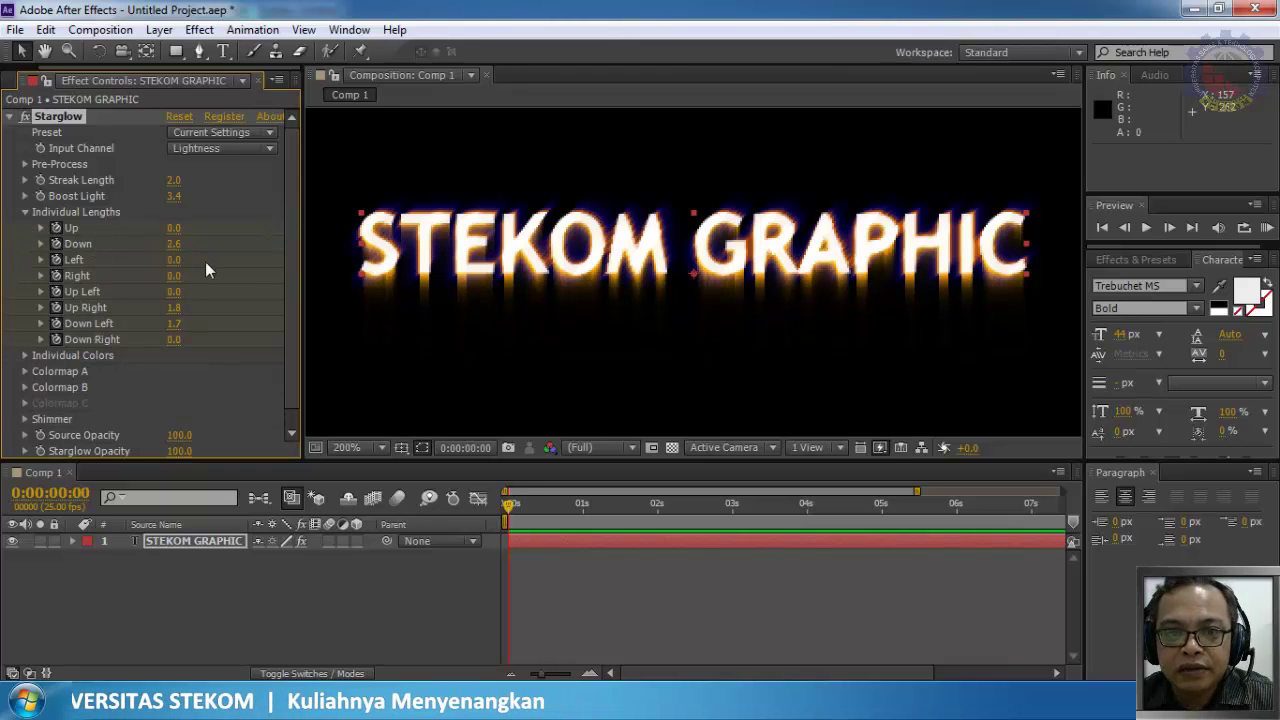
{"action": "left_click", "coordinate": [177, 307]}
{"action": "type", "text": "0"}
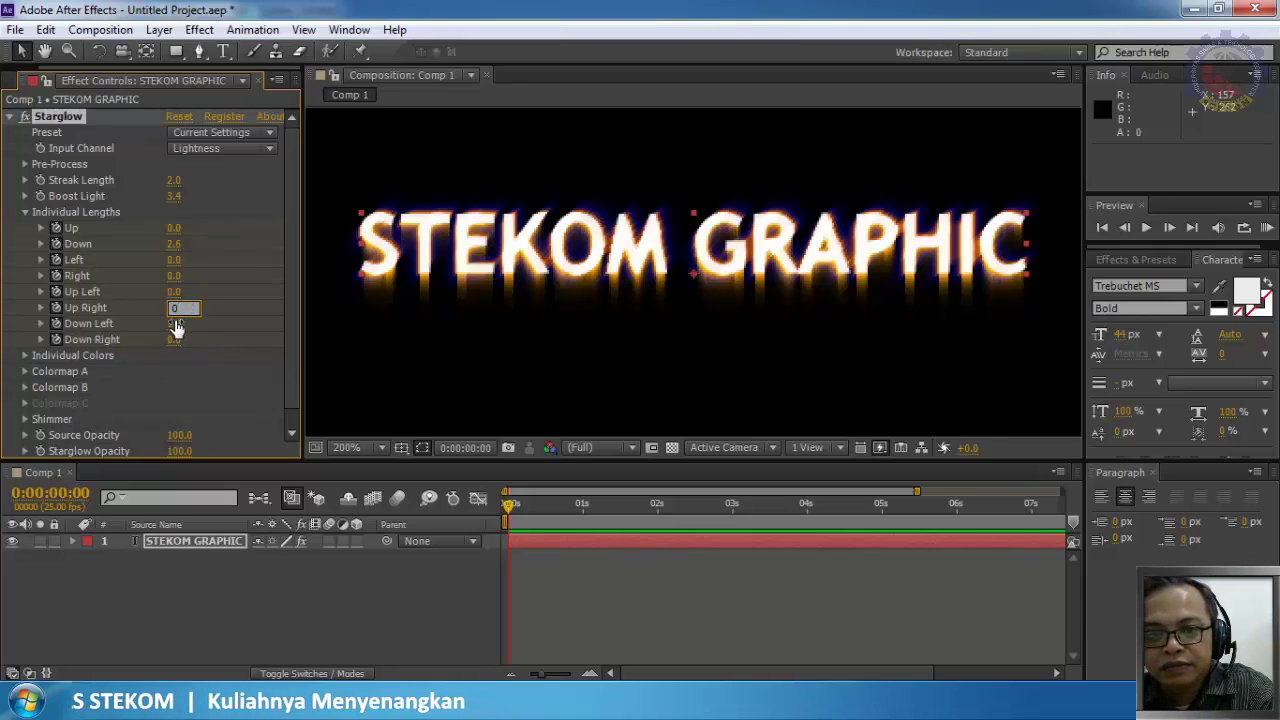
{"action": "key", "text": "Tab"}
{"action": "type", "text": "0"}
{"action": "key", "text": "Tab"}
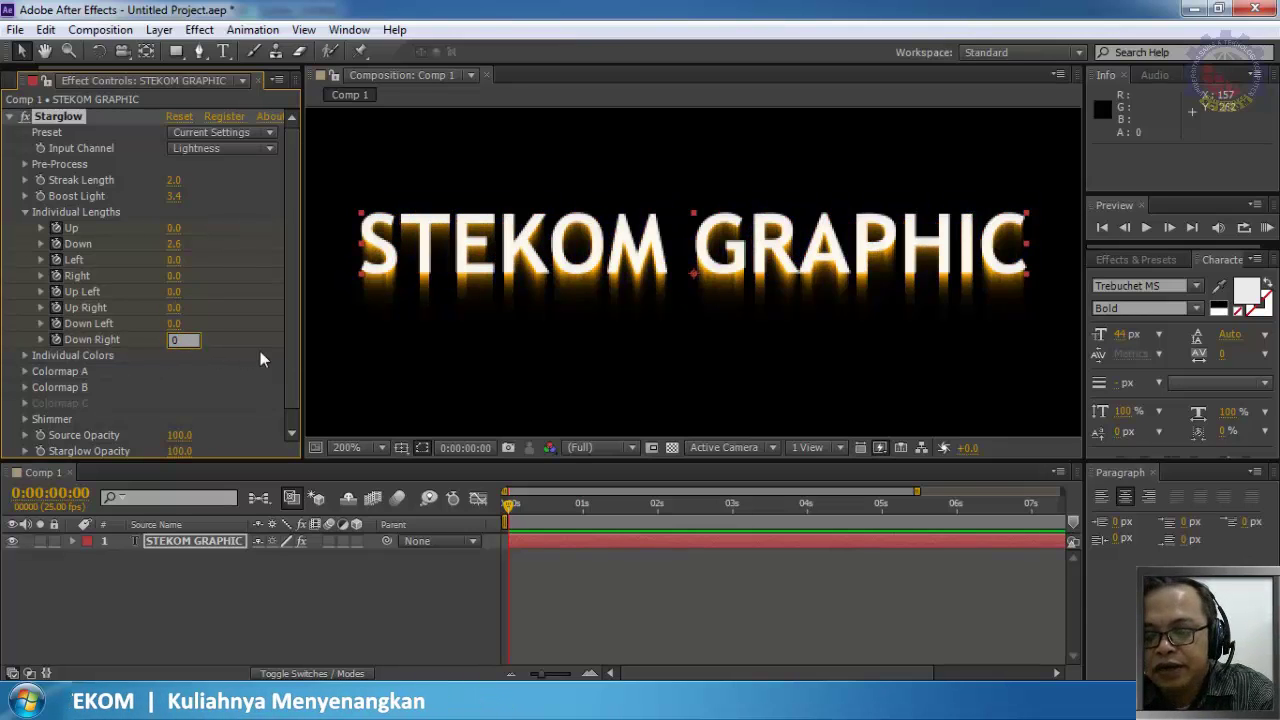
{"action": "type", "text": "0"}
{"action": "key", "text": "Return"}
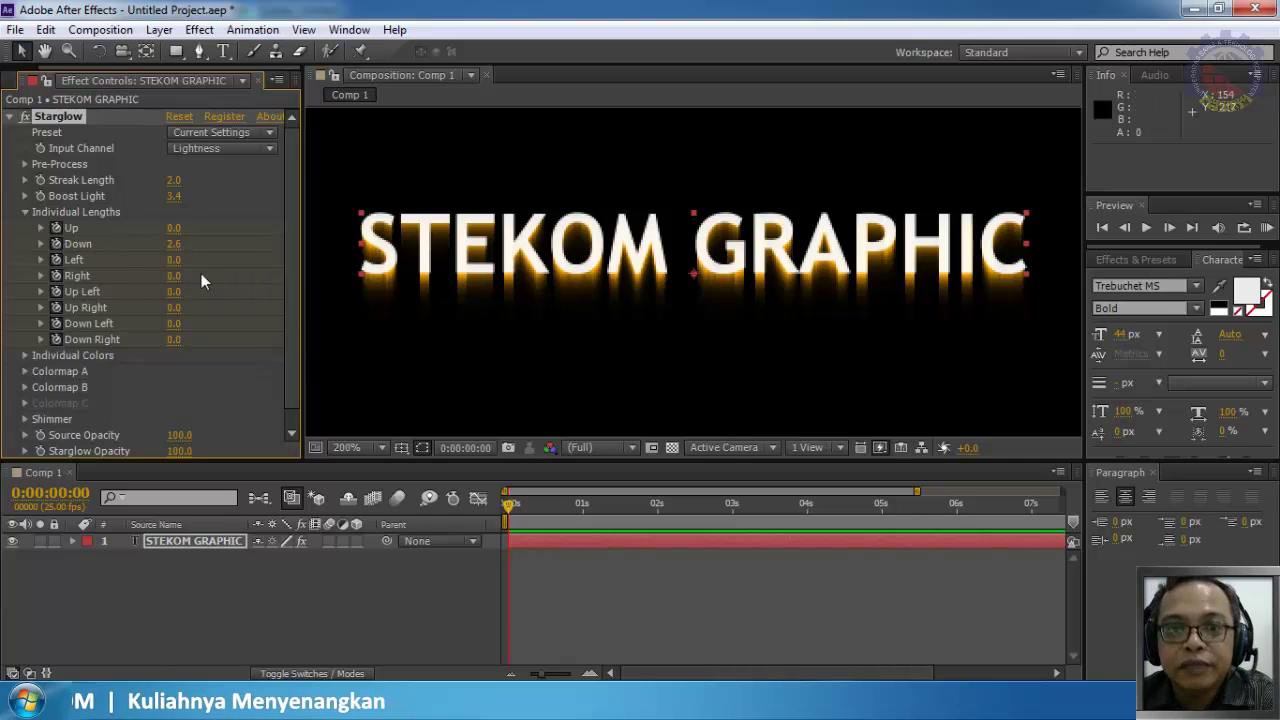
{"action": "left_click", "coordinate": [175, 245]}
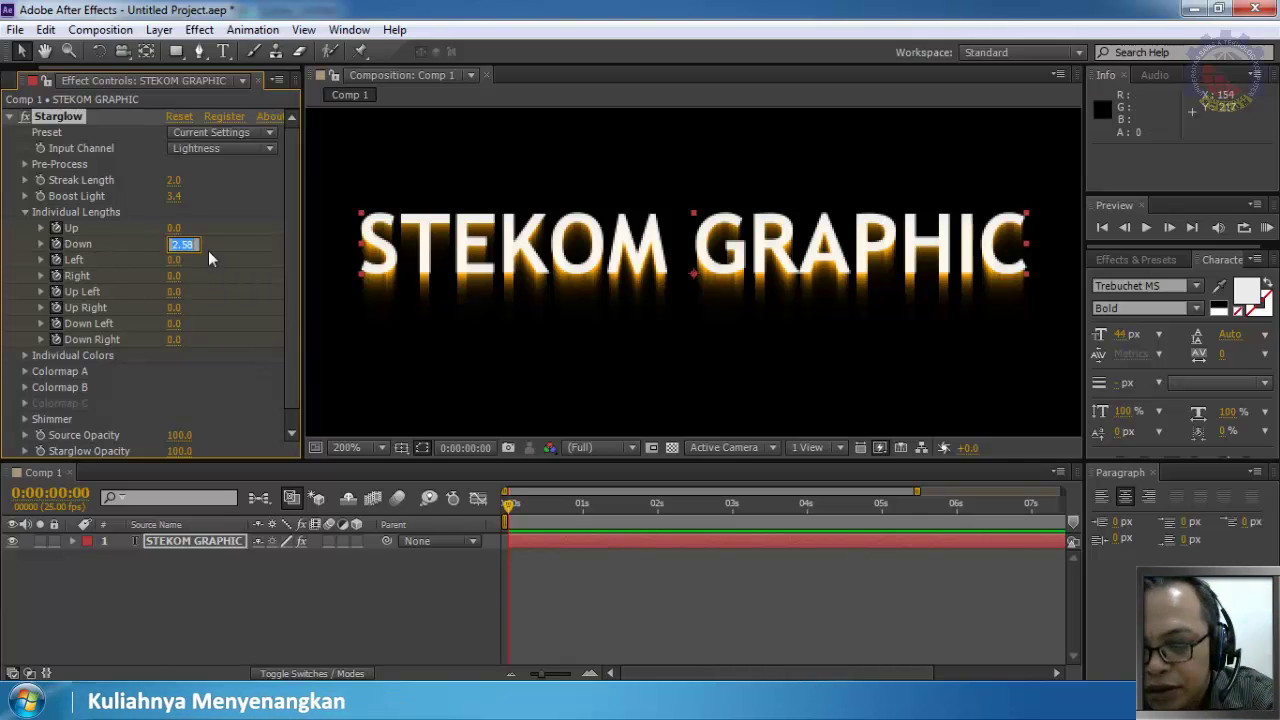
{"action": "type", "text": "0"}
{"action": "left_click", "coordinate": [182, 228]}
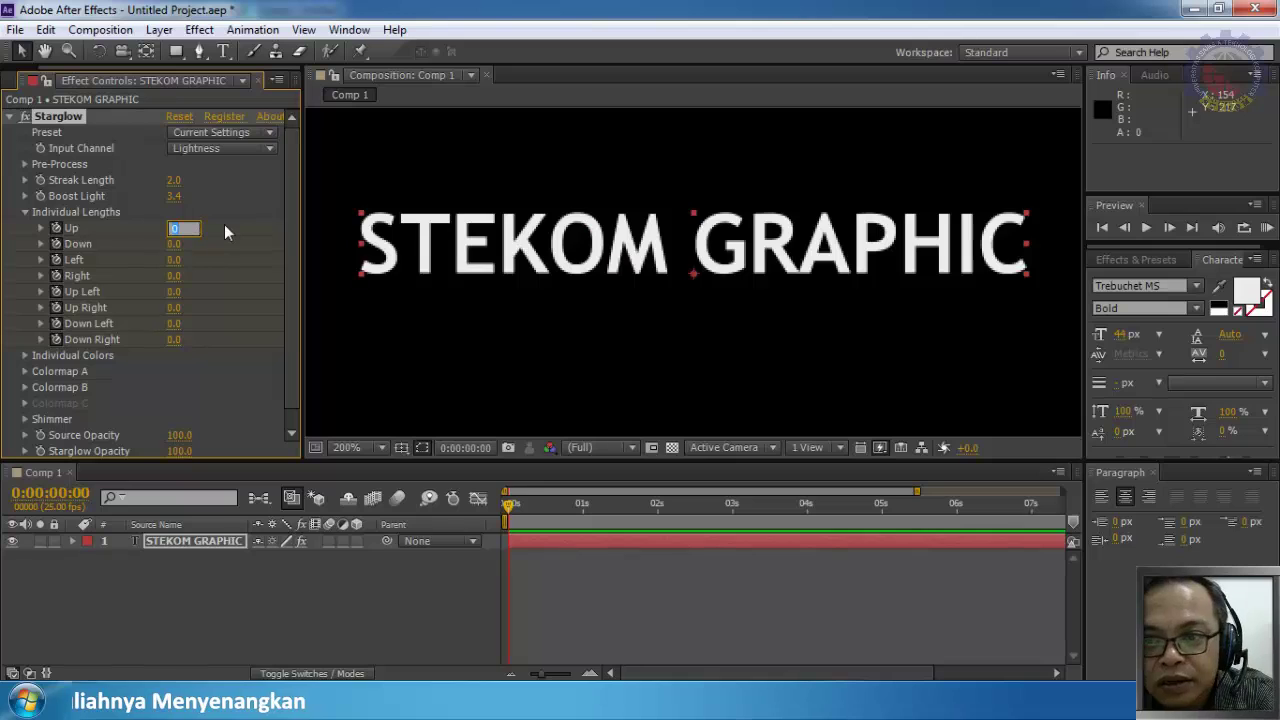
{"action": "key", "text": "Return"}
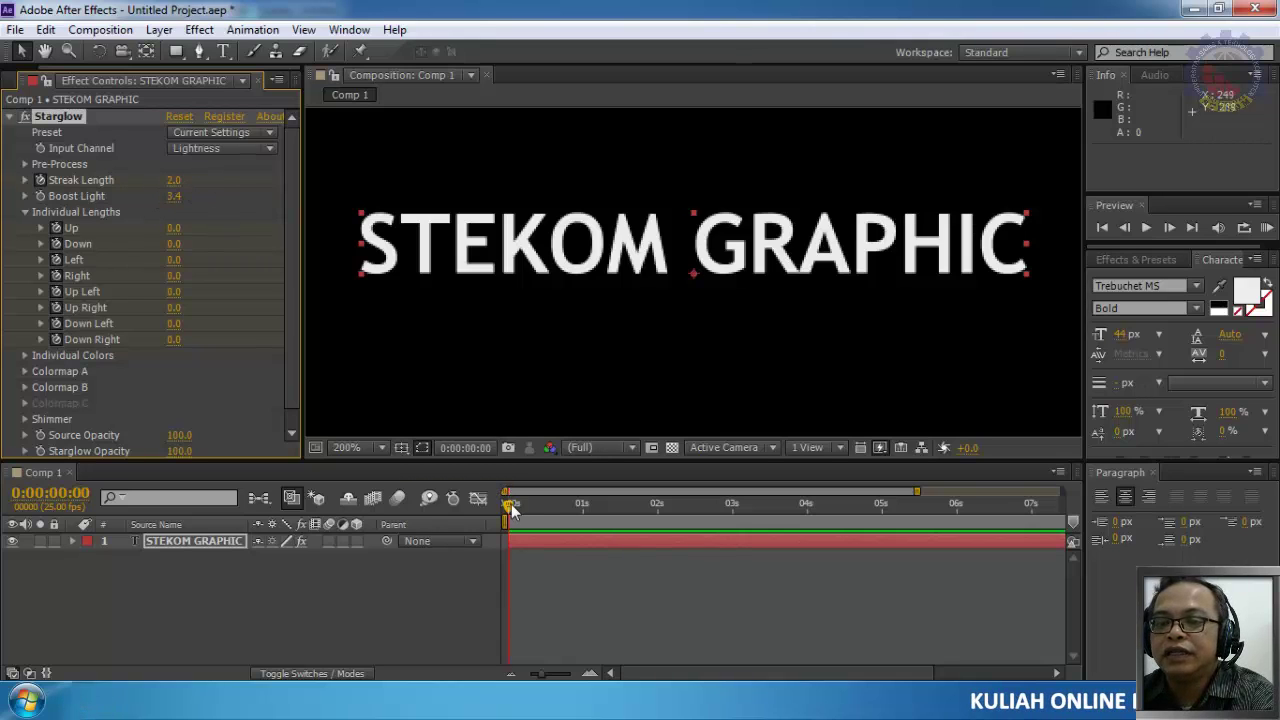
Step: Reset Starglow to its default values at 0:00:02:00 and preview the animation from the start
{"action": "left_click_drag", "start_coordinate": [511, 504], "coordinate": [660, 530]}
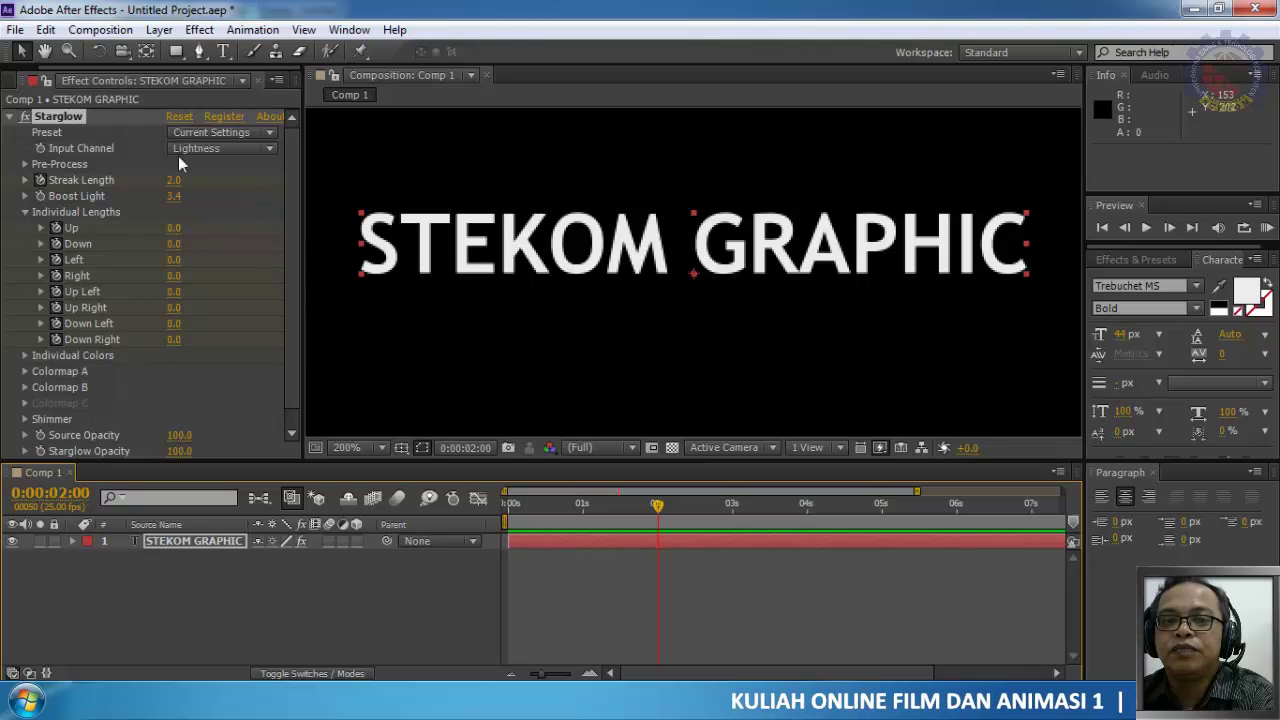
{"action": "left_click", "coordinate": [180, 117]}
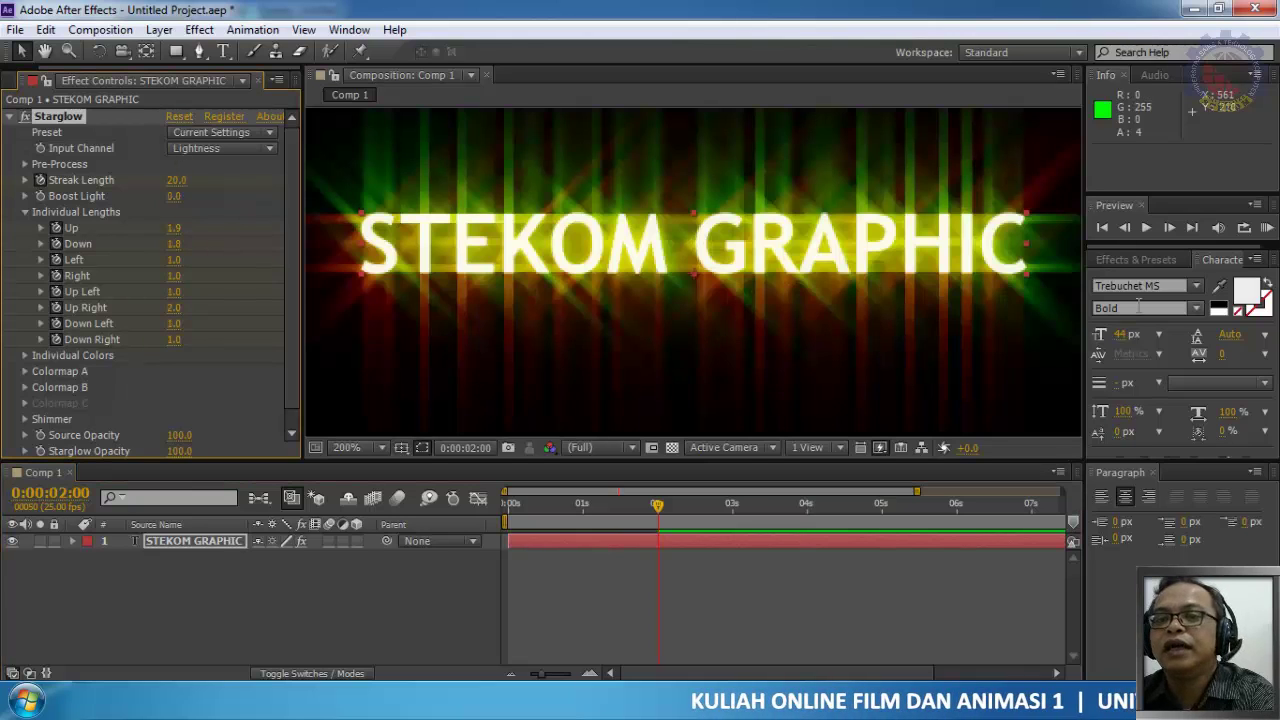
{"action": "left_click", "coordinate": [510, 502]}
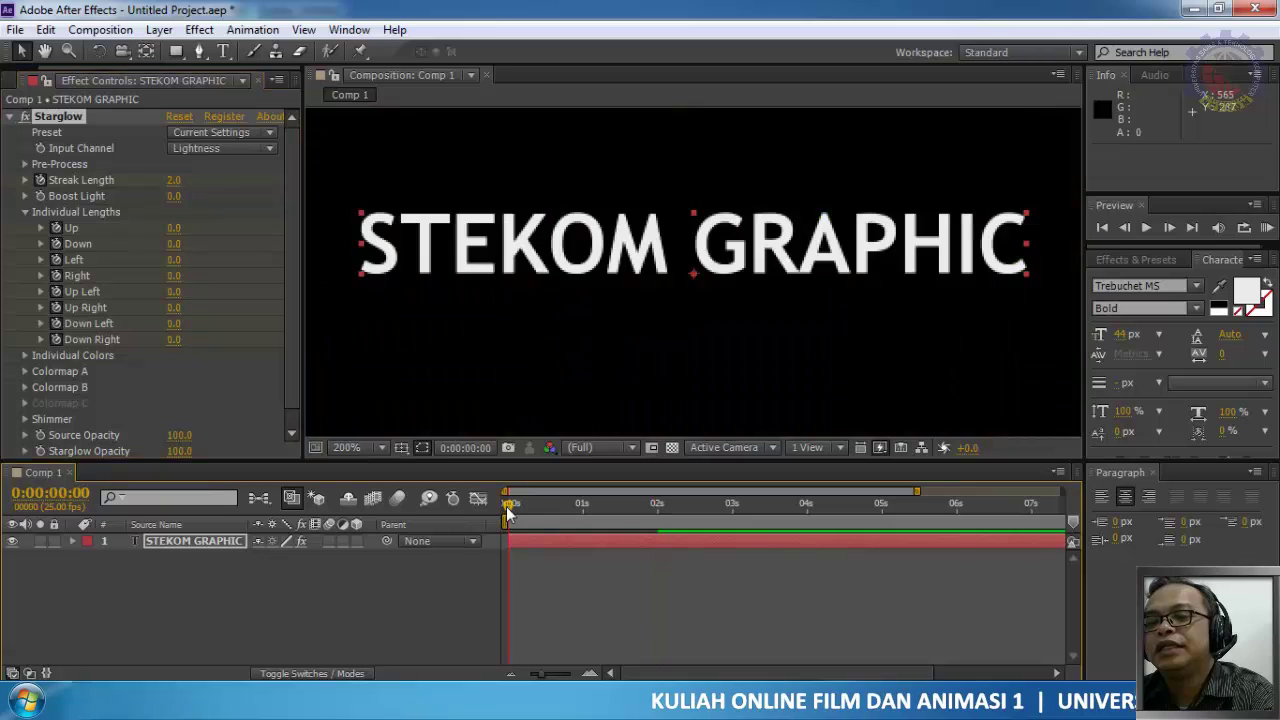
{"action": "left_click", "coordinate": [1150, 230]}
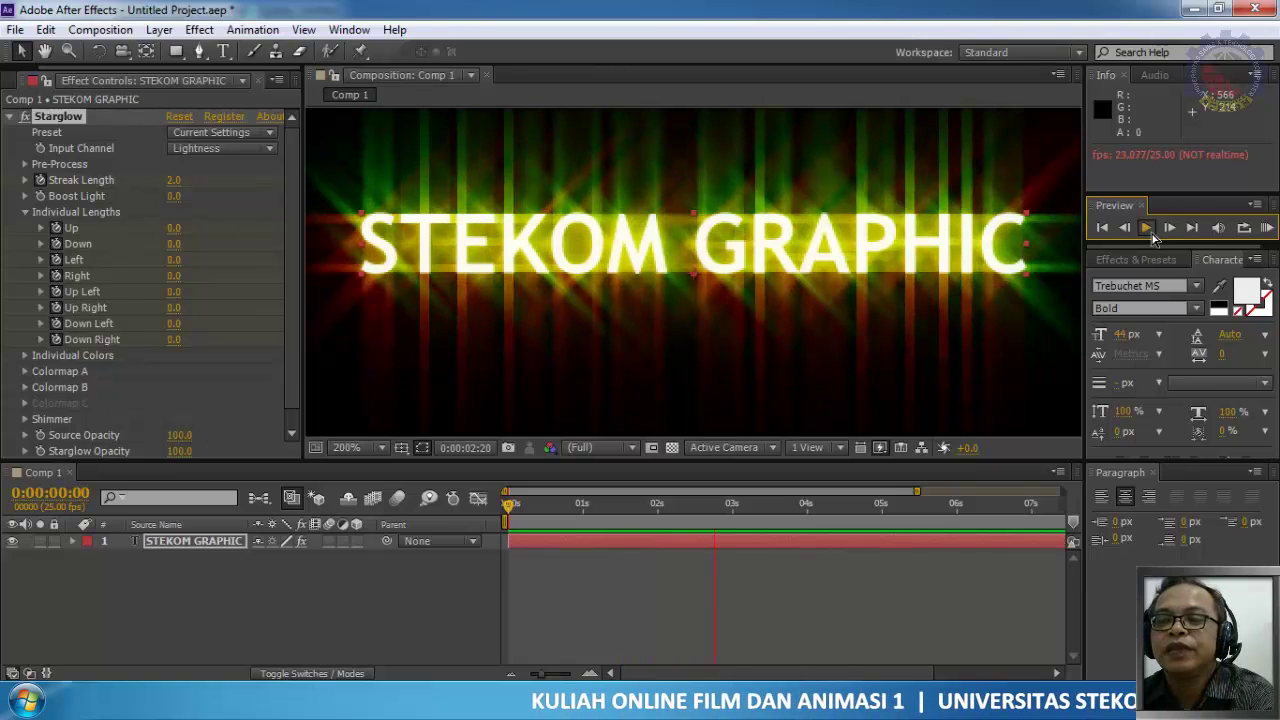
{"action": "left_click", "coordinate": [1148, 229]}
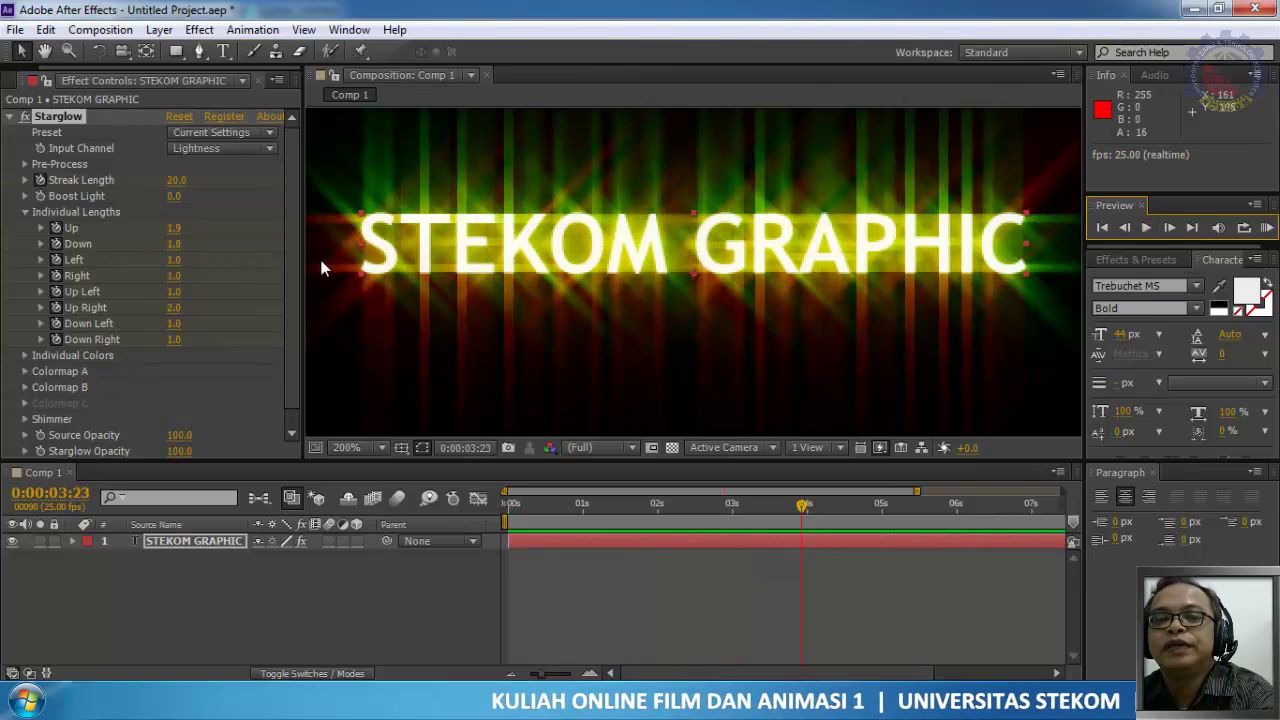
Step: Collapse Individual Lengths and keyframe Starglow Opacity at 0.0 on the first frame
{"action": "left_click", "coordinate": [26, 213]}
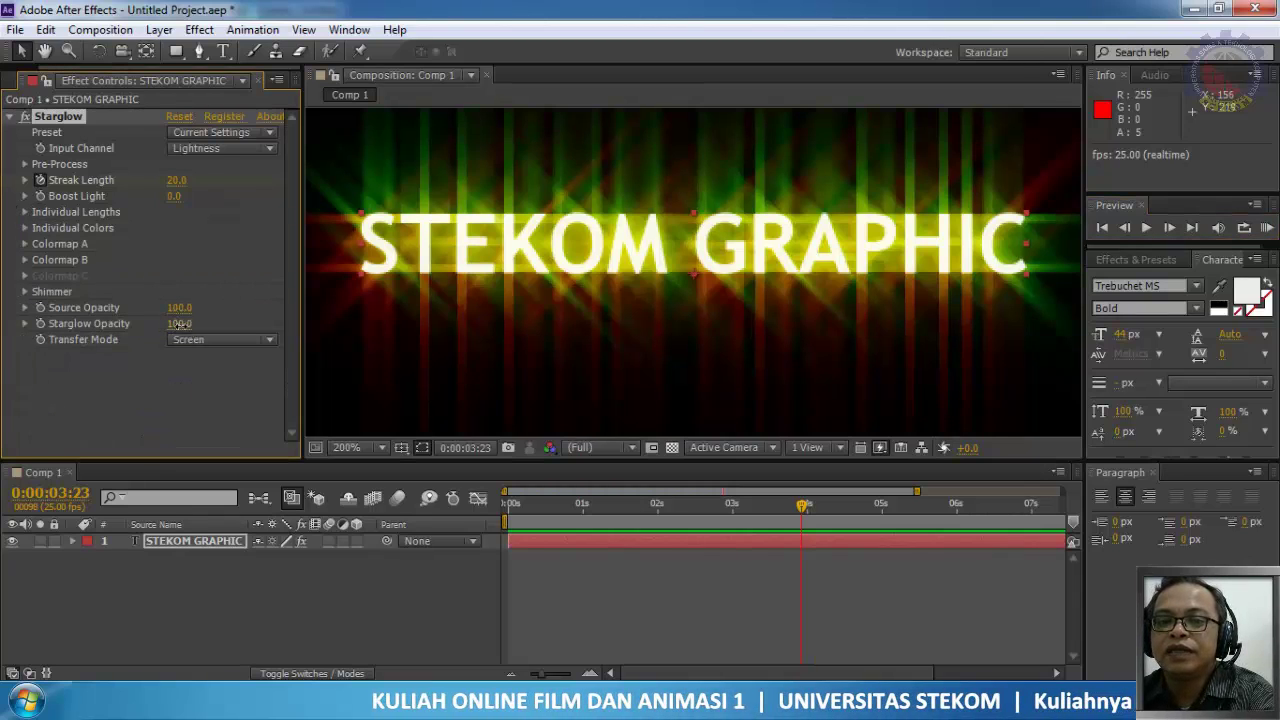
{"action": "left_click_drag", "start_coordinate": [178, 323], "coordinate": [139, 338]}
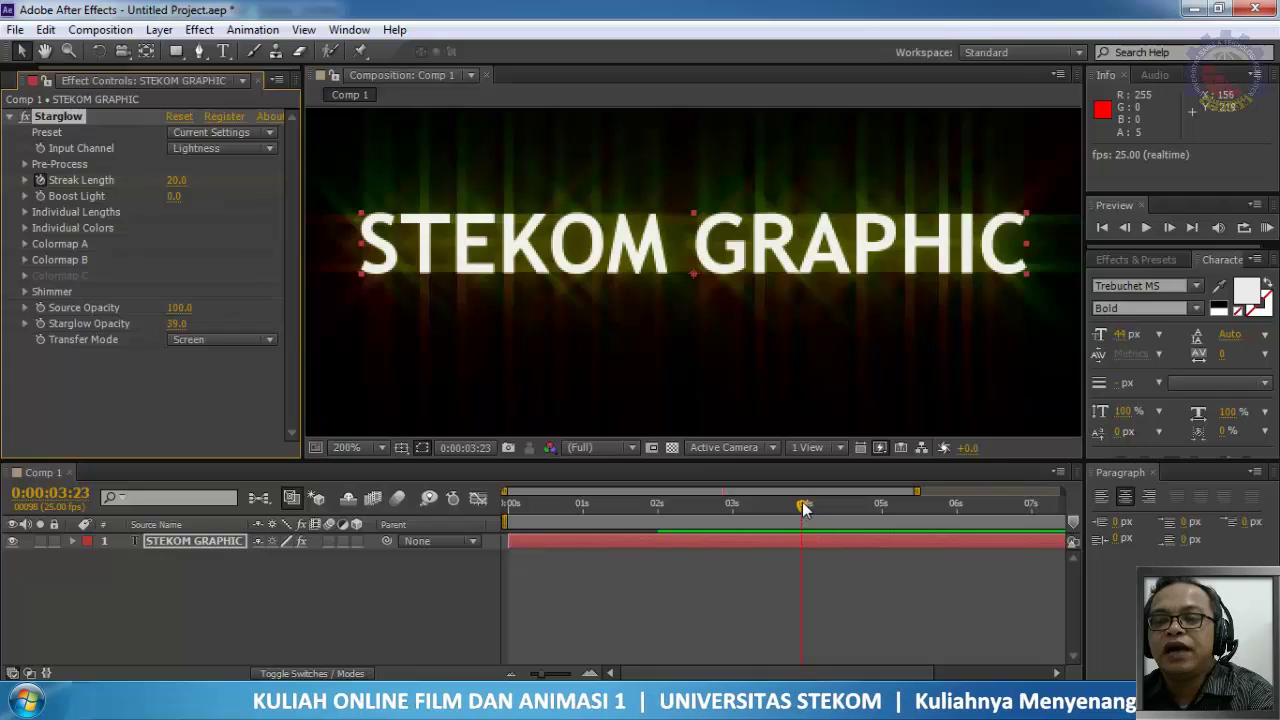
{"action": "key", "text": "Home"}
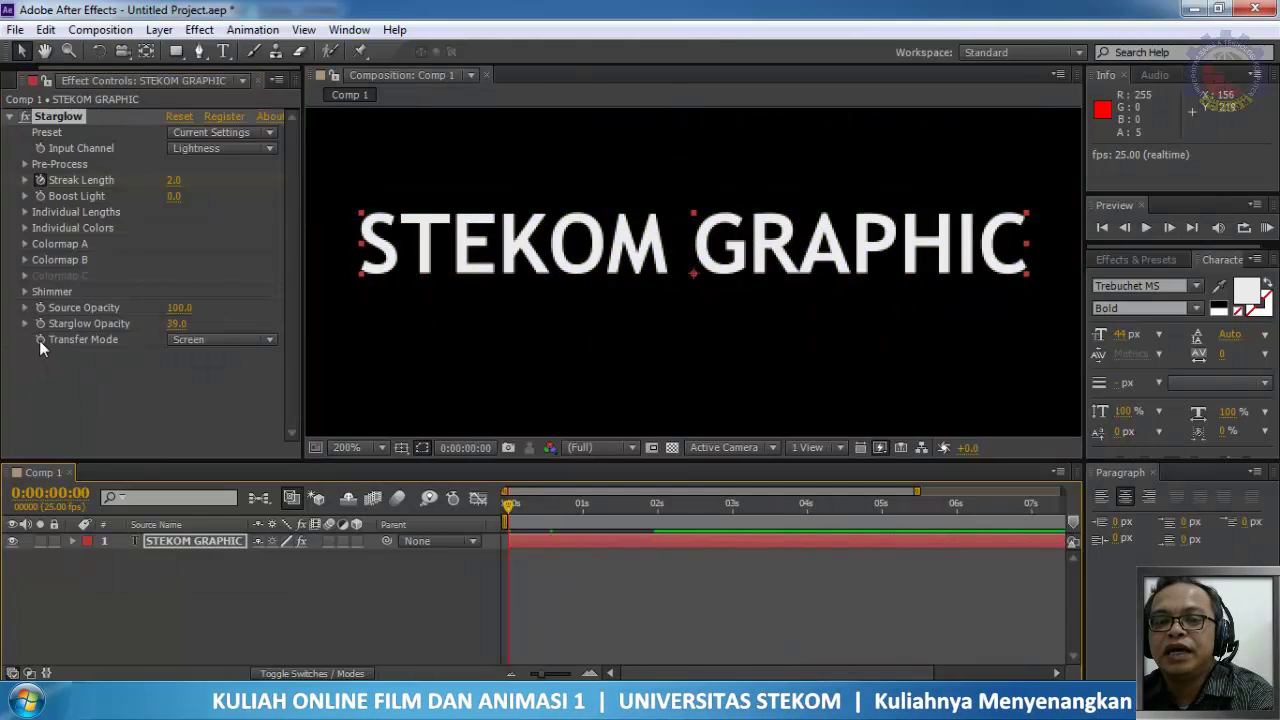
{"action": "left_click", "coordinate": [39, 340]}
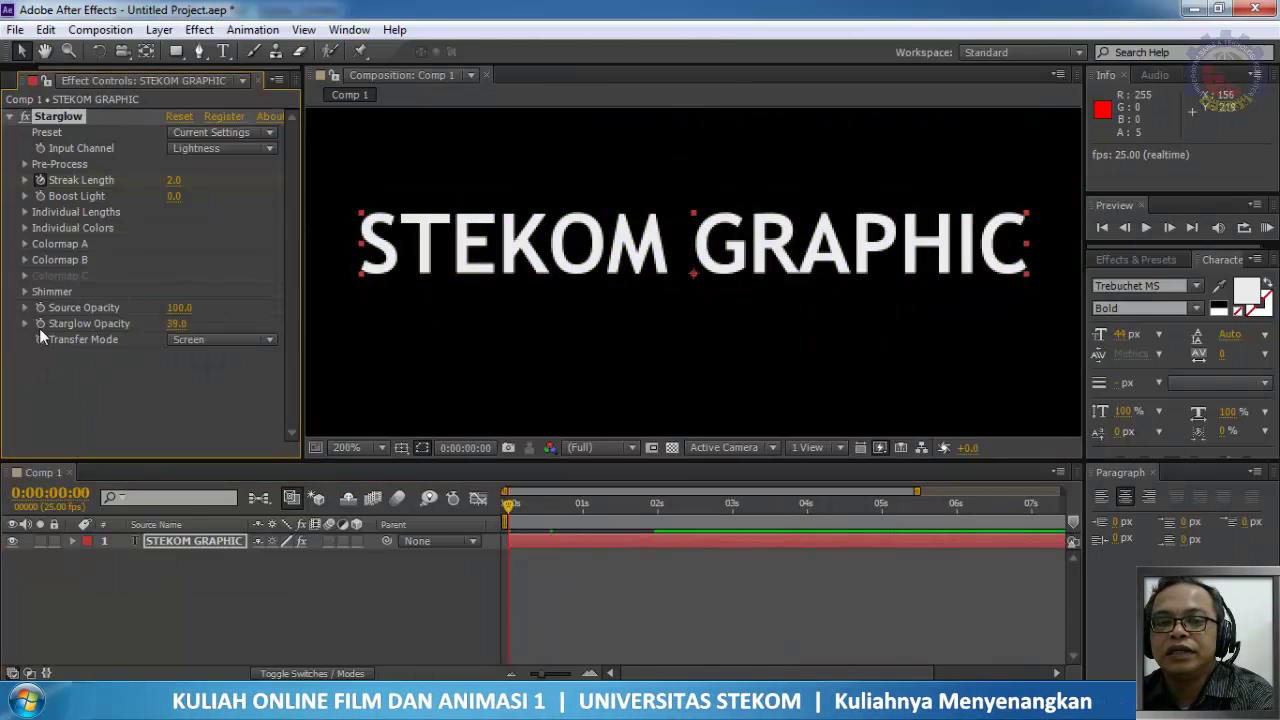
{"action": "left_click_drag", "start_coordinate": [177, 325], "coordinate": [4, 323]}
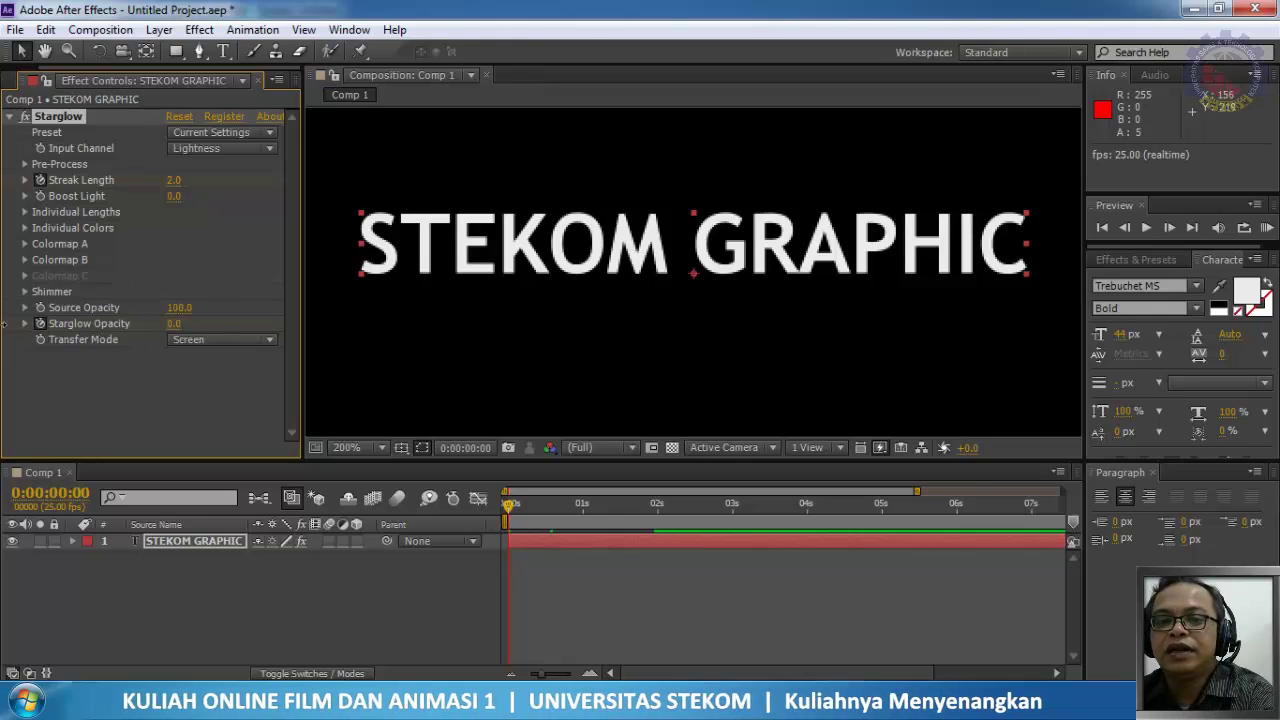
Step: Set Starglow Opacity to 70.0 at 0:00:01:00 to create the second opacity keyframe
{"action": "left_click", "coordinate": [567, 507]}
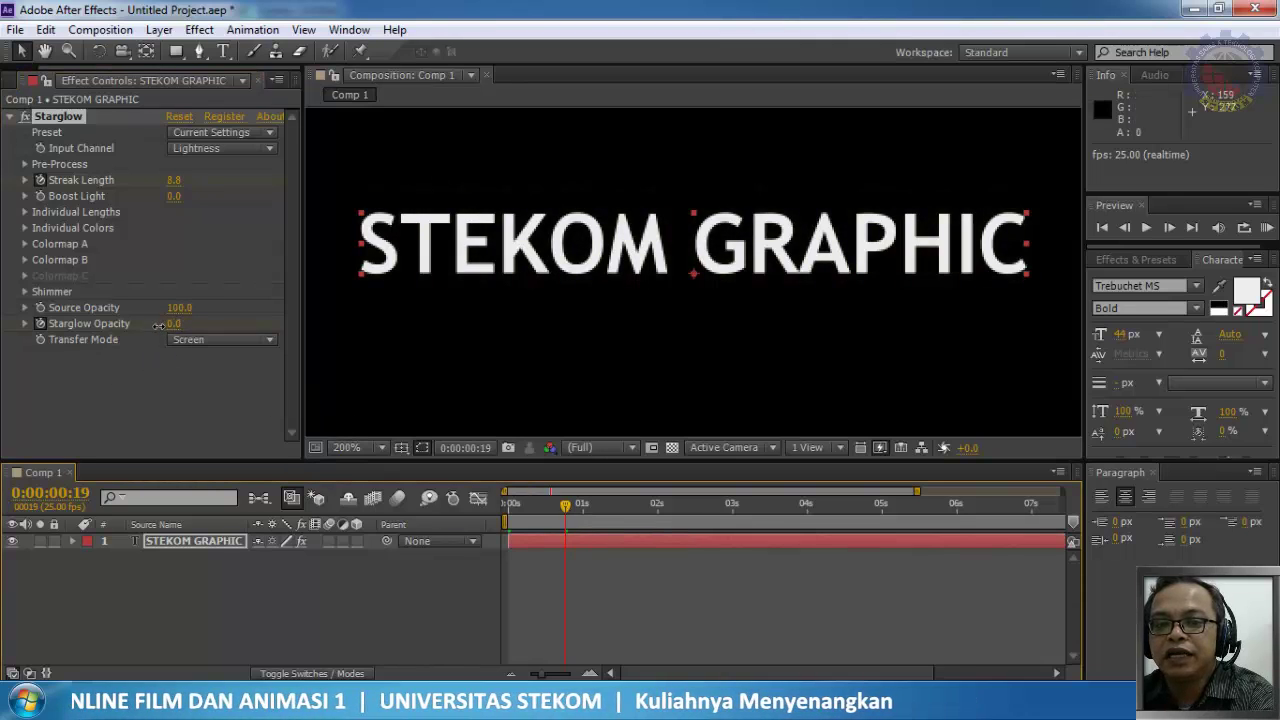
{"action": "left_click", "coordinate": [200, 390]}
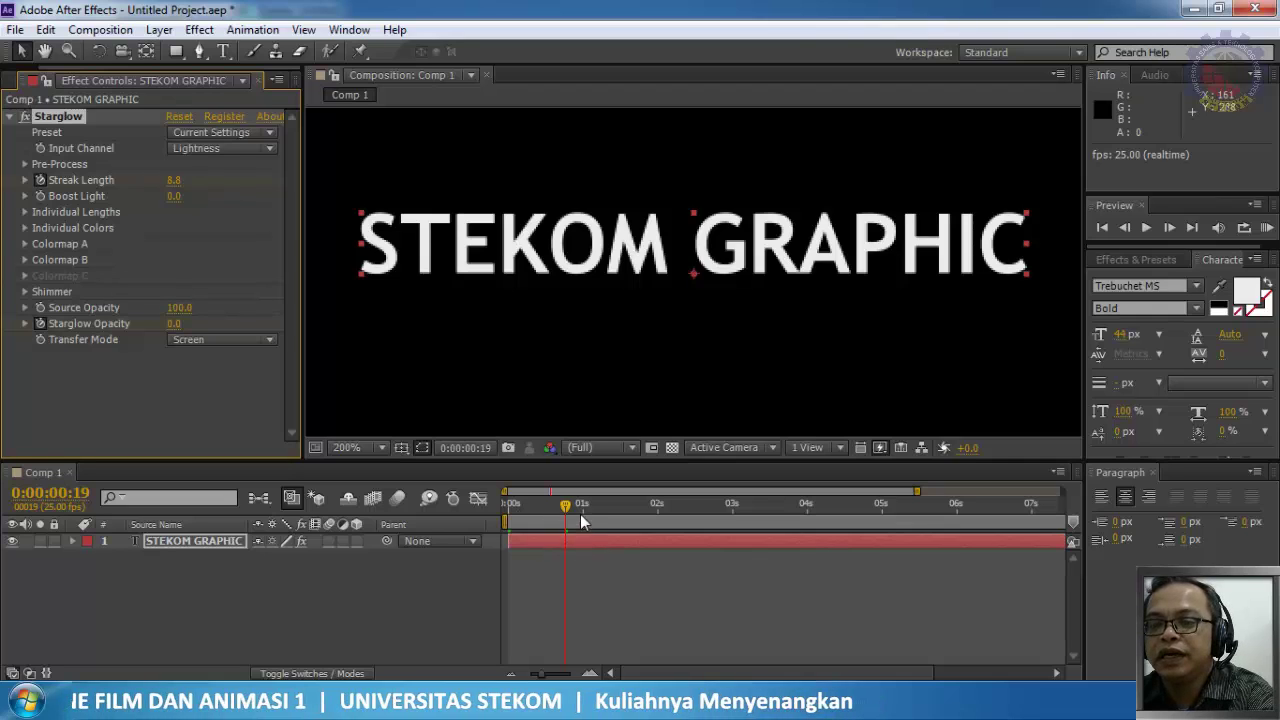
{"action": "left_click_drag", "start_coordinate": [565, 505], "coordinate": [583, 505]}
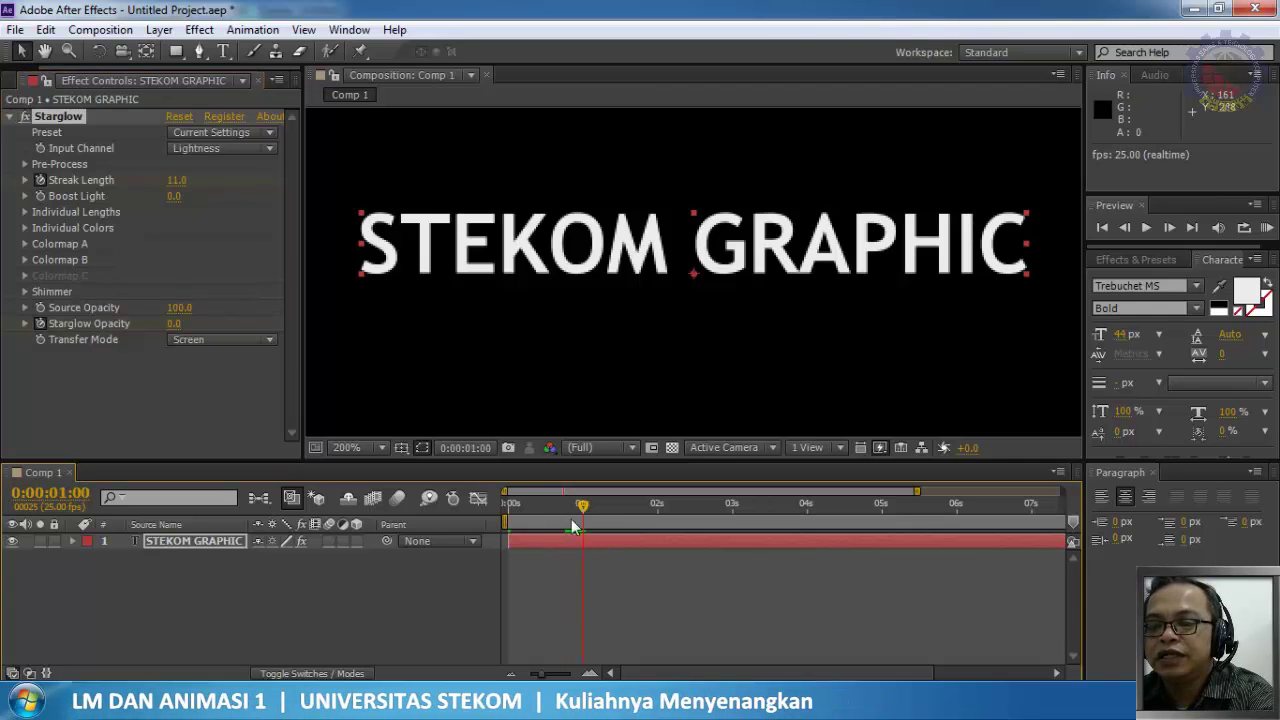
{"action": "left_click_drag", "start_coordinate": [172, 333], "coordinate": [452, 367]}
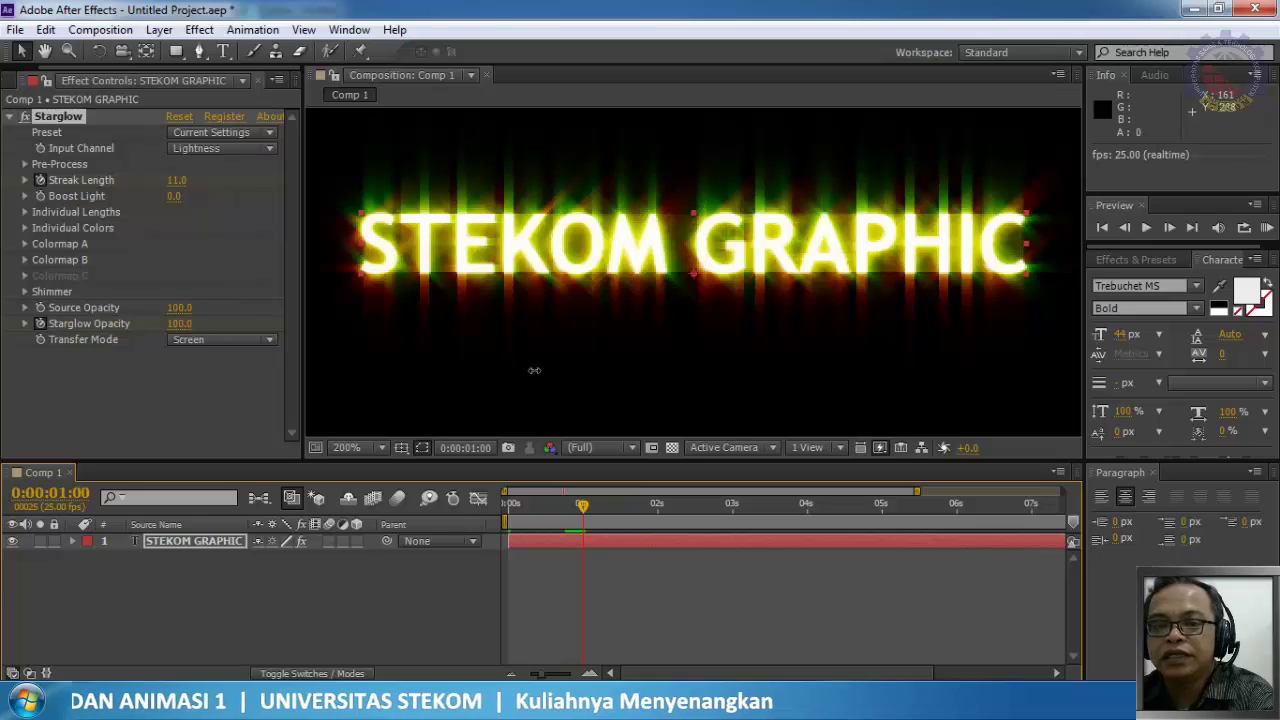
{"action": "mouse_move", "coordinate": [185, 327]}
{"action": "left_mouse_down"}
{"action": "mouse_move", "coordinate": [140, 327]}
{"action": "mouse_move", "coordinate": [172, 325]}
{"action": "left_mouse_up"}
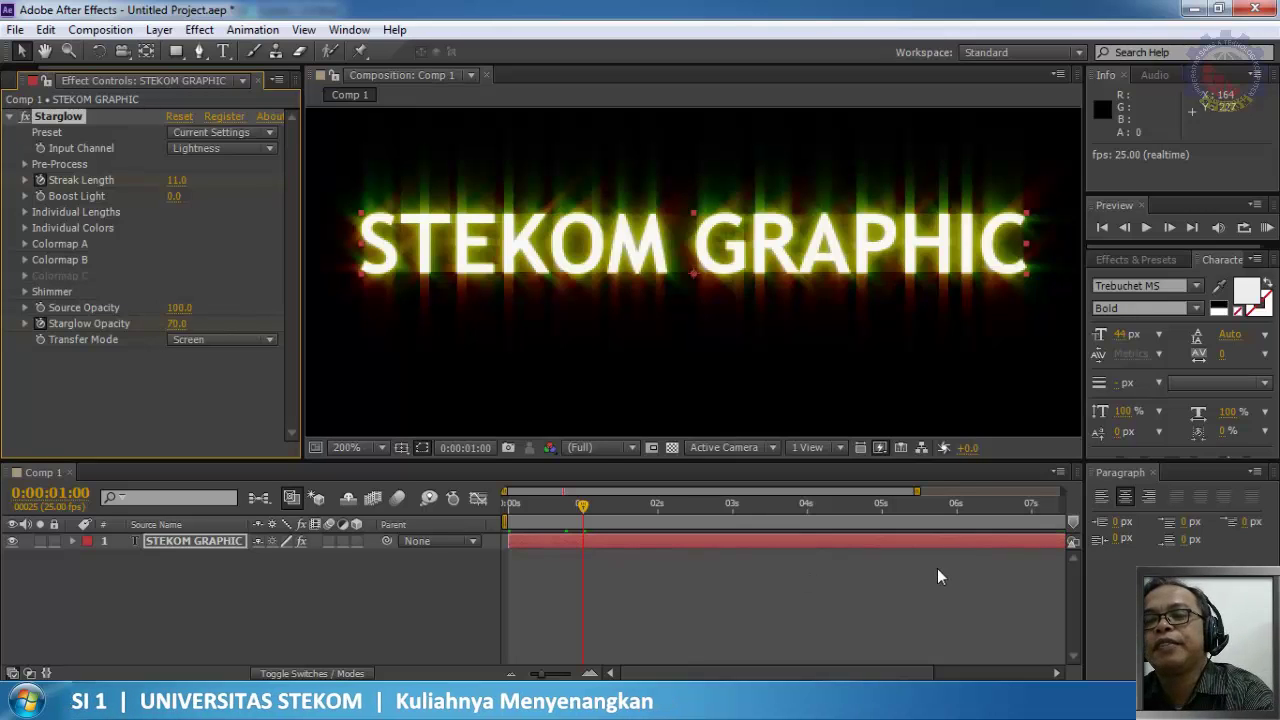
Step: Preview the glow animation from the start, view the composition at 100%, and scrub from the first frame to 0:00:01:03
{"action": "left_click", "coordinate": [512, 504]}
{"action": "left_click", "coordinate": [1148, 232]}
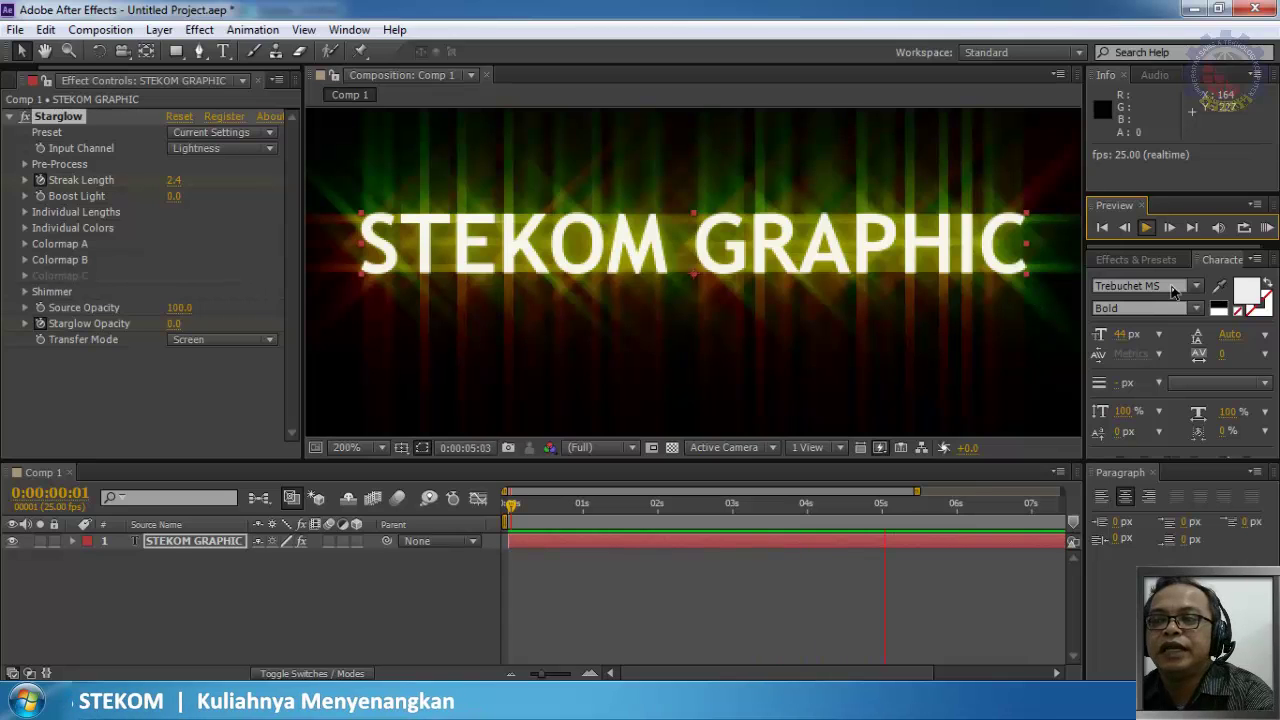
{"action": "left_click", "coordinate": [1146, 228]}
{"action": "scroll", "coordinate": [718, 297], "scroll_direction": "down", "scroll_amount": 4}
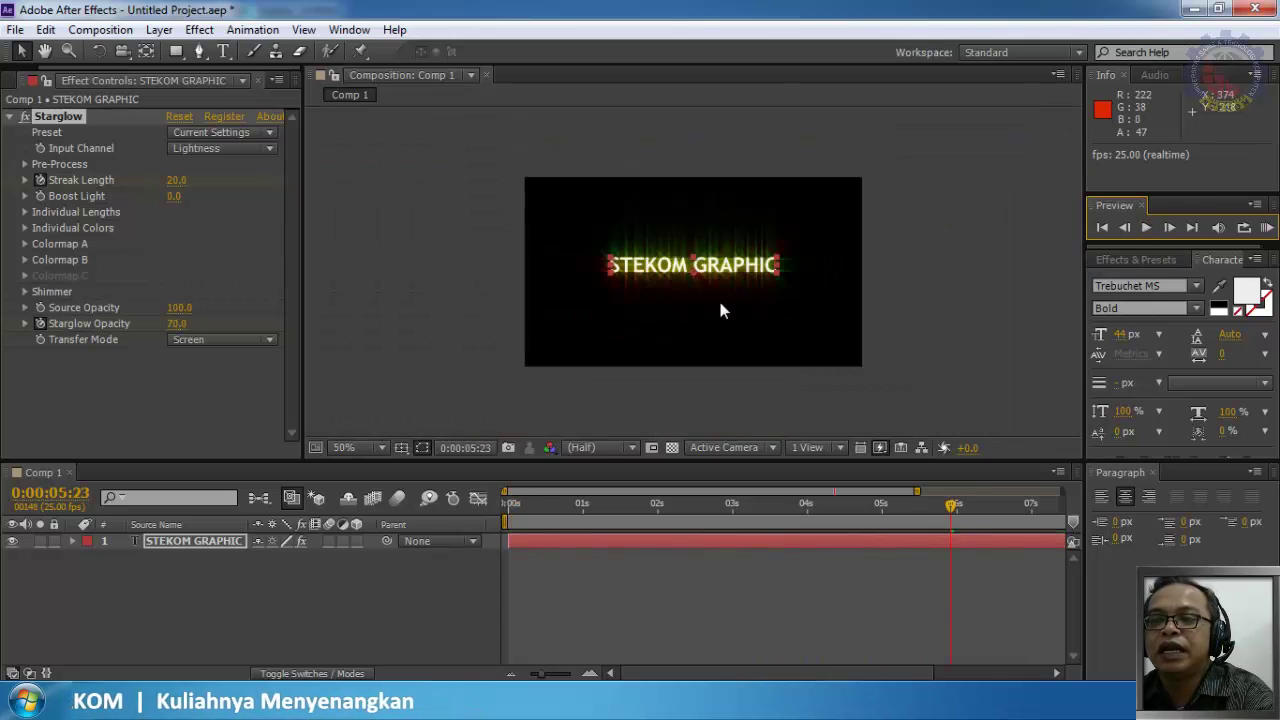
{"action": "scroll", "coordinate": [718, 297], "scroll_direction": "up", "scroll_amount": 2}
{"action": "left_click", "coordinate": [1108, 230]}
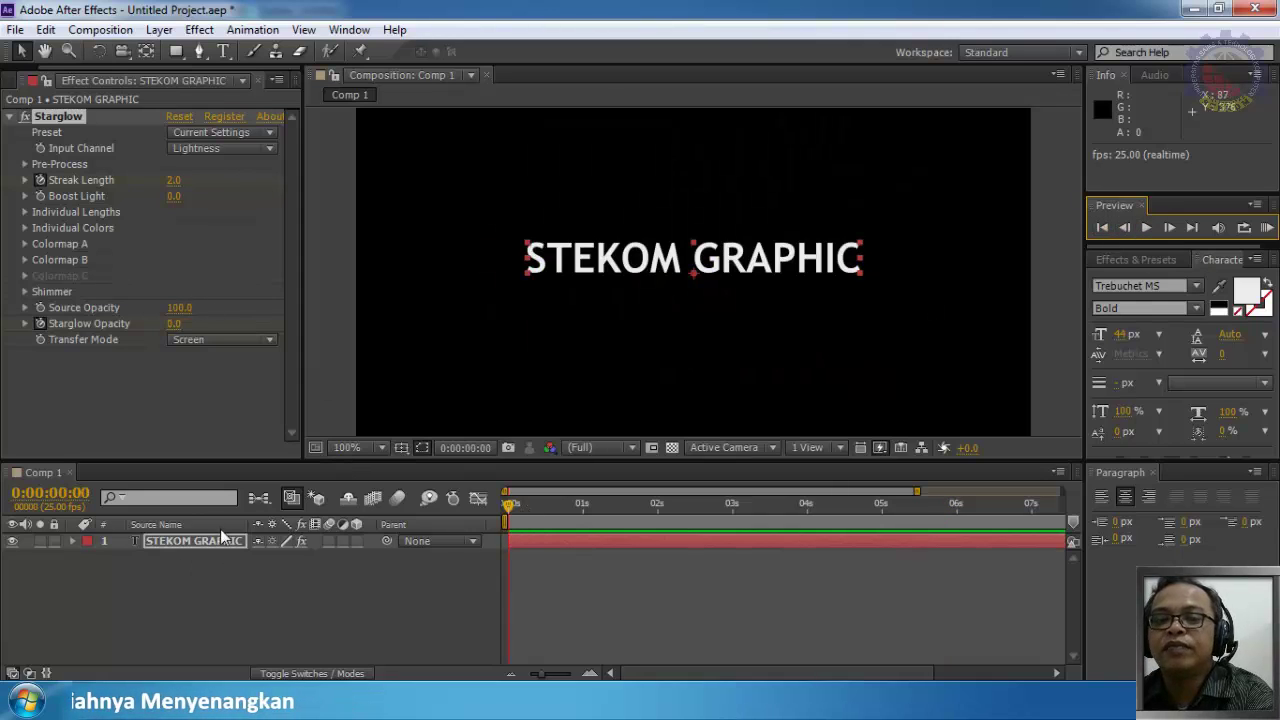
{"action": "left_click_drag", "start_coordinate": [509, 504], "coordinate": [587, 514]}
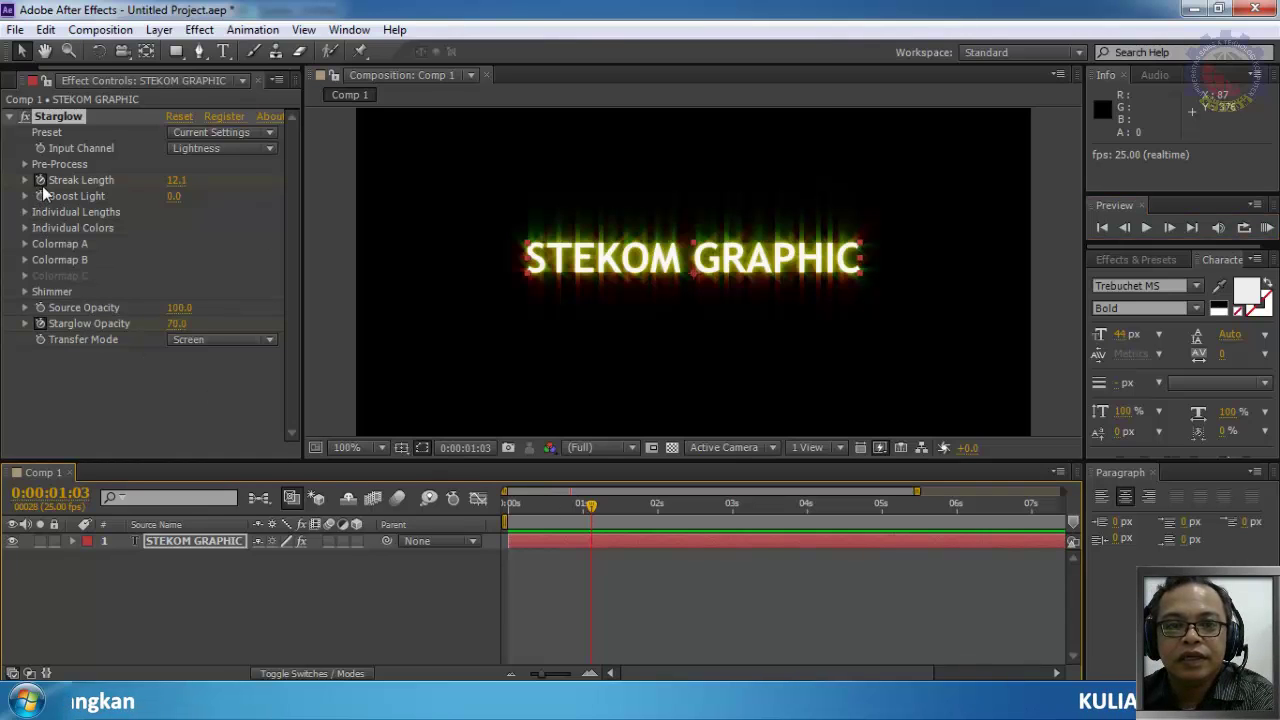
Step: Expand Starglow's Individual Lengths and set Up, Down, Left and Right to 0 at 0:00:01:03
{"action": "left_click", "coordinate": [25, 212]}
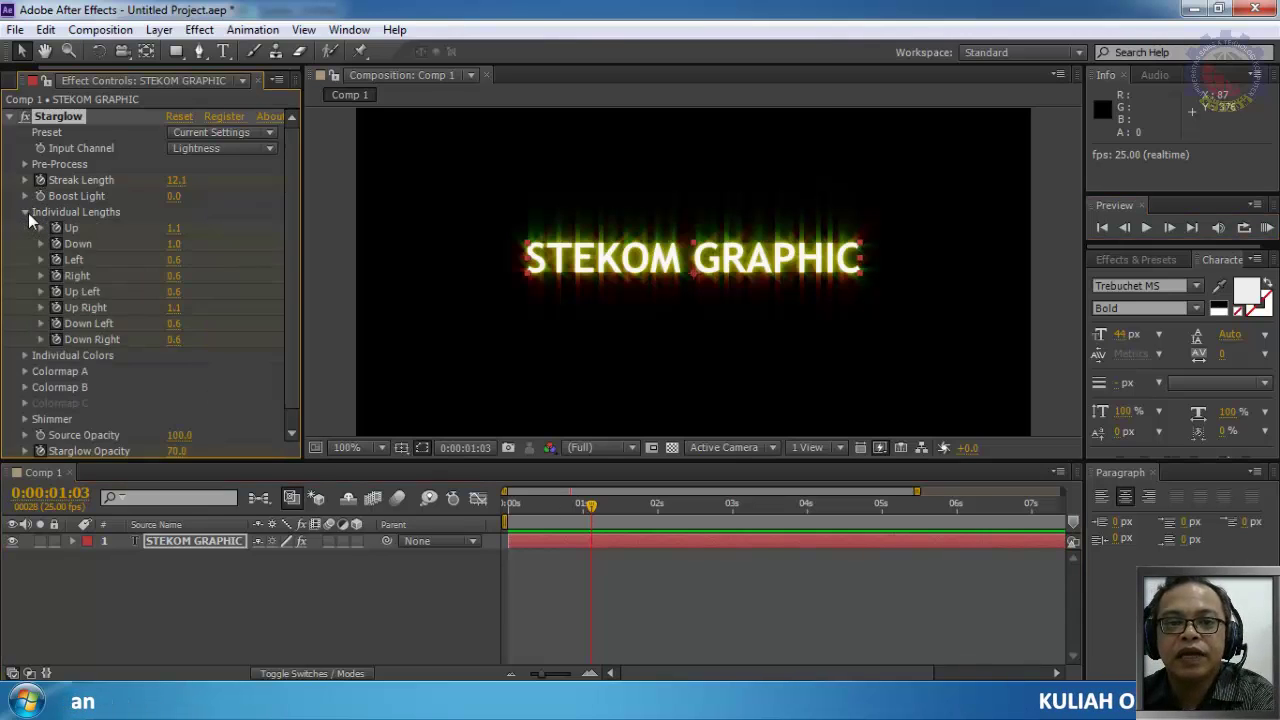
{"action": "left_click", "coordinate": [176, 229]}
{"action": "type", "text": "0"}
{"action": "left_click", "coordinate": [174, 246]}
{"action": "type", "text": "0"}
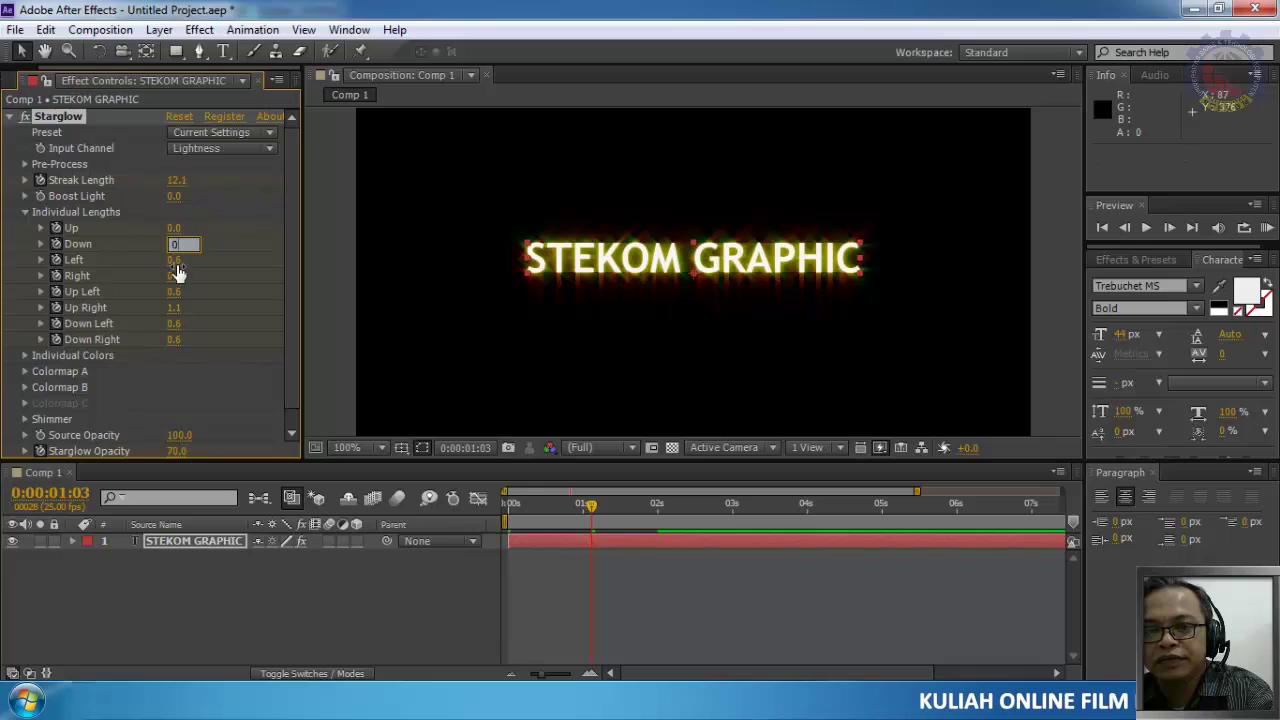
{"action": "left_click", "coordinate": [174, 262]}
{"action": "type", "text": "0"}
{"action": "left_click", "coordinate": [174, 278]}
{"action": "type", "text": "0"}
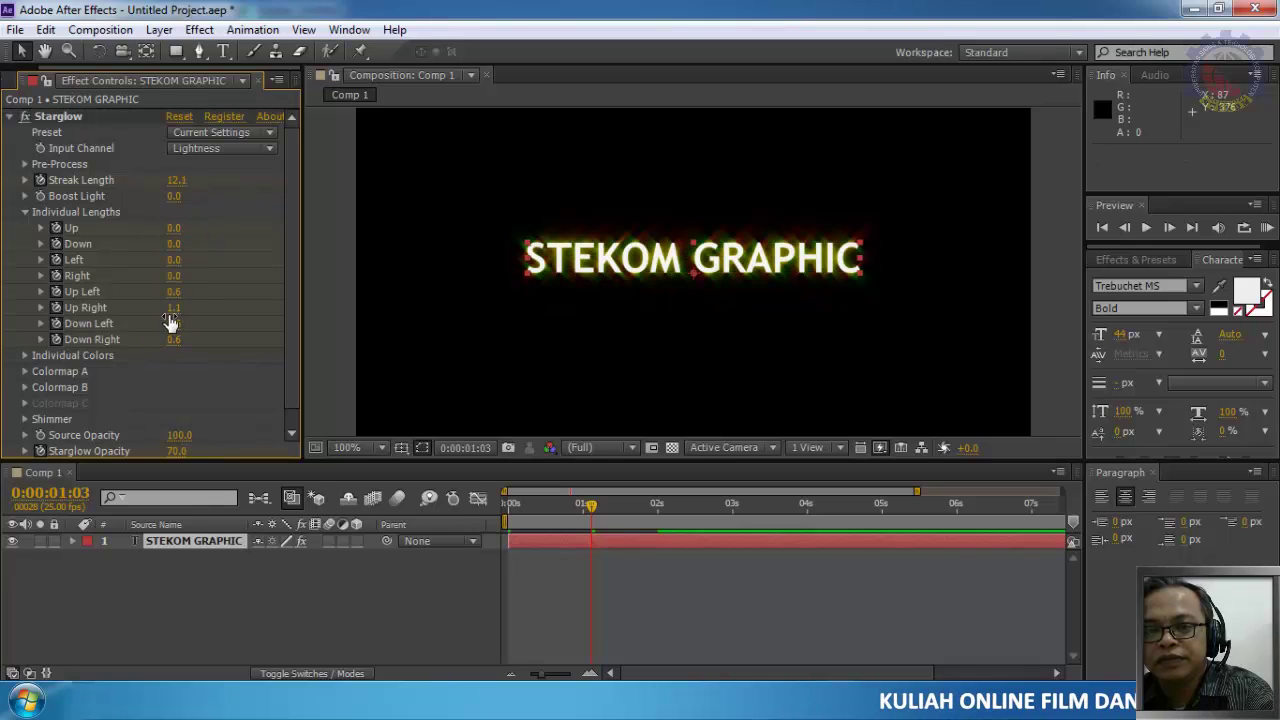
Step: Set the Up Right, Down Left, Down Right and Up Left streak lengths to 0 at 0:00:01:03
{"action": "left_click", "coordinate": [174, 308]}
{"action": "type", "text": "0"}
{"action": "left_click", "coordinate": [174, 324]}
{"action": "type", "text": "0"}
{"action": "left_click", "coordinate": [174, 340]}
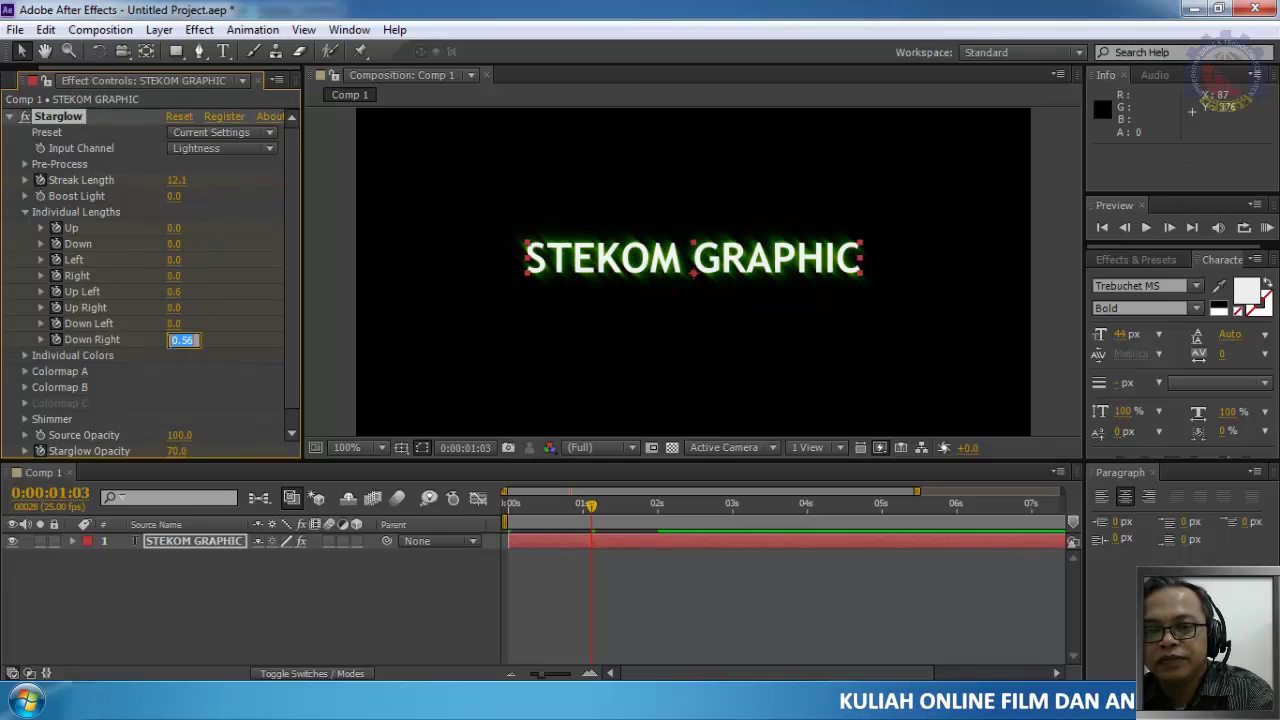
{"action": "type", "text": "0"}
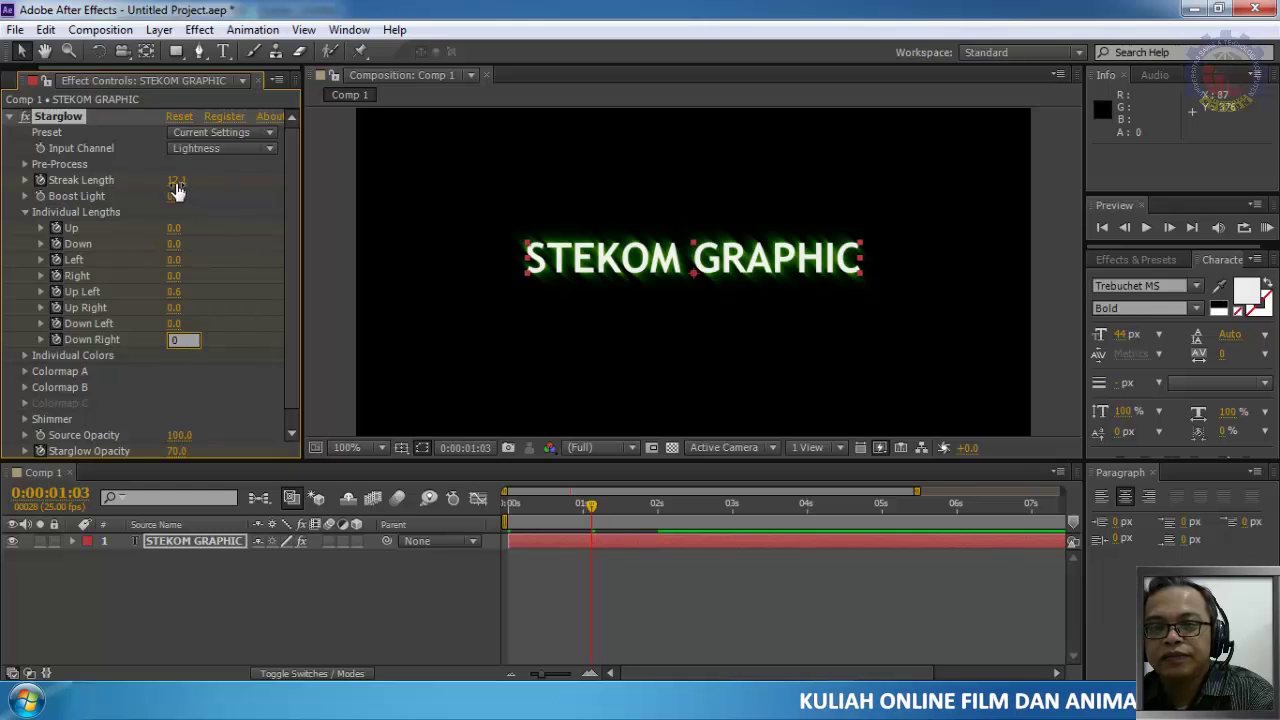
{"action": "key", "text": "Return"}
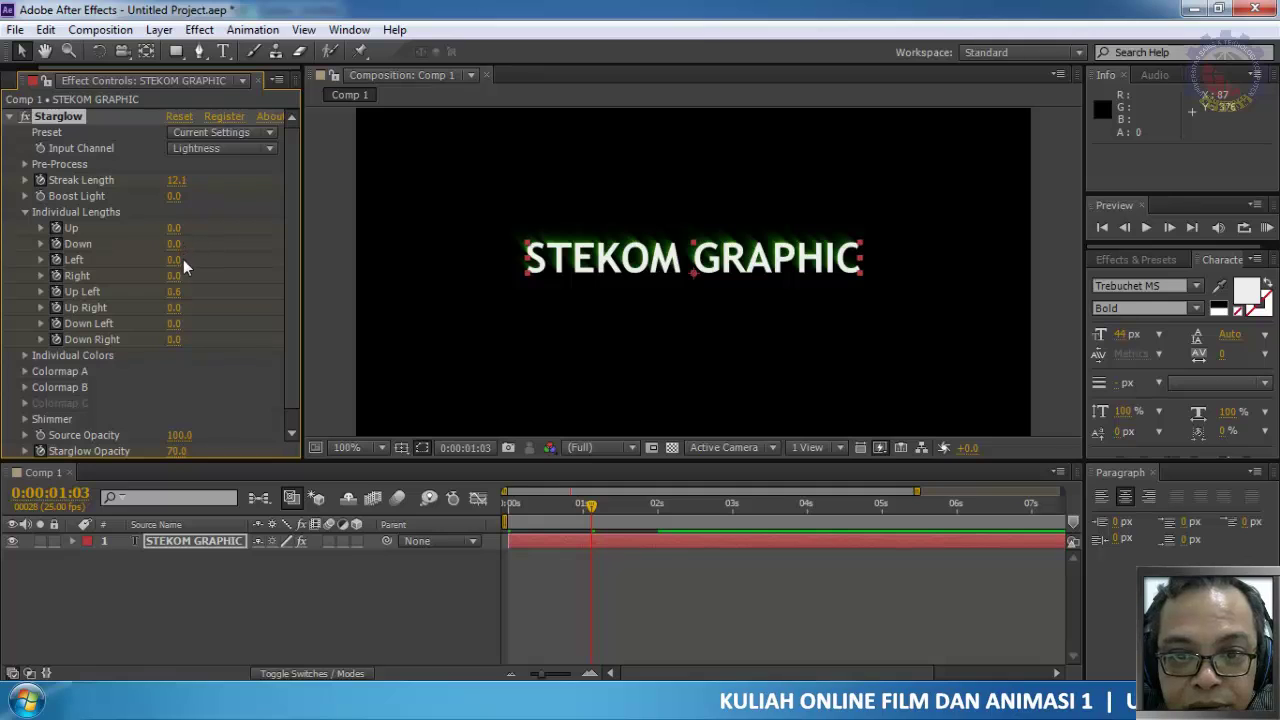
{"action": "left_click", "coordinate": [177, 292]}
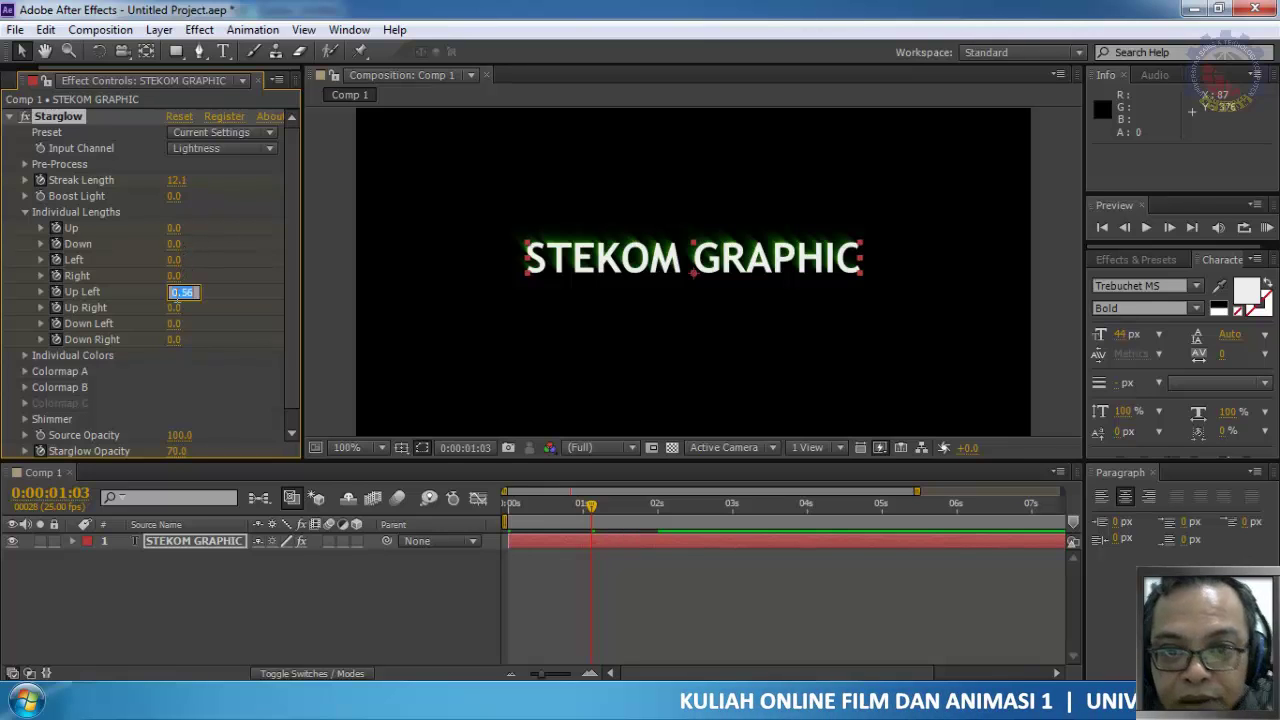
{"action": "type", "text": "0"}
{"action": "key", "text": "Return"}
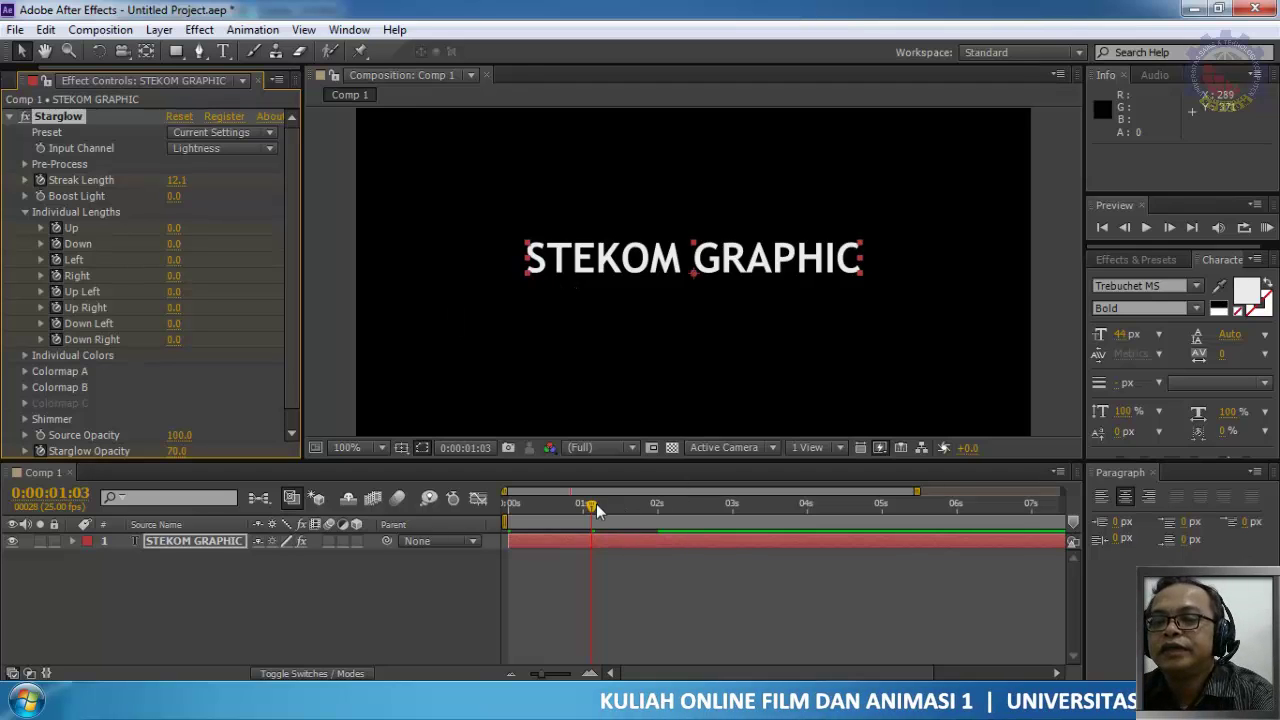
Step: Move the current time to 0:00:01:16 and remove the Starglow effect from the STEKOM GRAPHIC layer
{"action": "left_click_drag", "start_coordinate": [589, 507], "coordinate": [631, 573]}
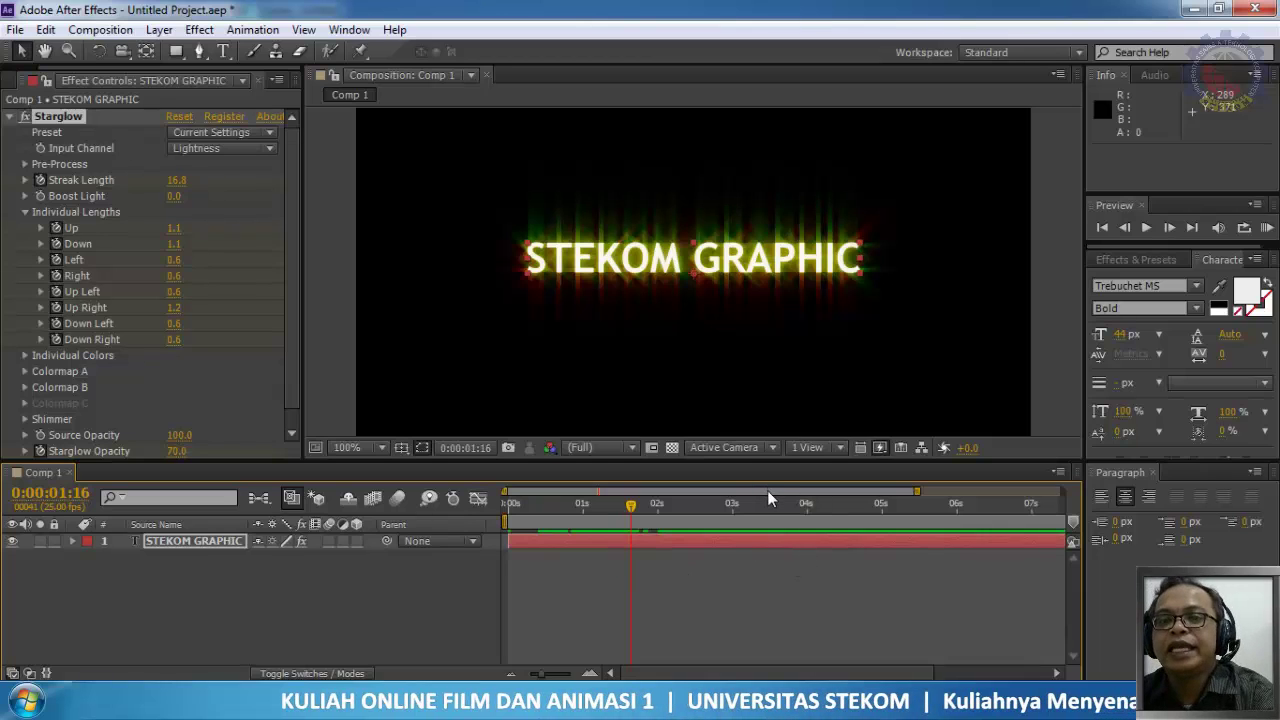
{"action": "left_click", "coordinate": [25, 210]}
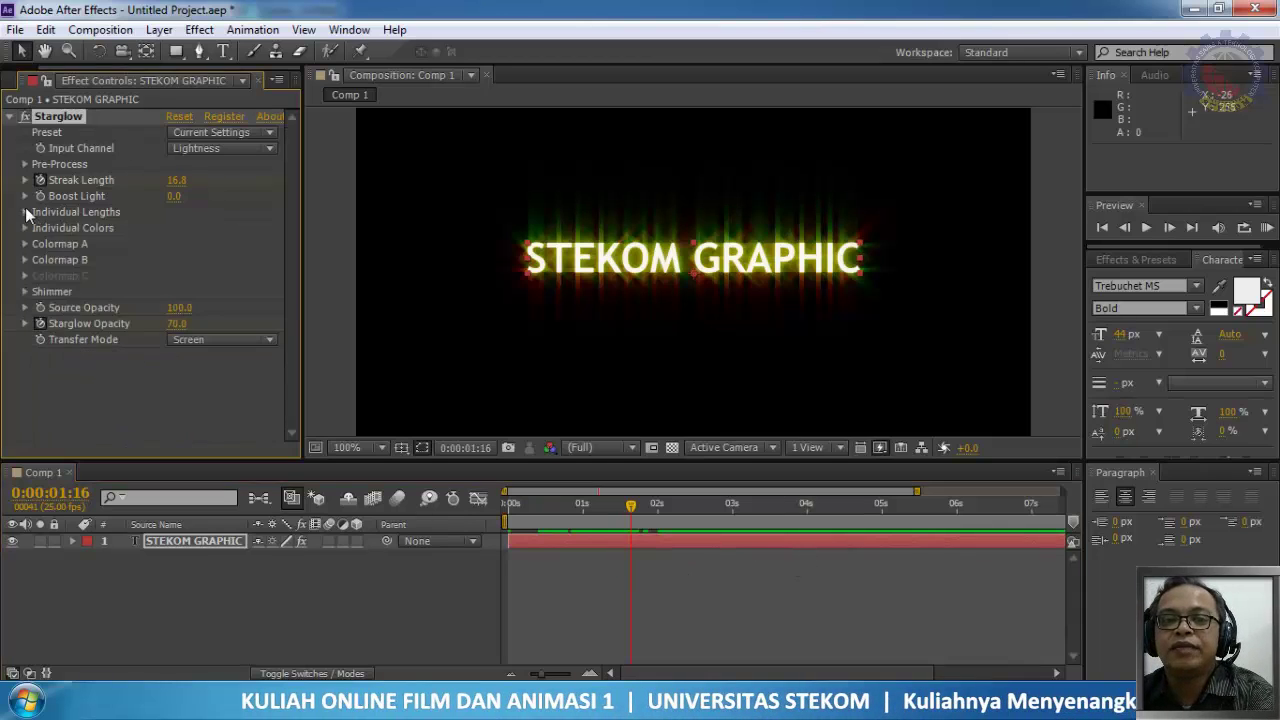
{"action": "left_click", "coordinate": [25, 194]}
{"action": "left_click", "coordinate": [25, 180]}
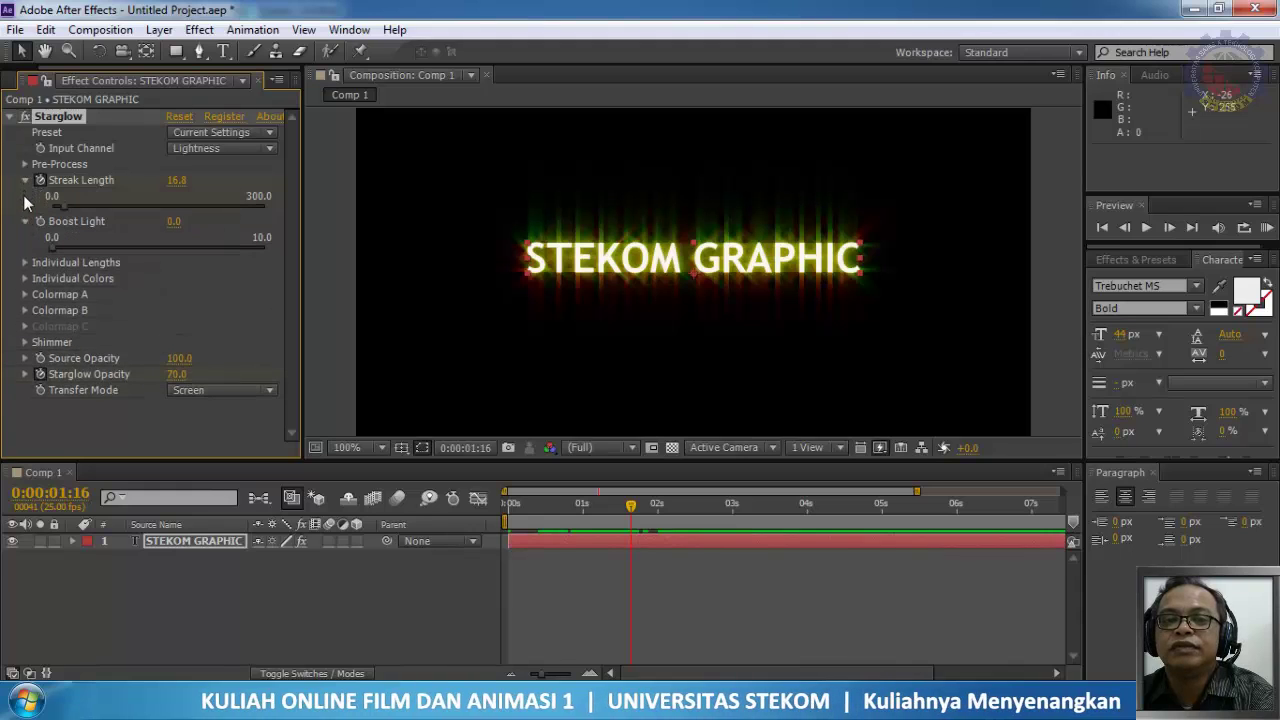
{"action": "left_click", "coordinate": [25, 221]}
{"action": "left_click", "coordinate": [25, 180]}
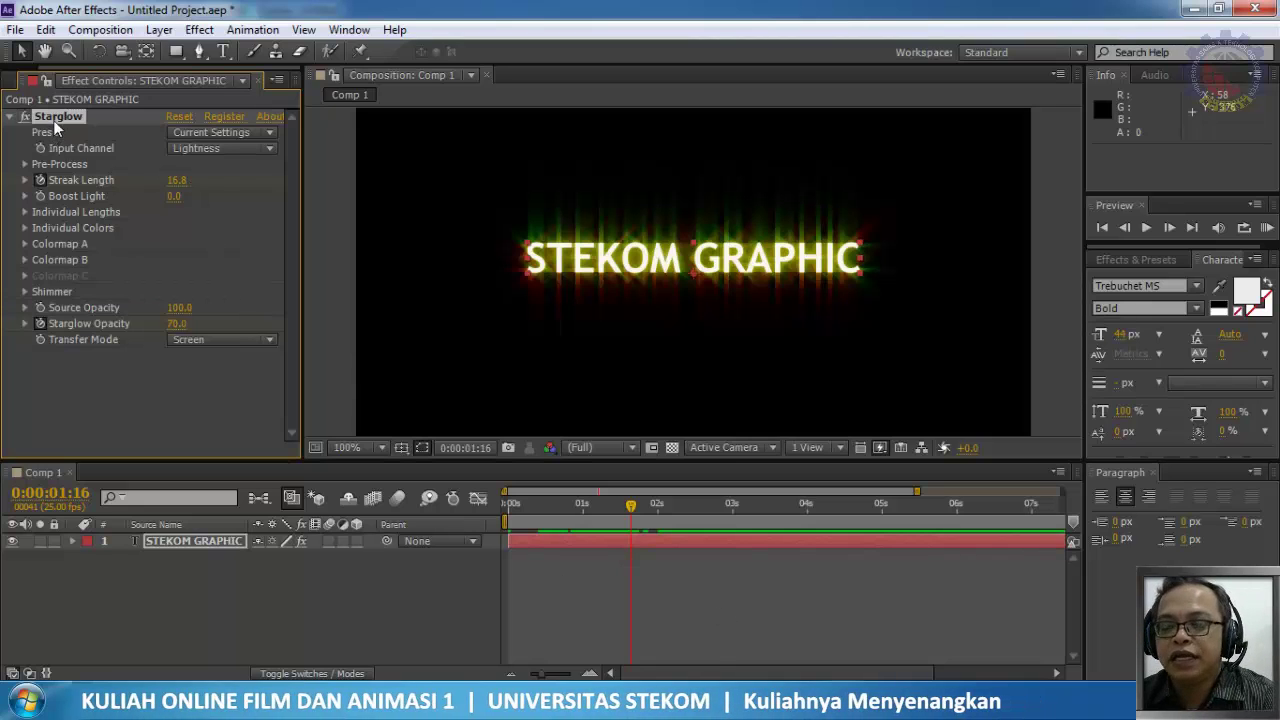
{"action": "key", "text": "Delete"}
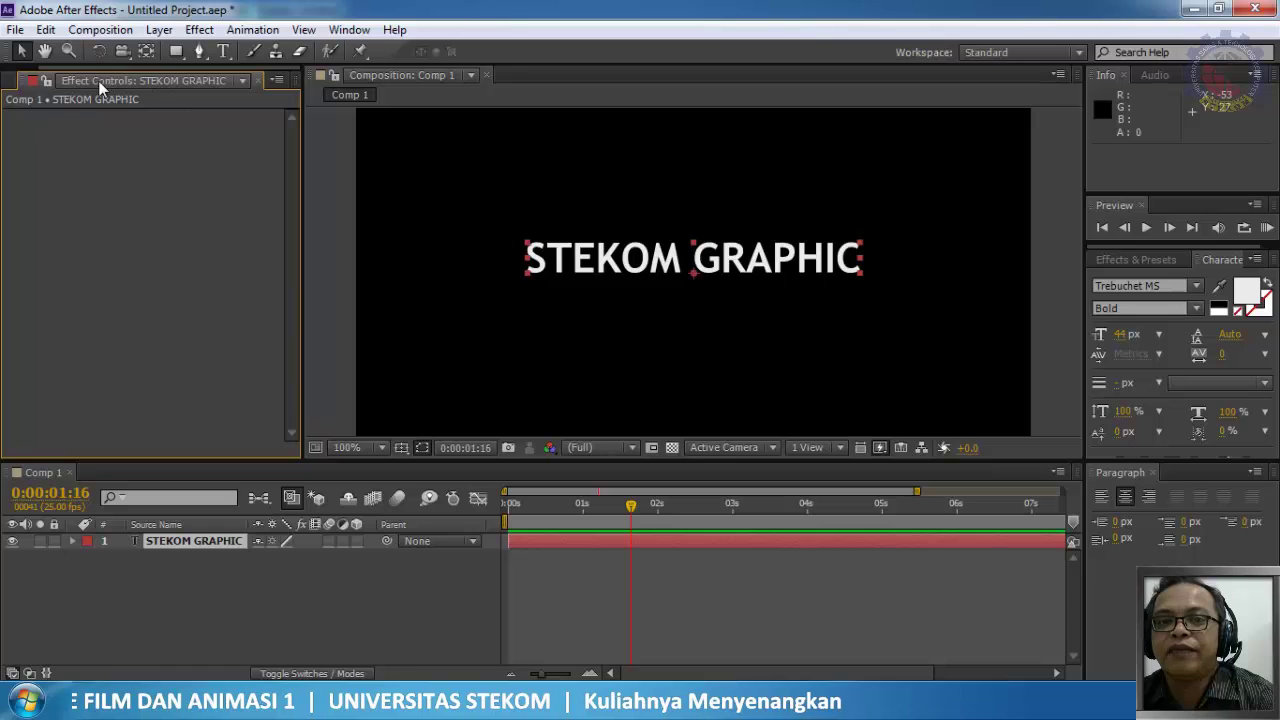
{"action": "right_click", "coordinate": [119, 211]}
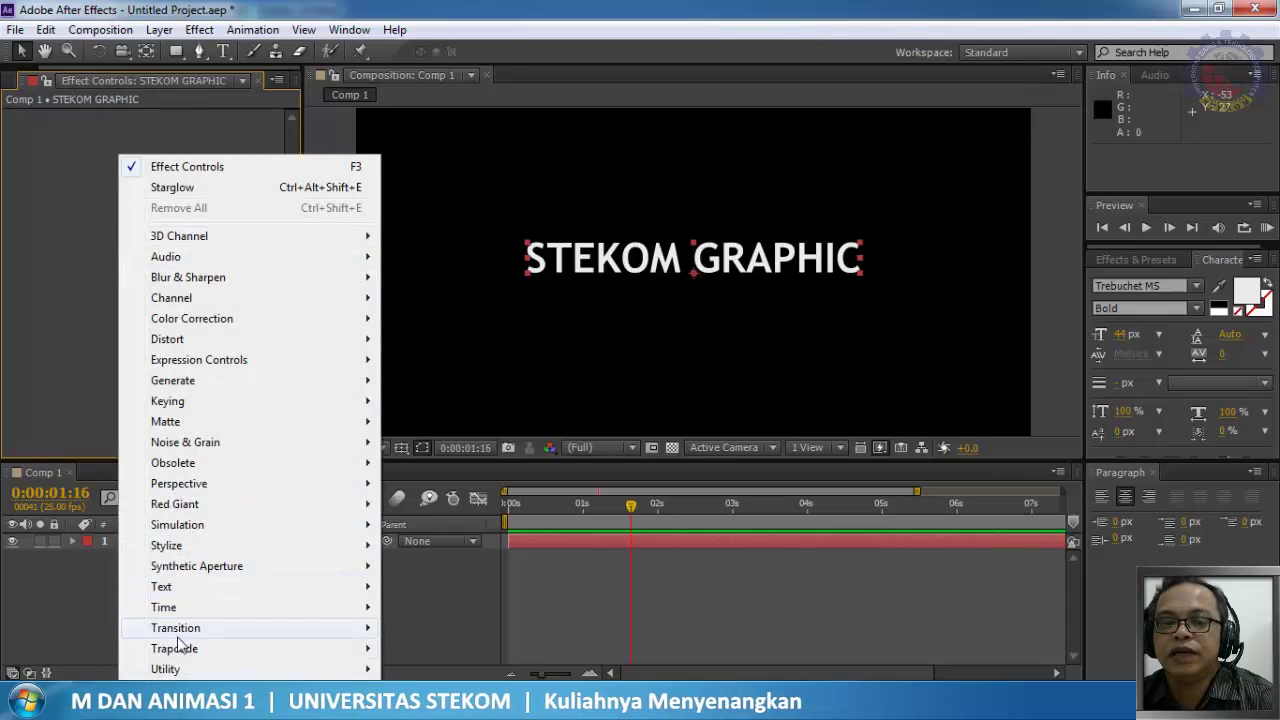
{"action": "mouse_move", "coordinate": [183, 650]}
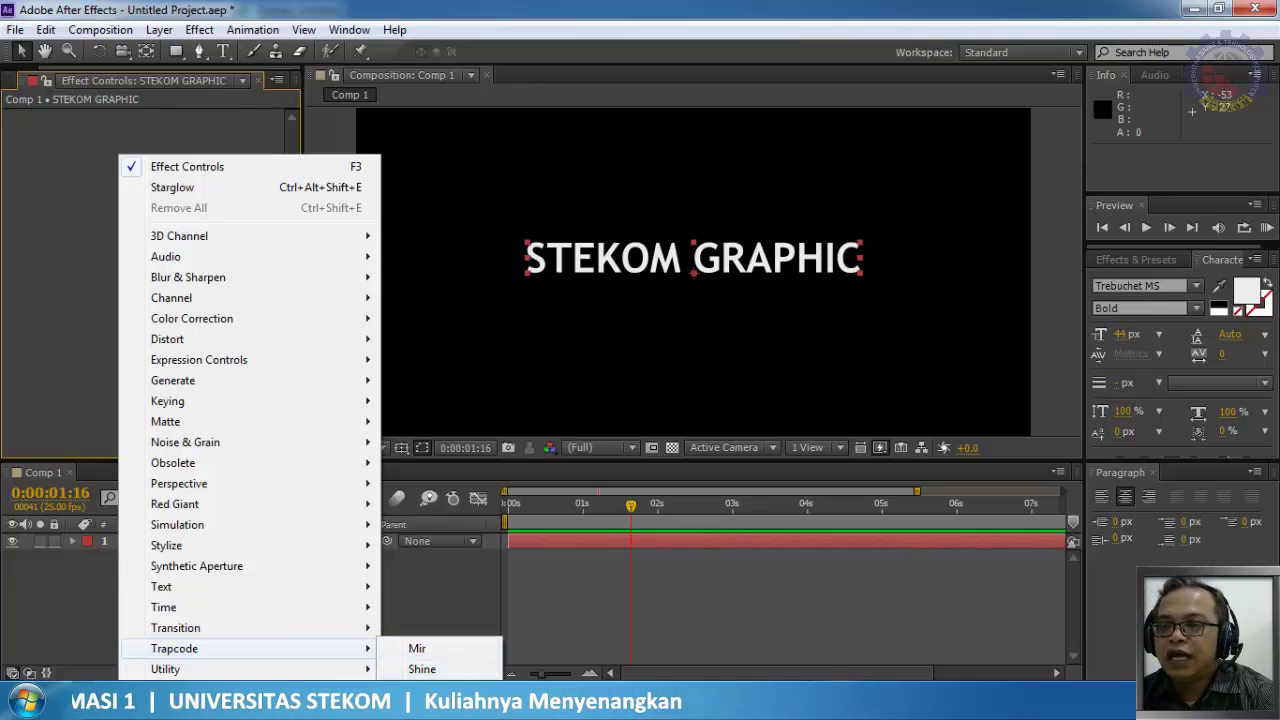
{"action": "left_click", "coordinate": [47, 320]}
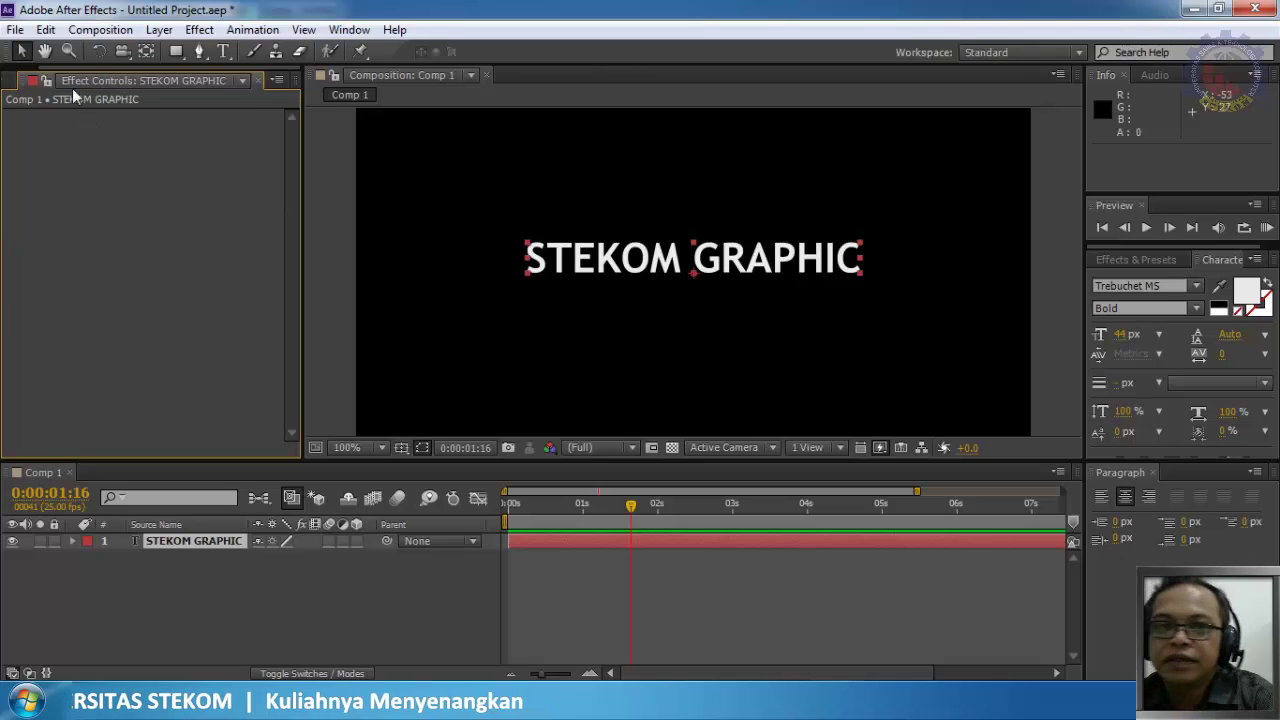
{"action": "left_click", "coordinate": [15, 30]}
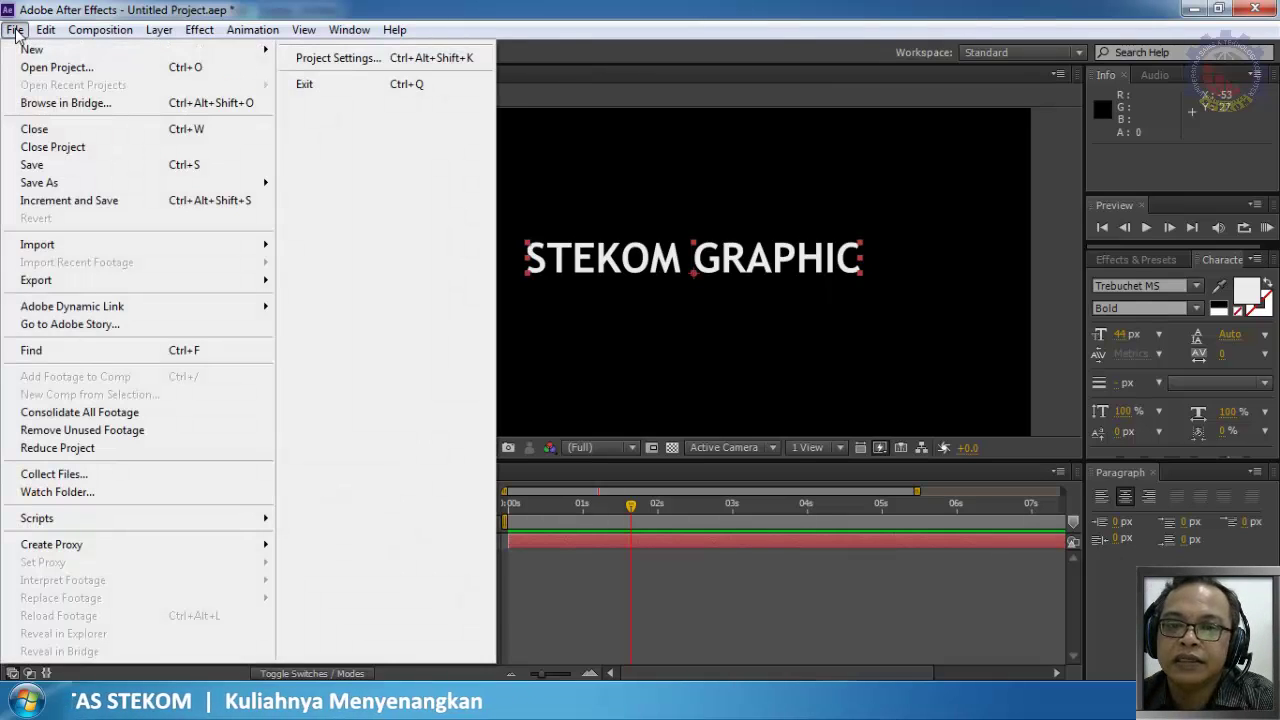
{"action": "left_click", "coordinate": [27, 31]}
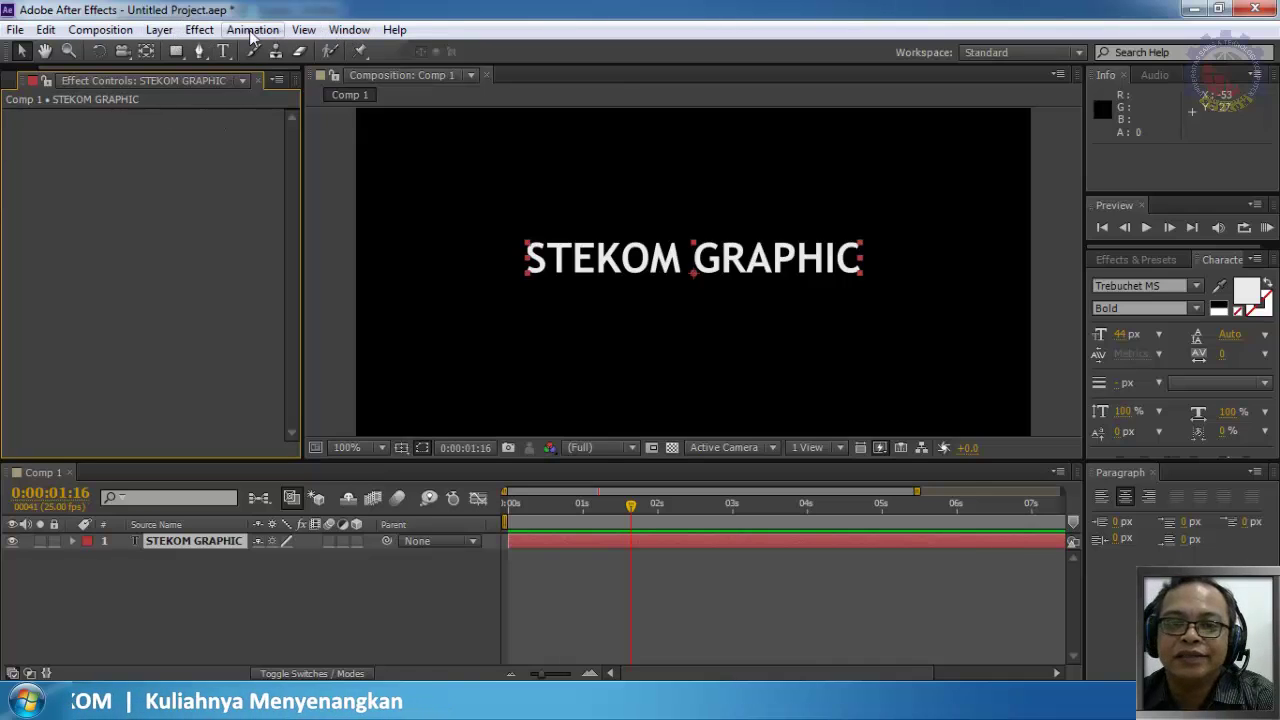
Step: Apply the Trapcode Shine effect to the STEKOM GRAPHIC layer and return to the first frame
{"action": "left_click", "coordinate": [199, 31]}
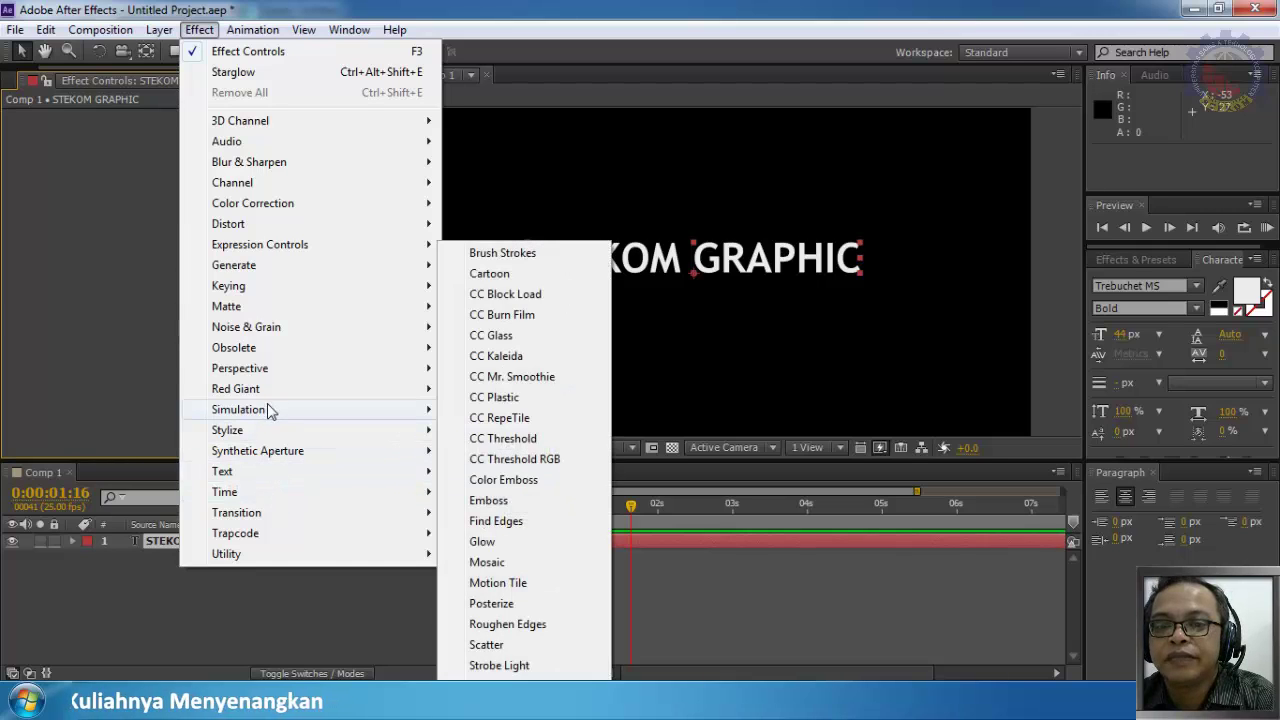
{"action": "mouse_move", "coordinate": [251, 533]}
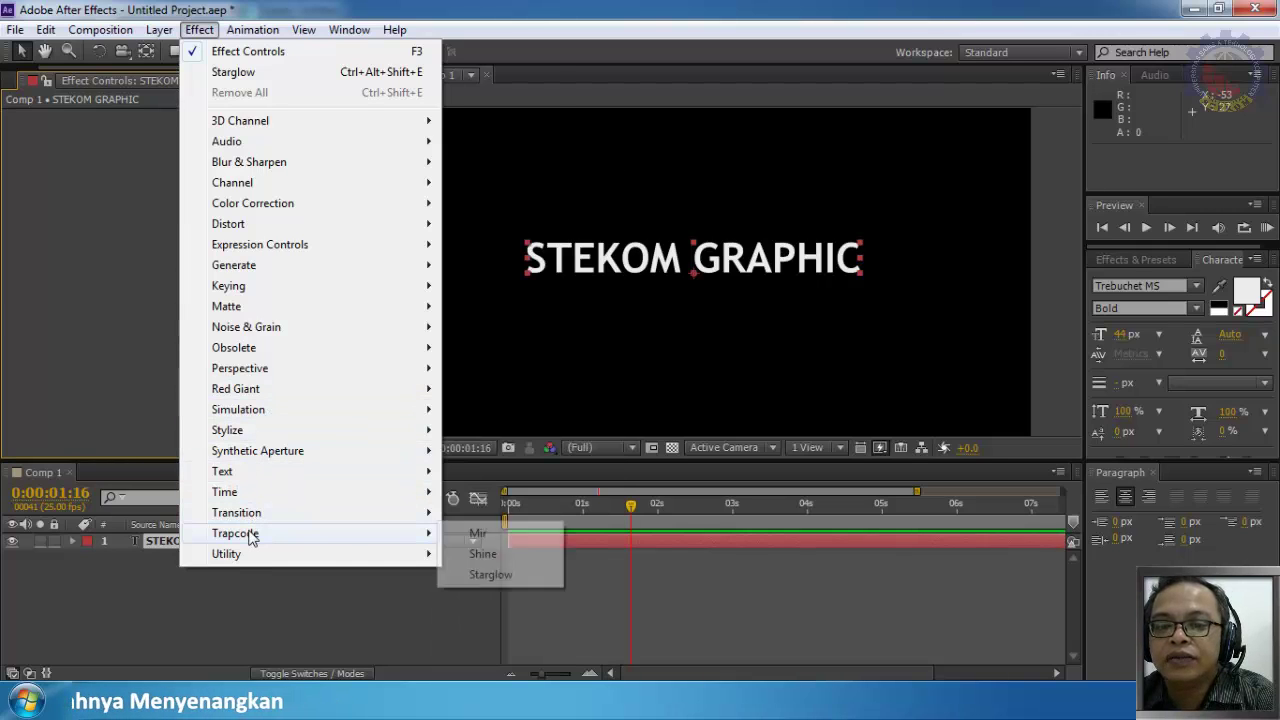
{"action": "left_click", "coordinate": [485, 555]}
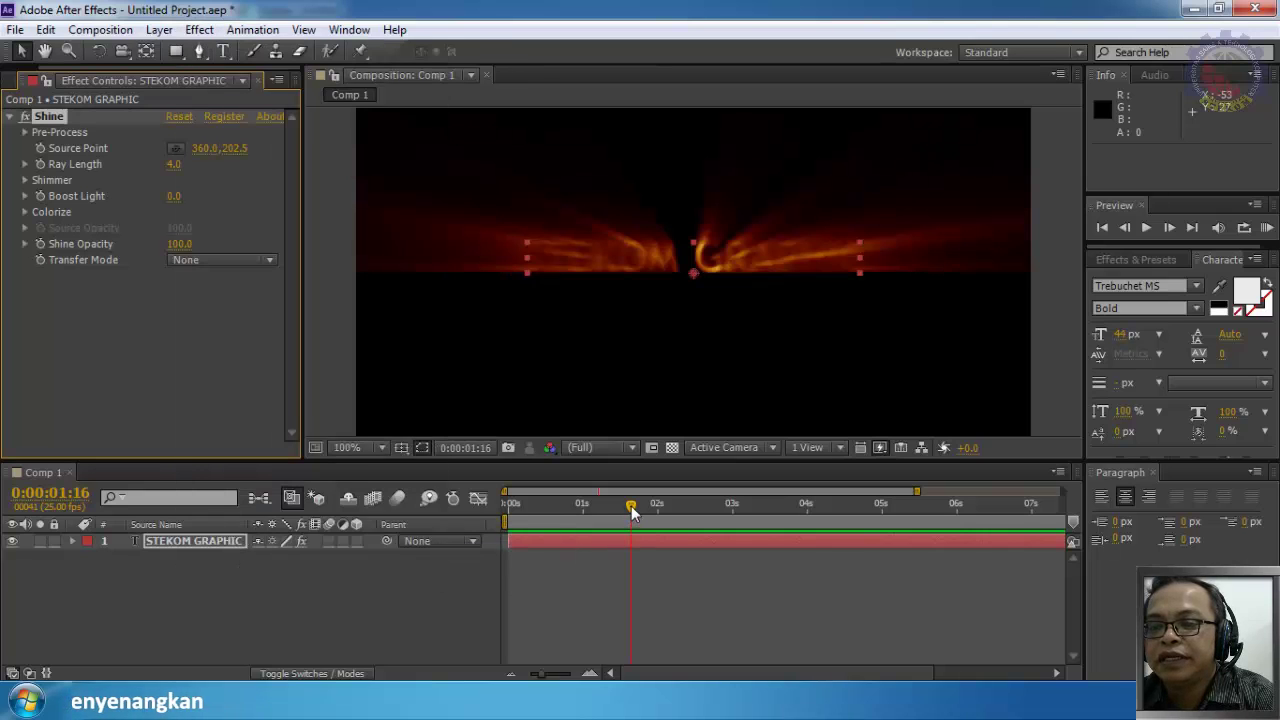
{"action": "left_click_drag", "start_coordinate": [631, 506], "coordinate": [405, 505]}
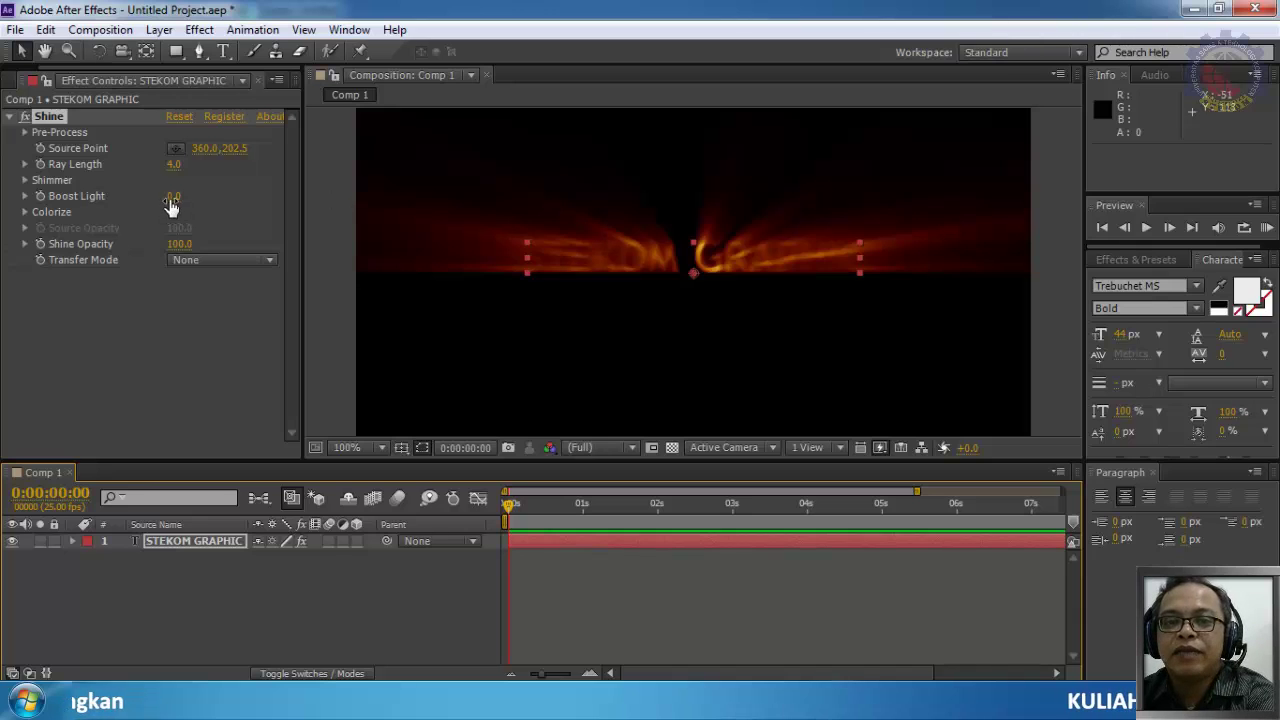
Step: Set Shine's Boost Light to 4.0 and shorten its Ray Length to 1.9
{"action": "left_click_drag", "start_coordinate": [173, 197], "coordinate": [215, 235]}
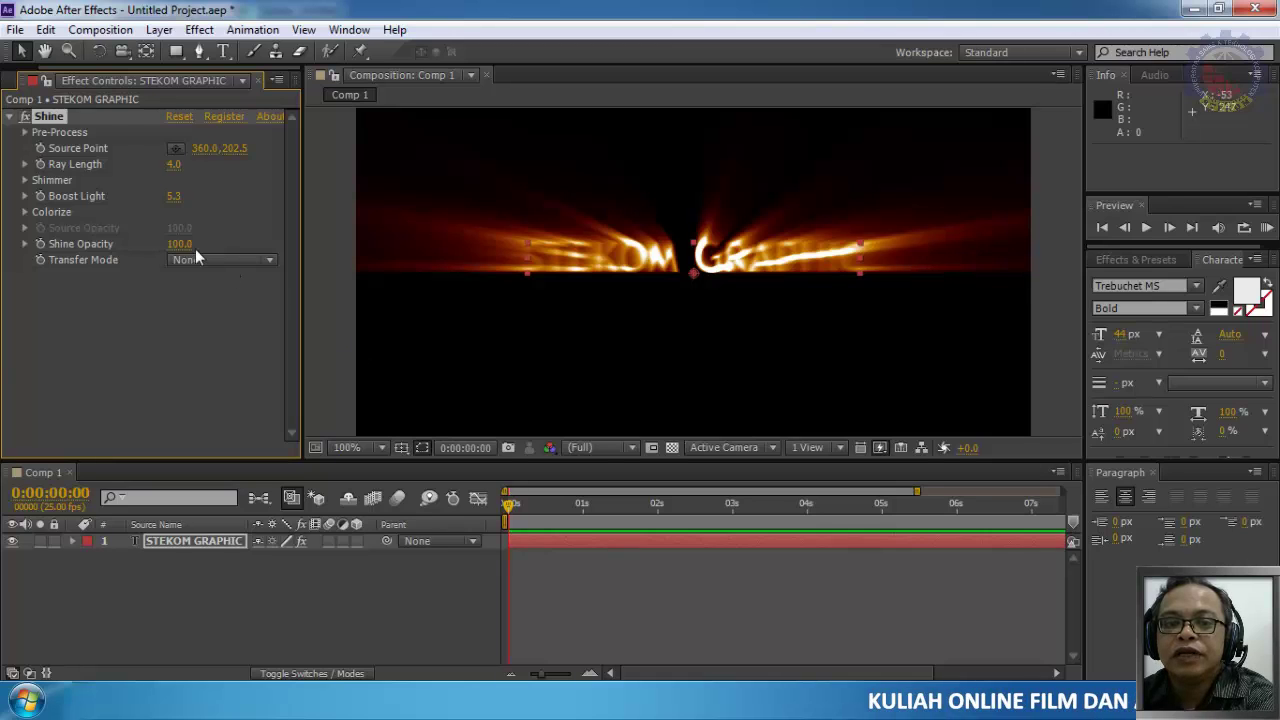
{"action": "left_click_drag", "start_coordinate": [185, 253], "coordinate": [220, 254]}
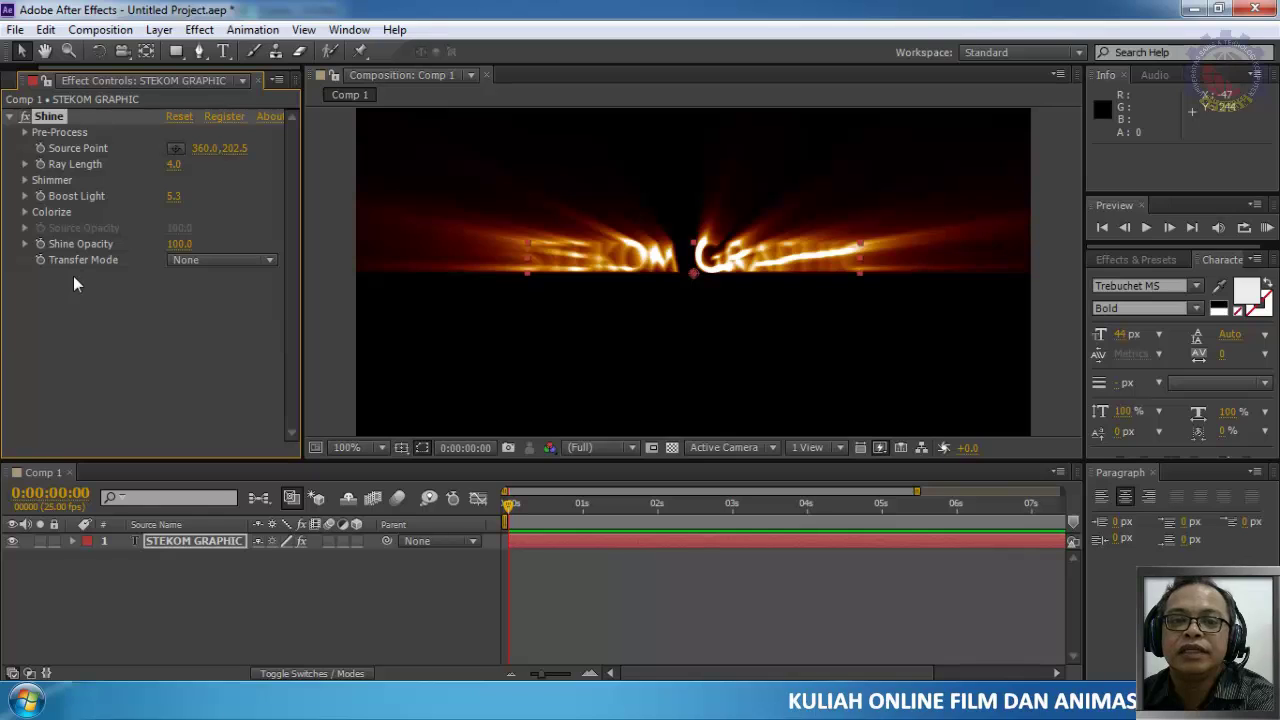
{"action": "left_click_drag", "start_coordinate": [180, 204], "coordinate": [163, 199]}
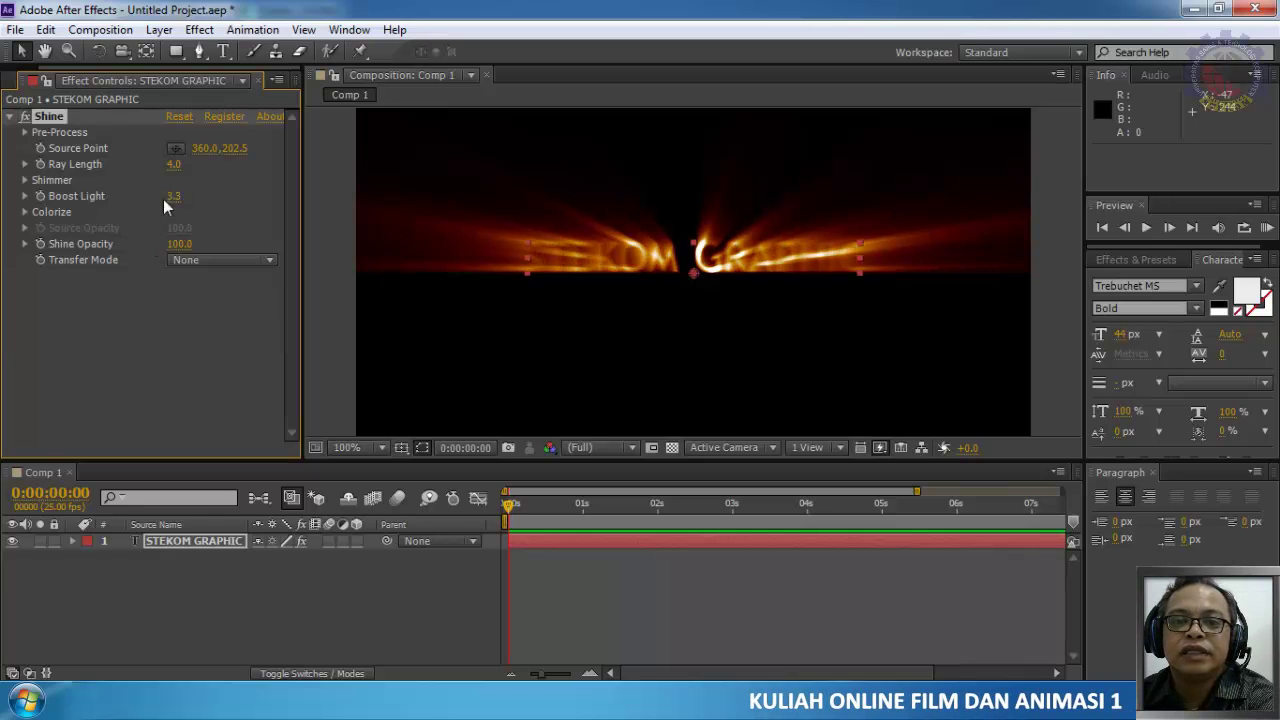
{"action": "left_click", "coordinate": [171, 200]}
{"action": "type", "text": "4"}
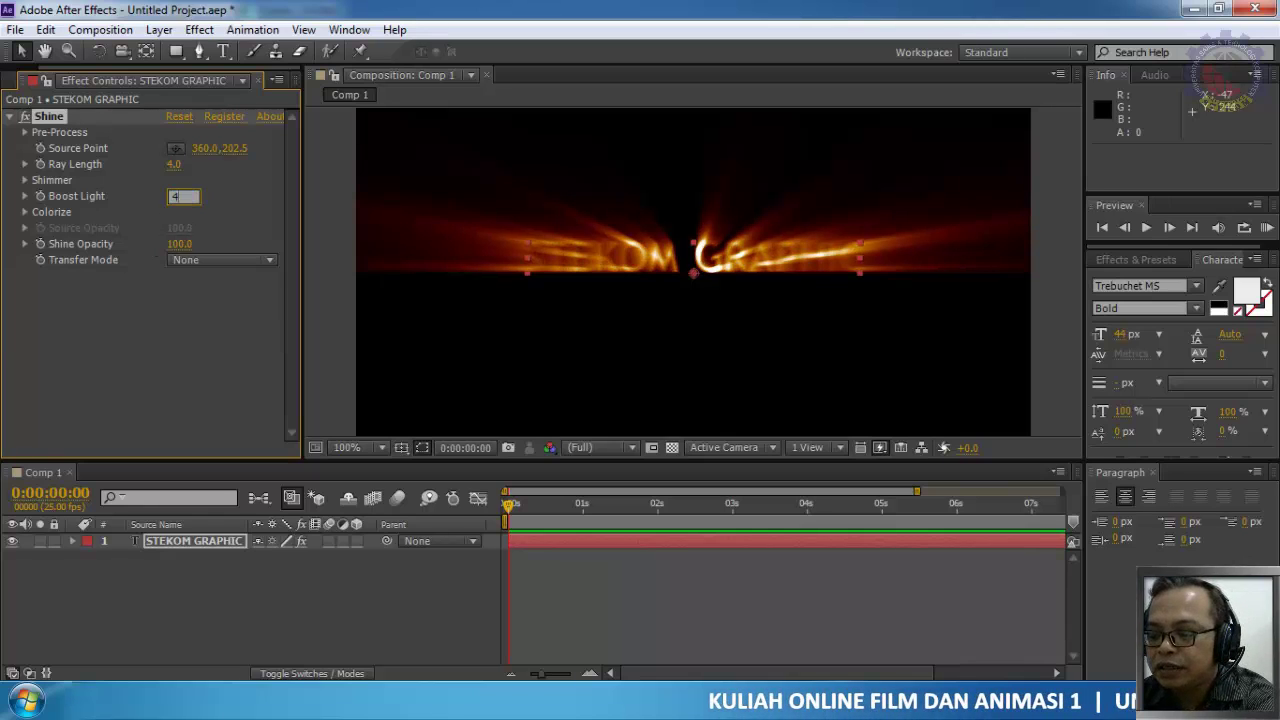
{"action": "key", "text": "Return"}
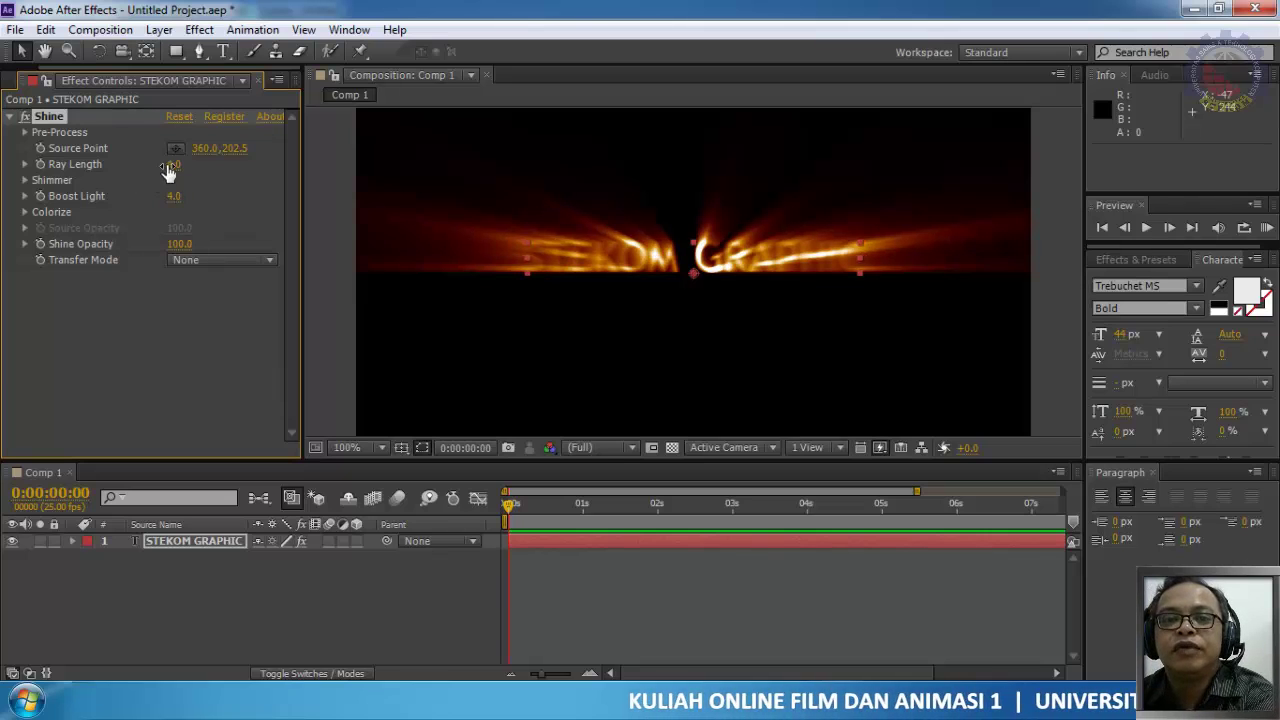
{"action": "left_click_drag", "start_coordinate": [172, 166], "coordinate": [139, 217]}
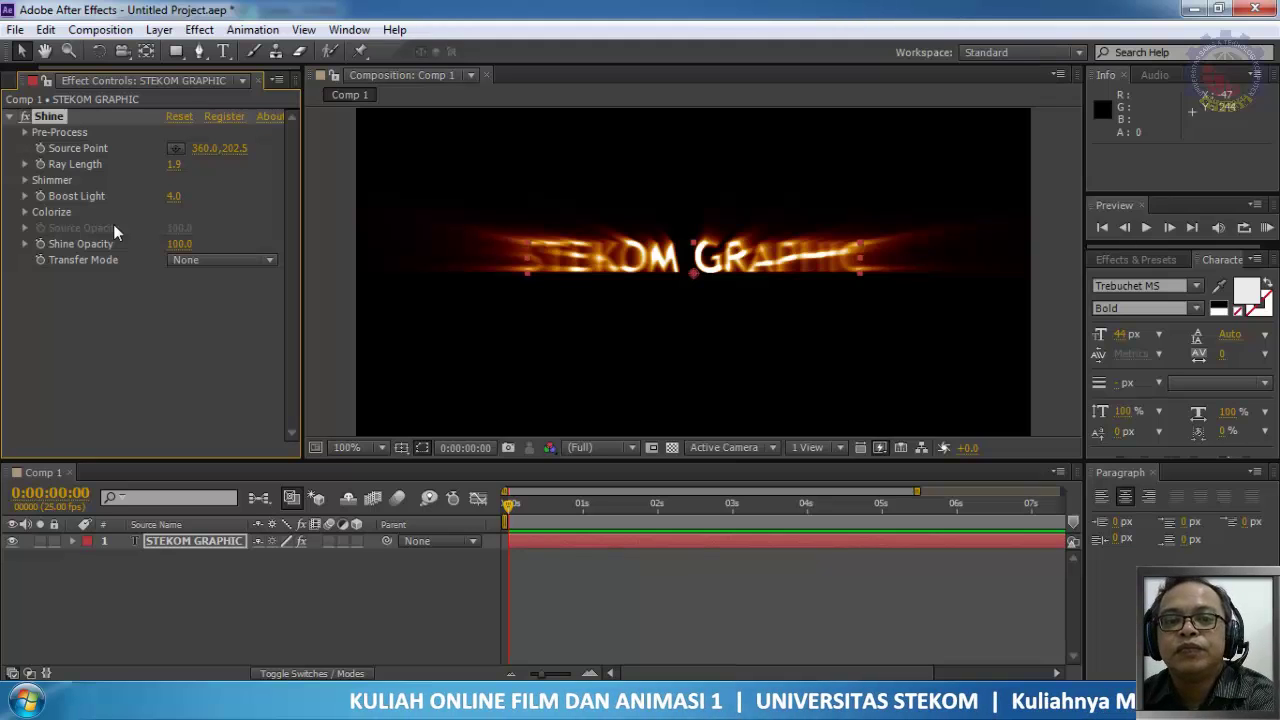
Step: Try the Magic and Rainbow presets for Shine's Colorize setting and settle on Fire
{"action": "left_click", "coordinate": [25, 212]}
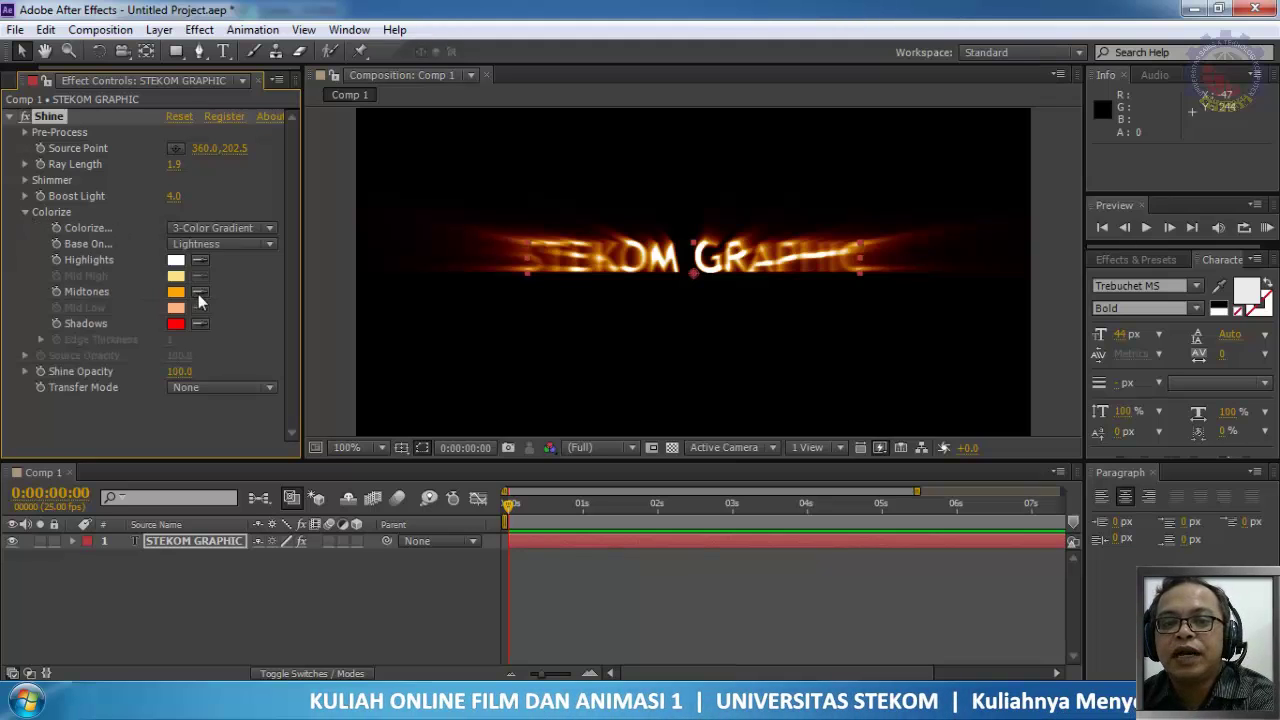
{"action": "left_click", "coordinate": [254, 230]}
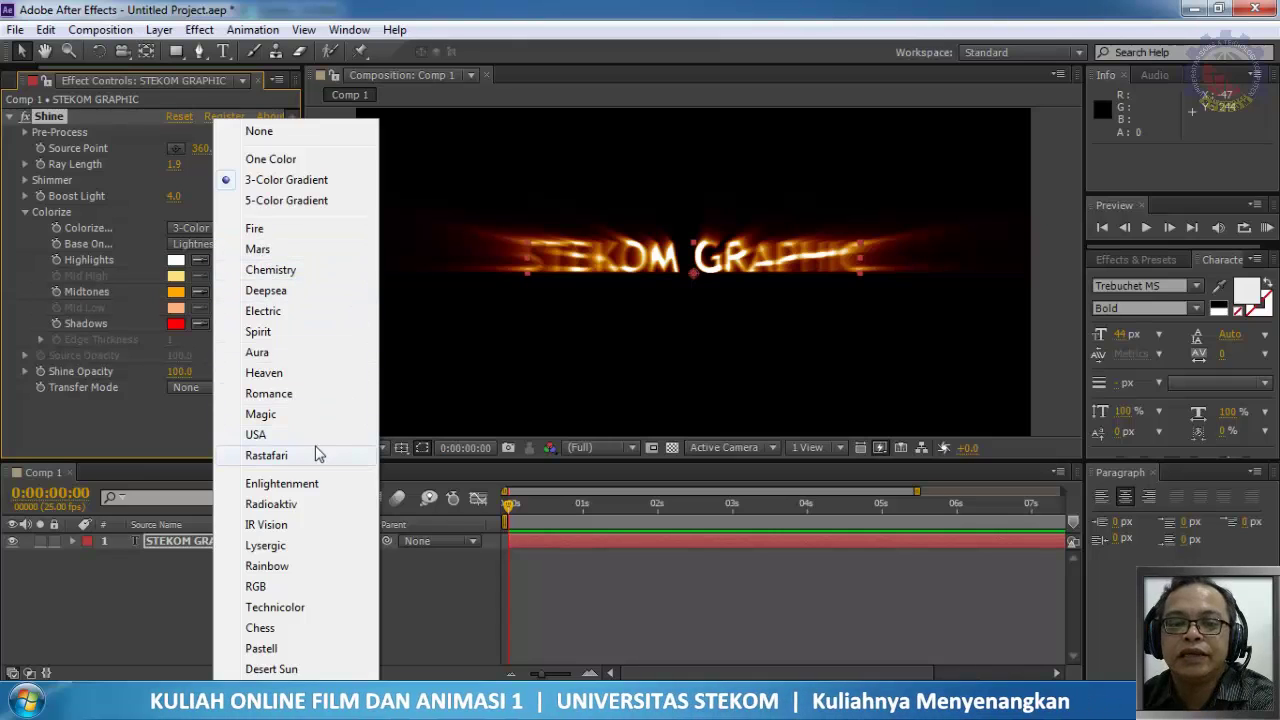
{"action": "left_click", "coordinate": [272, 414]}
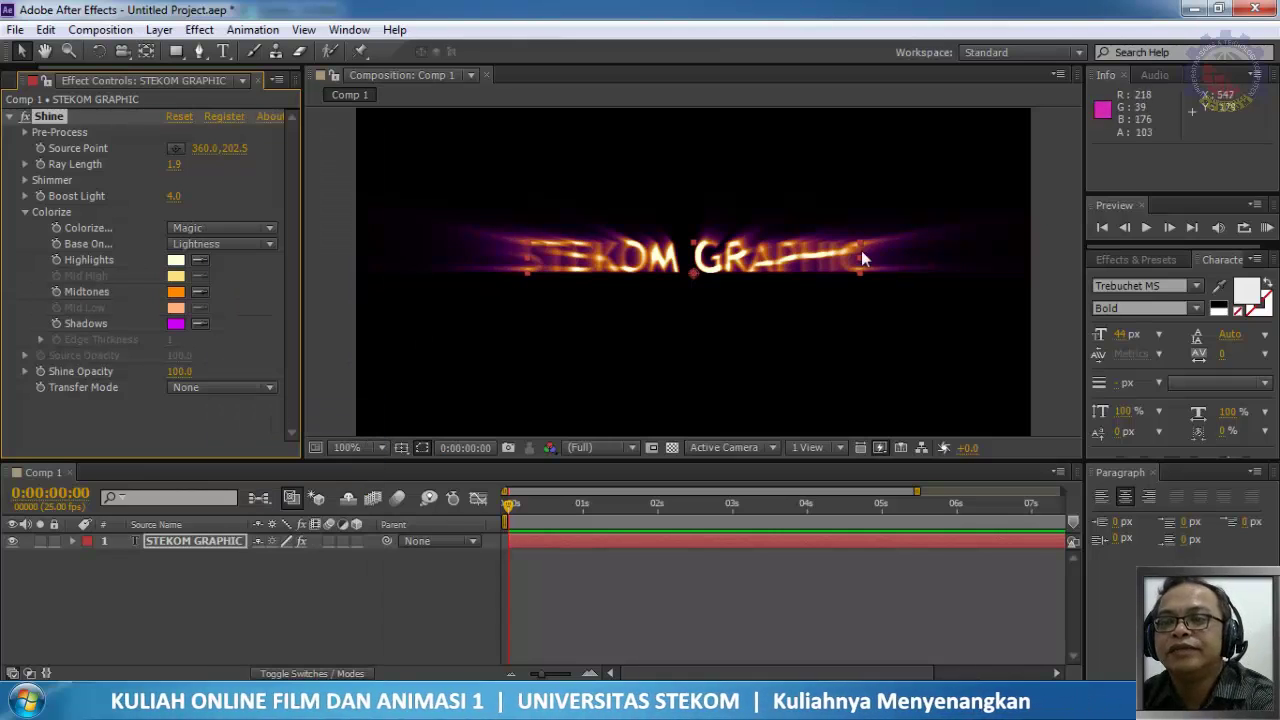
{"action": "left_click", "coordinate": [235, 230]}
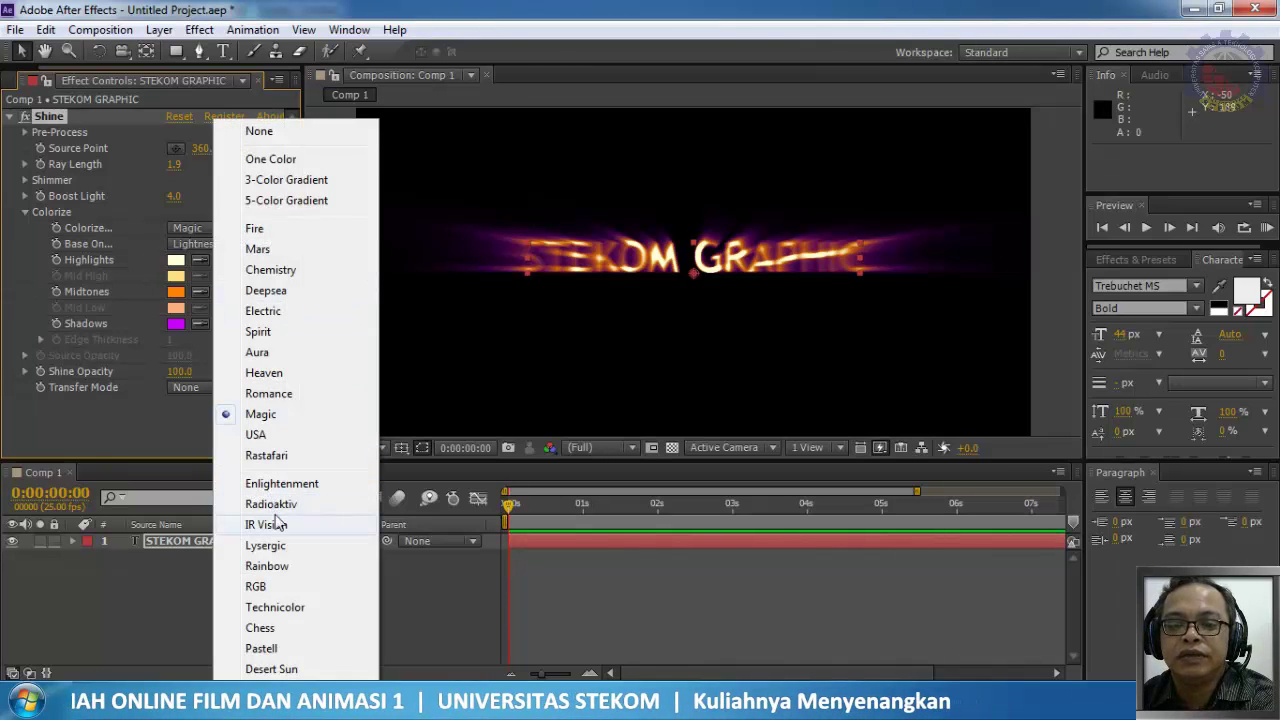
{"action": "left_click", "coordinate": [281, 568]}
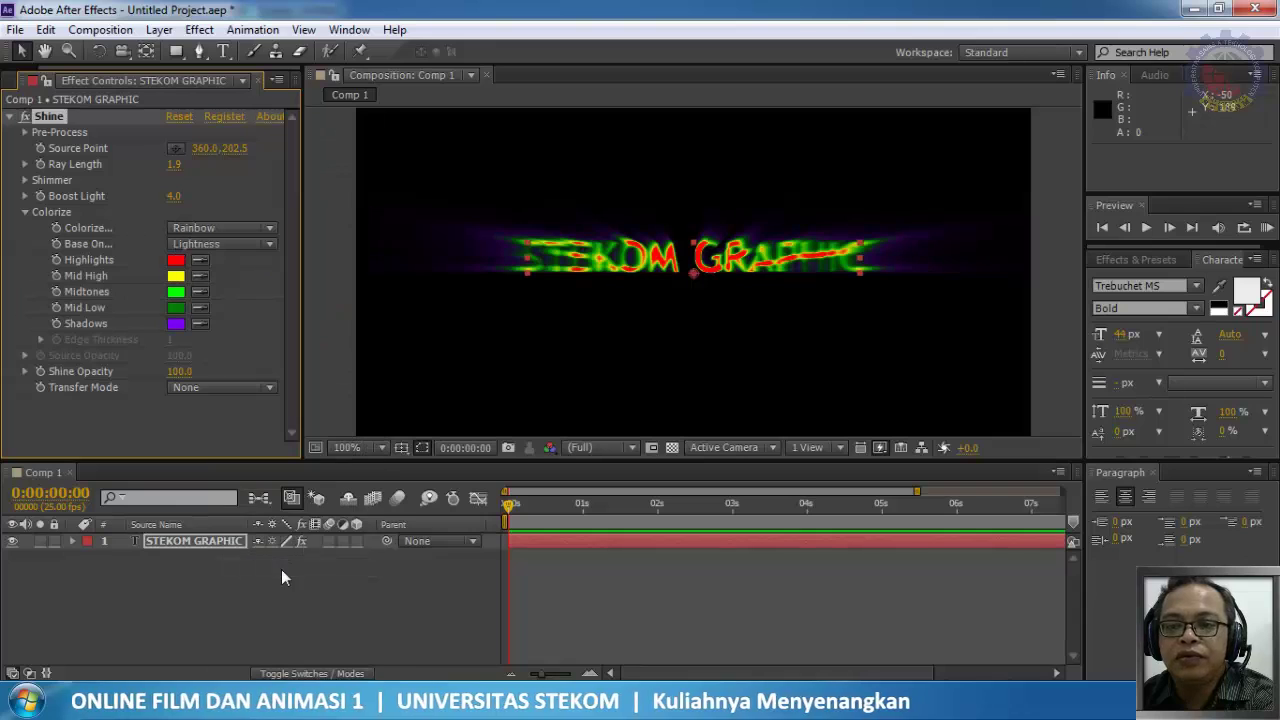
{"action": "left_click", "coordinate": [236, 229]}
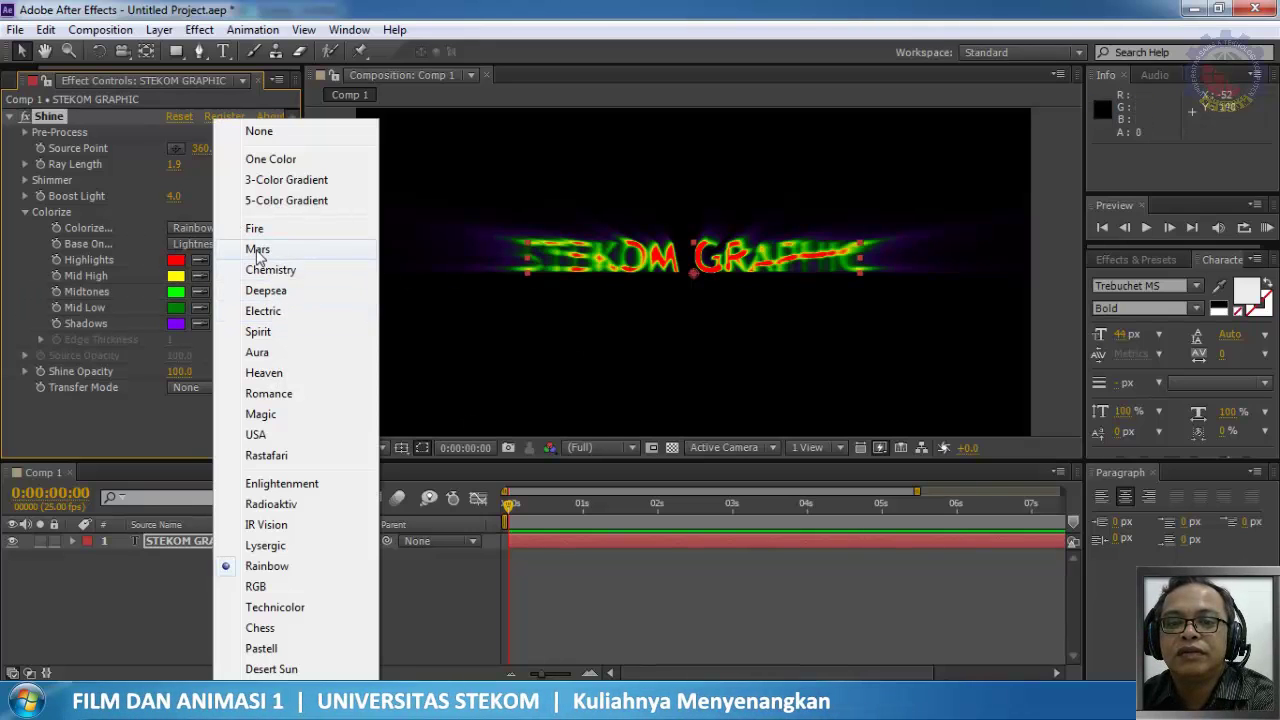
{"action": "left_click", "coordinate": [254, 231]}
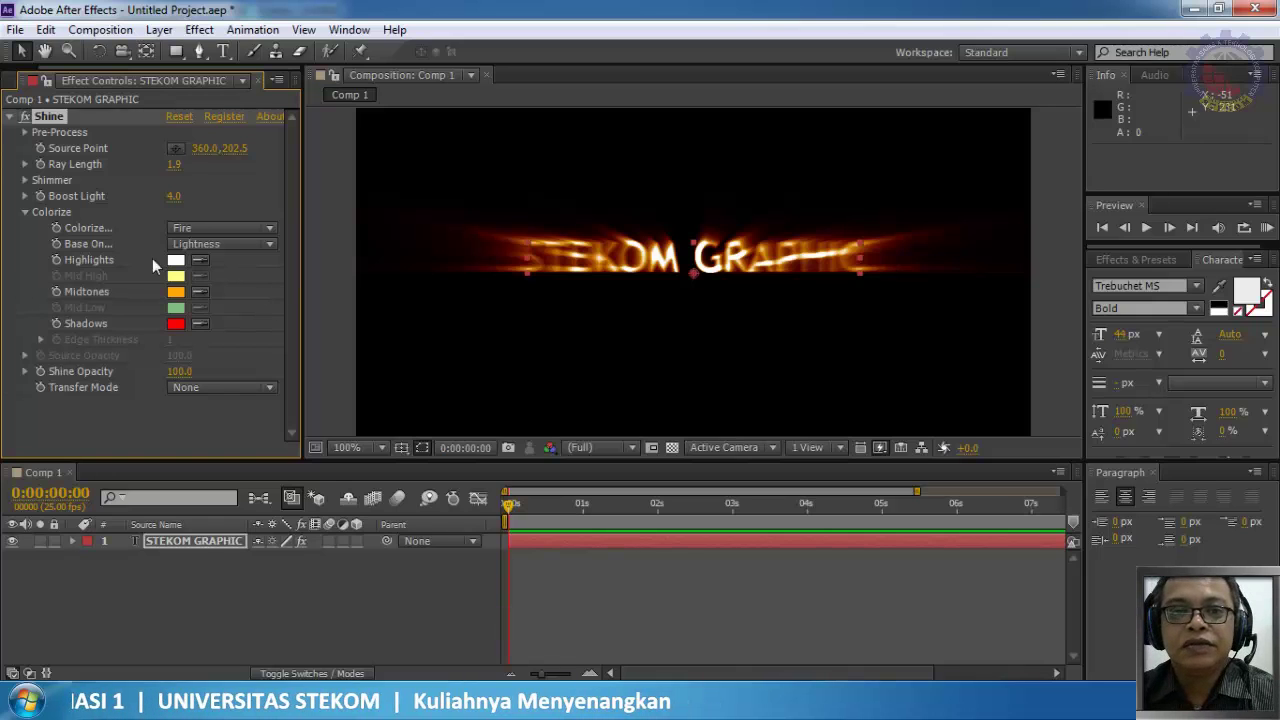
Step: Collapse Shine's Colorize settings and move its Source Point beyond the start of the text, to 114.0, 185.5
{"action": "left_click", "coordinate": [24, 213]}
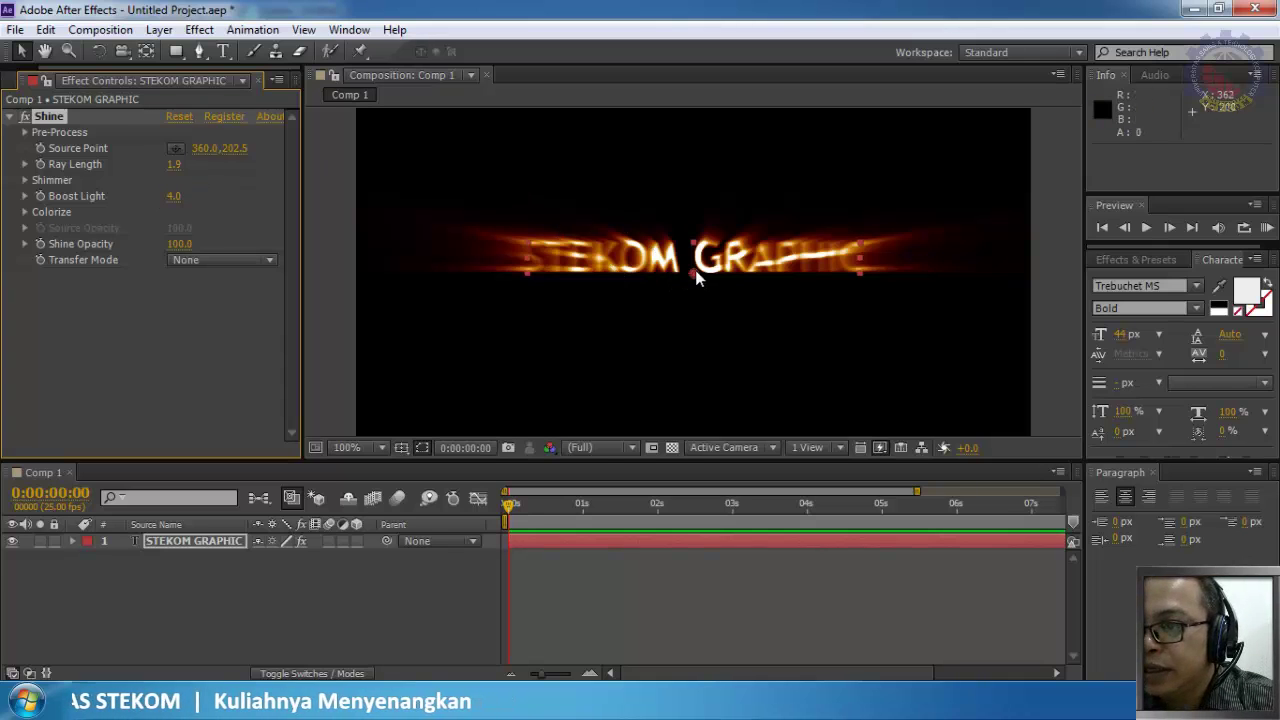
{"action": "mouse_move", "coordinate": [697, 276]}
{"action": "left_mouse_down"}
{"action": "mouse_move", "coordinate": [686, 259]}
{"action": "mouse_move", "coordinate": [575, 257]}
{"action": "mouse_move", "coordinate": [672, 268]}
{"action": "mouse_move", "coordinate": [697, 278]}
{"action": "mouse_move", "coordinate": [690, 291]}
{"action": "left_mouse_up"}
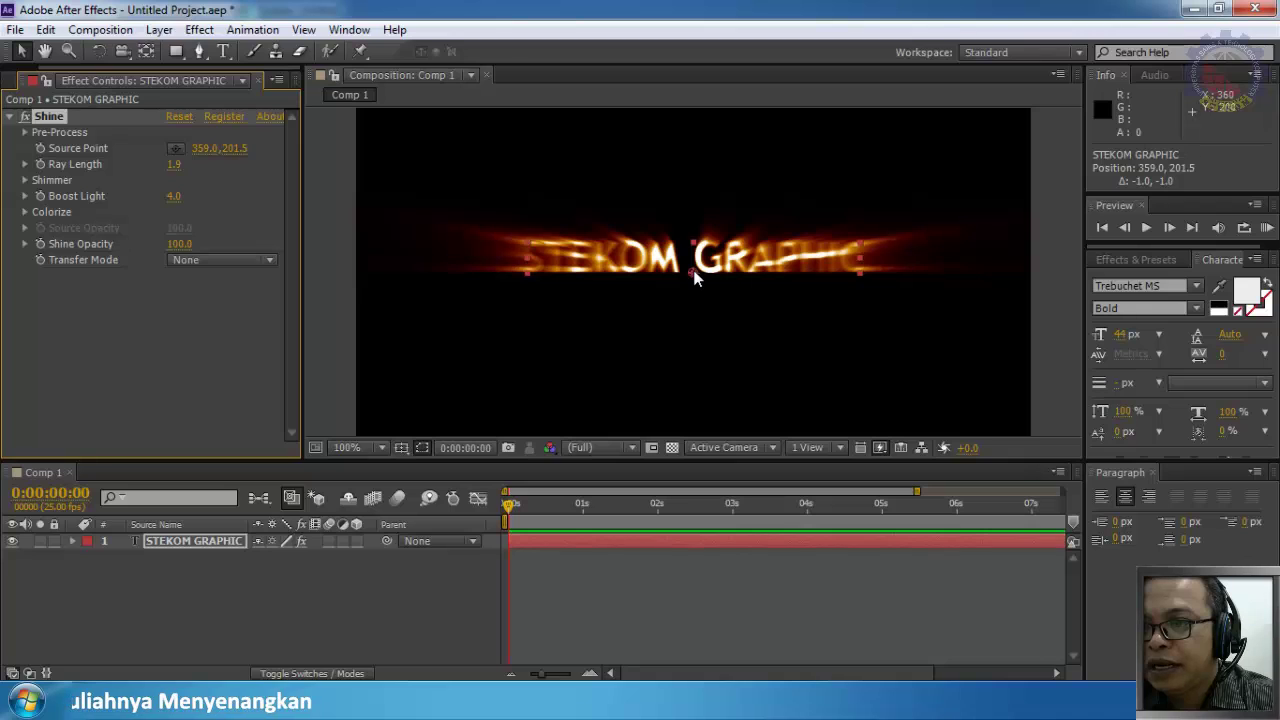
{"action": "left_click_drag", "start_coordinate": [694, 274], "coordinate": [694, 273]}
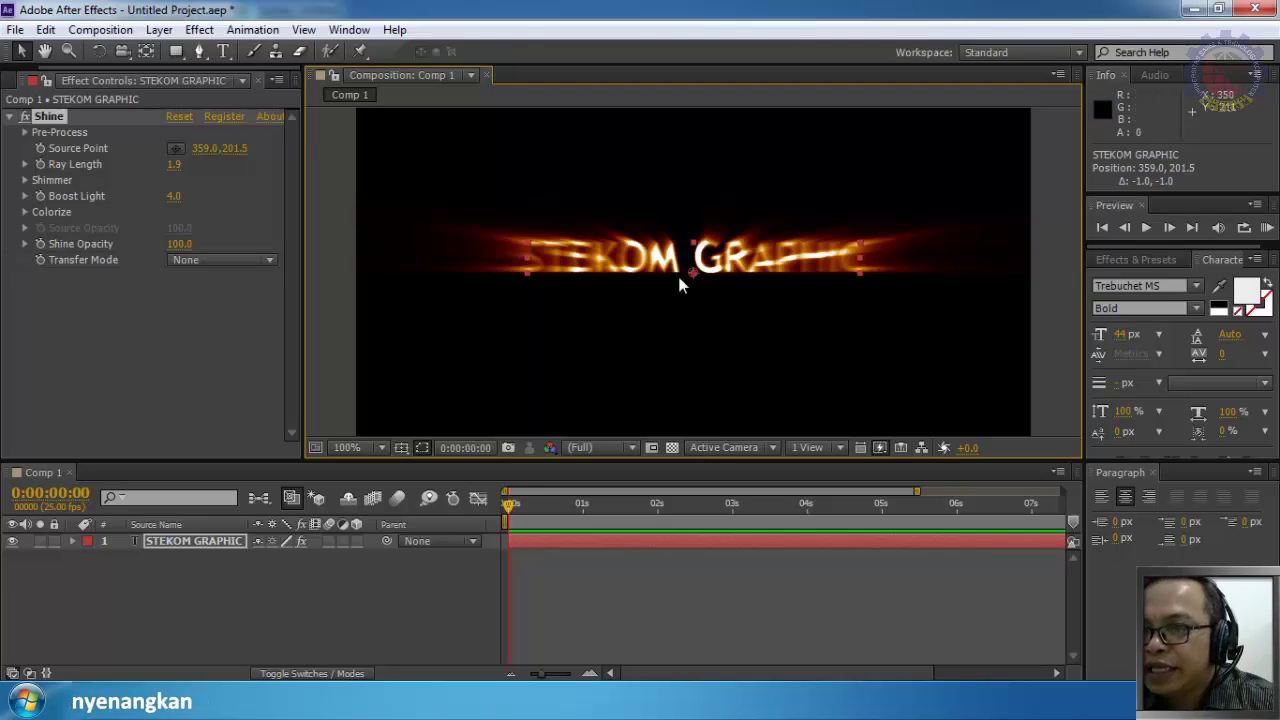
{"action": "left_click_drag", "start_coordinate": [695, 272], "coordinate": [462, 257]}
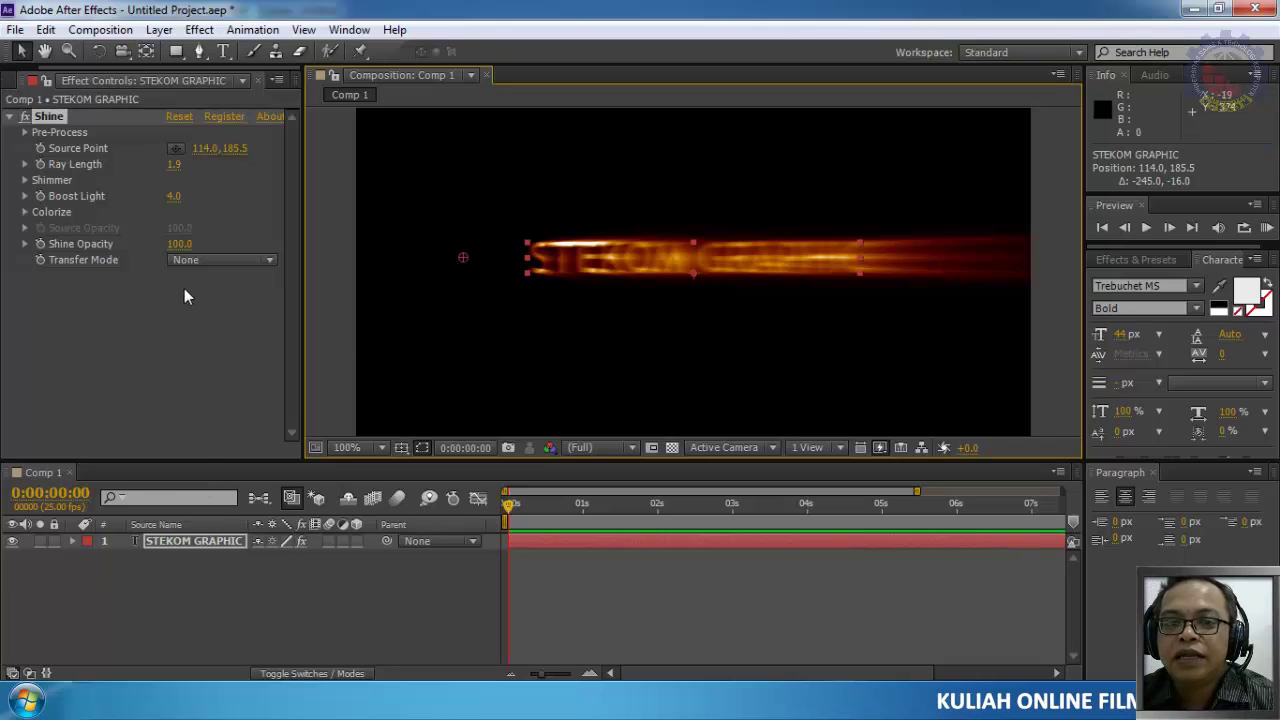
Step: Reduce Shine Opacity to 0.0 and look through the effect's Shimmer settings
{"action": "left_click_drag", "start_coordinate": [180, 250], "coordinate": [28, 244]}
{"action": "left_click", "coordinate": [29, 355]}
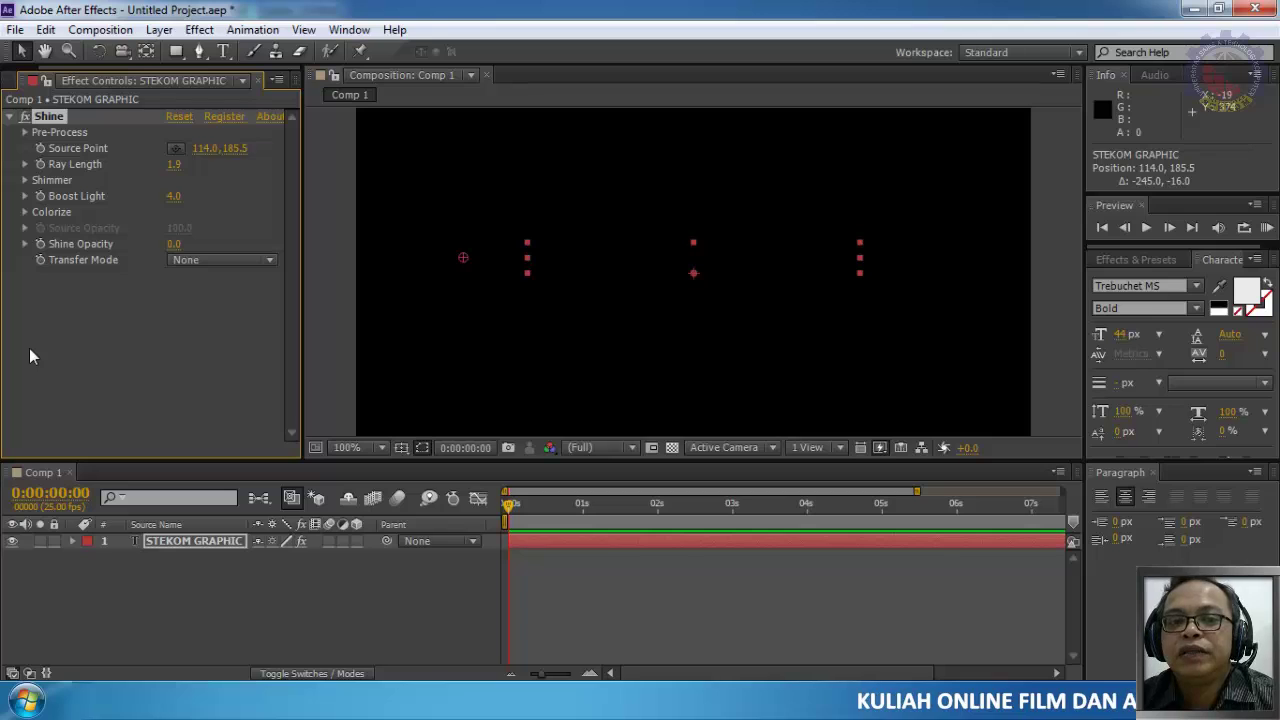
{"action": "left_click", "coordinate": [26, 180]}
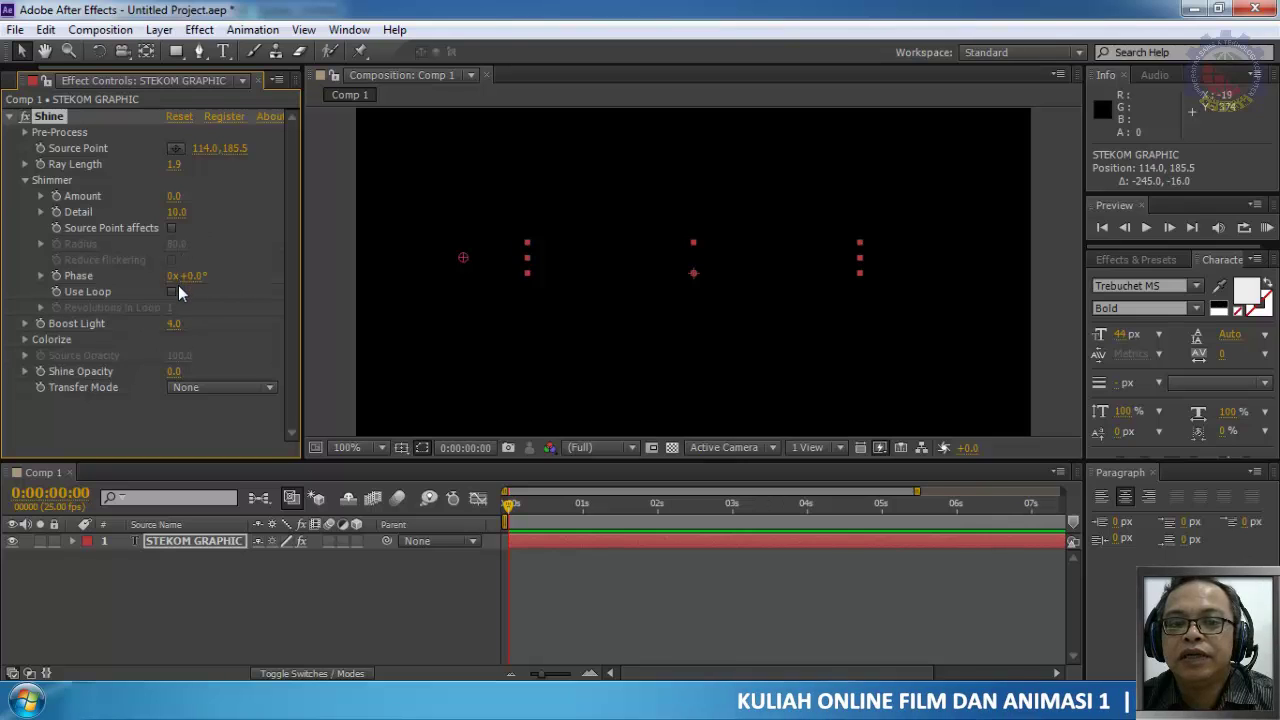
{"action": "left_click", "coordinate": [26, 180]}
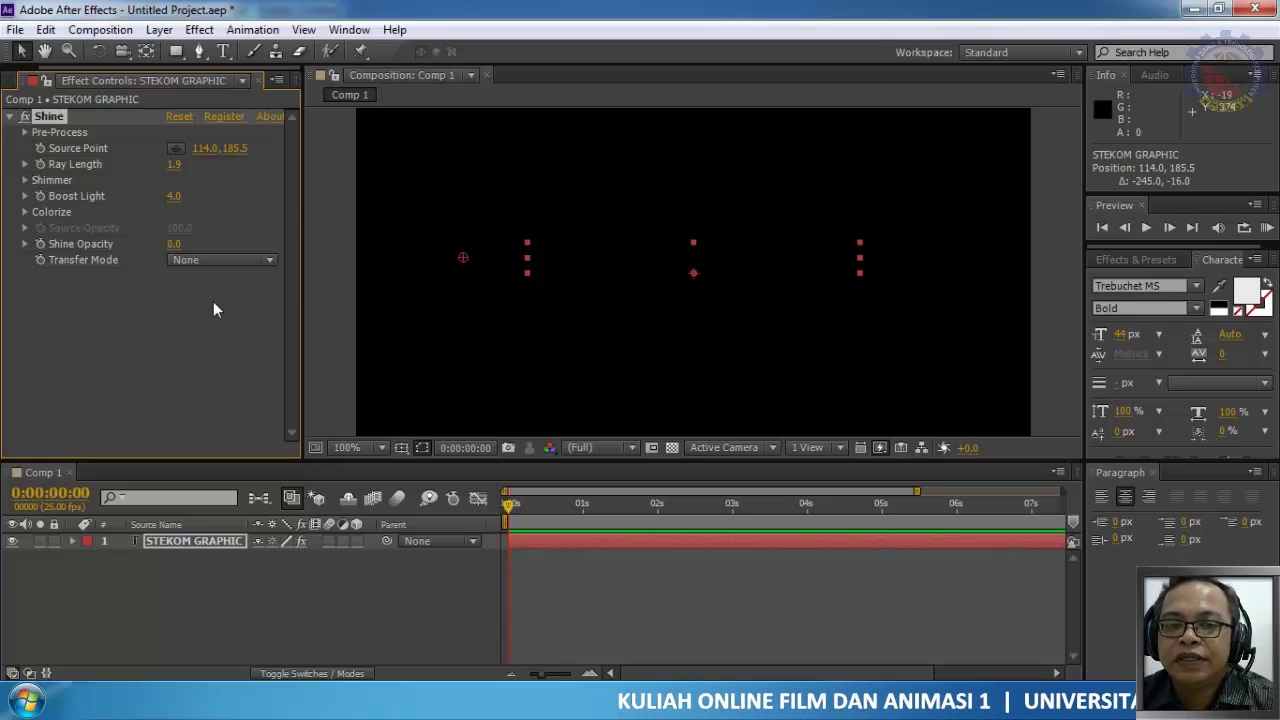
Step: Set Shine's Transfer Mode to Add and raise Shine Opacity to 100.0
{"action": "left_click", "coordinate": [239, 262]}
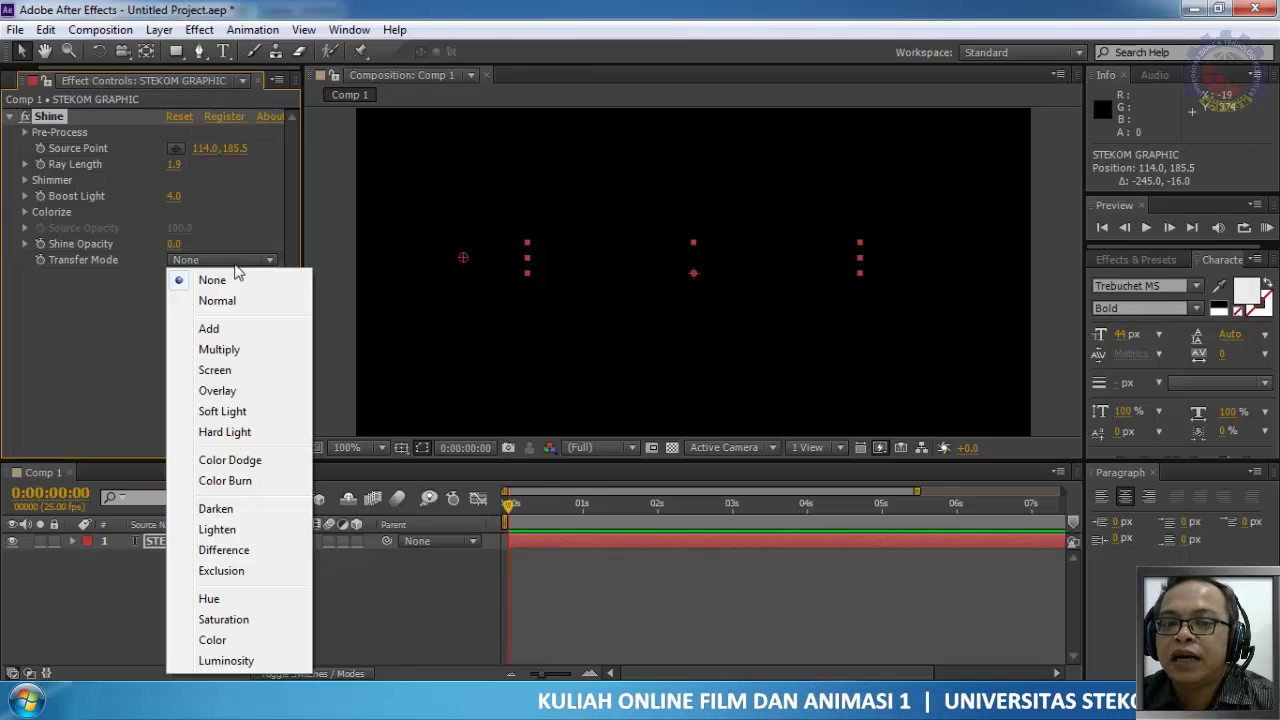
{"action": "left_click", "coordinate": [210, 330]}
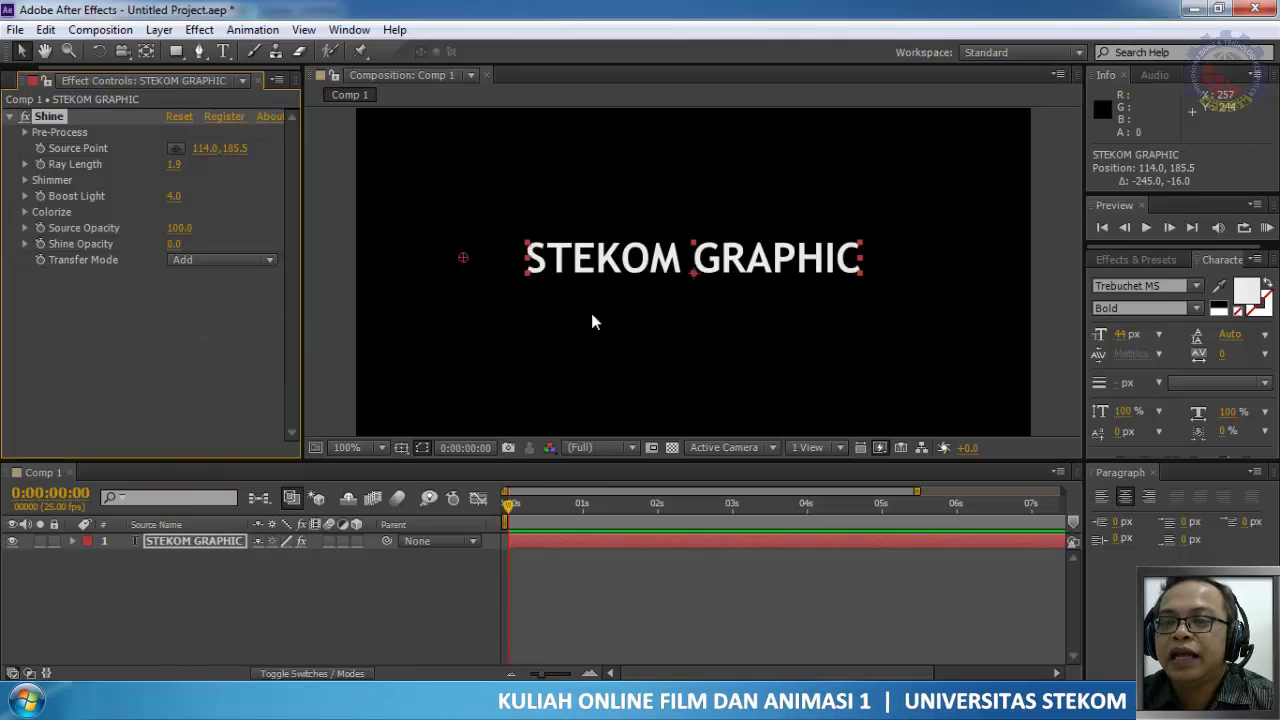
{"action": "left_click", "coordinate": [471, 530]}
{"action": "left_click_drag", "start_coordinate": [175, 250], "coordinate": [260, 250]}
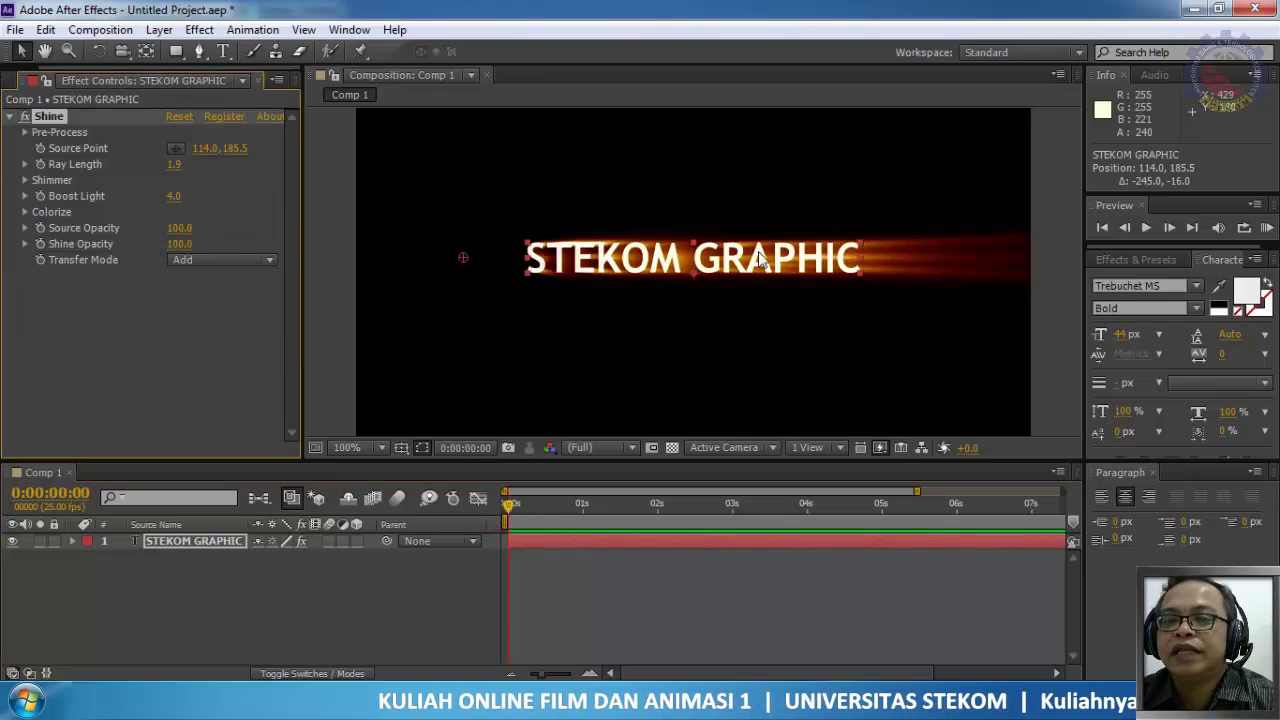
Step: Try None as Shine's Transfer Mode, then set it to Multiply
{"action": "left_click", "coordinate": [214, 262]}
{"action": "left_click", "coordinate": [216, 281]}
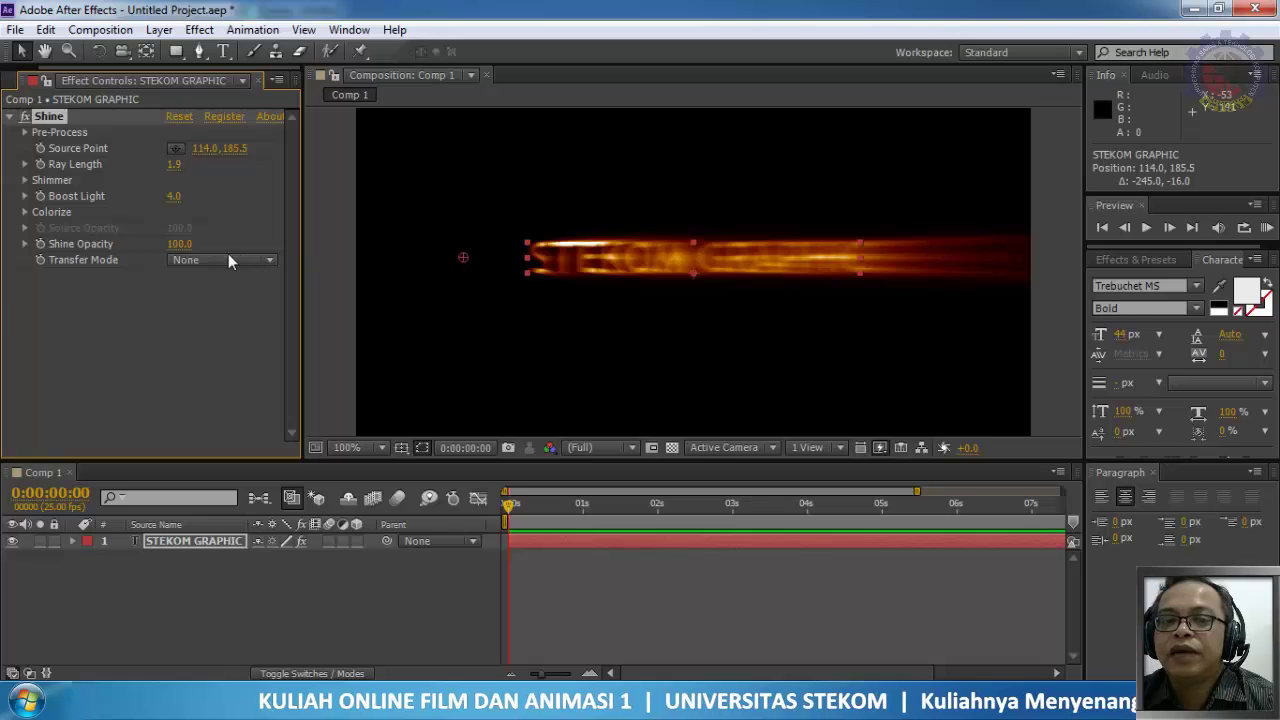
{"action": "left_click", "coordinate": [228, 260]}
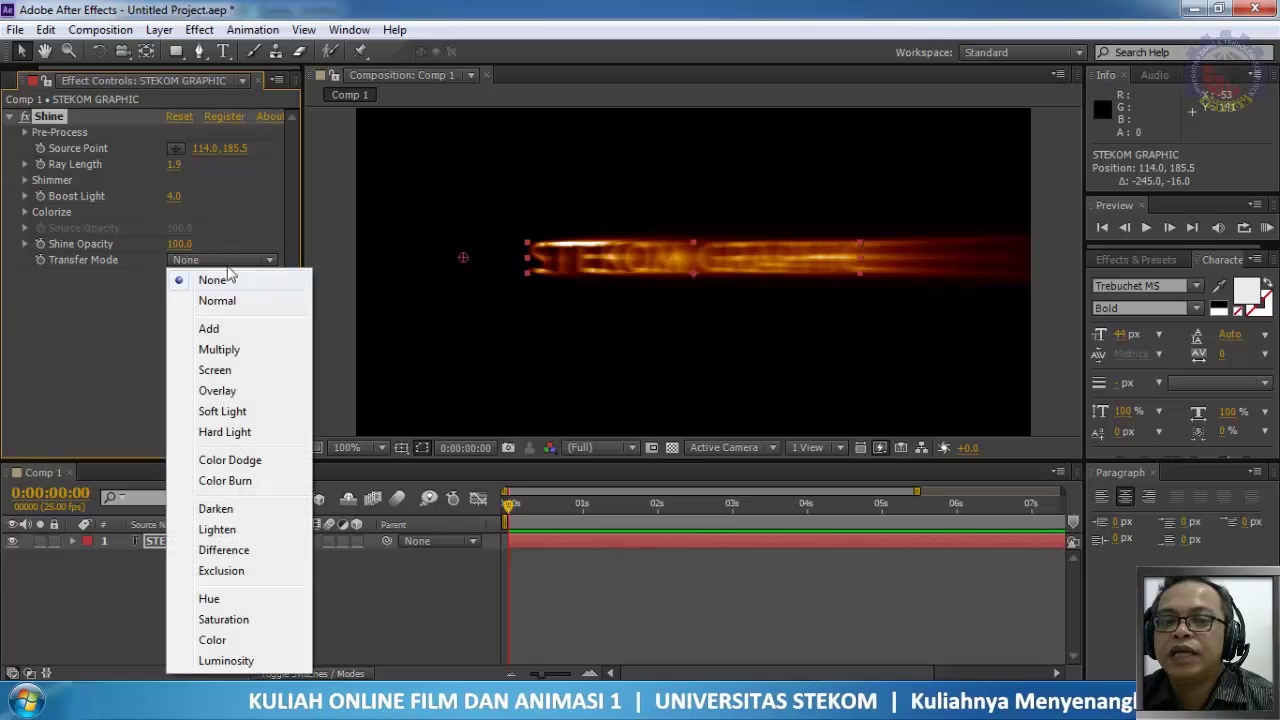
{"action": "left_click", "coordinate": [220, 350]}
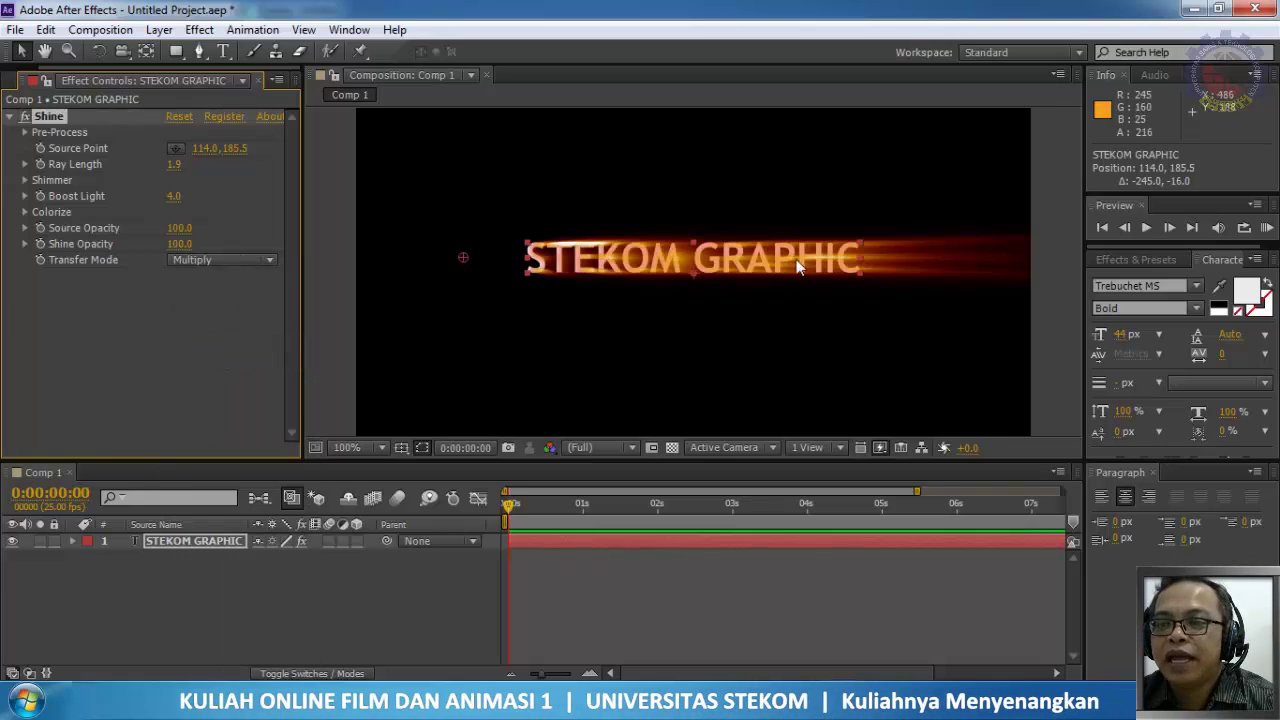
Step: Move Shine's Source Point below the text to 461.0, 268.5 and shorten the Ray Length to 1.0
{"action": "left_click_drag", "start_coordinate": [506, 510], "coordinate": [537, 510]}
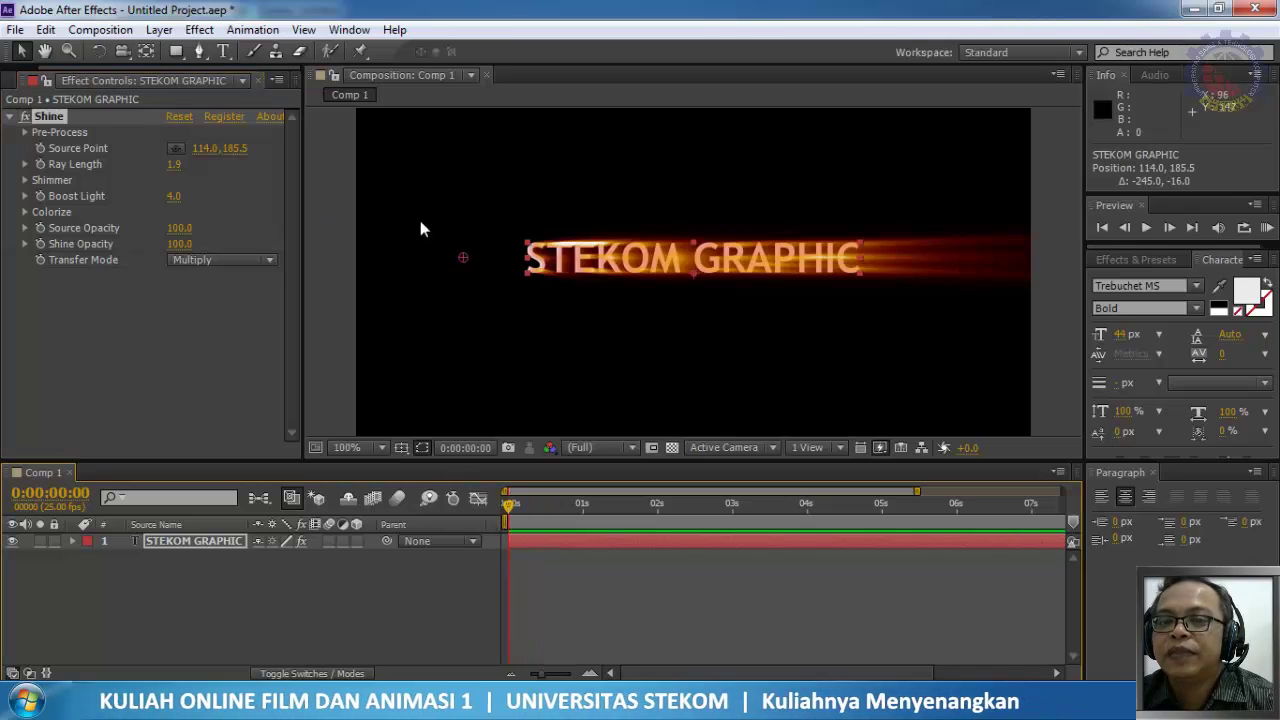
{"action": "left_click_drag", "start_coordinate": [475, 256], "coordinate": [788, 335]}
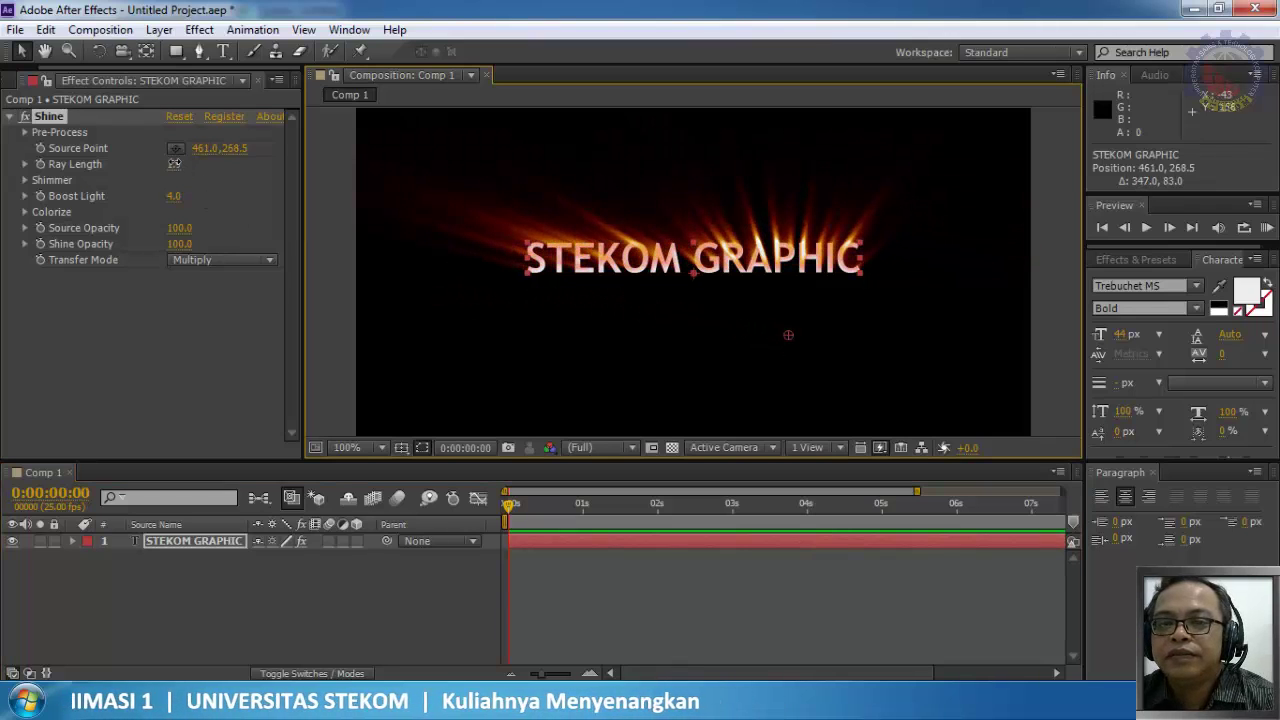
{"action": "left_click_drag", "start_coordinate": [173, 163], "coordinate": [127, 158]}
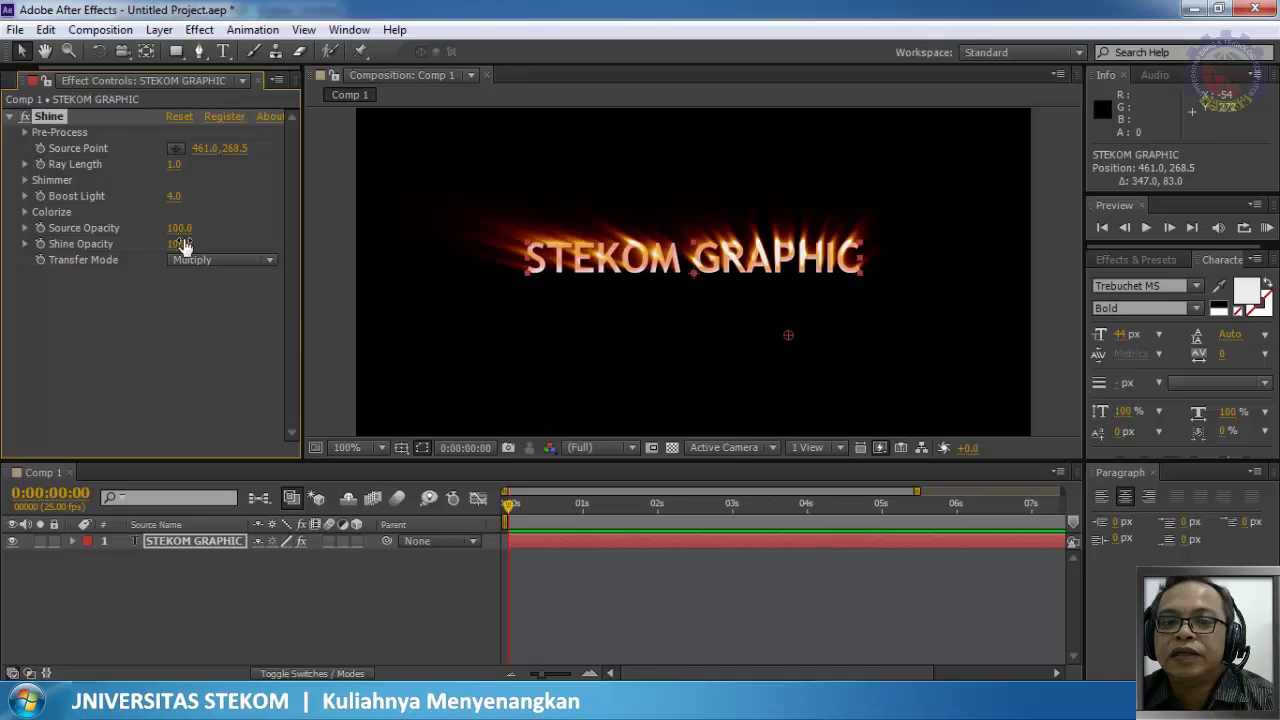
Step: Reduce Shine Opacity to 61.0 and move the Source Point to 148.0, 244.5, below the start of the text
{"action": "left_click_drag", "start_coordinate": [178, 248], "coordinate": [144, 251]}
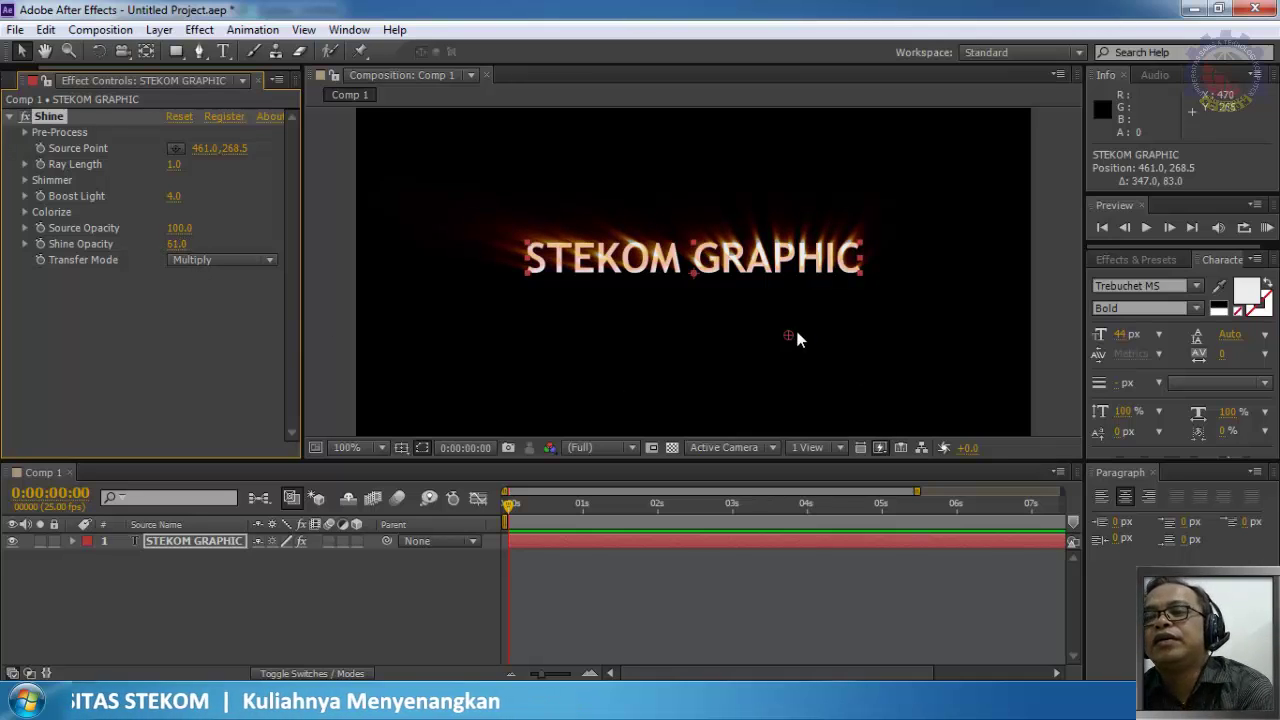
{"action": "left_click_drag", "start_coordinate": [791, 336], "coordinate": [494, 313]}
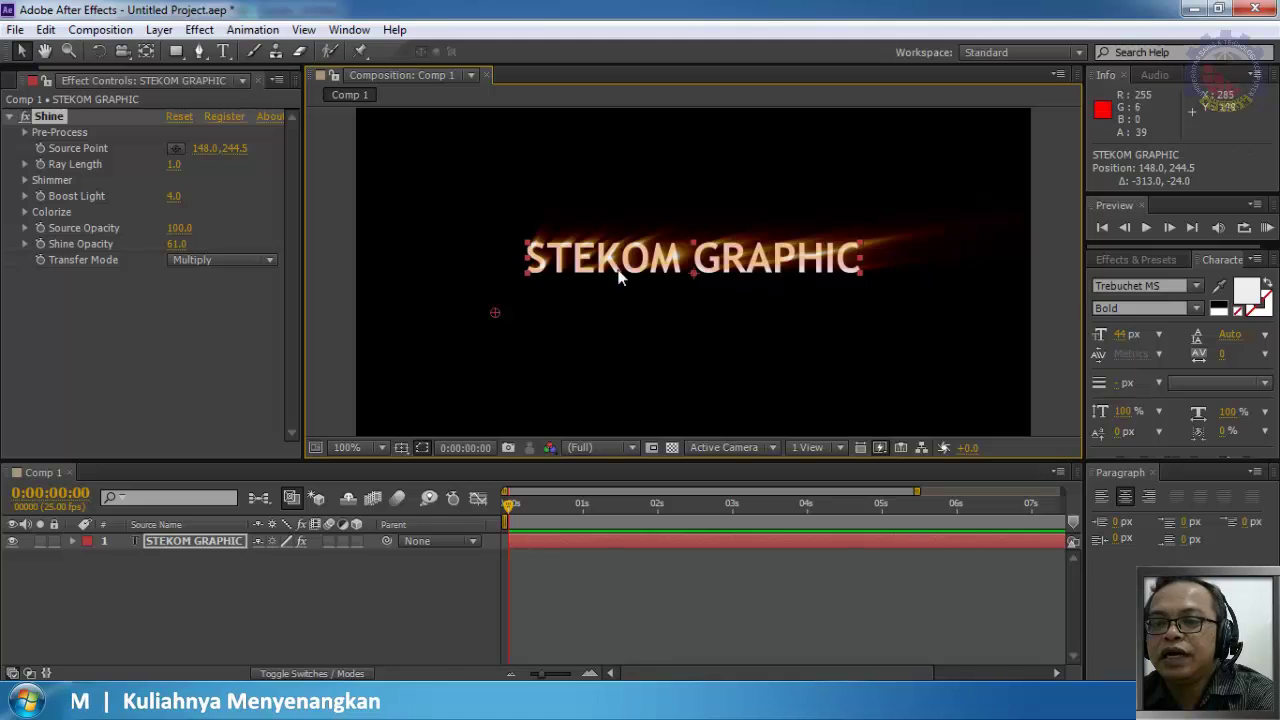
Step: Change the fill color of the STEKOM GRAPHIC text to dark blue, 27299C, and deselect the layer
{"action": "double_click", "coordinate": [150, 541]}
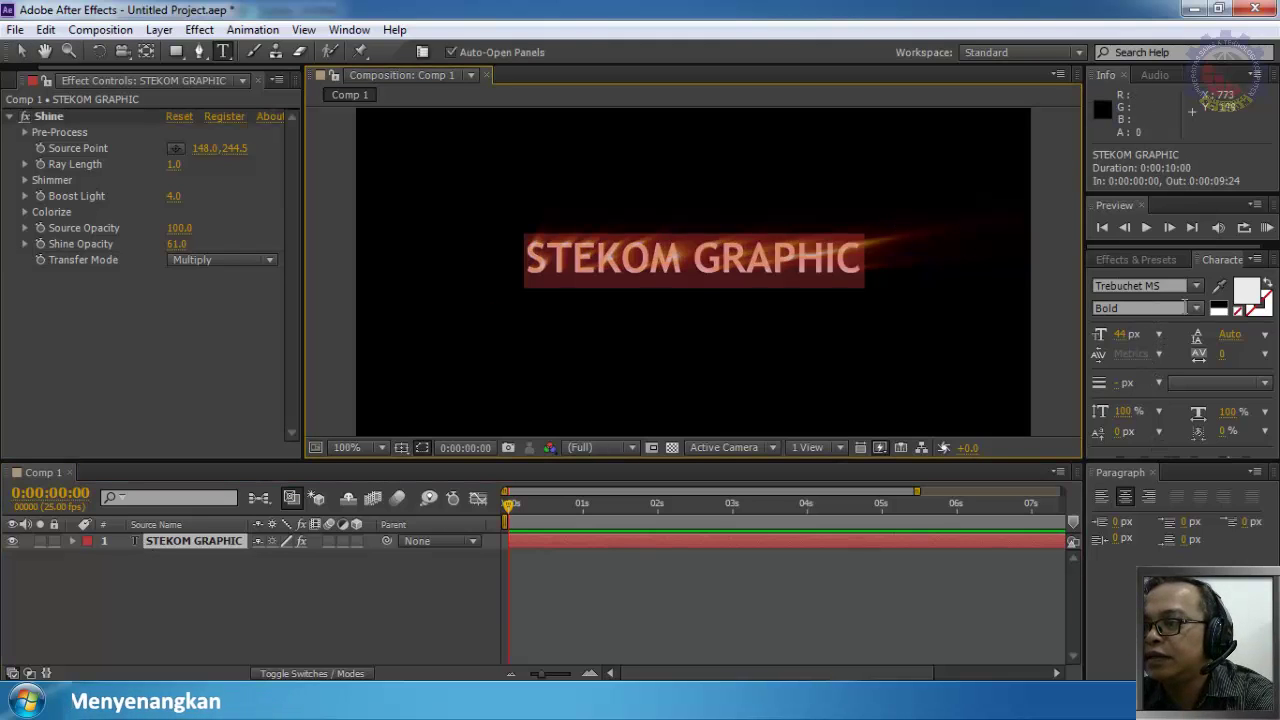
{"action": "left_click", "coordinate": [1245, 290]}
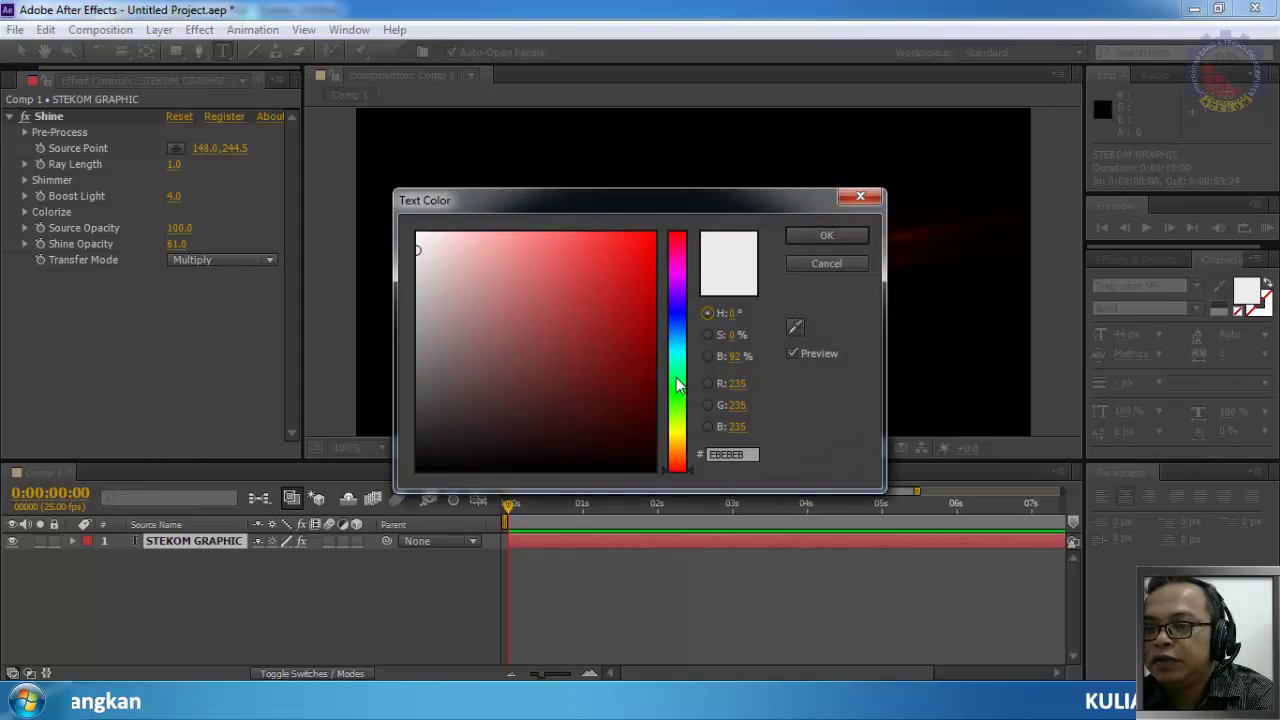
{"action": "left_click", "coordinate": [680, 315]}
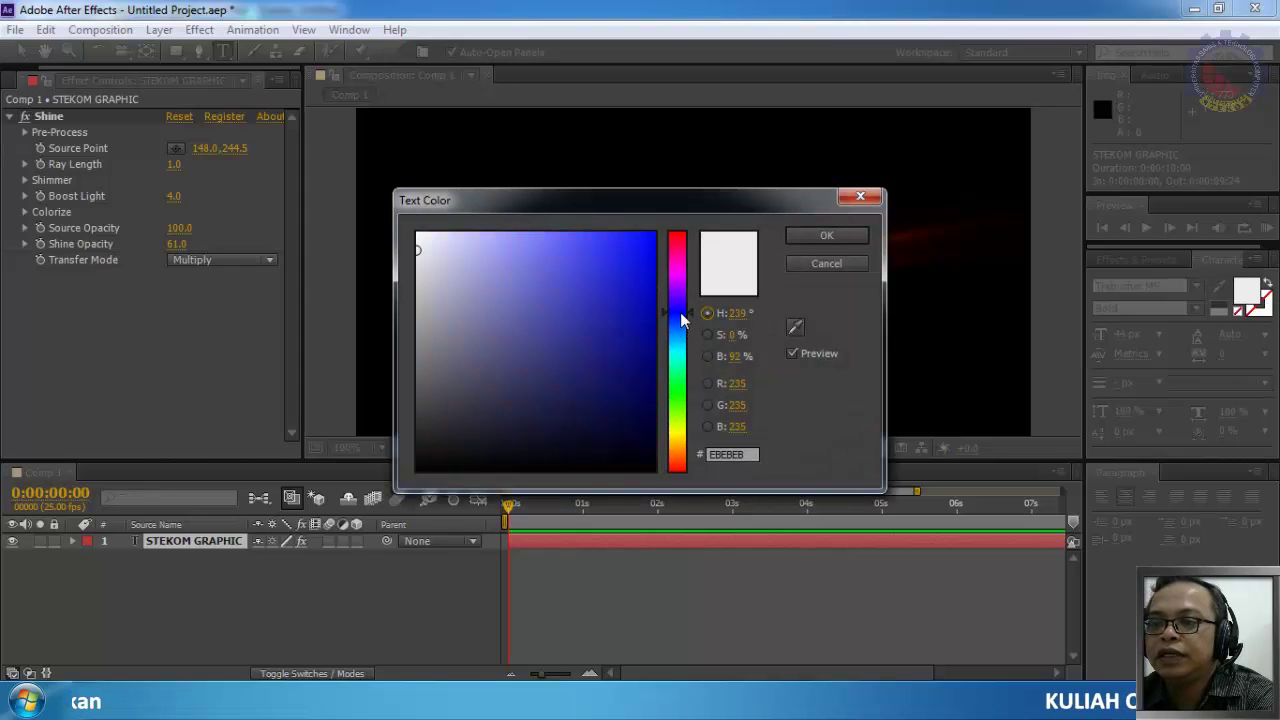
{"action": "left_click", "coordinate": [651, 297]}
{"action": "left_click", "coordinate": [636, 264]}
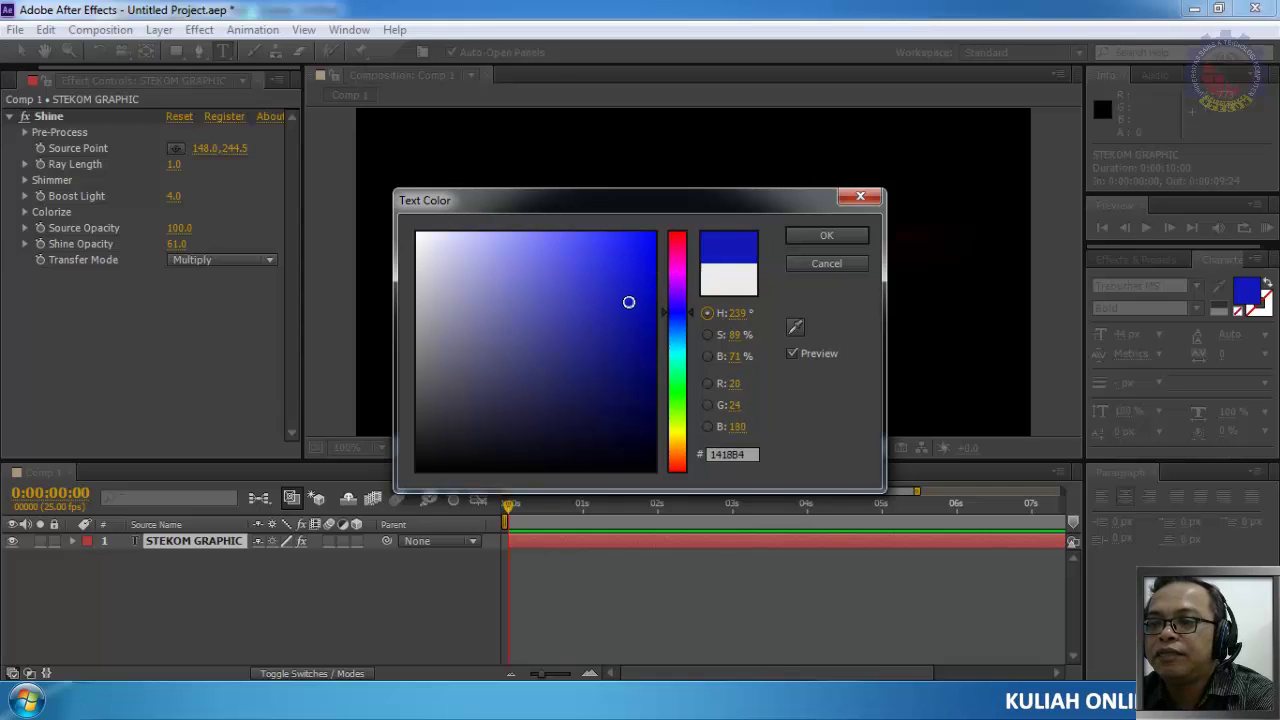
{"action": "mouse_move", "coordinate": [628, 302]}
{"action": "left_mouse_down"}
{"action": "mouse_move", "coordinate": [634, 367]}
{"action": "mouse_move", "coordinate": [596, 325]}
{"action": "left_mouse_up"}
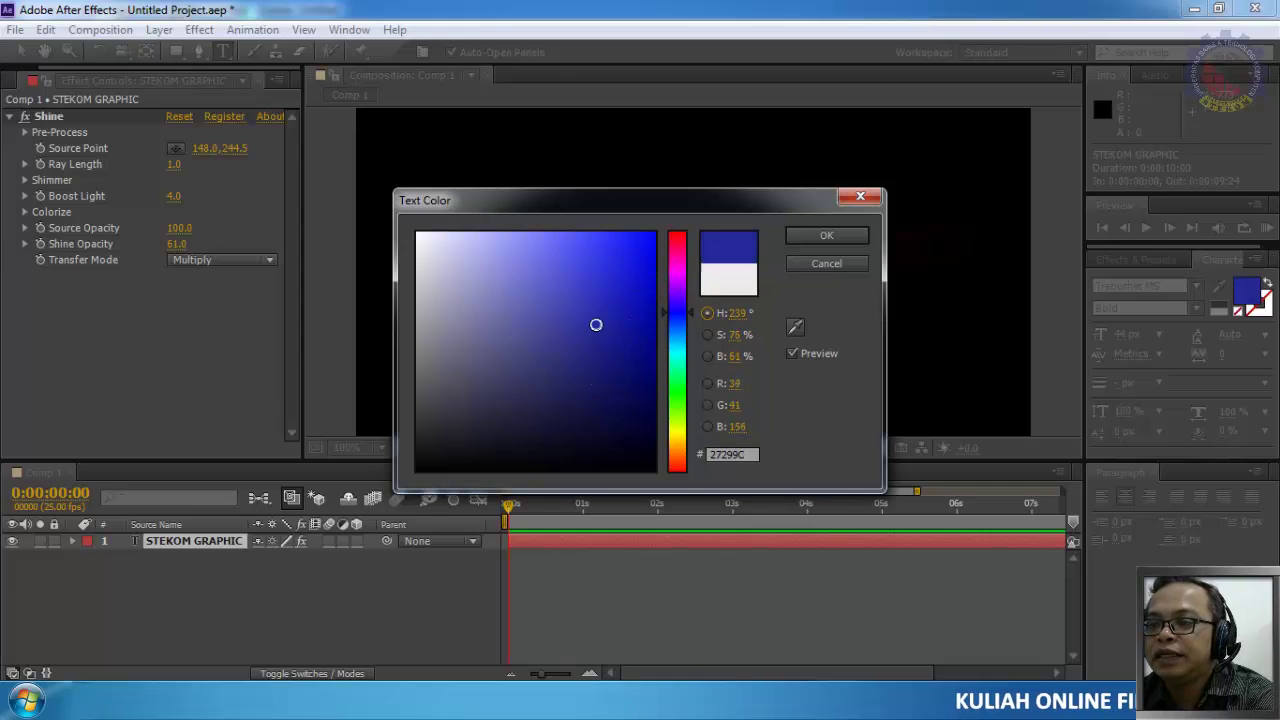
{"action": "left_click", "coordinate": [832, 235]}
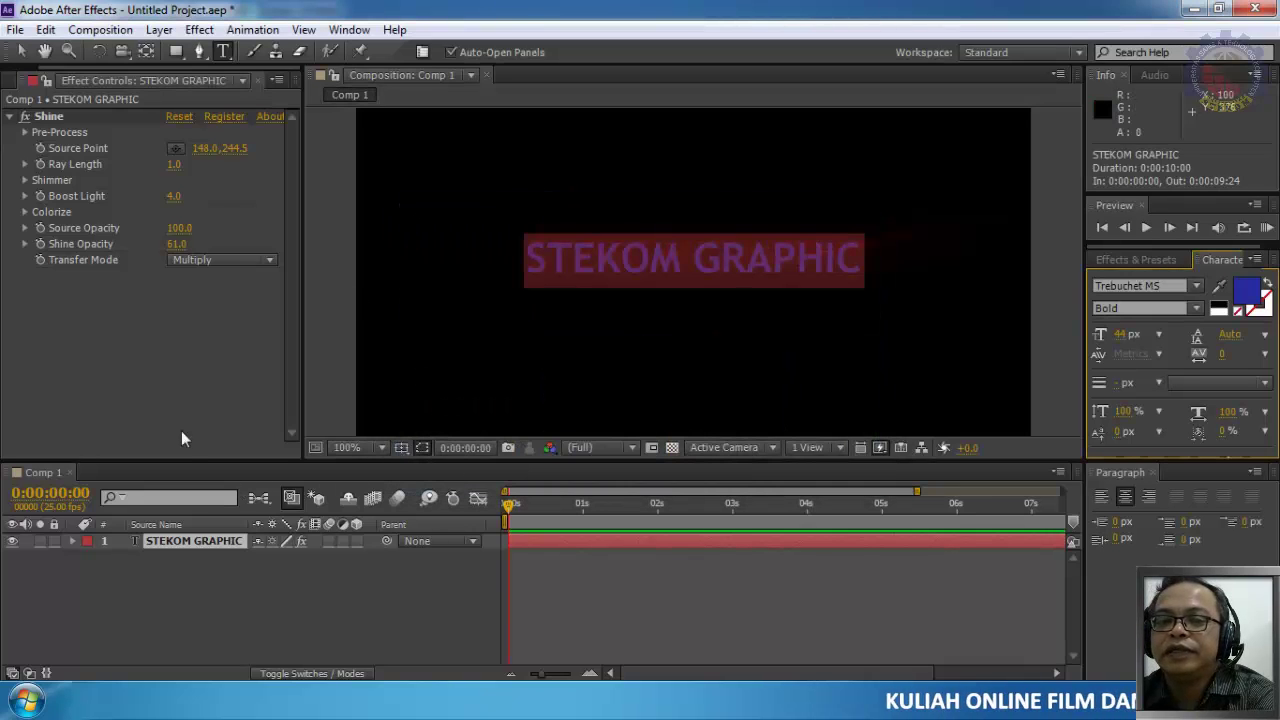
{"action": "left_click", "coordinate": [398, 364]}
{"action": "left_click", "coordinate": [131, 599]}
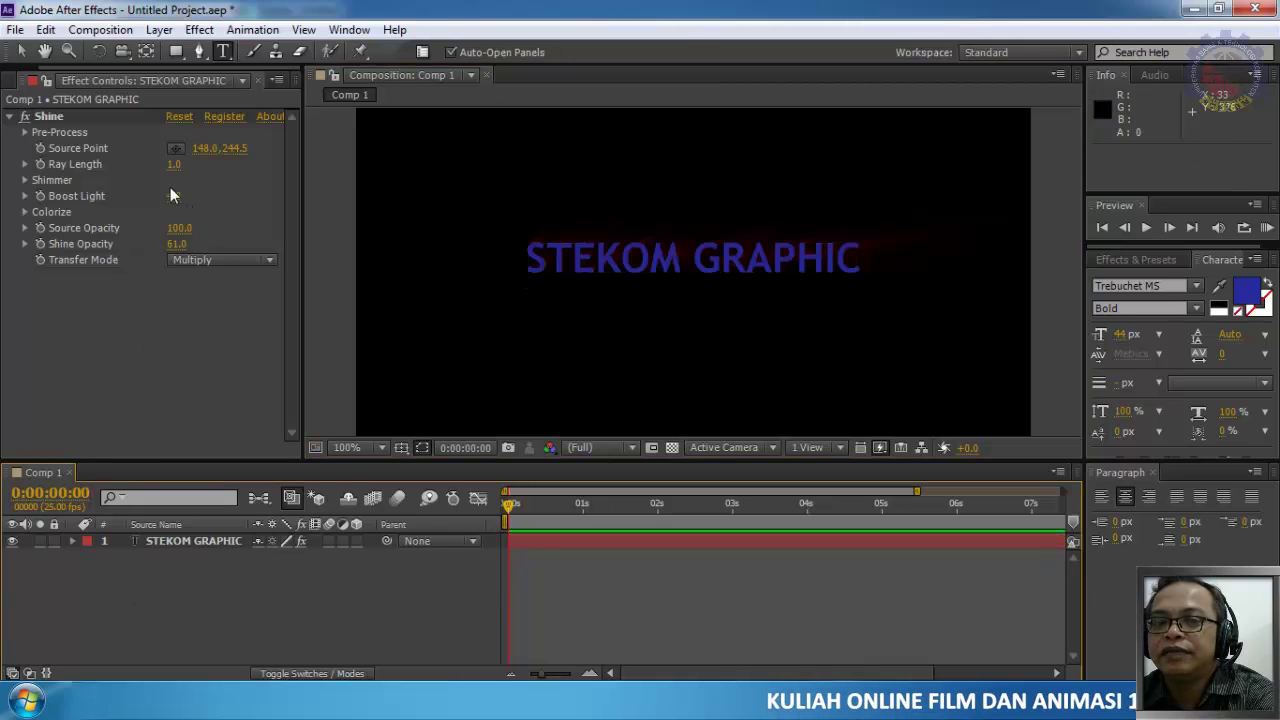
Step: Select the Shine effect on the text layer and move its Source Point under the middle of the text, to 338.0, 242.5
{"action": "left_click", "coordinate": [202, 539]}
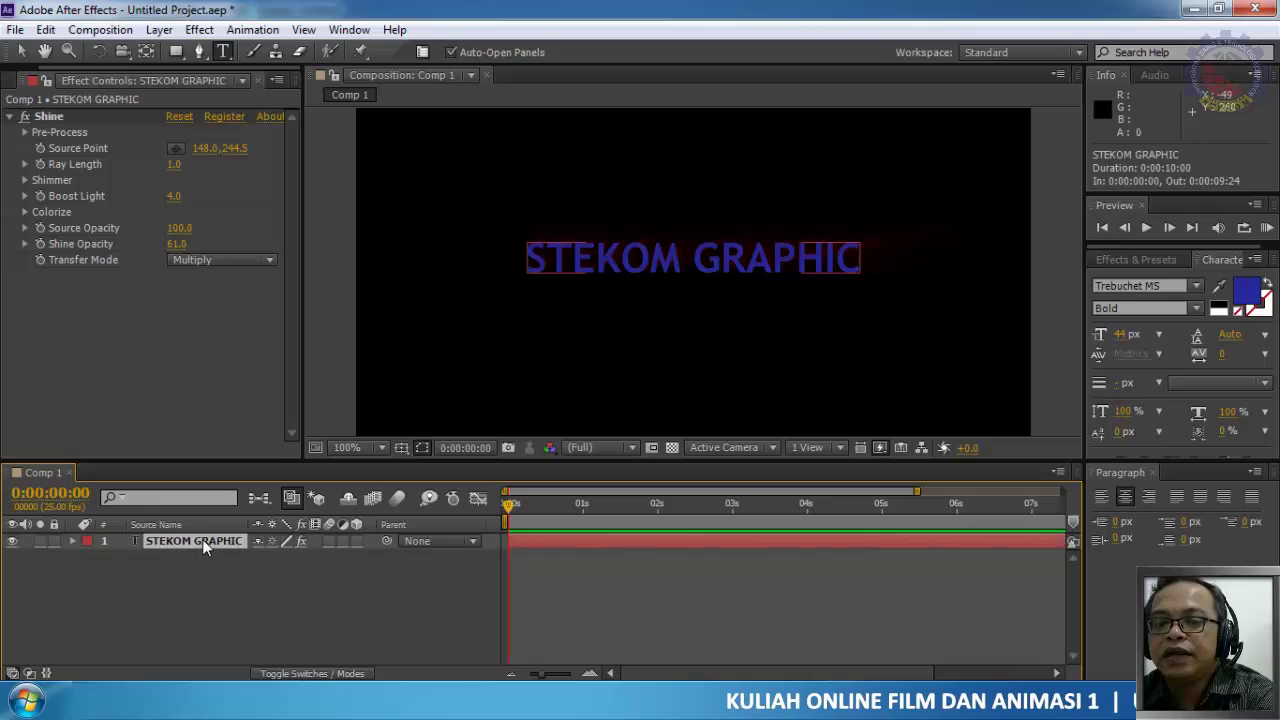
{"action": "left_click", "coordinate": [50, 117]}
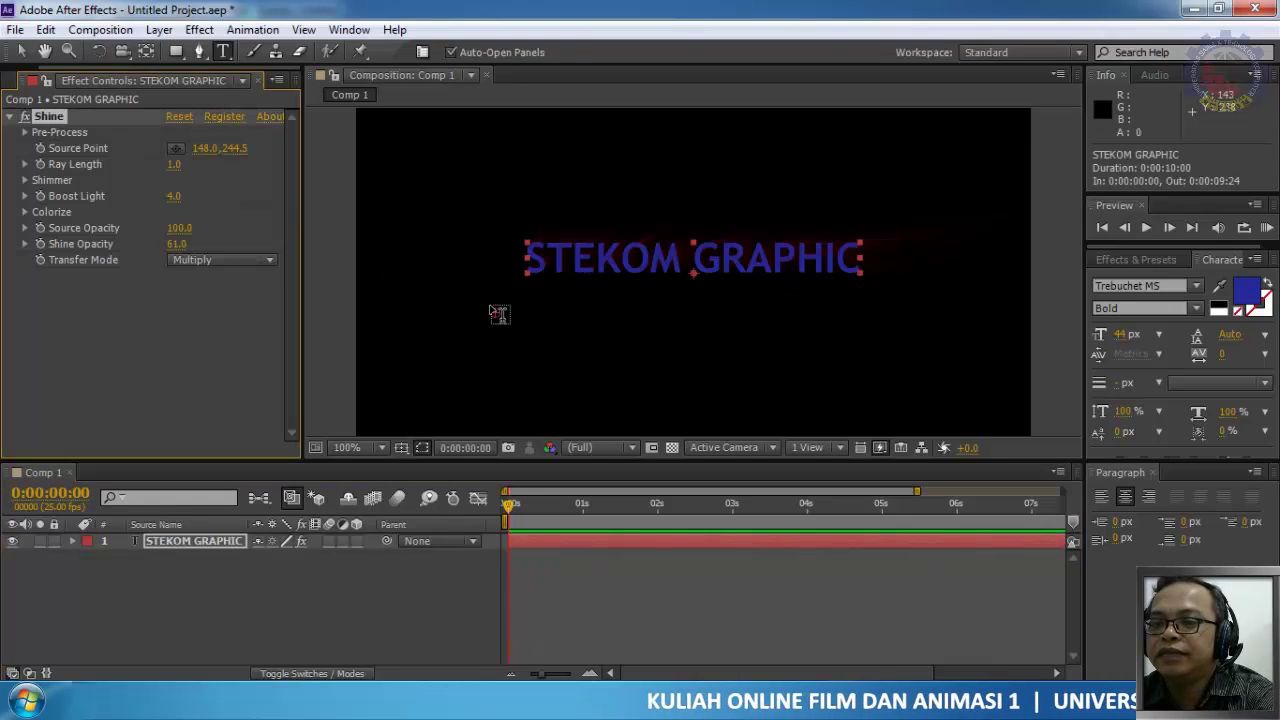
{"action": "left_click", "coordinate": [20, 52]}
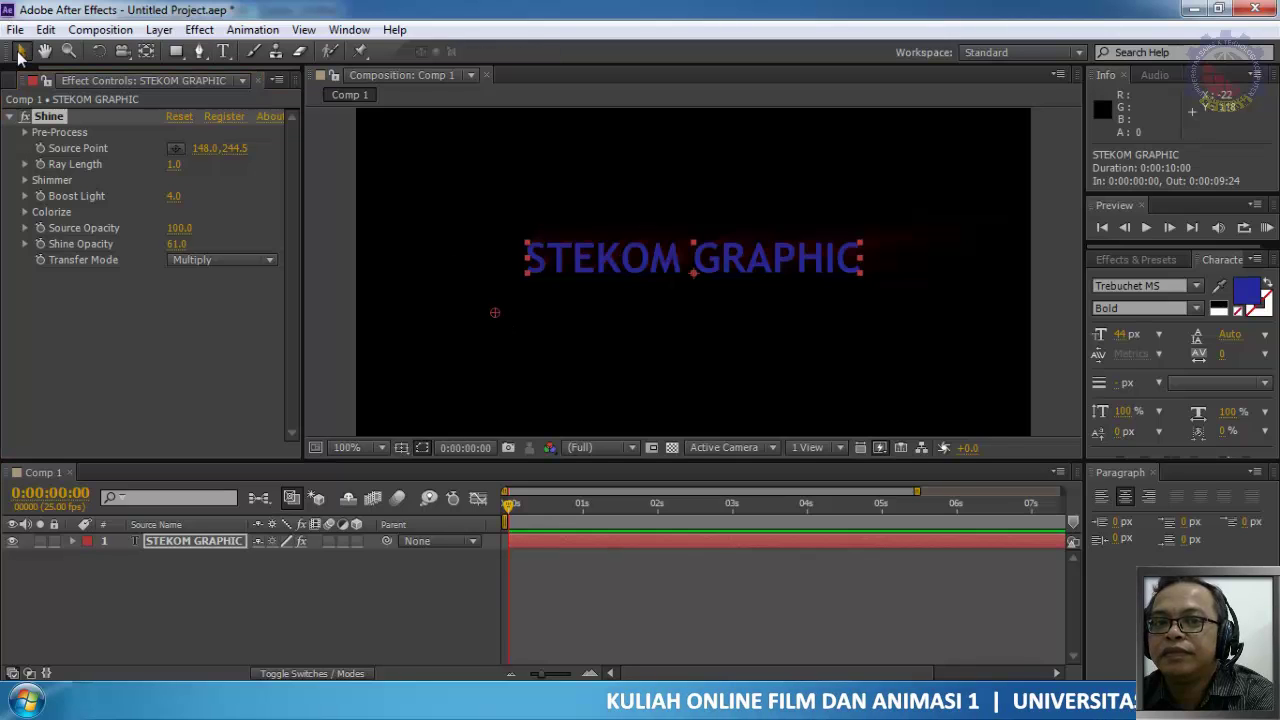
{"action": "left_click_drag", "start_coordinate": [494, 316], "coordinate": [508, 295]}
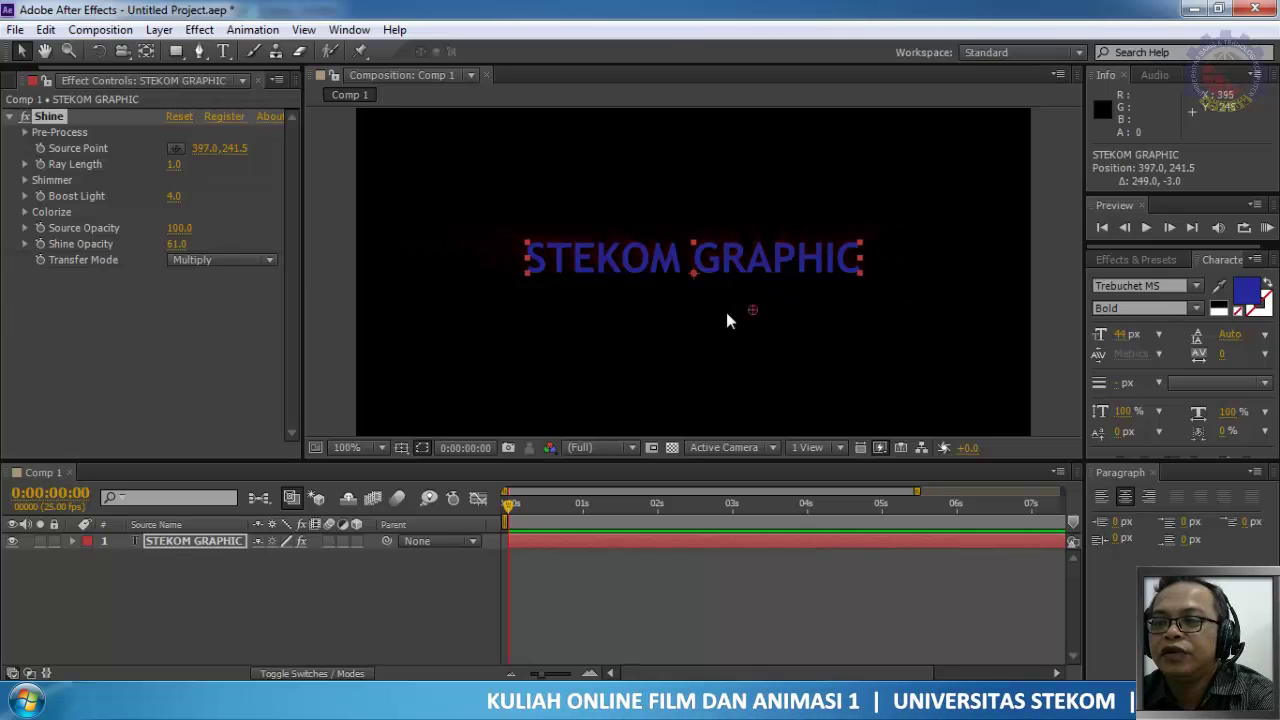
{"action": "left_click_drag", "start_coordinate": [504, 303], "coordinate": [823, 313]}
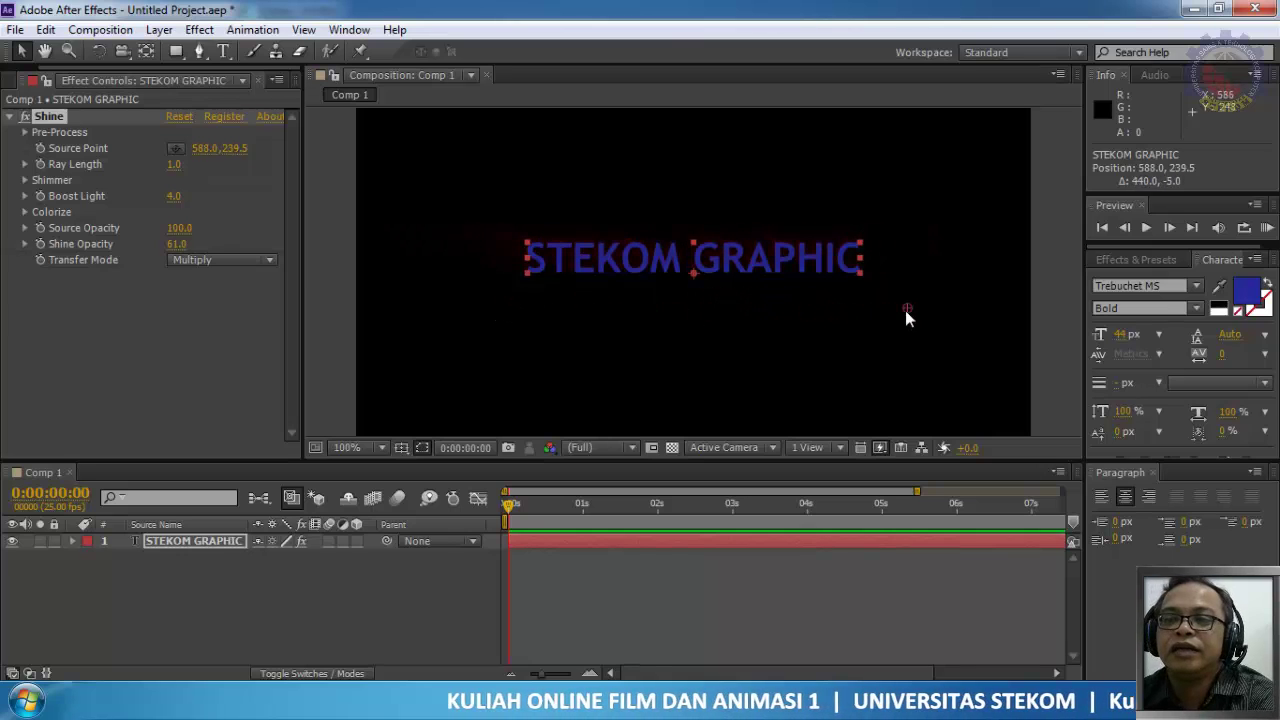
{"action": "left_click_drag", "start_coordinate": [672, 313], "coordinate": [671, 313]}
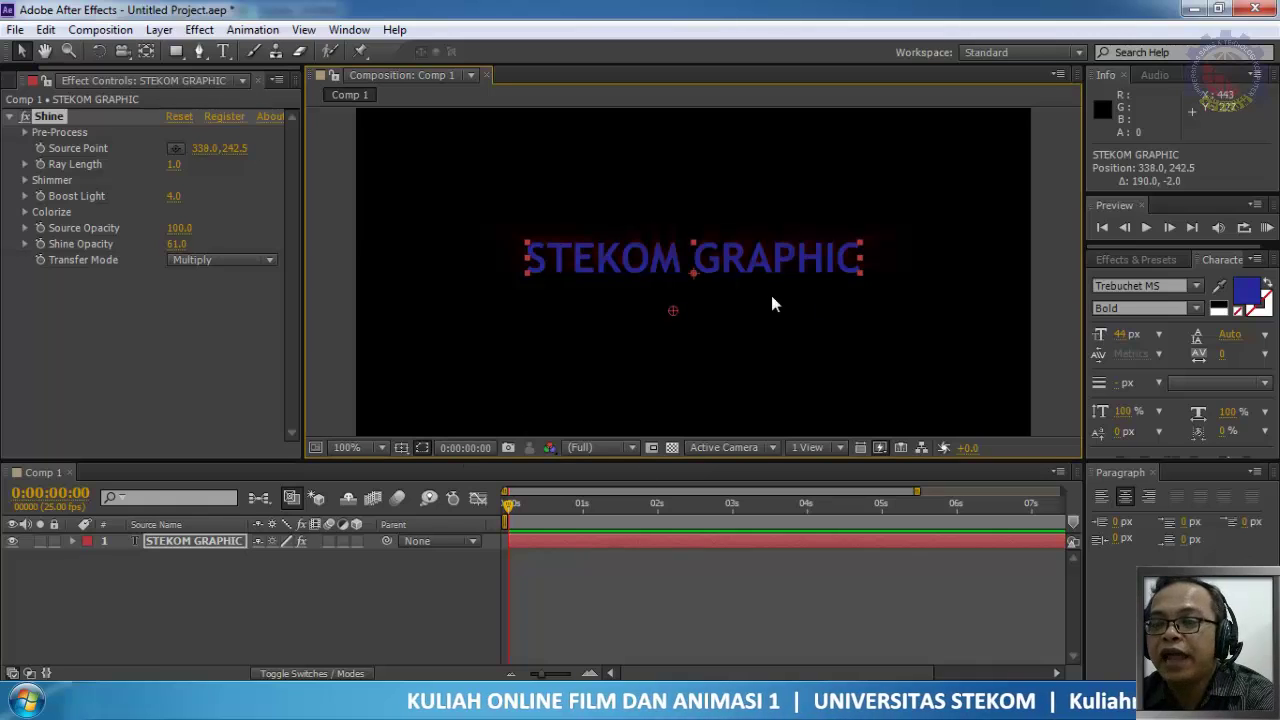
Step: Set Shine's Transfer Mode to Add and reselect the effect to show its Source Point
{"action": "left_click", "coordinate": [237, 262]}
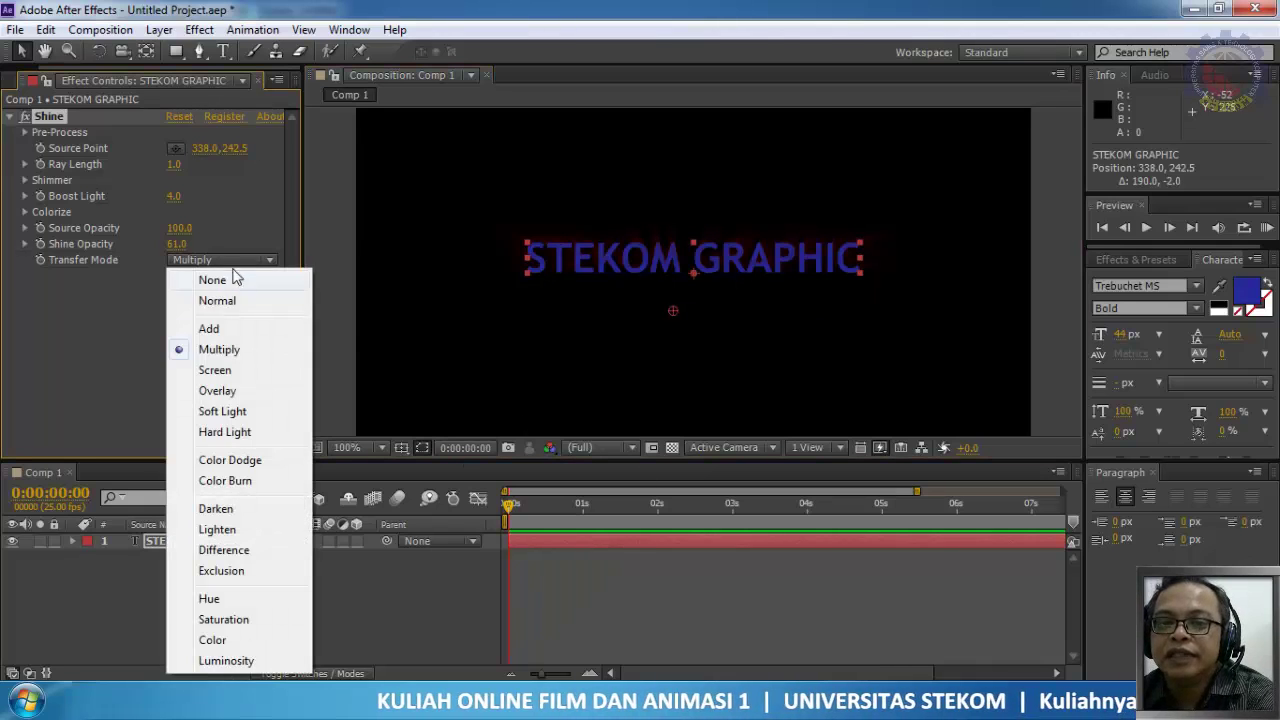
{"action": "left_click", "coordinate": [225, 326]}
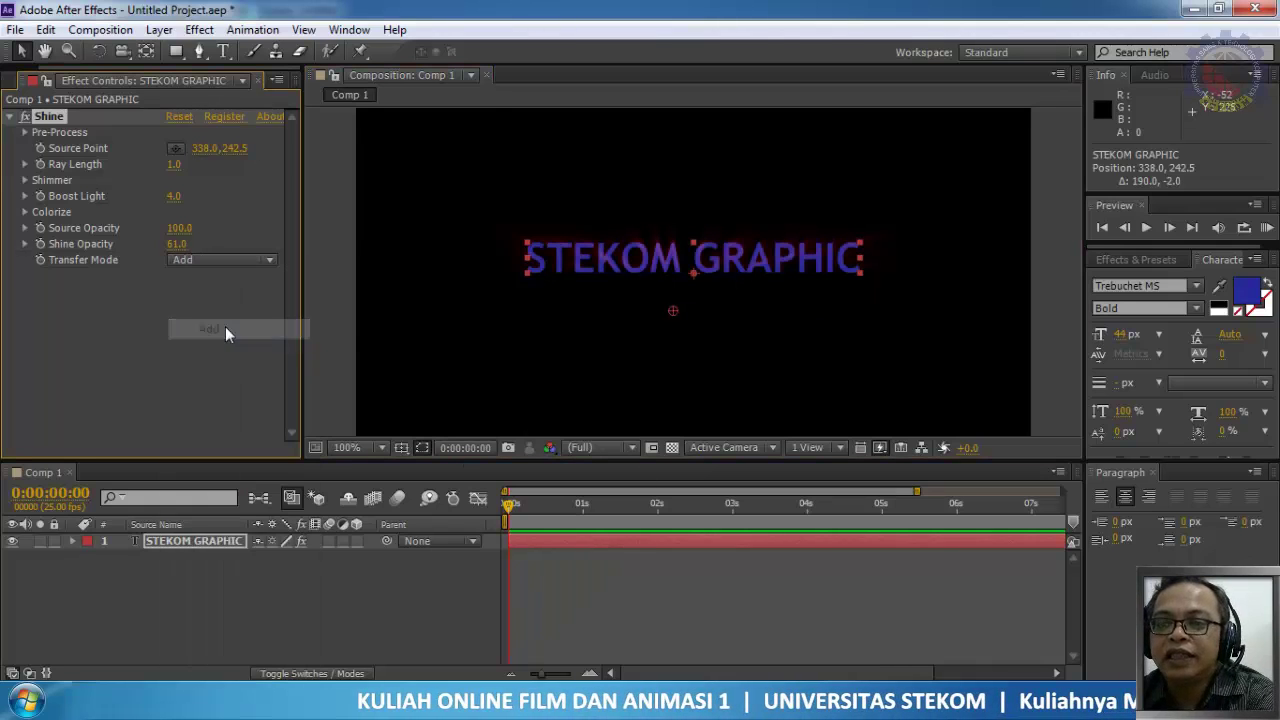
{"action": "left_click", "coordinate": [669, 312]}
{"action": "left_click", "coordinate": [640, 287]}
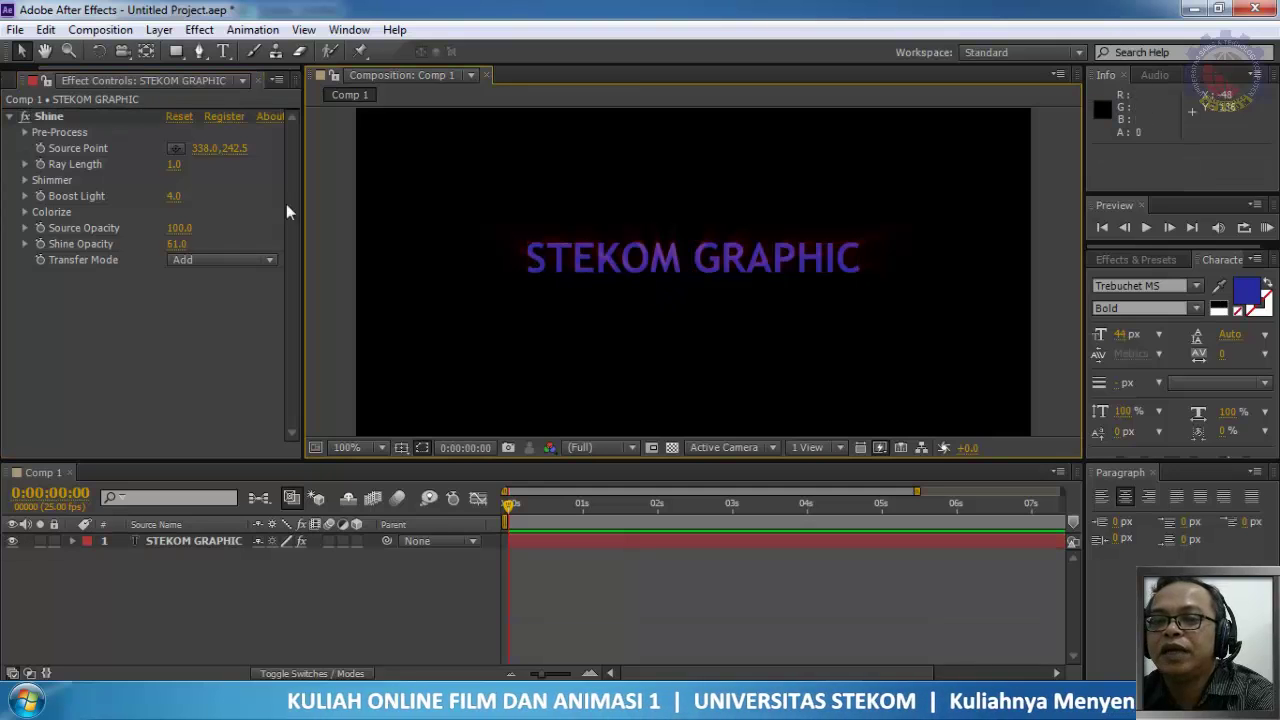
{"action": "left_click", "coordinate": [52, 116]}
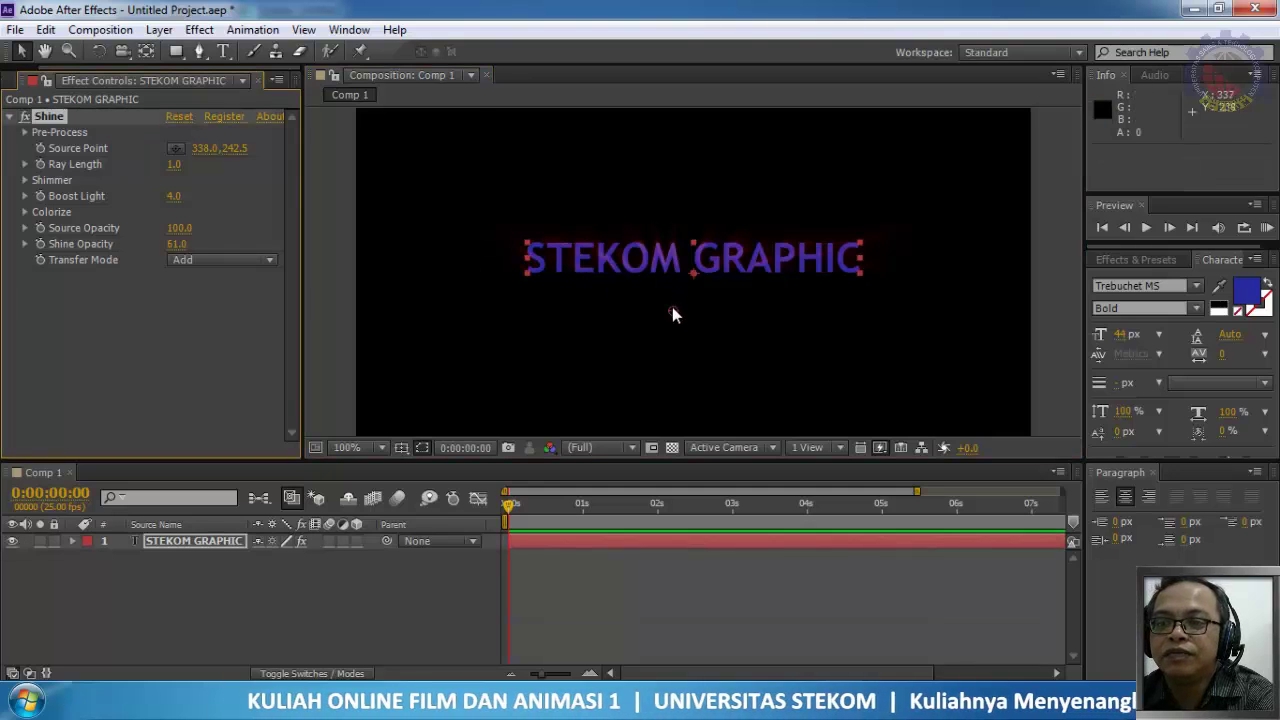
Step: Move Shine's Source Point to 364.0, 210.5, at the lower middle of the text, and deselect the layer
{"action": "left_click_drag", "start_coordinate": [672, 313], "coordinate": [695, 277]}
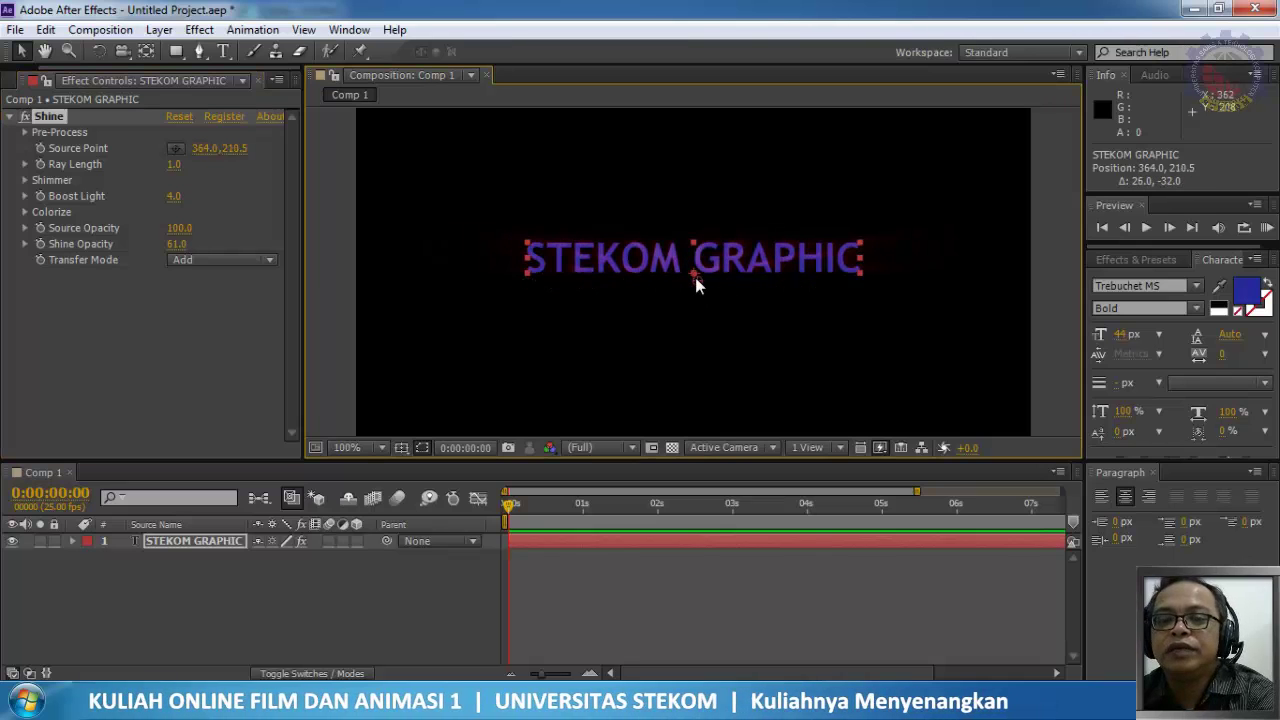
{"action": "left_click", "coordinate": [219, 576]}
{"action": "left_click", "coordinate": [208, 538]}
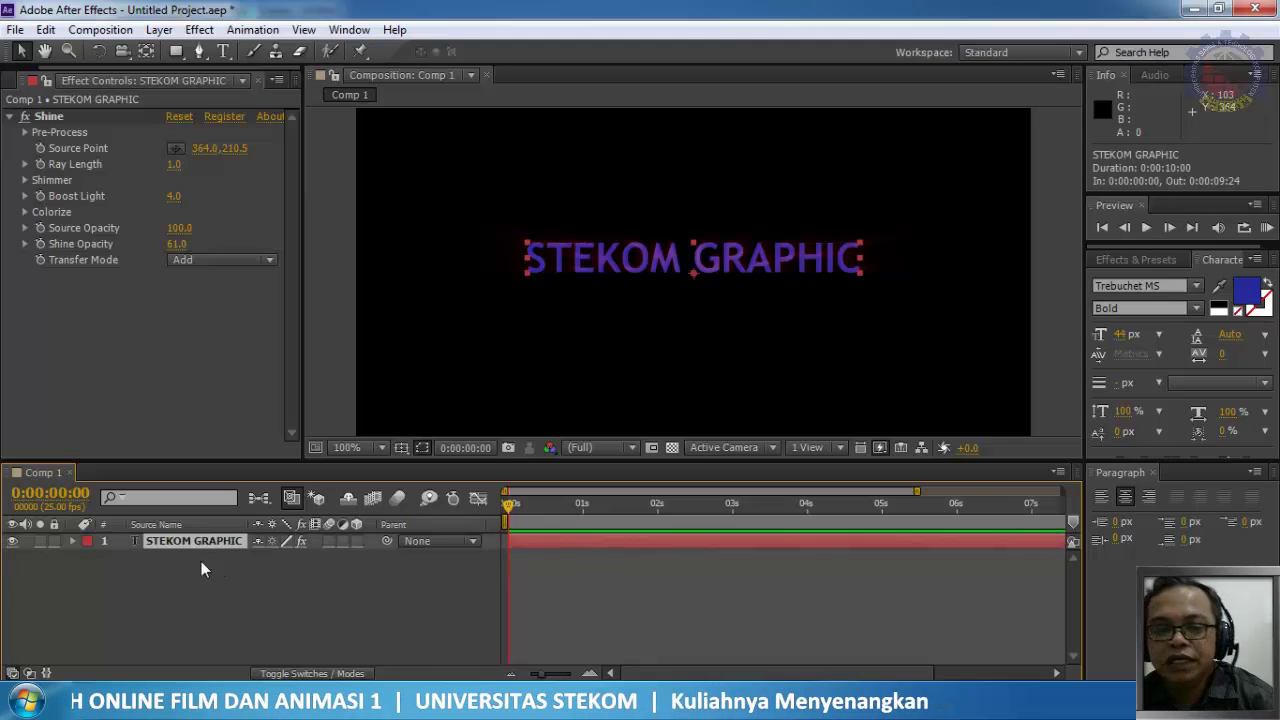
{"action": "left_click", "coordinate": [172, 617]}
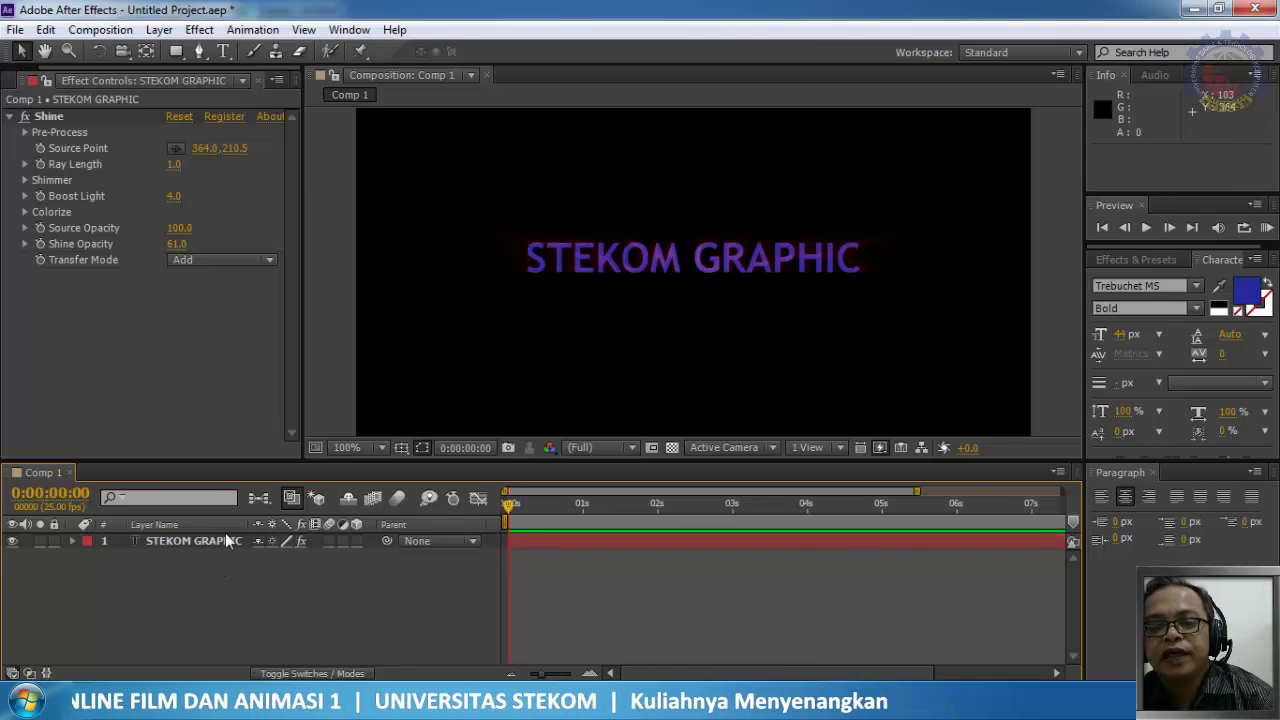
Step: Duplicate the STEKOM GRAPHIC text layer together with its Shine effect and keep the copy selected
{"action": "left_click", "coordinate": [212, 540]}
{"action": "left_click", "coordinate": [164, 576]}
{"action": "left_click", "coordinate": [192, 540]}
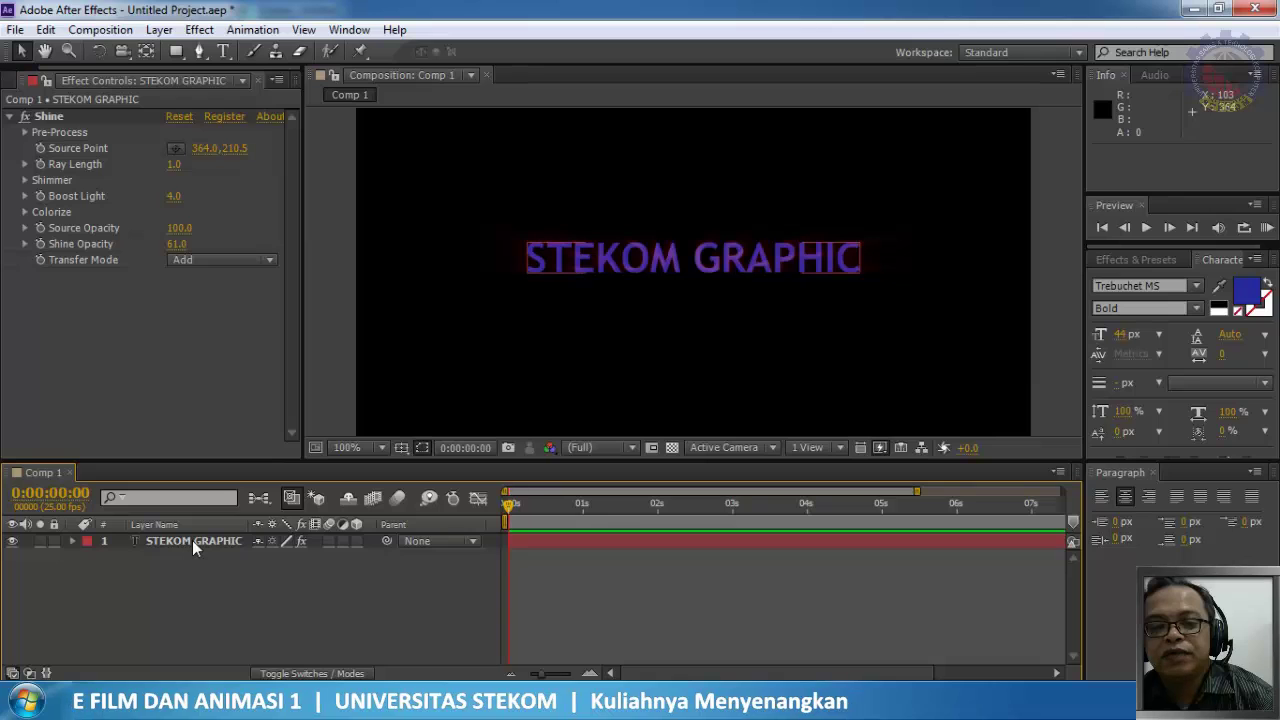
{"action": "left_click", "coordinate": [192, 540]}
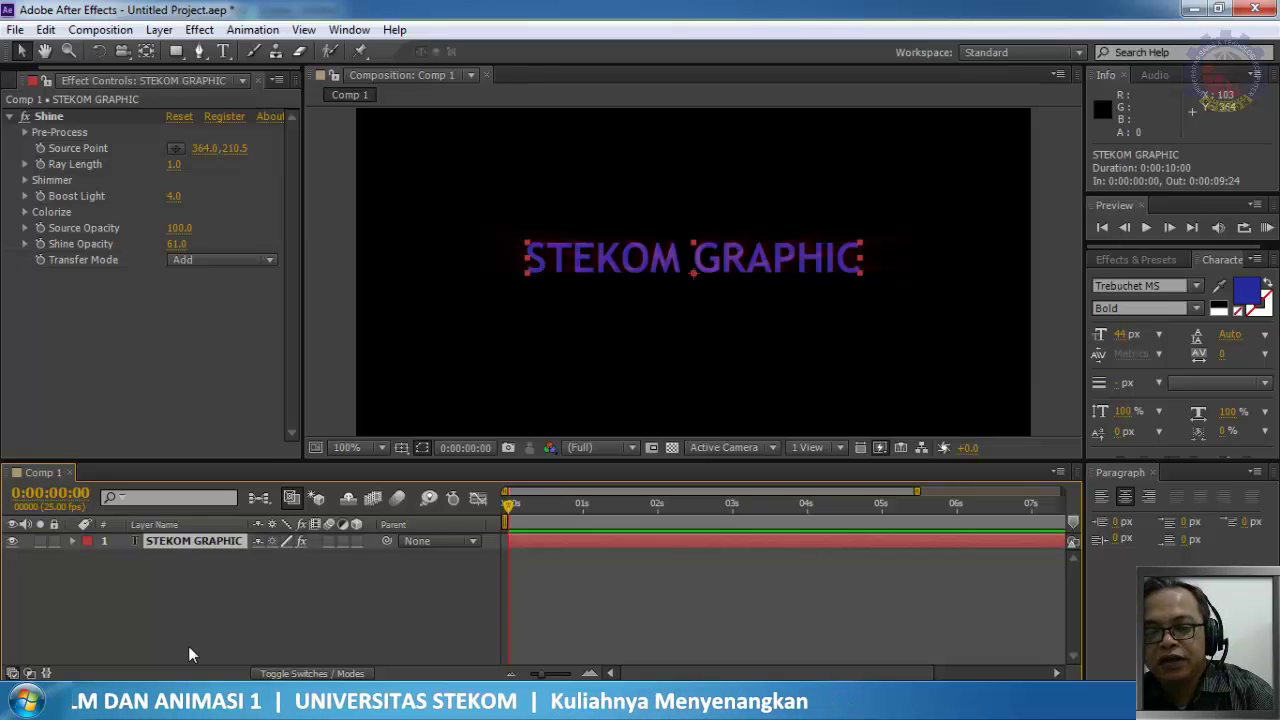
{"action": "key", "text": "ctrl+d"}
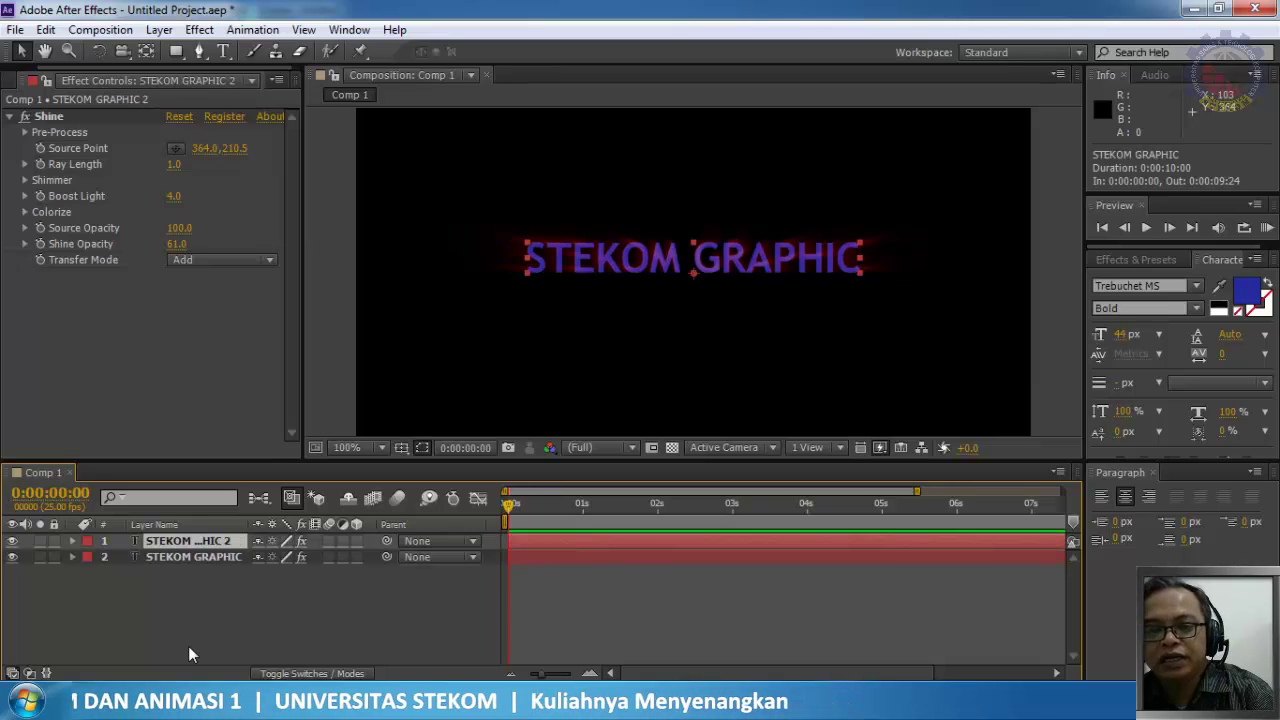
{"action": "left_click", "coordinate": [217, 541]}
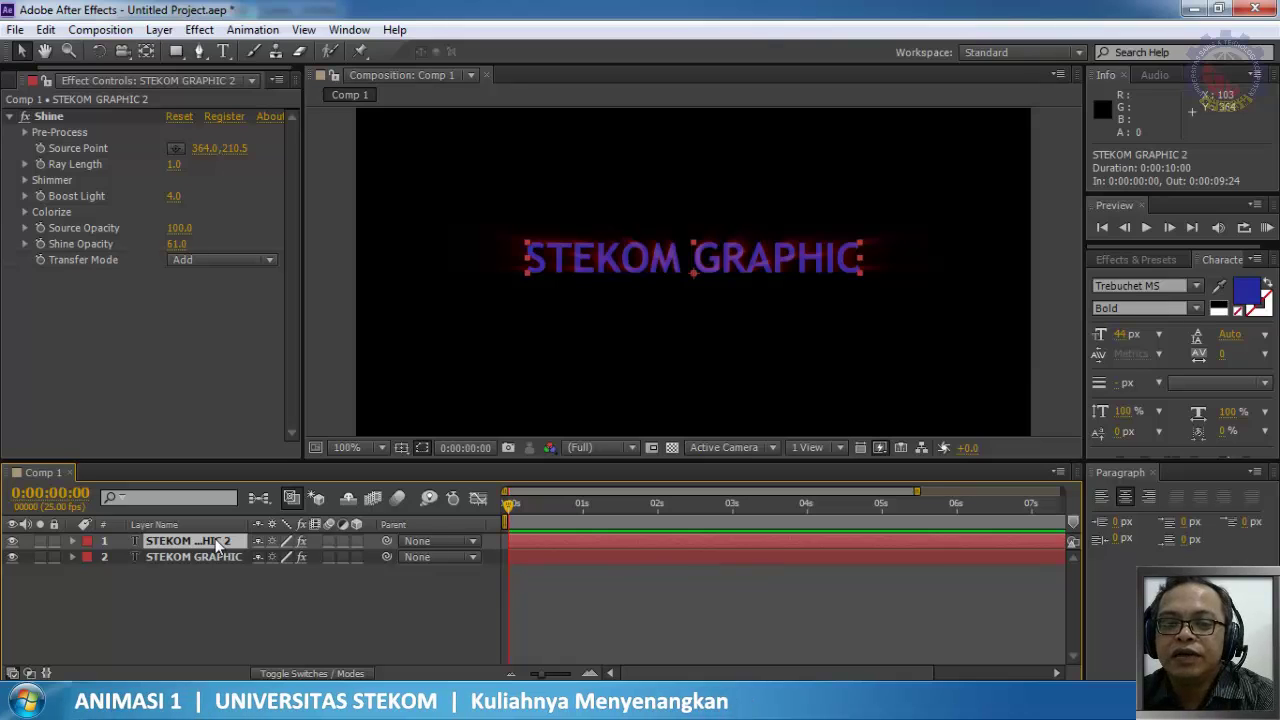
Step: Set Shine's Transfer Mode to None on the original STEKOM GRAPHIC layer
{"action": "left_click", "coordinate": [204, 556]}
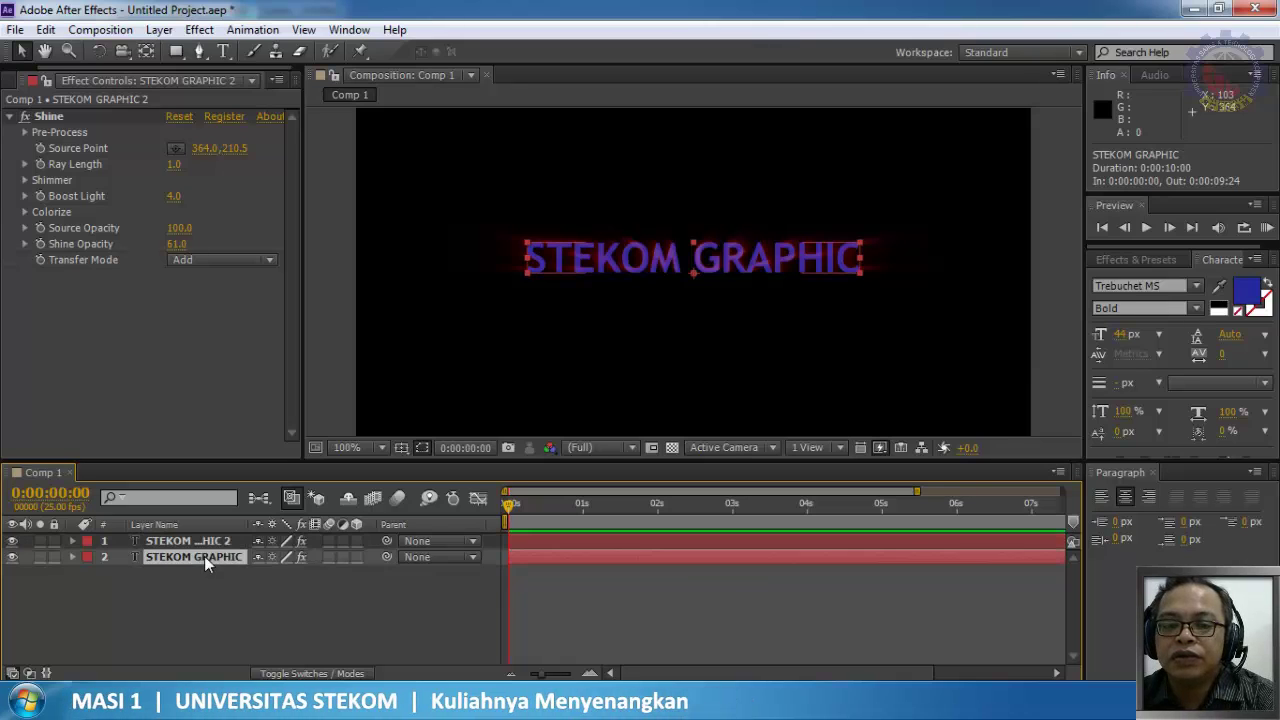
{"action": "left_click", "coordinate": [222, 260]}
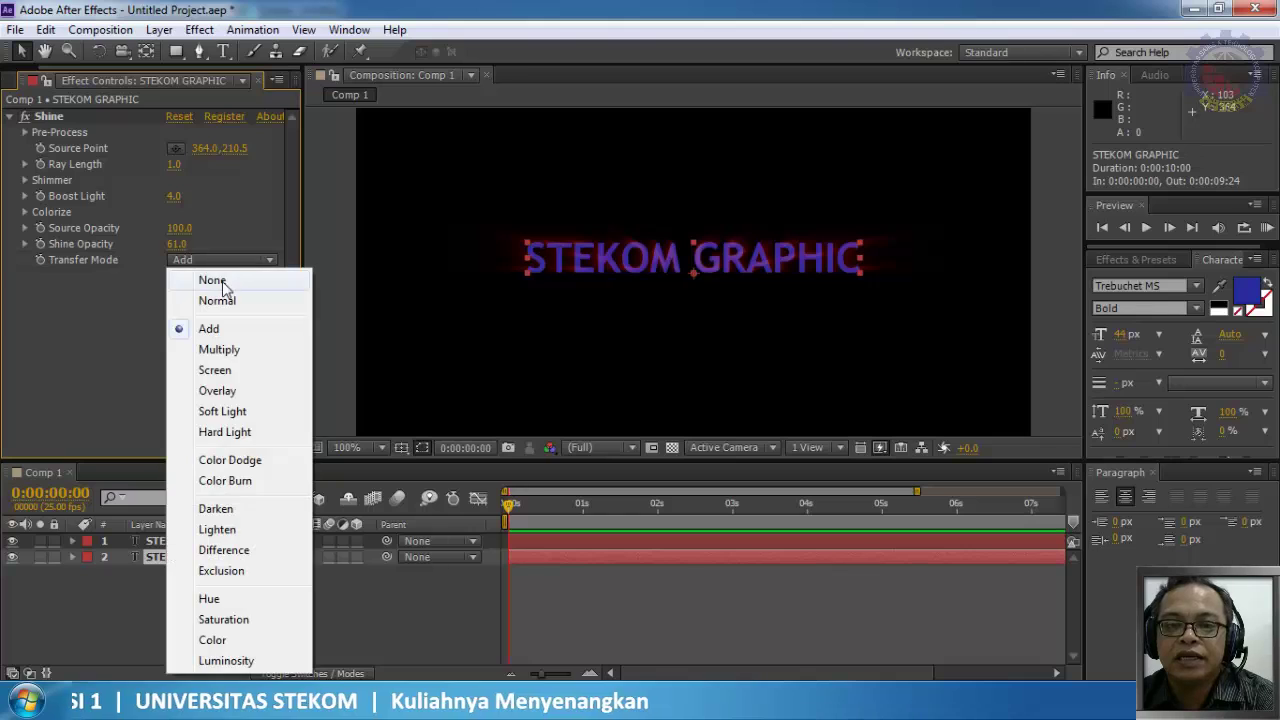
{"action": "left_click", "coordinate": [214, 370]}
Step: Set Shine's Transfer Mode to None on the duplicated text layer and delete the Shine effect from that layer
{"action": "left_click", "coordinate": [196, 542]}
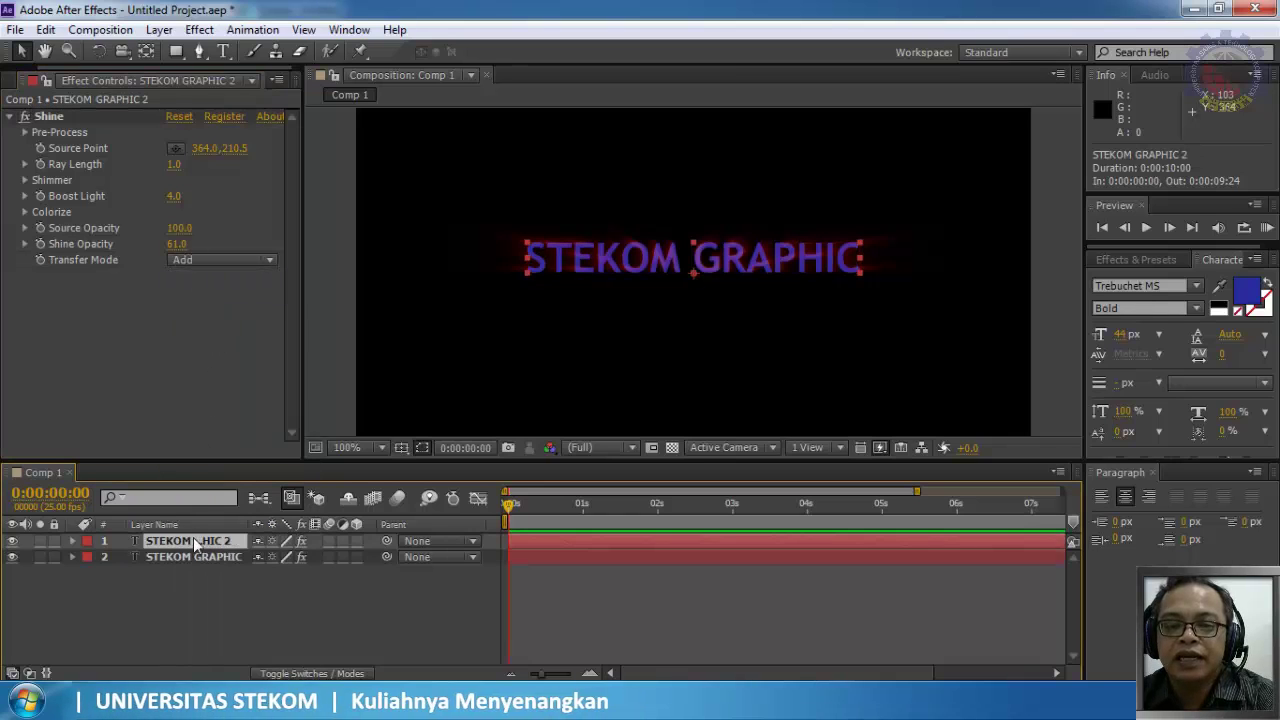
{"action": "left_click", "coordinate": [222, 261]}
{"action": "left_click", "coordinate": [212, 280]}
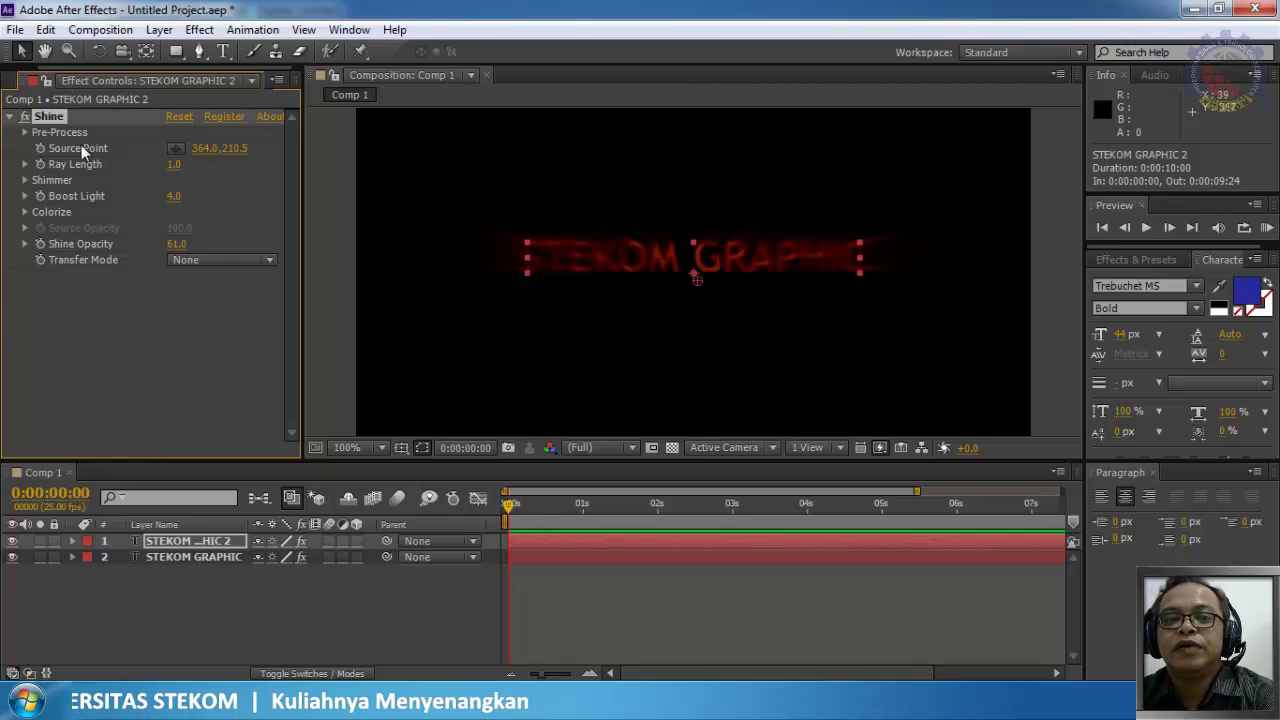
{"action": "left_click", "coordinate": [49, 117]}
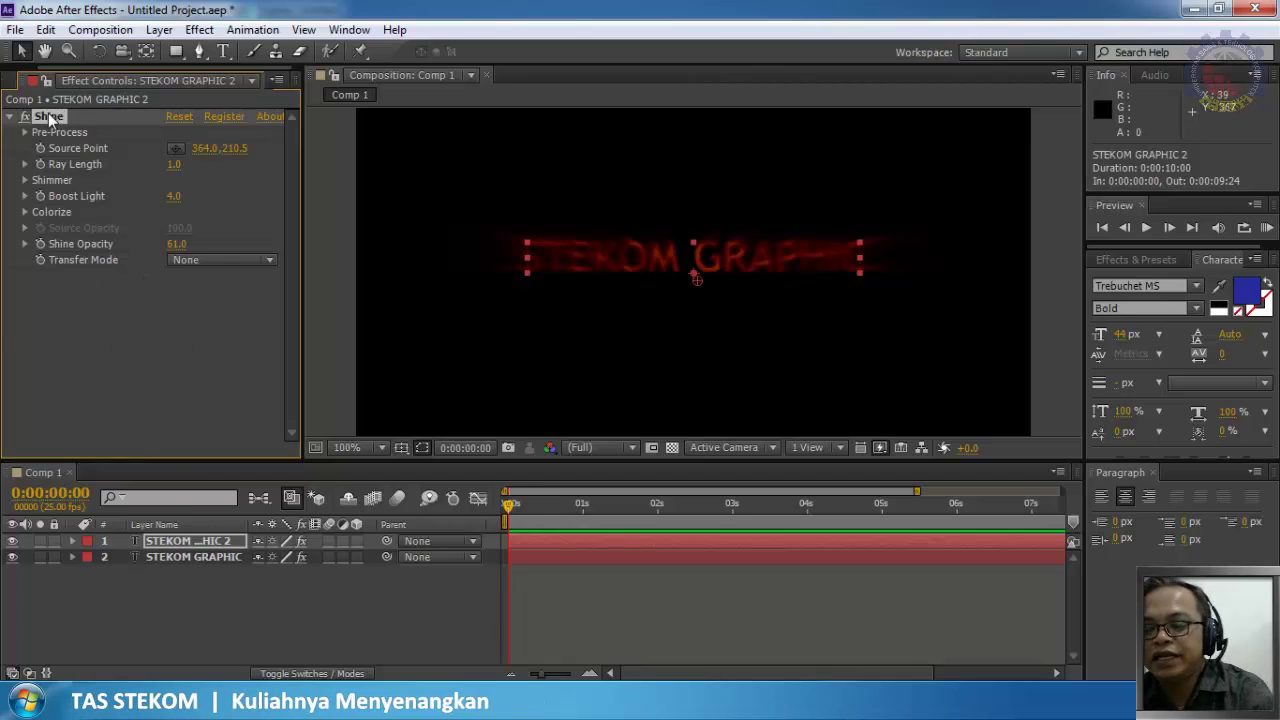
{"action": "key", "text": "Delete"}
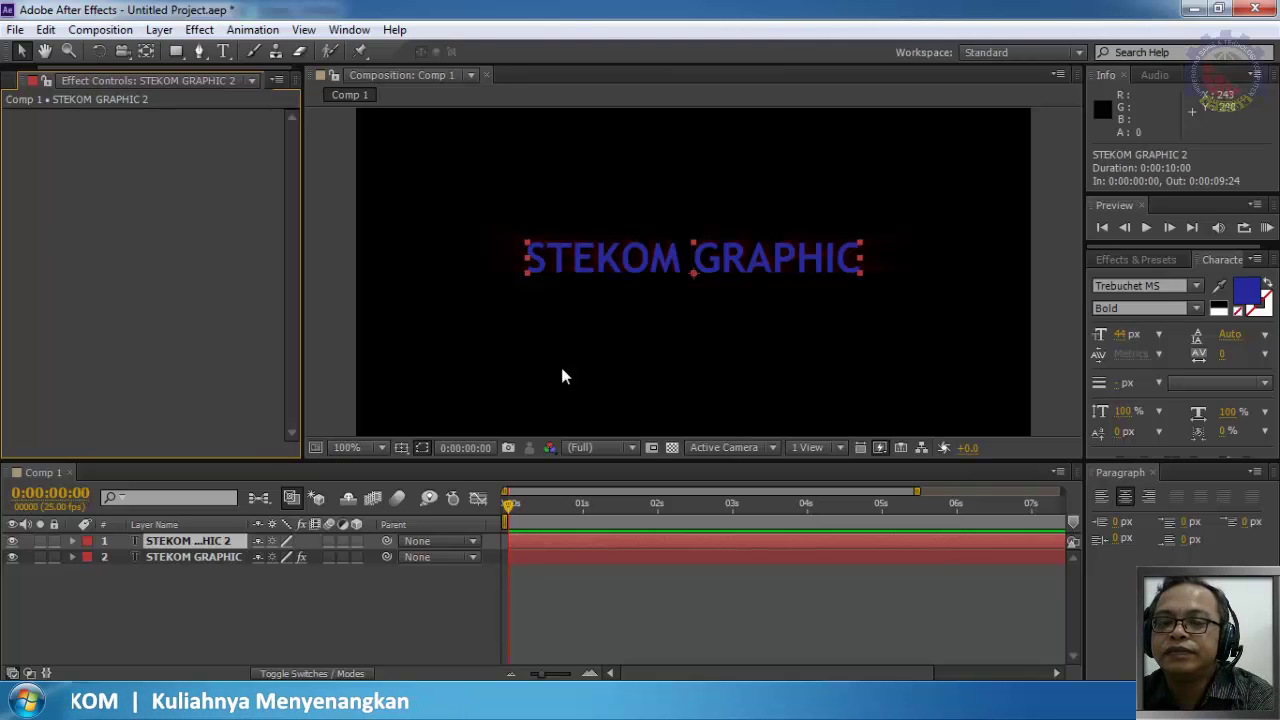
Step: Select the Shine effect on the original text layer to view its Source Point, and deselect both text layers
{"action": "left_click", "coordinate": [183, 557]}
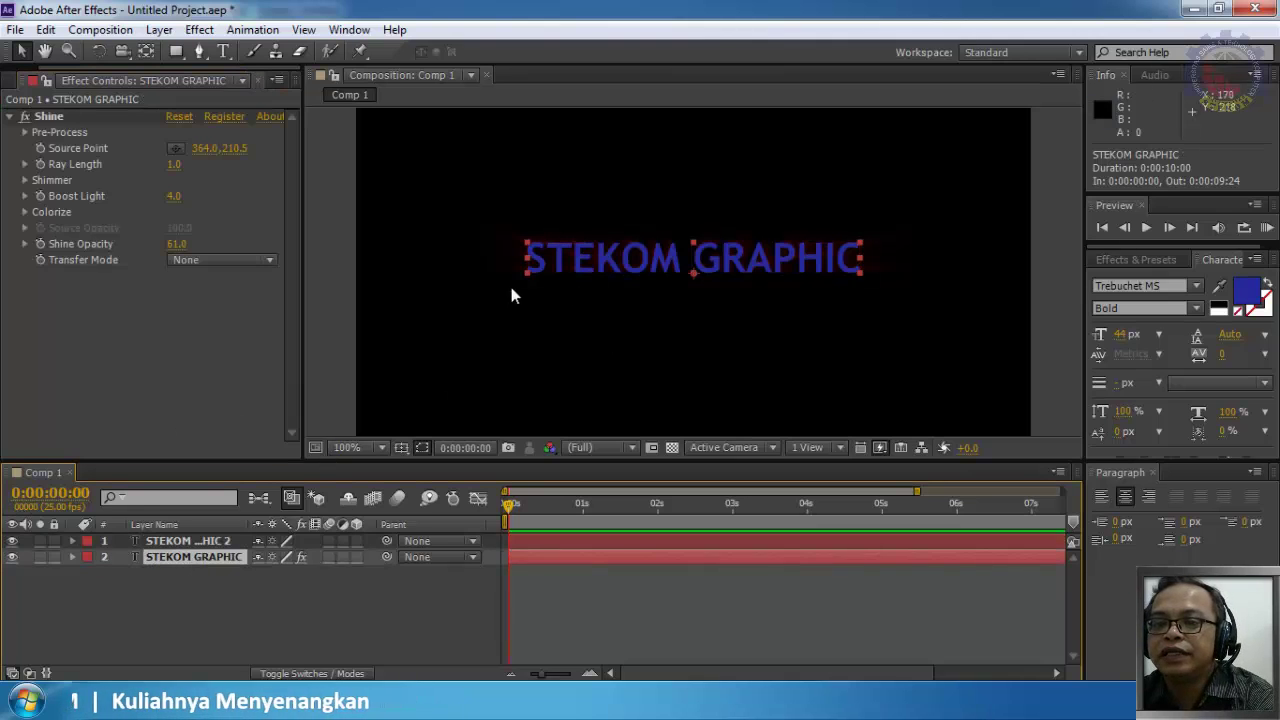
{"action": "left_click", "coordinate": [47, 116]}
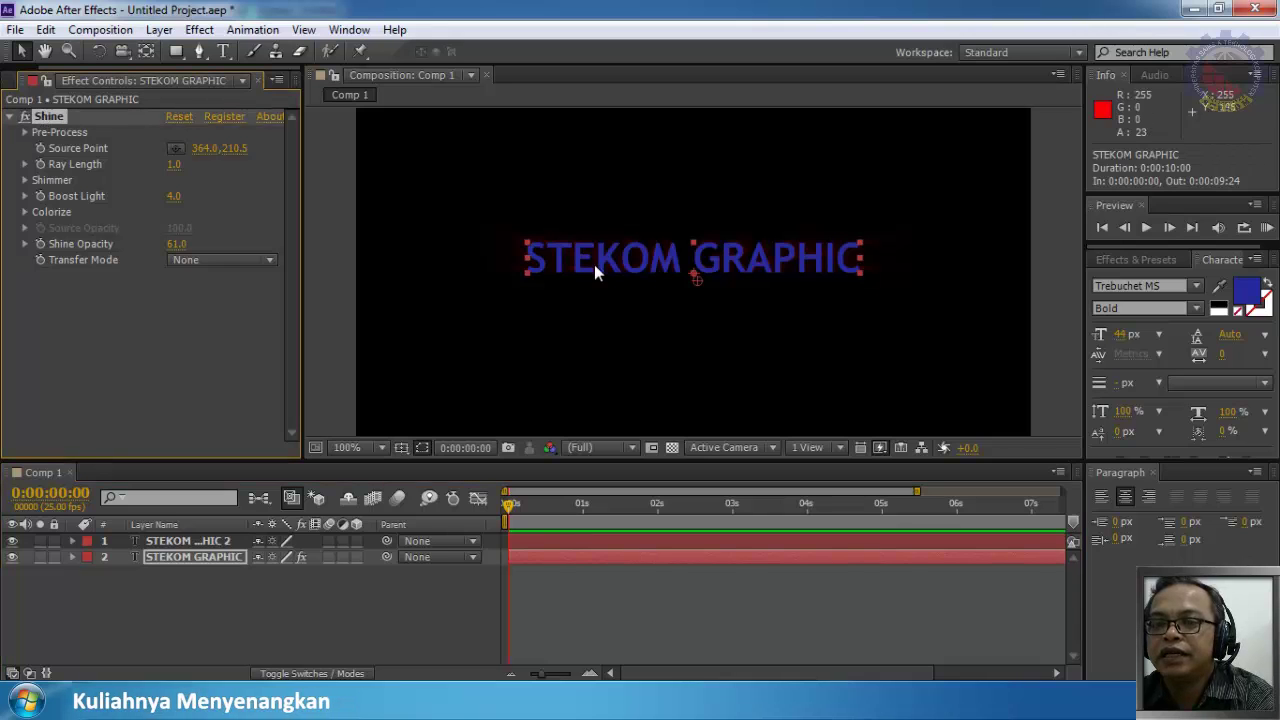
{"action": "key", "text": "ctrl+shift+h"}
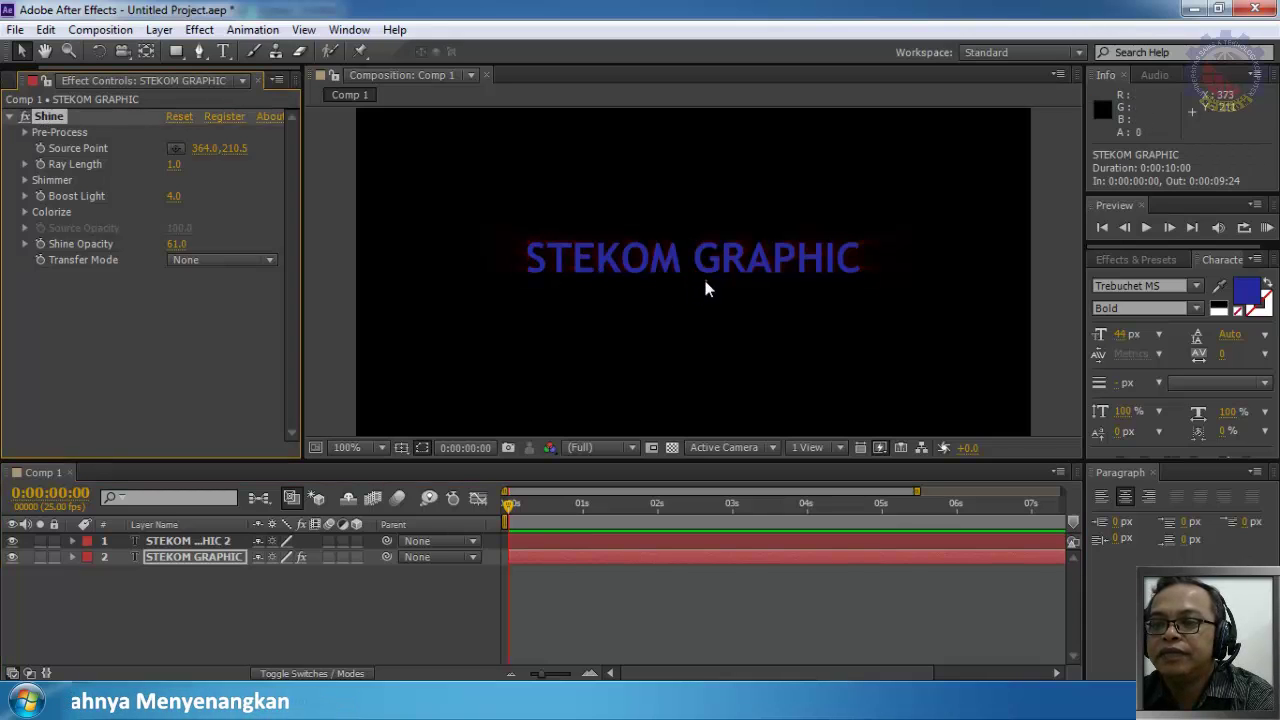
{"action": "left_click", "coordinate": [728, 288]}
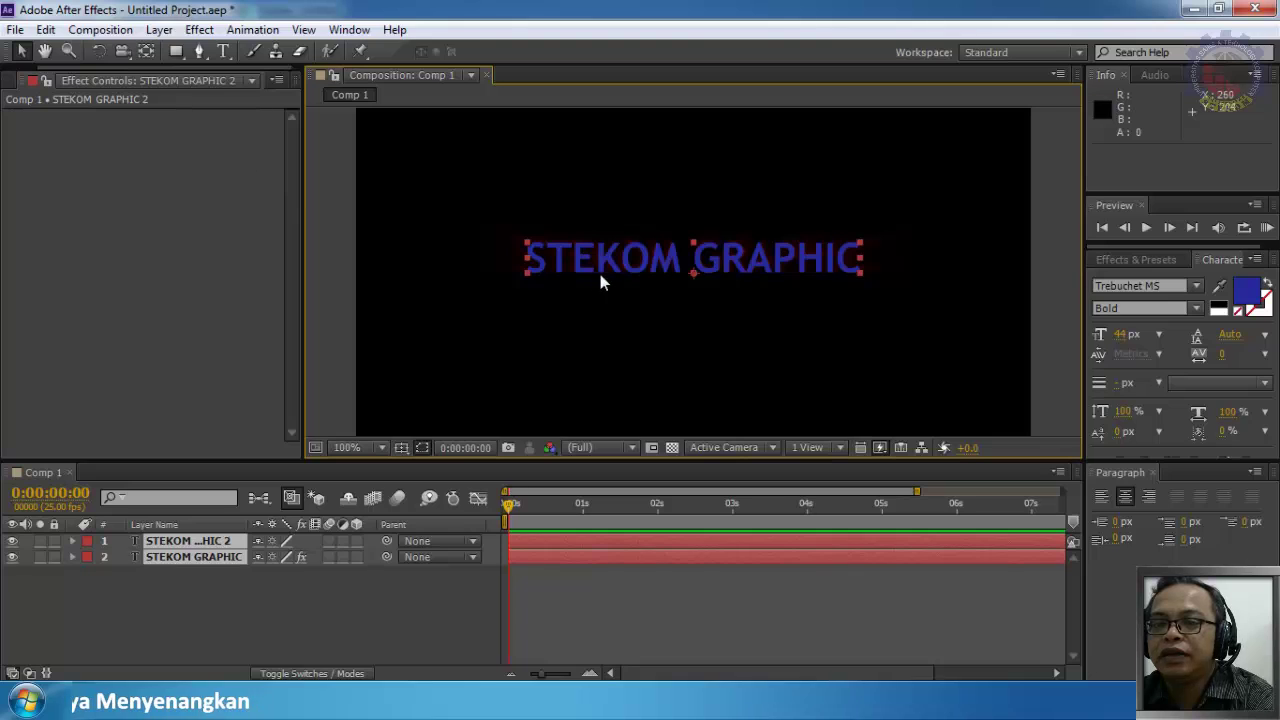
{"action": "left_click", "coordinate": [206, 538]}
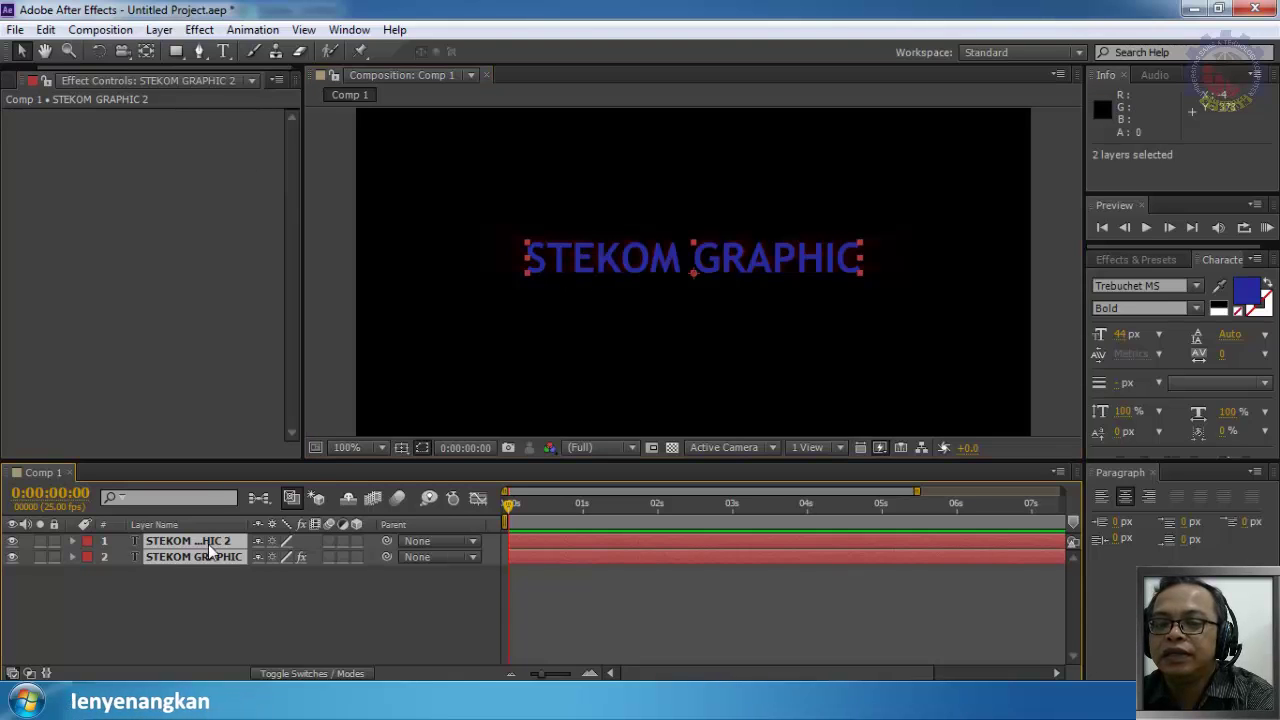
{"action": "left_click", "coordinate": [210, 612]}
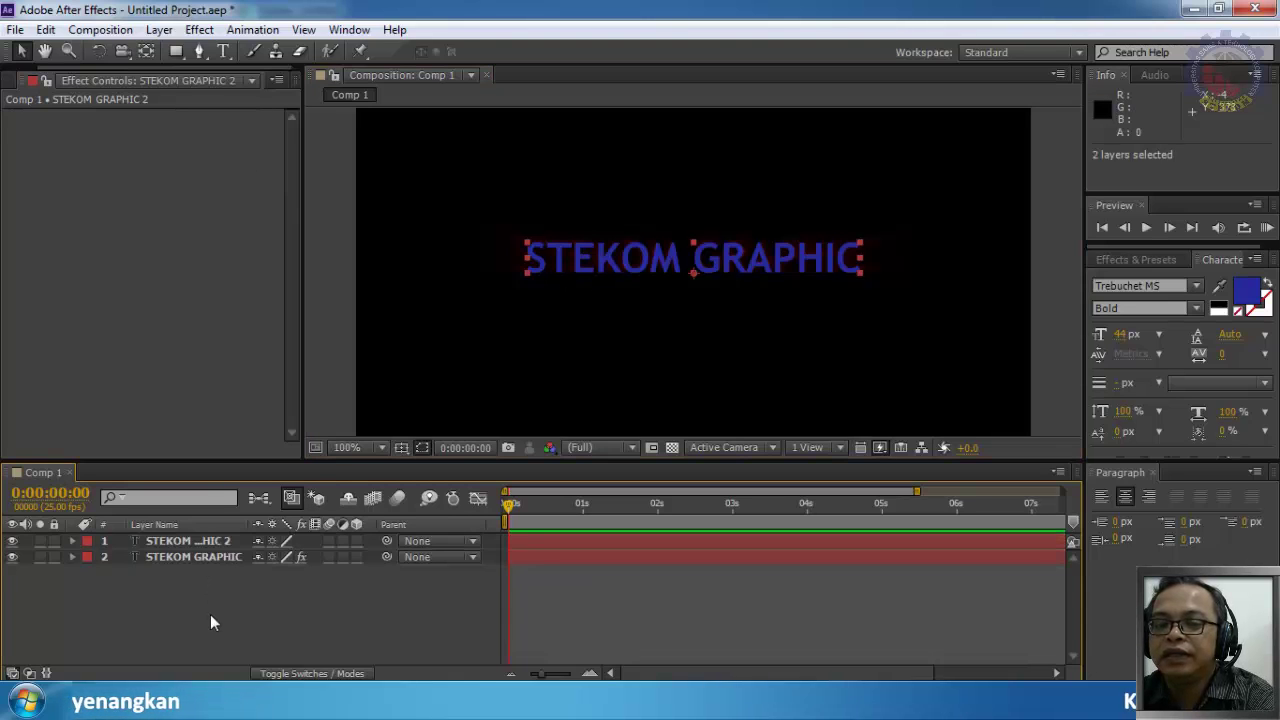
Step: On the original STEKOM GRAPHIC layer's Shine effect, set the source point to about 182, 227.5, Ray Length to 4.9 and Boost Light to 15
{"action": "left_click", "coordinate": [215, 557]}
{"action": "left_click", "coordinate": [67, 118]}
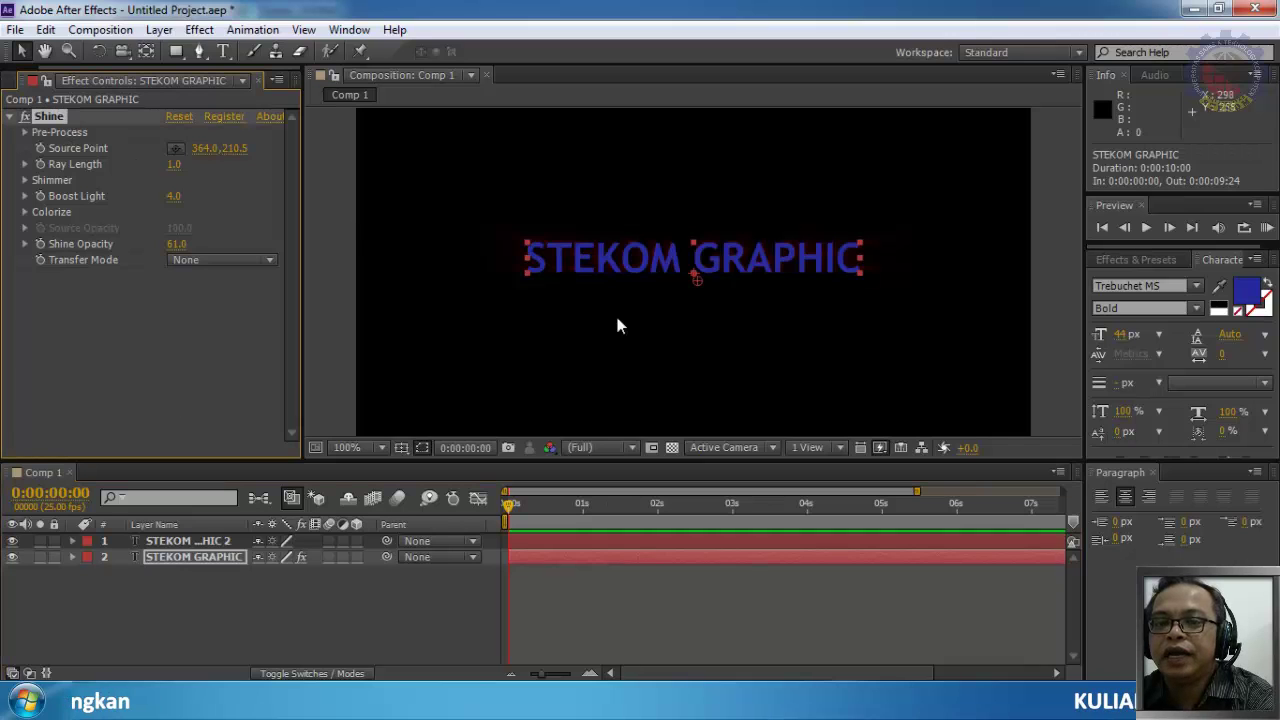
{"action": "left_click_drag", "start_coordinate": [694, 282], "coordinate": [481, 283]}
{"action": "left_click_drag", "start_coordinate": [467, 282], "coordinate": [526, 296]}
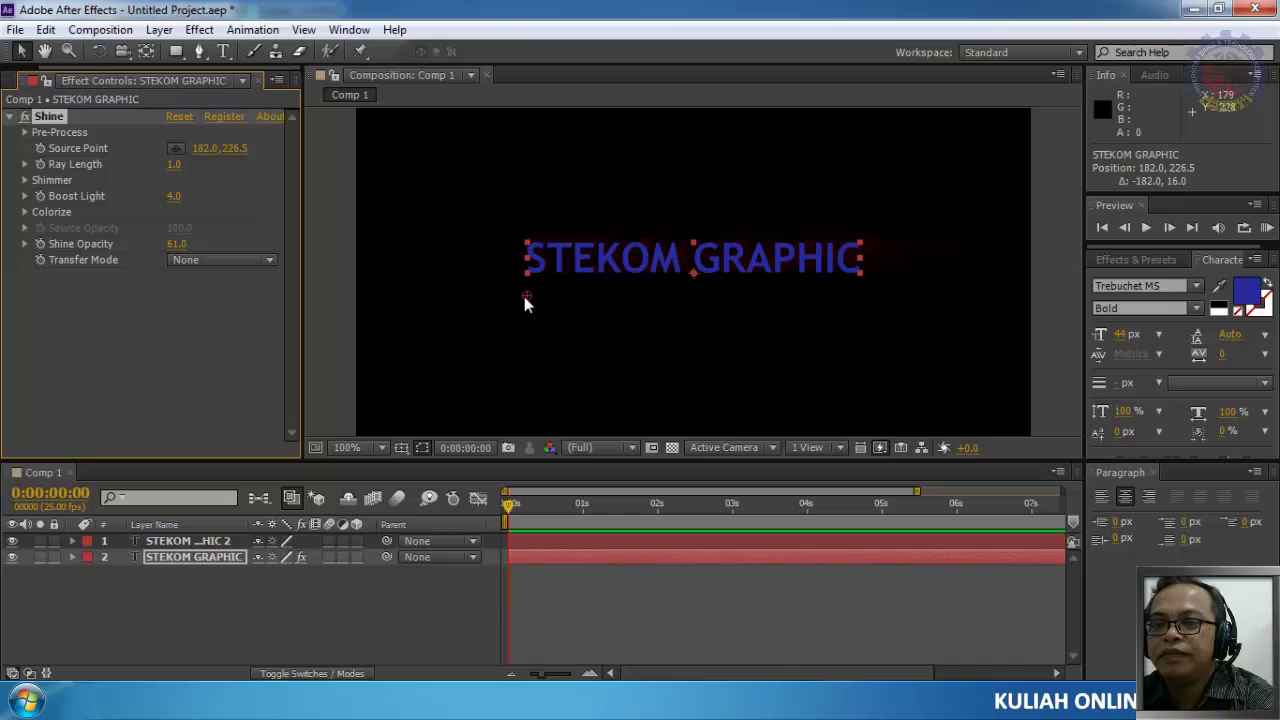
{"action": "left_click_drag", "start_coordinate": [172, 170], "coordinate": [292, 213]}
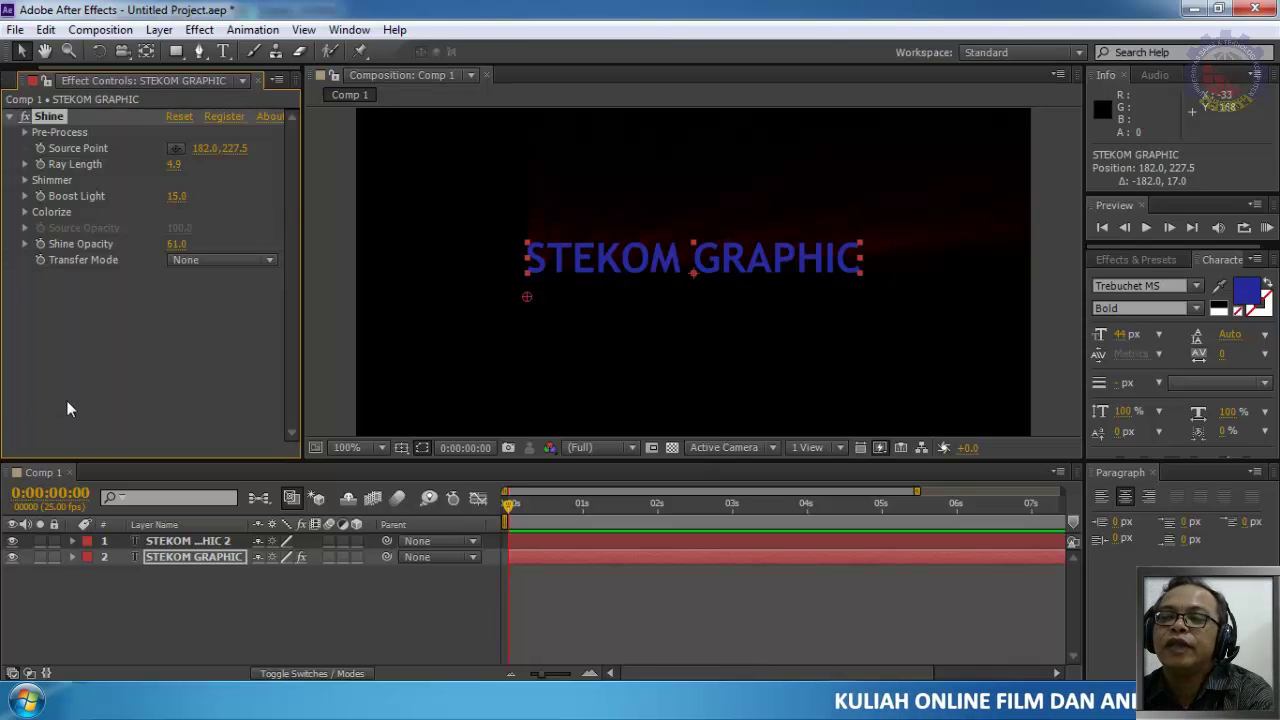
Step: Change the fill colour of the original STEKOM GRAPHIC text layer to a lighter periwinkle blue
{"action": "left_click", "coordinate": [1244, 288]}
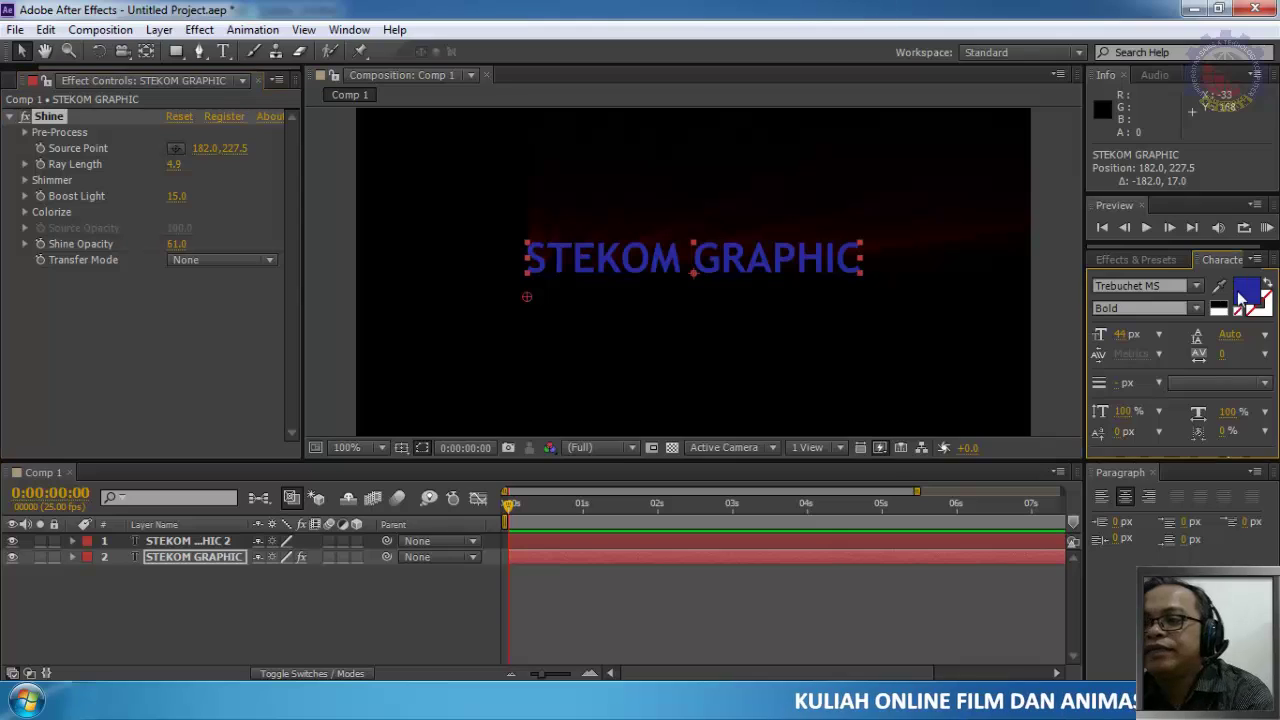
{"action": "left_click_drag", "start_coordinate": [595, 318], "coordinate": [510, 264]}
{"action": "left_click", "coordinate": [810, 236]}
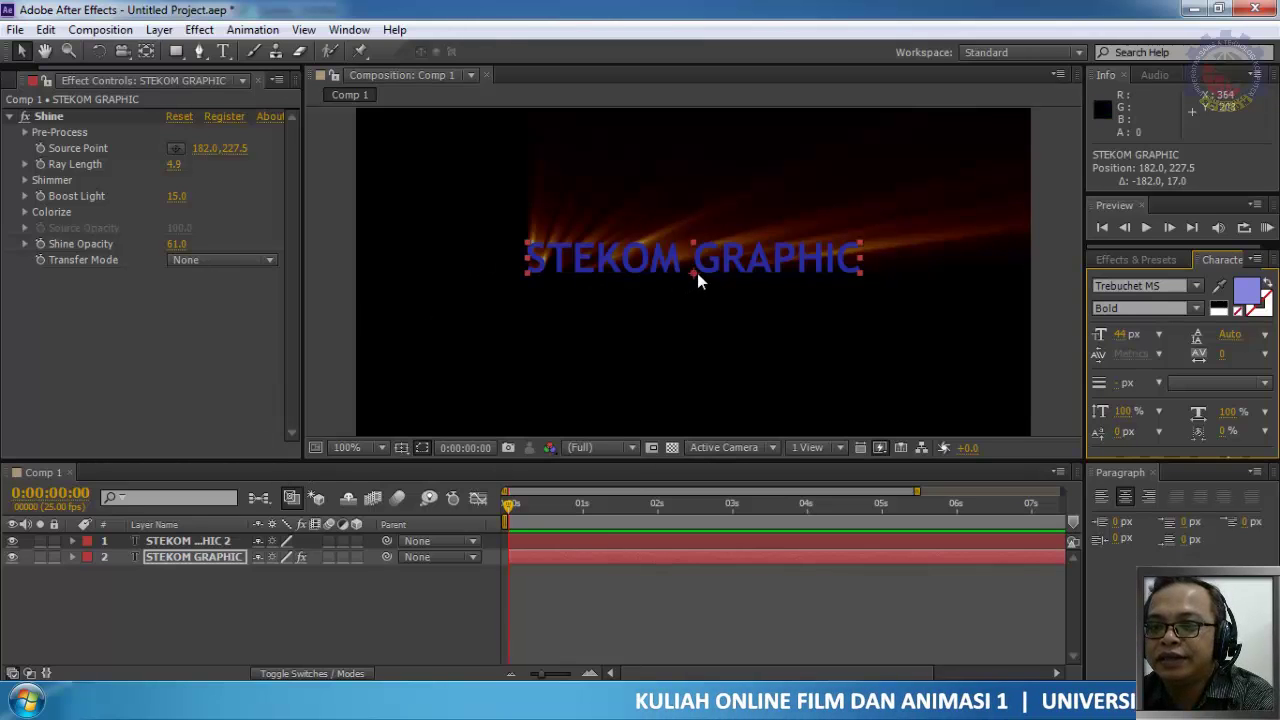
Step: Move the Shine effect's source point just left of the text, to about 138, 186.5
{"action": "left_click_drag", "start_coordinate": [694, 273], "coordinate": [621, 260]}
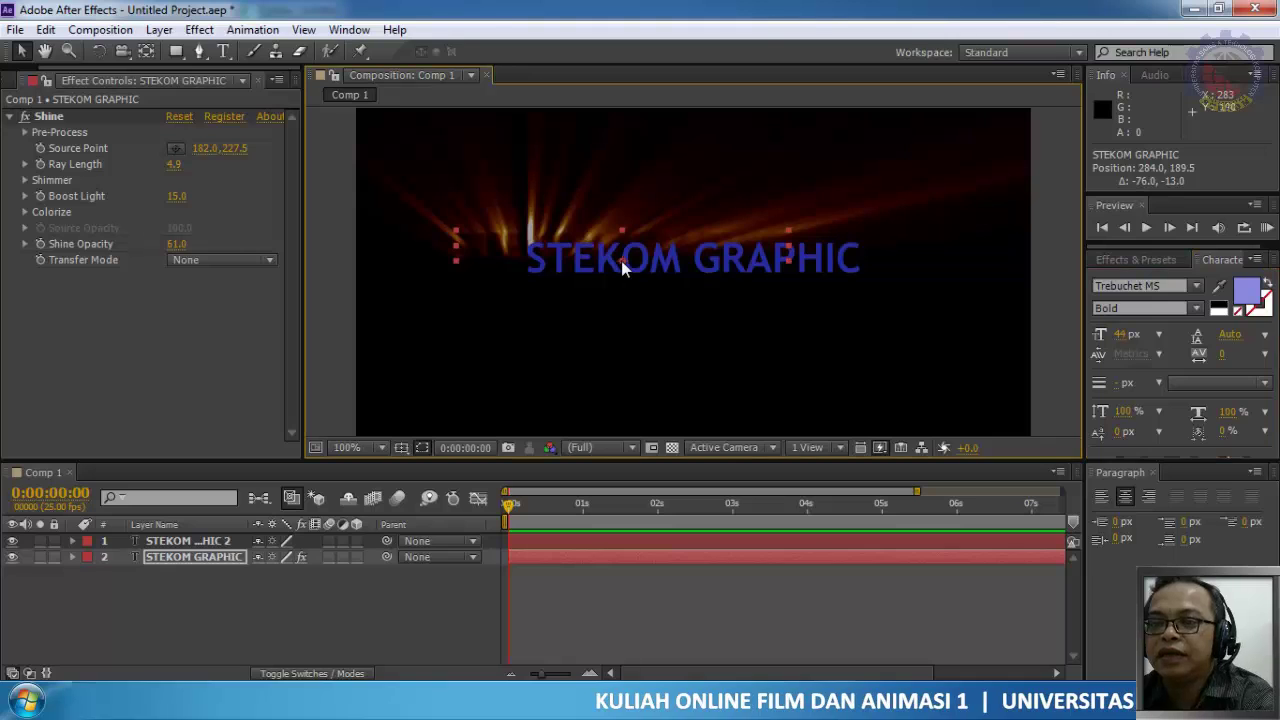
{"action": "key", "text": "ctrl+z"}
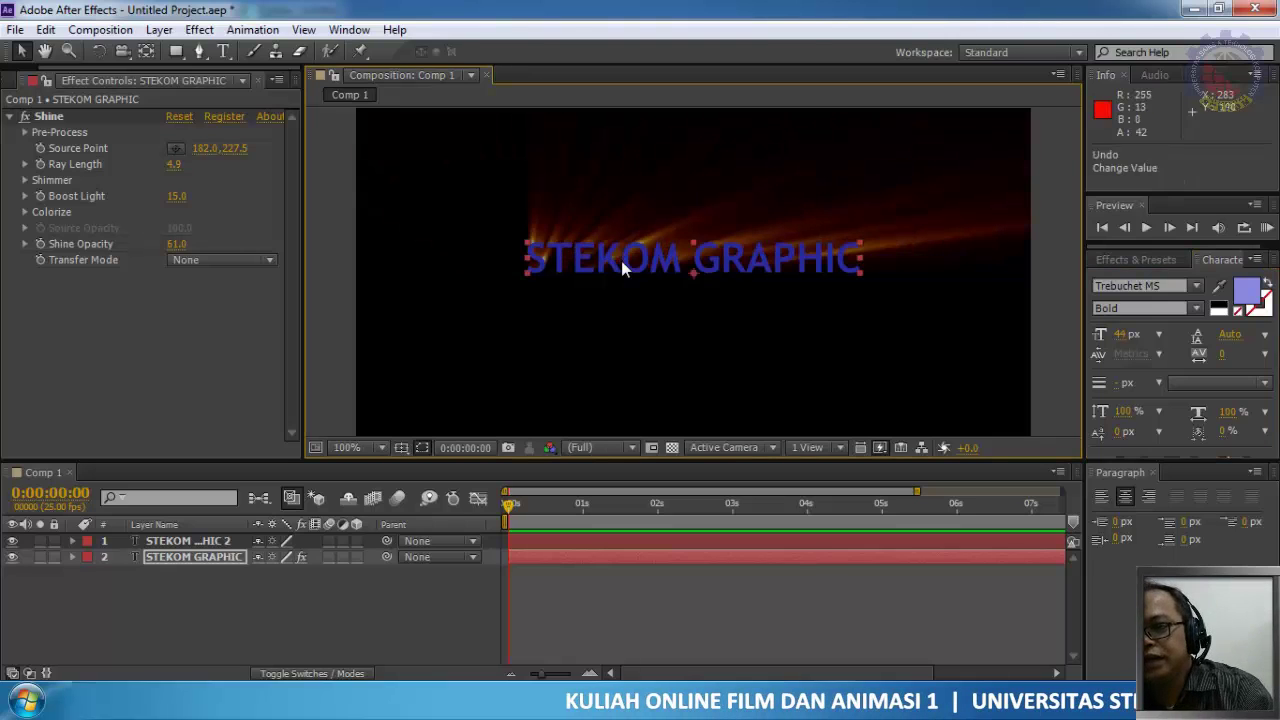
{"action": "left_click", "coordinate": [70, 117]}
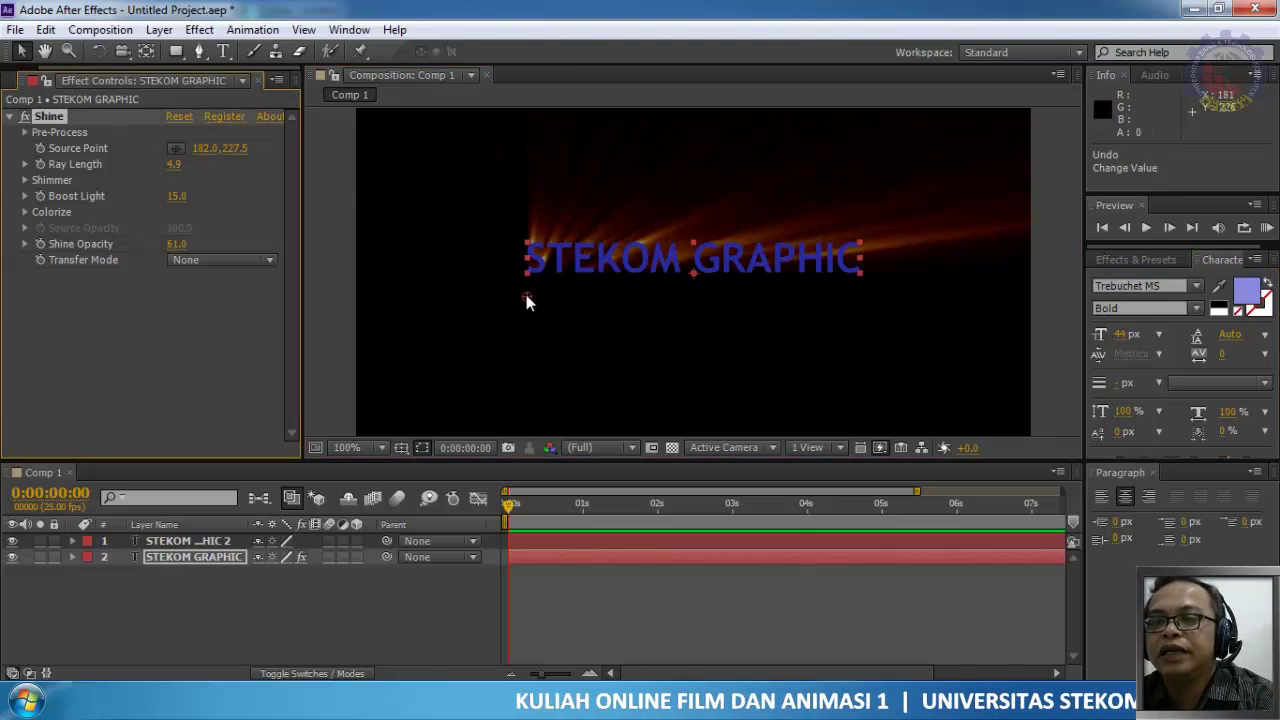
{"action": "left_click_drag", "start_coordinate": [526, 298], "coordinate": [623, 264]}
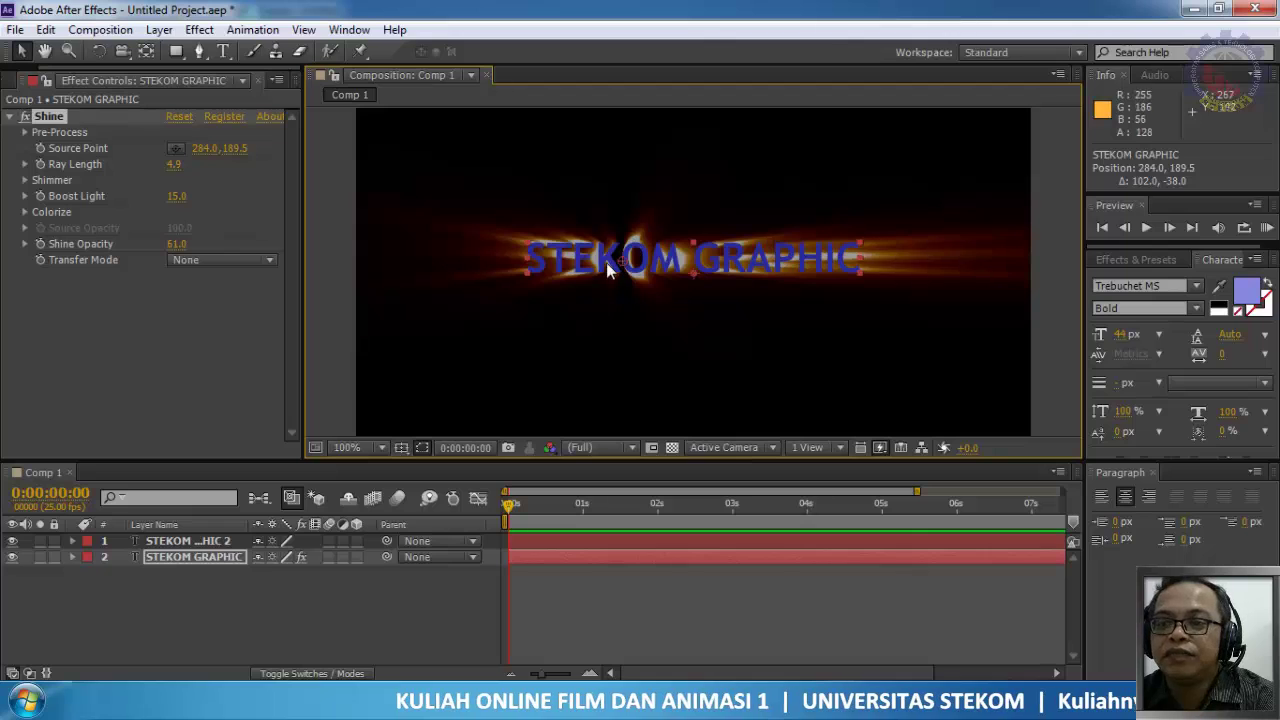
{"action": "left_click", "coordinate": [72, 372]}
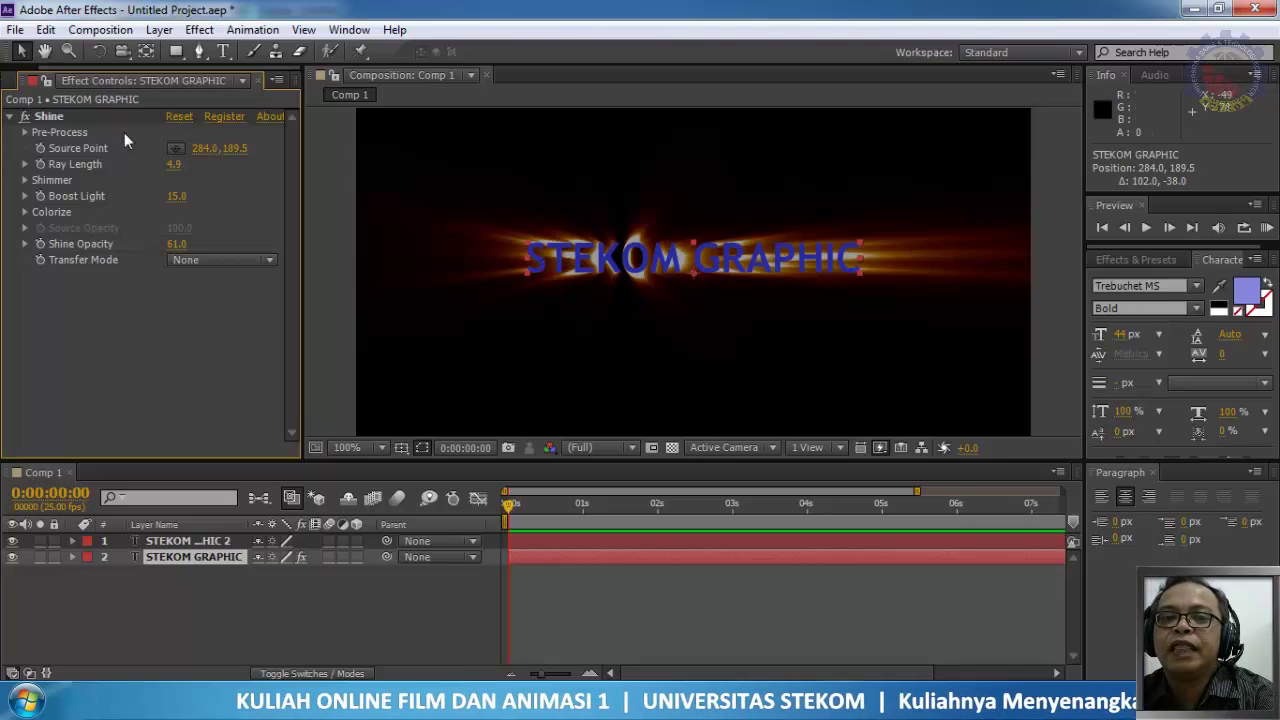
{"action": "left_click", "coordinate": [58, 118]}
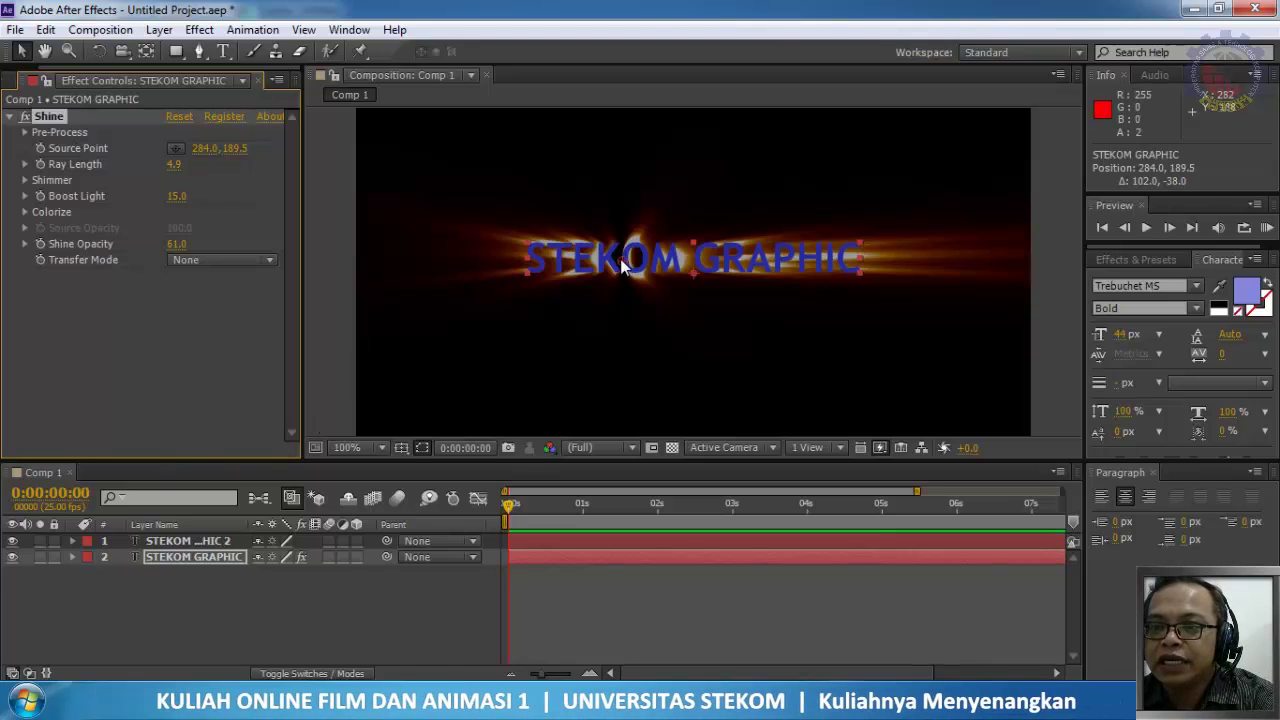
{"action": "left_click_drag", "start_coordinate": [624, 262], "coordinate": [486, 262]}
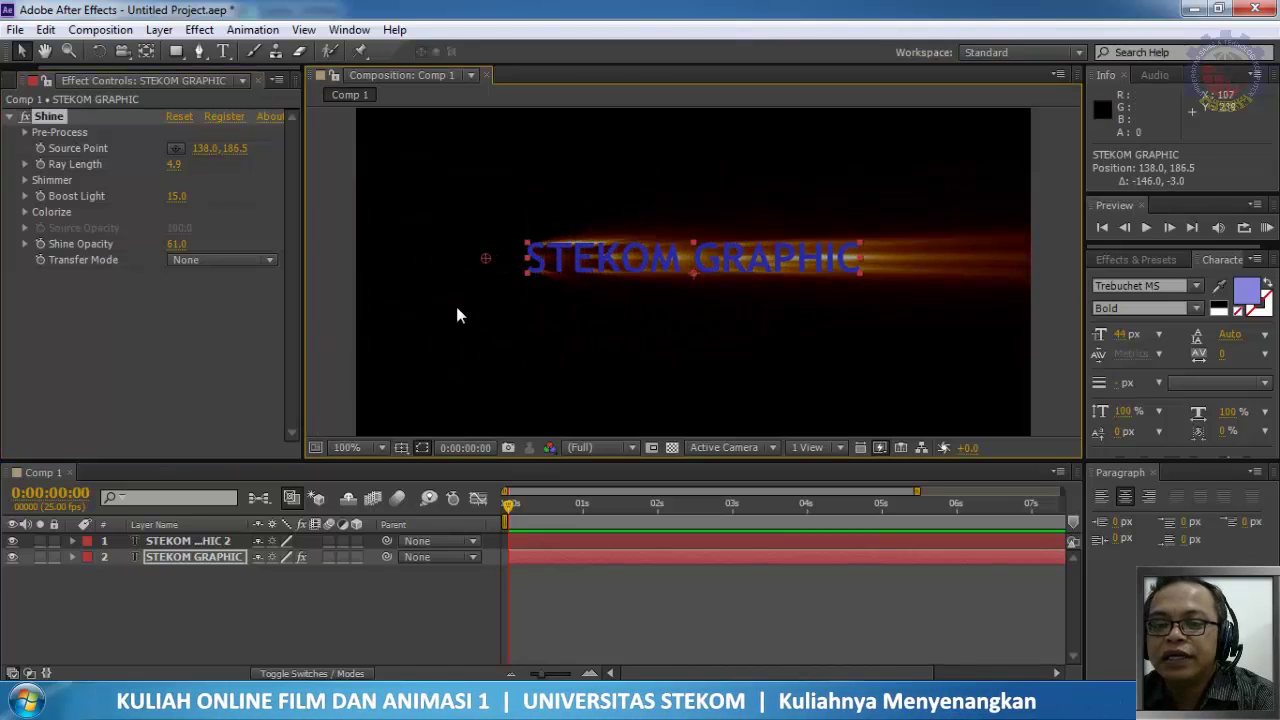
Step: Set Shine Opacity to 0 and start keyframing Shine Opacity, Source Point, Ray Length and Boost Light at the start of the composition
{"action": "left_click_drag", "start_coordinate": [176, 244], "coordinate": [14, 257]}
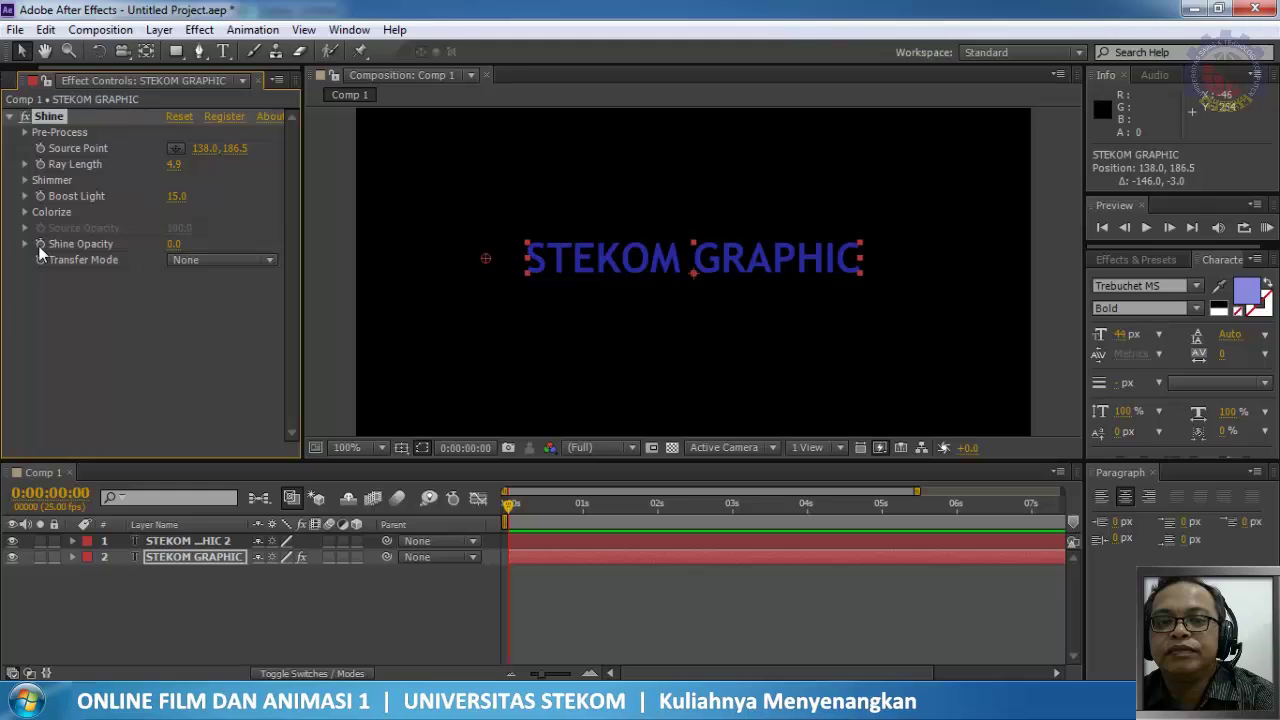
{"action": "left_click", "coordinate": [40, 245]}
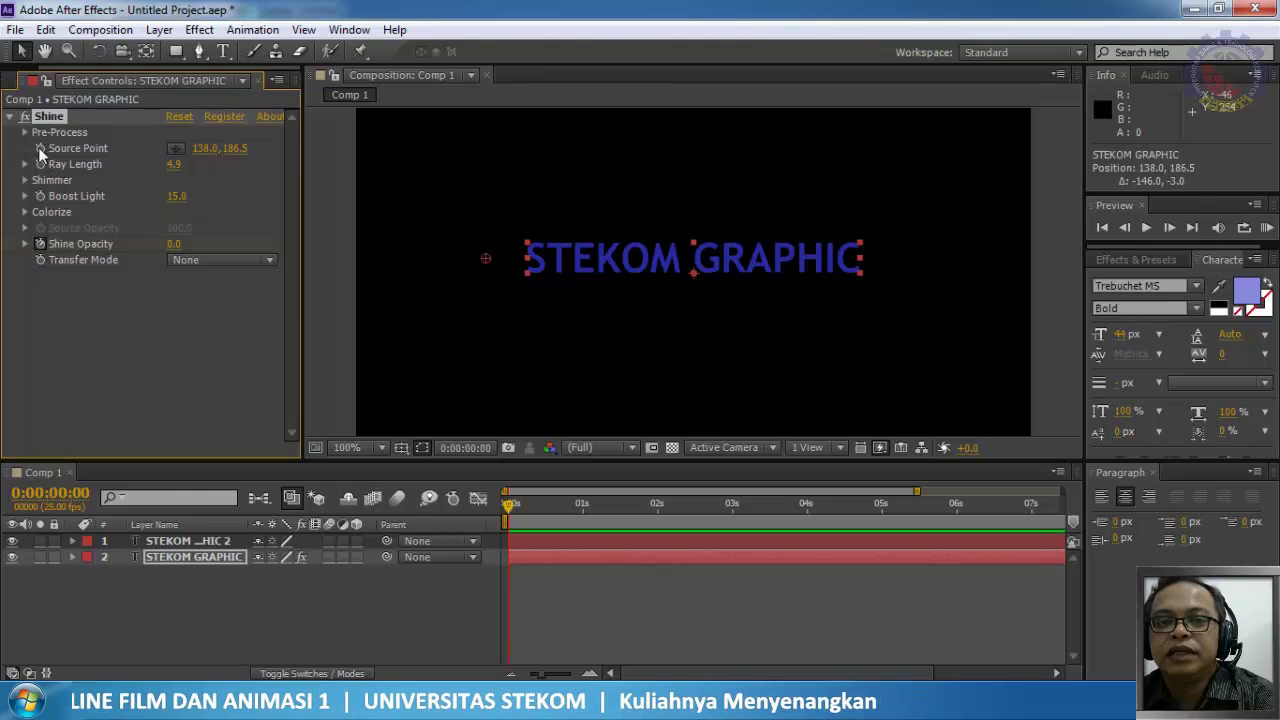
{"action": "left_click", "coordinate": [40, 148]}
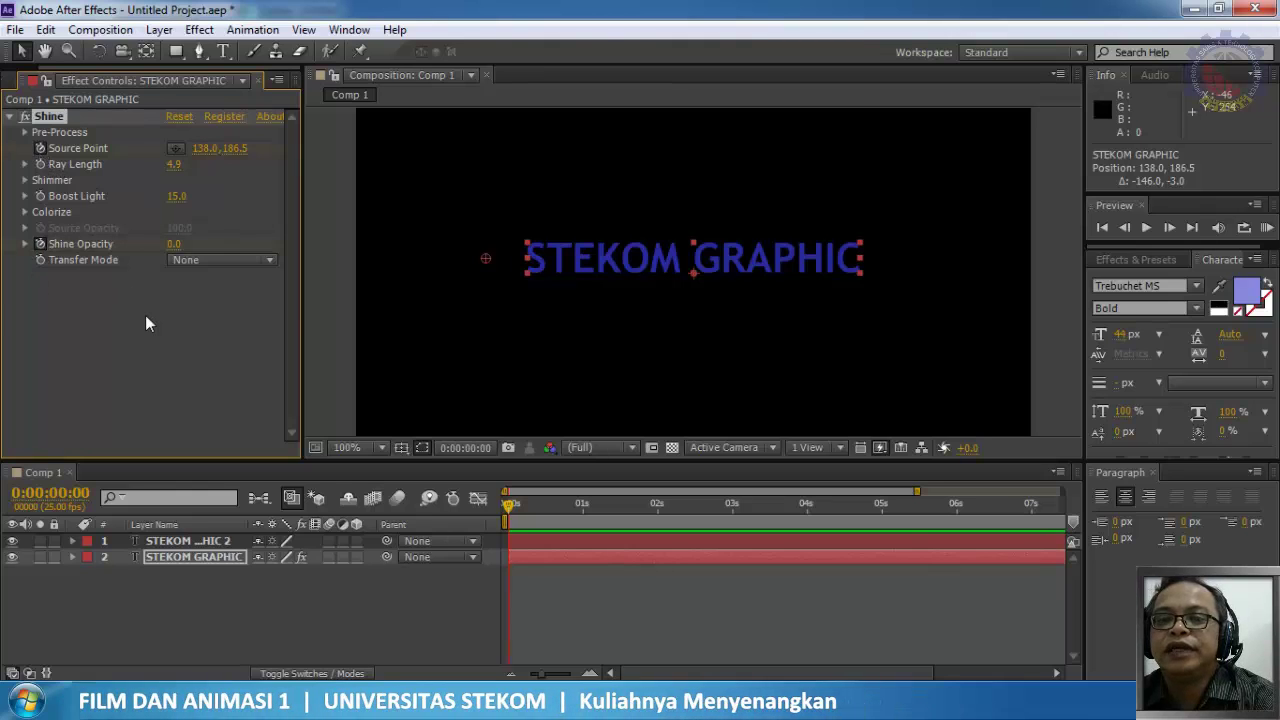
{"action": "left_click", "coordinate": [40, 196]}
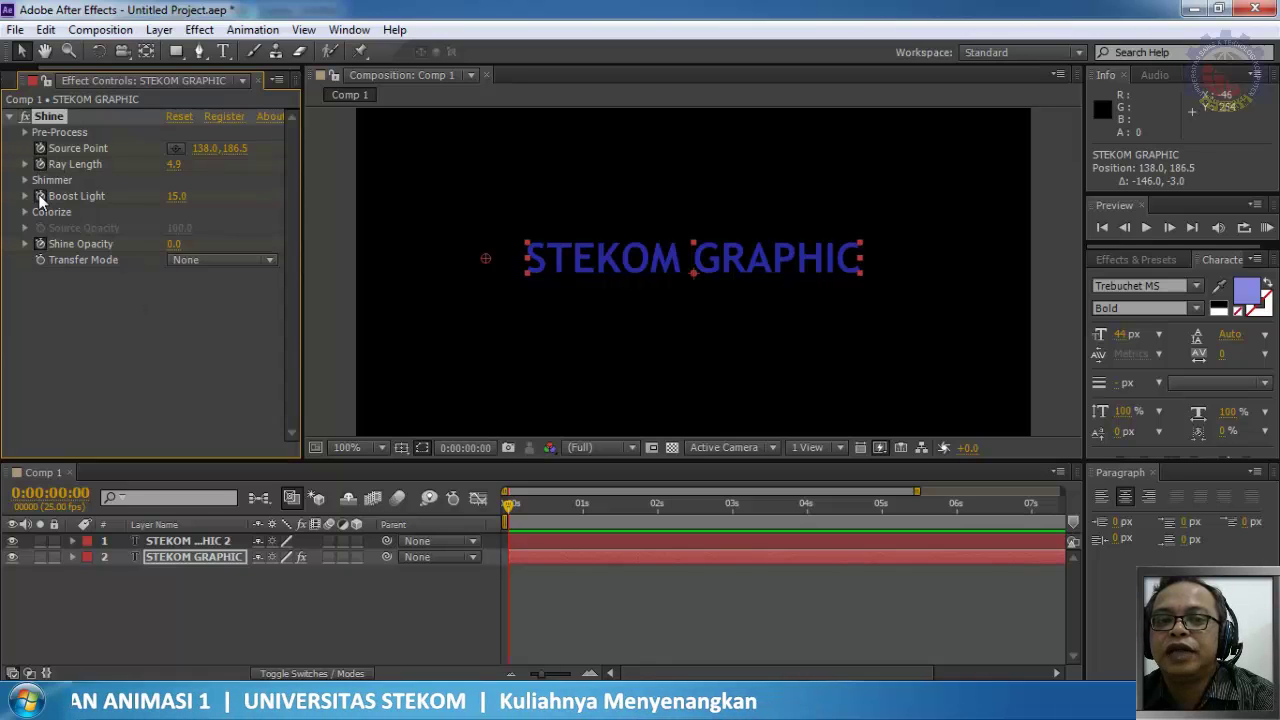
Step: Set the Shine effect's Ray Length and Boost Light to 0 at the first frame
{"action": "left_click", "coordinate": [175, 166]}
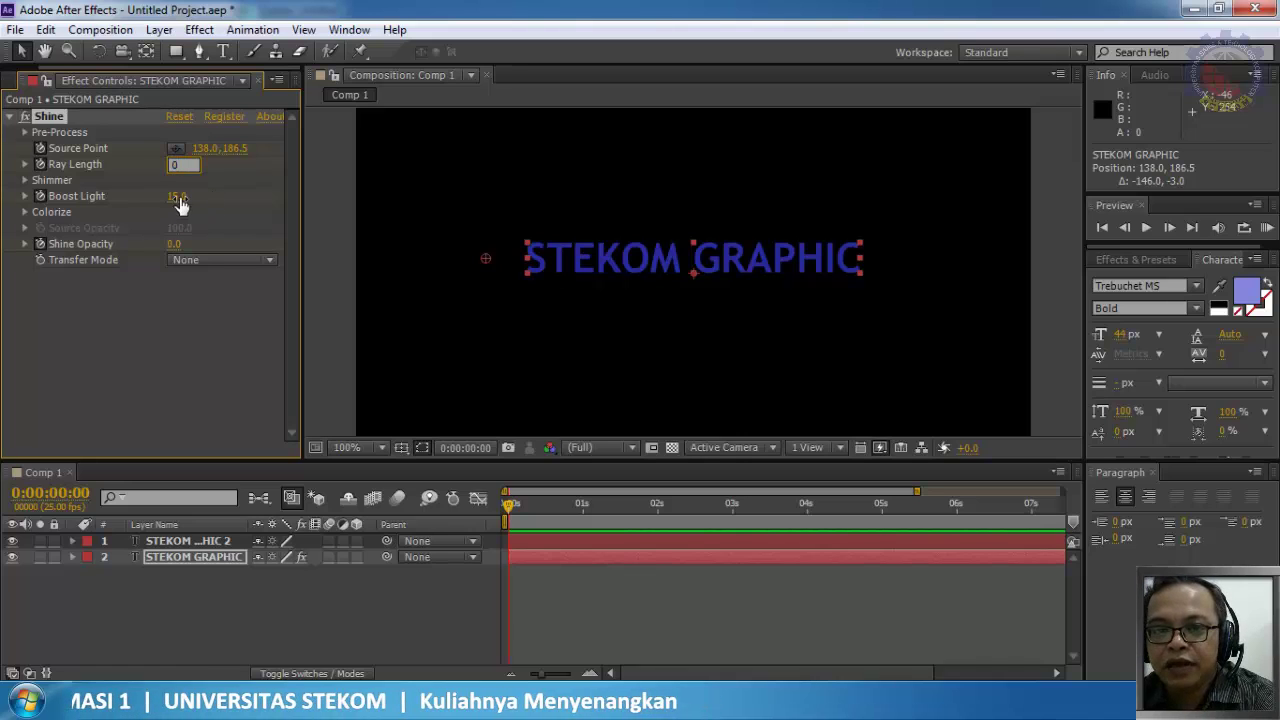
{"action": "left_click", "coordinate": [177, 198]}
{"action": "type", "text": "0"}
{"action": "key", "text": "Return"}
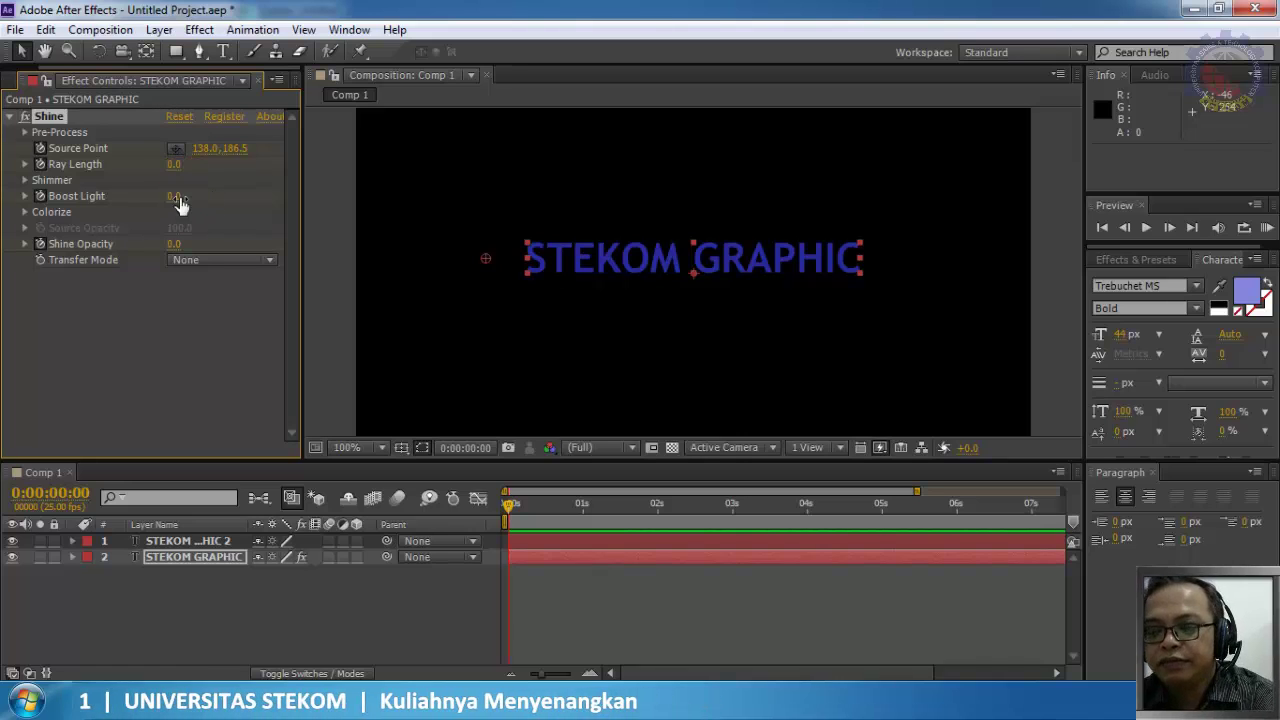
Step: At 0:00:00:12, keyframe the Shine source point at 140, 186.5 and the Shine Opacity at 1
{"action": "left_click", "coordinate": [511, 506]}
{"action": "left_click_drag", "start_coordinate": [525, 505], "coordinate": [545, 505]}
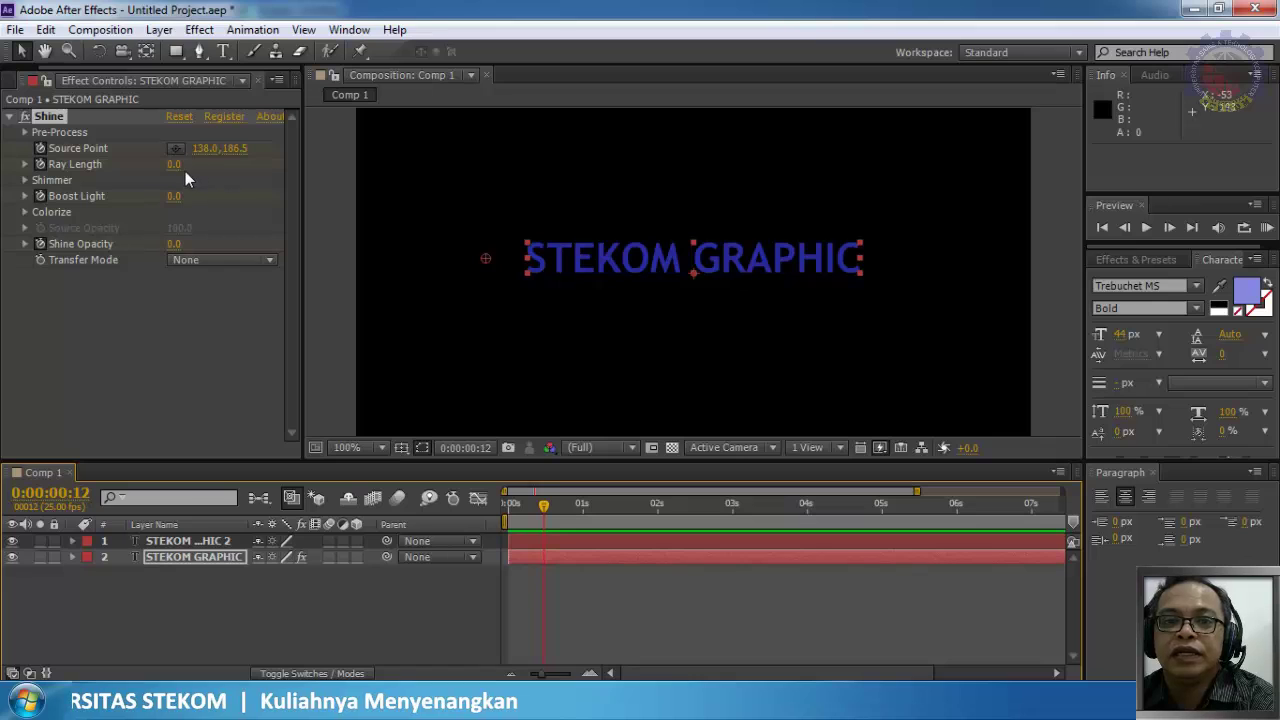
{"action": "left_click_drag", "start_coordinate": [203, 150], "coordinate": [206, 150]}
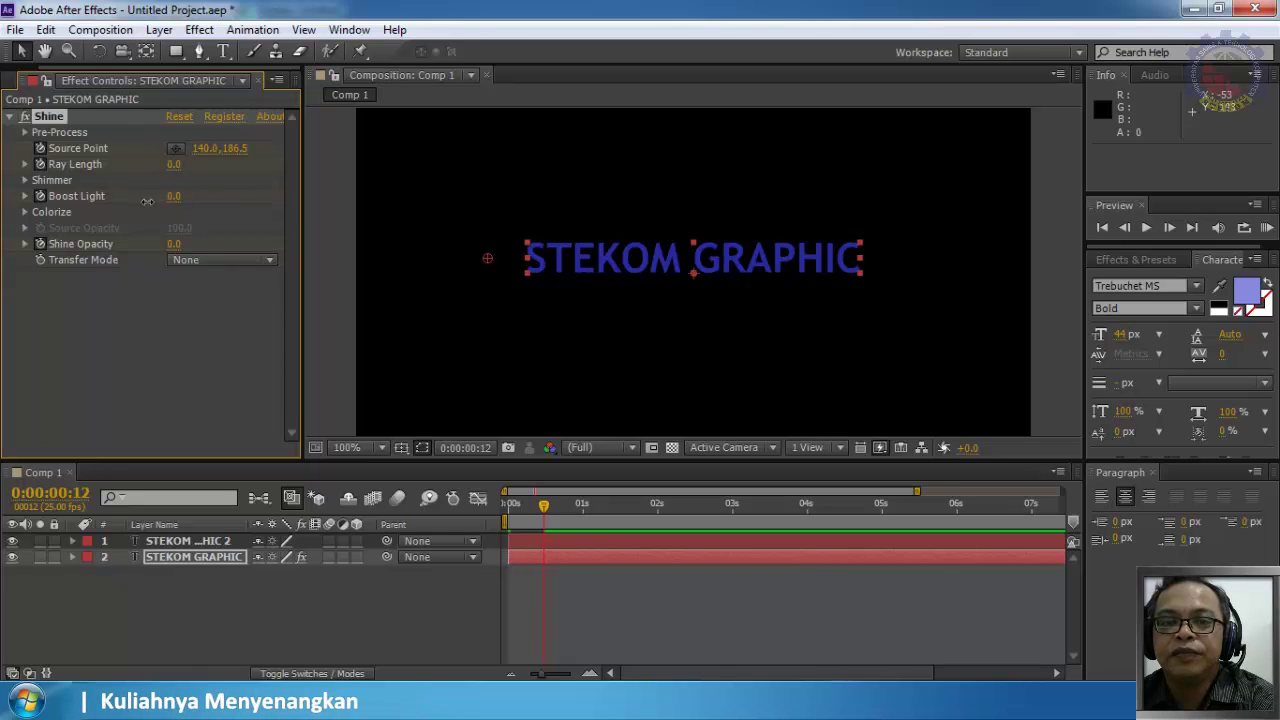
{"action": "left_click_drag", "start_coordinate": [184, 244], "coordinate": [176, 246]}
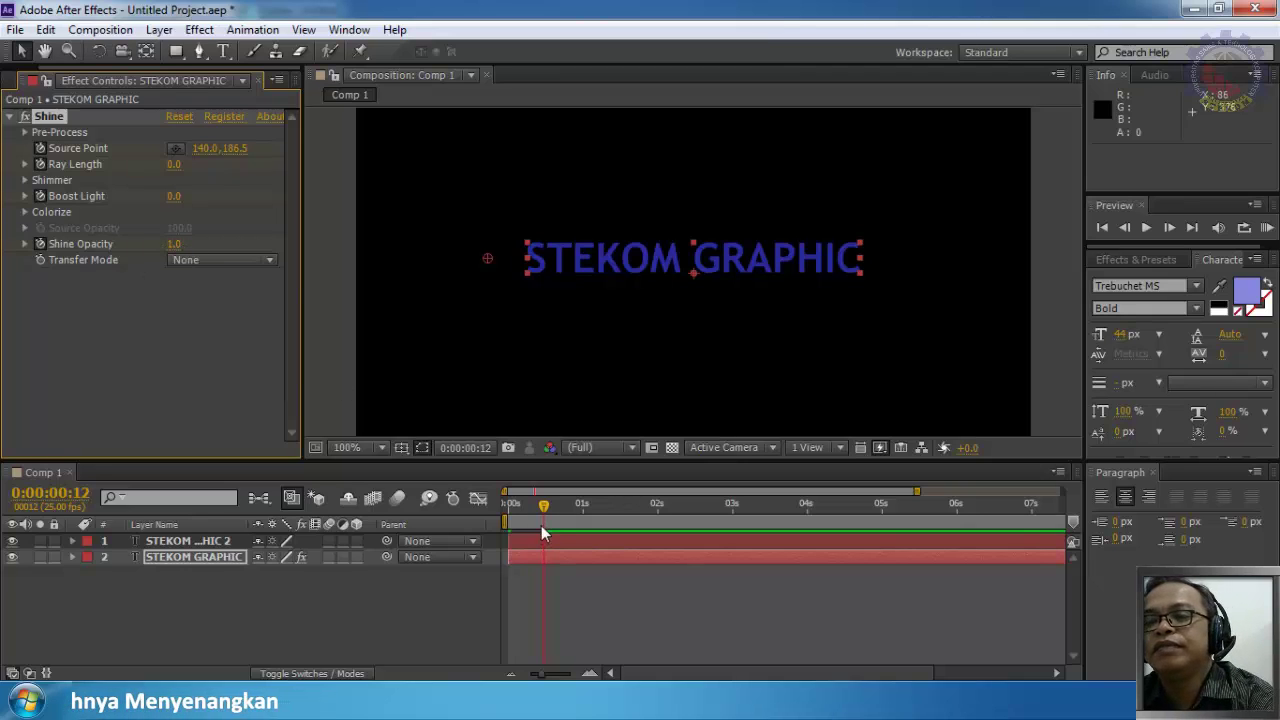
Step: At 0:00:00:16, keyframe Shine Opacity at 100 and Boost Light at 11
{"action": "left_click_drag", "start_coordinate": [547, 502], "coordinate": [567, 495]}
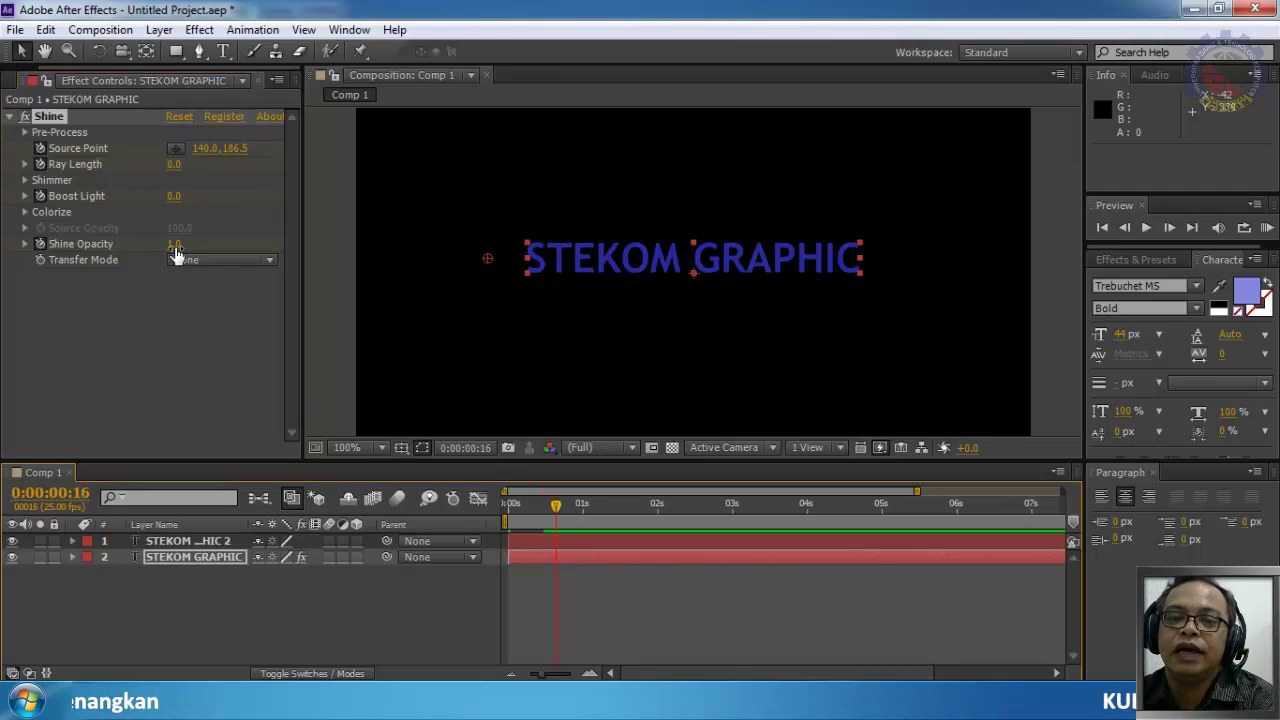
{"action": "left_click_drag", "start_coordinate": [175, 252], "coordinate": [500, 272]}
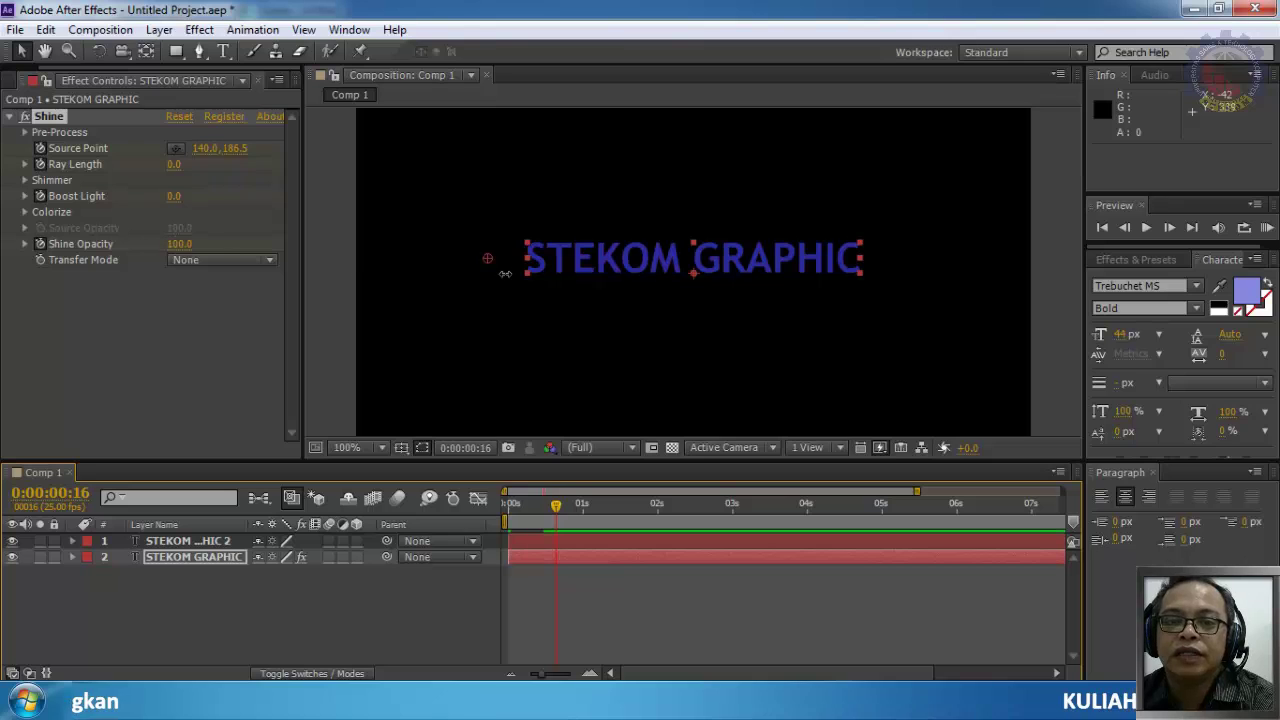
{"action": "left_click", "coordinate": [176, 196]}
{"action": "key", "text": "Return"}
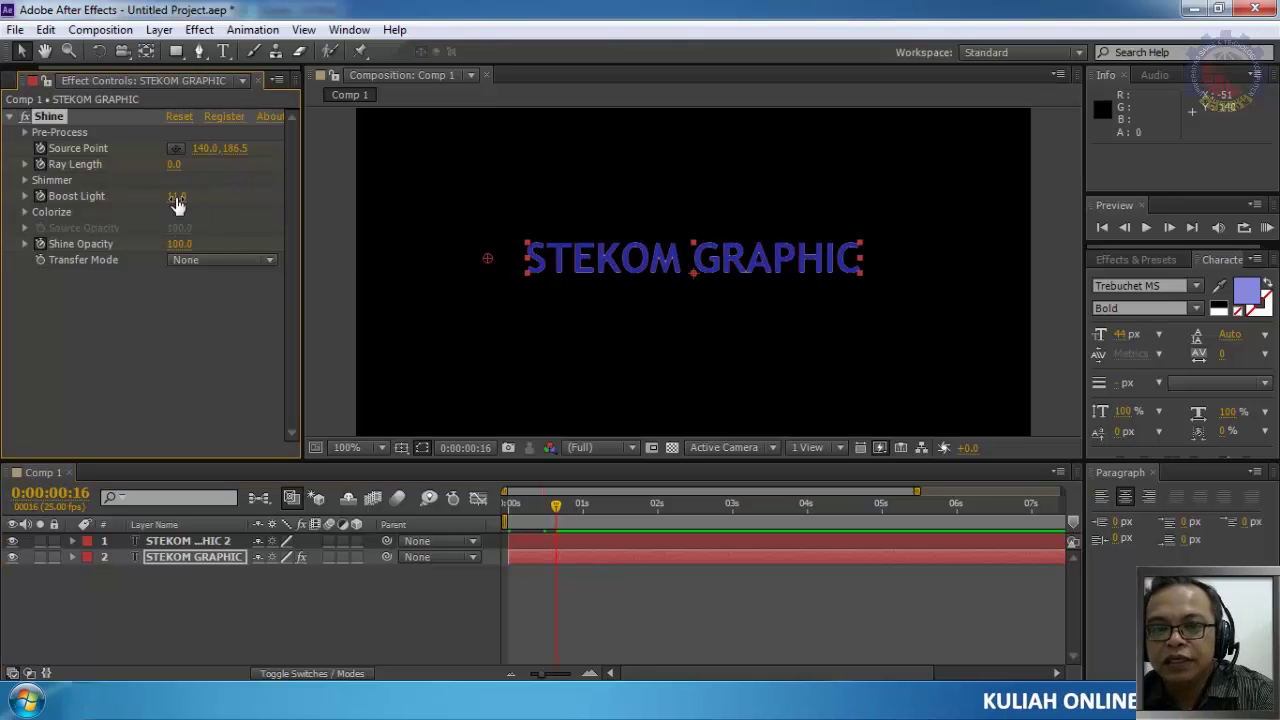
Step: At 0:00:00:16, set Ray Length to 4 and move the Shine source point onto the first letter, at about 194, 187.5
{"action": "left_click", "coordinate": [175, 165]}
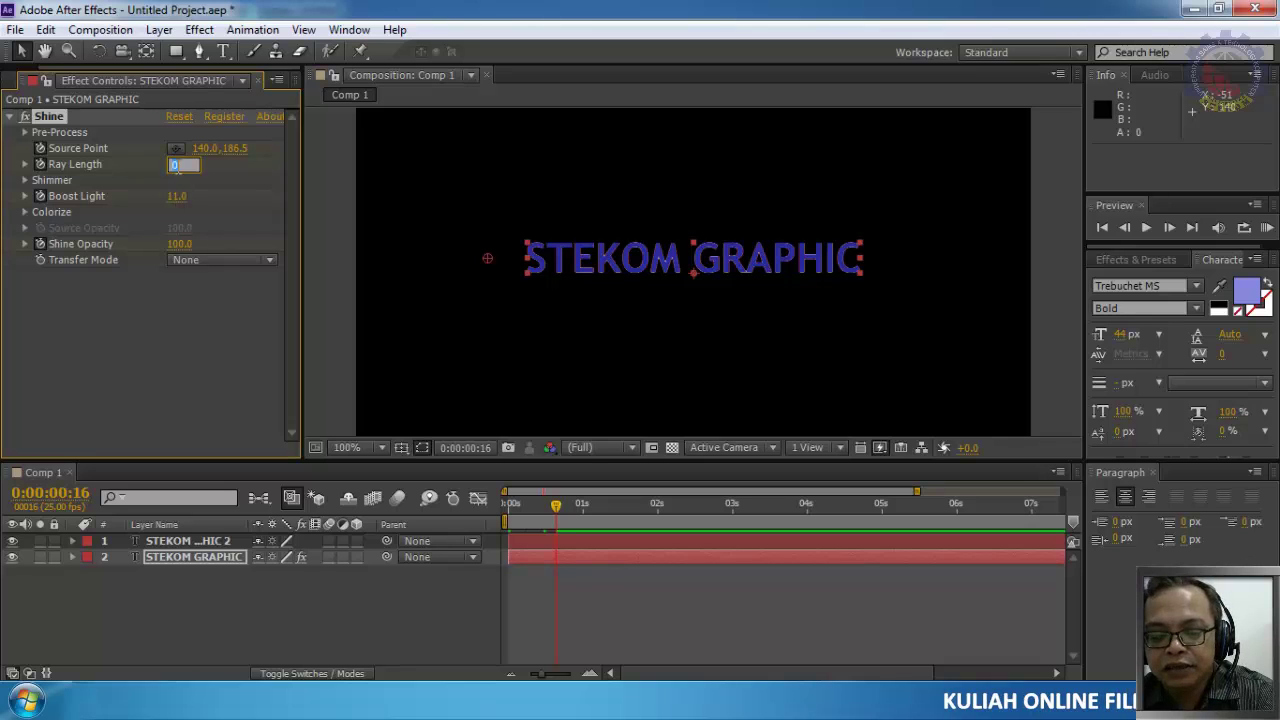
{"action": "type", "text": "5"}
{"action": "key", "text": "Return"}
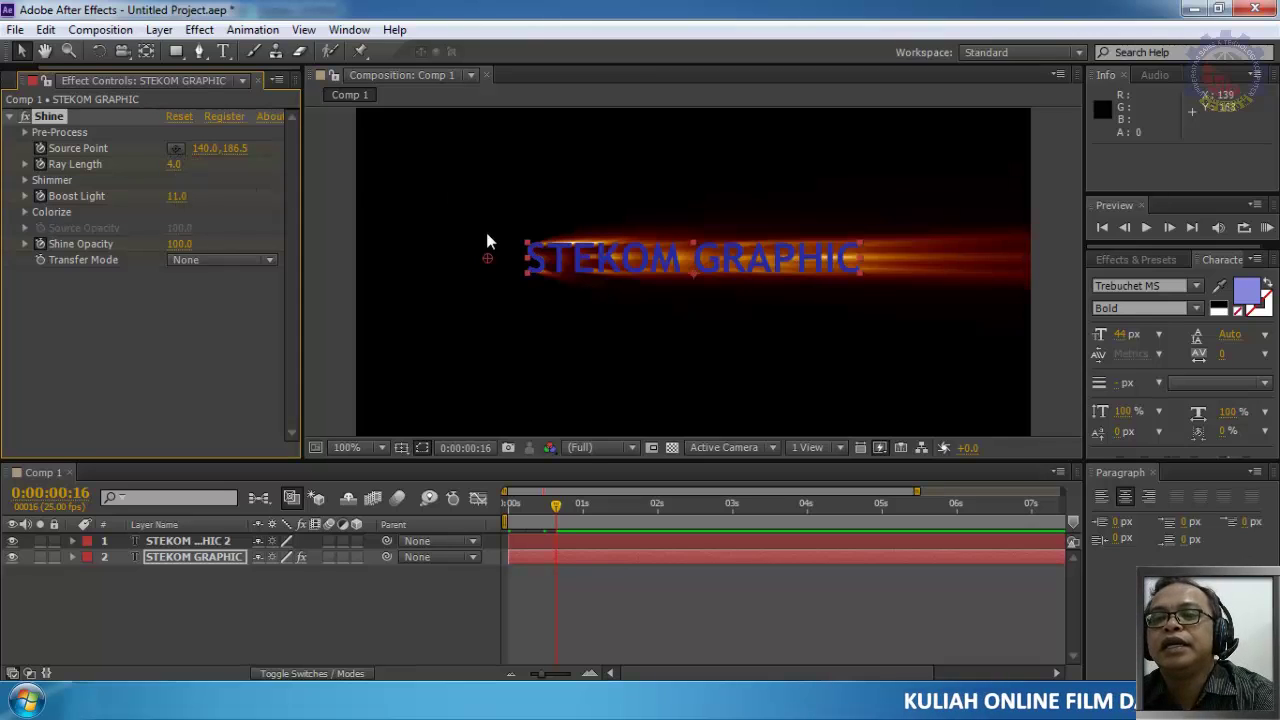
{"action": "left_click_drag", "start_coordinate": [489, 258], "coordinate": [539, 258]}
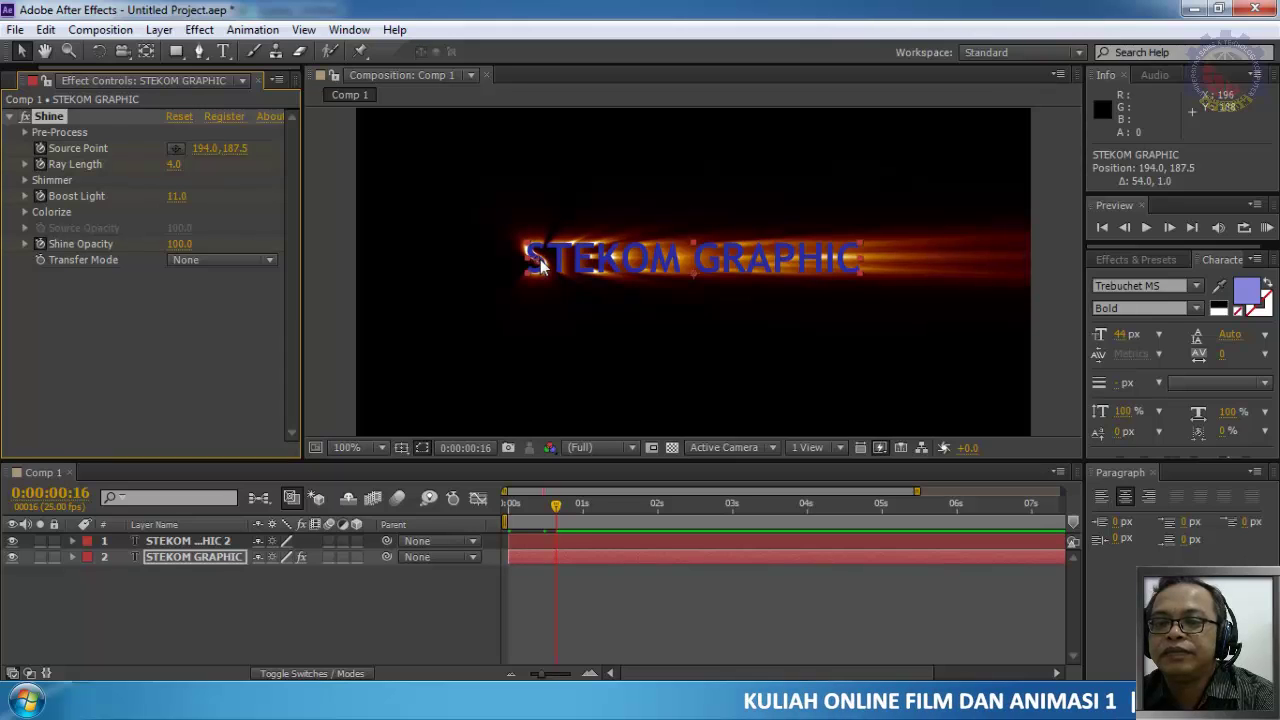
Step: At 0:00:06:01, keyframe the Shine source point just past the right end of the text, at about 574, 187.5
{"action": "left_click_drag", "start_coordinate": [557, 509], "coordinate": [884, 560]}
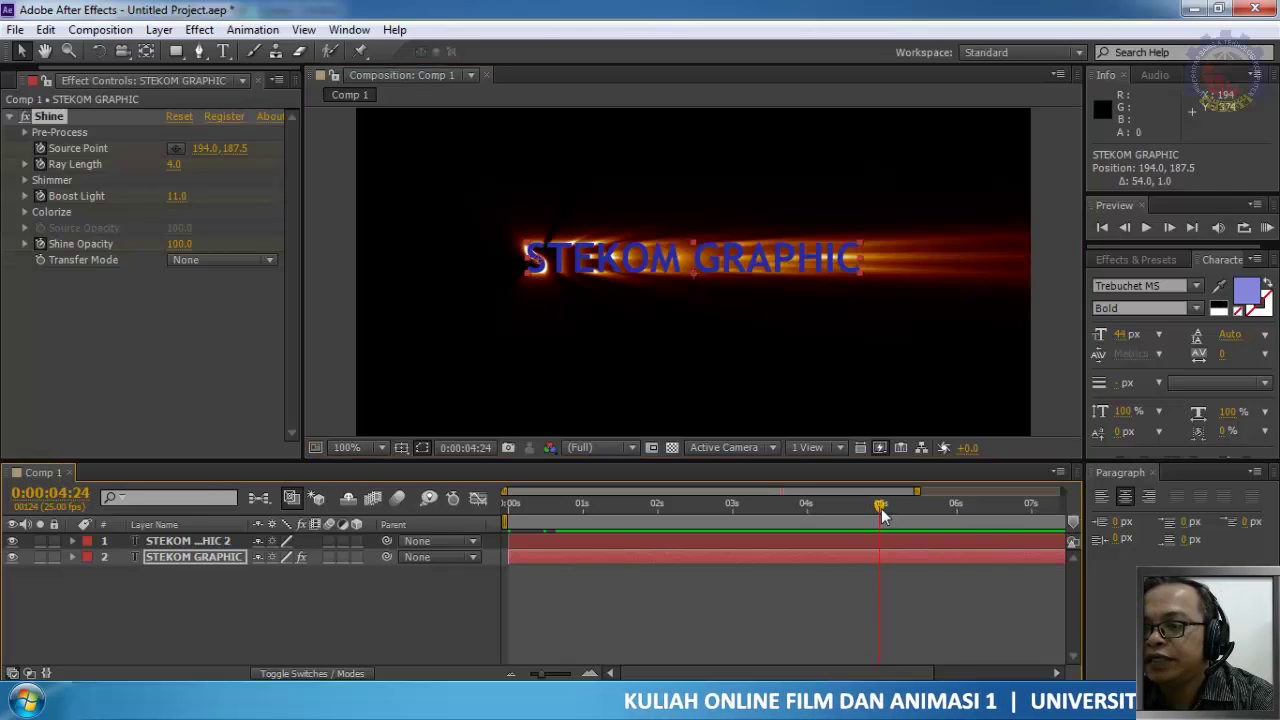
{"action": "double_click", "coordinate": [665, 490]}
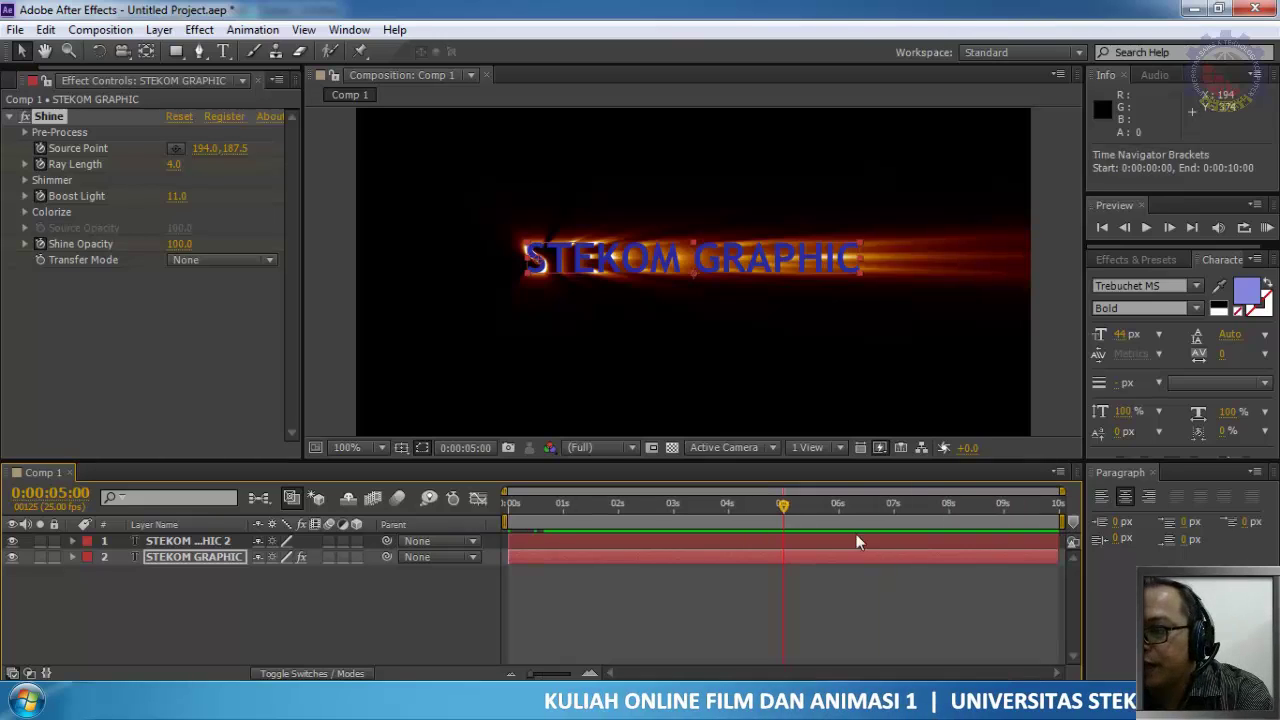
{"action": "left_click_drag", "start_coordinate": [783, 505], "coordinate": [836, 527]}
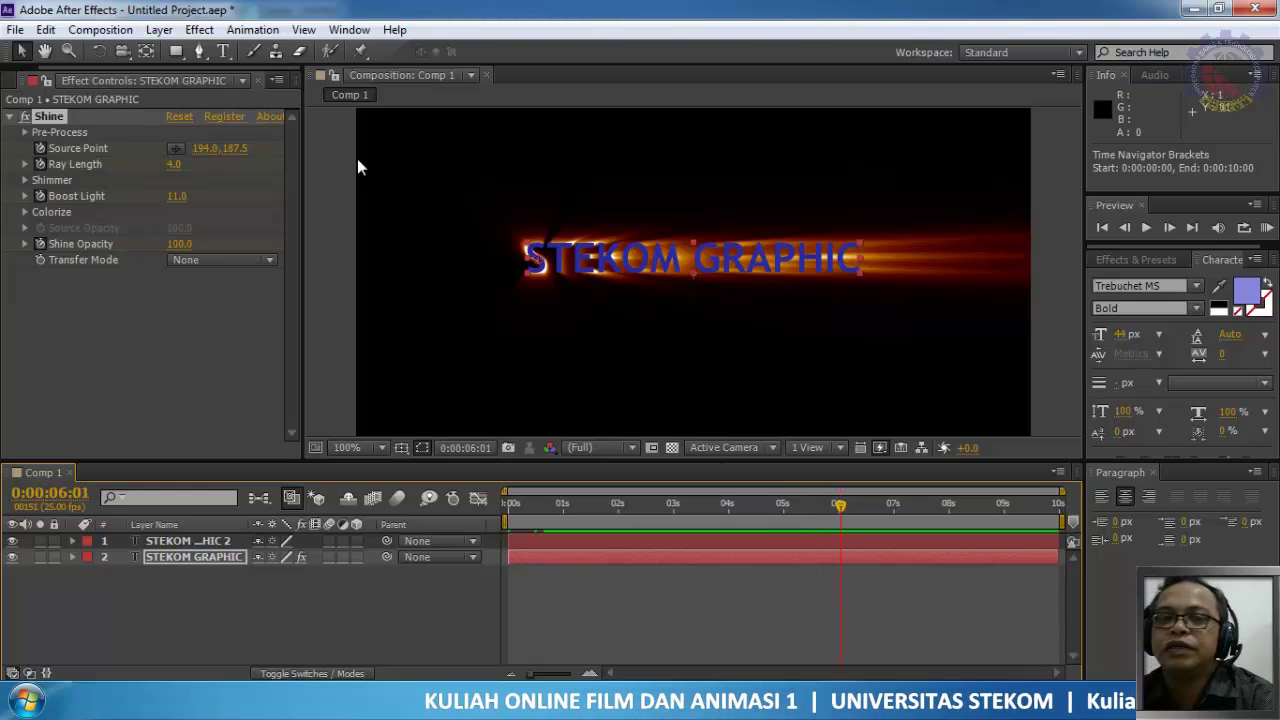
{"action": "left_click_drag", "start_coordinate": [204, 148], "coordinate": [625, 216]}
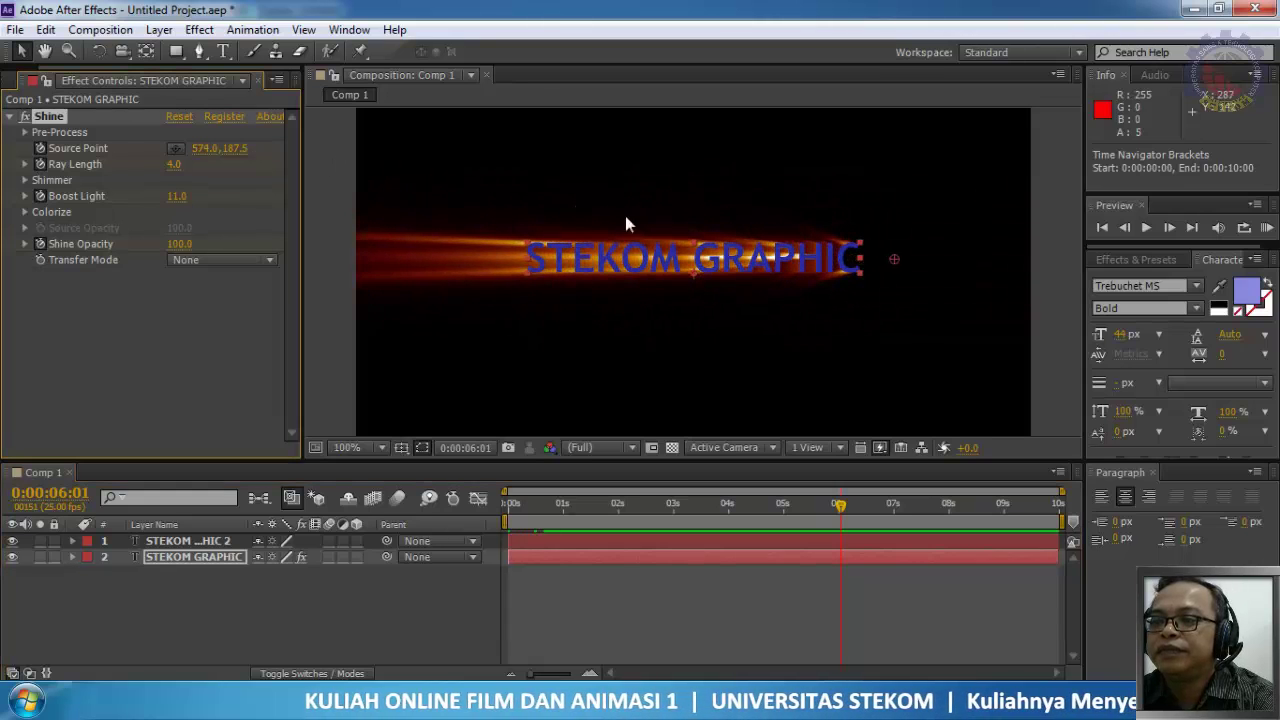
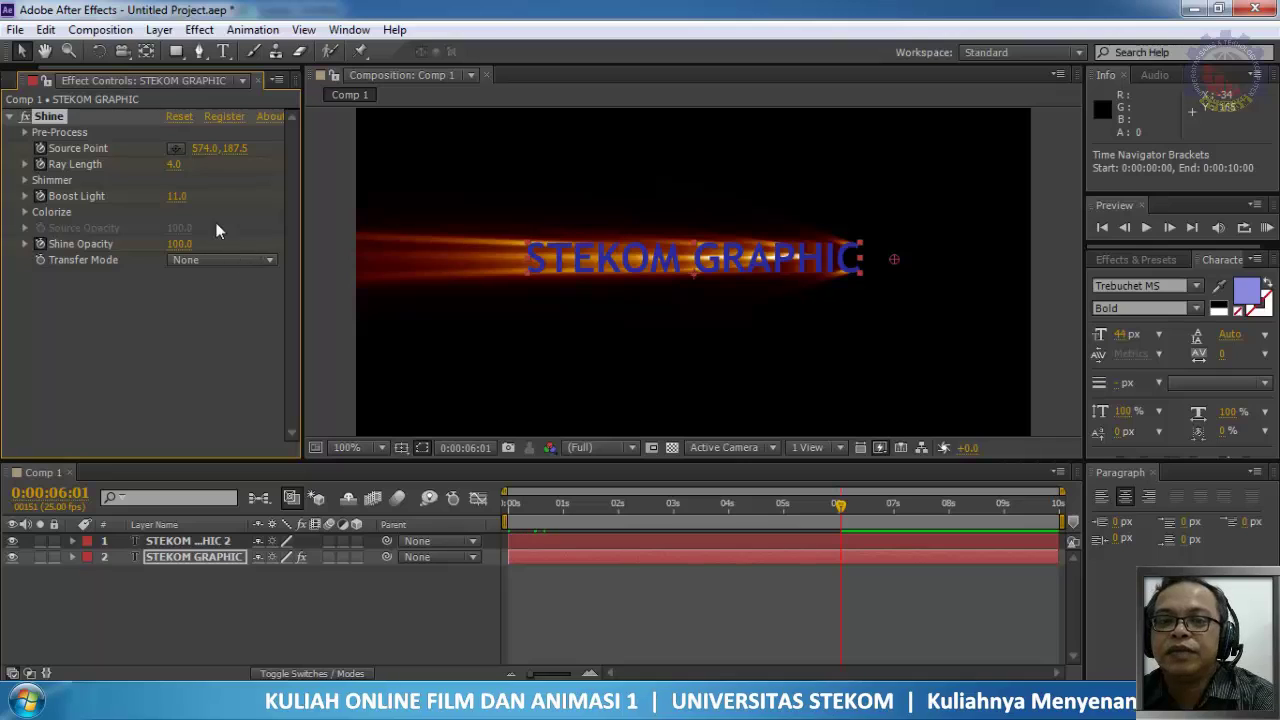
Step: At 0:00:06:01, keyframe the Shine Ray Length at 4 and Boost Light at 11
{"action": "left_click", "coordinate": [173, 165]}
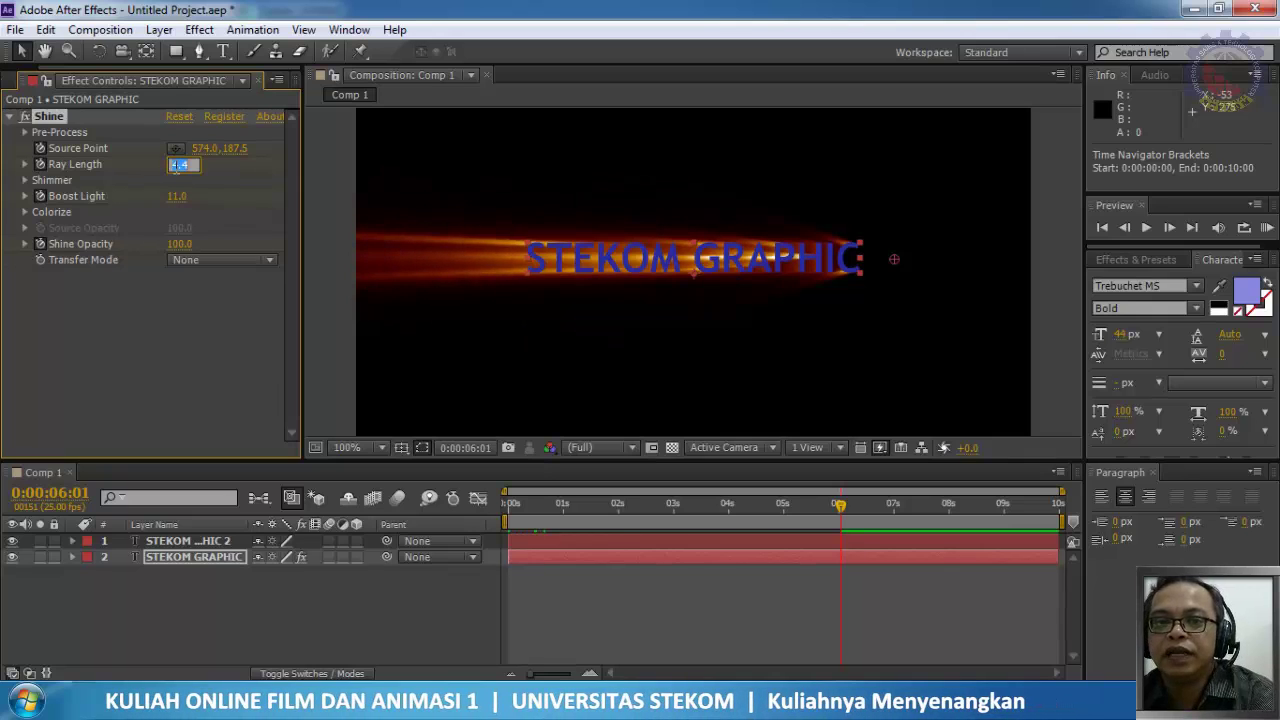
{"action": "key", "text": "Return"}
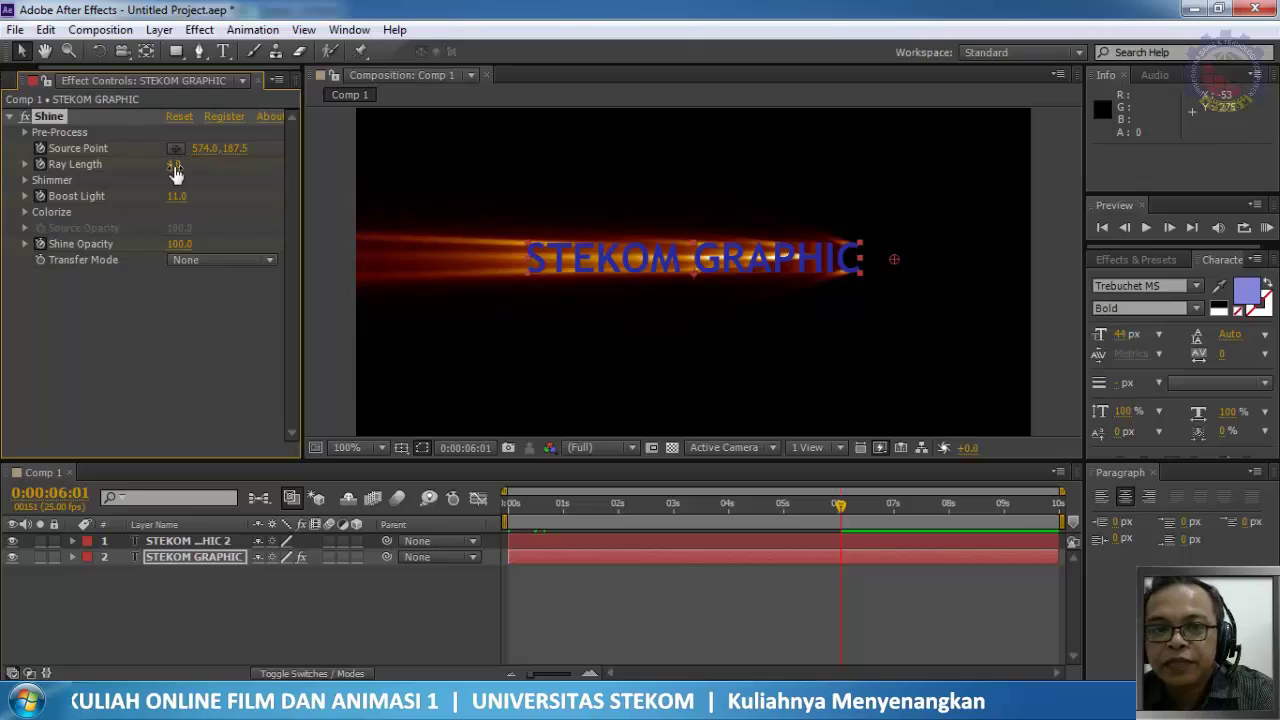
{"action": "left_click", "coordinate": [176, 196]}
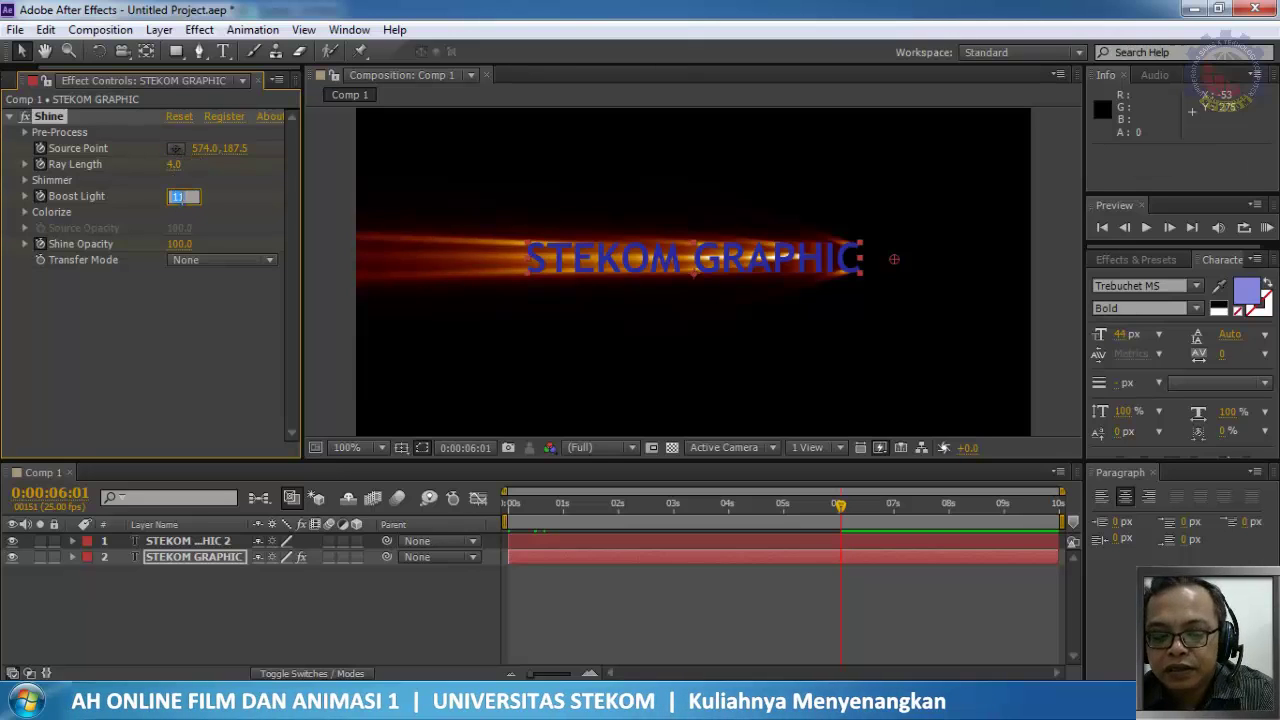
{"action": "type", "text": "10"}
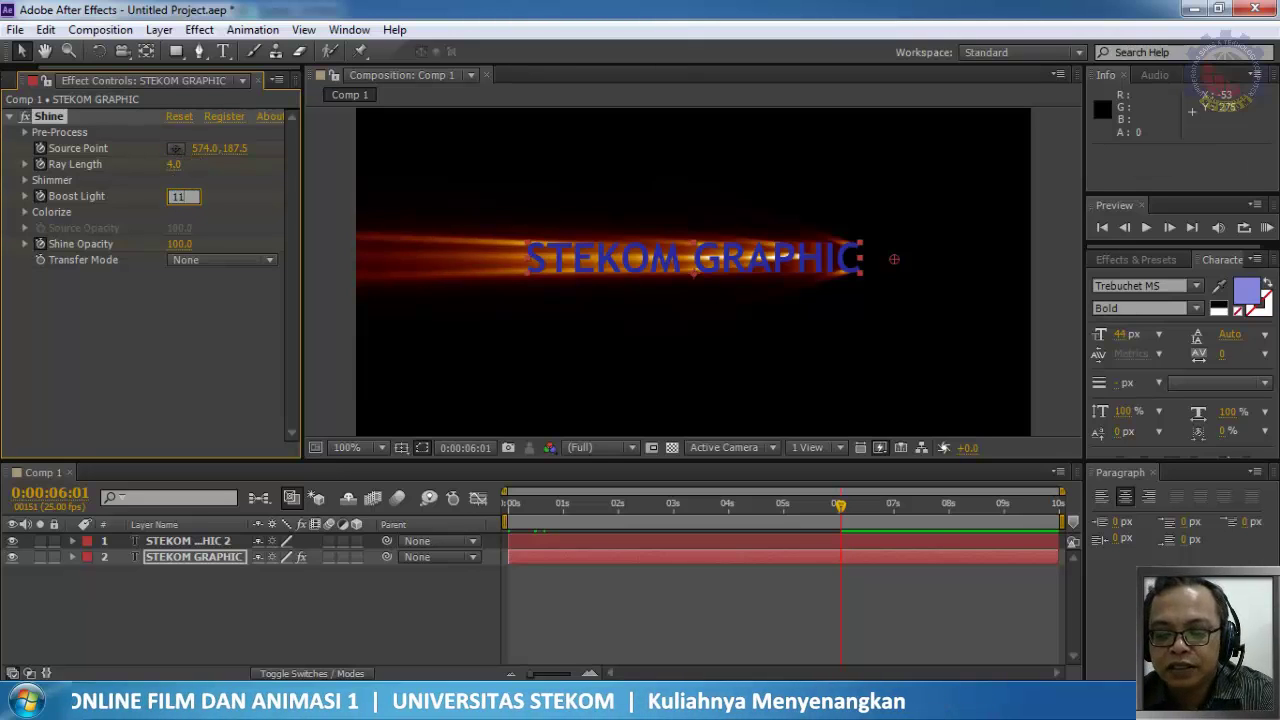
{"action": "key", "text": "Return"}
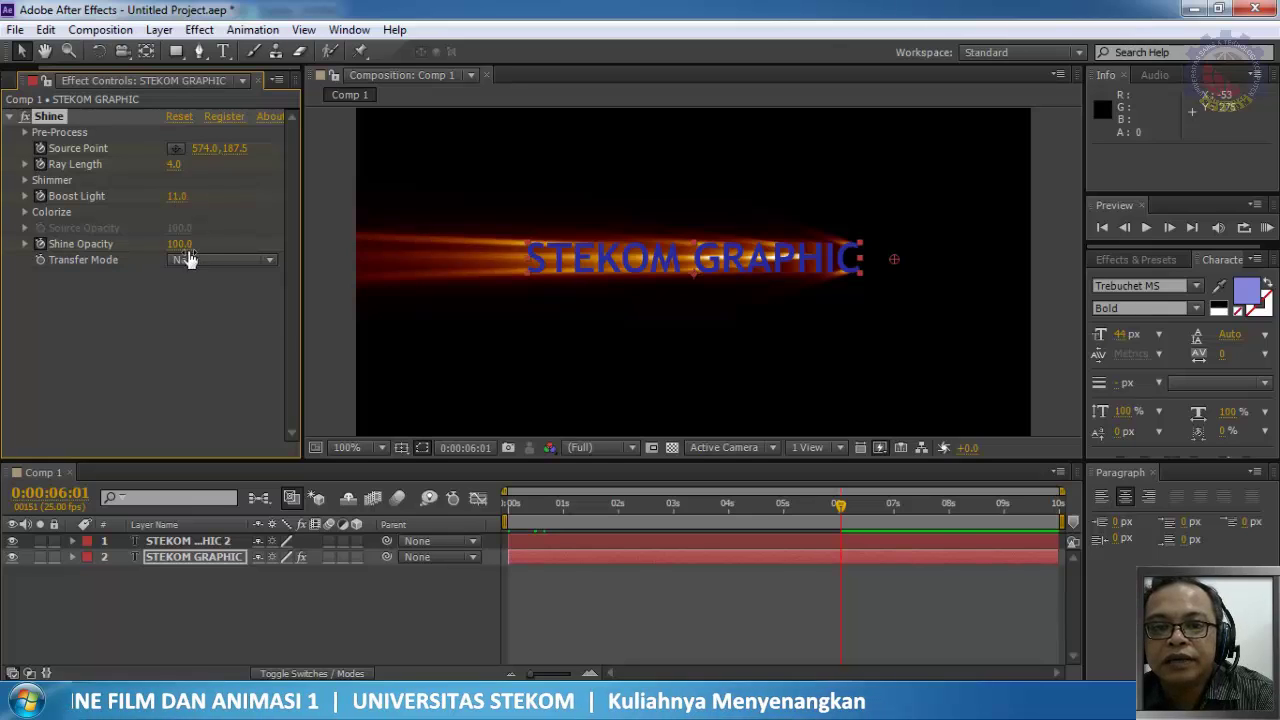
Step: At 0:00:06:01, keyframe the Shine Opacity at 100
{"action": "left_click", "coordinate": [176, 246]}
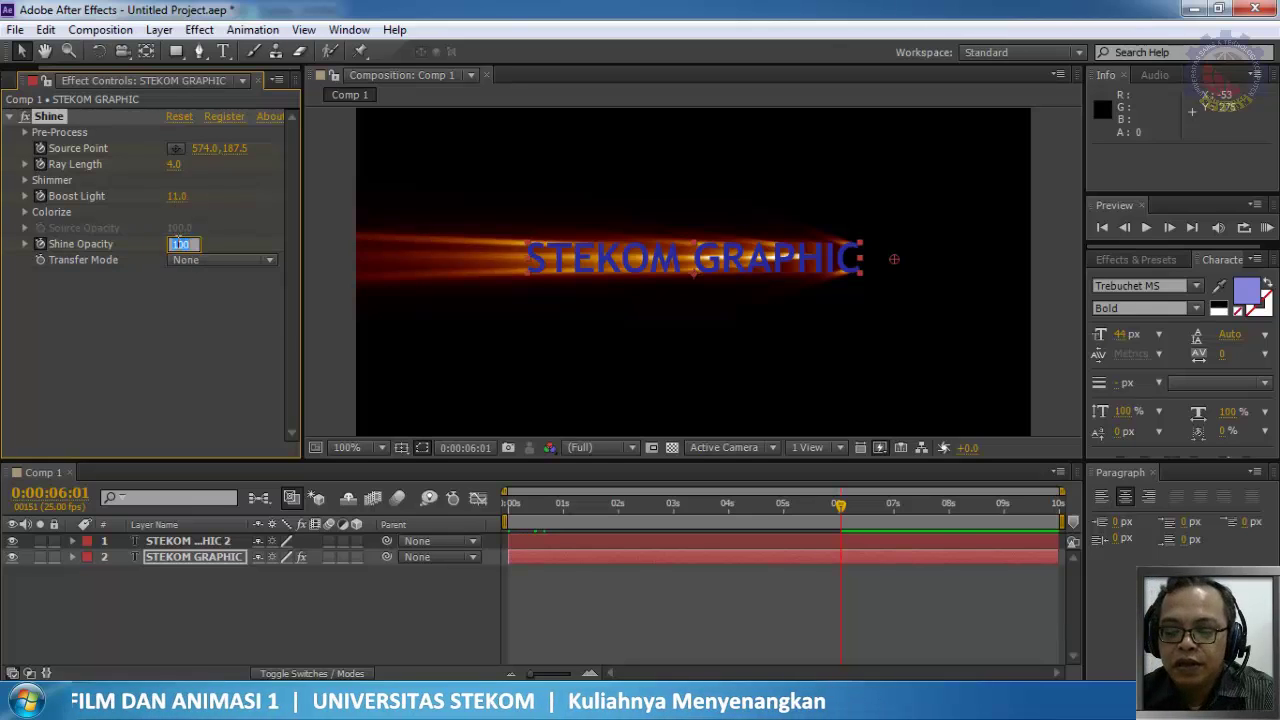
{"action": "type", "text": "0"}
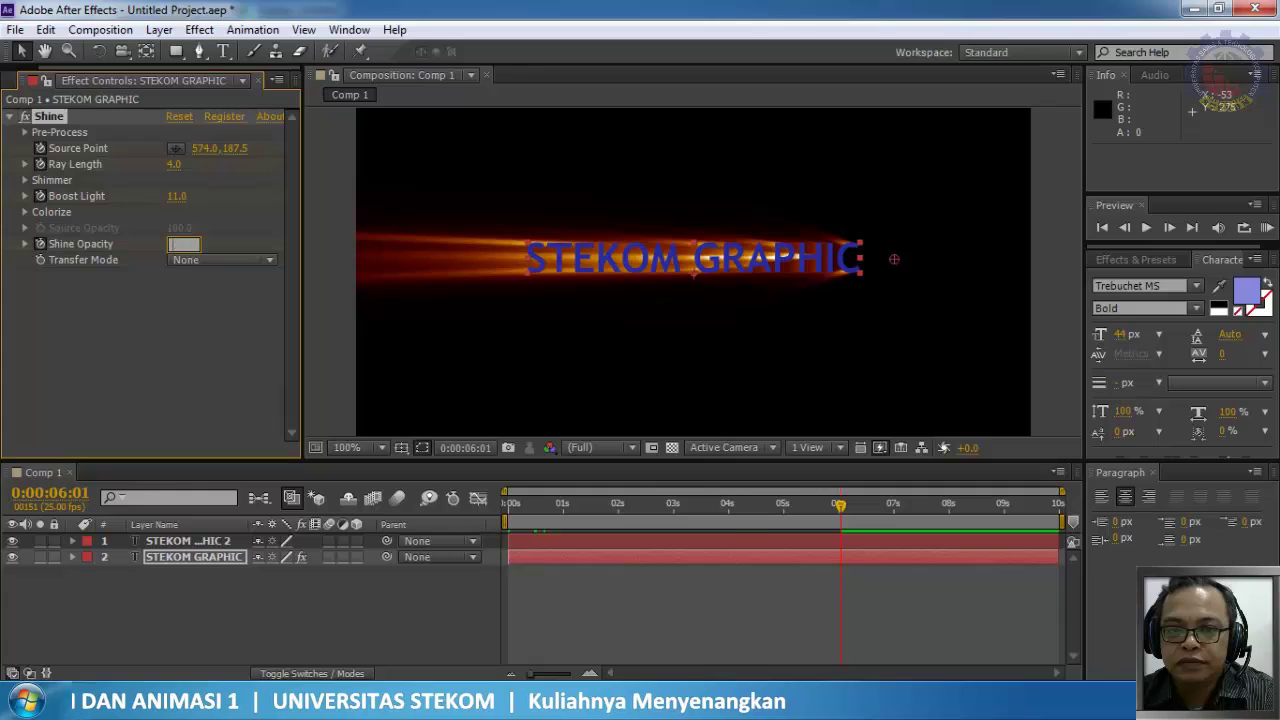
{"action": "type", "text": "100"}
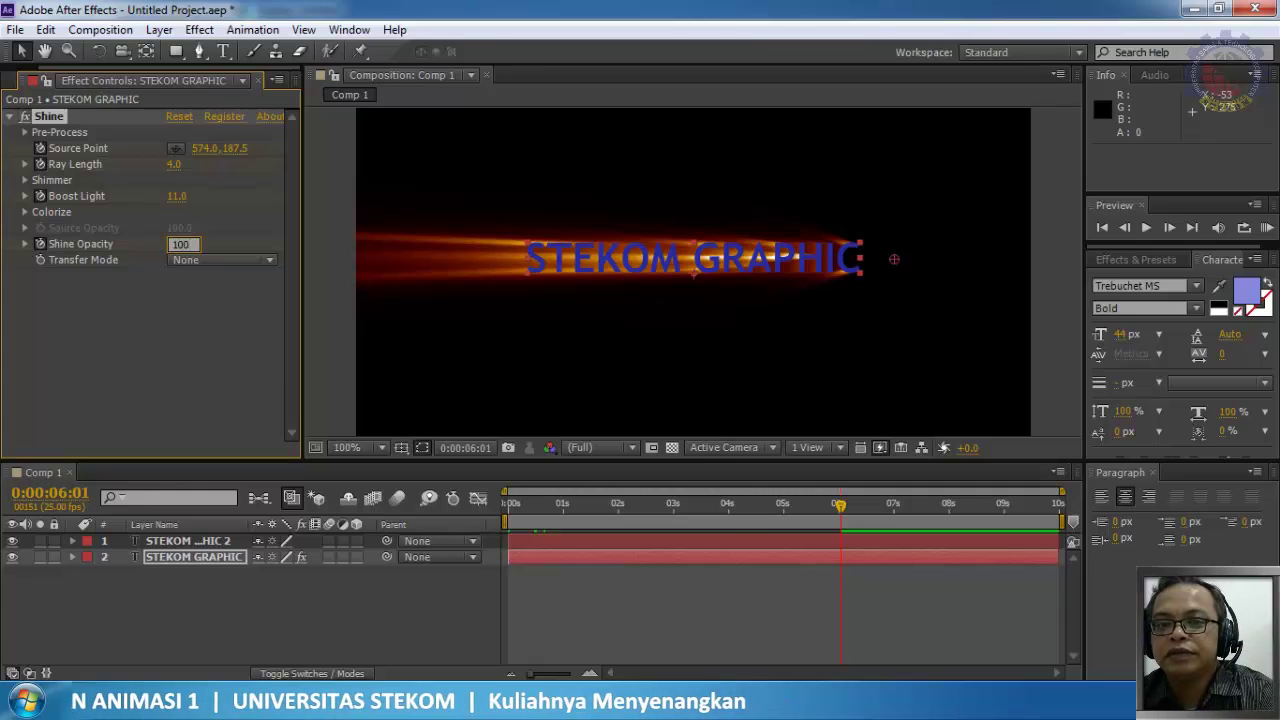
{"action": "key", "text": "Return"}
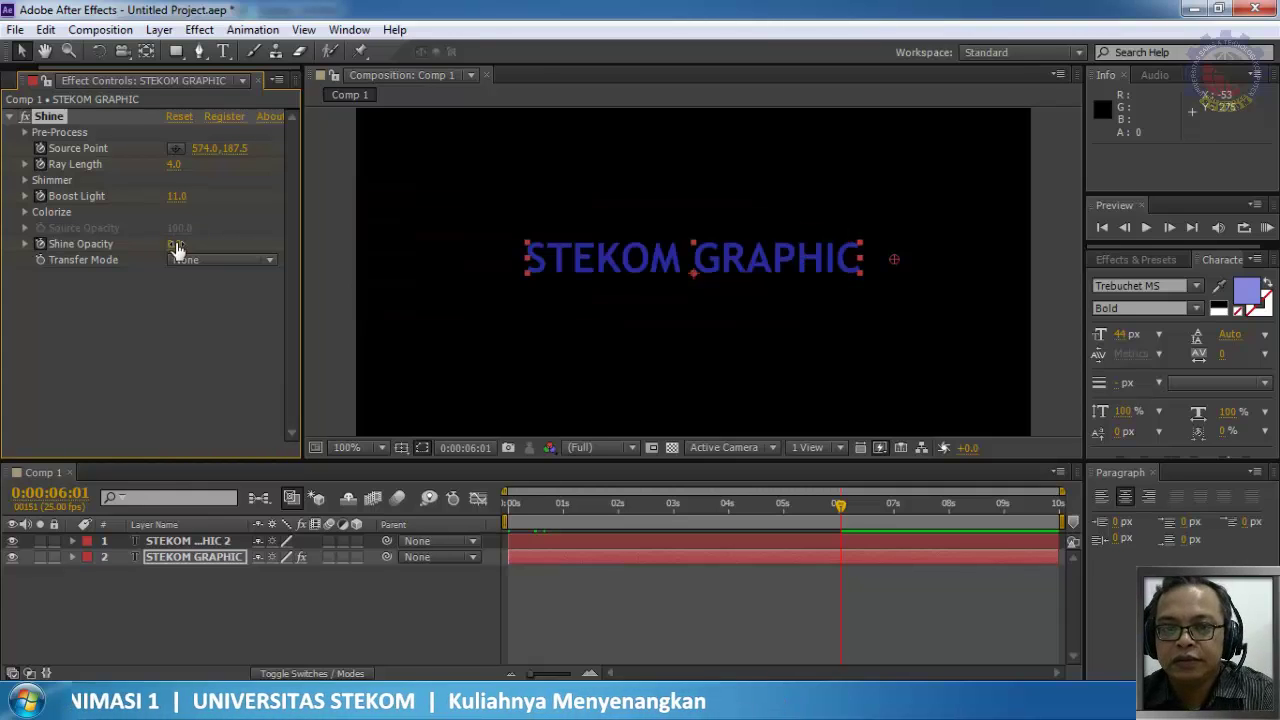
{"action": "left_click", "coordinate": [175, 246]}
{"action": "type", "text": "100"}
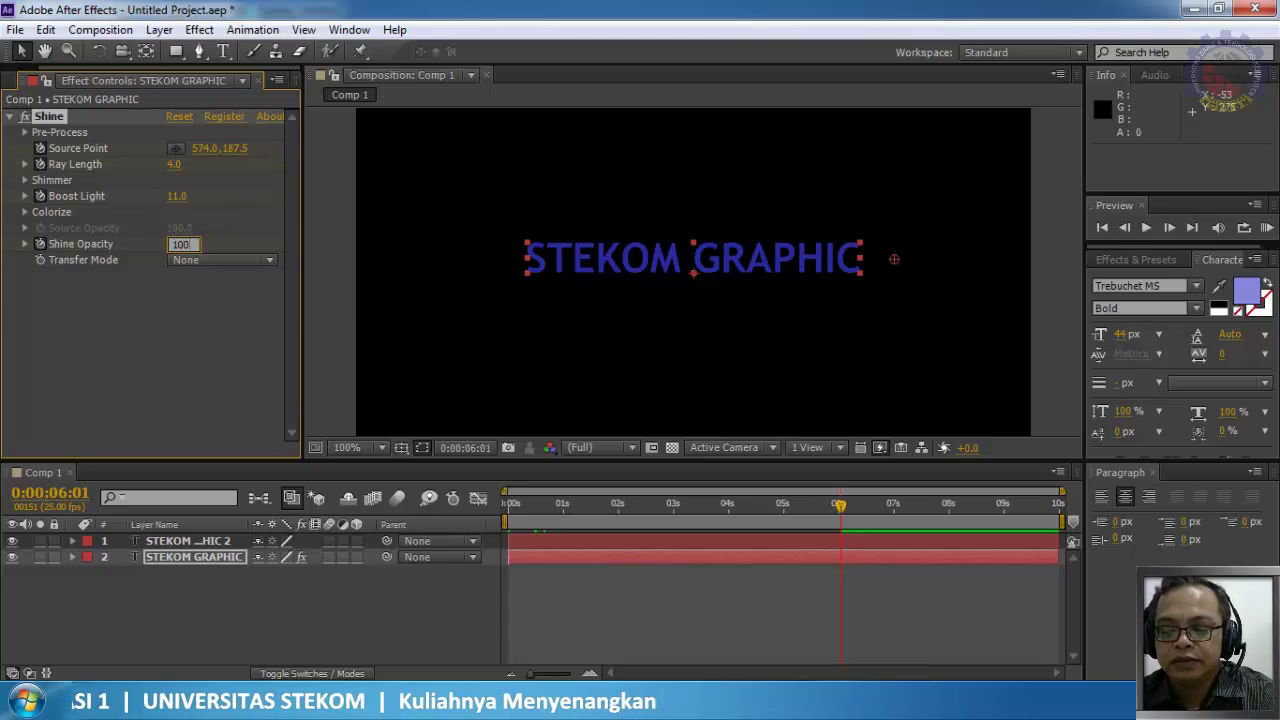
{"action": "key", "text": "Return"}
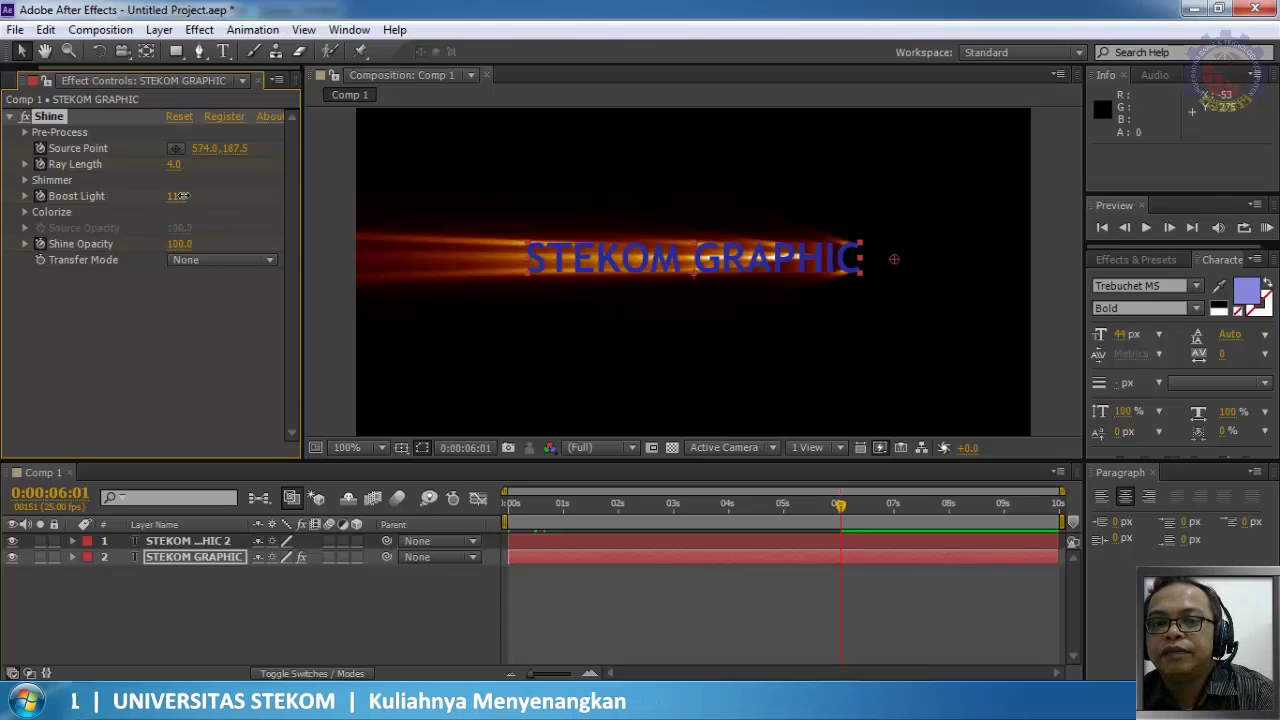
{"action": "left_click", "coordinate": [177, 196]}
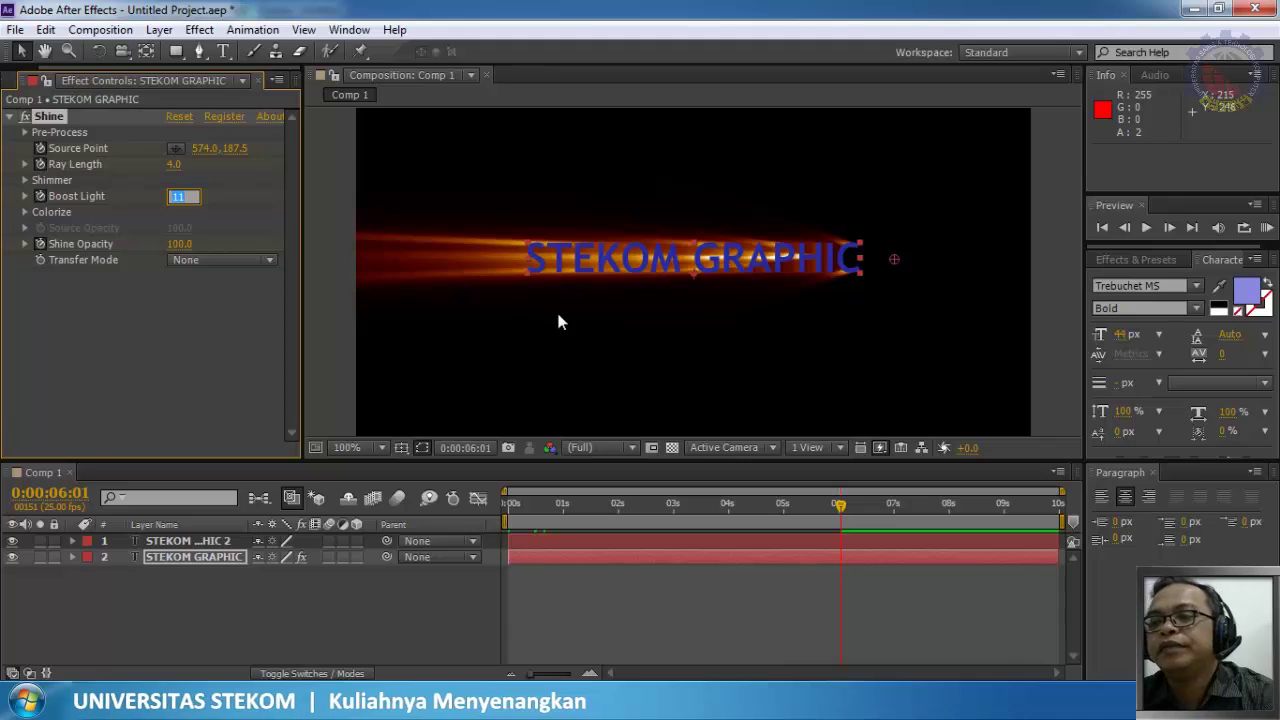
Step: At 0:00:06:07, keyframe the Shine Ray Length, Boost Light and Shine Opacity all at 0
{"action": "left_click", "coordinate": [857, 504]}
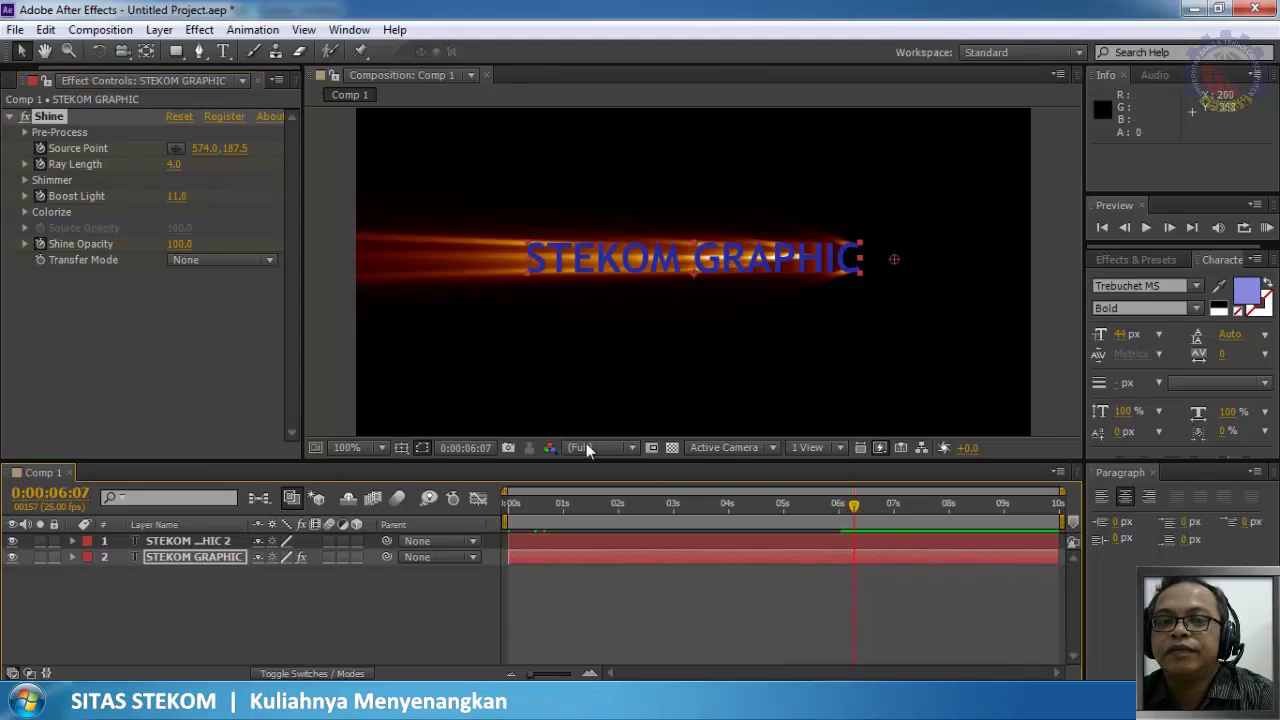
{"action": "left_click", "coordinate": [176, 166]}
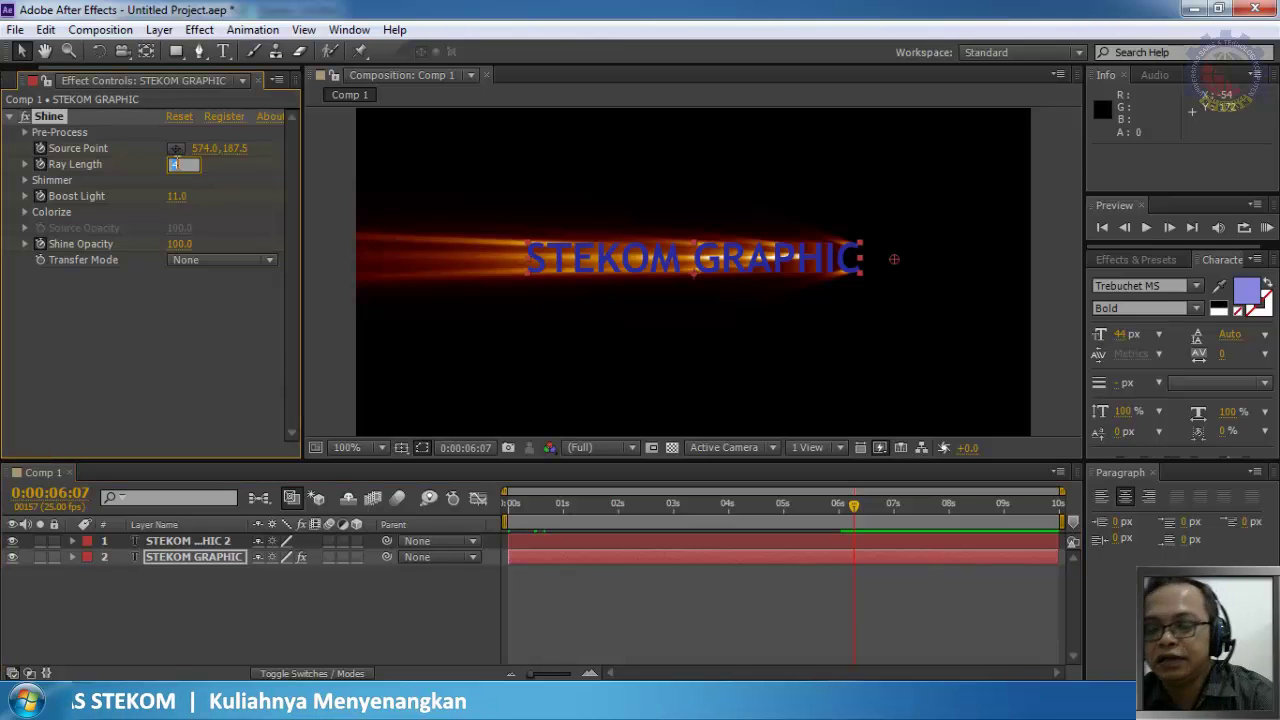
{"action": "type", "text": "0"}
{"action": "left_click", "coordinate": [176, 198]}
{"action": "type", "text": "0"}
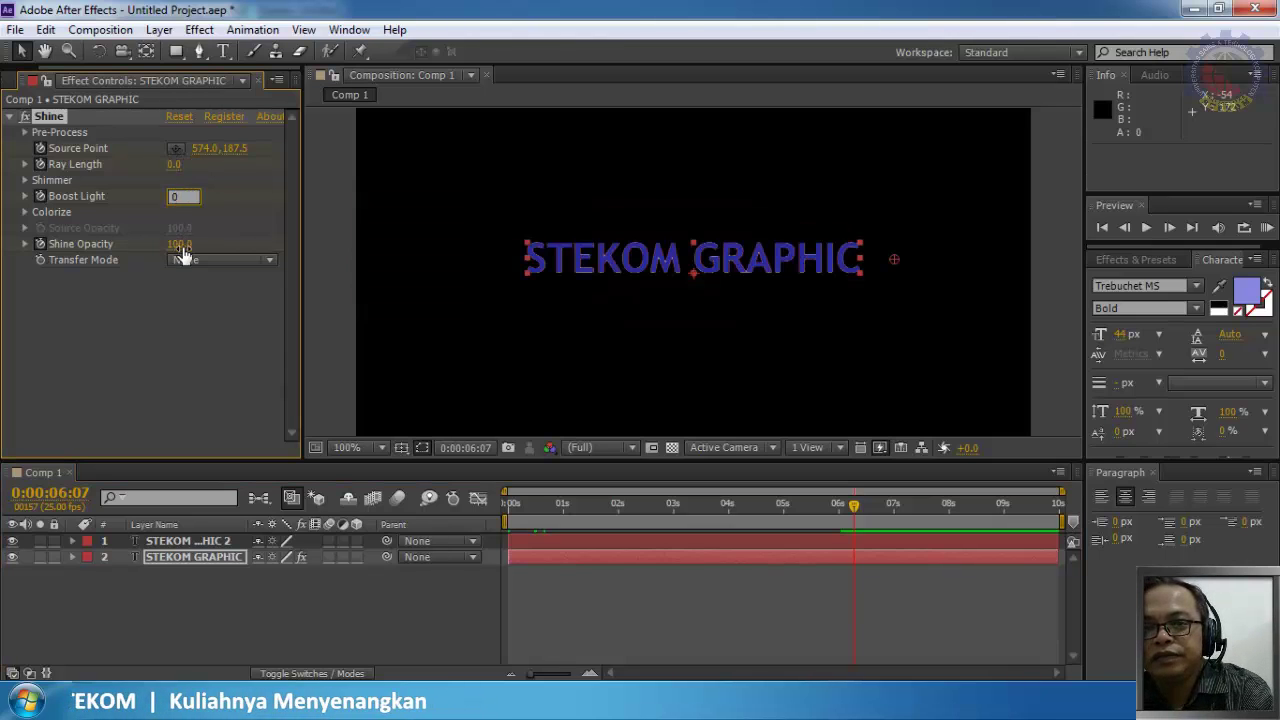
{"action": "left_click", "coordinate": [178, 244]}
{"action": "type", "text": "0"}
{"action": "key", "text": "Return"}
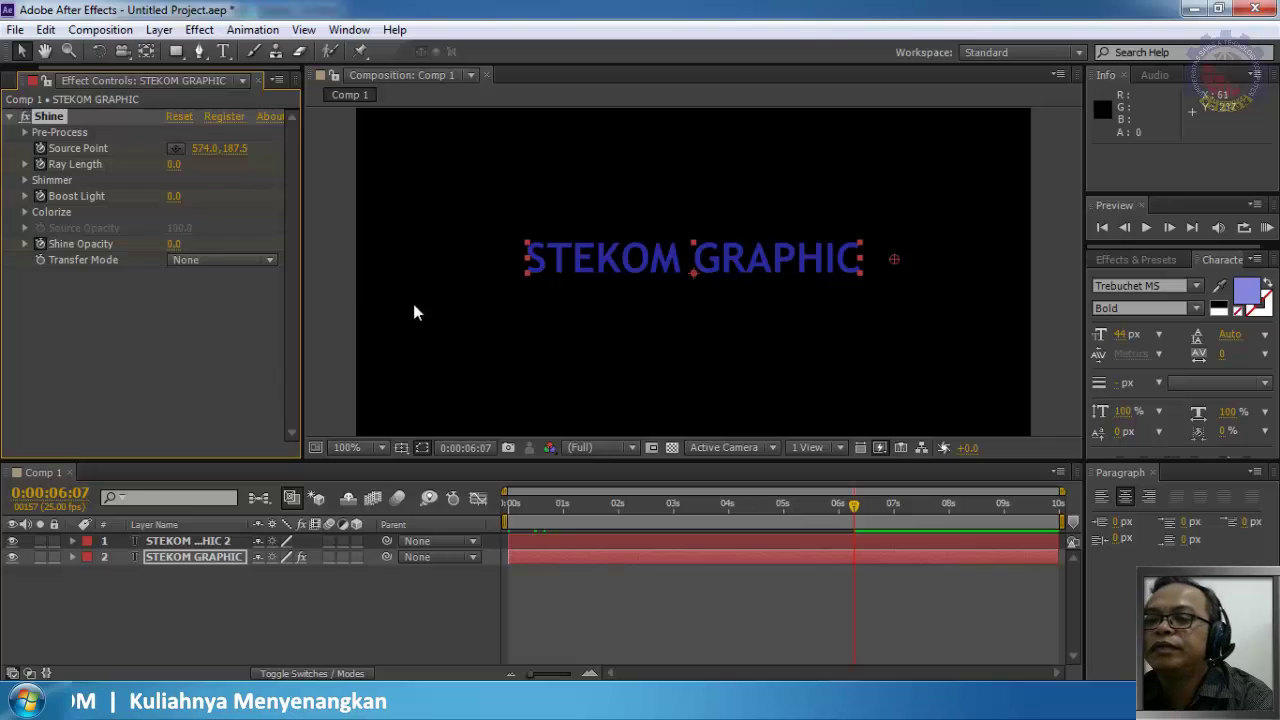
Step: Play a RAM preview of the Shine animation from the start of the composition
{"action": "left_click", "coordinate": [509, 504]}
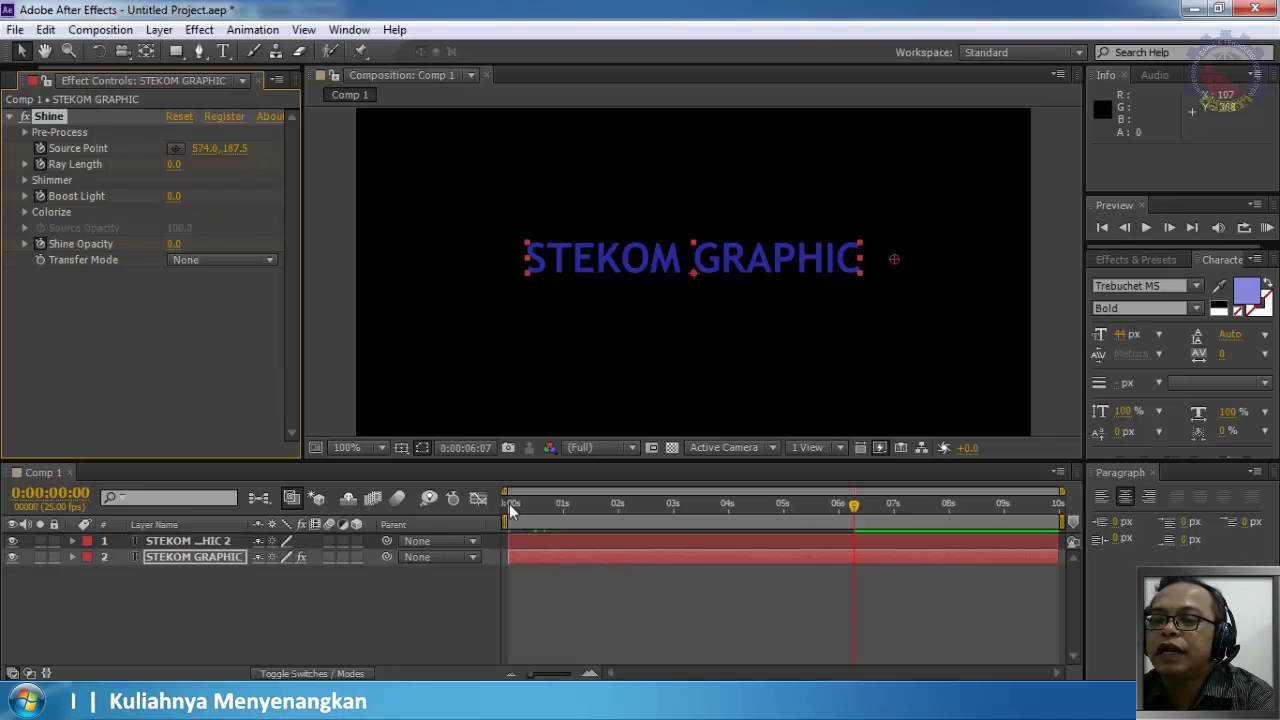
{"action": "left_click", "coordinate": [1266, 228]}
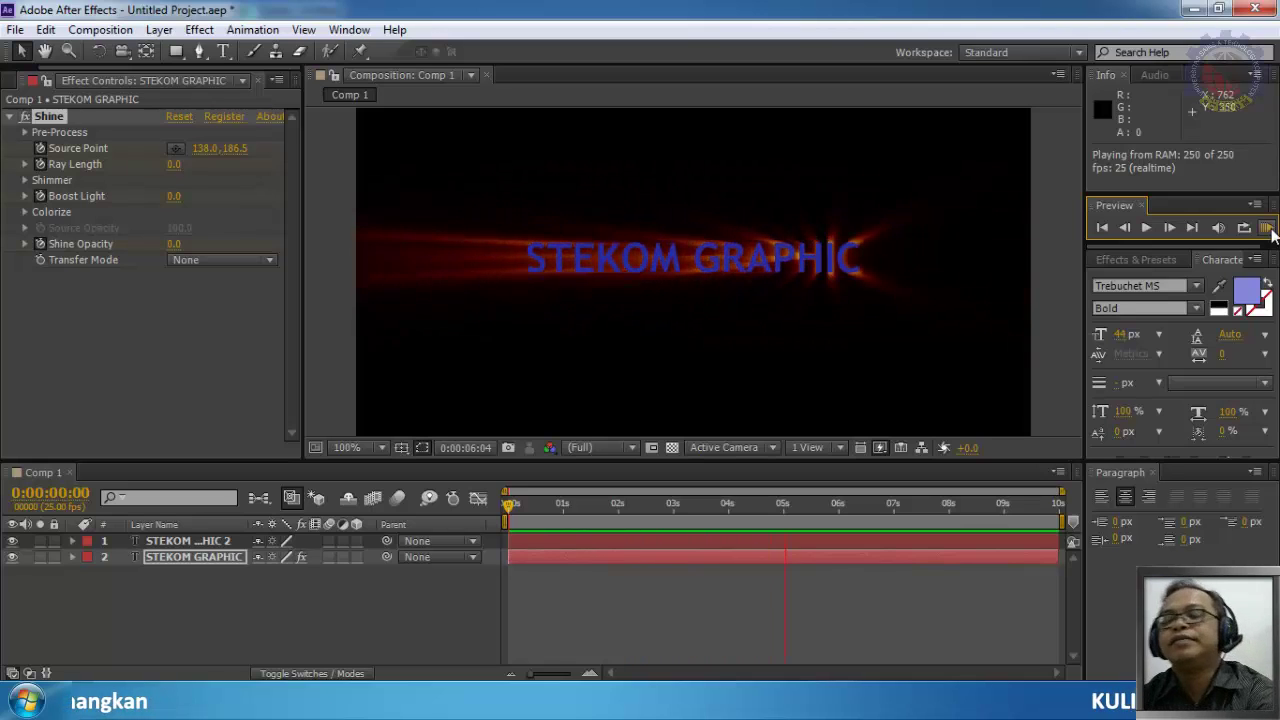
{"action": "left_click", "coordinate": [1266, 228]}
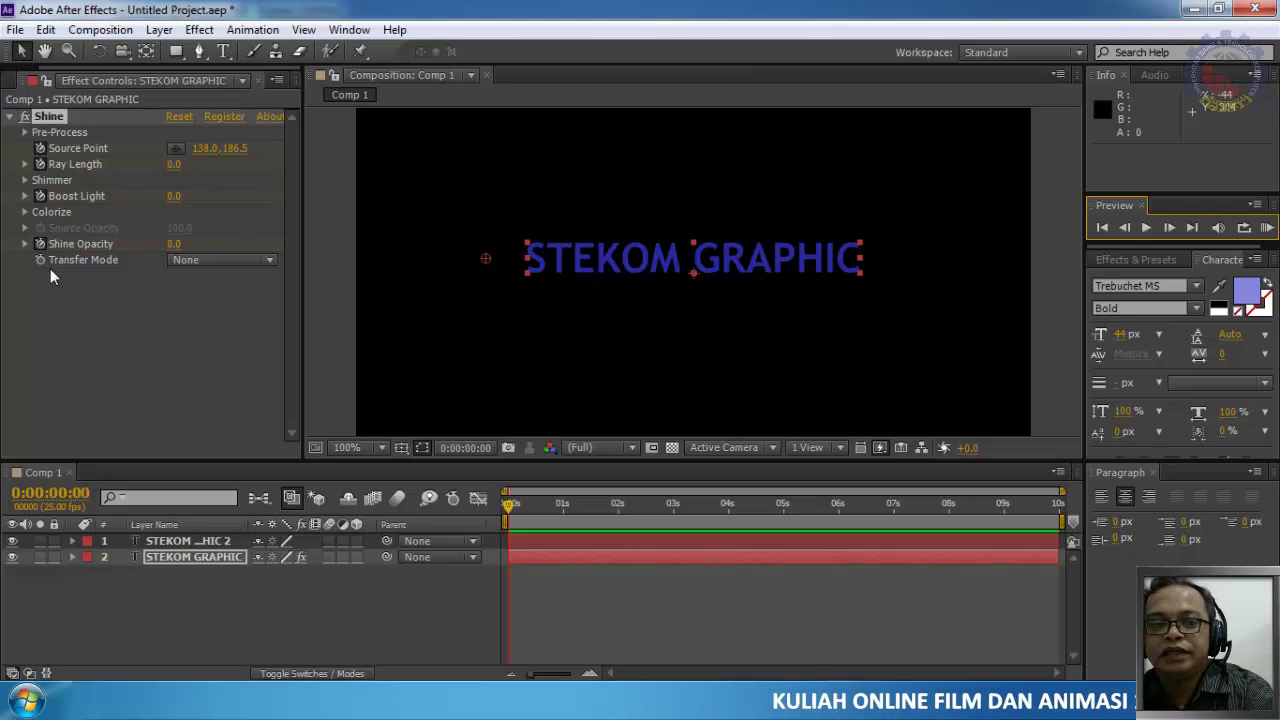
Step: Remove the Shine effect and delete both STEKOM GRAPHIC text layers from Comp 1
{"action": "left_click", "coordinate": [50, 116]}
{"action": "key", "text": "Delete"}
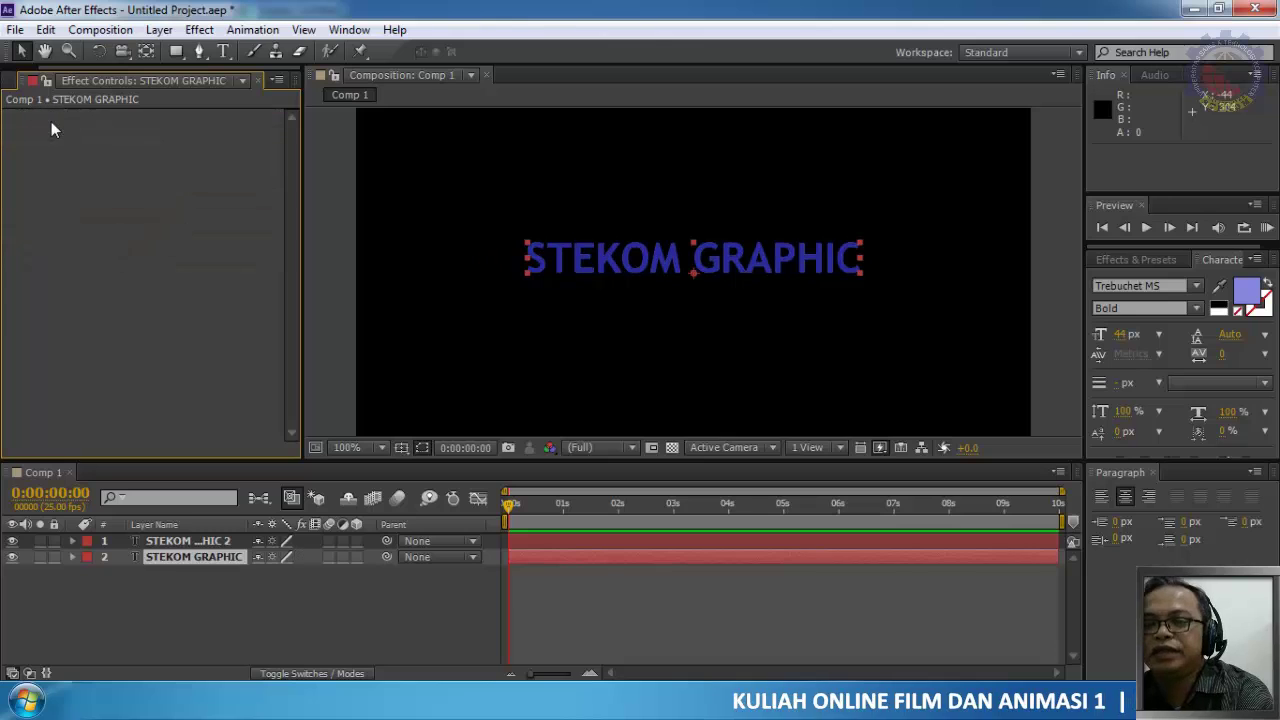
{"action": "left_click", "coordinate": [626, 261]}
{"action": "key", "text": "Delete"}
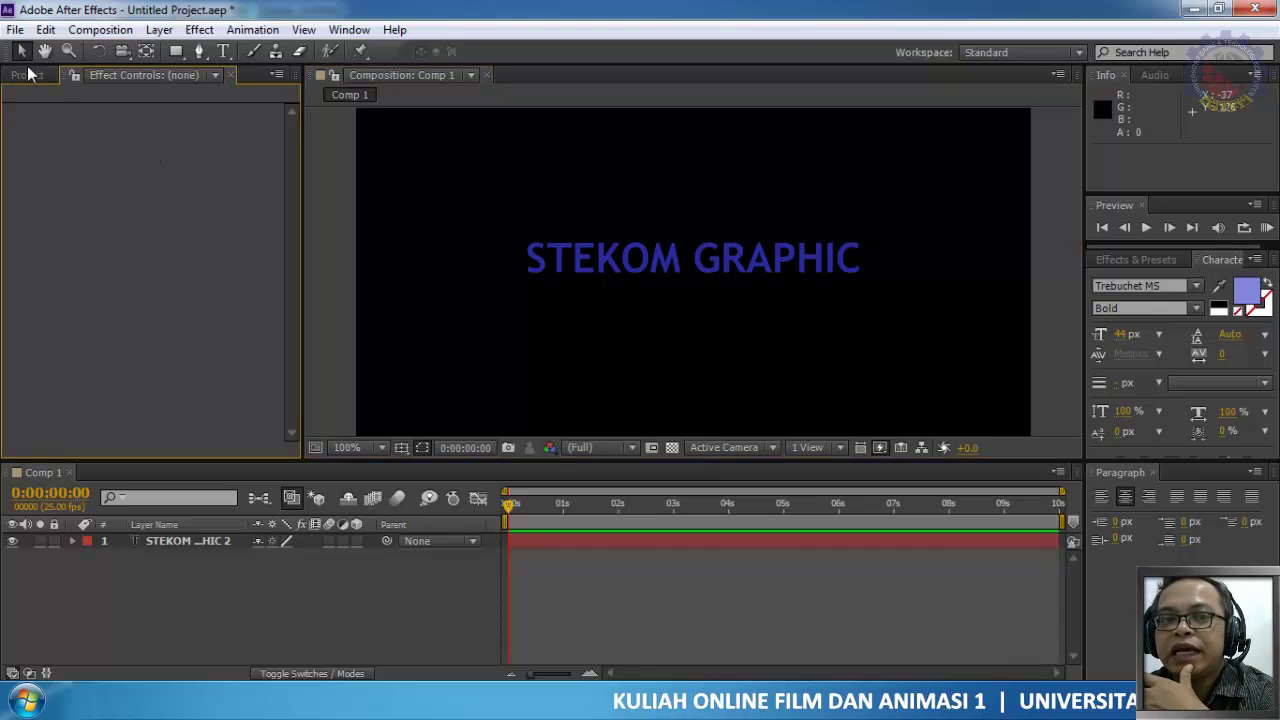
{"action": "left_click", "coordinate": [198, 541]}
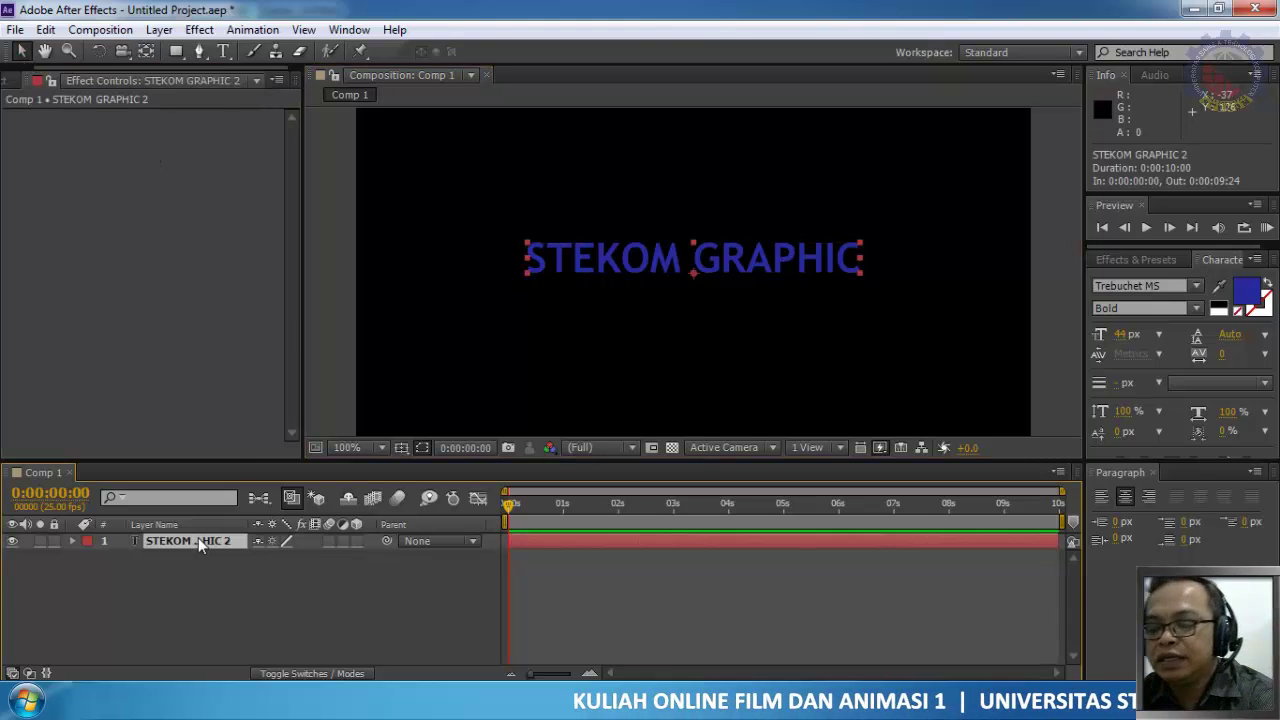
{"action": "key", "text": "Delete"}
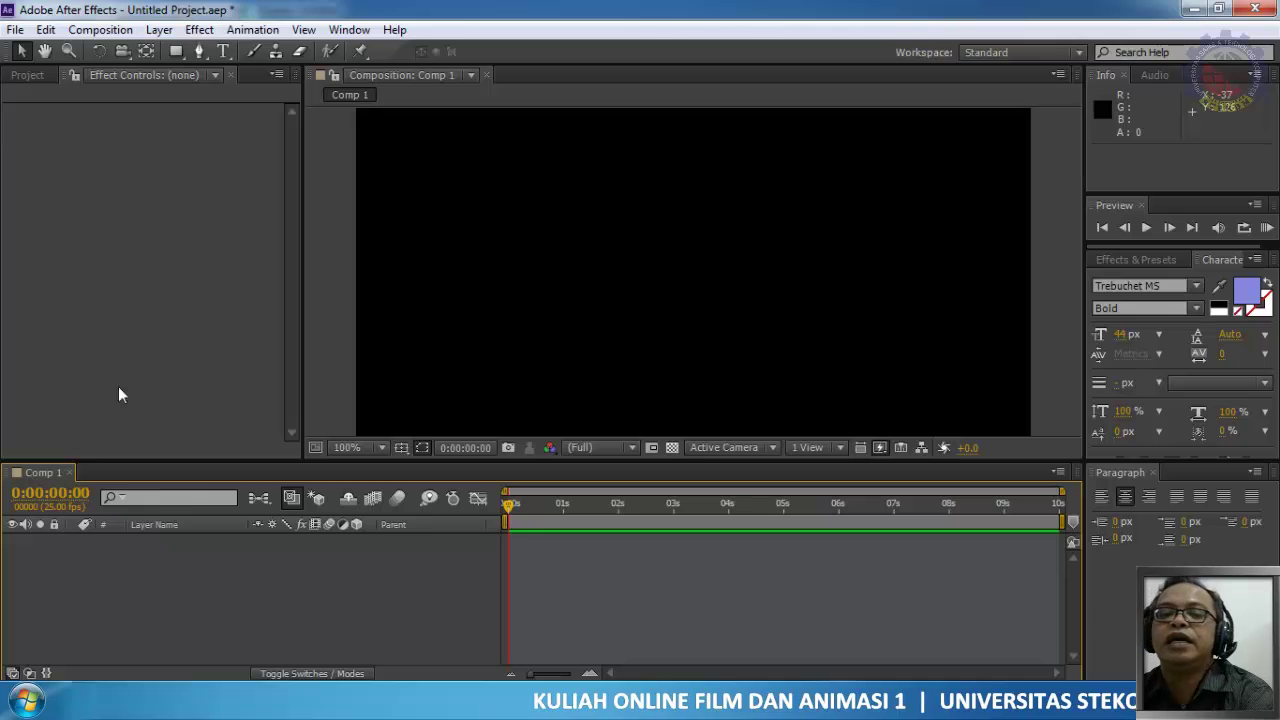
Step: Create a 720 x 405 px white (FFFFFF) solid layer named bg in Comp 1
{"action": "left_click", "coordinate": [28, 75]}
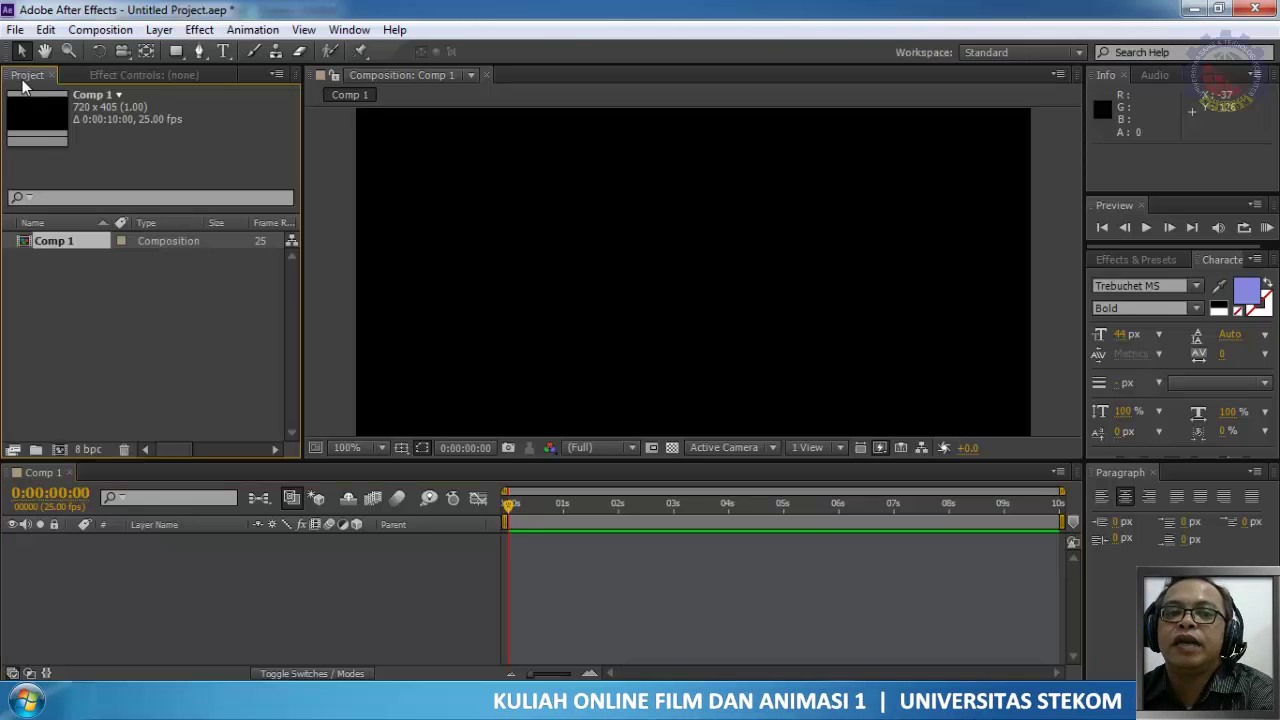
{"action": "right_click", "coordinate": [171, 566]}
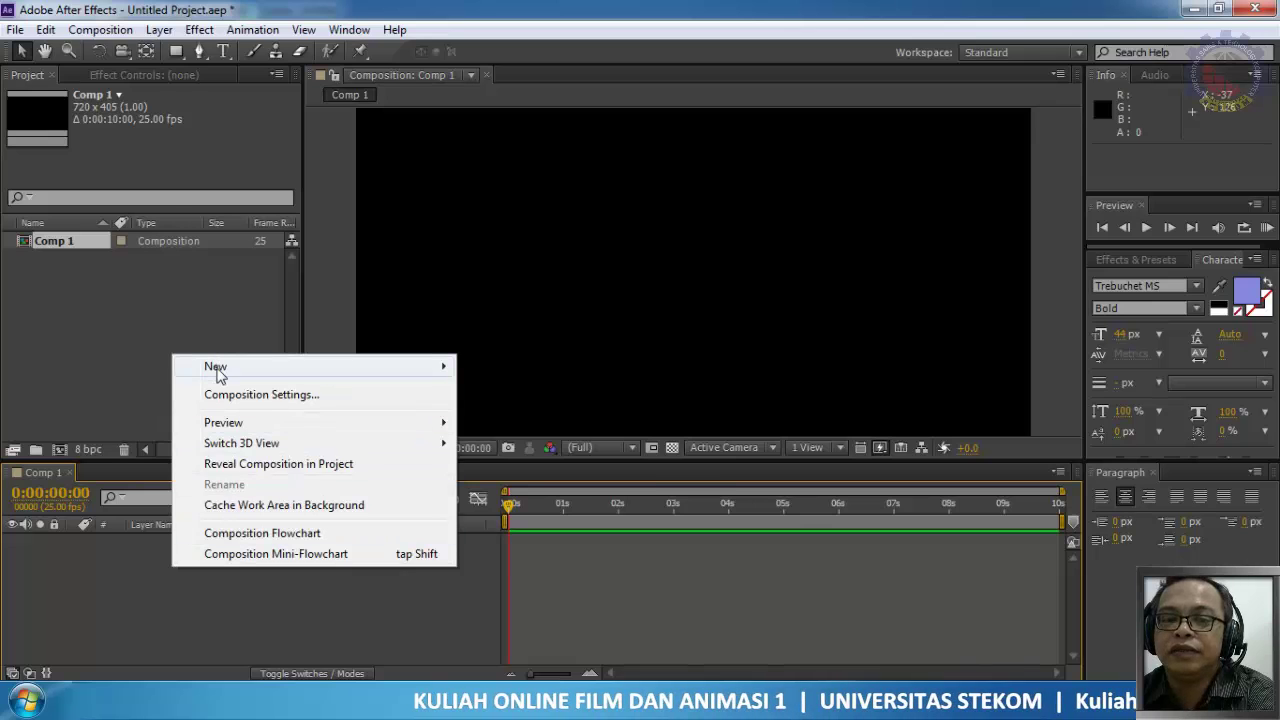
{"action": "mouse_move", "coordinate": [219, 371]}
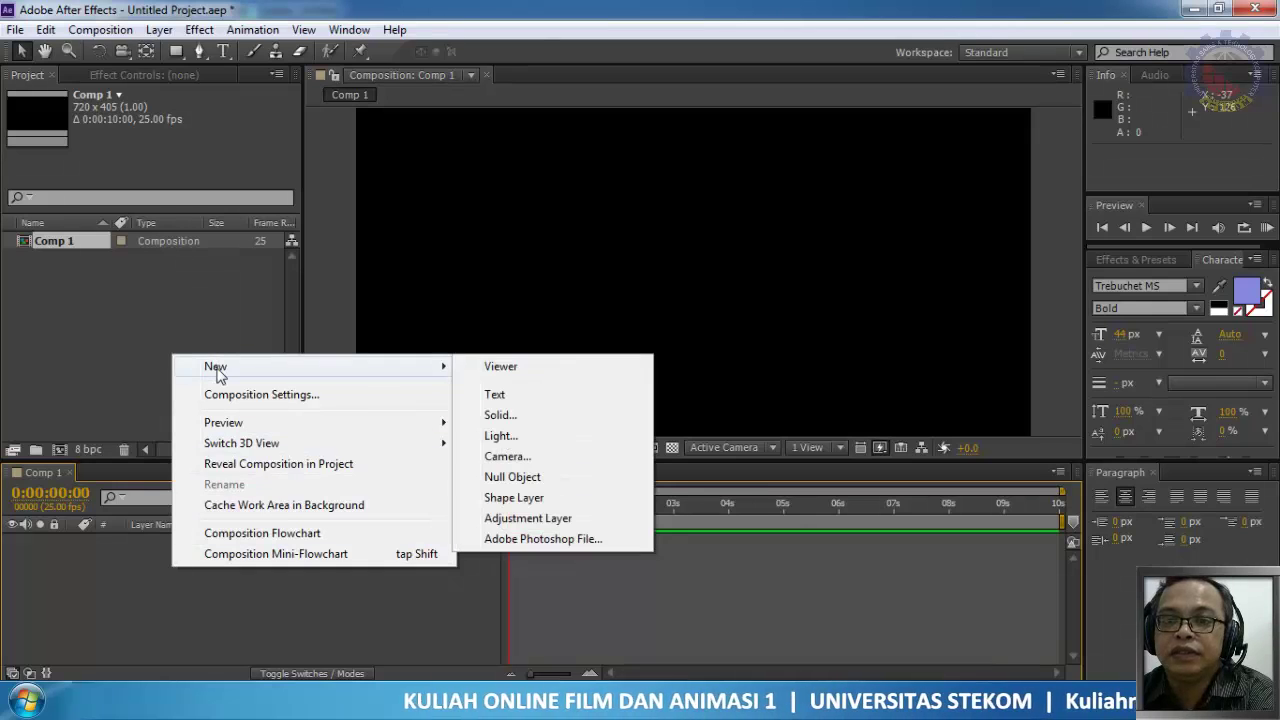
{"action": "left_click", "coordinate": [499, 417]}
{"action": "left_click", "coordinate": [630, 463]}
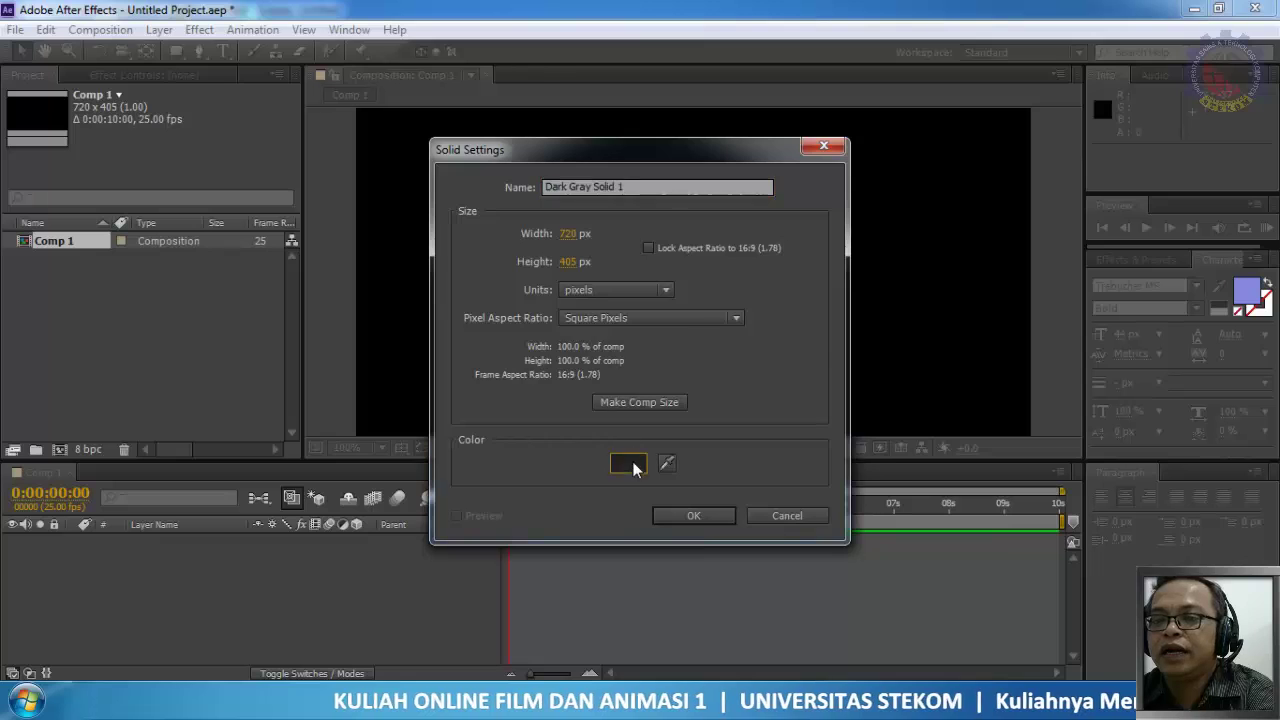
{"action": "left_click_drag", "start_coordinate": [590, 368], "coordinate": [362, 227]}
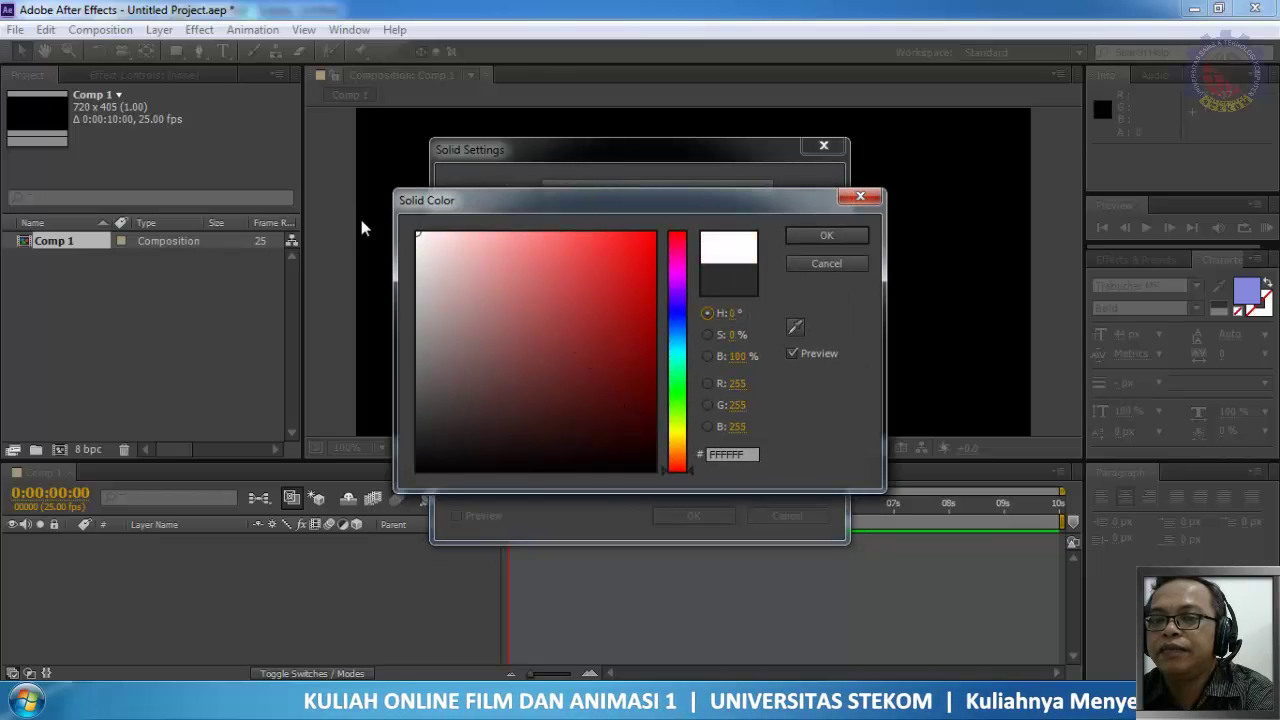
{"action": "left_click", "coordinate": [828, 235]}
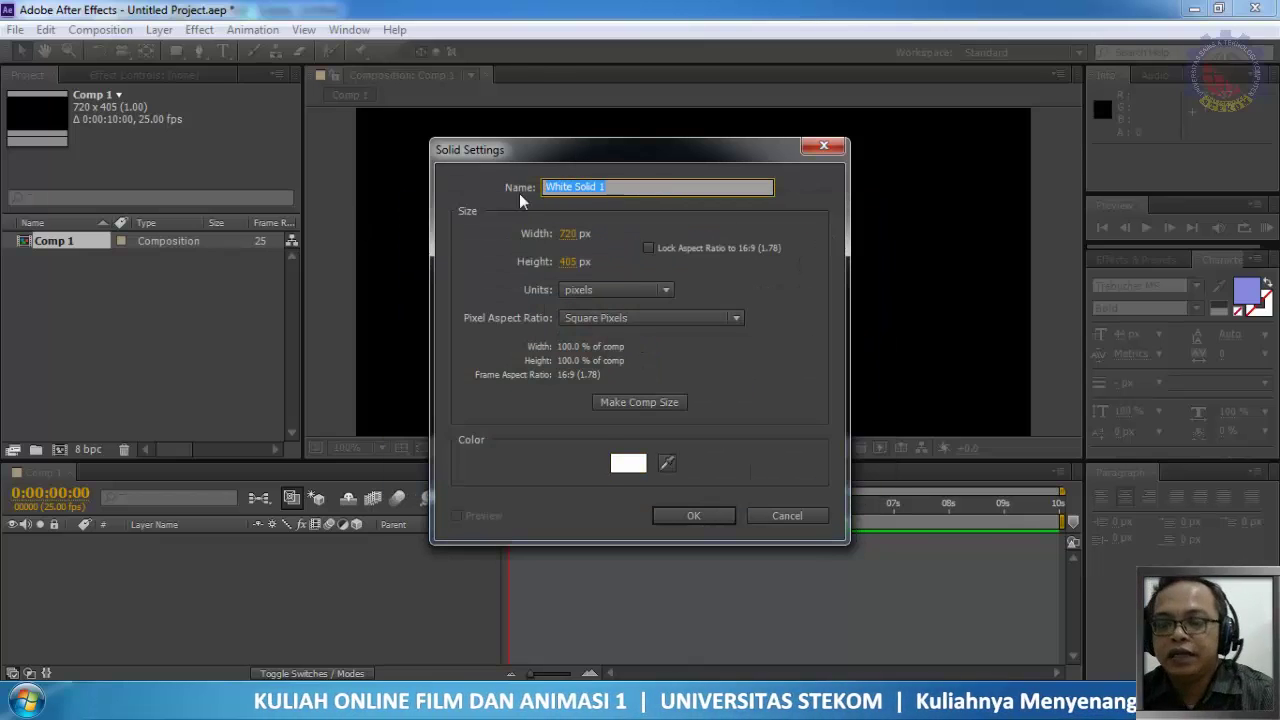
{"action": "type", "text": "bg"}
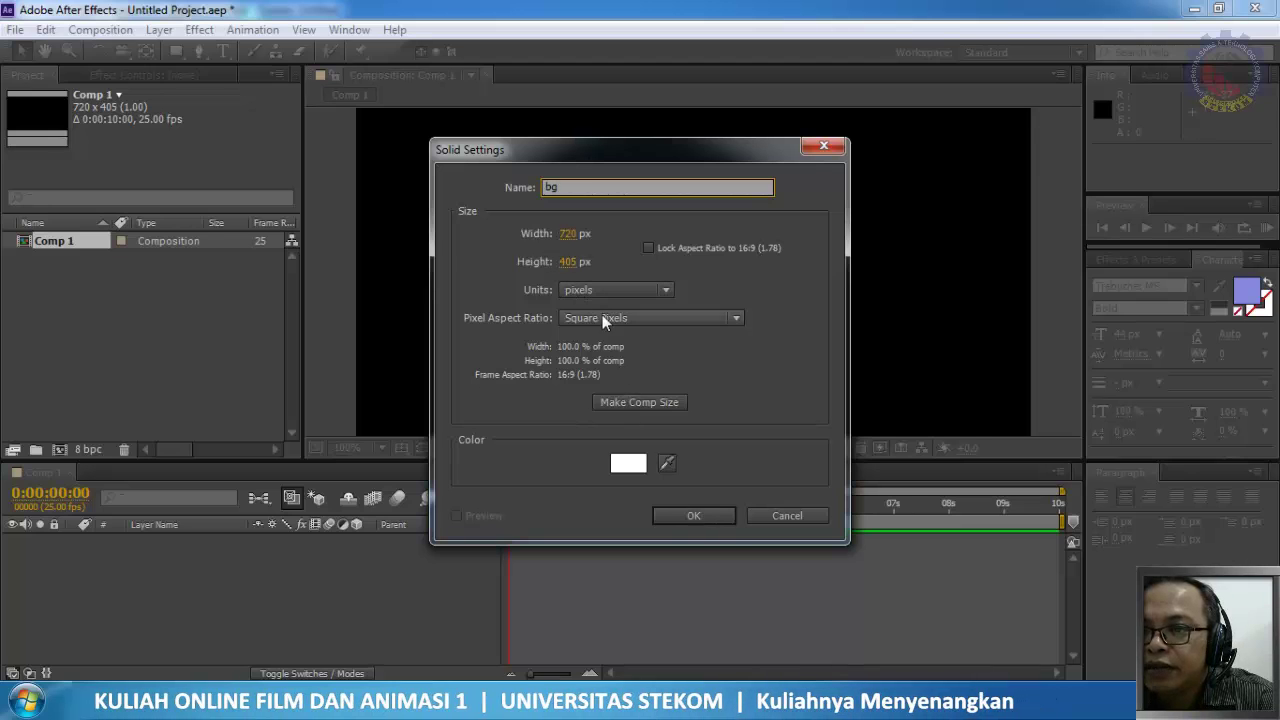
{"action": "left_click", "coordinate": [694, 516]}
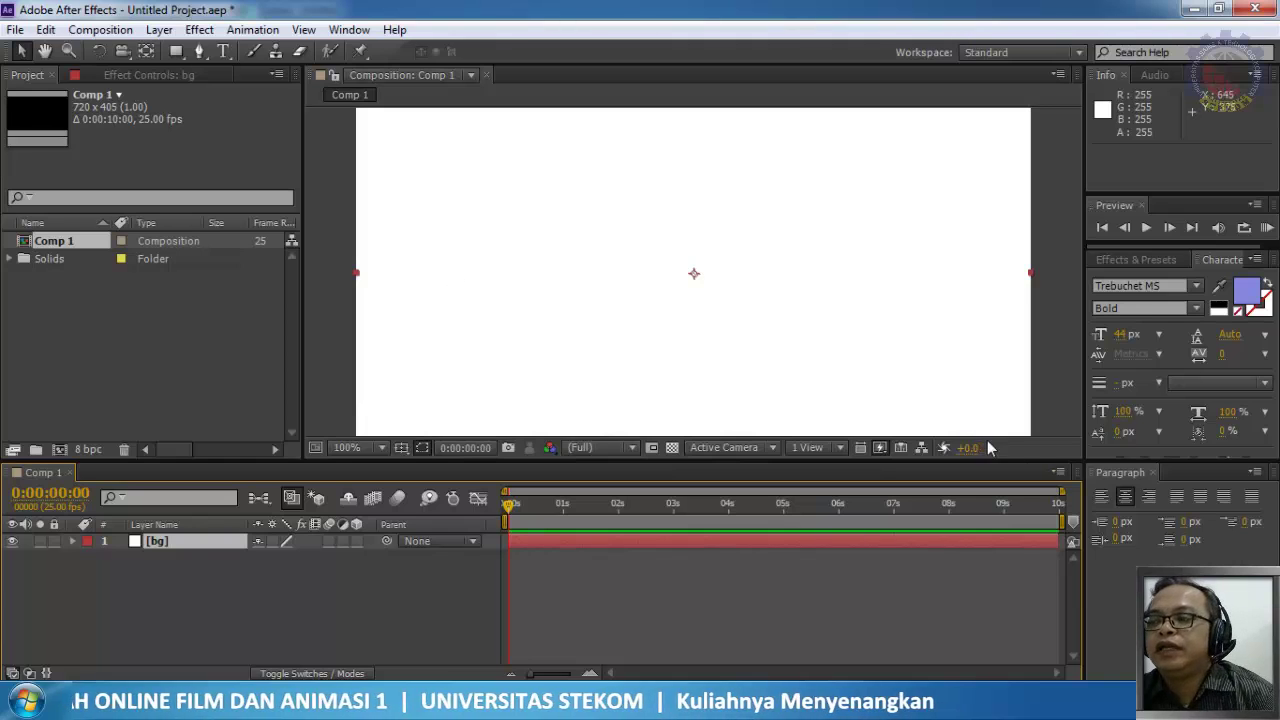
Step: Find the Ramp effect and apply it to the bg solid
{"action": "left_click", "coordinate": [1168, 254]}
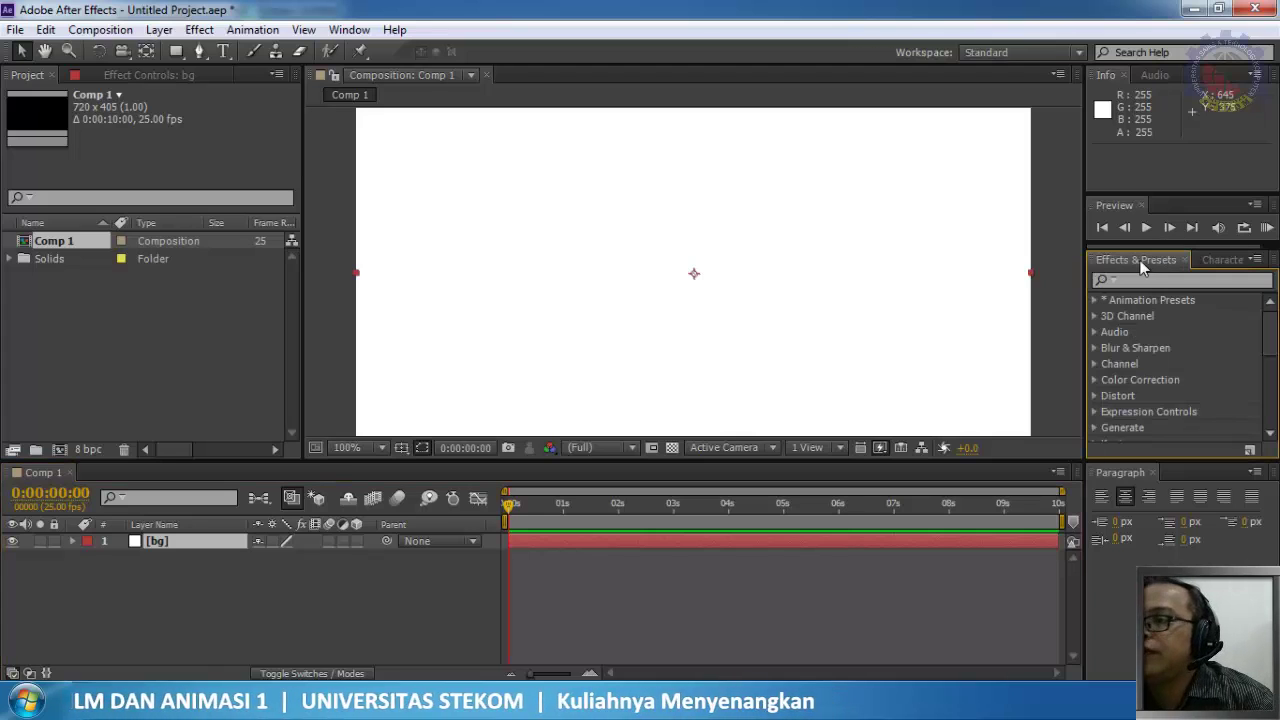
{"action": "left_click", "coordinate": [1136, 282]}
{"action": "type", "text": "ramp"}
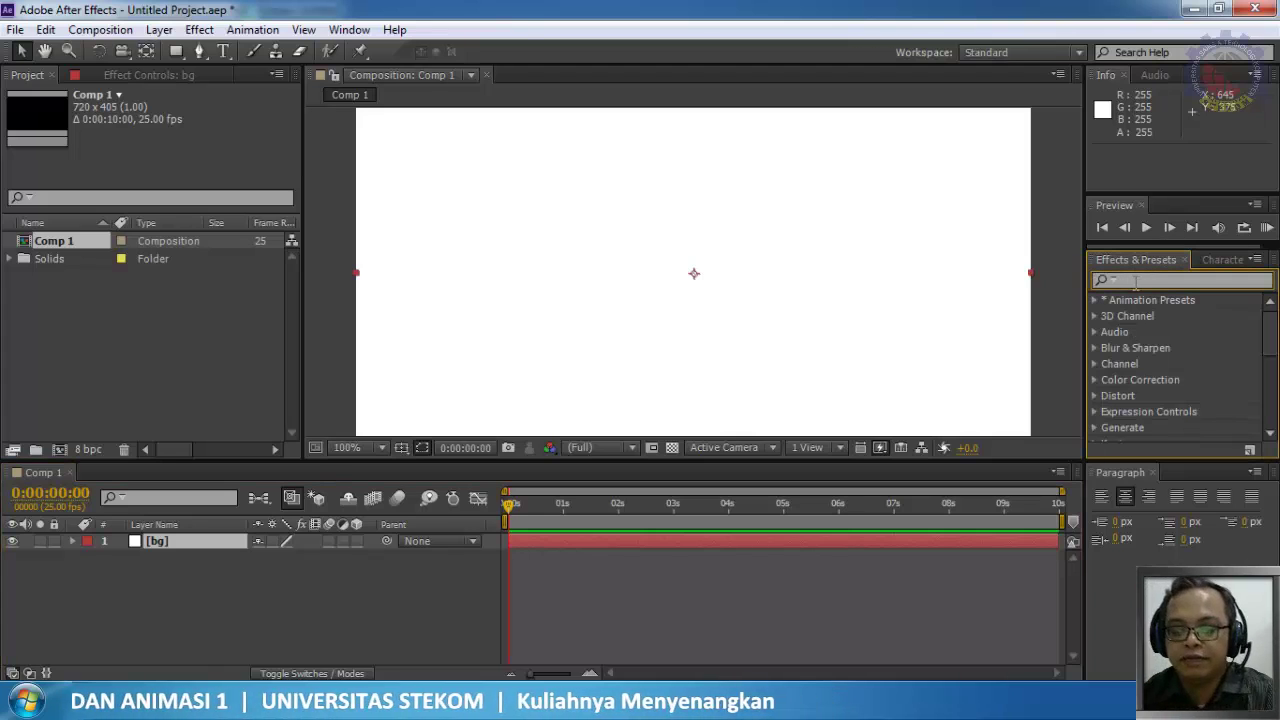
{"action": "key", "text": "Return"}
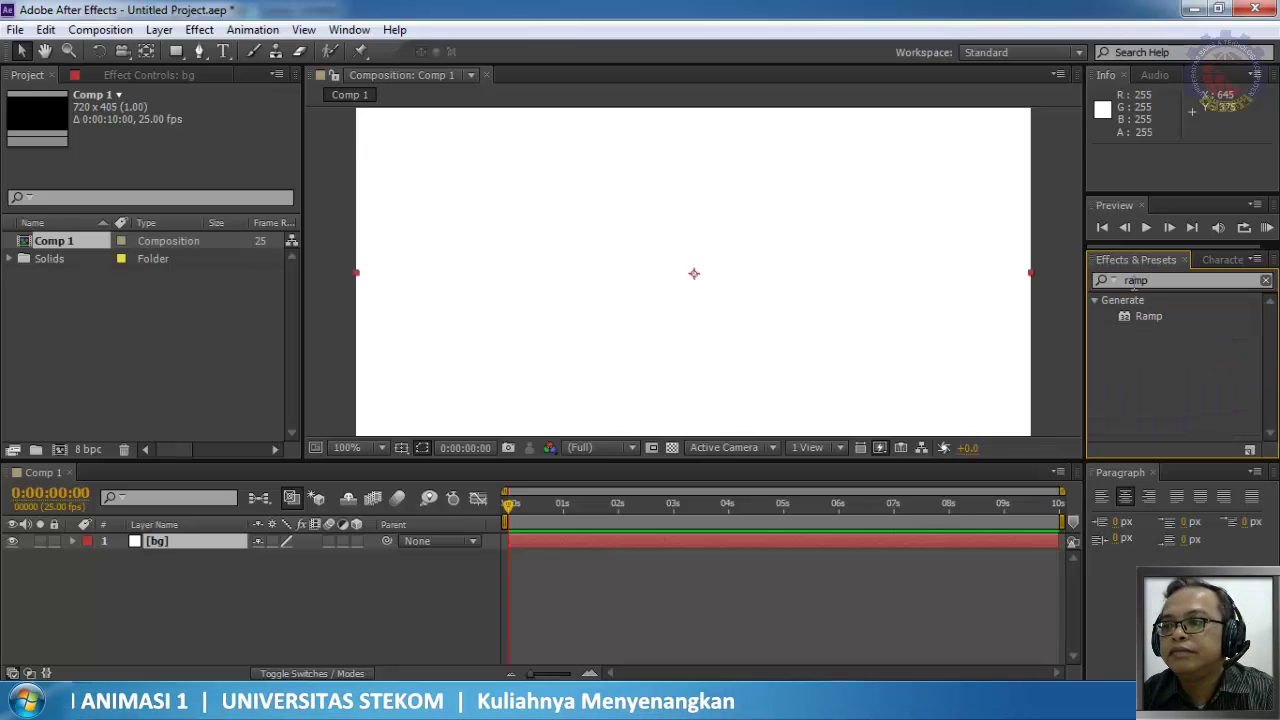
{"action": "left_click_drag", "start_coordinate": [1141, 313], "coordinate": [701, 300]}
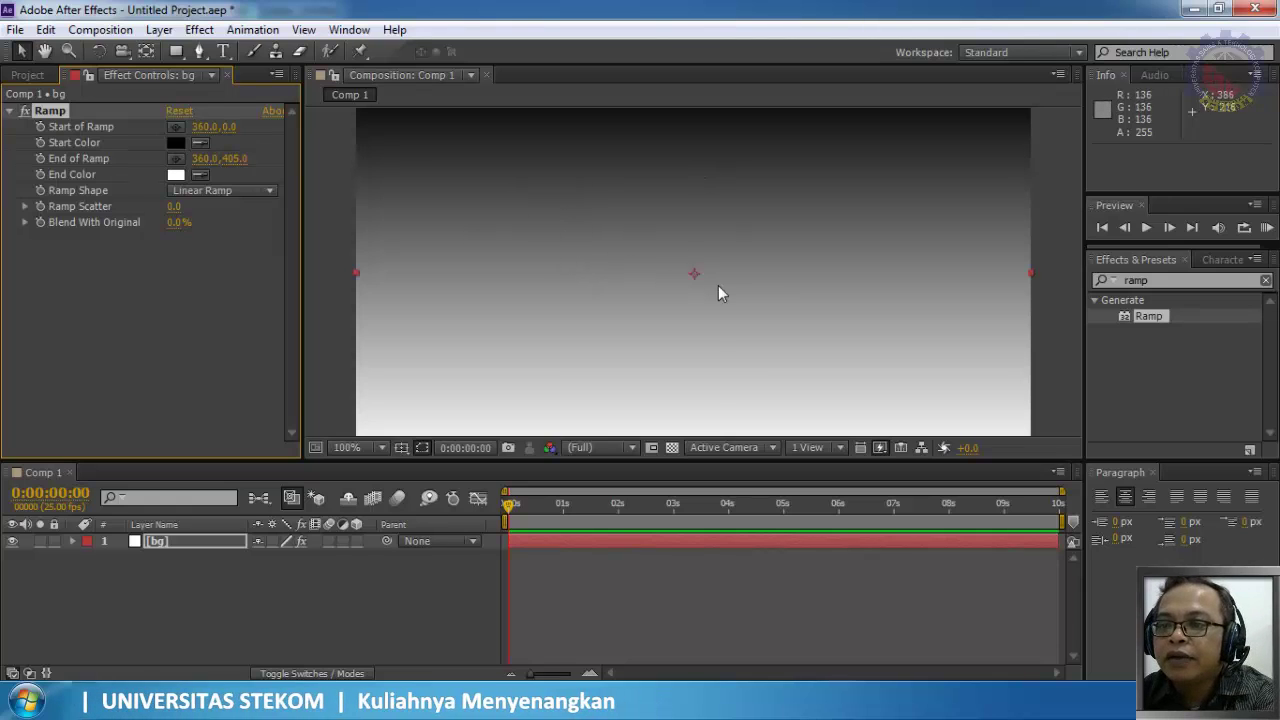
Step: Run the bg solid's ramp horizontally, with its start at -2, 200 on the left edge and its end at 718, 201 on the right edge
{"action": "key", "text": "comma"}
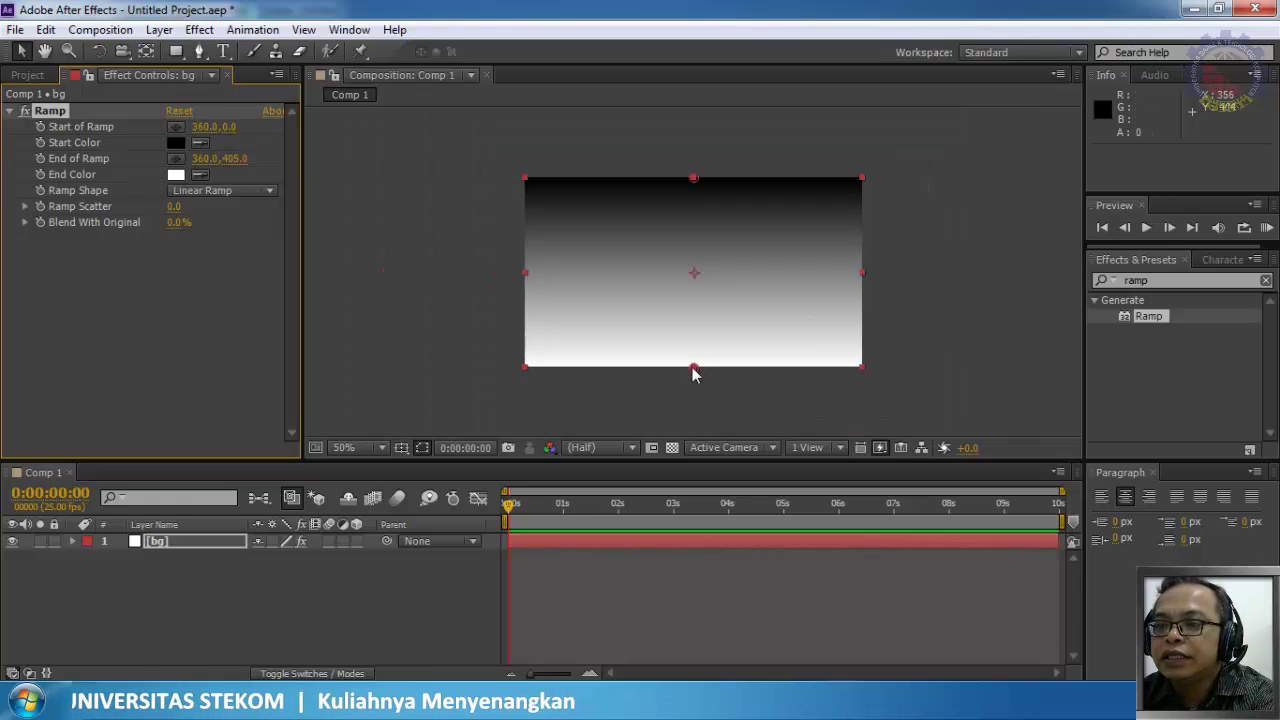
{"action": "left_click_drag", "start_coordinate": [692, 366], "coordinate": [861, 272]}
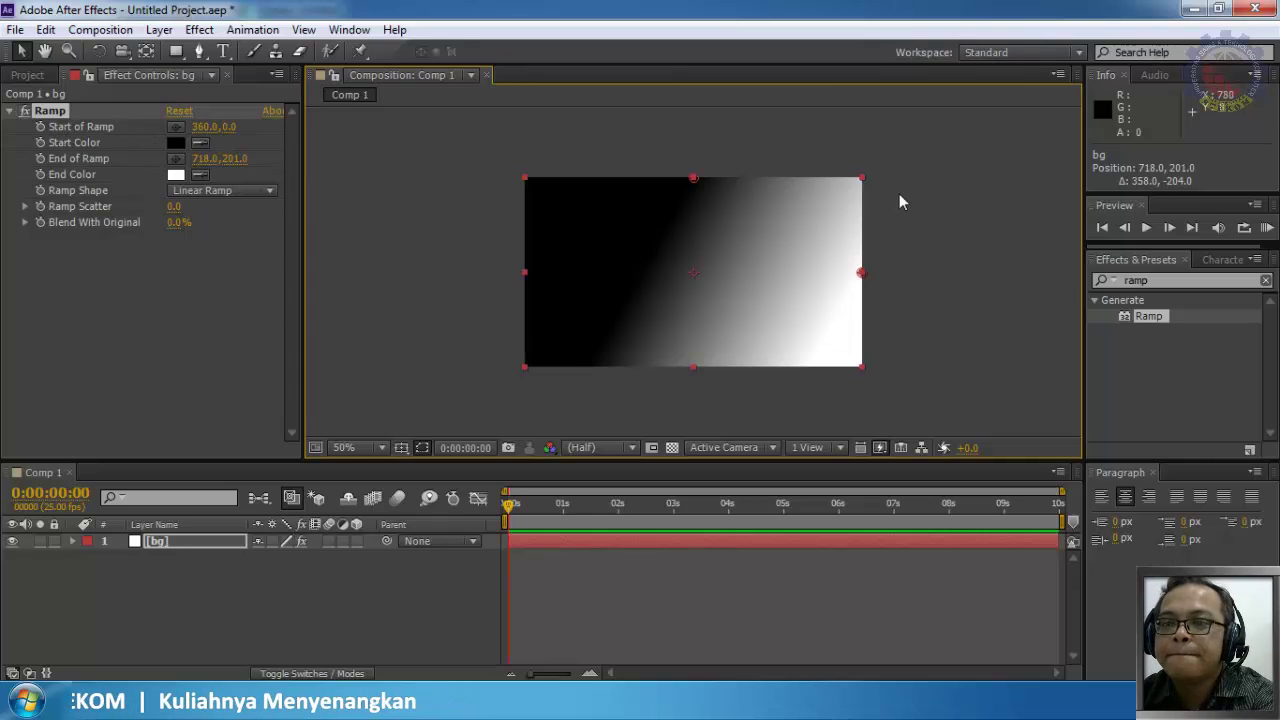
{"action": "left_click_drag", "start_coordinate": [690, 183], "coordinate": [521, 278]}
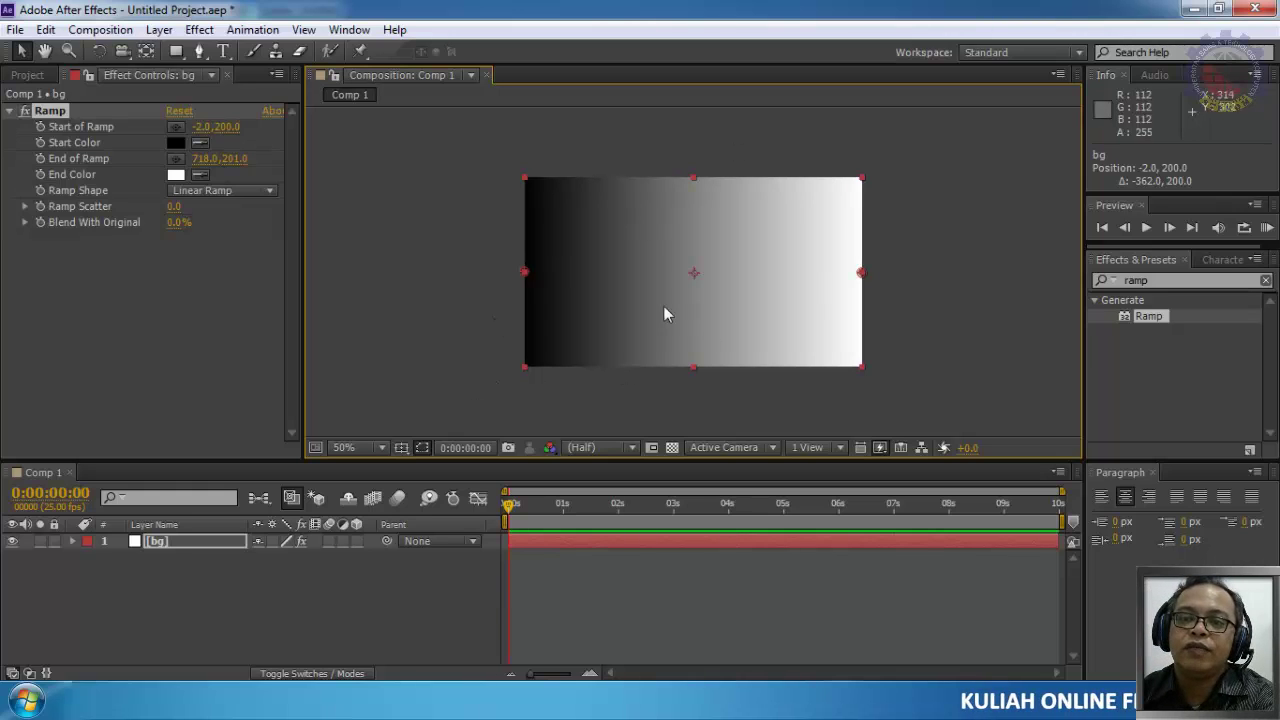
Step: Find the Colorama effect and apply it to the bg solid
{"action": "left_click", "coordinate": [1158, 283]}
{"action": "type", "text": "colora"}
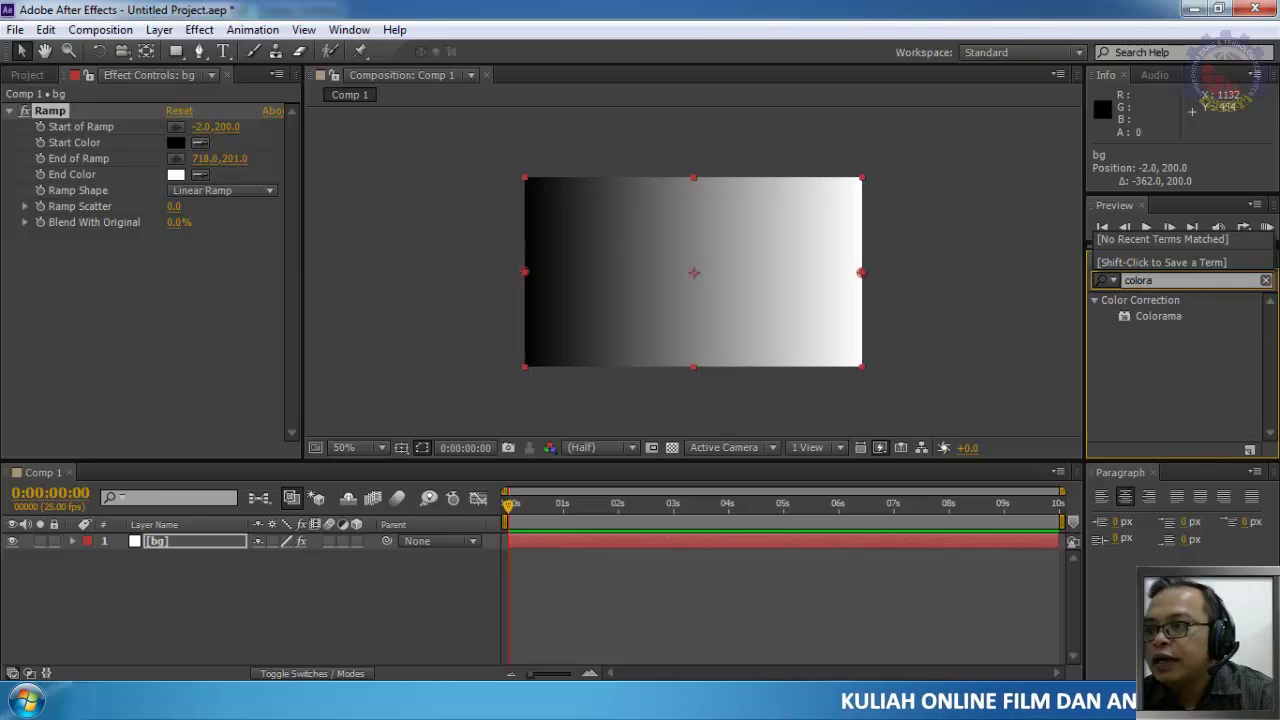
{"action": "left_click", "coordinate": [1172, 317]}
{"action": "left_click_drag", "start_coordinate": [1172, 317], "coordinate": [766, 322]}
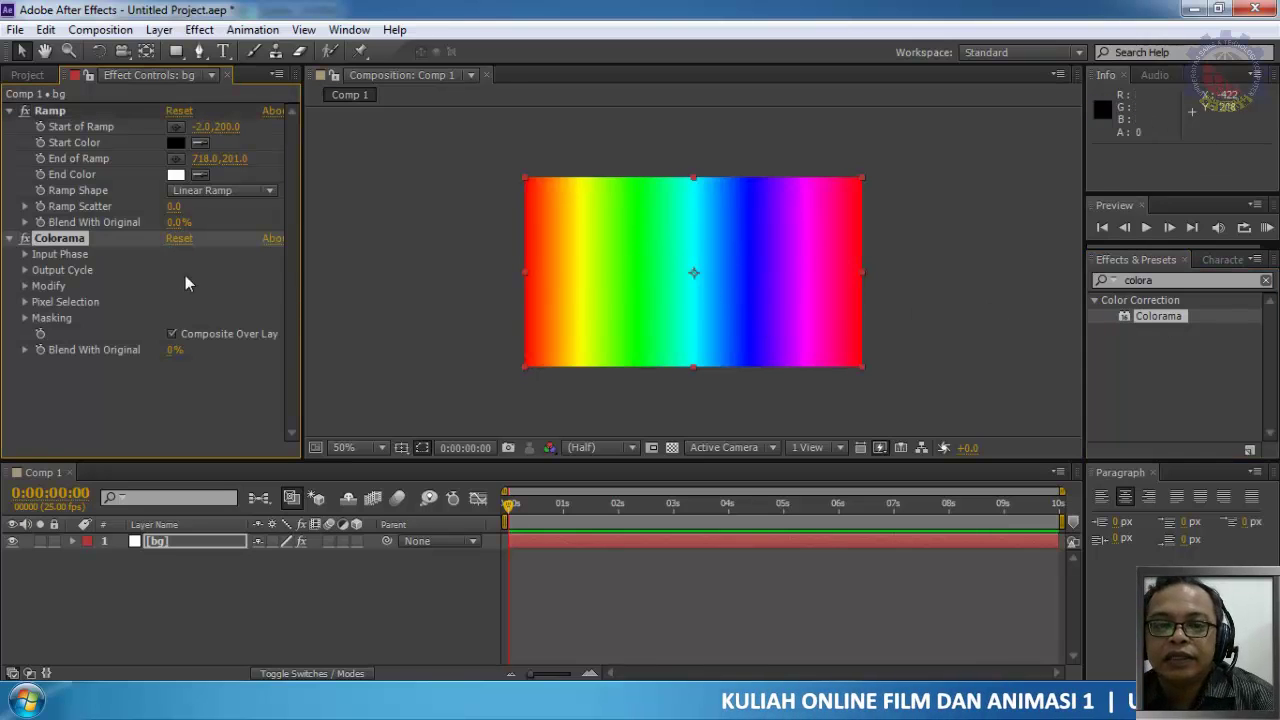
Step: Expand Colorama's Output Cycle settings and switch the Ramp effect off and back on to compare the result
{"action": "left_click", "coordinate": [25, 270]}
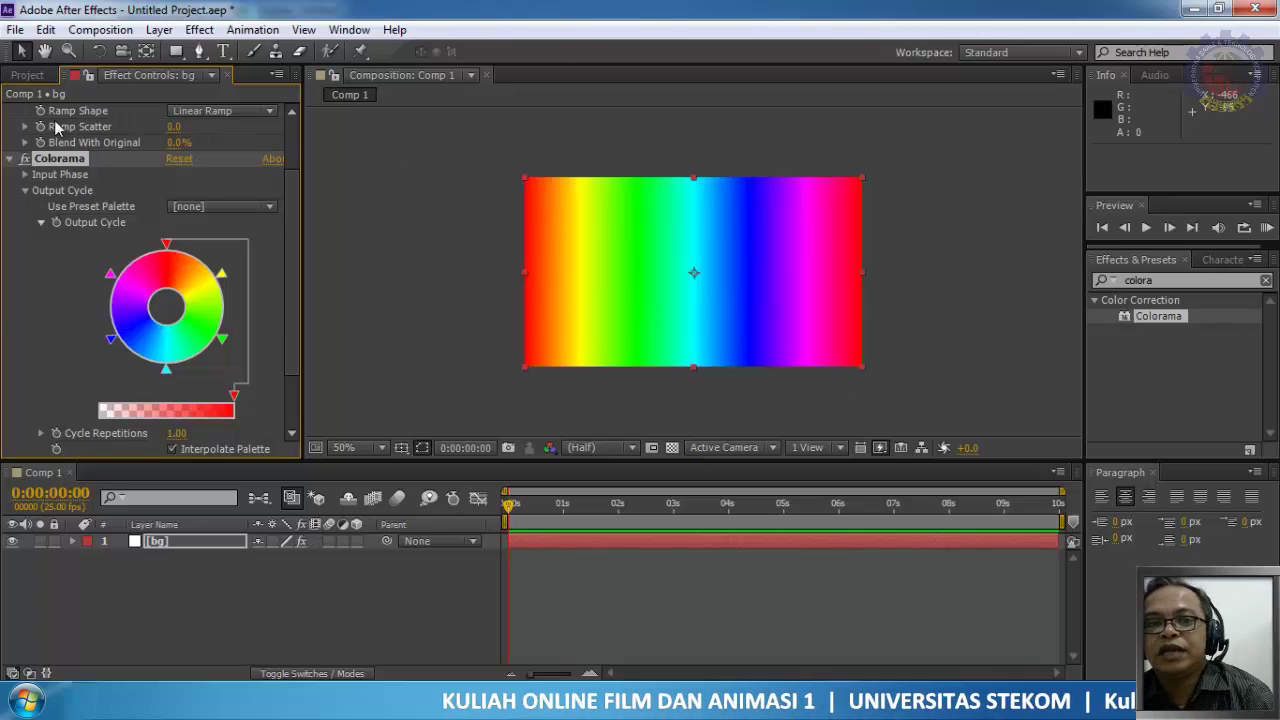
{"action": "scroll", "coordinate": [155, 165], "scroll_direction": "up", "scroll_amount": 4}
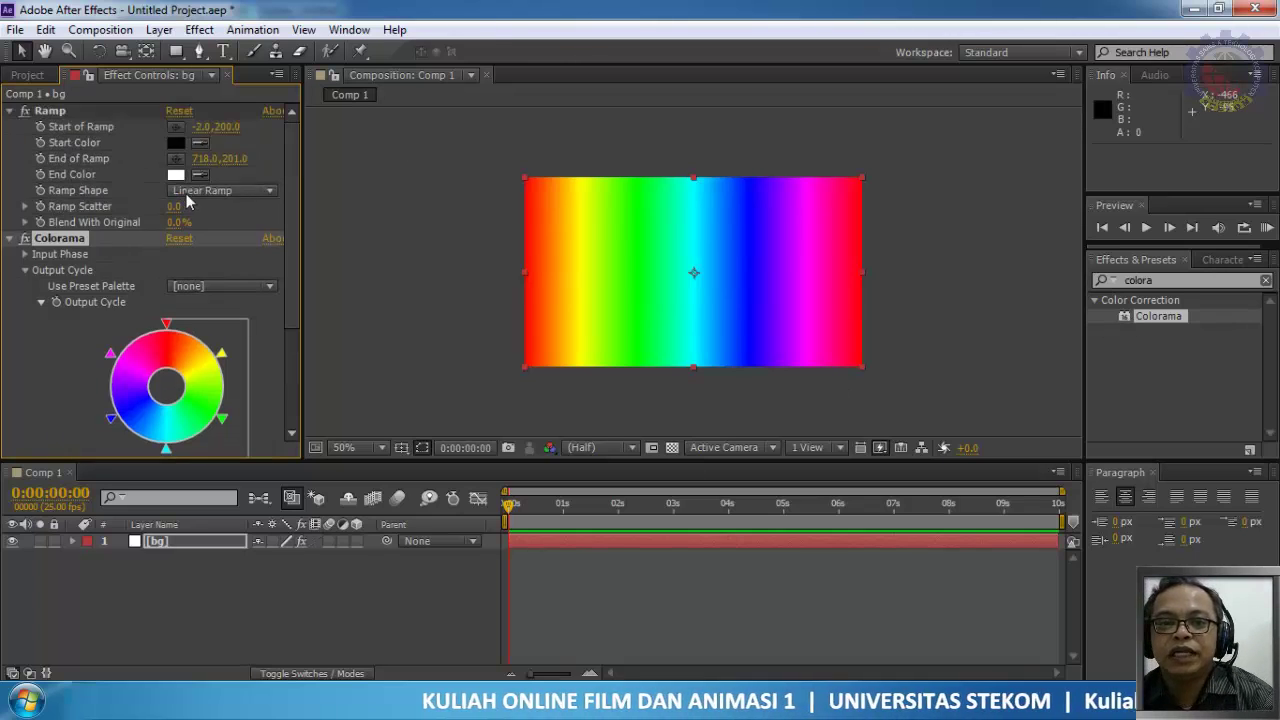
{"action": "left_click", "coordinate": [24, 111]}
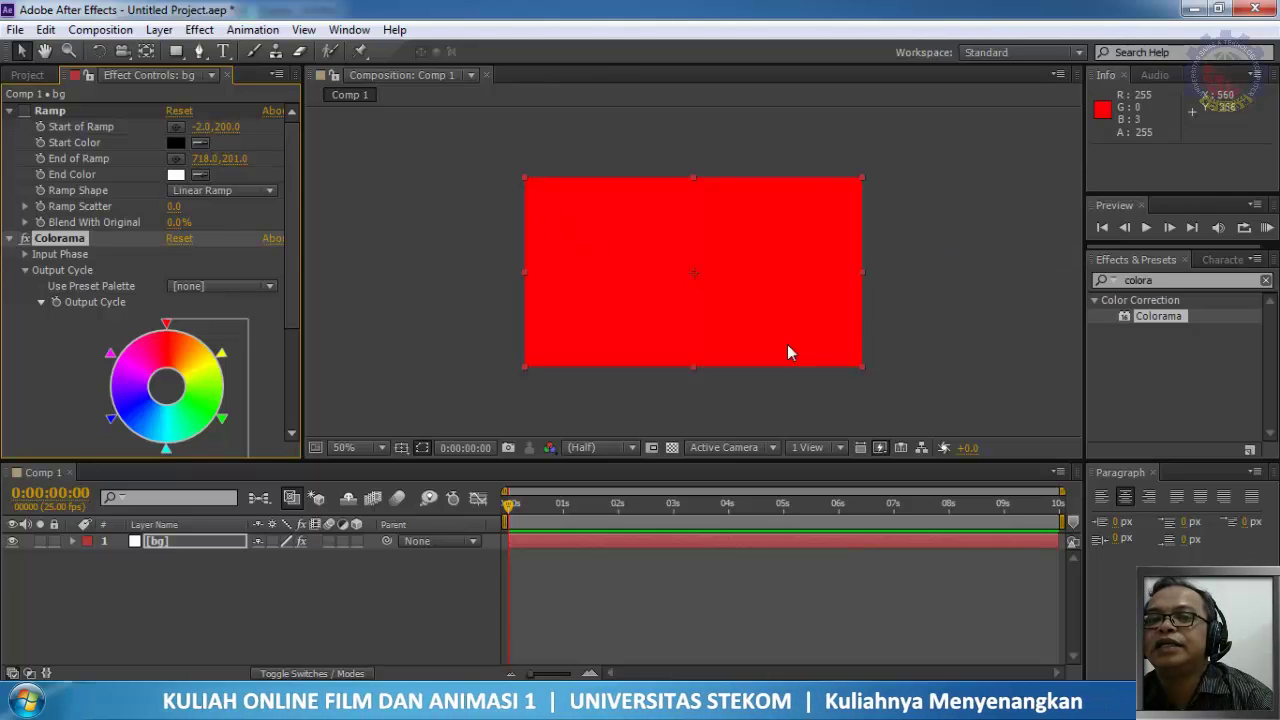
{"action": "left_click", "coordinate": [24, 111]}
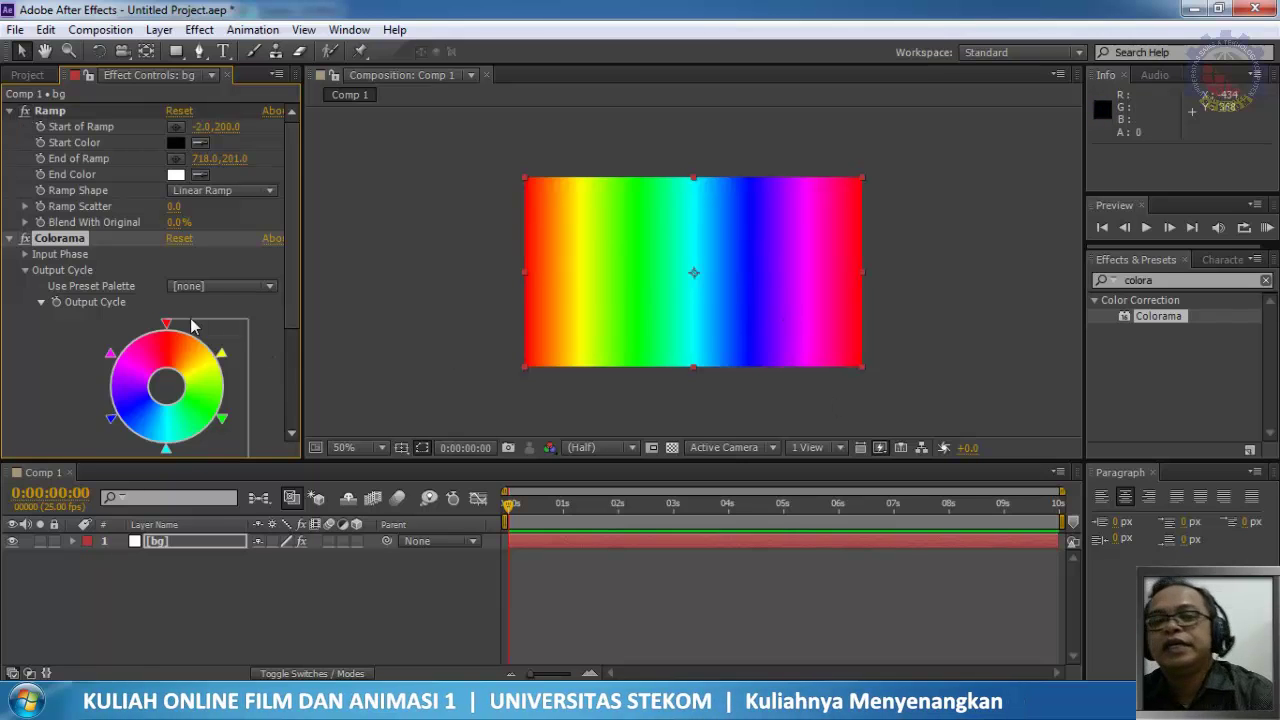
Step: Apply the Copper preset palette to Colorama's Output Cycle and select a colour marker on its wheel
{"action": "left_click", "coordinate": [217, 287]}
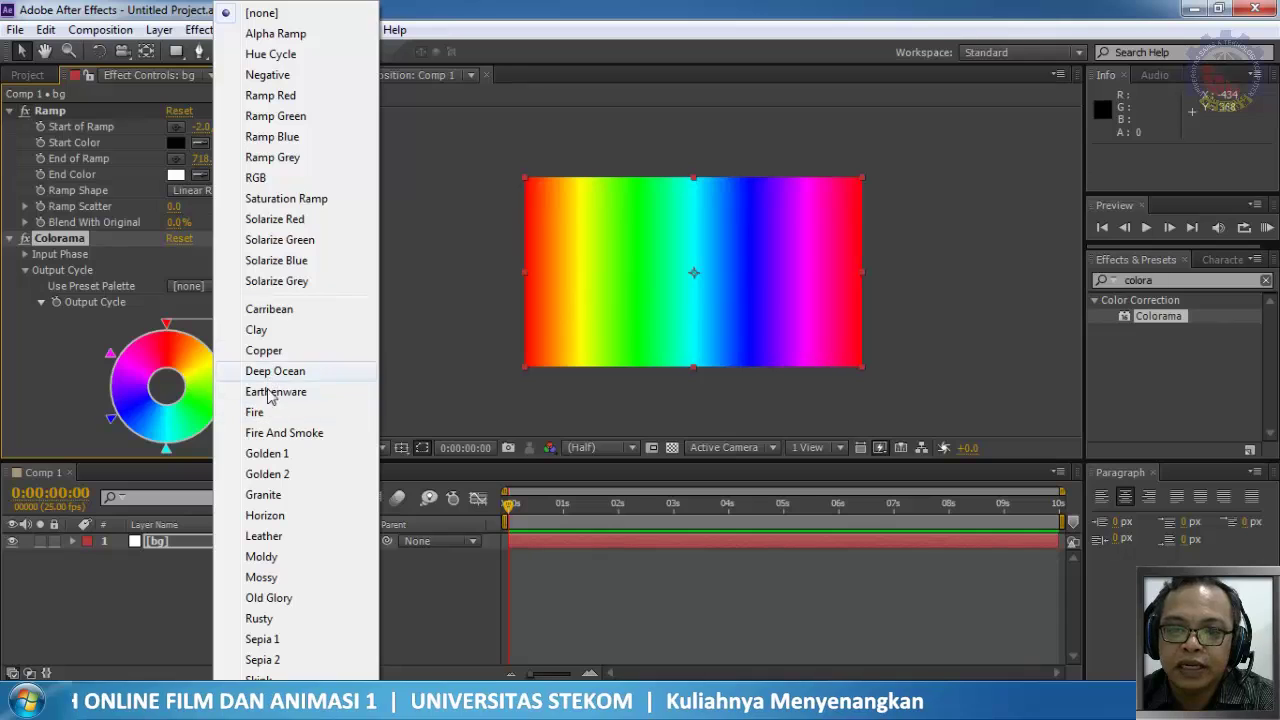
{"action": "left_click", "coordinate": [276, 351]}
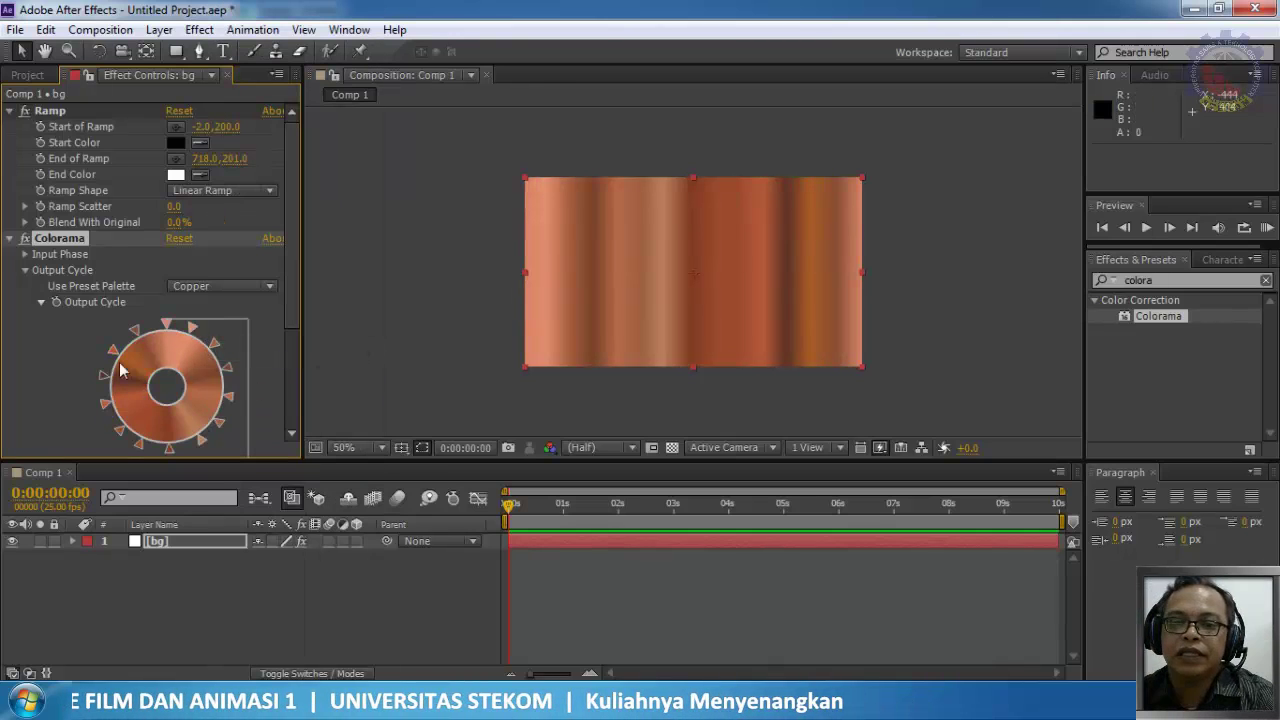
{"action": "left_click", "coordinate": [191, 328]}
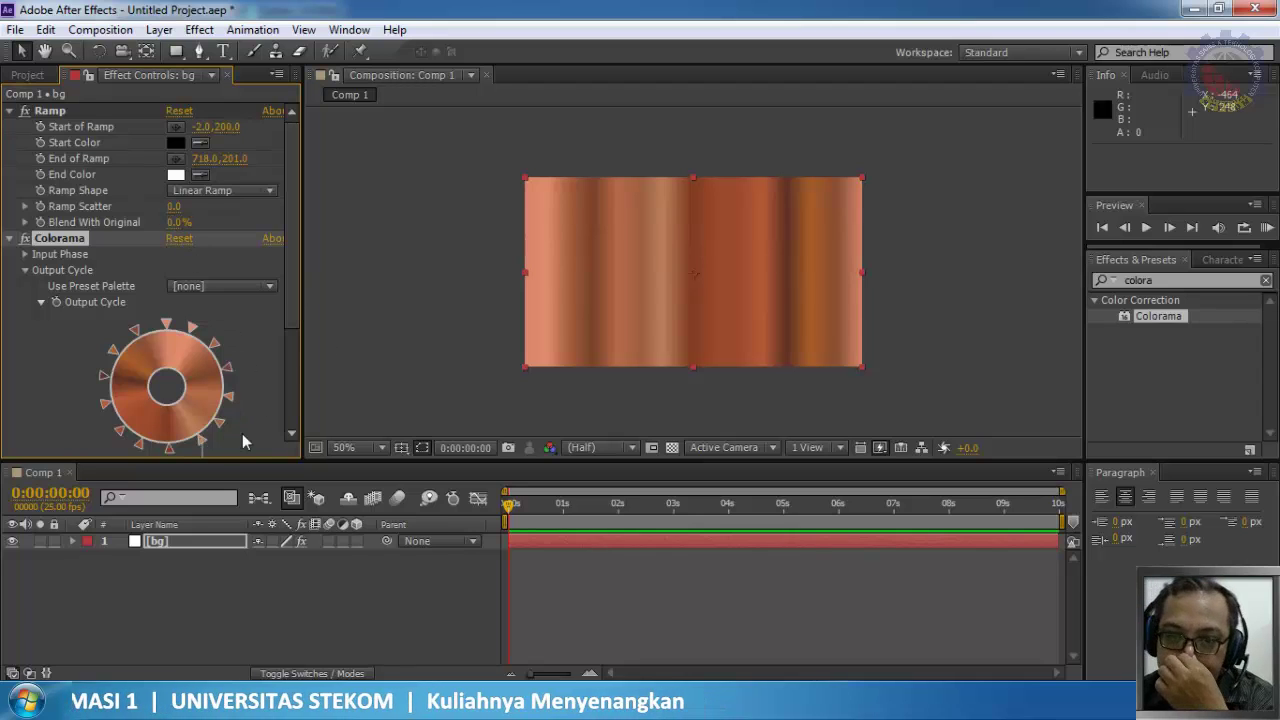
{"action": "scroll", "coordinate": [270, 390], "scroll_direction": "down", "scroll_amount": 3}
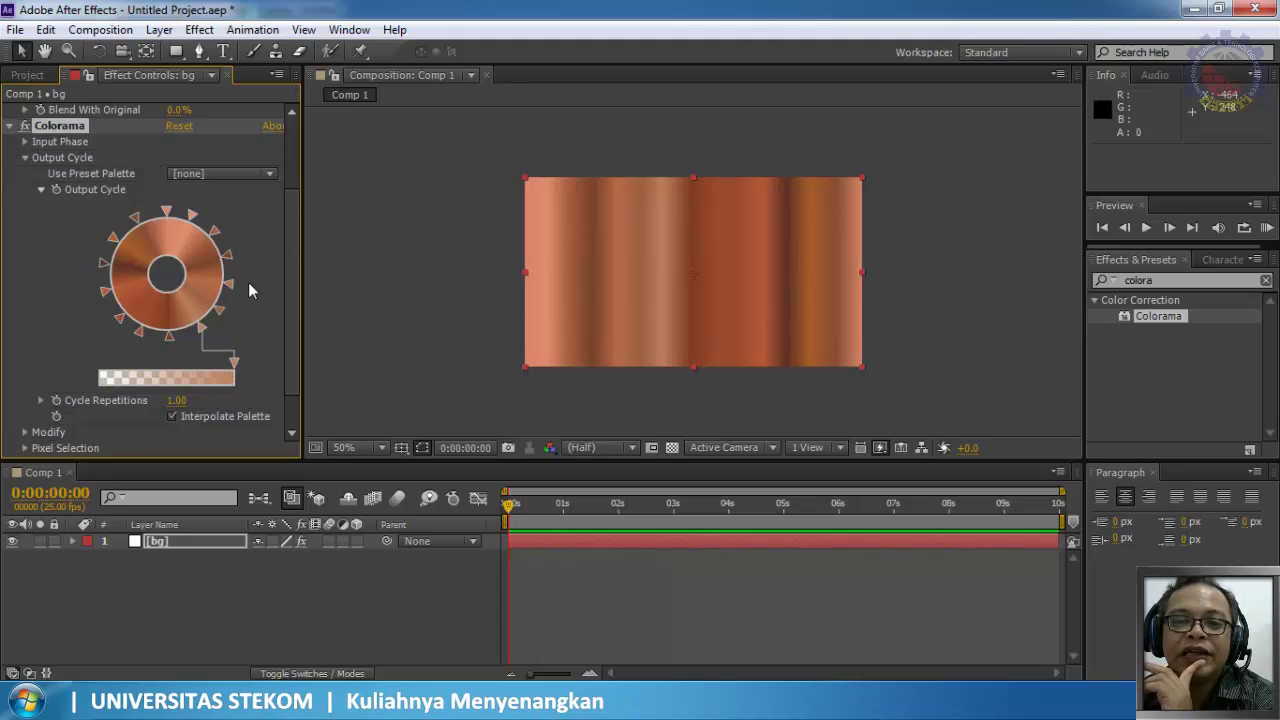
{"action": "scroll", "coordinate": [237, 321], "scroll_direction": "up", "scroll_amount": 3}
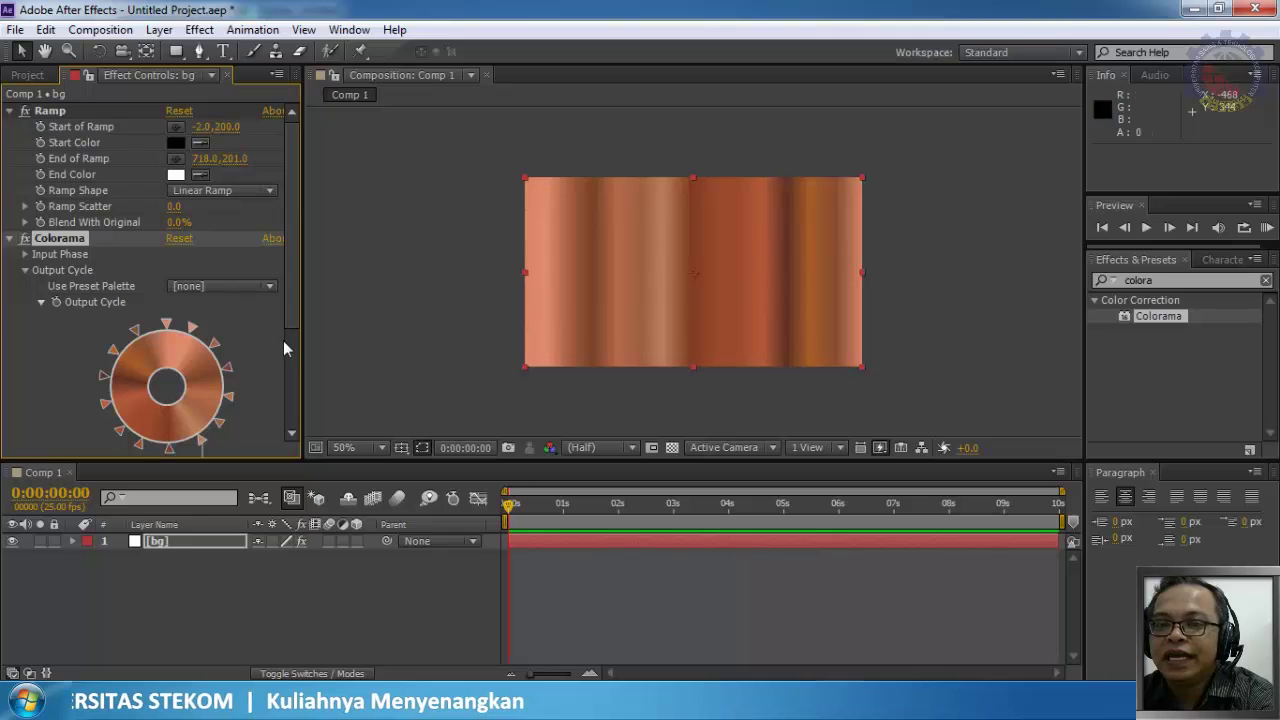
Step: Create a new 720 x 405 px composition named Comp 2 at 25 fps with a duration of 0:00:10:00
{"action": "left_click", "coordinate": [164, 569]}
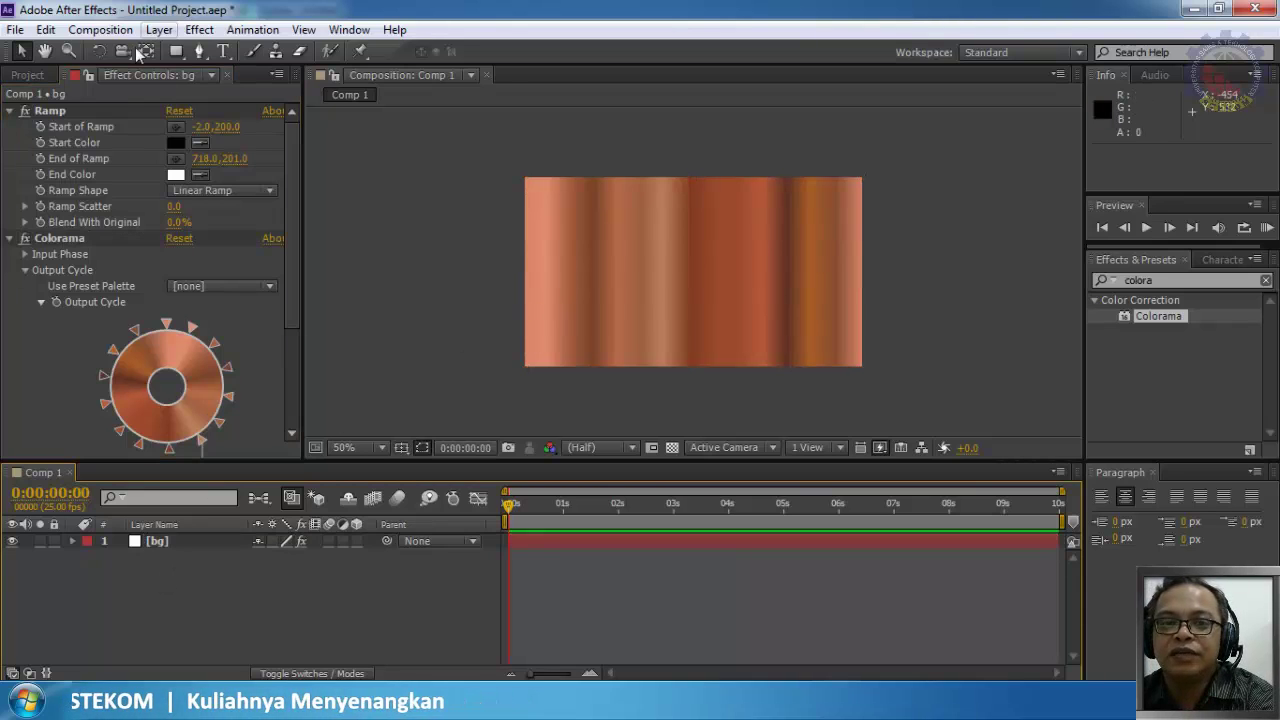
{"action": "left_click", "coordinate": [100, 29]}
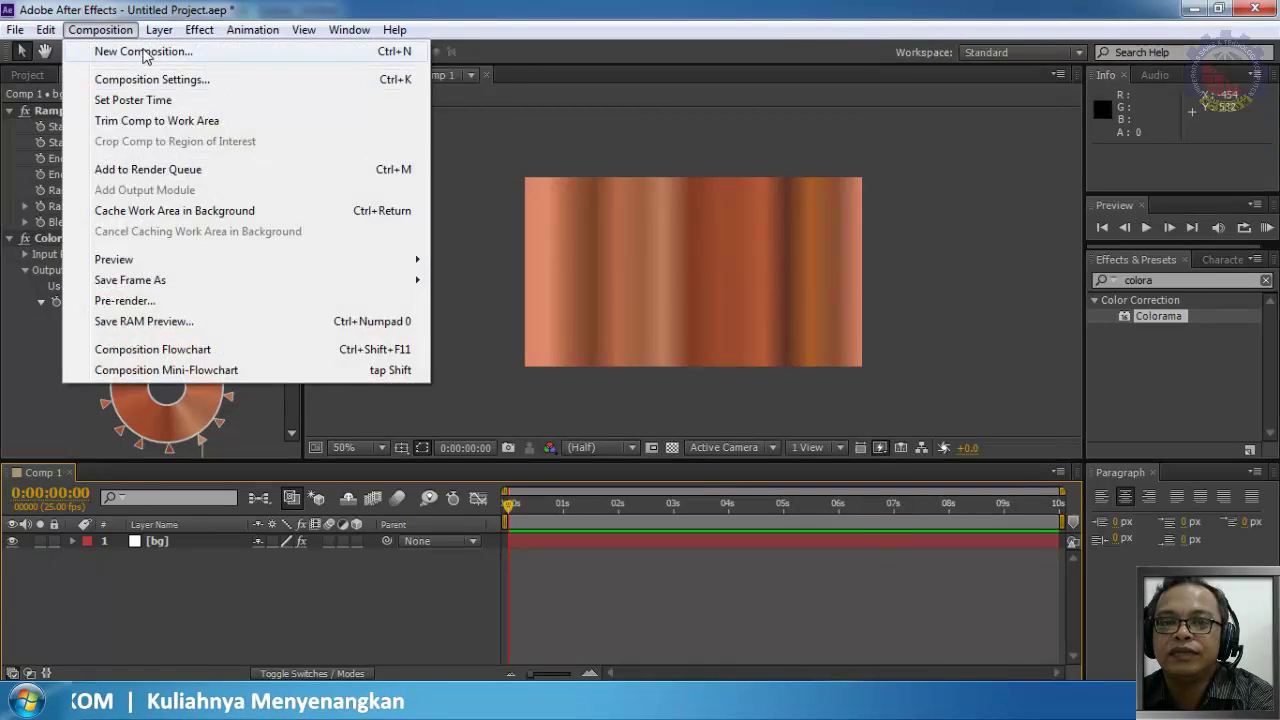
{"action": "left_click", "coordinate": [145, 55]}
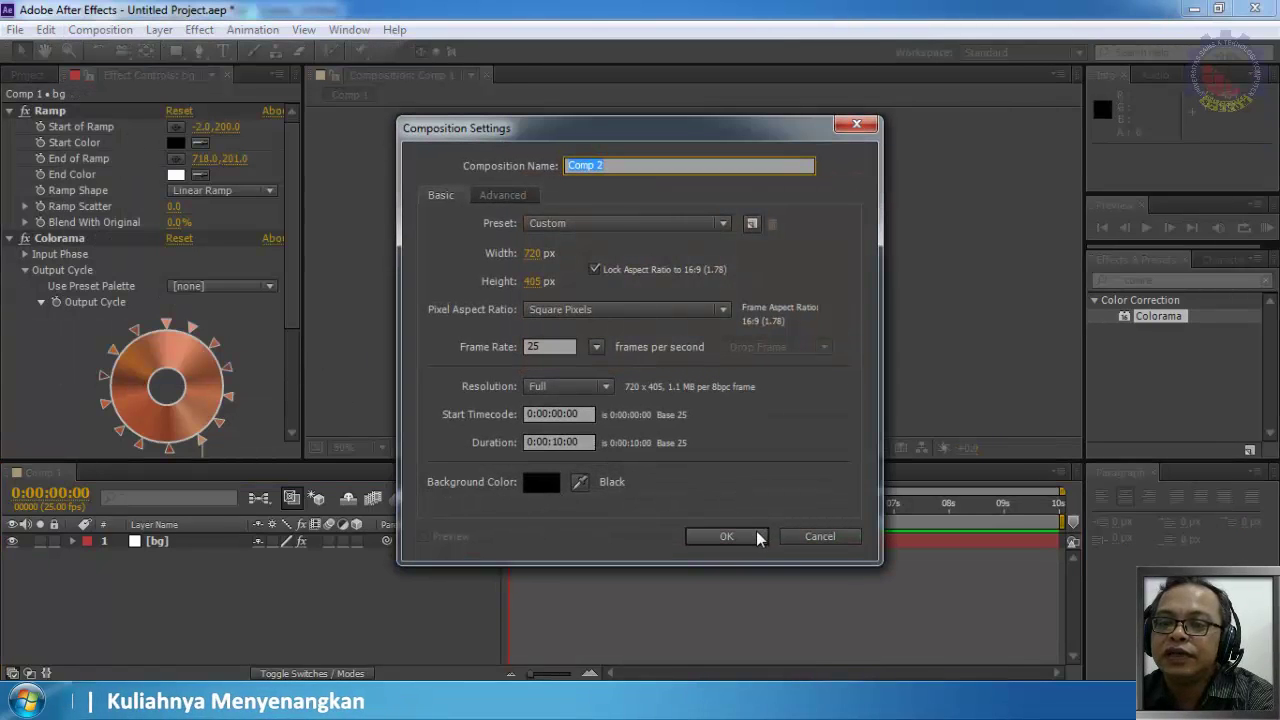
{"action": "left_click", "coordinate": [726, 536]}
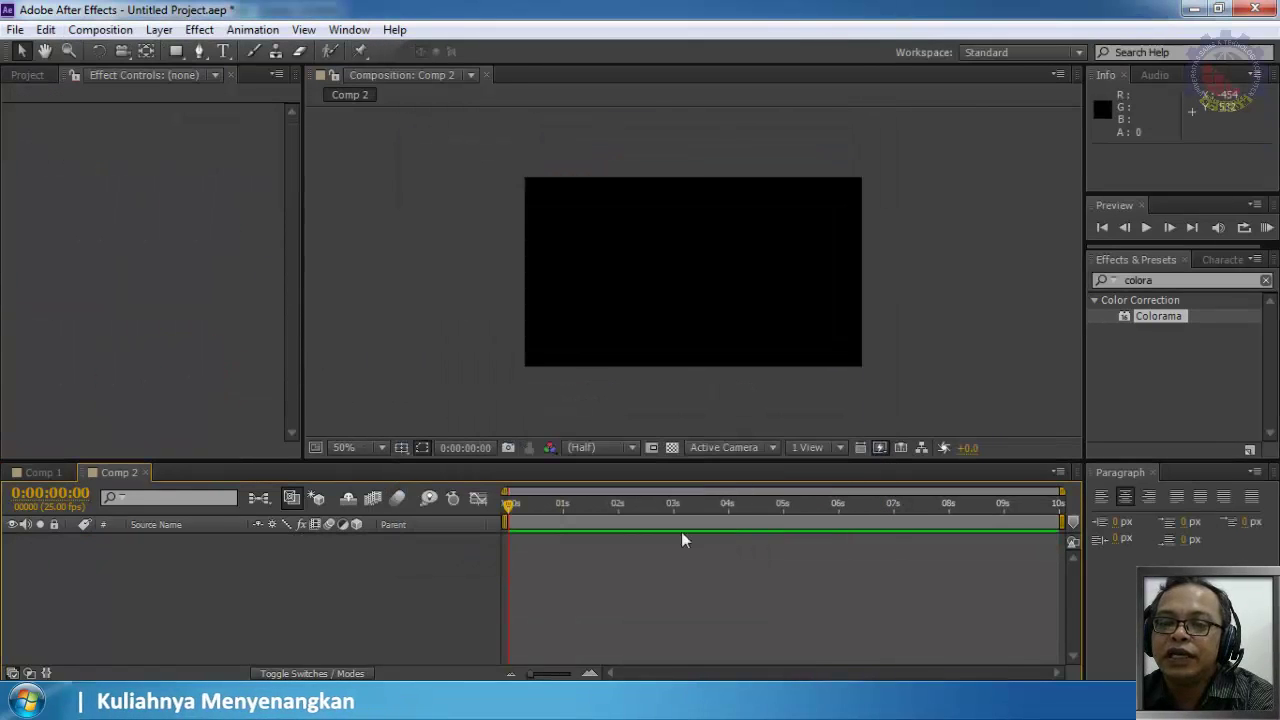
Step: Add a white 720 x 405 px solid layer named White Solid 1 to Comp 2
{"action": "right_click", "coordinate": [196, 554]}
{"action": "mouse_move", "coordinate": [266, 351]}
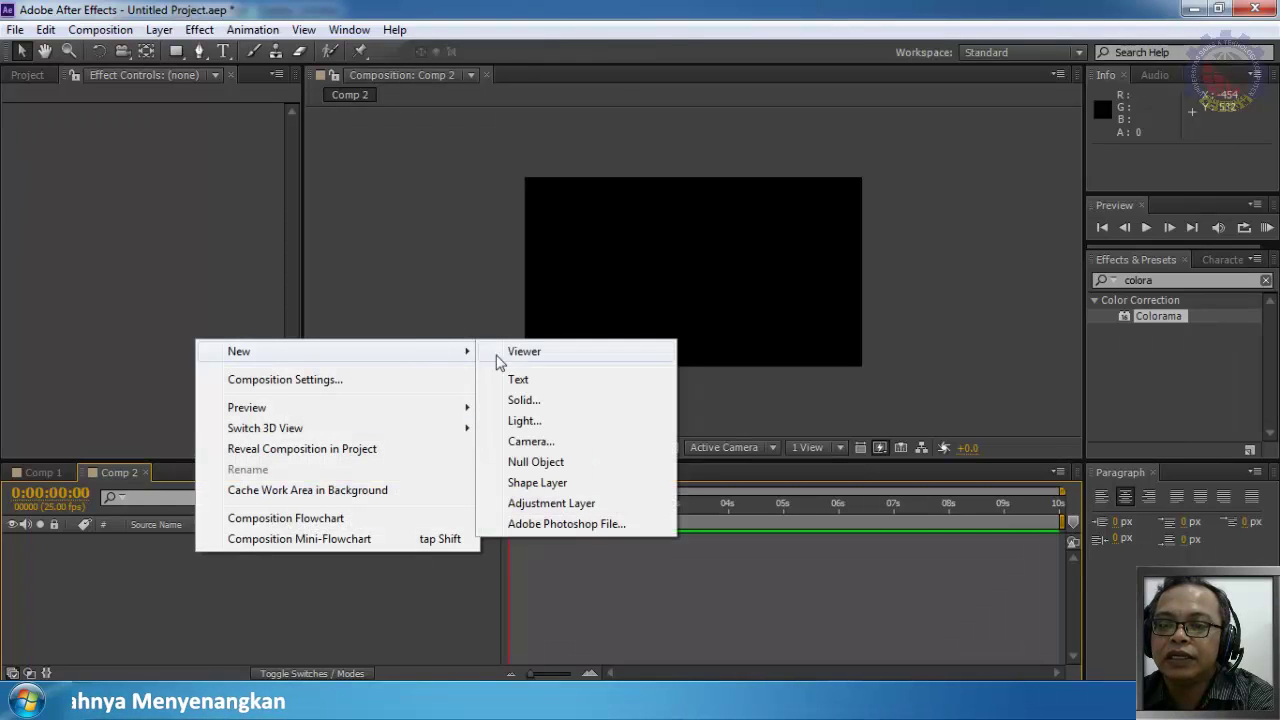
{"action": "left_click", "coordinate": [526, 402]}
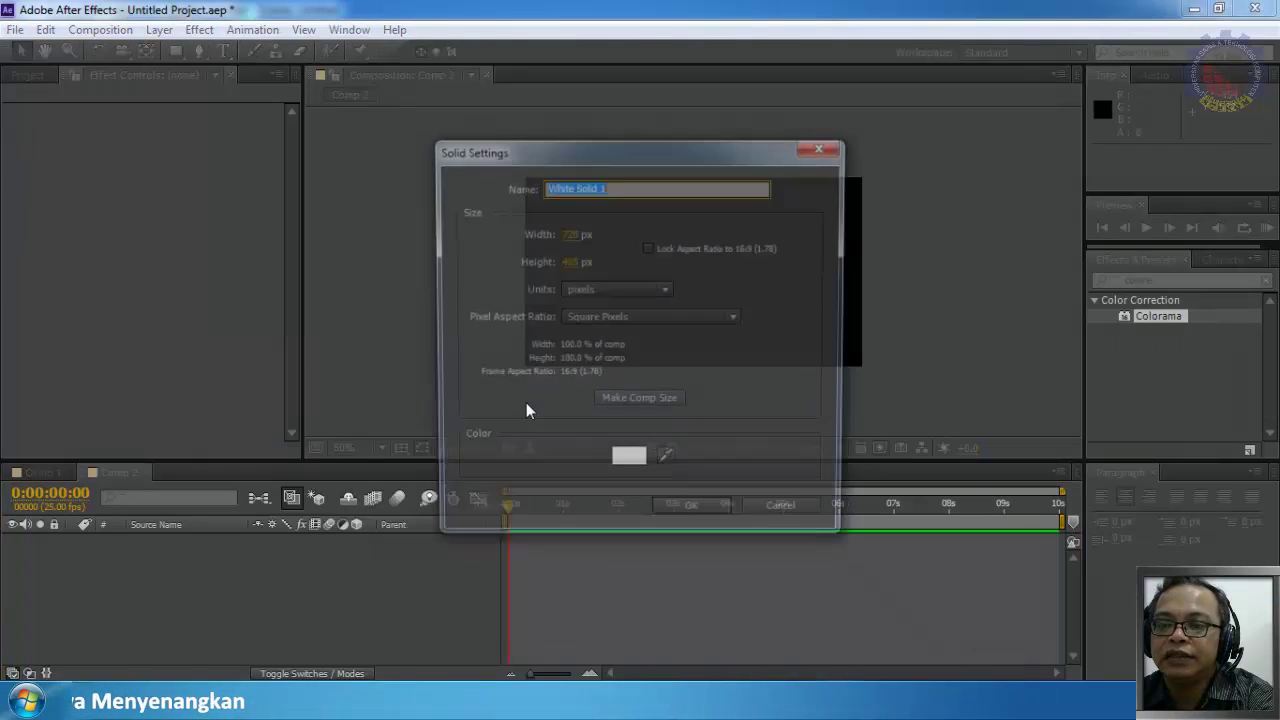
{"action": "left_click", "coordinate": [675, 517]}
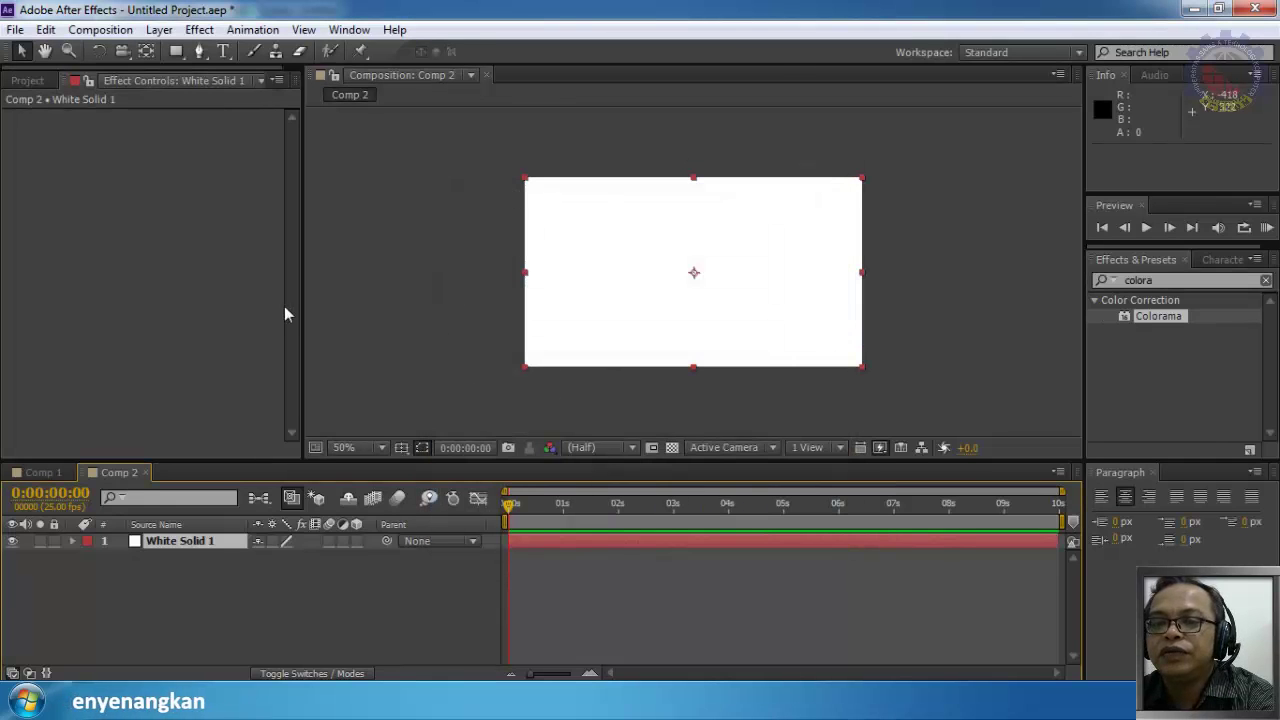
Step: Apply the Trapcode Mir effect to White Solid 1 and inspect the generated mesh up close
{"action": "left_click", "coordinate": [205, 30]}
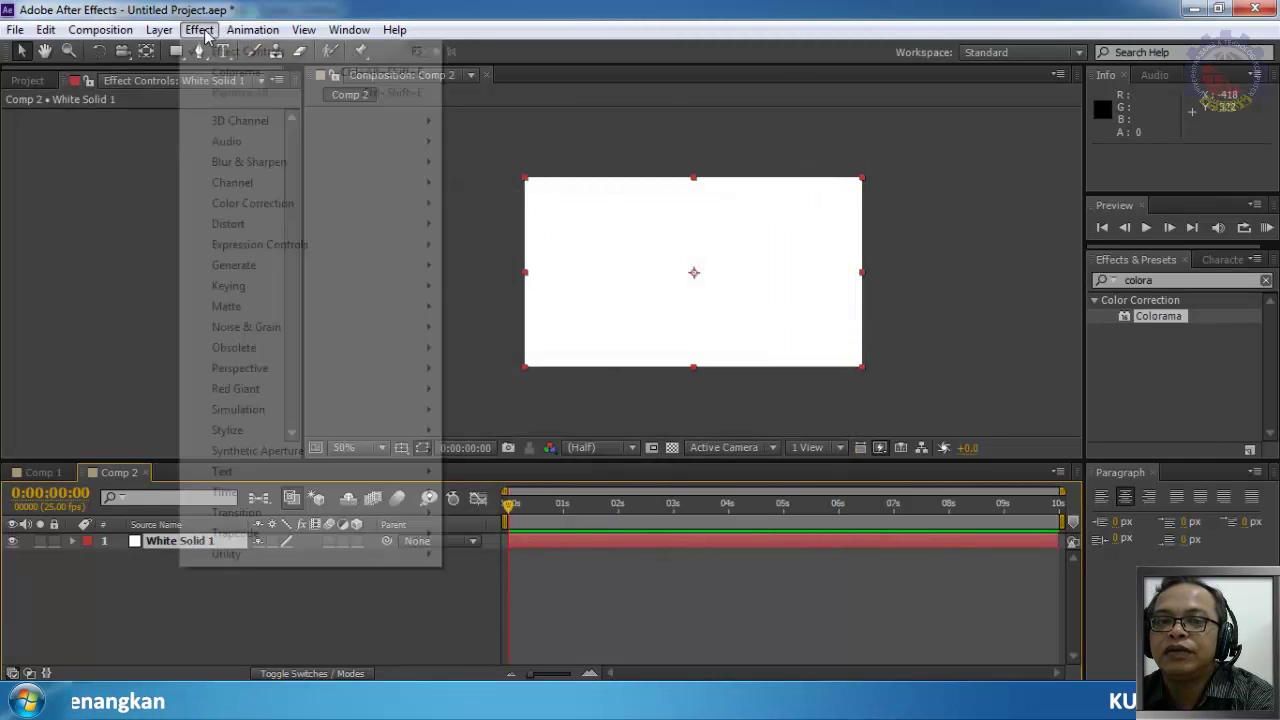
{"action": "mouse_move", "coordinate": [240, 533]}
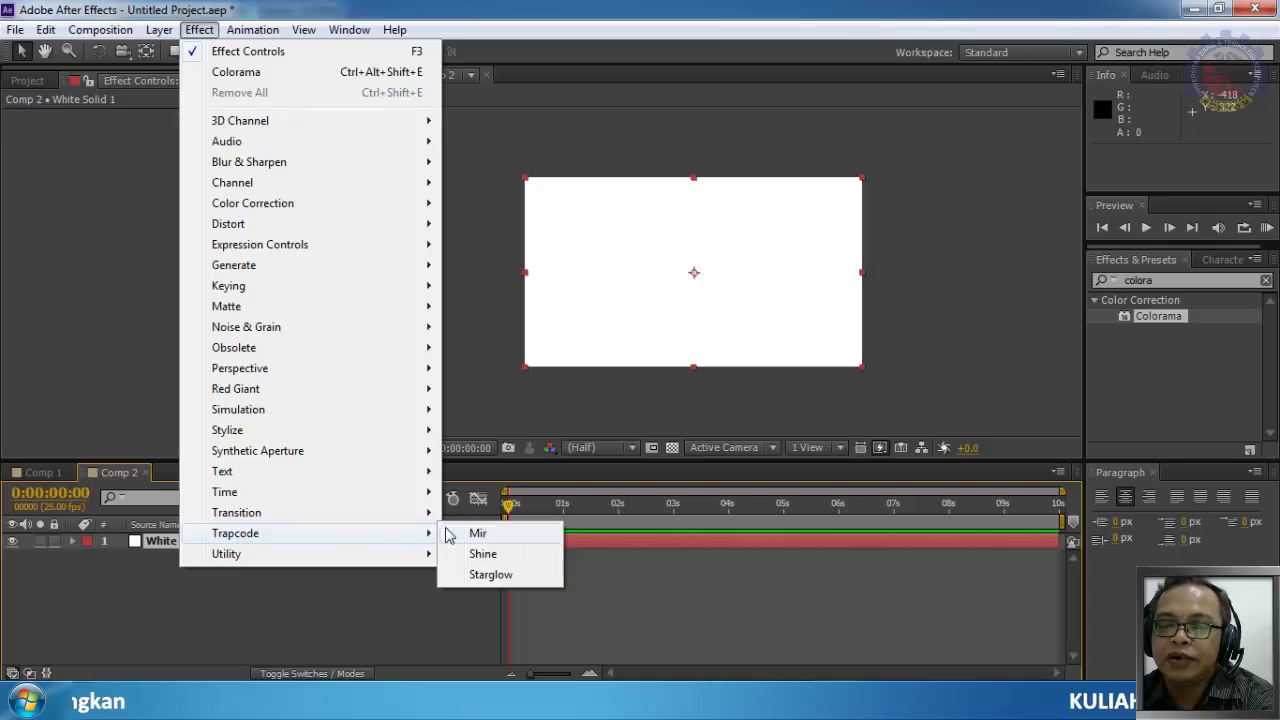
{"action": "left_click", "coordinate": [488, 542]}
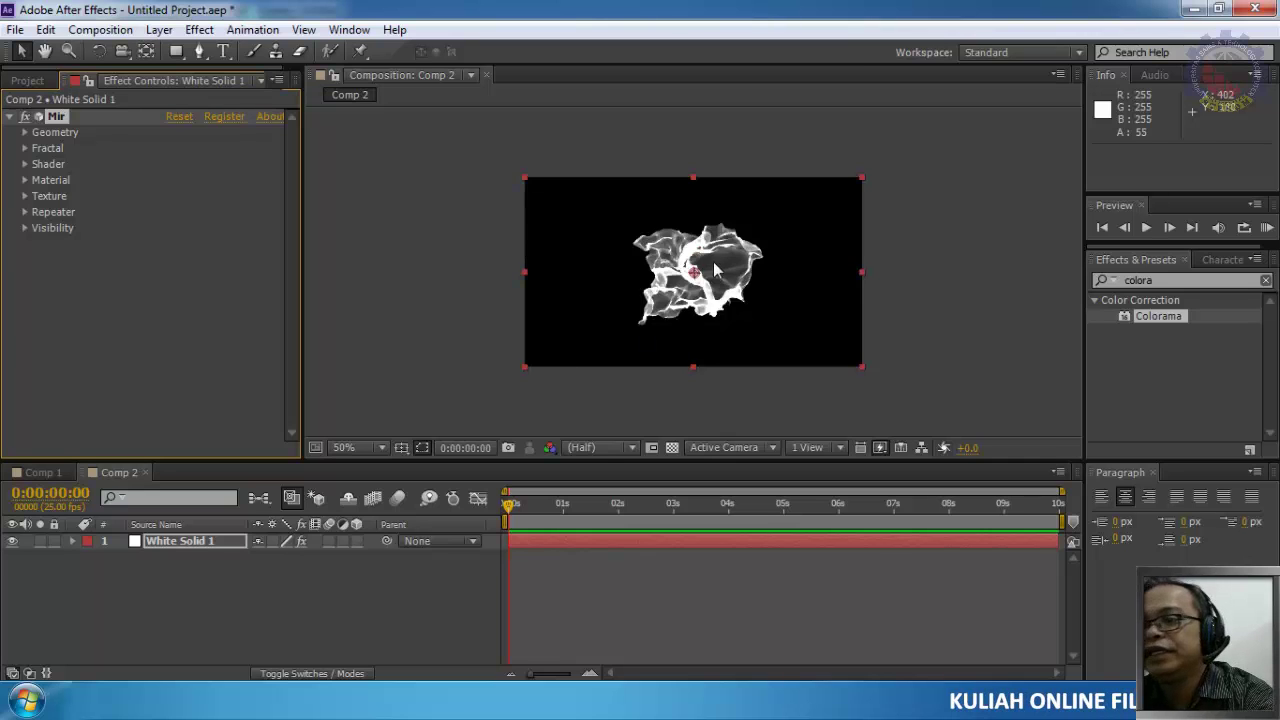
{"action": "key", "text": "period"}
{"action": "key", "text": "period"}
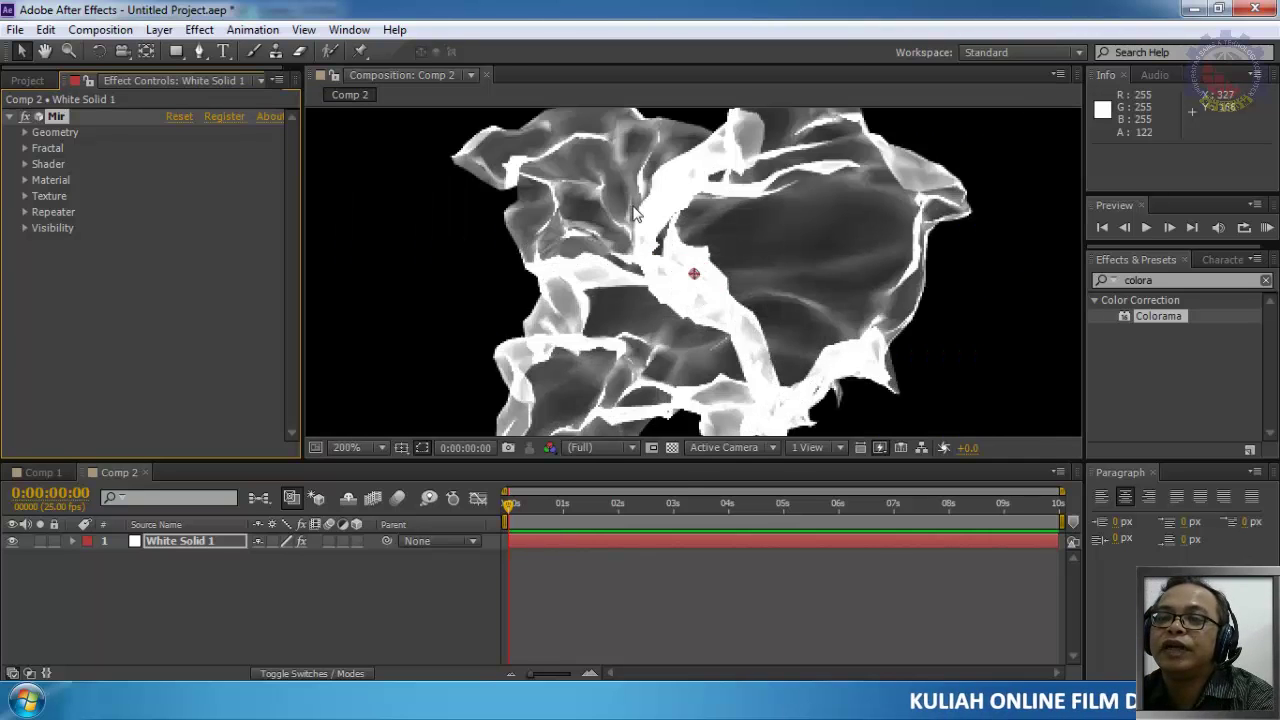
{"action": "key", "text": "comma"}
{"action": "key", "text": "period"}
{"action": "key", "text": "comma"}
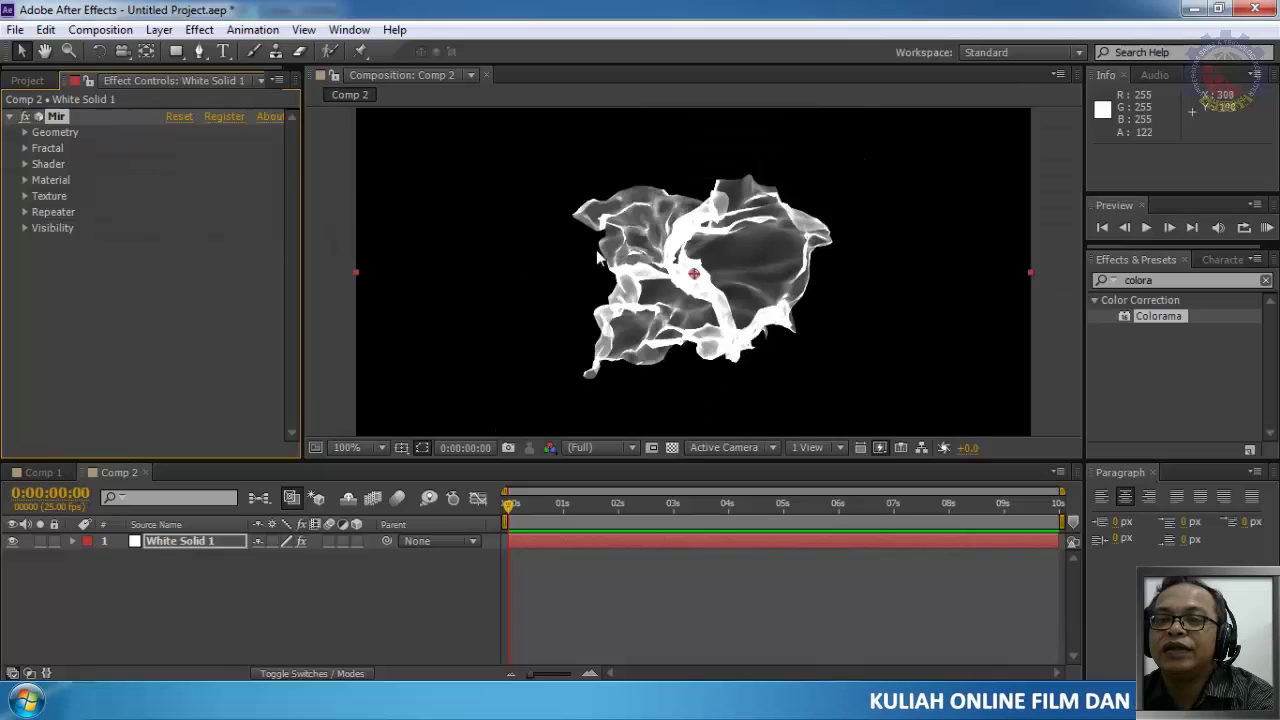
Step: Set Vertices X and Vertices Y to 450 in the Mir effect's Geometry settings
{"action": "left_click", "coordinate": [25, 132]}
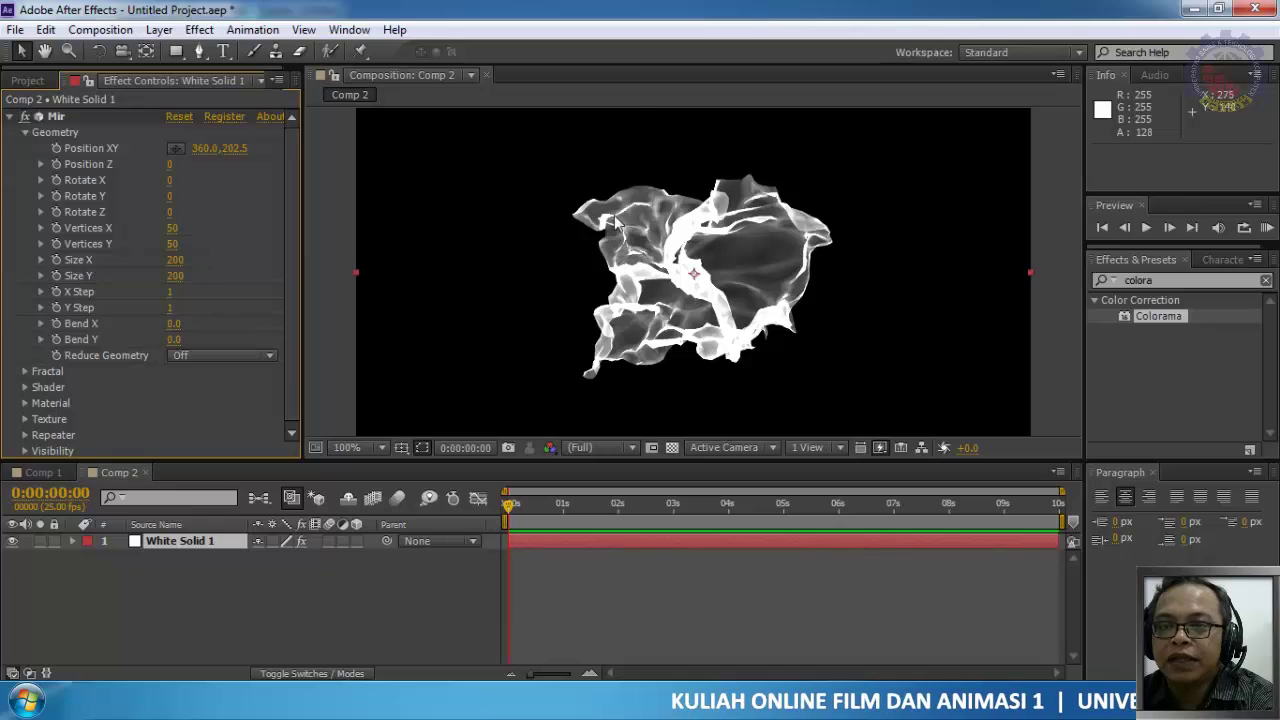
{"action": "key", "text": "period"}
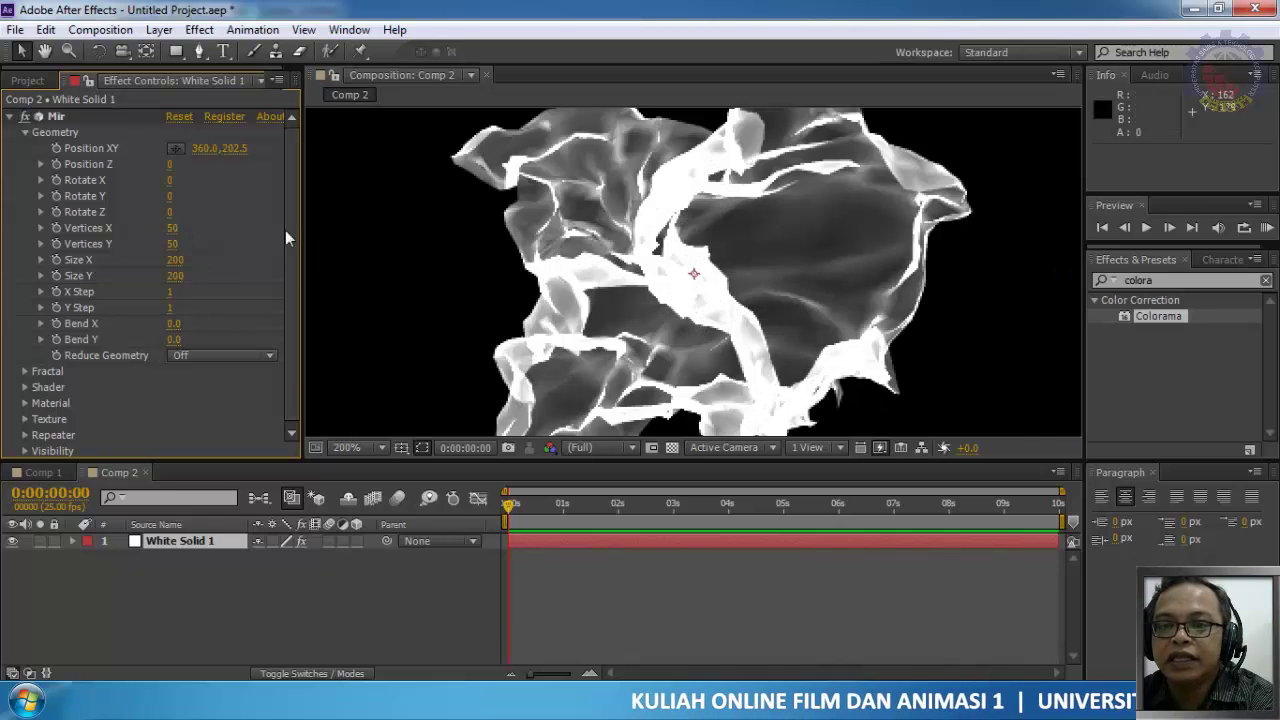
{"action": "left_click", "coordinate": [172, 228]}
{"action": "type", "text": "450"}
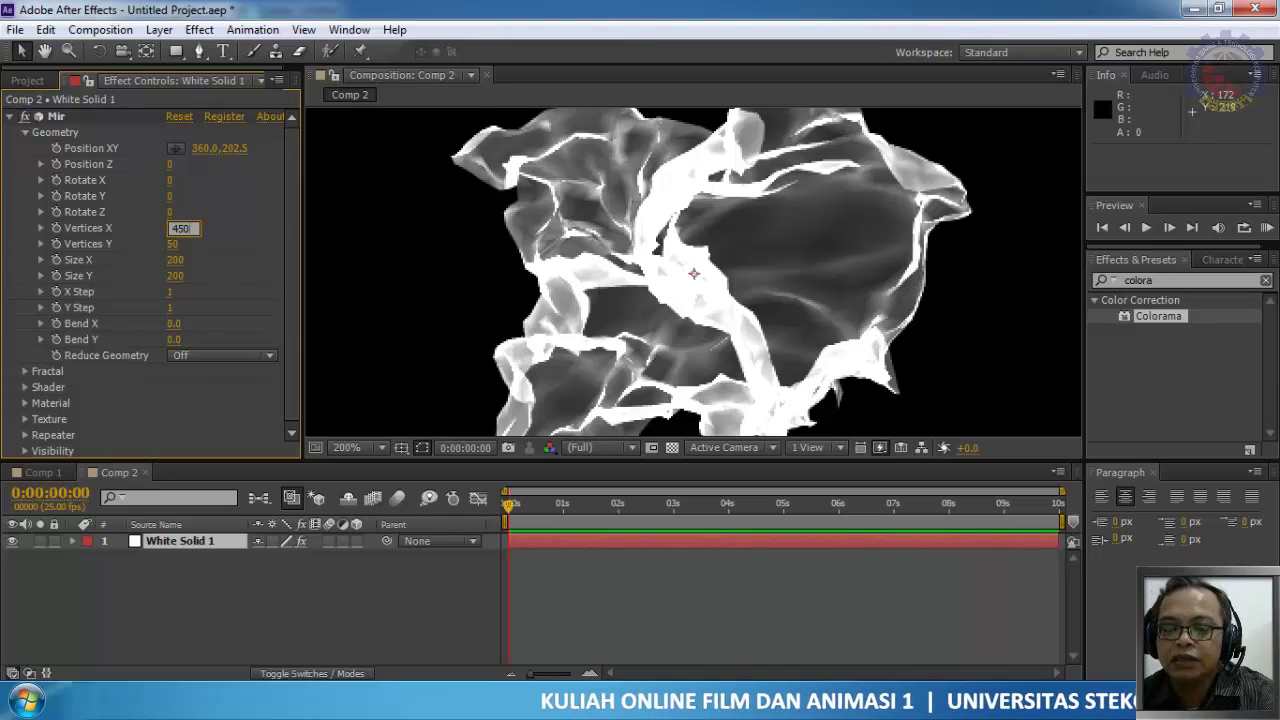
{"action": "key", "text": "Tab"}
{"action": "type", "text": "450"}
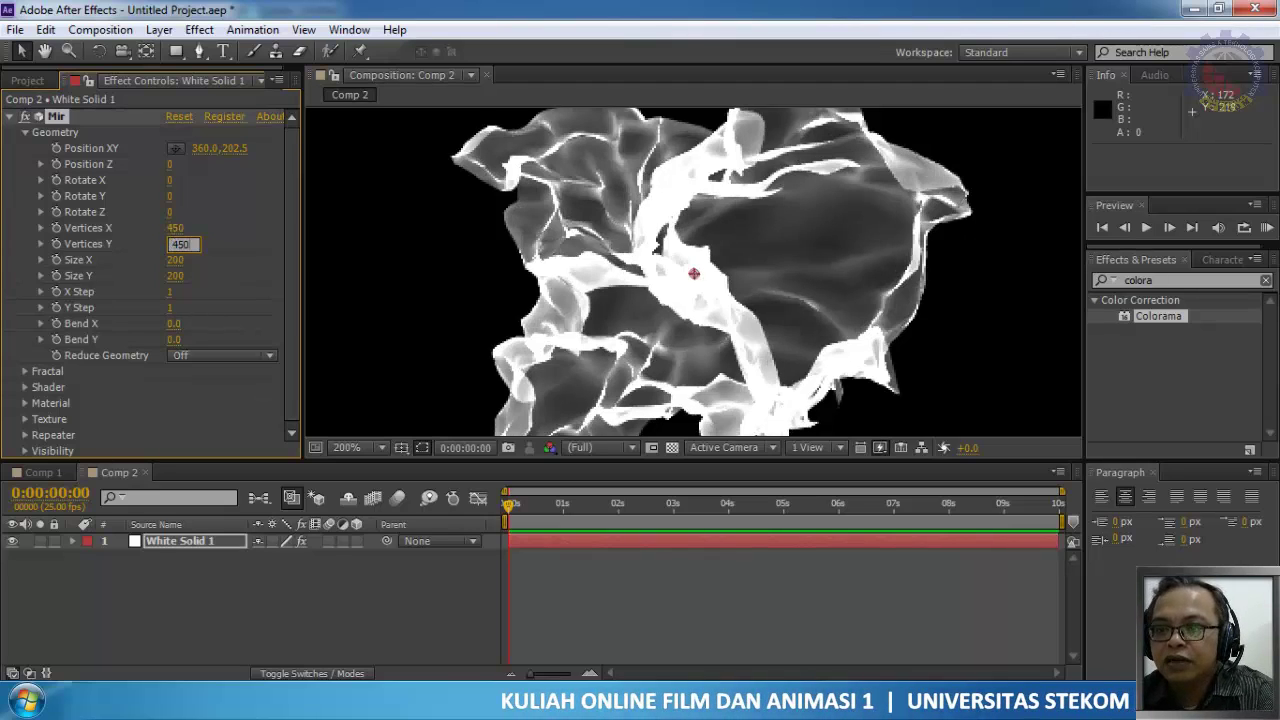
{"action": "key", "text": "Return"}
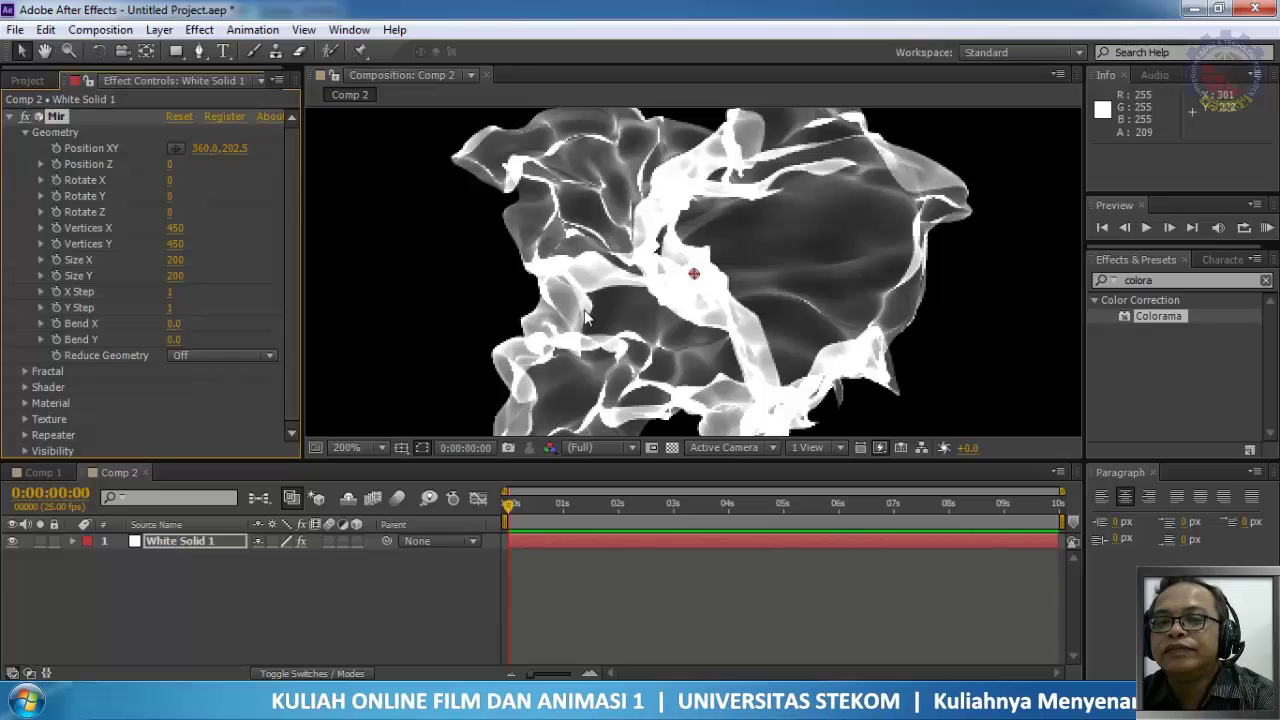
Step: Set Amplitude to 0 in the Mir effect's Fractal settings
{"action": "left_click", "coordinate": [25, 371]}
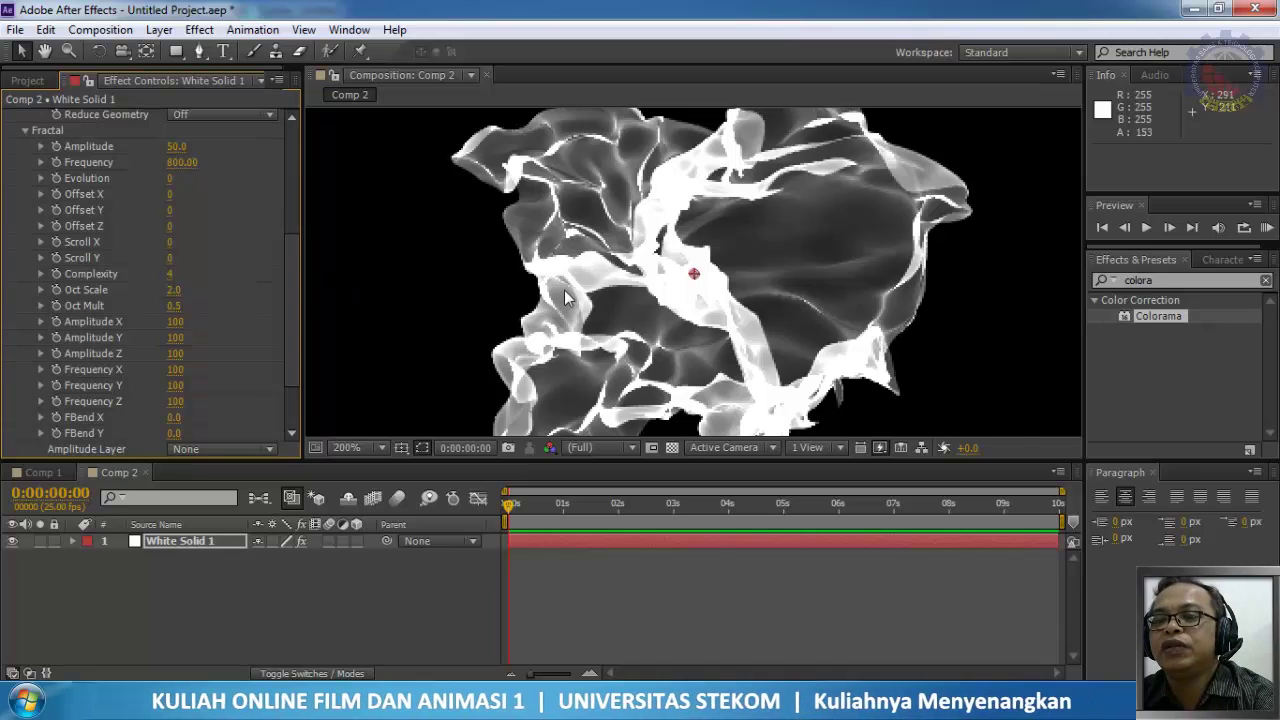
{"action": "key", "text": "comma"}
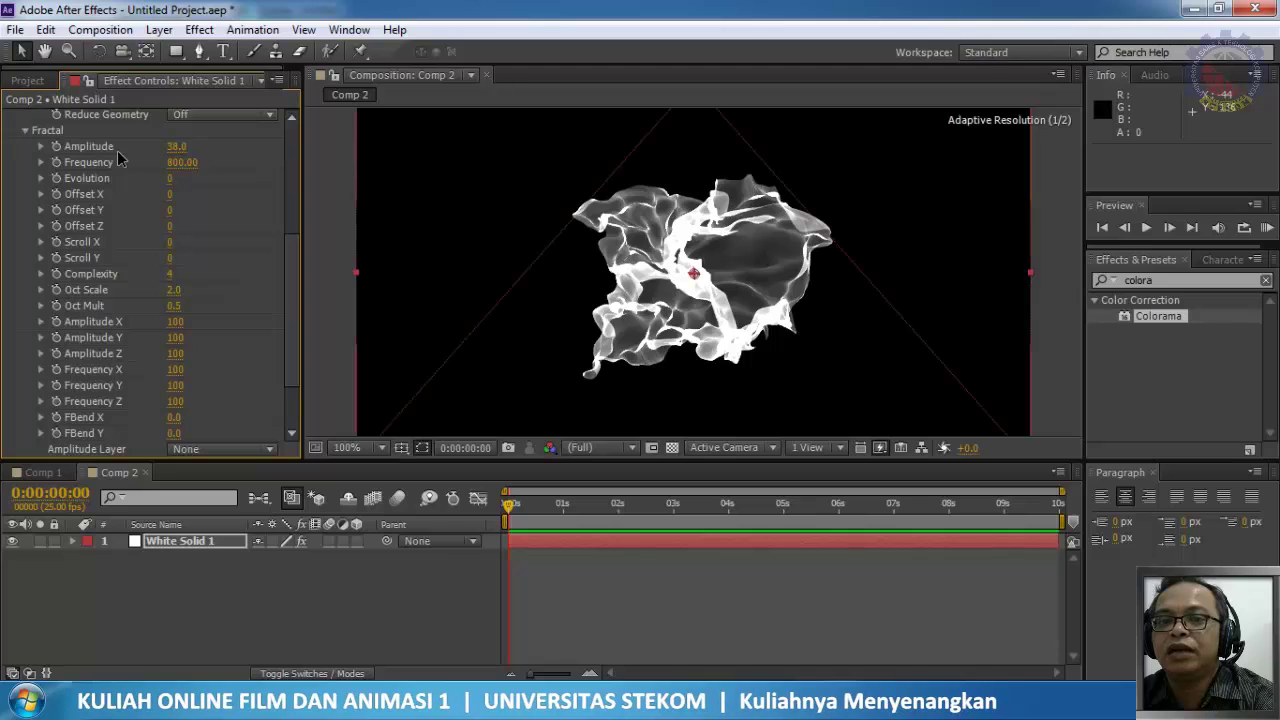
{"action": "left_click", "coordinate": [175, 147]}
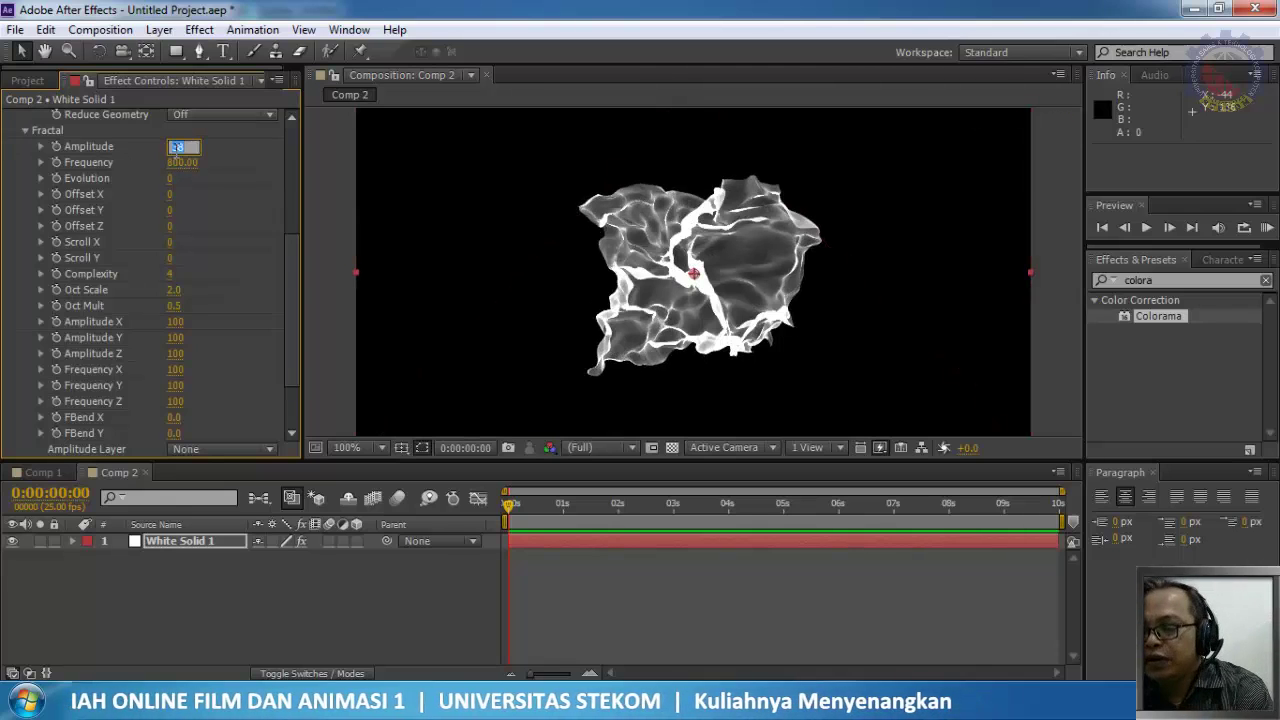
{"action": "key", "text": "Return"}
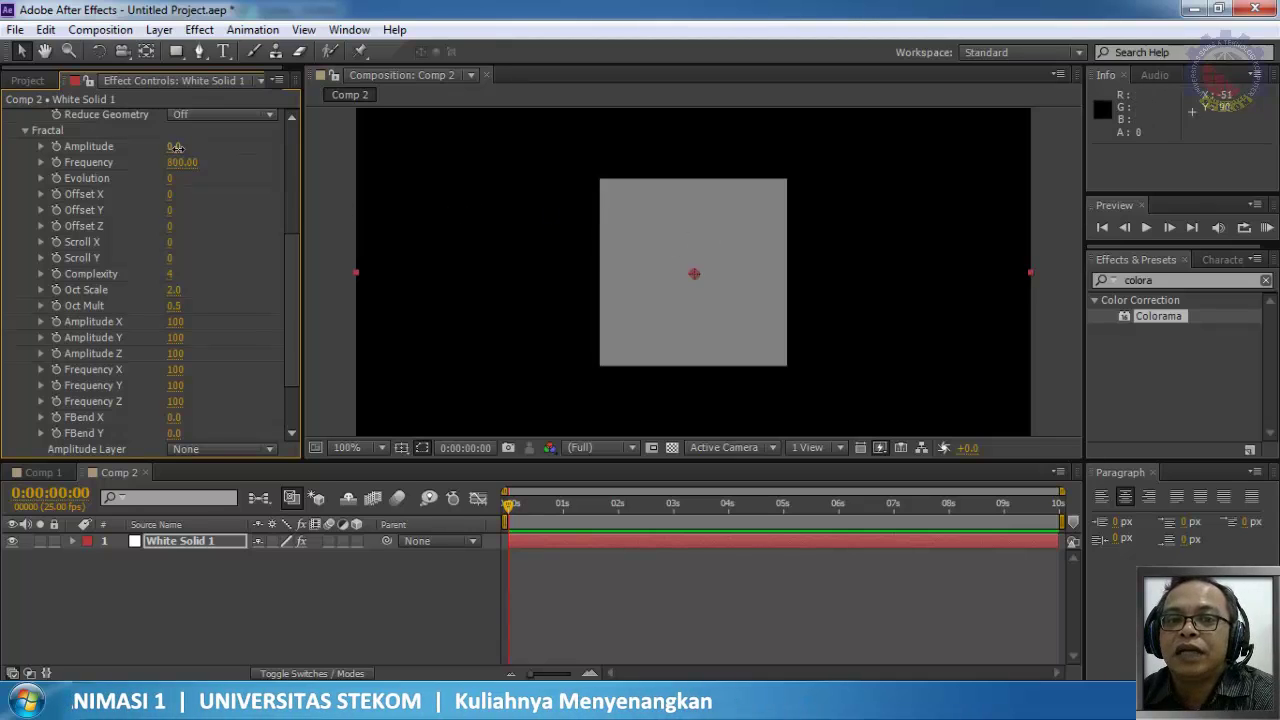
Step: Raise the Amplitude to 73 in the Mir effect's Fractal settings on White Solid 1
{"action": "left_click_drag", "start_coordinate": [177, 147], "coordinate": [306, 176]}
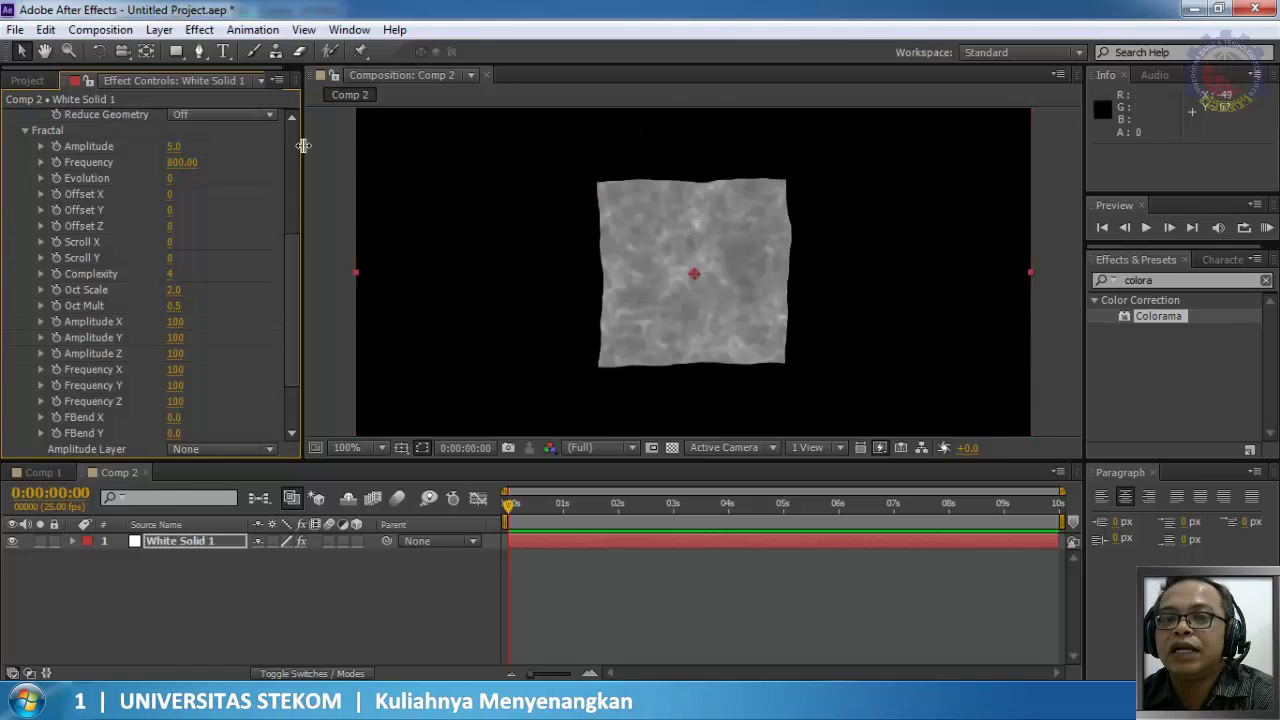
{"action": "left_click_drag", "start_coordinate": [177, 146], "coordinate": [303, 148]}
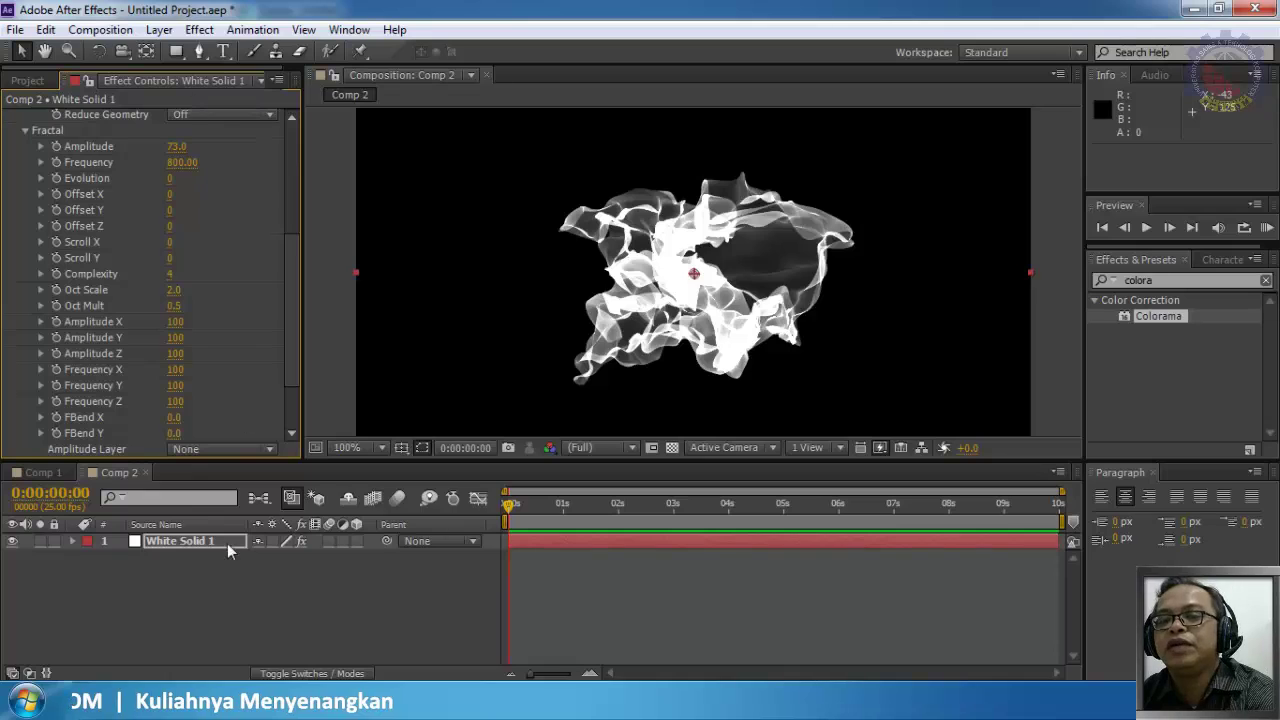
Step: Add a two-node 50mm camera named Camera 1 to Comp 2 and orbit it around the mesh with the Unified Camera Tool
{"action": "right_click", "coordinate": [215, 578]}
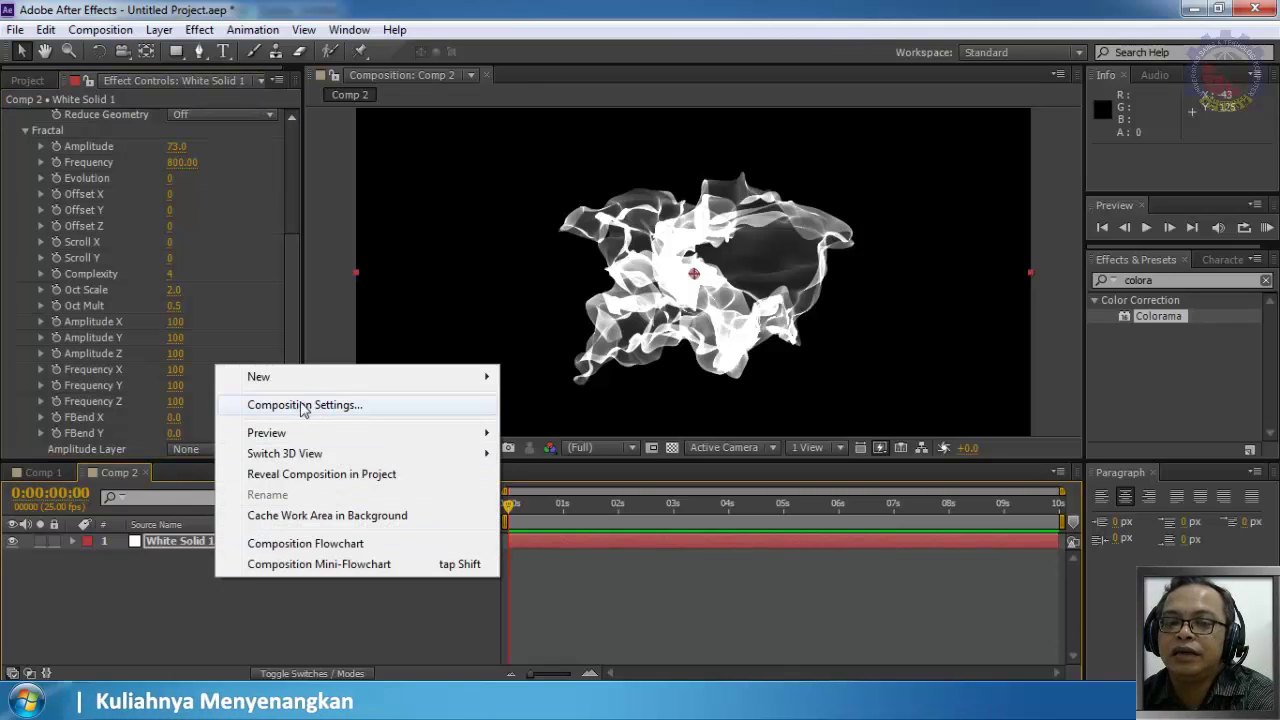
{"action": "mouse_move", "coordinate": [276, 379]}
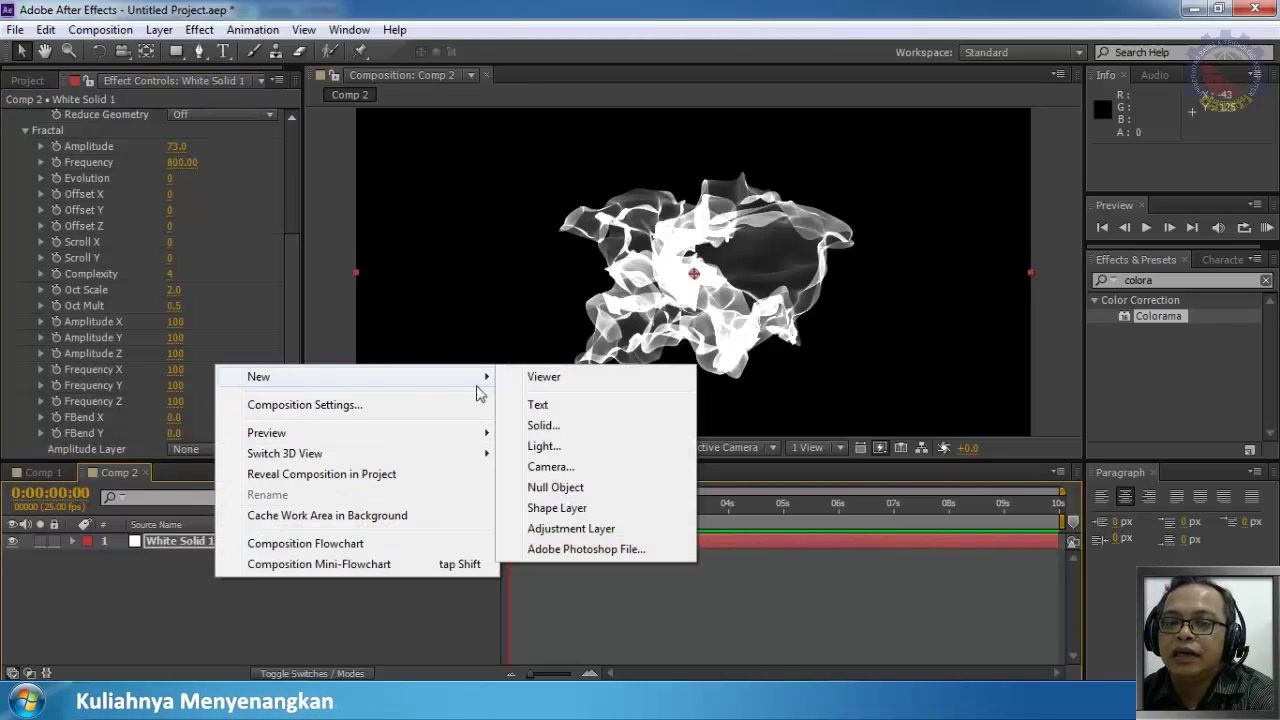
{"action": "left_click", "coordinate": [565, 472]}
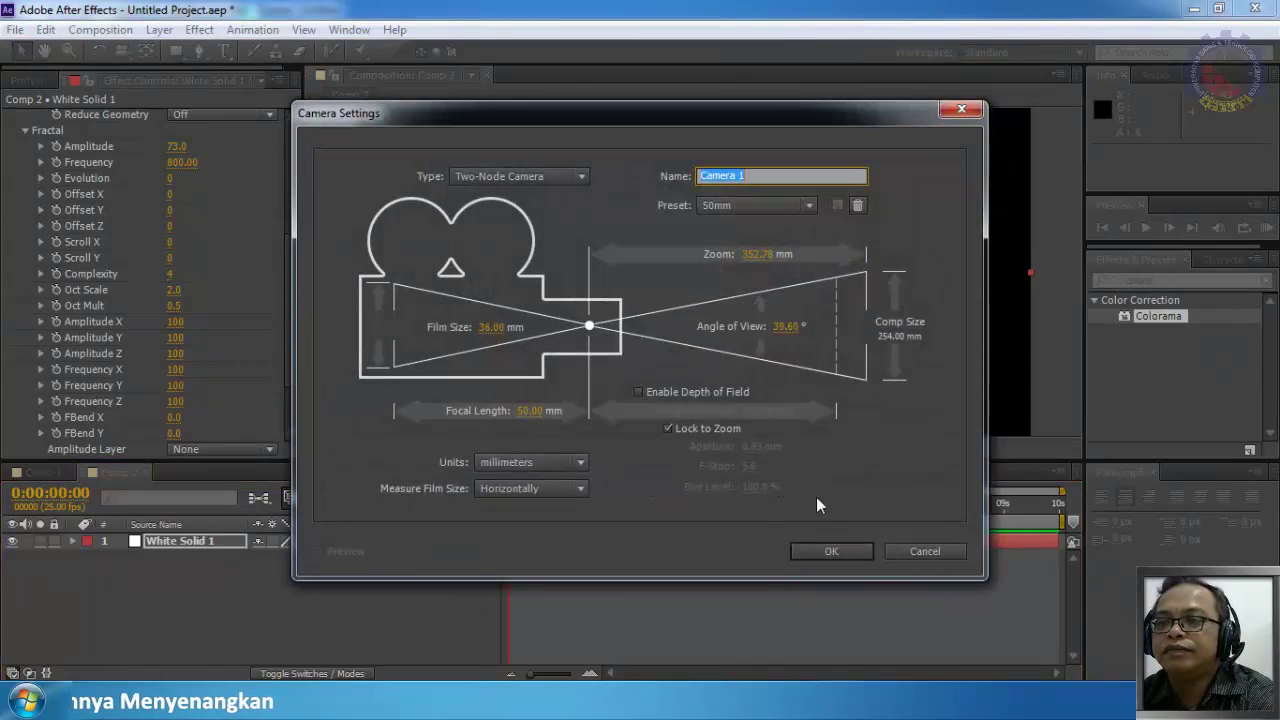
{"action": "left_click", "coordinate": [829, 549]}
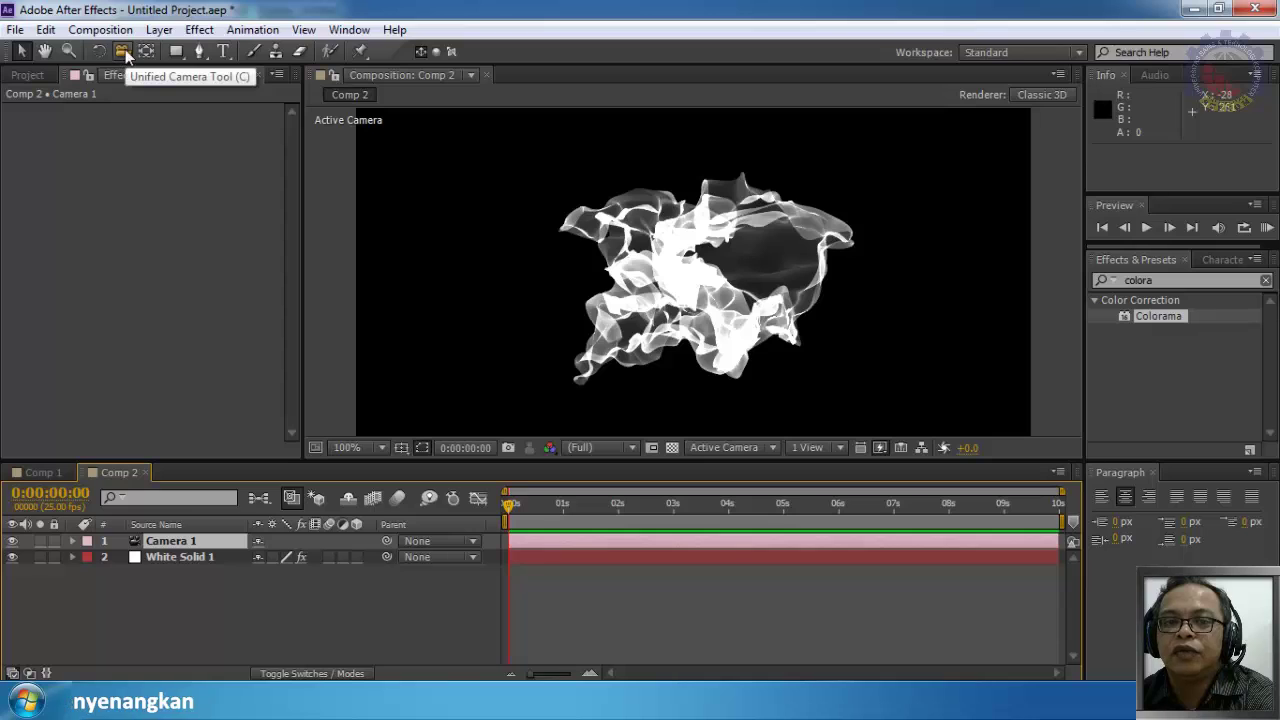
{"action": "left_click", "coordinate": [124, 53]}
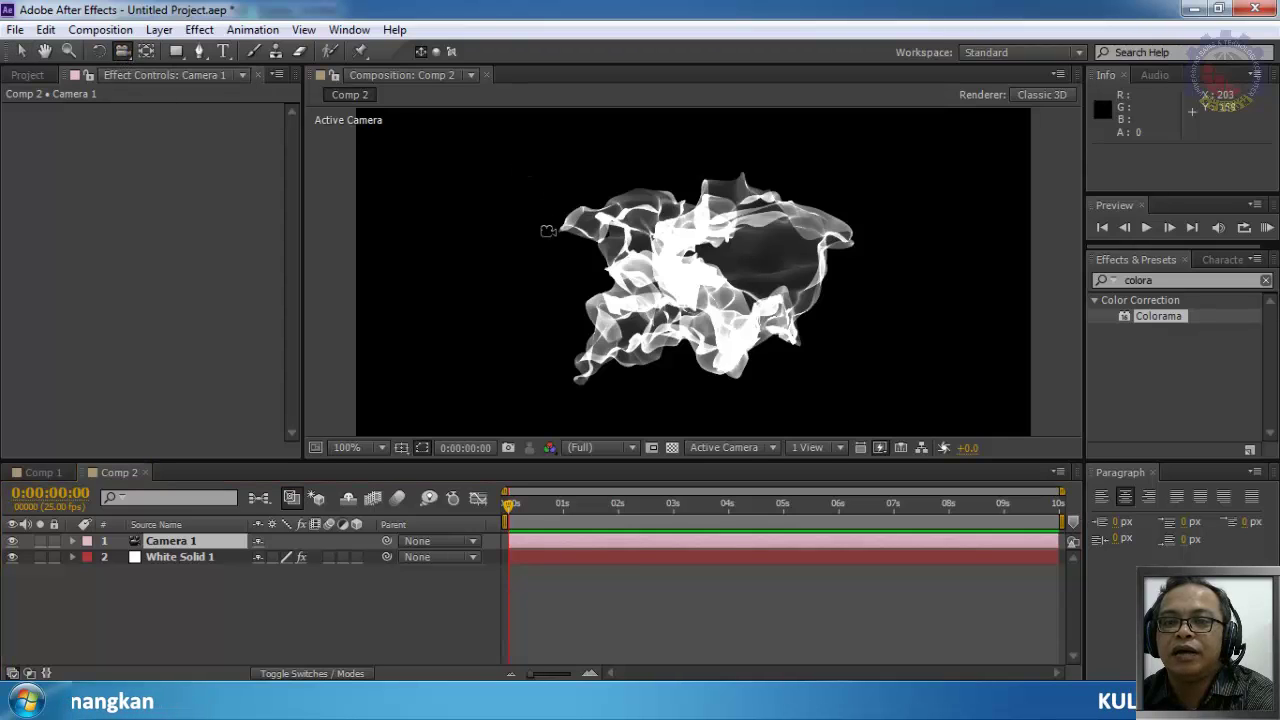
{"action": "left_click_drag", "start_coordinate": [548, 231], "coordinate": [641, 284]}
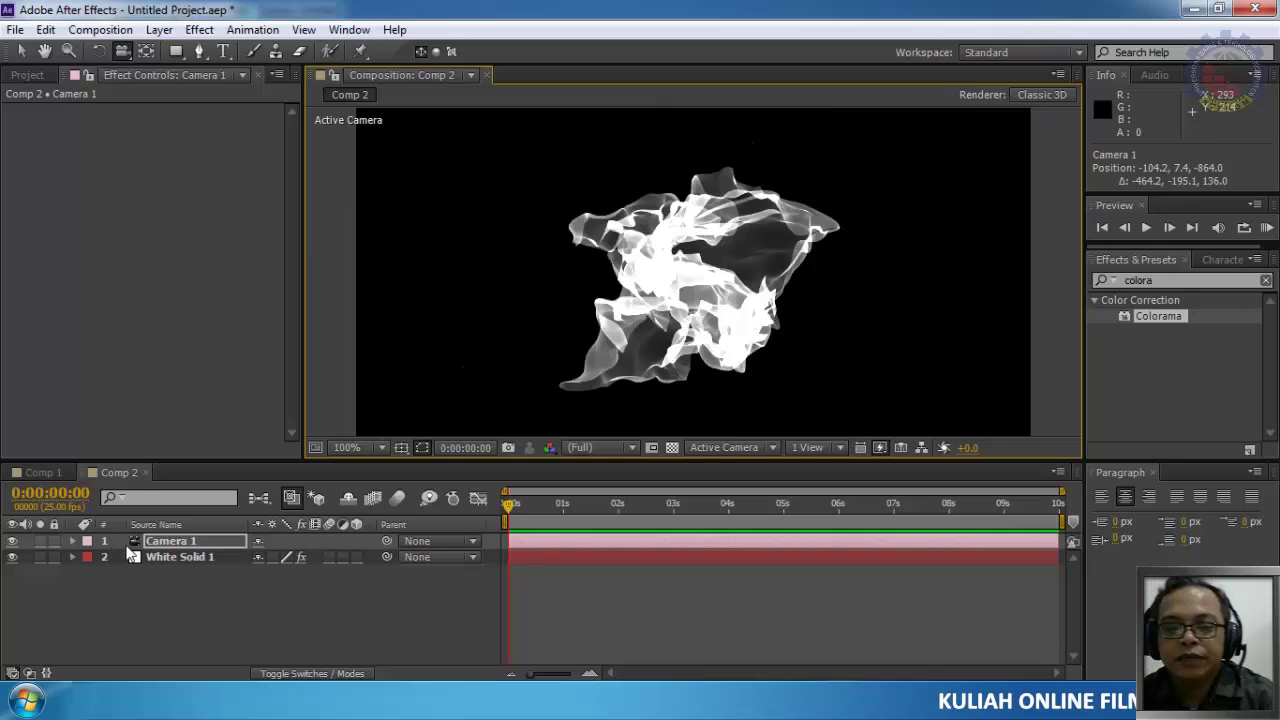
Step: Reset the Mir effect on White Solid 1 to its defaults and orbit the camera to view the mesh from the side
{"action": "left_click", "coordinate": [166, 557]}
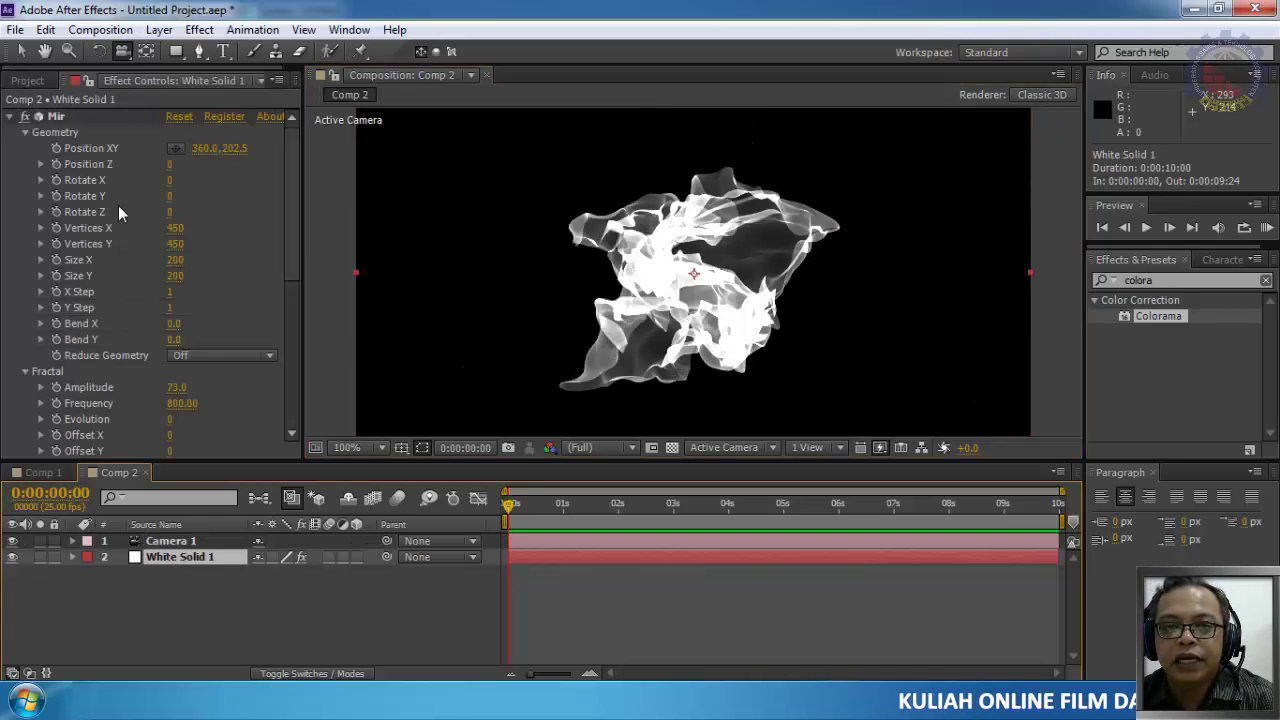
{"action": "left_click", "coordinate": [175, 230]}
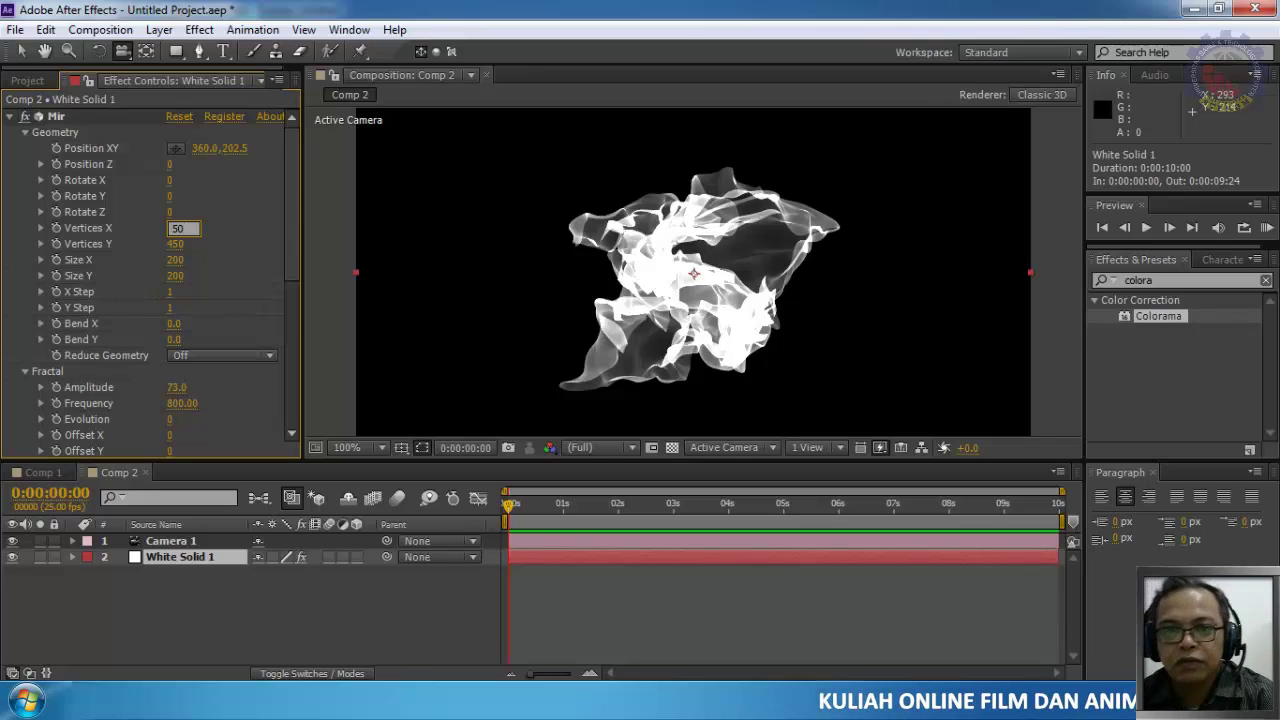
{"action": "left_click", "coordinate": [173, 117]}
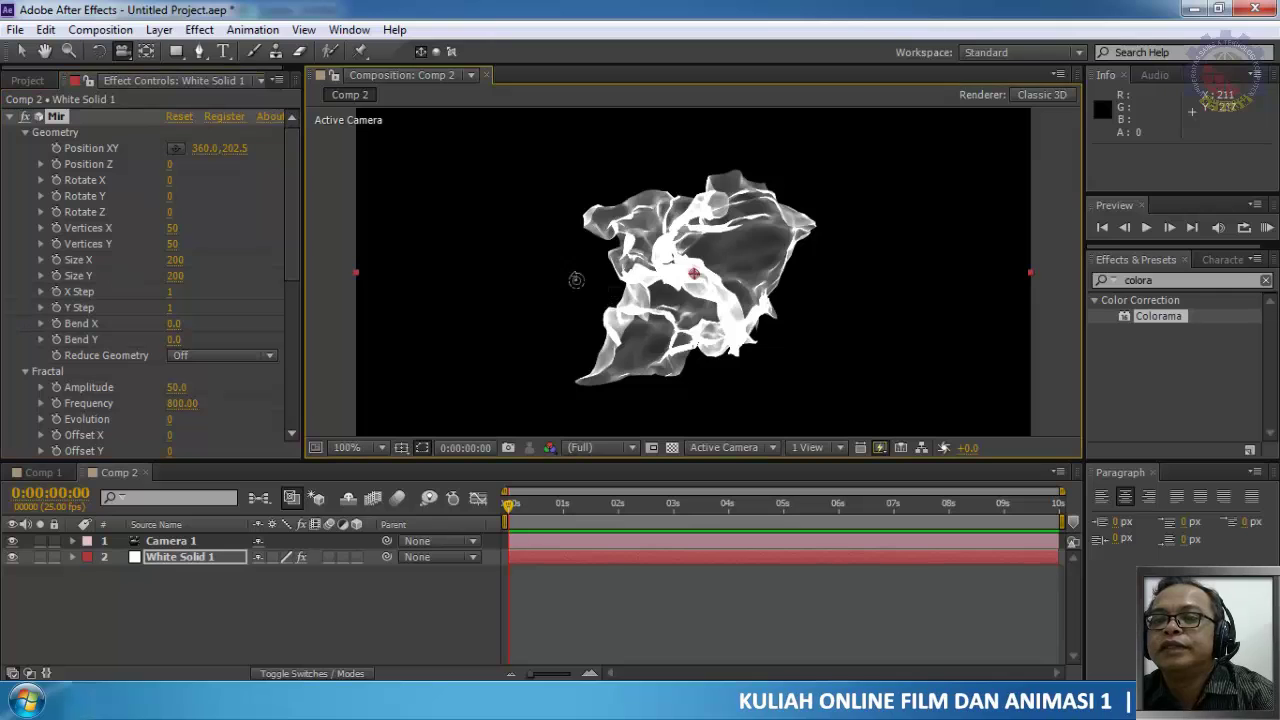
{"action": "left_click_drag", "start_coordinate": [575, 278], "coordinate": [449, 311]}
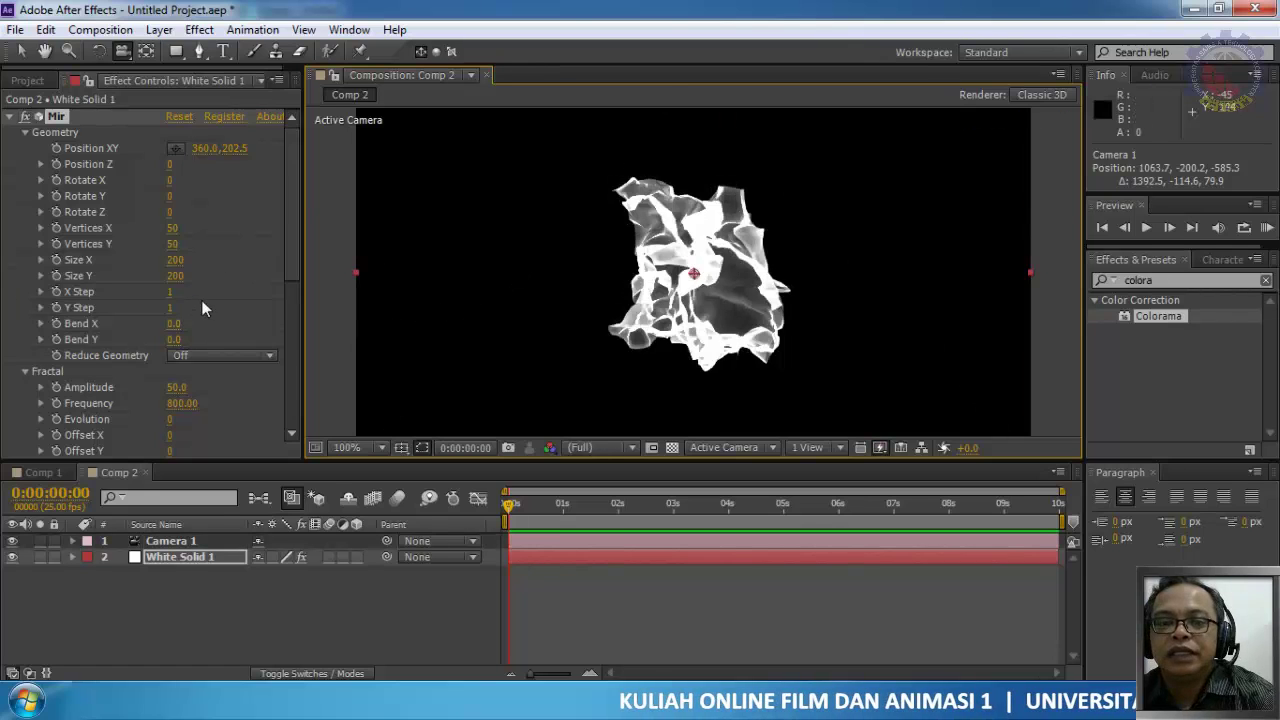
Step: Flatten the mesh by setting the Fractal Amplitude to 0, and orbit the camera back to a frontal view
{"action": "left_click_drag", "start_coordinate": [170, 394], "coordinate": [144, 390]}
{"action": "left_click", "coordinate": [182, 389]}
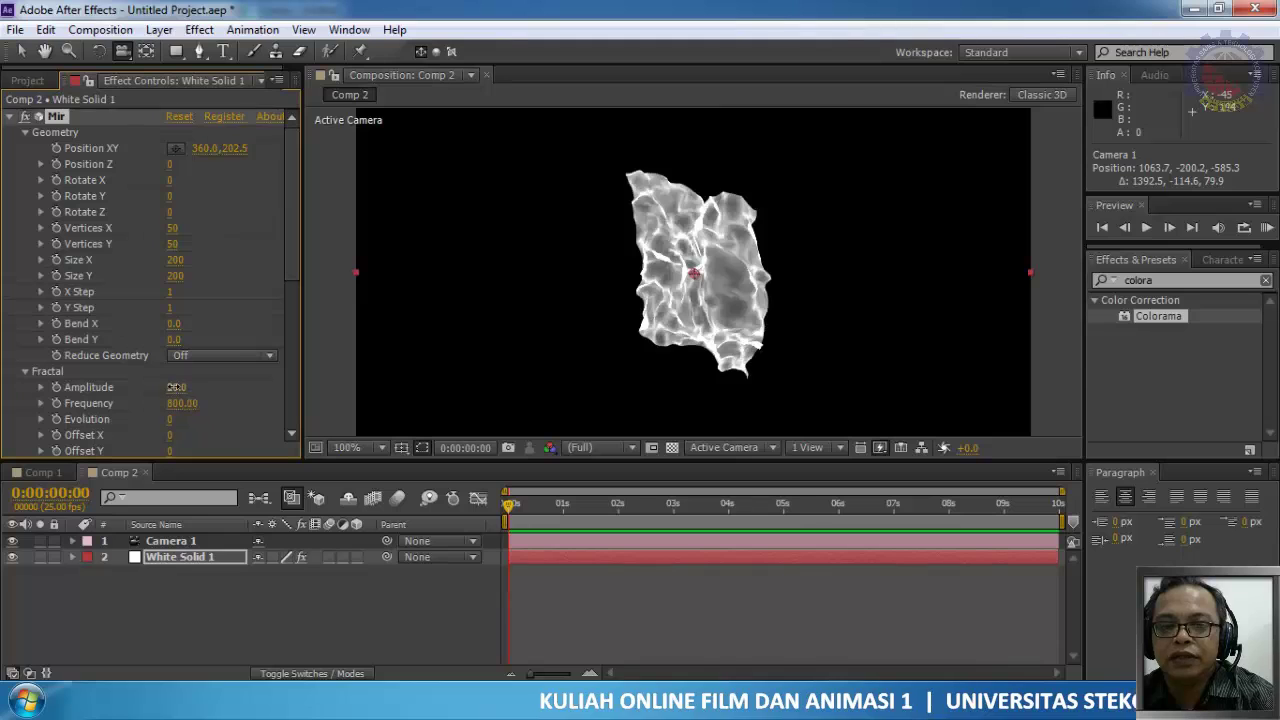
{"action": "type", "text": "0"}
{"action": "key", "text": "Return"}
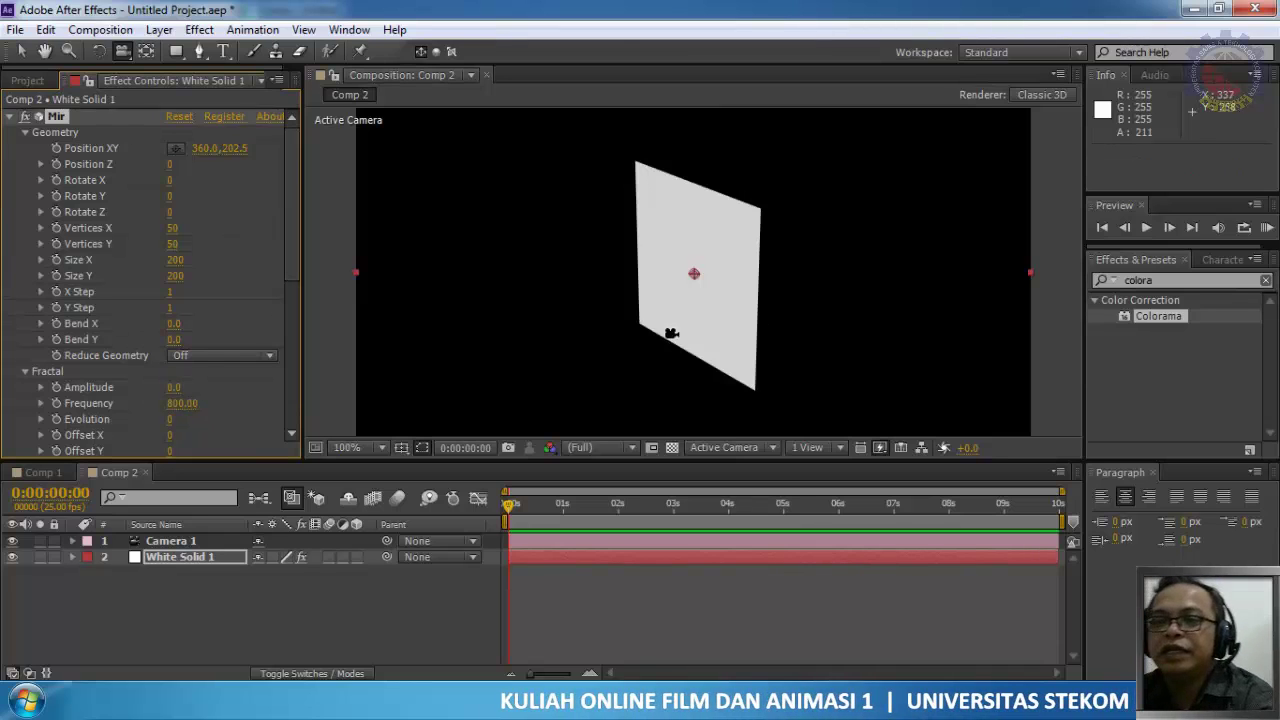
{"action": "left_click_drag", "start_coordinate": [543, 286], "coordinate": [737, 323]}
{"action": "left_click_drag", "start_coordinate": [715, 229], "coordinate": [735, 268]}
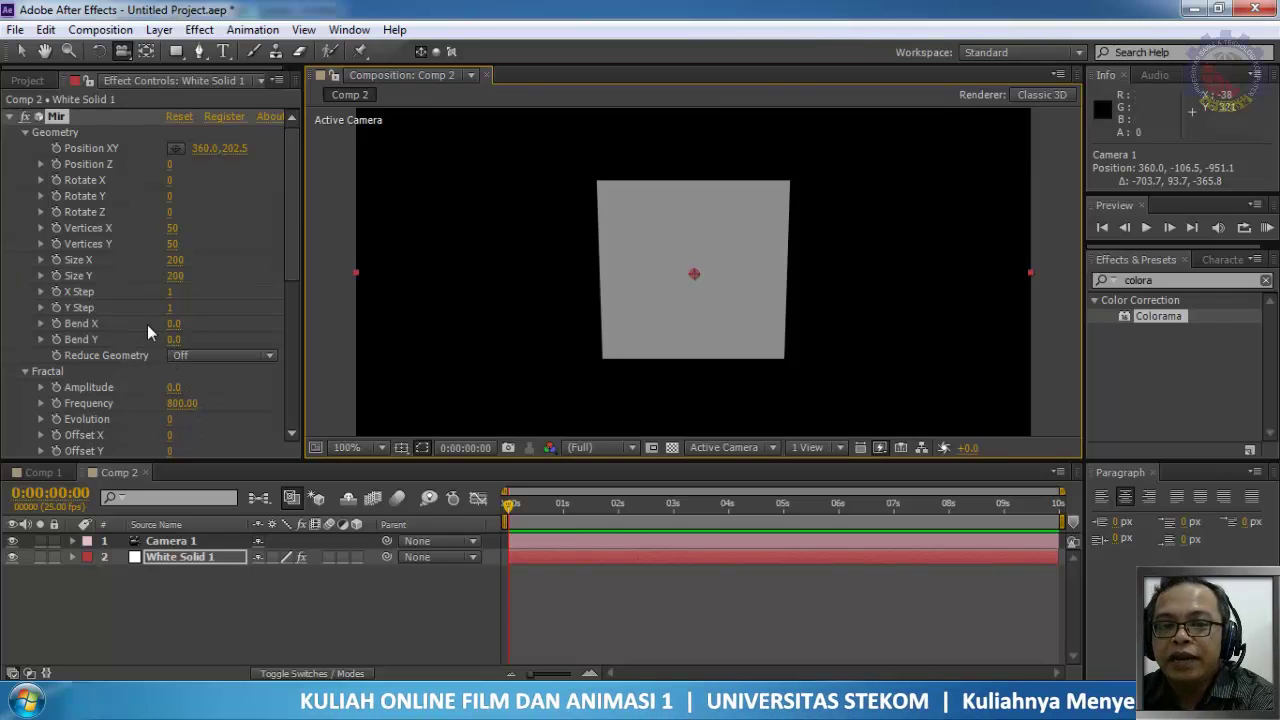
Step: Set Bend X to 1.0 and Bend Y to -0.5 in Mir's Geometry settings, checking the curved mesh from different angles
{"action": "left_click_drag", "start_coordinate": [173, 323], "coordinate": [272, 320]}
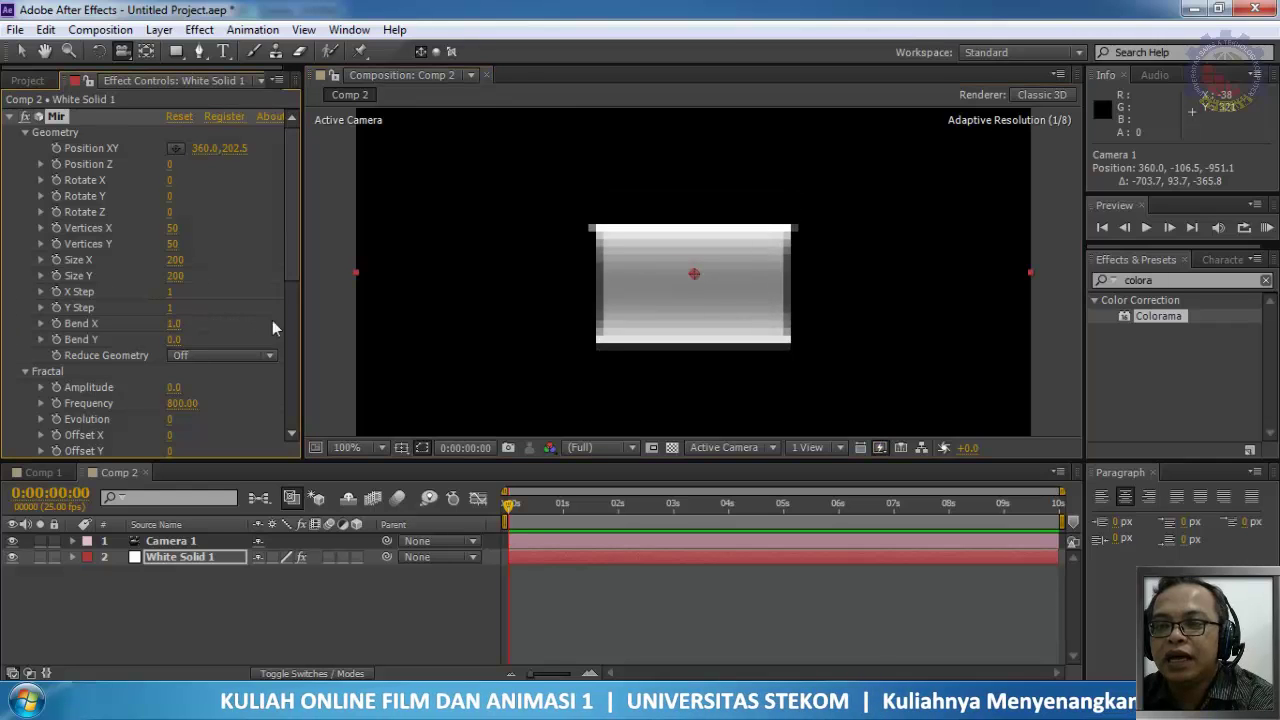
{"action": "left_click_drag", "start_coordinate": [534, 303], "coordinate": [778, 280]}
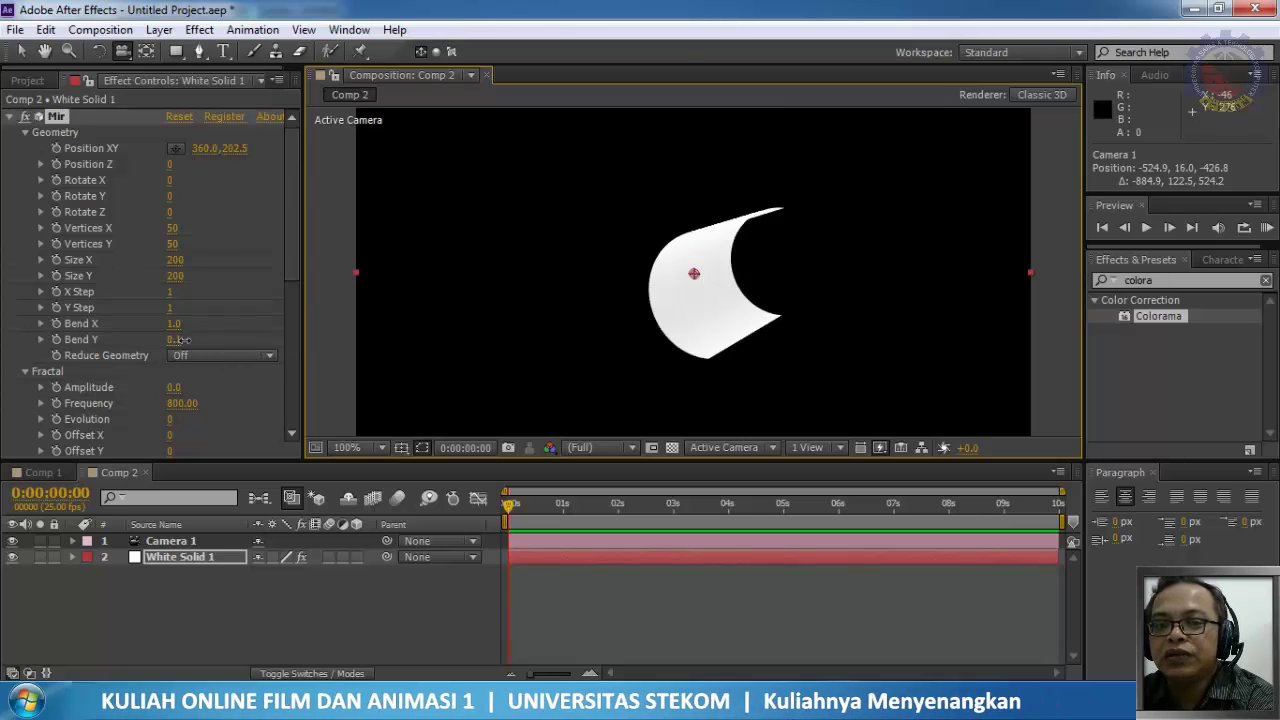
{"action": "left_click_drag", "start_coordinate": [174, 340], "coordinate": [133, 343]}
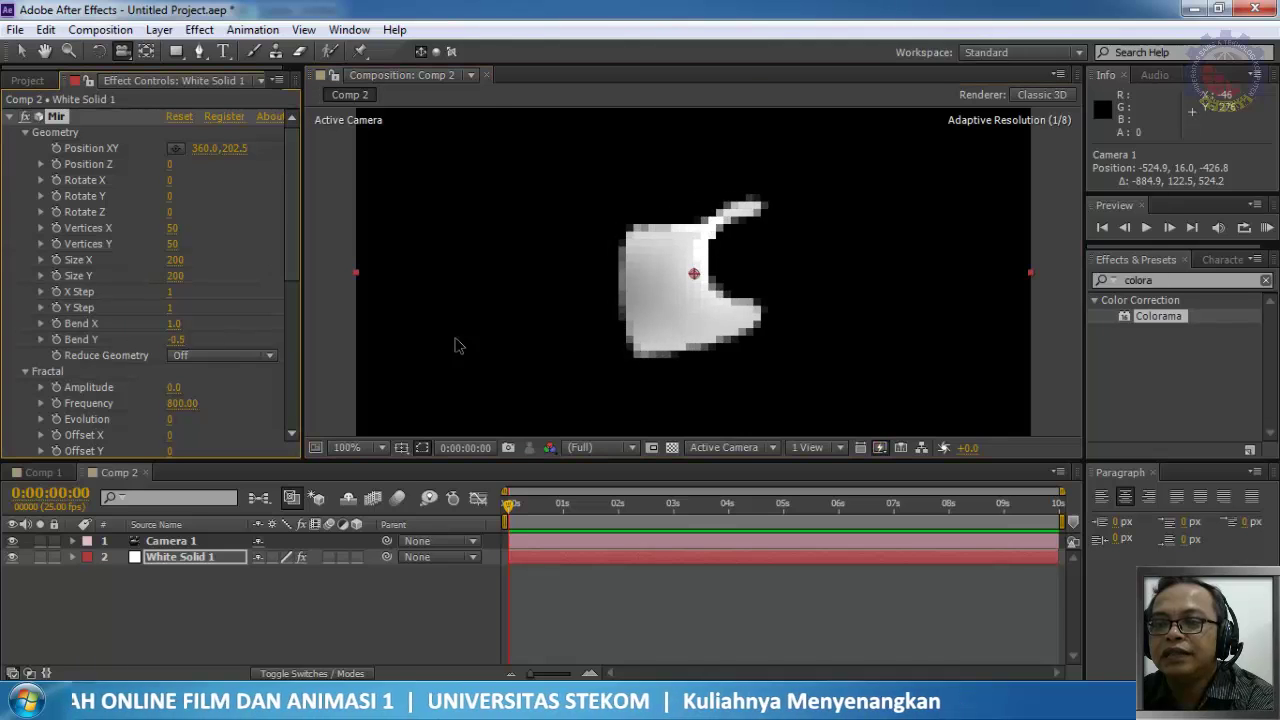
{"action": "left_click_drag", "start_coordinate": [457, 343], "coordinate": [818, 316]}
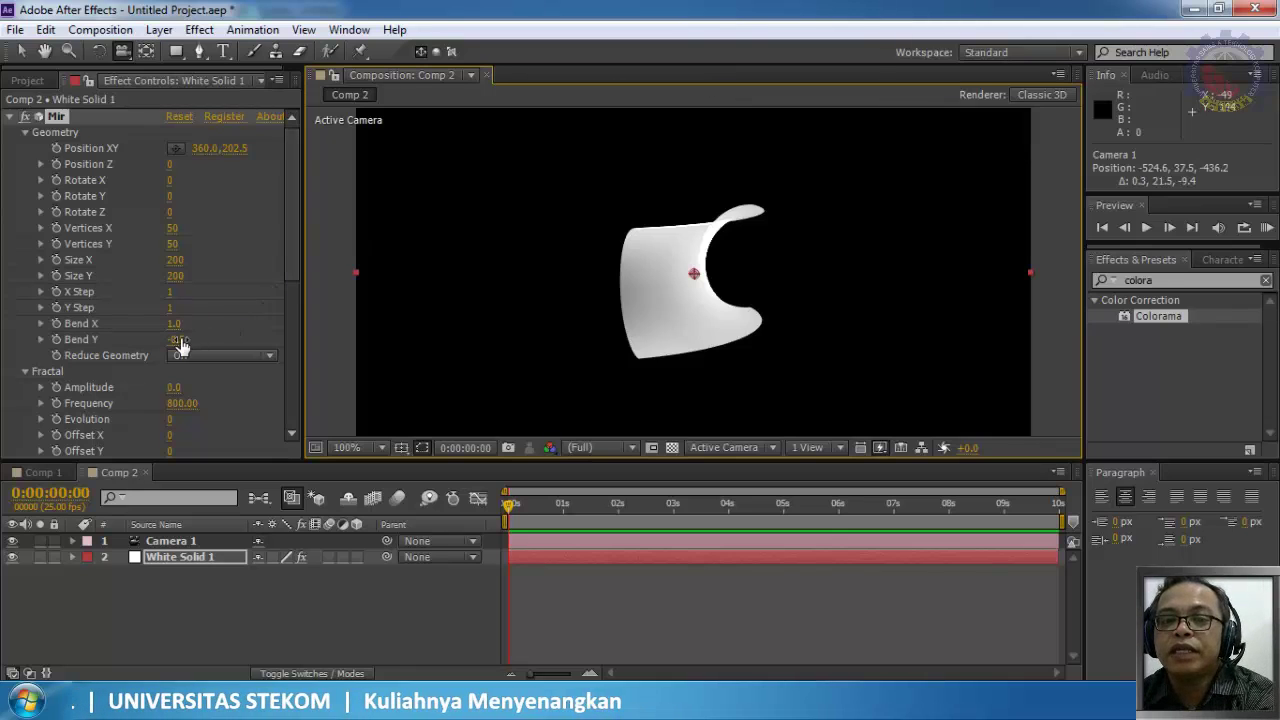
Step: Set Mir's Bend Y to 1.4 and inspect the rolled mesh up close from several camera angles
{"action": "left_click_drag", "start_coordinate": [188, 340], "coordinate": [366, 351]}
{"action": "left_click_drag", "start_coordinate": [764, 332], "coordinate": [523, 343]}
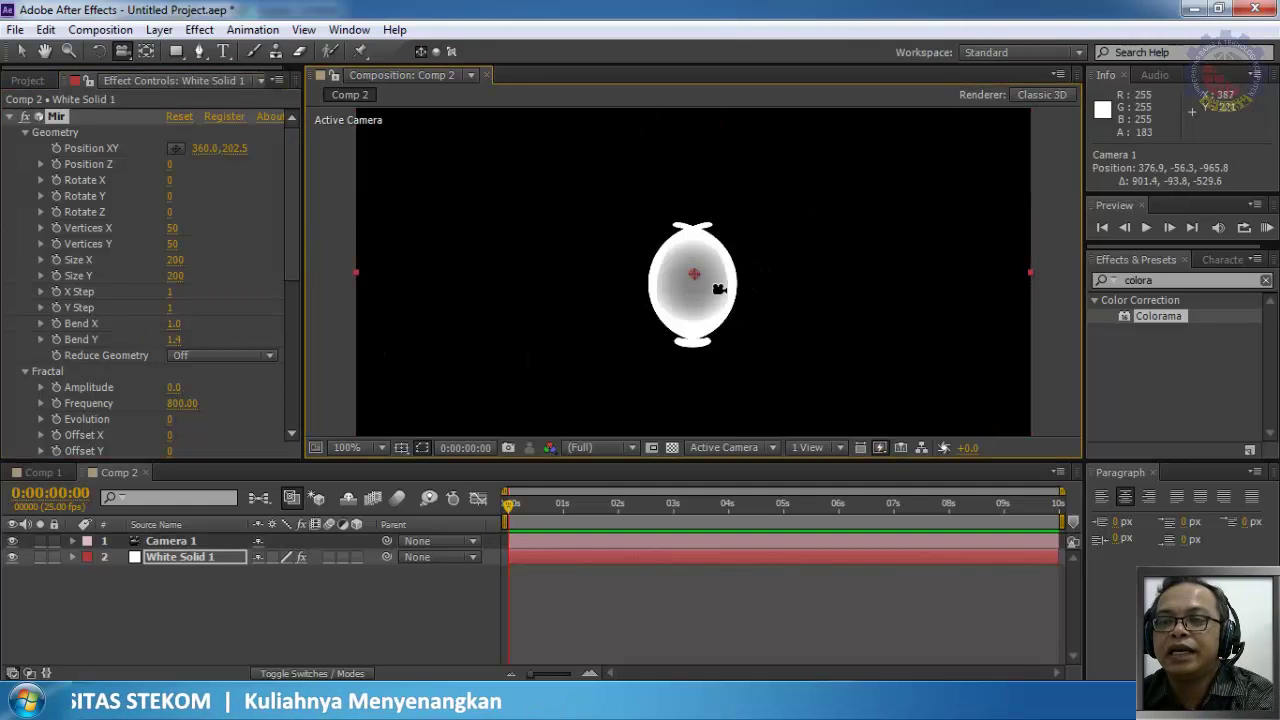
{"action": "scroll", "coordinate": [717, 287], "scroll_direction": "down", "scroll_amount": 2}
{"action": "scroll", "coordinate": [717, 287], "scroll_direction": "up", "scroll_amount": 4}
{"action": "left_click_drag", "start_coordinate": [717, 289], "coordinate": [829, 337]}
Step: Lower Mir's Bend X to 0.3 and orbit the camera around the elongated shape
{"action": "left_click", "coordinate": [171, 326]}
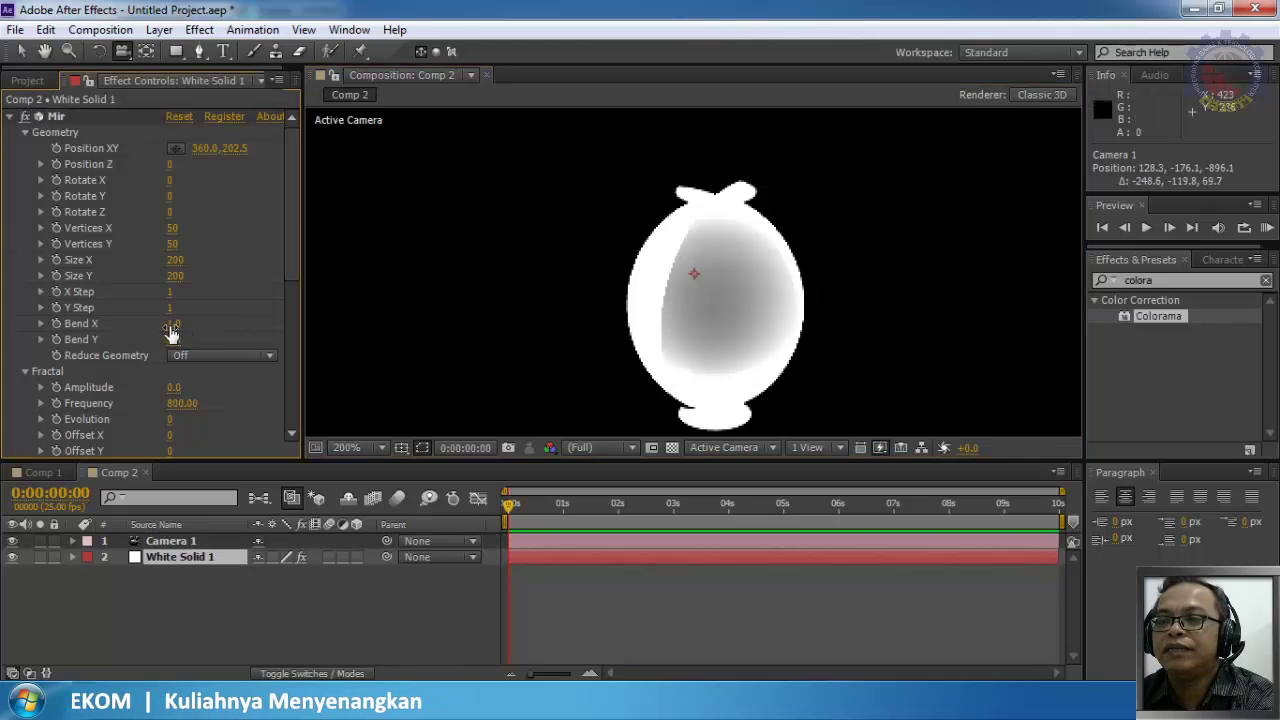
{"action": "left_click_drag", "start_coordinate": [172, 324], "coordinate": [110, 329]}
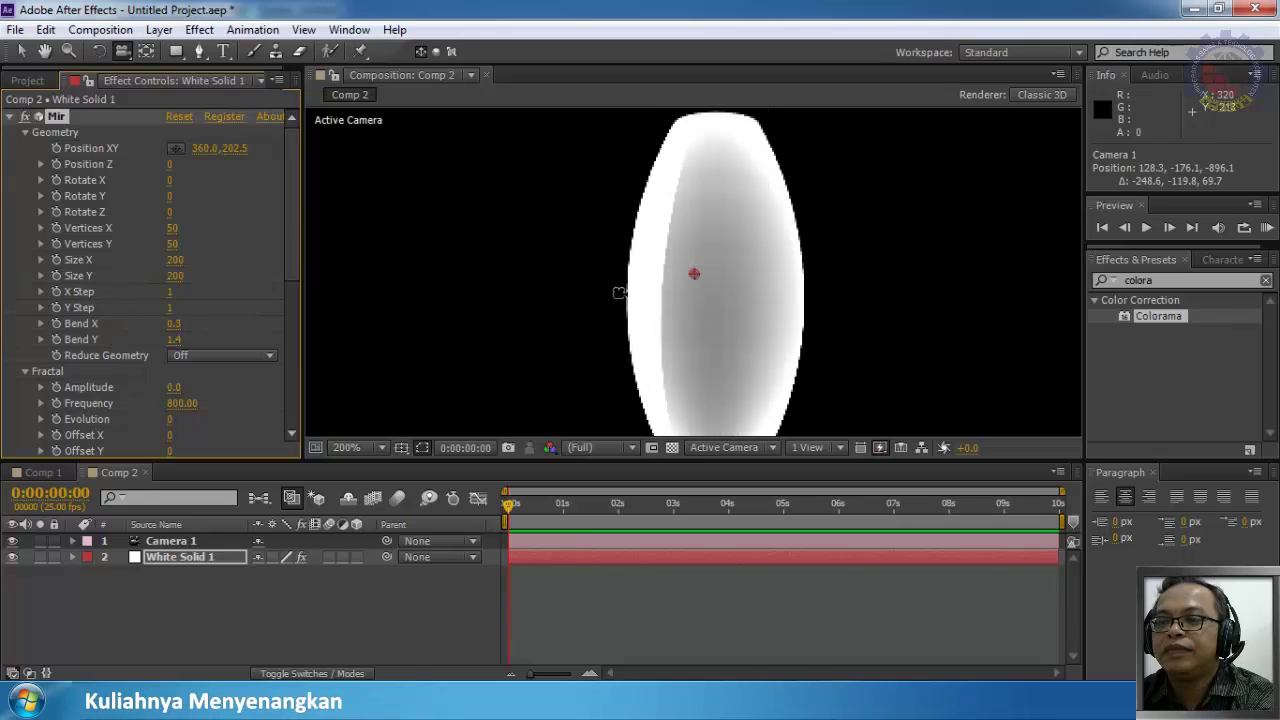
{"action": "left_click_drag", "start_coordinate": [476, 334], "coordinate": [643, 349]}
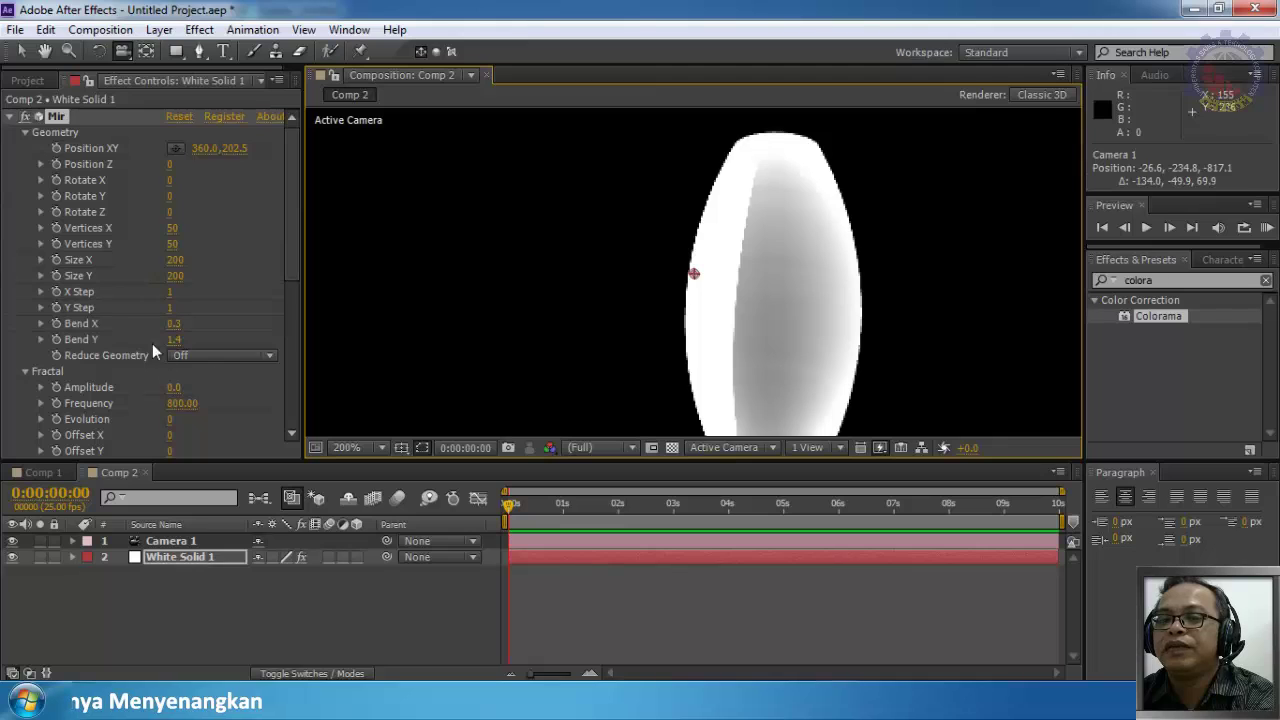
Step: Set both Bend X and Bend Y to 0 in the Mir effect's Geometry settings
{"action": "left_click", "coordinate": [176, 326]}
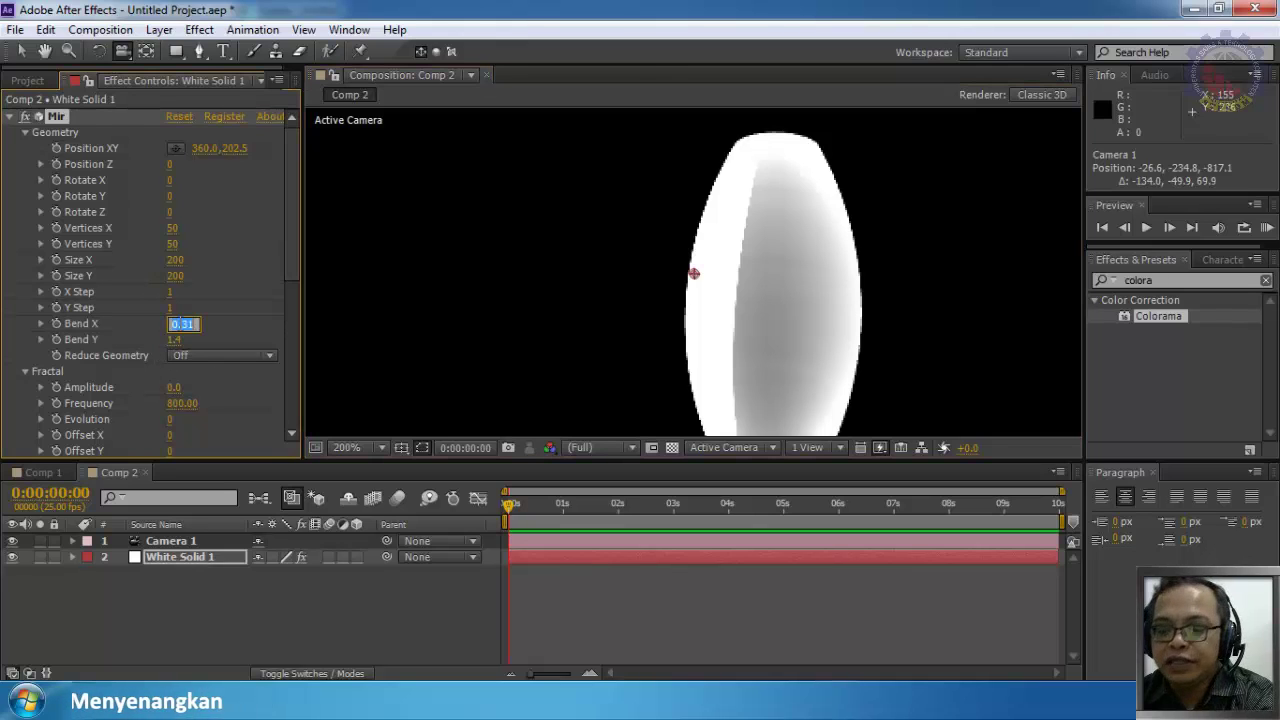
{"action": "type", "text": "0"}
{"action": "key", "text": "Return"}
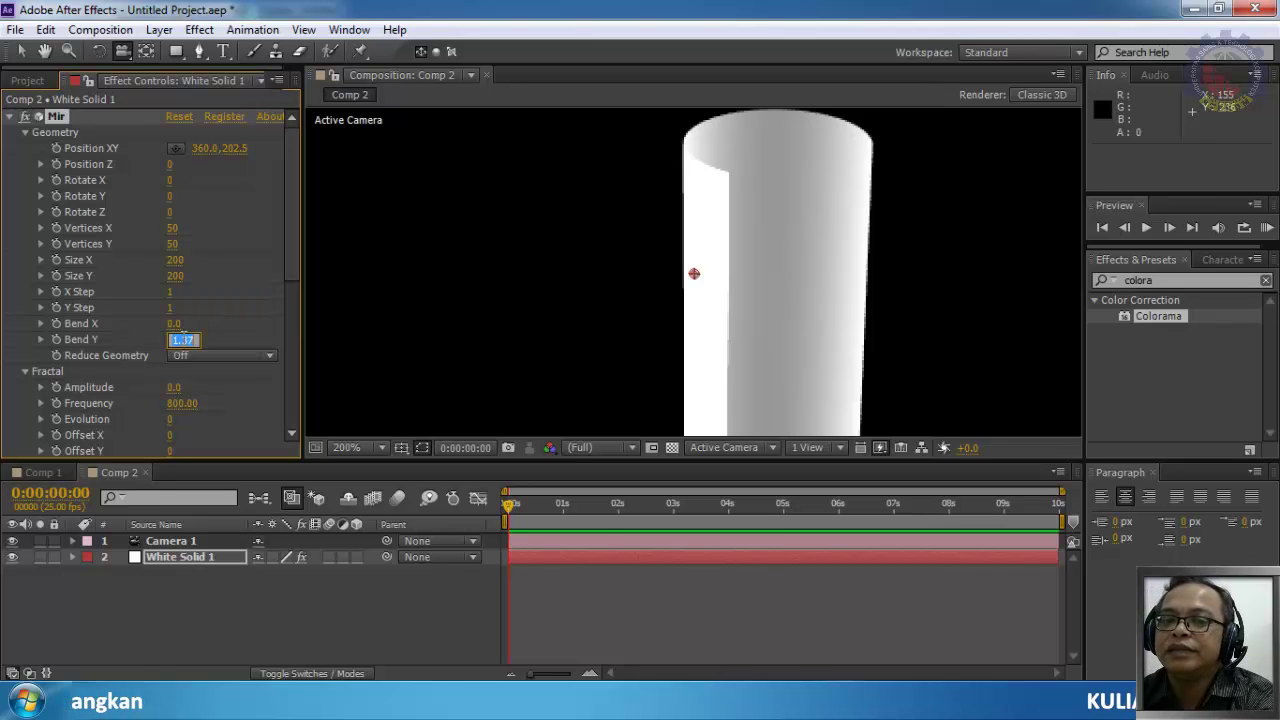
{"action": "type", "text": "0"}
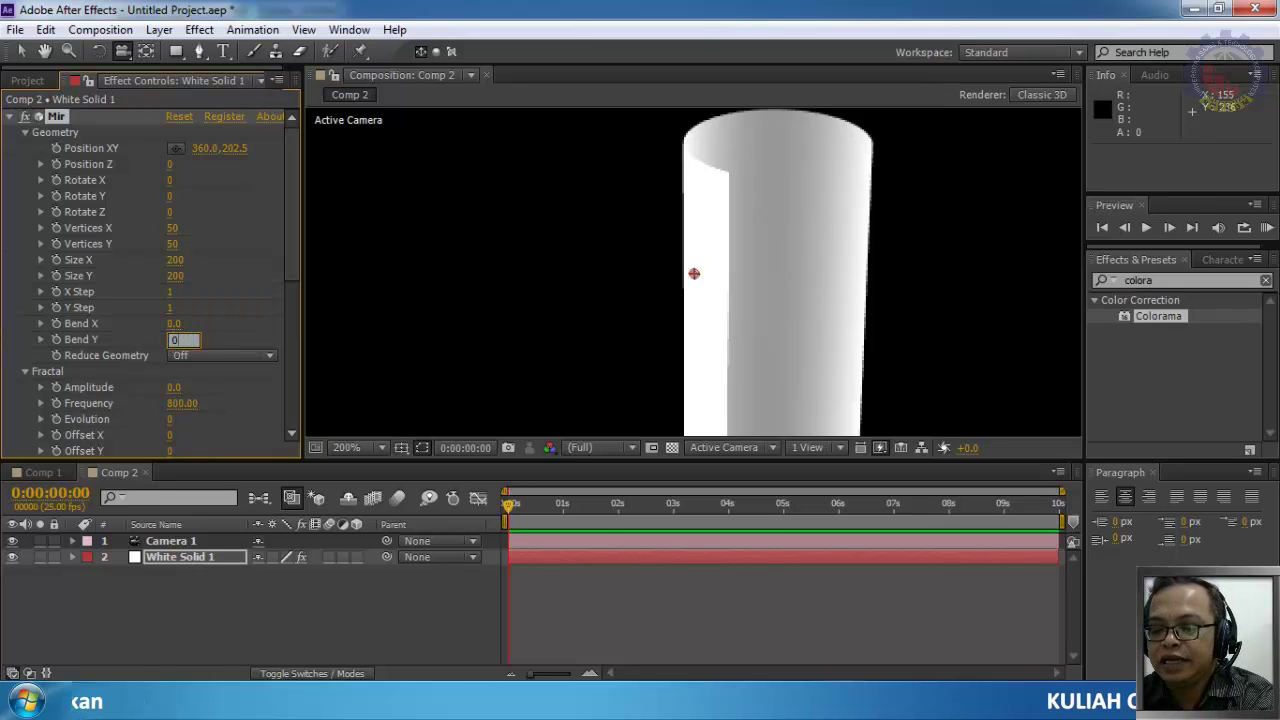
{"action": "key", "text": "Return"}
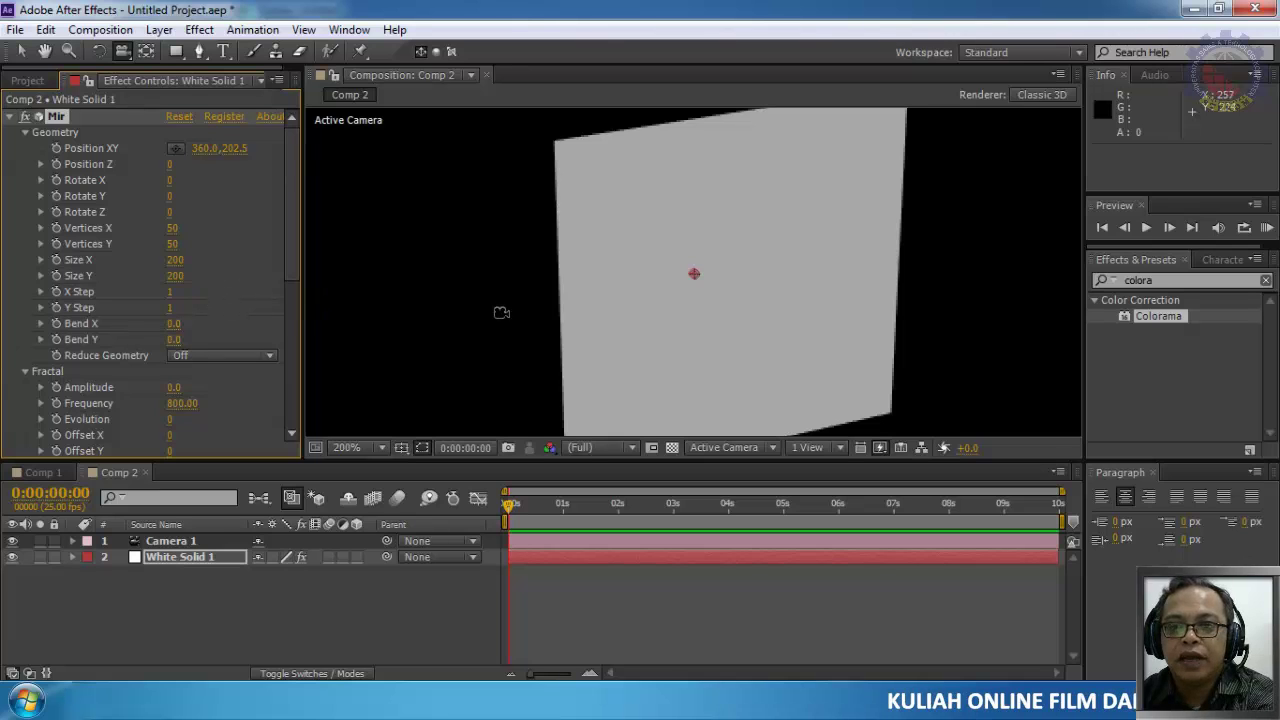
Step: Orbit the camera to face the flat mesh and set Mir's Size X to 940 and Size Y to 270
{"action": "left_click_drag", "start_coordinate": [500, 312], "coordinate": [409, 254]}
{"action": "key", "text": "comma"}
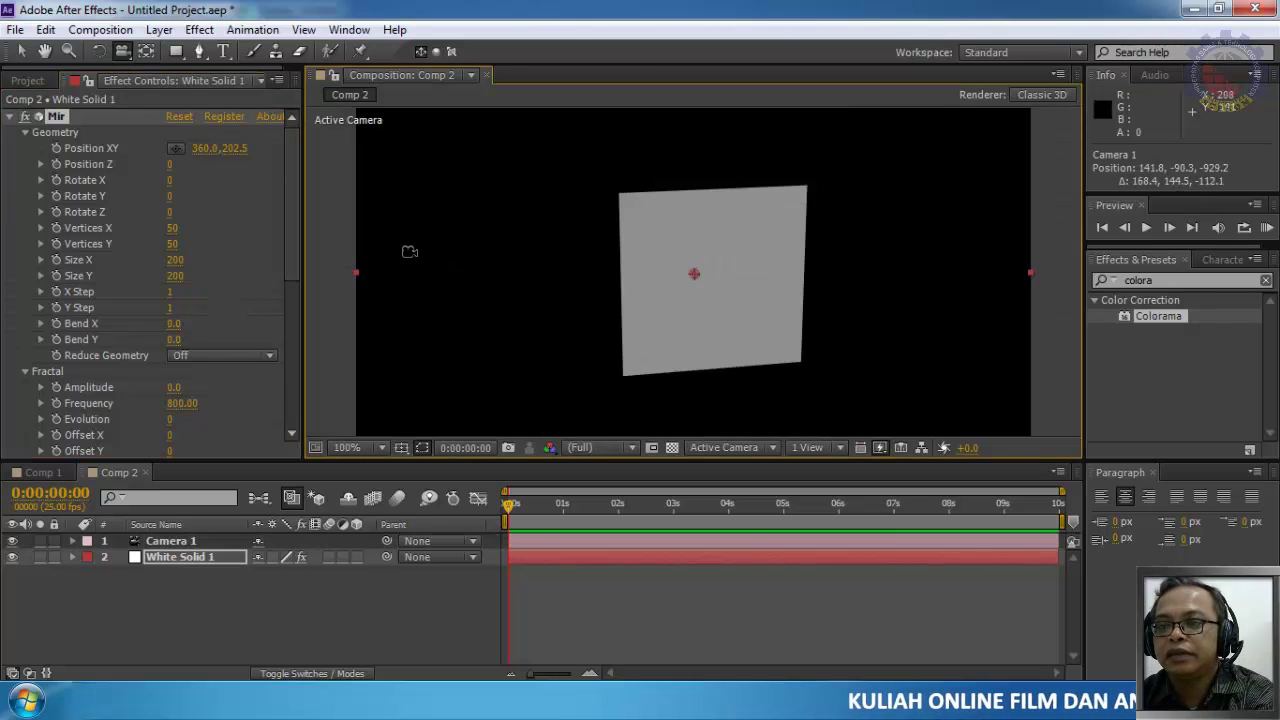
{"action": "left_click_drag", "start_coordinate": [574, 303], "coordinate": [501, 275]}
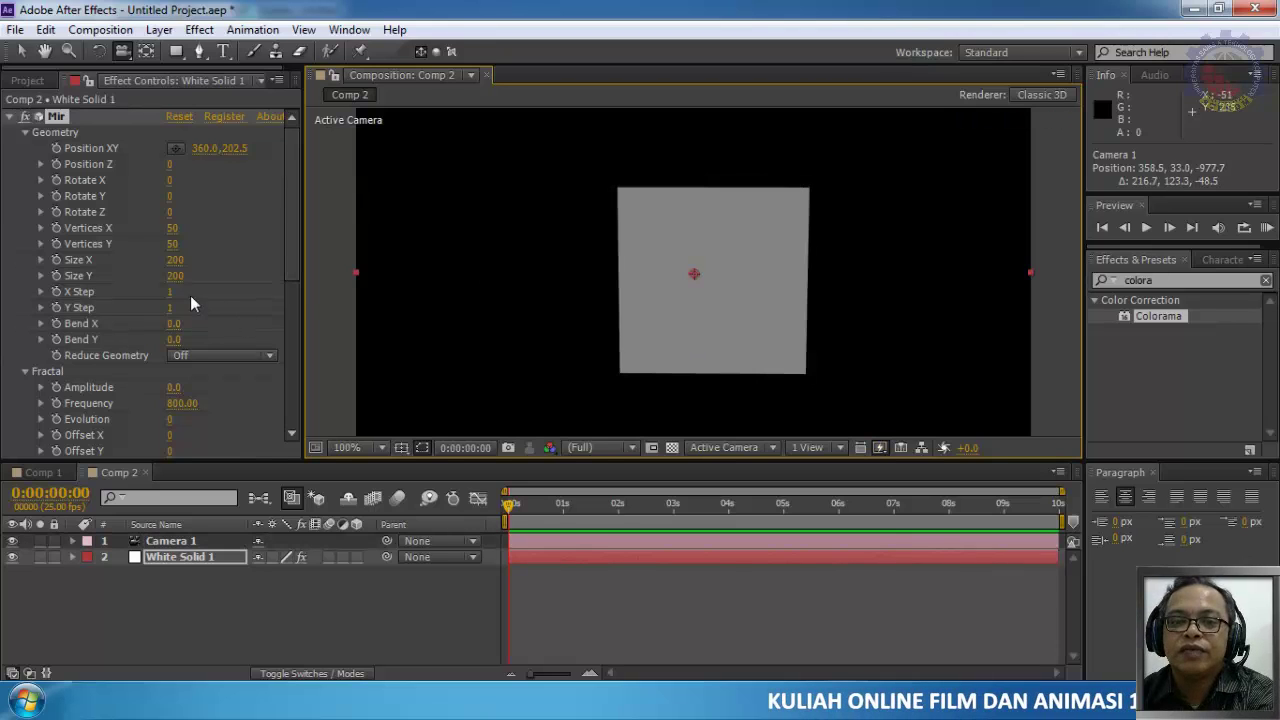
{"action": "mouse_move", "coordinate": [172, 268]}
{"action": "left_mouse_down"}
{"action": "mouse_move", "coordinate": [200, 272]}
{"action": "mouse_move", "coordinate": [180, 276]}
{"action": "left_mouse_up"}
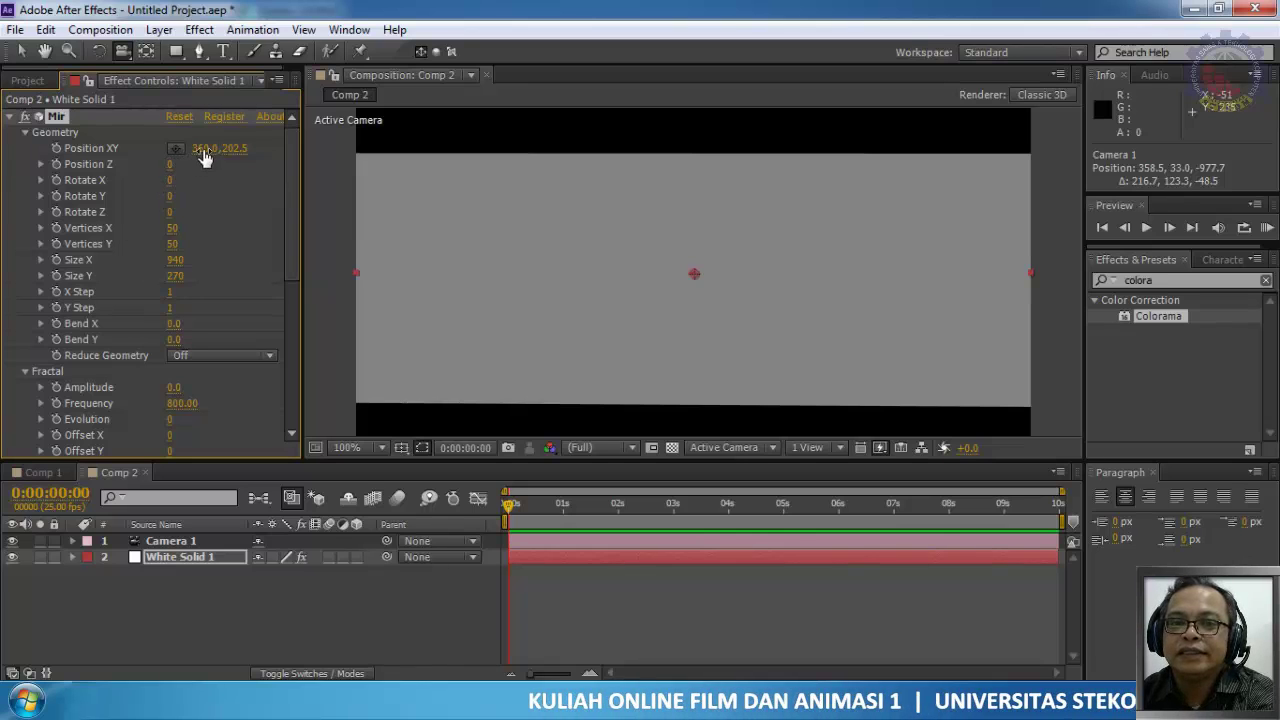
Step: Move the Mir mesh down to Position XY 360.0, 288.5 and orbit the camera to tilt the plane
{"action": "left_click_drag", "start_coordinate": [238, 157], "coordinate": [281, 150]}
{"action": "mouse_move", "coordinate": [588, 309]}
{"action": "left_mouse_down"}
{"action": "mouse_move", "coordinate": [589, 123]}
{"action": "mouse_move", "coordinate": [603, 126]}
{"action": "left_mouse_up"}
{"action": "left_click", "coordinate": [383, 214]}
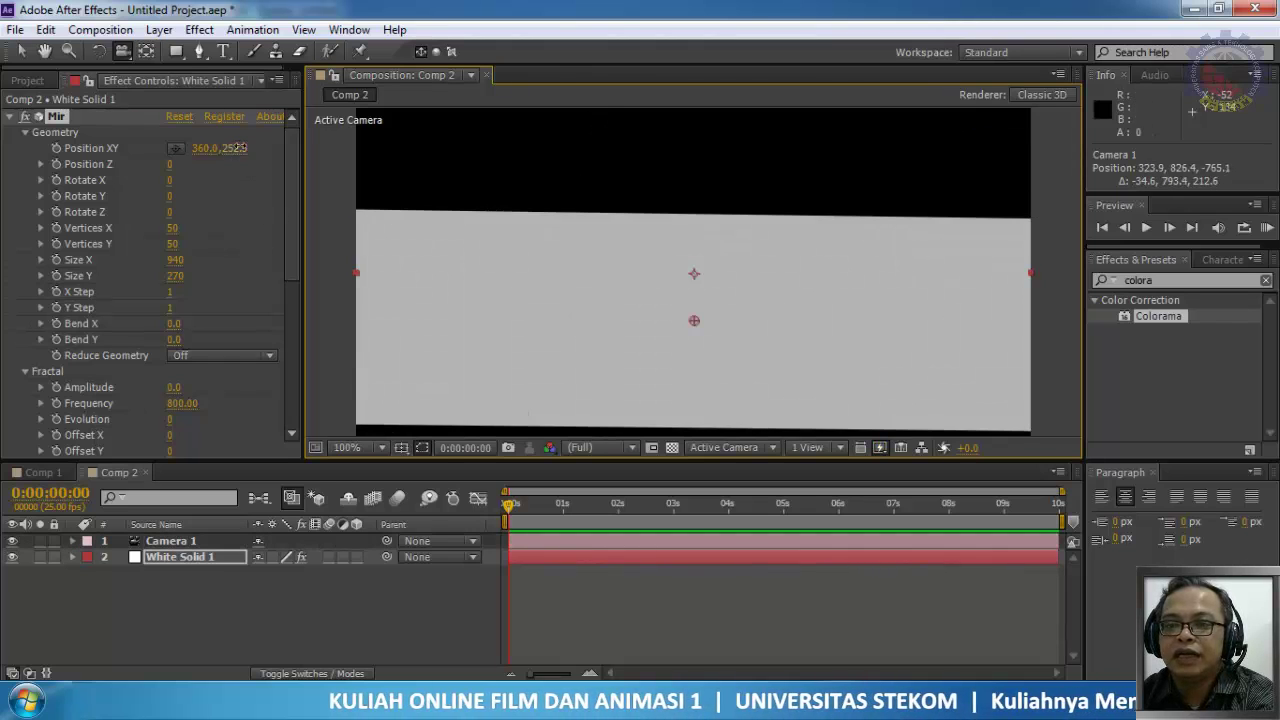
{"action": "left_click_drag", "start_coordinate": [235, 148], "coordinate": [275, 145]}
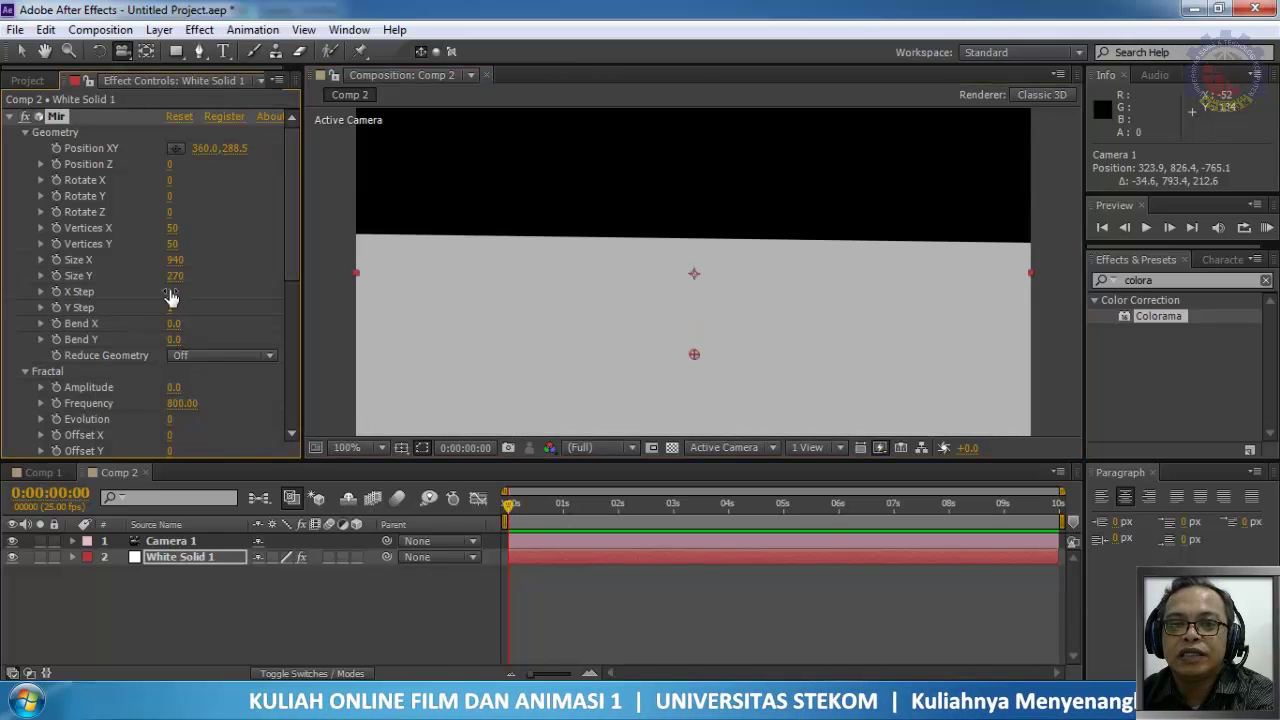
Step: Set the Fractal Amplitude to 27 and Evolution to 26 in the Mir effect, with keyframing enabled for Evolution
{"action": "mouse_move", "coordinate": [302, 318]}
{"action": "left_mouse_down"}
{"action": "mouse_move", "coordinate": [300, 434]}
{"action": "mouse_move", "coordinate": [297, 326]}
{"action": "left_mouse_up"}
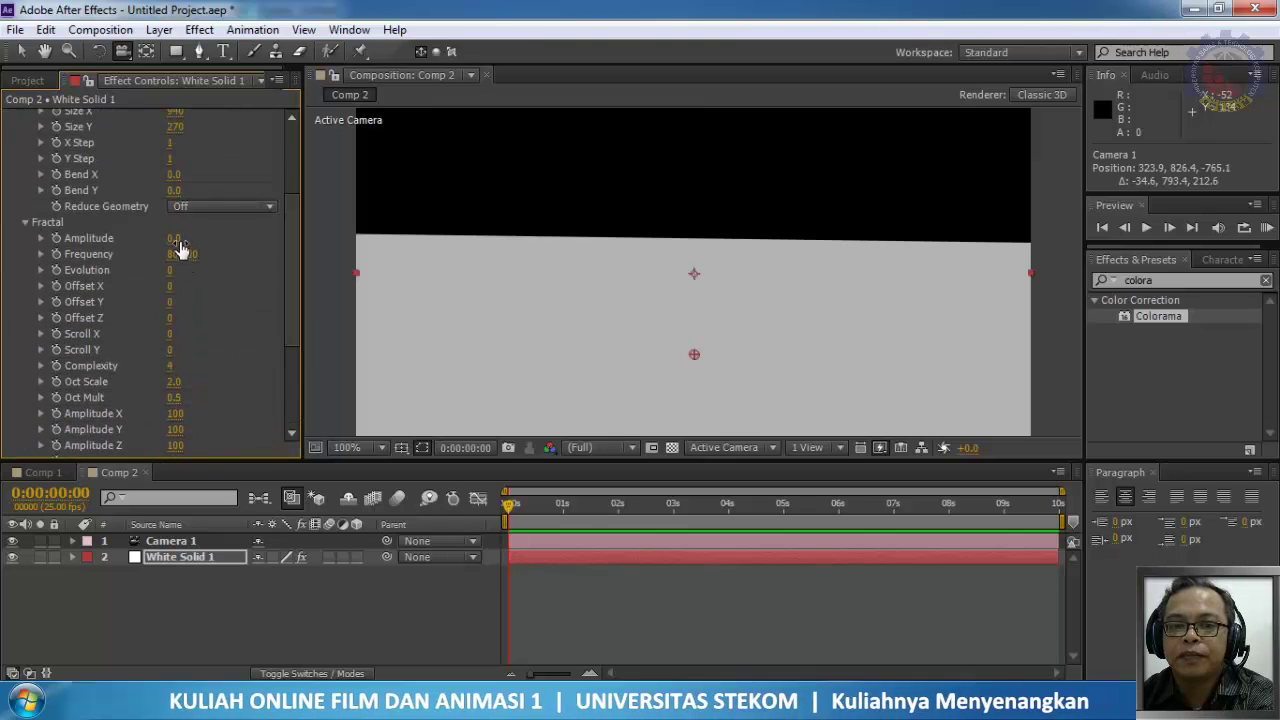
{"action": "left_click_drag", "start_coordinate": [172, 238], "coordinate": [200, 231]}
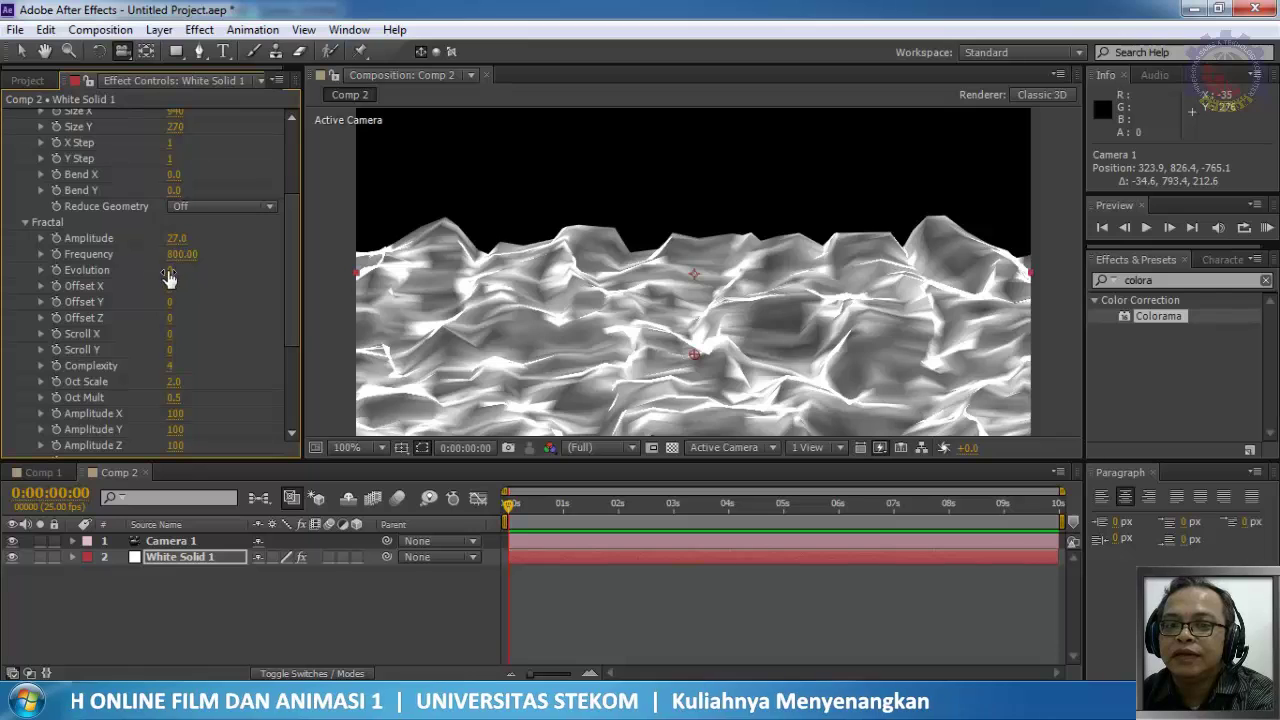
{"action": "left_click_drag", "start_coordinate": [170, 270], "coordinate": [190, 268]}
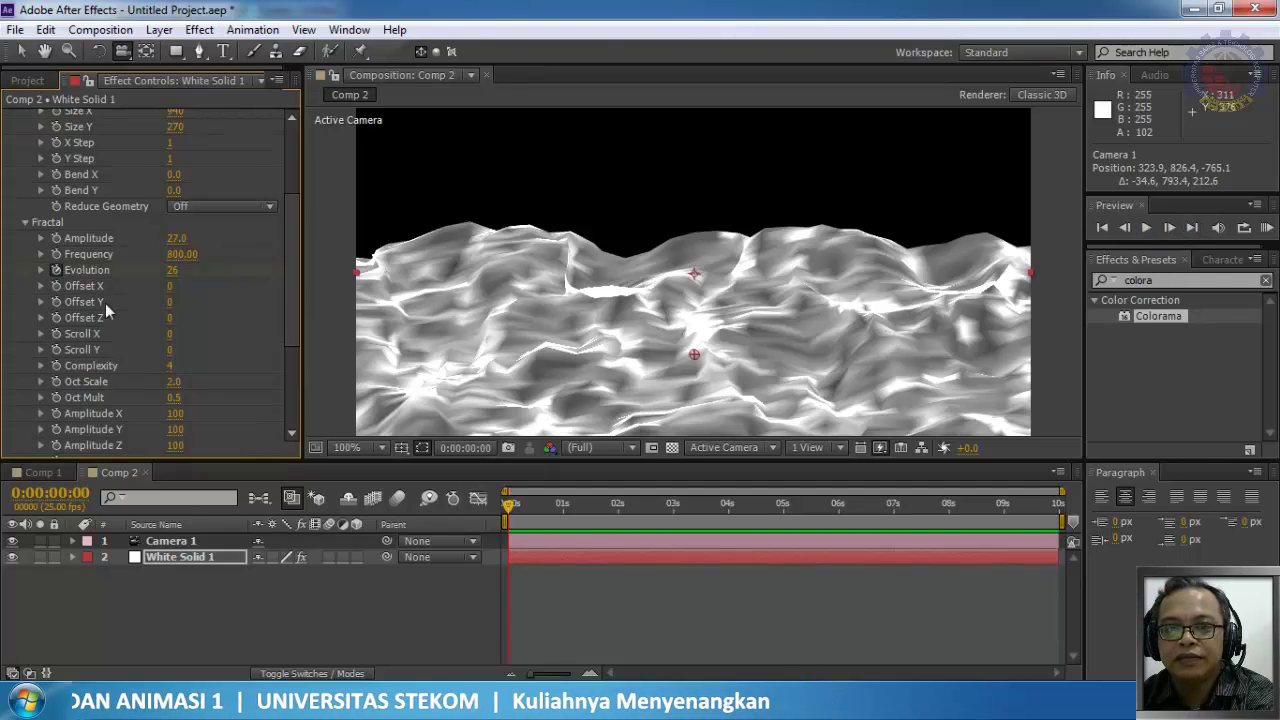
Step: Set the Fractal Evolution to 1 at 0:00:02:00 and play a RAM preview of the animation from the first frame
{"action": "left_click_drag", "start_coordinate": [508, 507], "coordinate": [607, 525]}
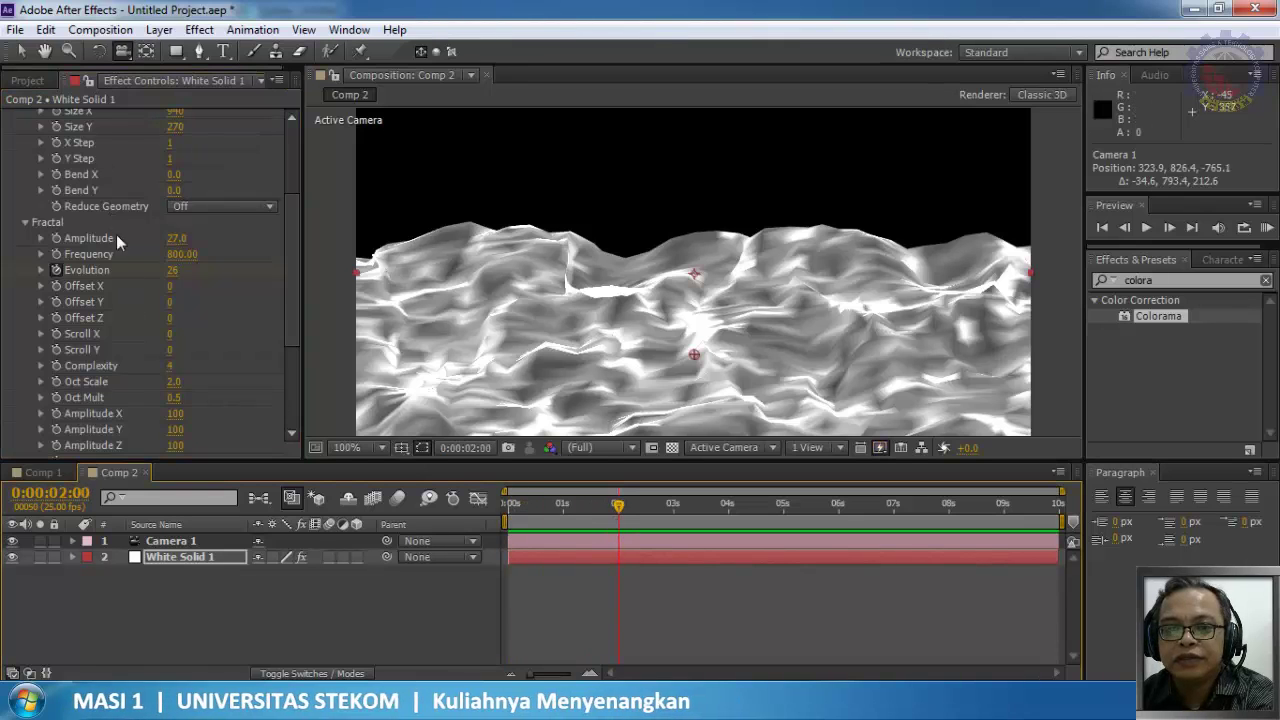
{"action": "left_click_drag", "start_coordinate": [169, 270], "coordinate": [150, 271]}
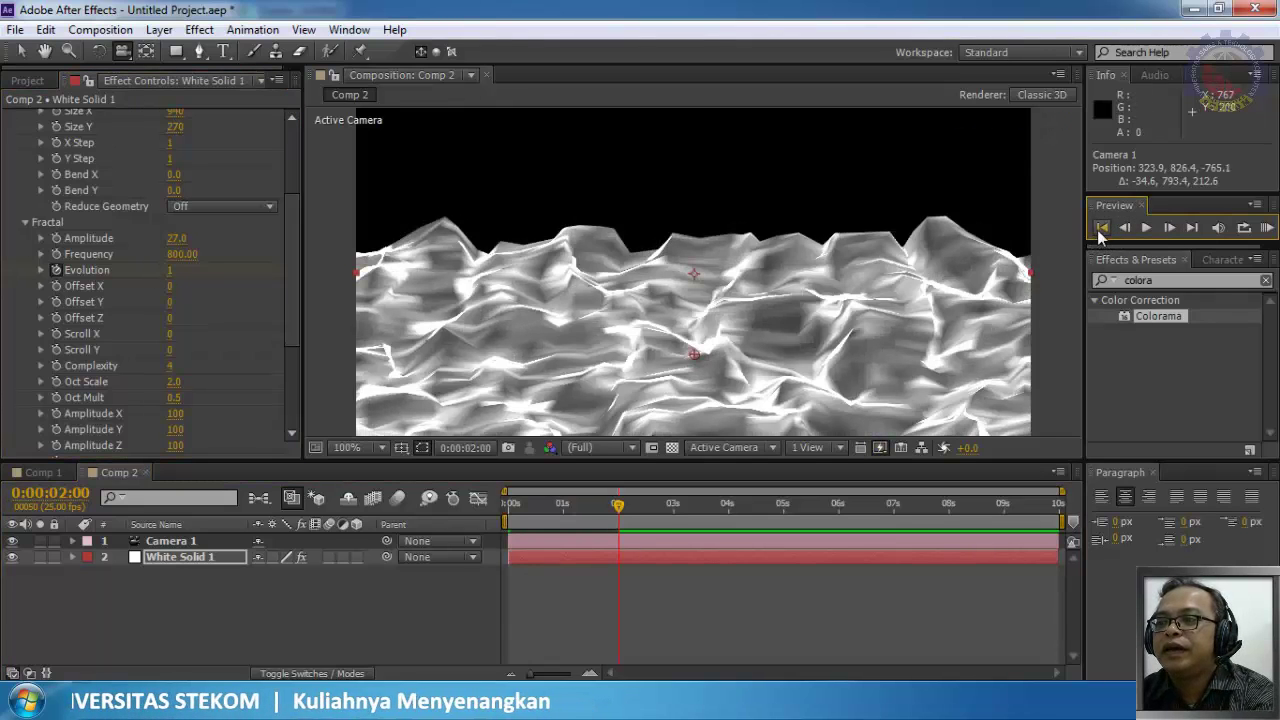
{"action": "left_click", "coordinate": [1102, 228]}
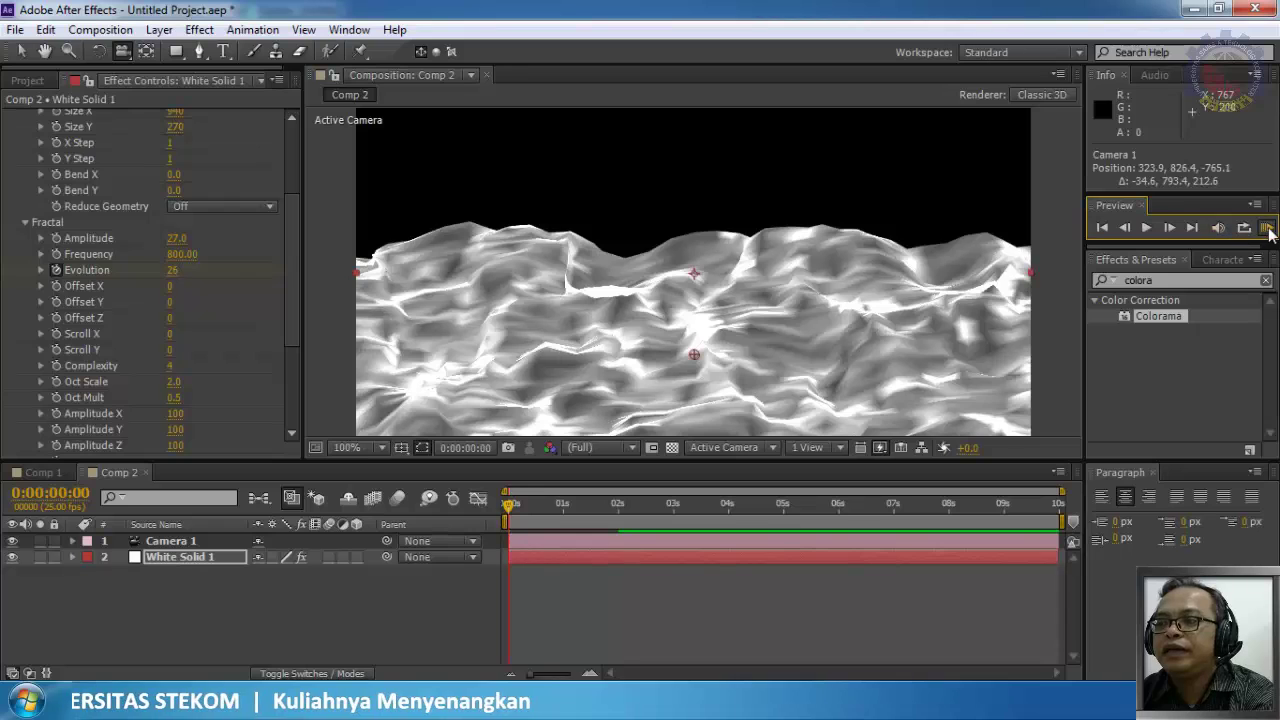
{"action": "left_click", "coordinate": [1267, 228]}
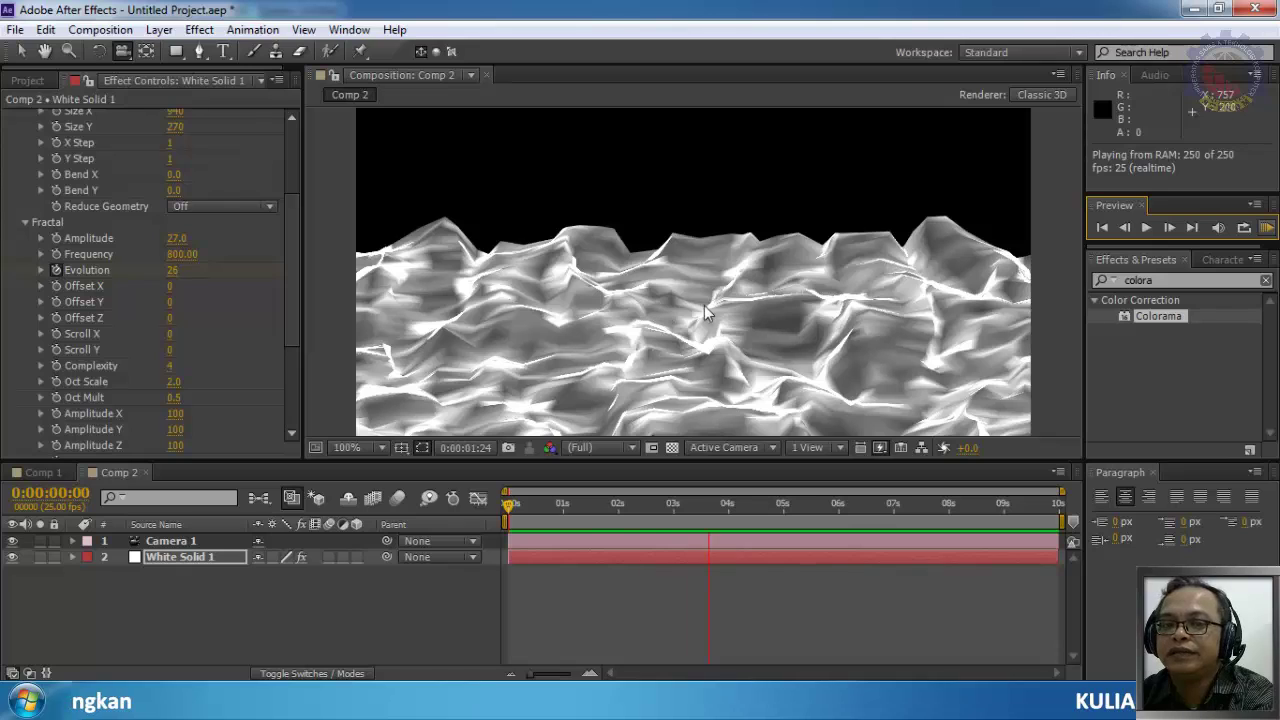
{"action": "left_click", "coordinate": [1264, 228]}
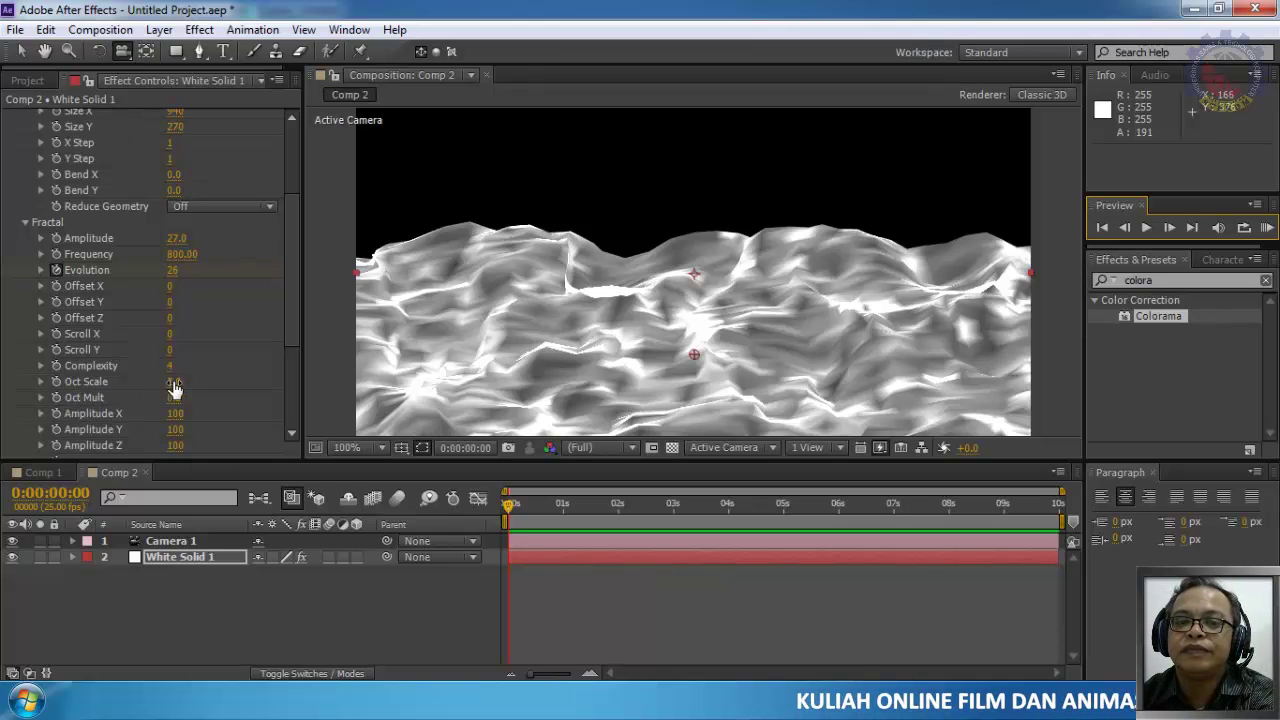
Step: Set the Fractal Oct Scale to 1.2 and Oct Mult to 1.1 in the Mir effect
{"action": "left_click_drag", "start_coordinate": [176, 381], "coordinate": [183, 378]}
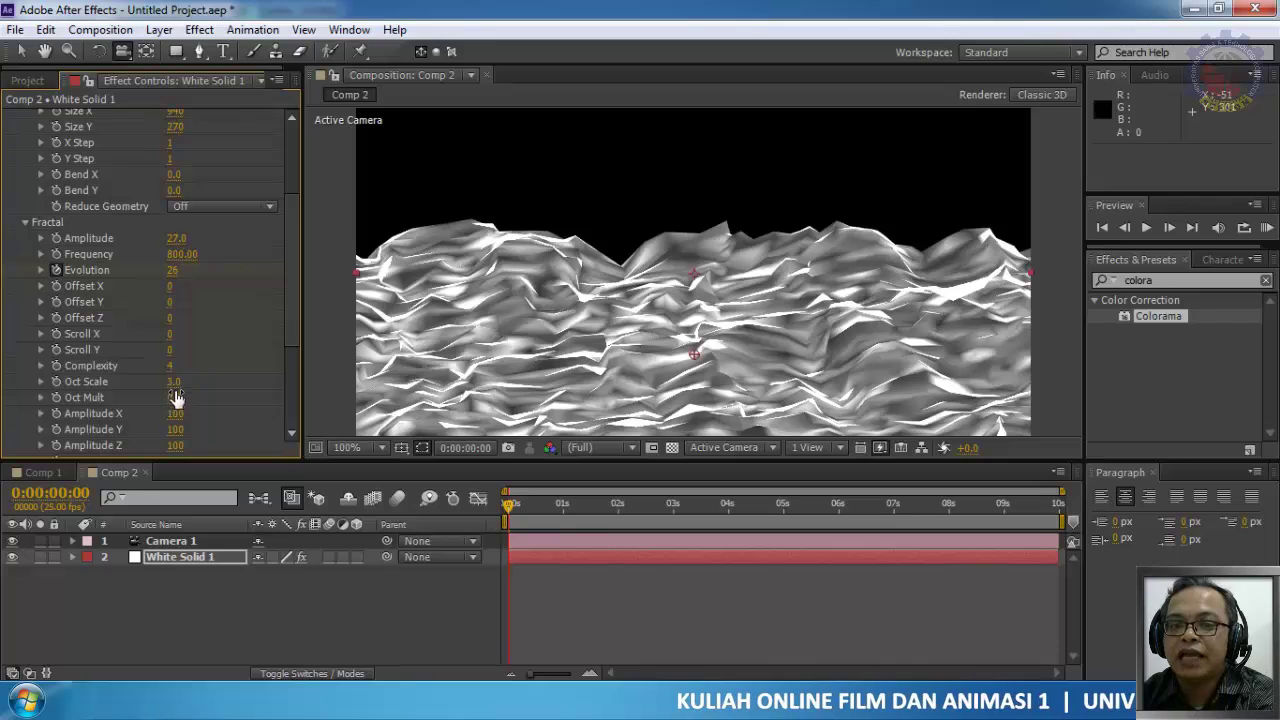
{"action": "mouse_move", "coordinate": [176, 386]}
{"action": "left_mouse_down"}
{"action": "mouse_move", "coordinate": [118, 386]}
{"action": "mouse_move", "coordinate": [181, 381]}
{"action": "left_mouse_up"}
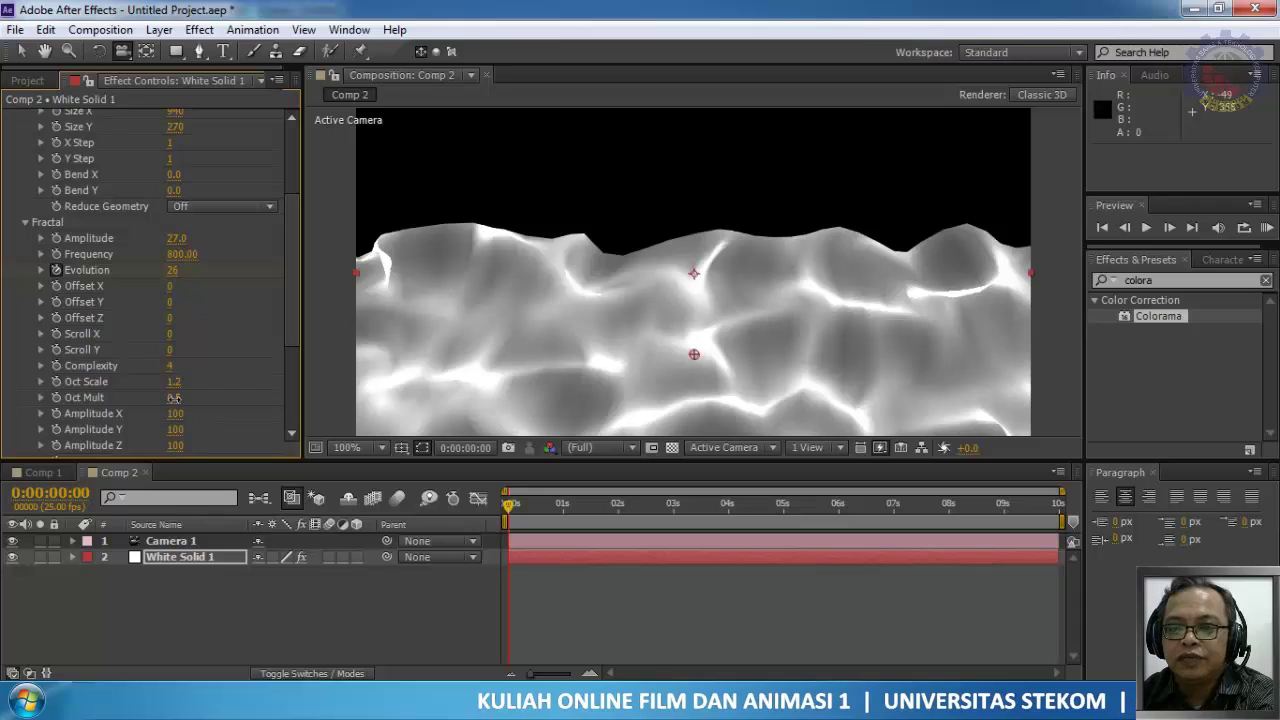
{"action": "left_click_drag", "start_coordinate": [173, 397], "coordinate": [200, 398]}
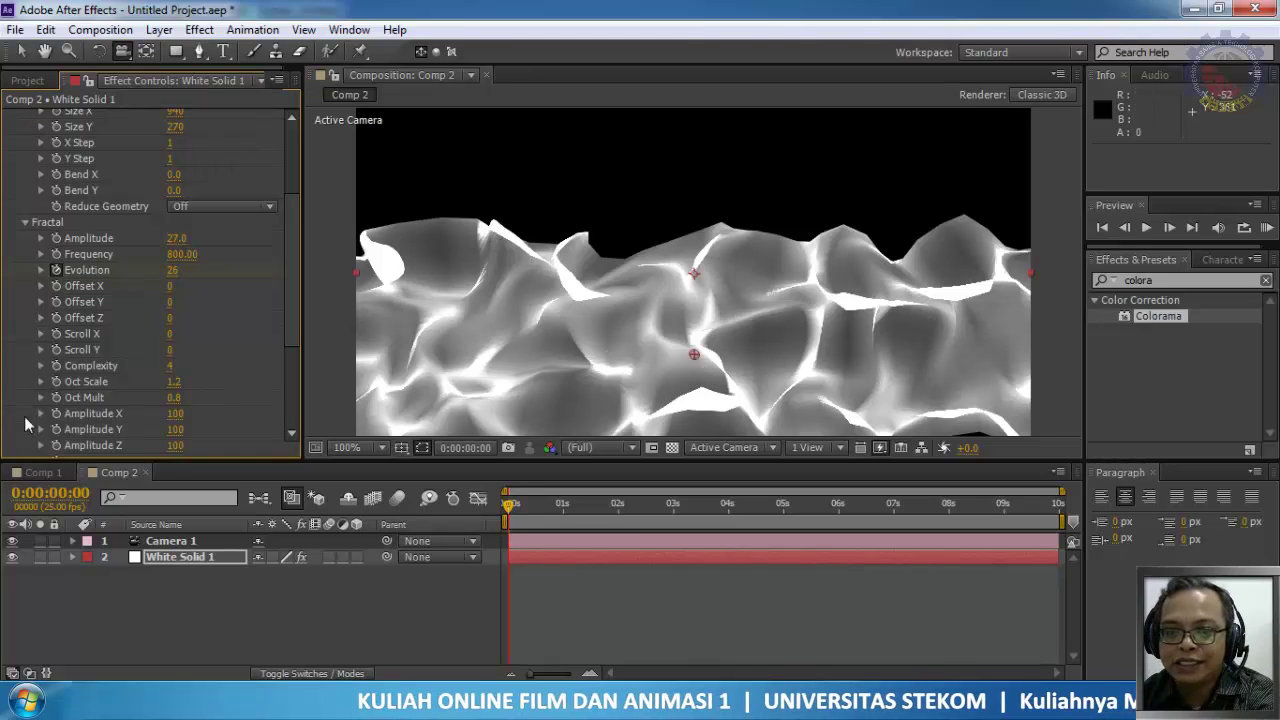
{"action": "left_click_drag", "start_coordinate": [172, 398], "coordinate": [262, 420]}
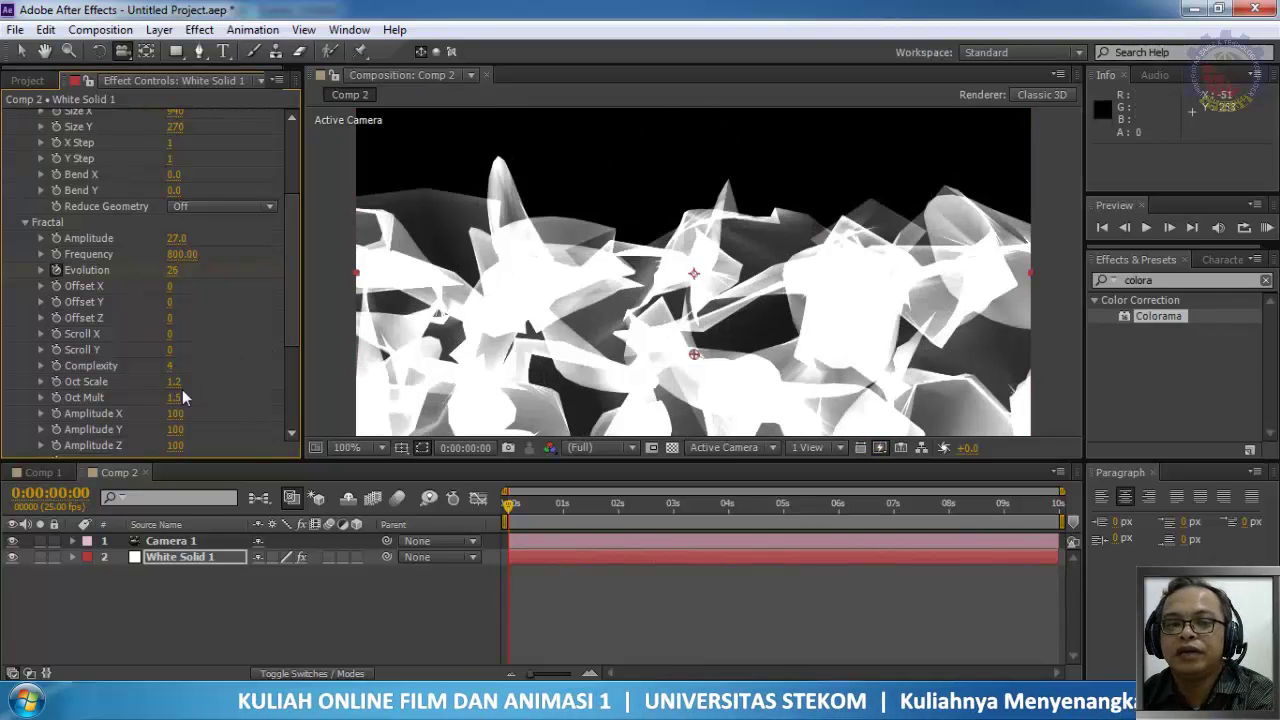
{"action": "left_click_drag", "start_coordinate": [172, 405], "coordinate": [162, 432]}
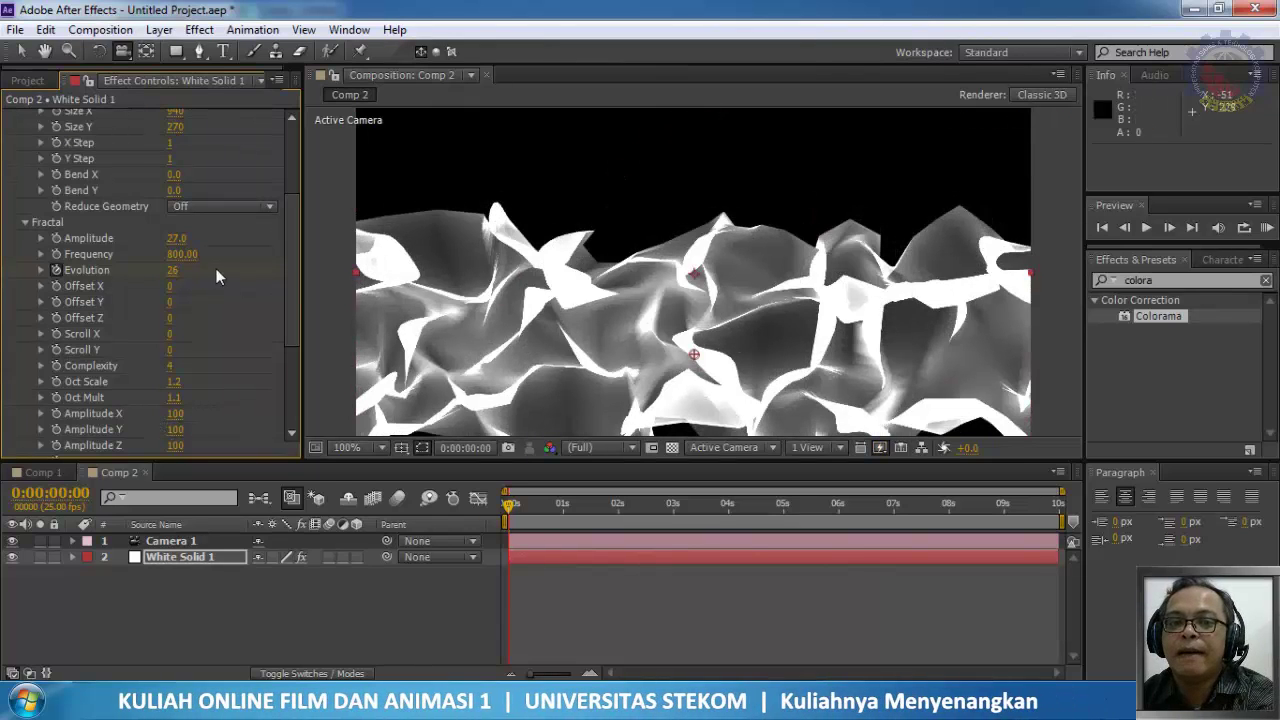
Step: Set the Fractal Amplitude to 80, with Amplitude X at 15, Amplitude Y at 23 and Amplitude Z at 136
{"action": "left_click_drag", "start_coordinate": [172, 241], "coordinate": [262, 252]}
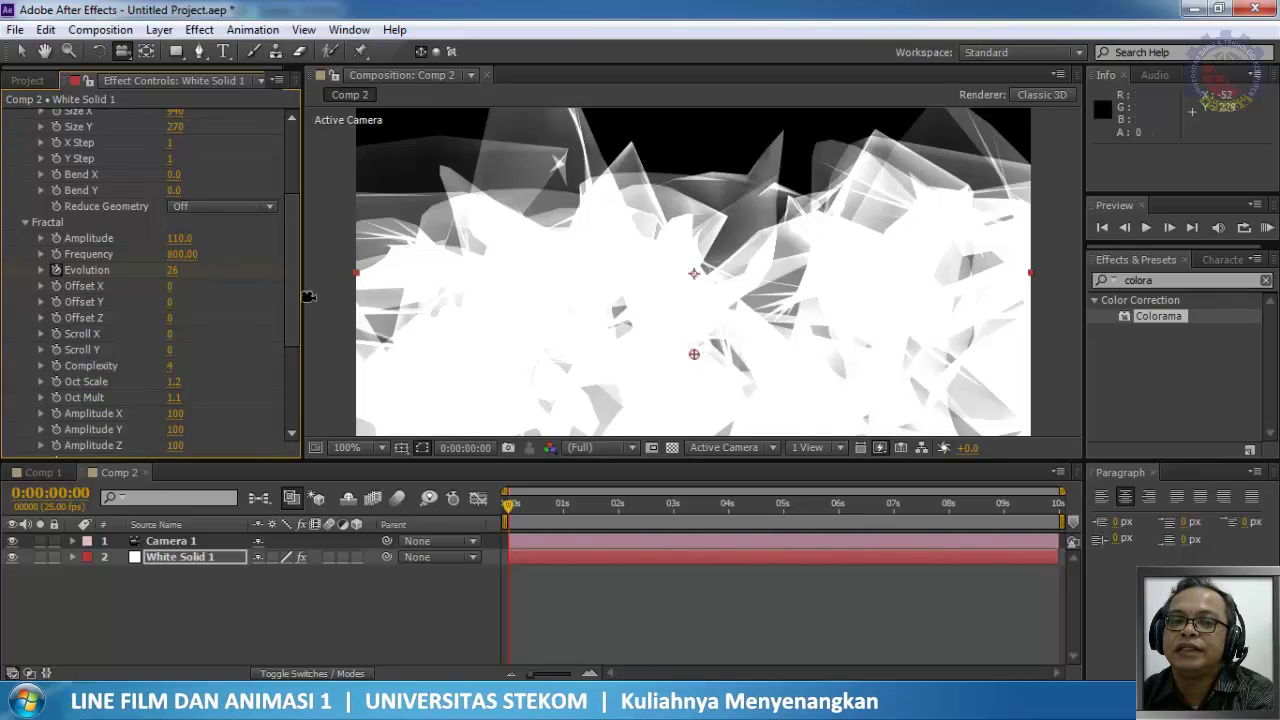
{"action": "left_click_drag", "start_coordinate": [294, 309], "coordinate": [292, 352]}
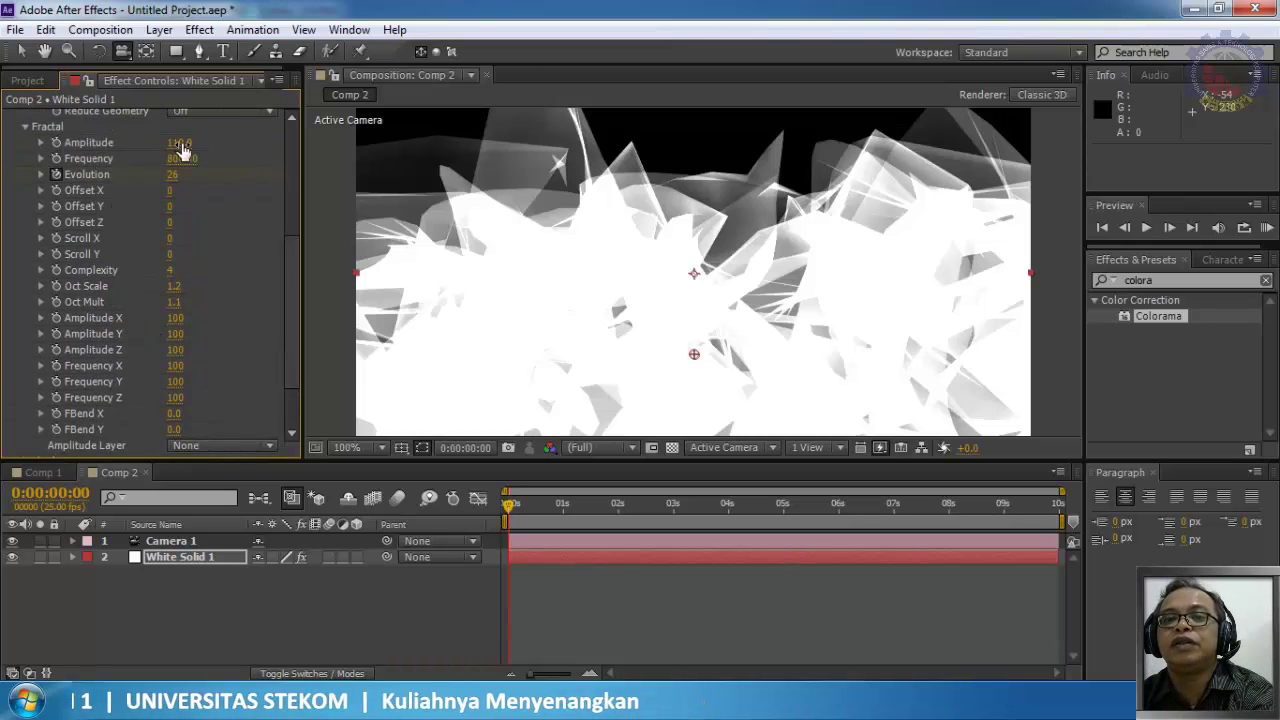
{"action": "left_click_drag", "start_coordinate": [181, 150], "coordinate": [158, 147]}
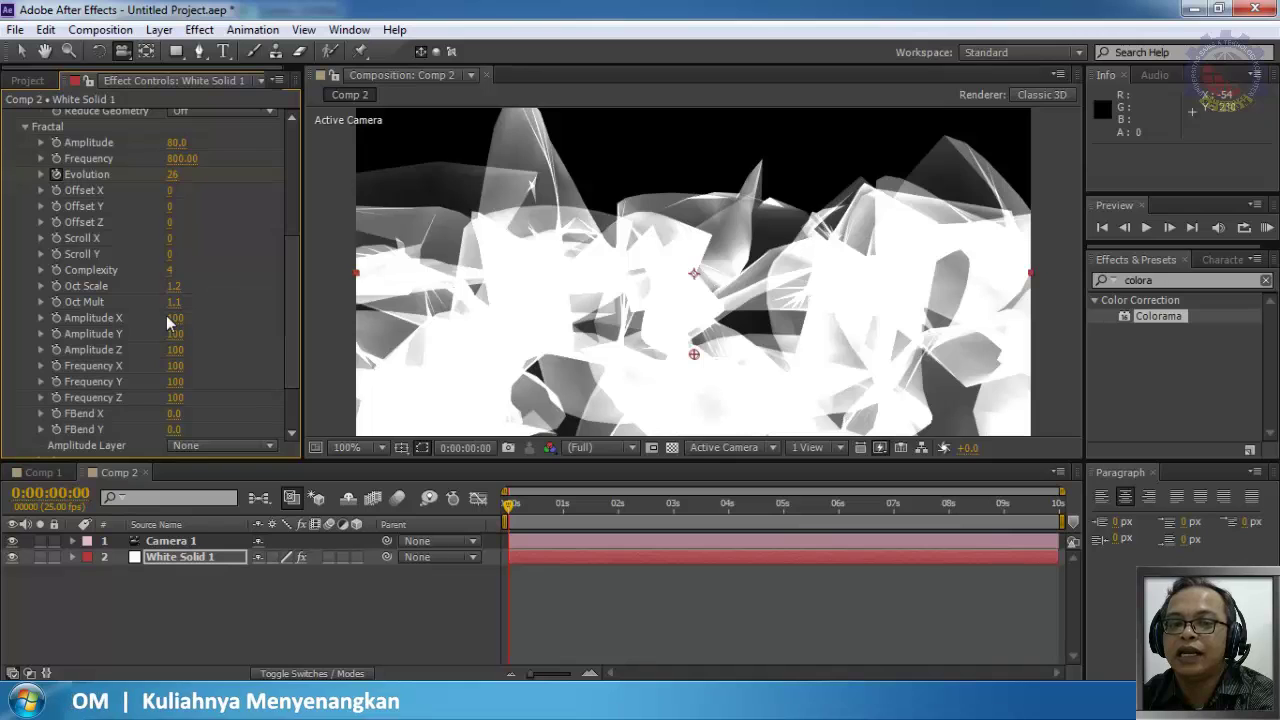
{"action": "left_click_drag", "start_coordinate": [170, 317], "coordinate": [115, 334]}
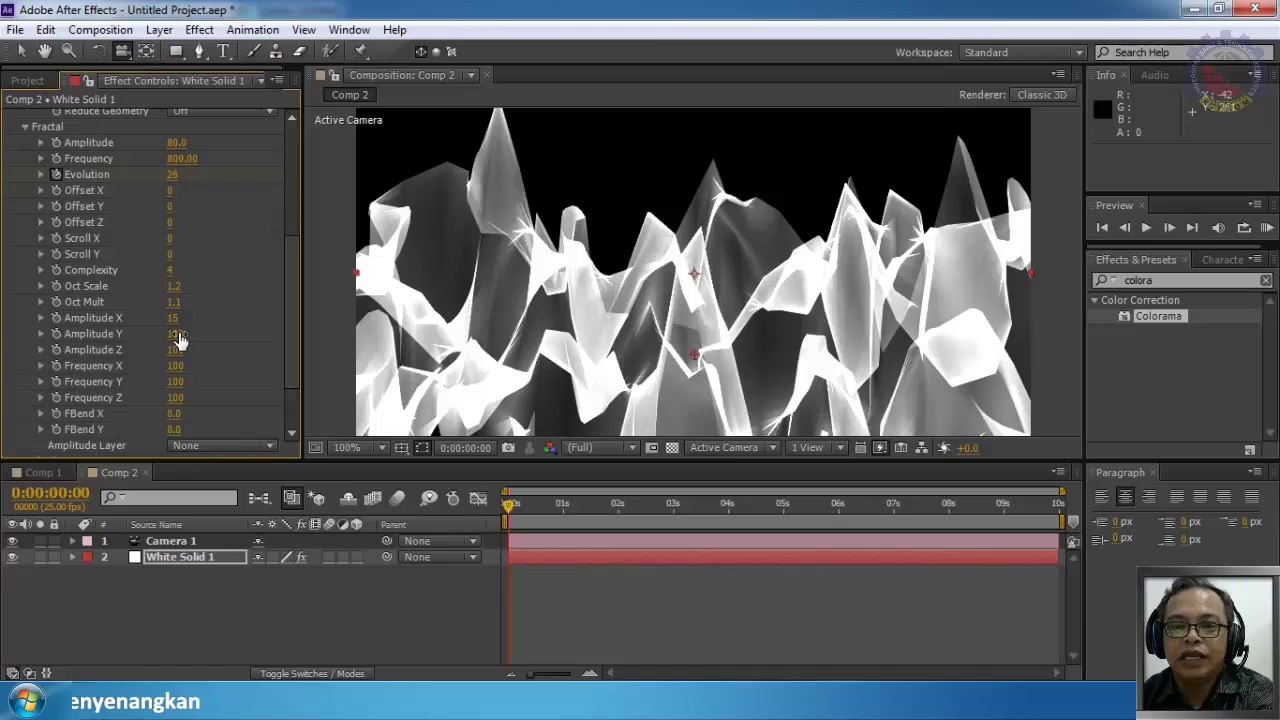
{"action": "left_click_drag", "start_coordinate": [180, 340], "coordinate": [112, 340]}
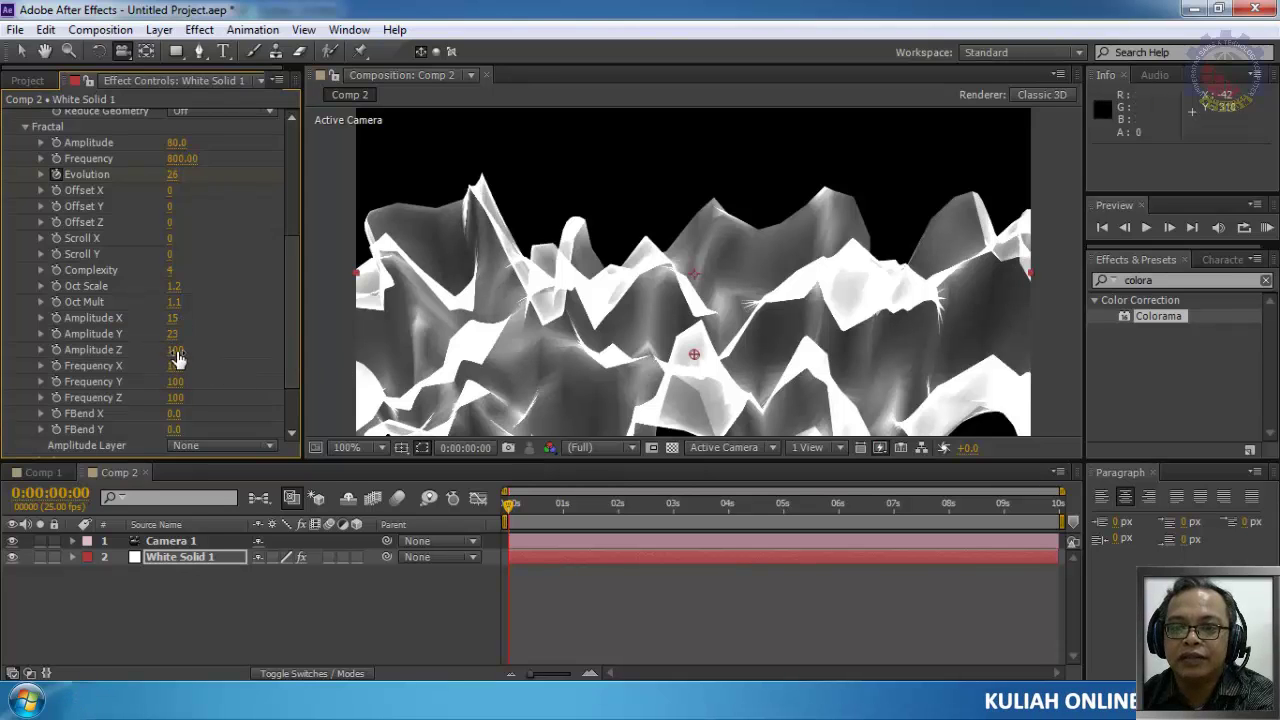
{"action": "left_click_drag", "start_coordinate": [176, 358], "coordinate": [204, 342]}
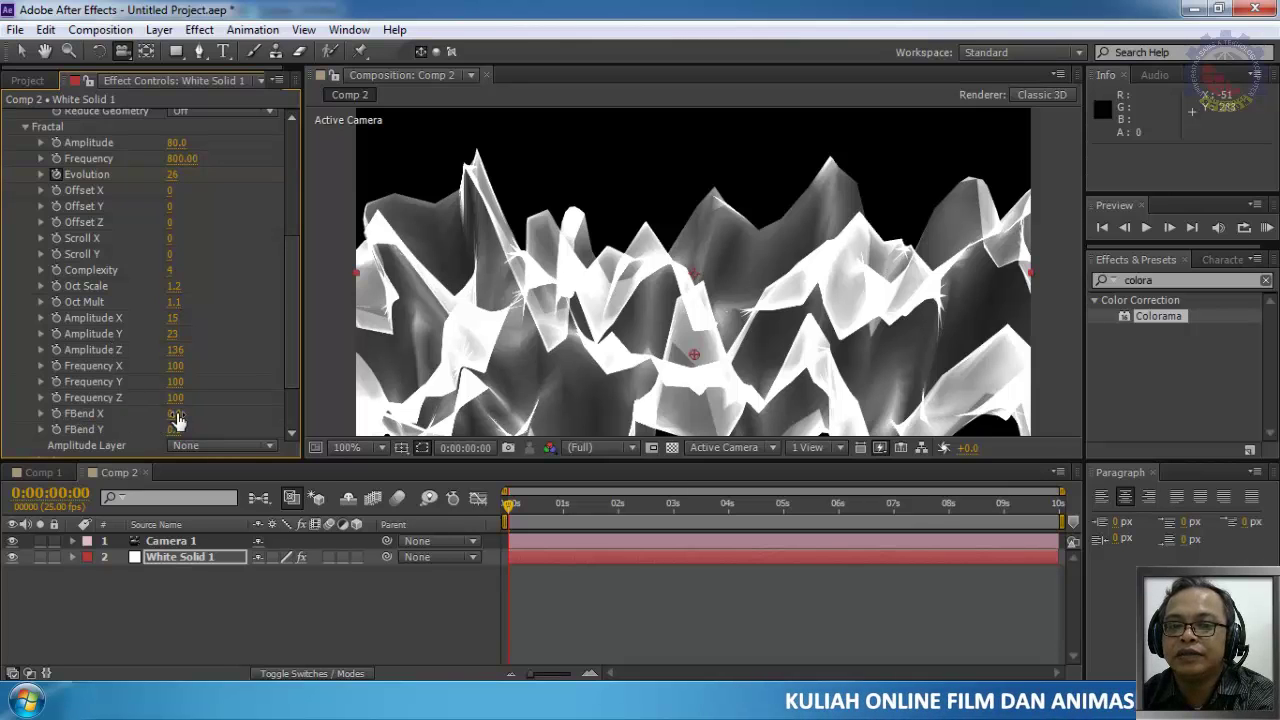
Step: Keyframe the Fractal FBend X from -0.1 at the first frame to 0.6 at 0:00:02:00
{"action": "left_click_drag", "start_coordinate": [175, 413], "coordinate": [234, 411]}
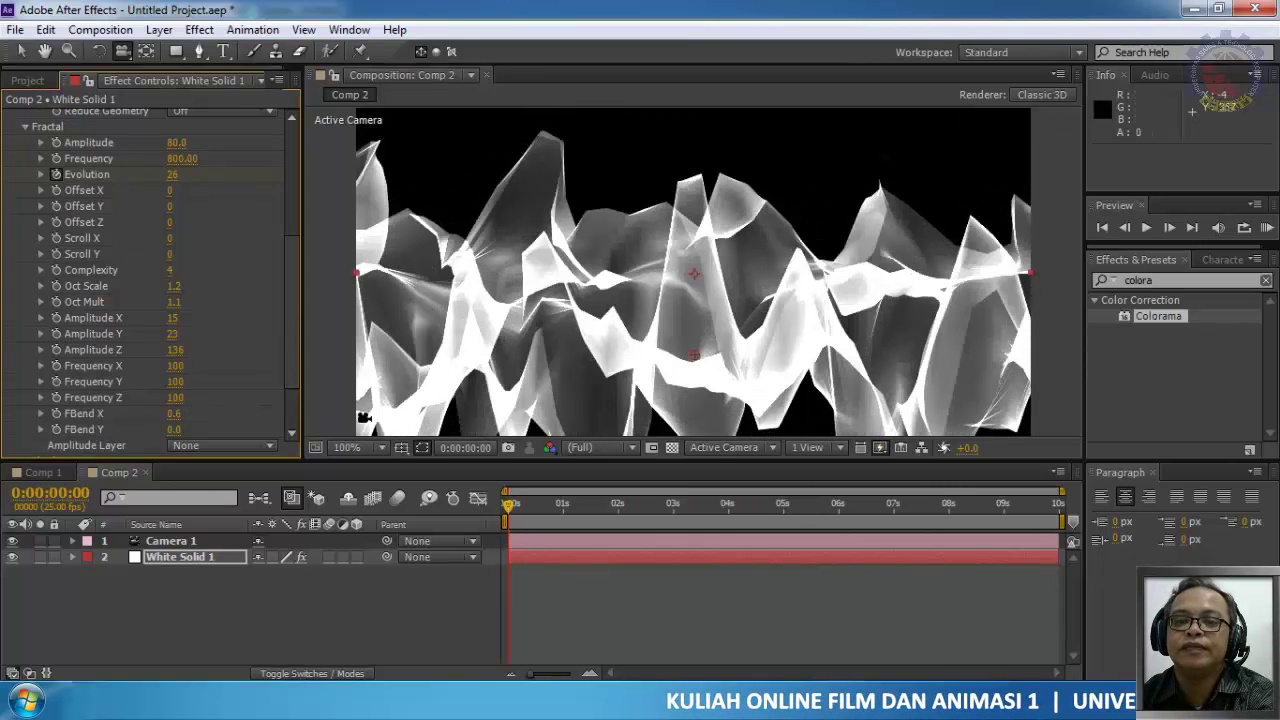
{"action": "left_click_drag", "start_coordinate": [177, 418], "coordinate": [135, 433]}
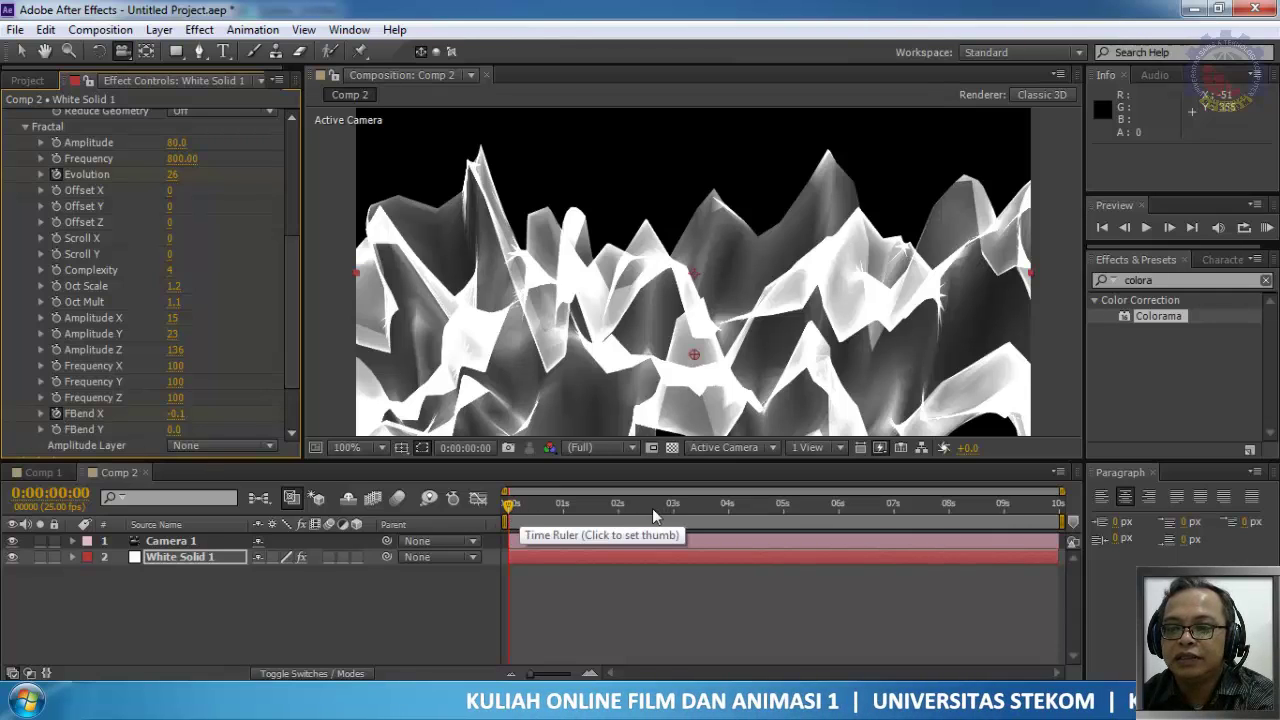
{"action": "left_click", "coordinate": [618, 506]}
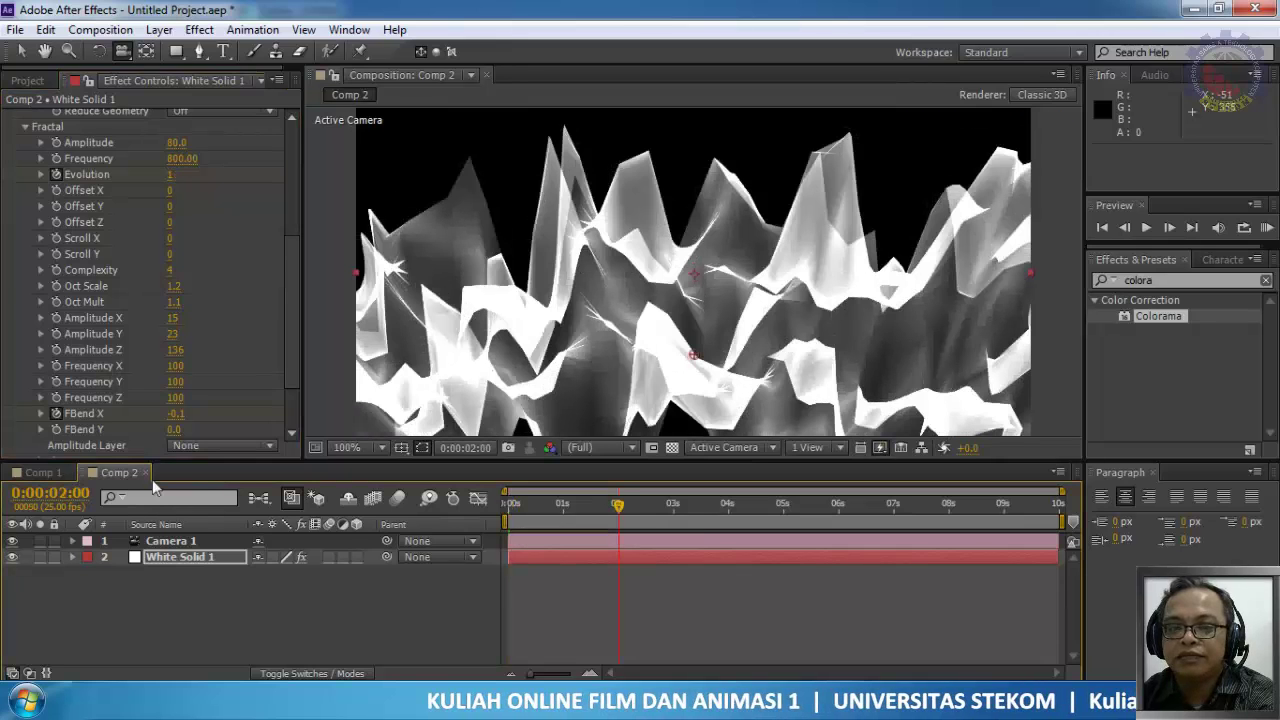
{"action": "left_click_drag", "start_coordinate": [178, 413], "coordinate": [274, 443]}
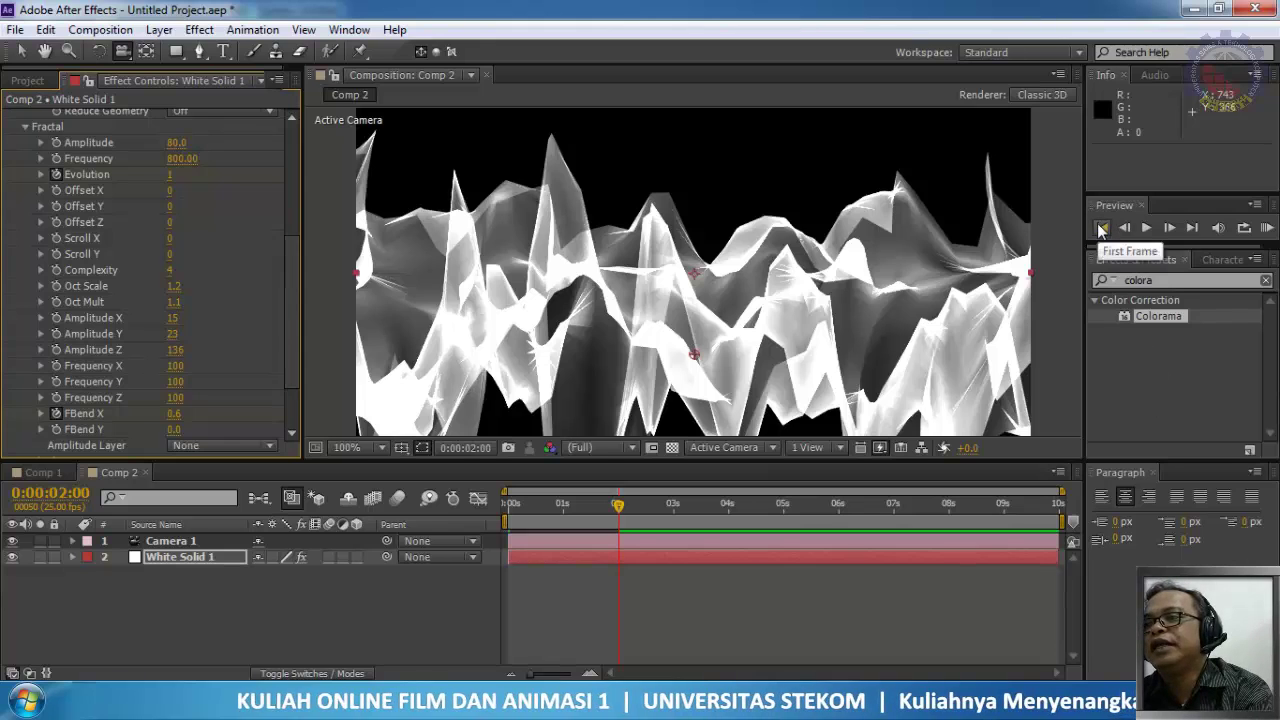
Step: Return to the first frame and play a RAM preview of the animated mesh in Comp 2
{"action": "left_click", "coordinate": [1104, 228]}
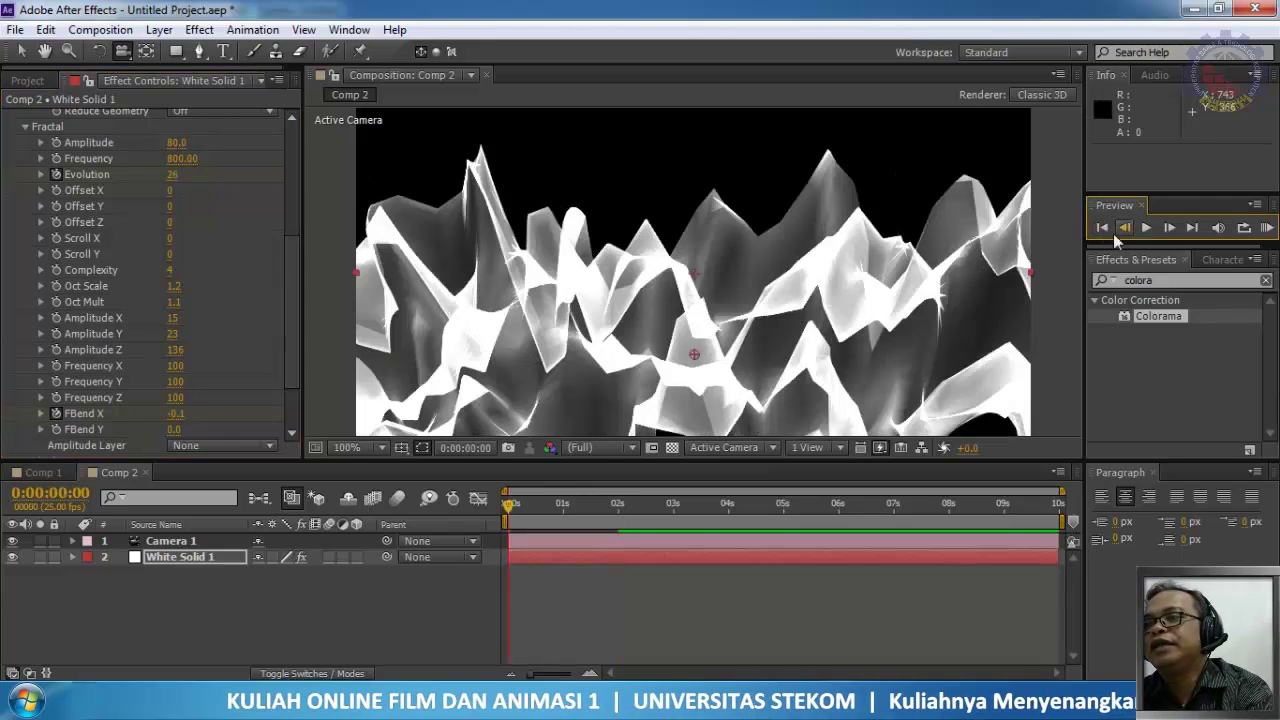
{"action": "left_click", "coordinate": [1146, 228]}
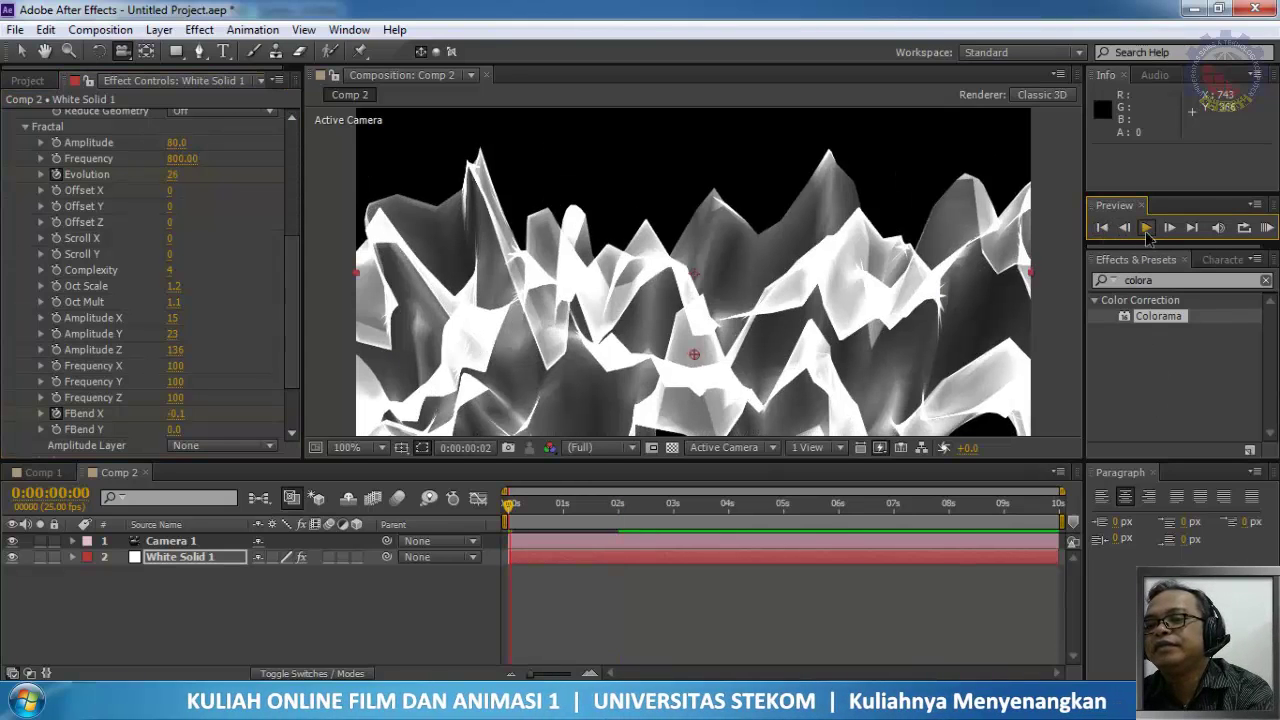
{"action": "left_click", "coordinate": [1146, 228]}
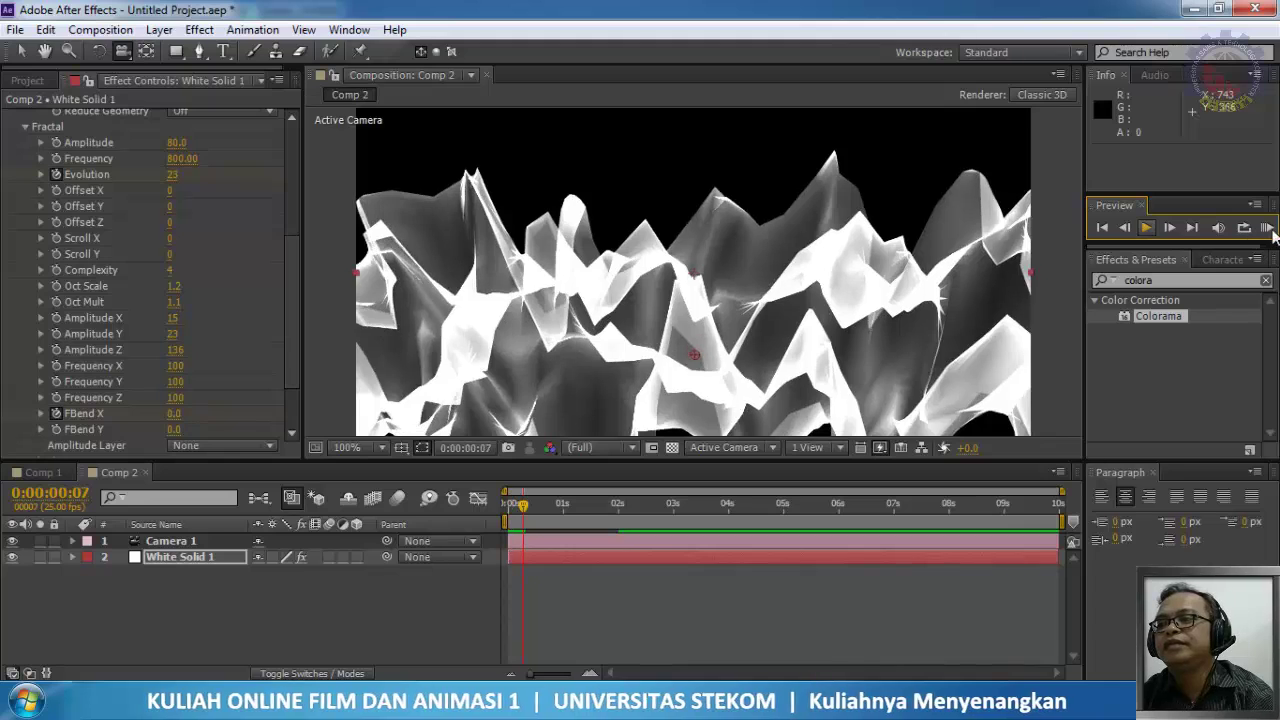
{"action": "left_click", "coordinate": [1266, 228]}
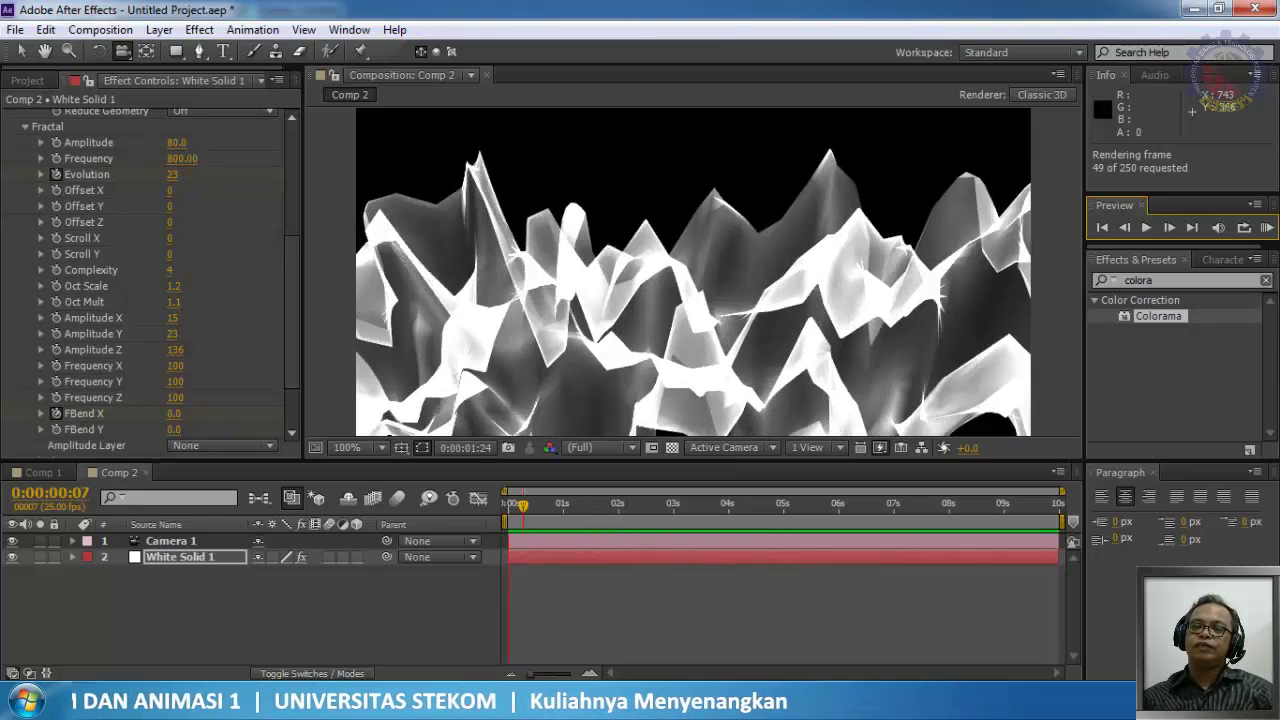
{"action": "key", "text": "space"}
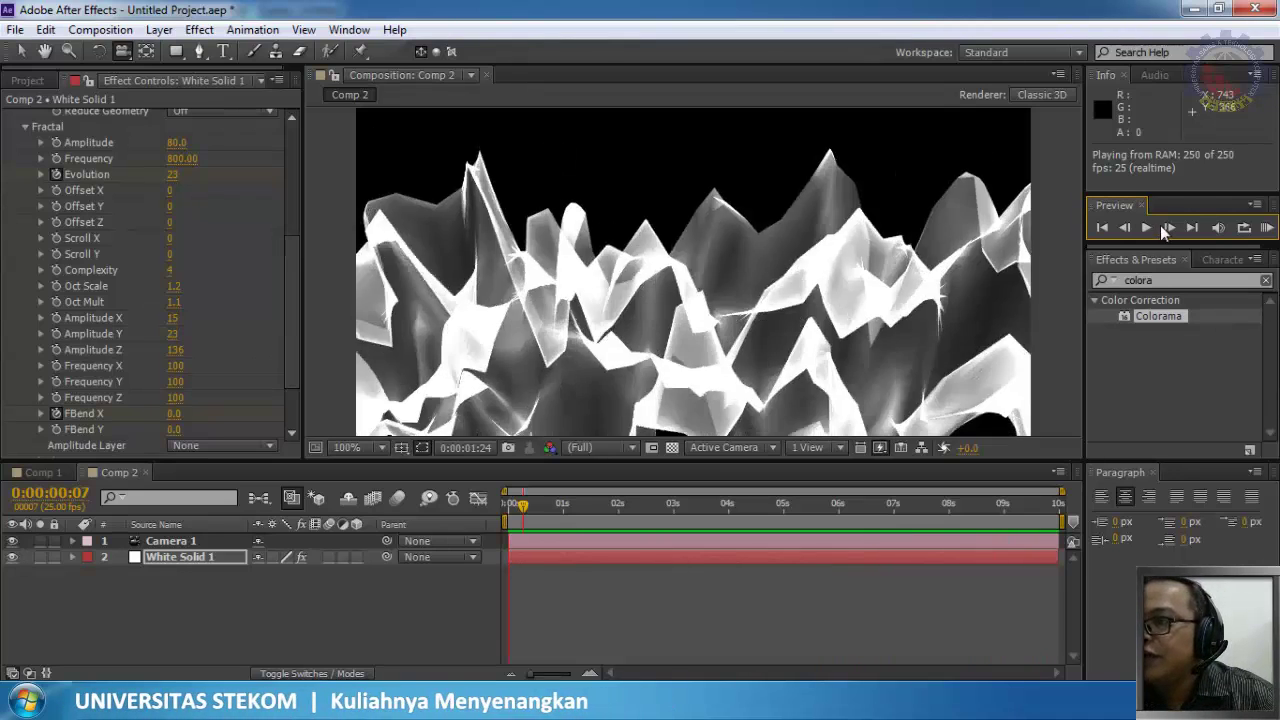
{"action": "left_click", "coordinate": [1265, 230]}
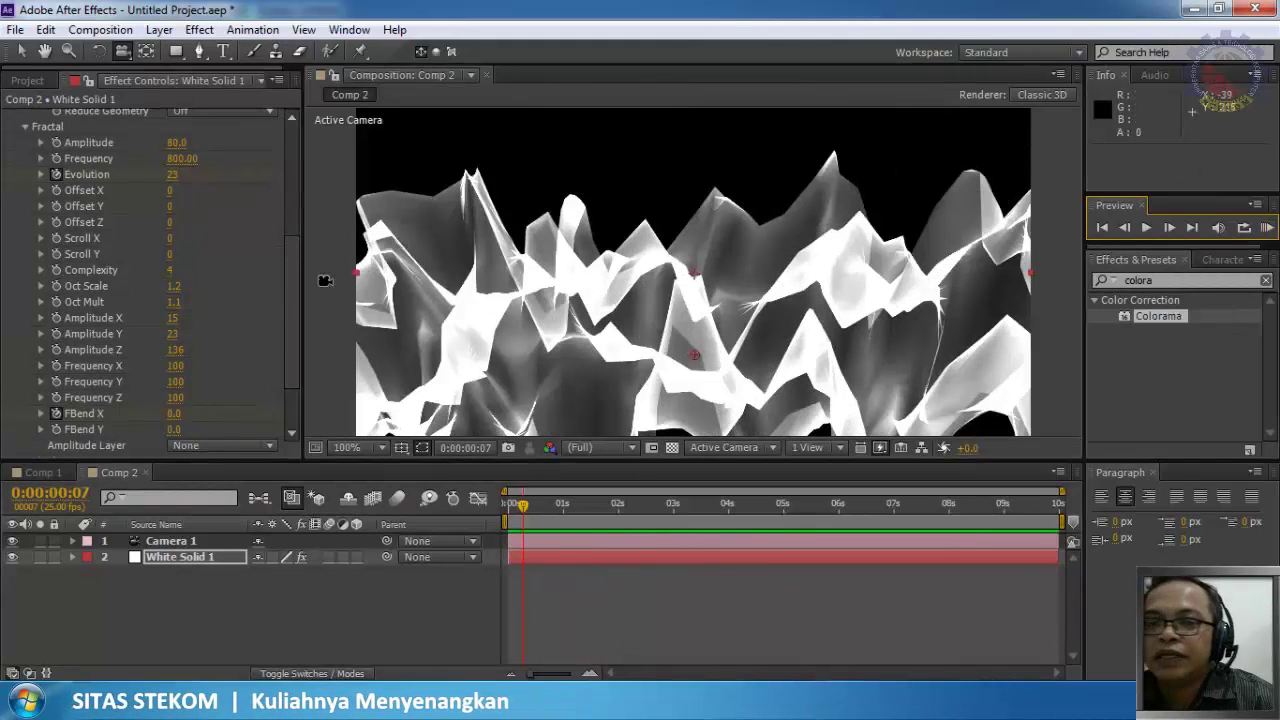
Step: Set Normal Affect to 20 in Mir's Shader settings, keeping Density Affect at 100
{"action": "left_click_drag", "start_coordinate": [287, 324], "coordinate": [286, 368]}
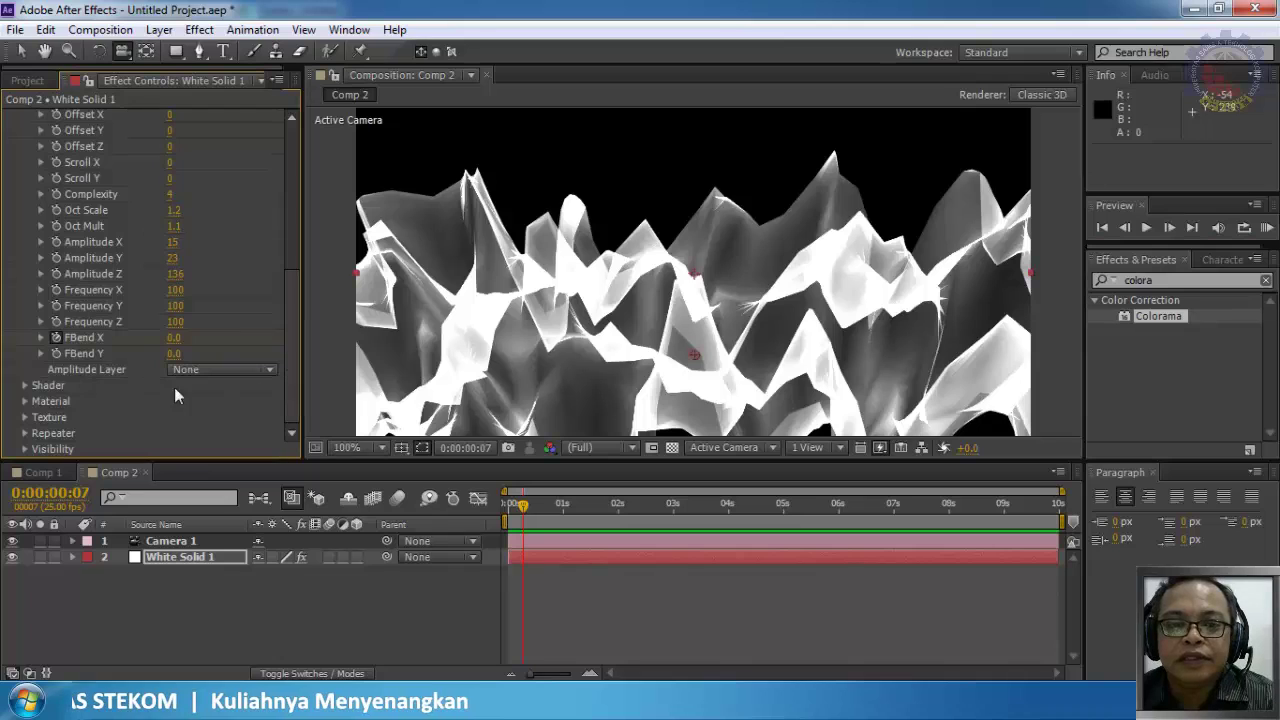
{"action": "left_click", "coordinate": [24, 385]}
{"action": "scroll", "coordinate": [26, 384], "scroll_direction": "down", "scroll_amount": 5}
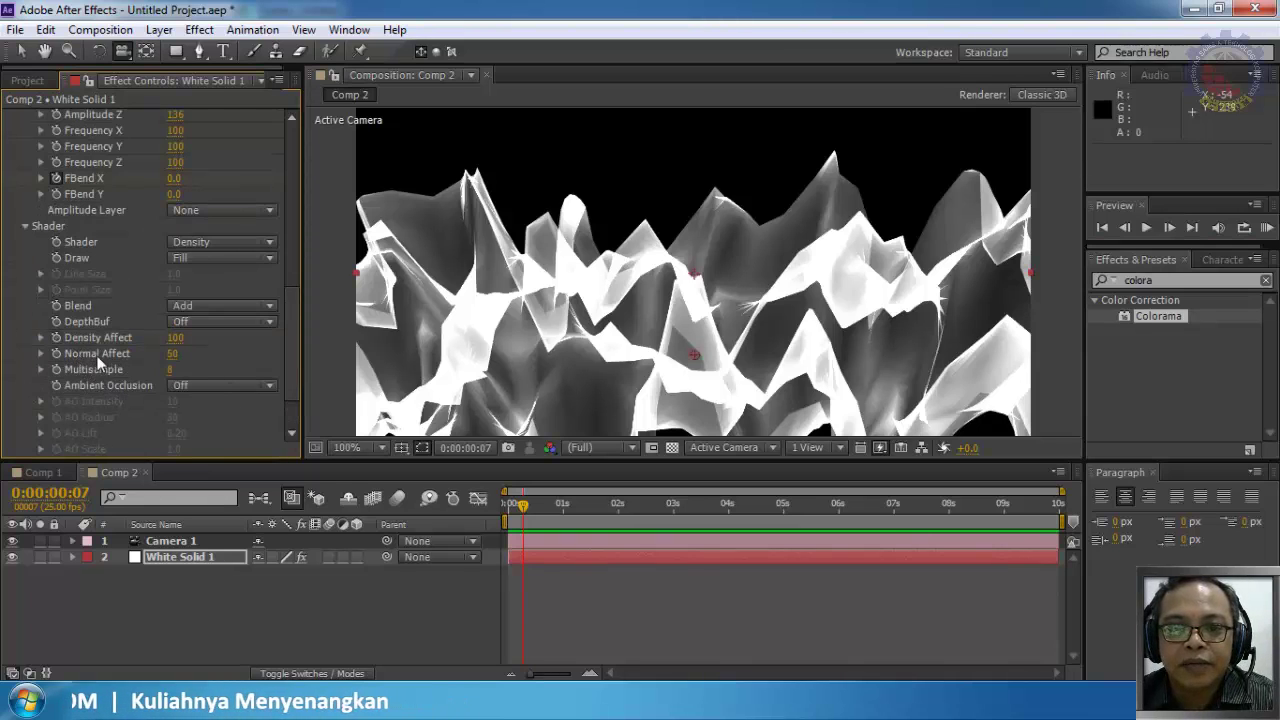
{"action": "left_click", "coordinate": [172, 358]}
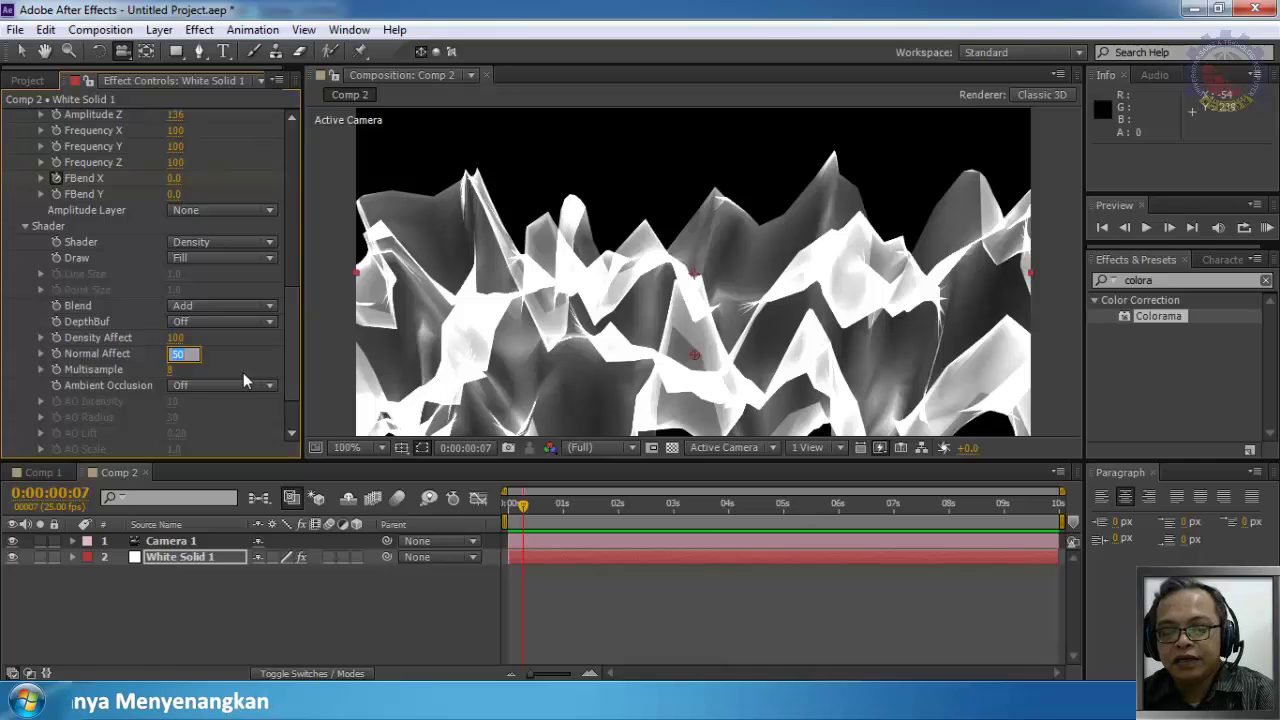
{"action": "type", "text": "20"}
{"action": "key", "text": "Return"}
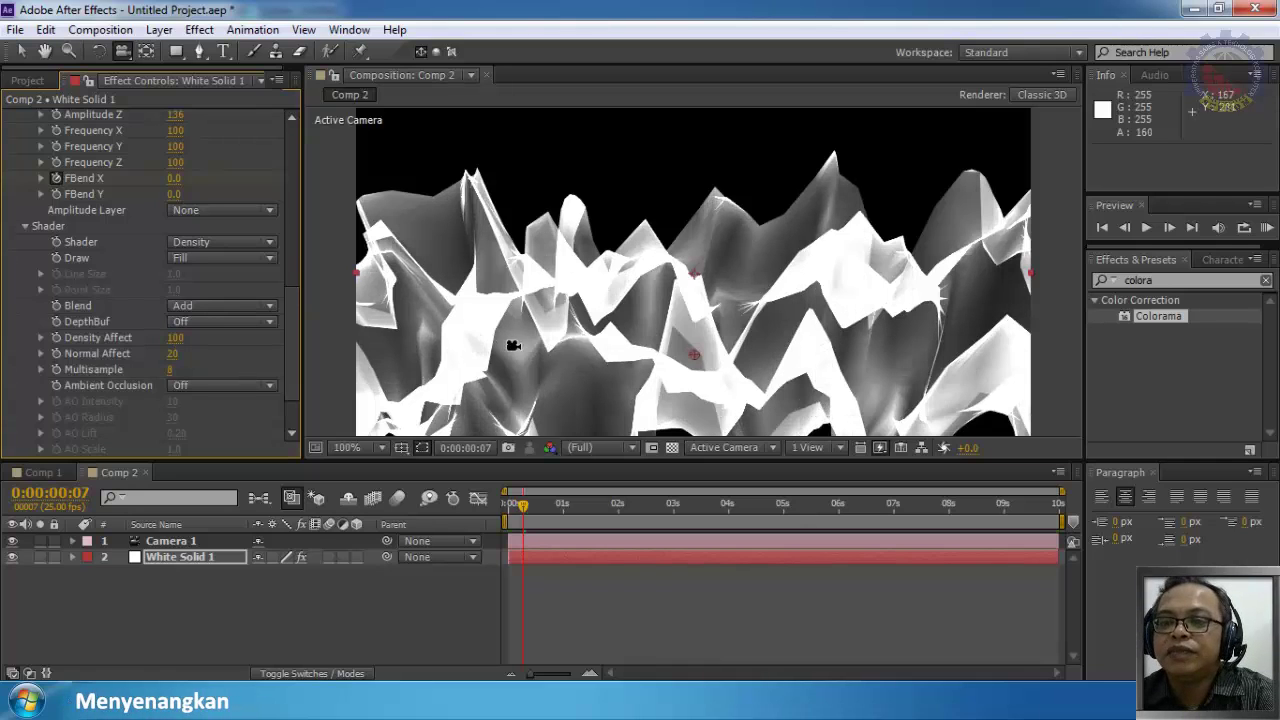
{"action": "mouse_move", "coordinate": [173, 345]}
{"action": "left_mouse_down"}
{"action": "mouse_move", "coordinate": [205, 341]}
{"action": "mouse_move", "coordinate": [193, 341]}
{"action": "left_mouse_up"}
{"action": "left_click_drag", "start_coordinate": [294, 314], "coordinate": [294, 363]}
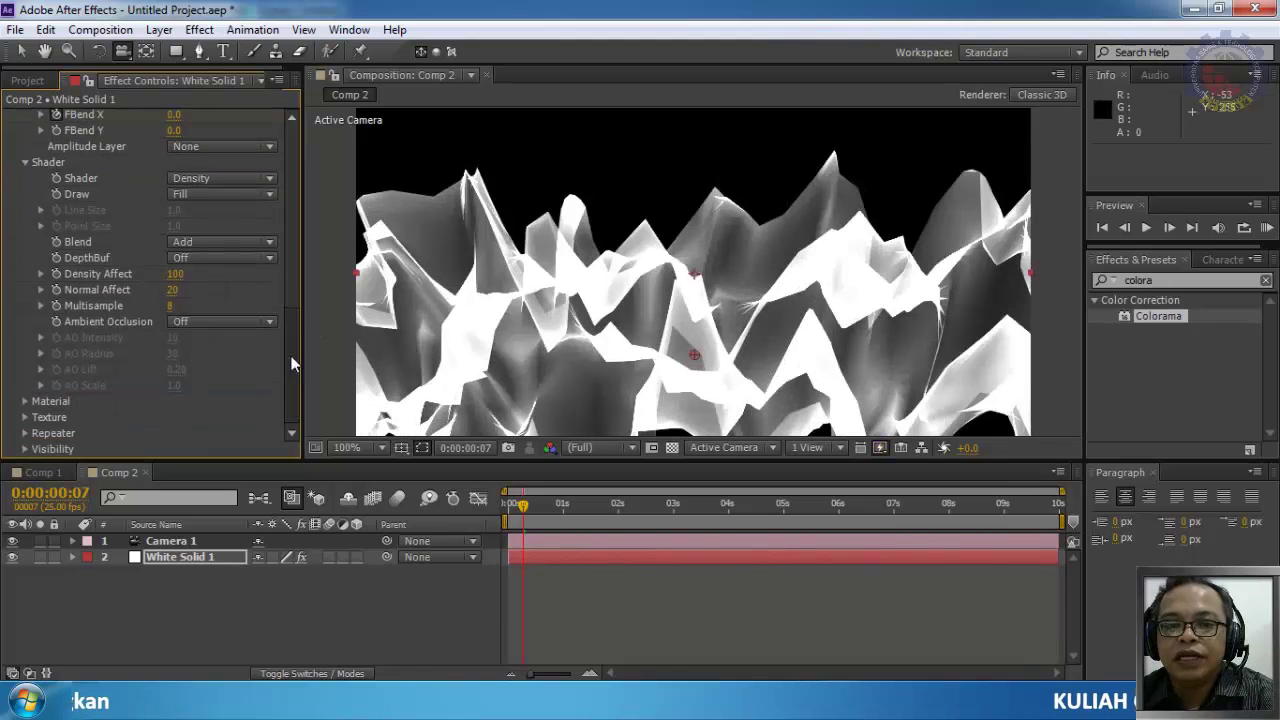
Step: Set Mir's Material Opacity to 28 and change the mesh color to a bright red
{"action": "left_click", "coordinate": [25, 401]}
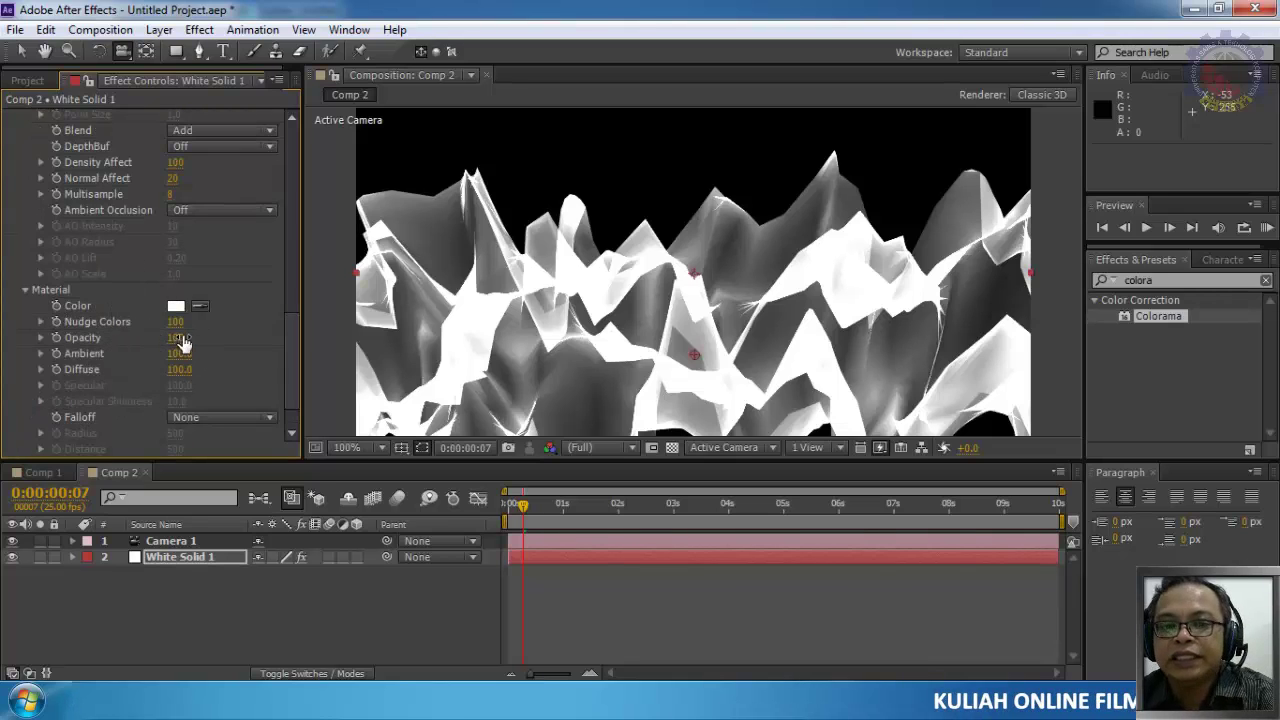
{"action": "left_click_drag", "start_coordinate": [182, 343], "coordinate": [128, 350]}
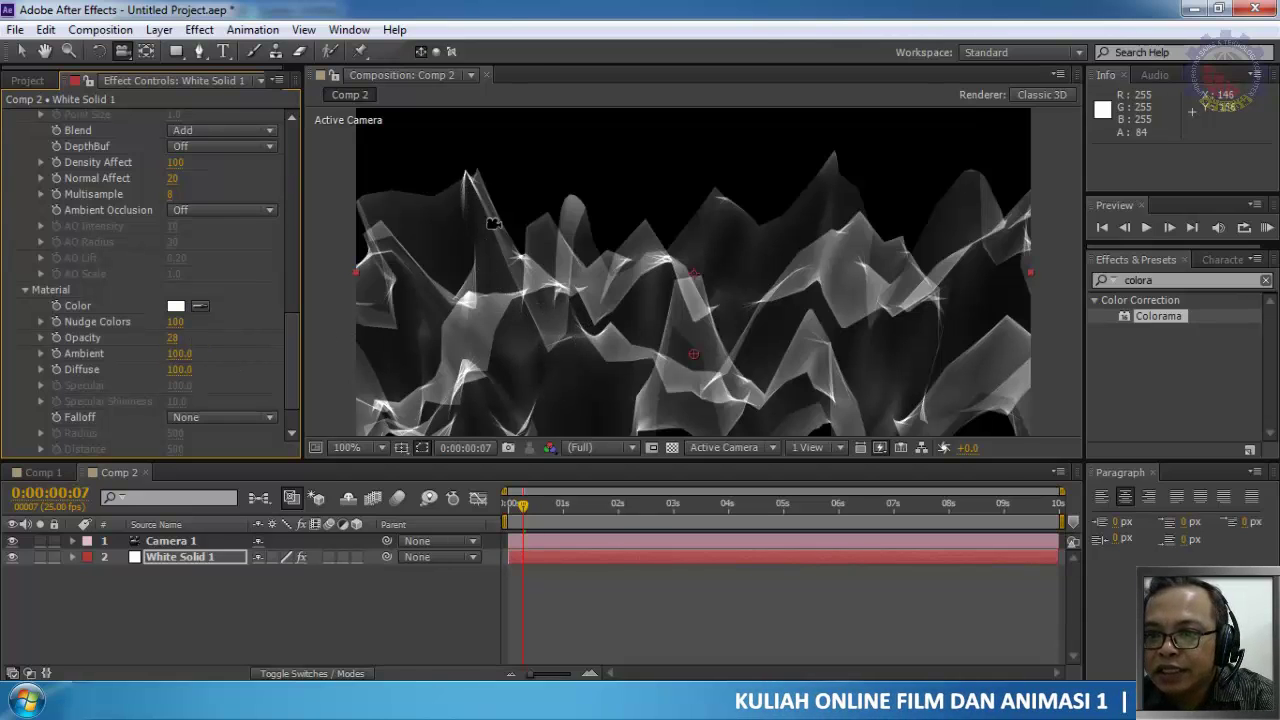
{"action": "left_click", "coordinate": [180, 308]}
{"action": "left_click_drag", "start_coordinate": [647, 321], "coordinate": [669, 216]}
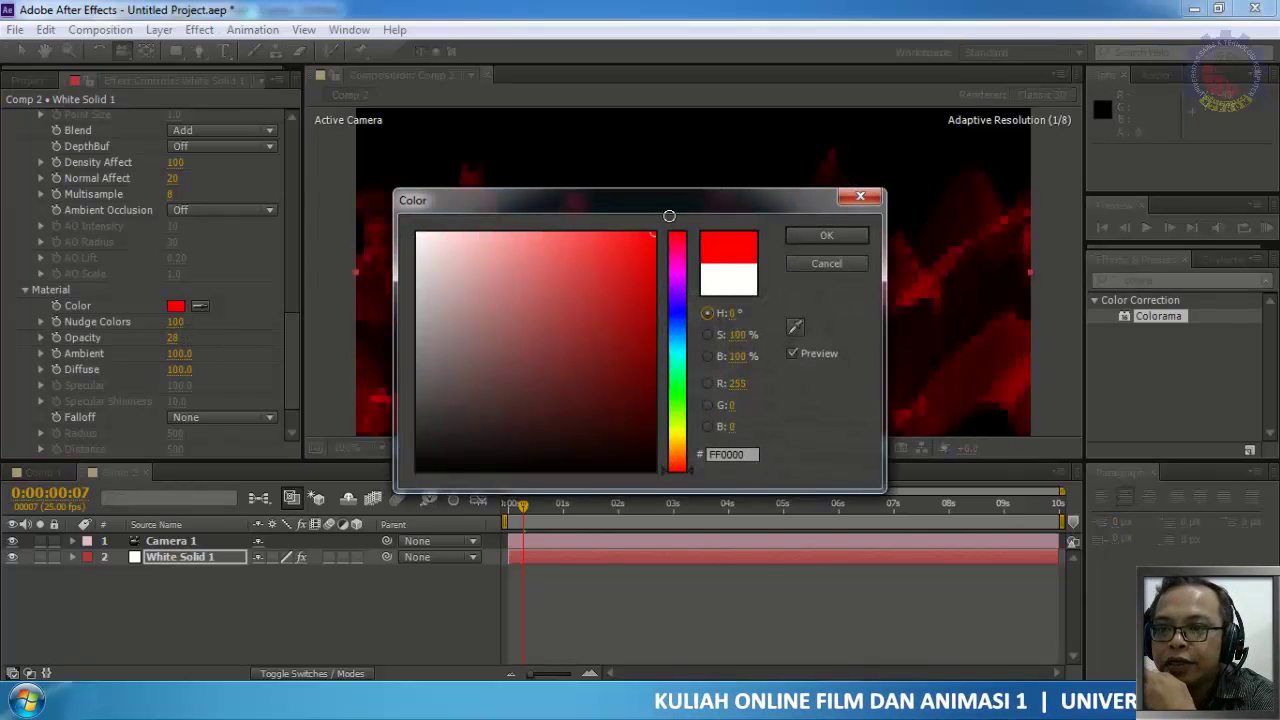
{"action": "left_click_drag", "start_coordinate": [608, 264], "coordinate": [615, 232]}
{"action": "left_click", "coordinate": [834, 236]}
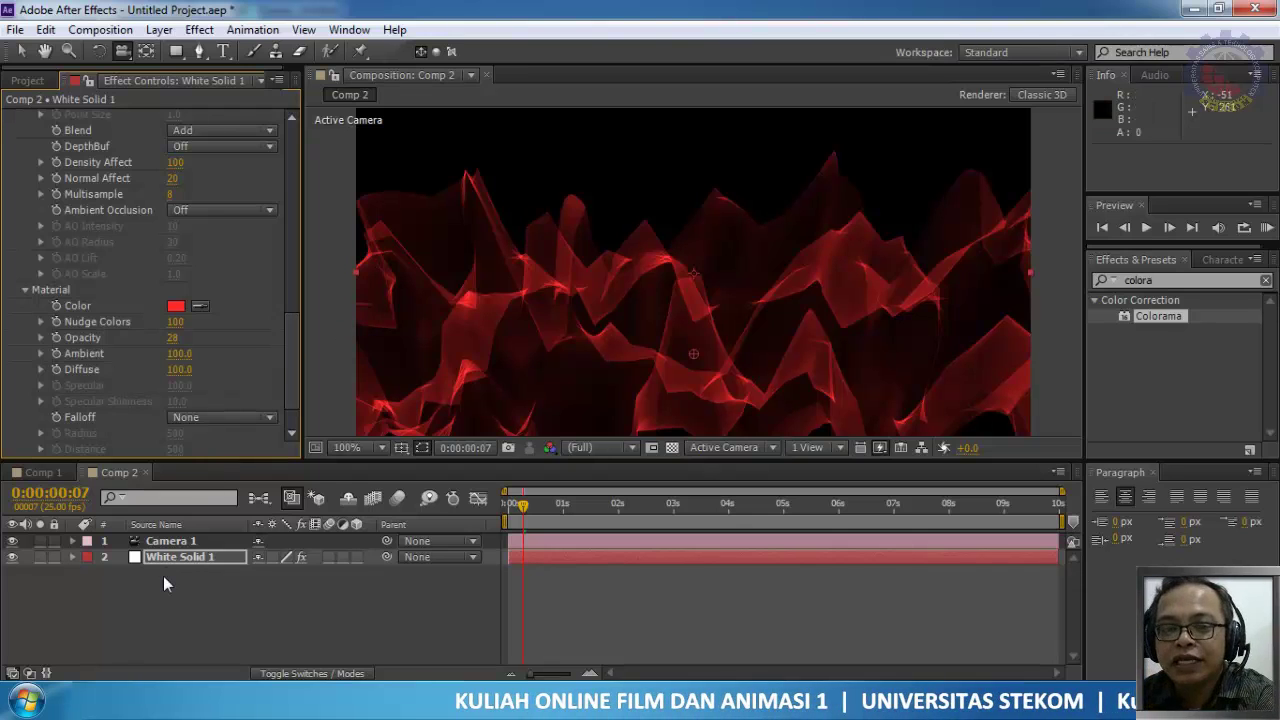
Step: Add Comp 1 to Comp 2 as the topmost layer and turn off its visibility
{"action": "left_click", "coordinate": [24, 82]}
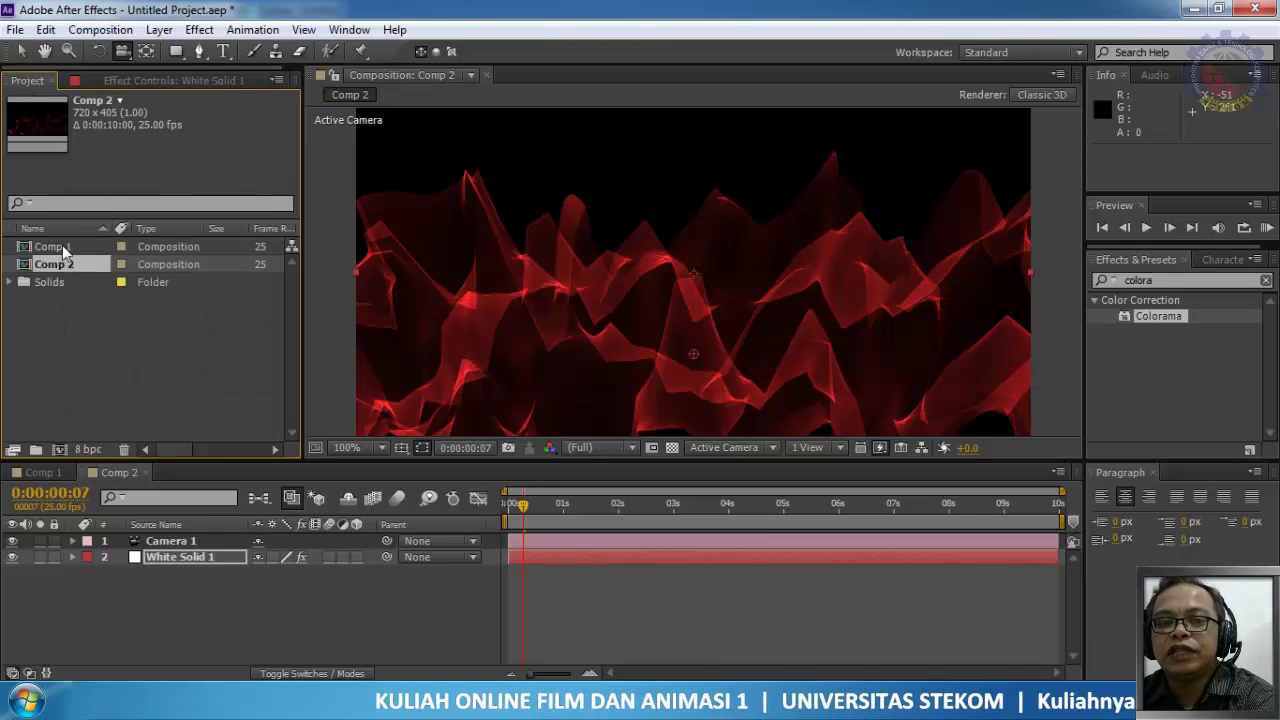
{"action": "left_click", "coordinate": [62, 248]}
{"action": "left_click_drag", "start_coordinate": [62, 250], "coordinate": [97, 541]}
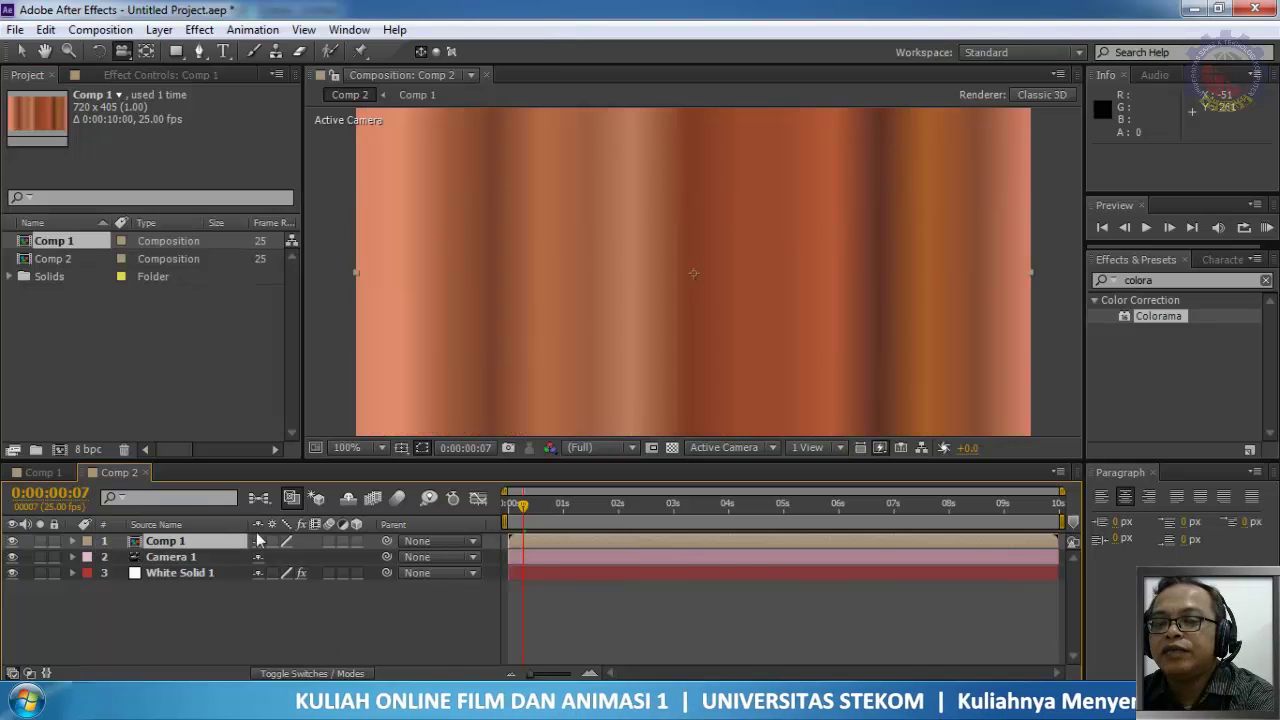
{"action": "left_click", "coordinate": [12, 541]}
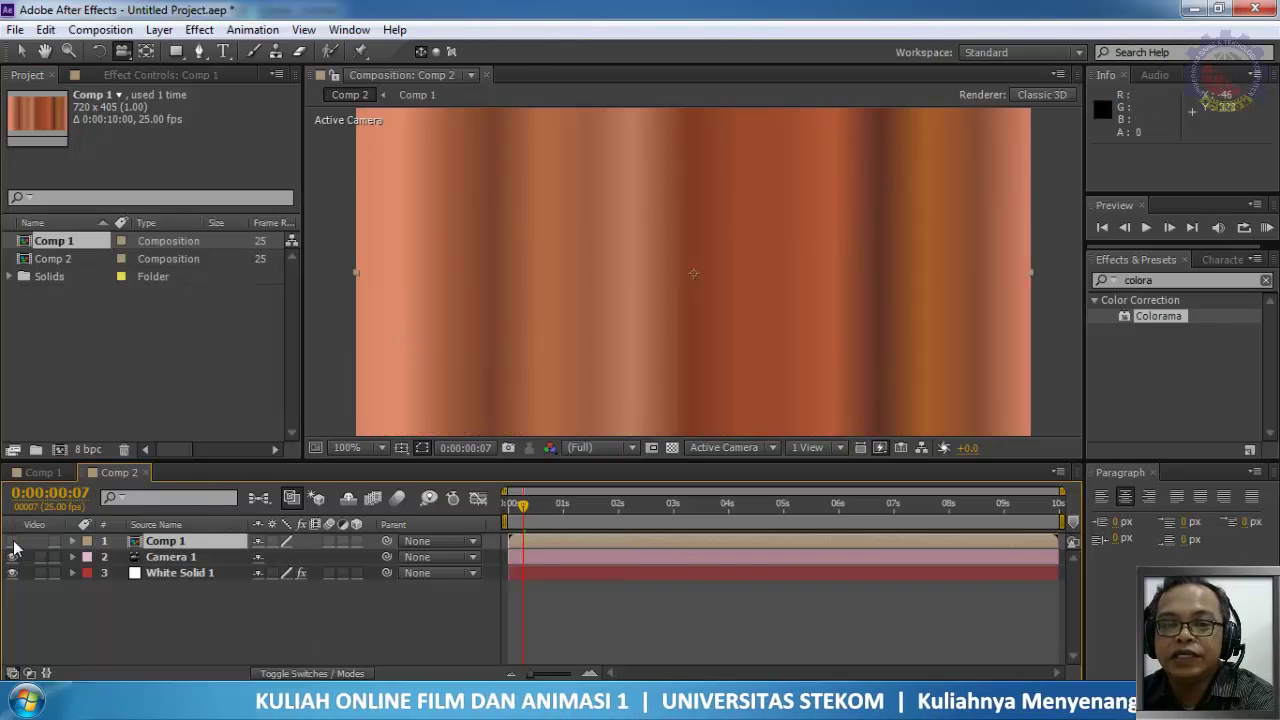
Step: Rename the White Solid 1 layer in Comp 2 as MIR
{"action": "left_click", "coordinate": [157, 571]}
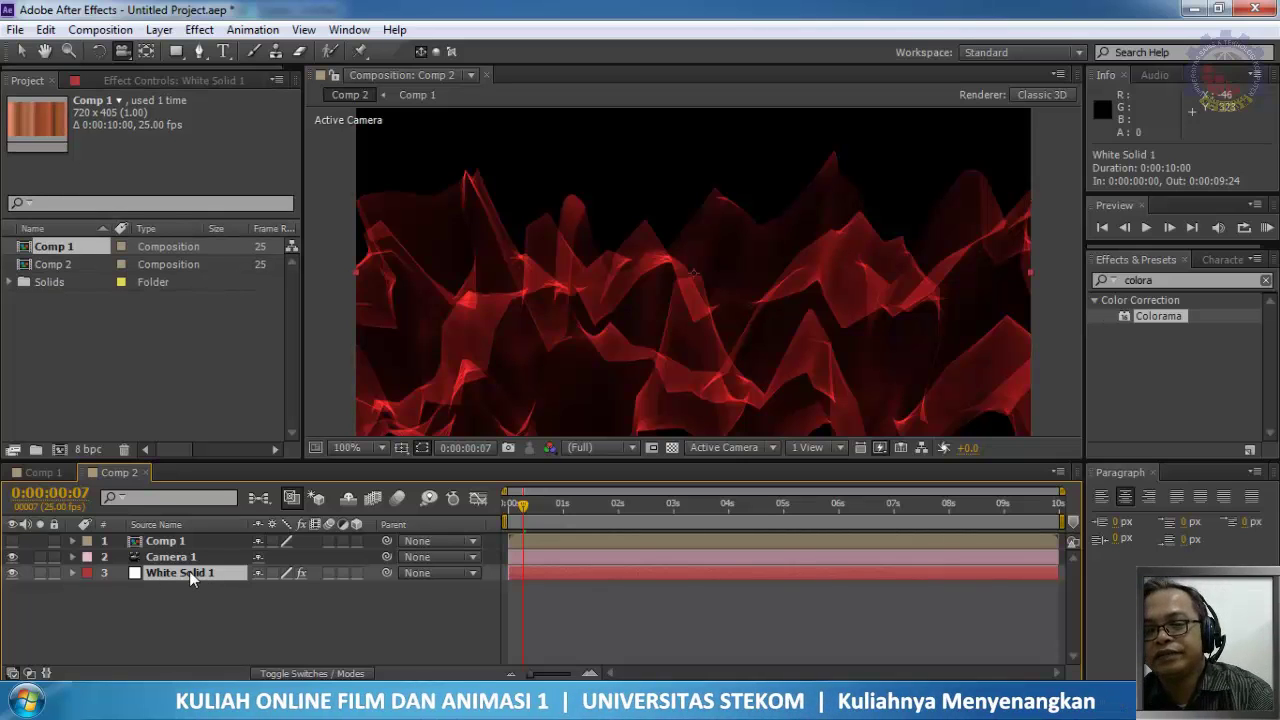
{"action": "key", "text": "Return"}
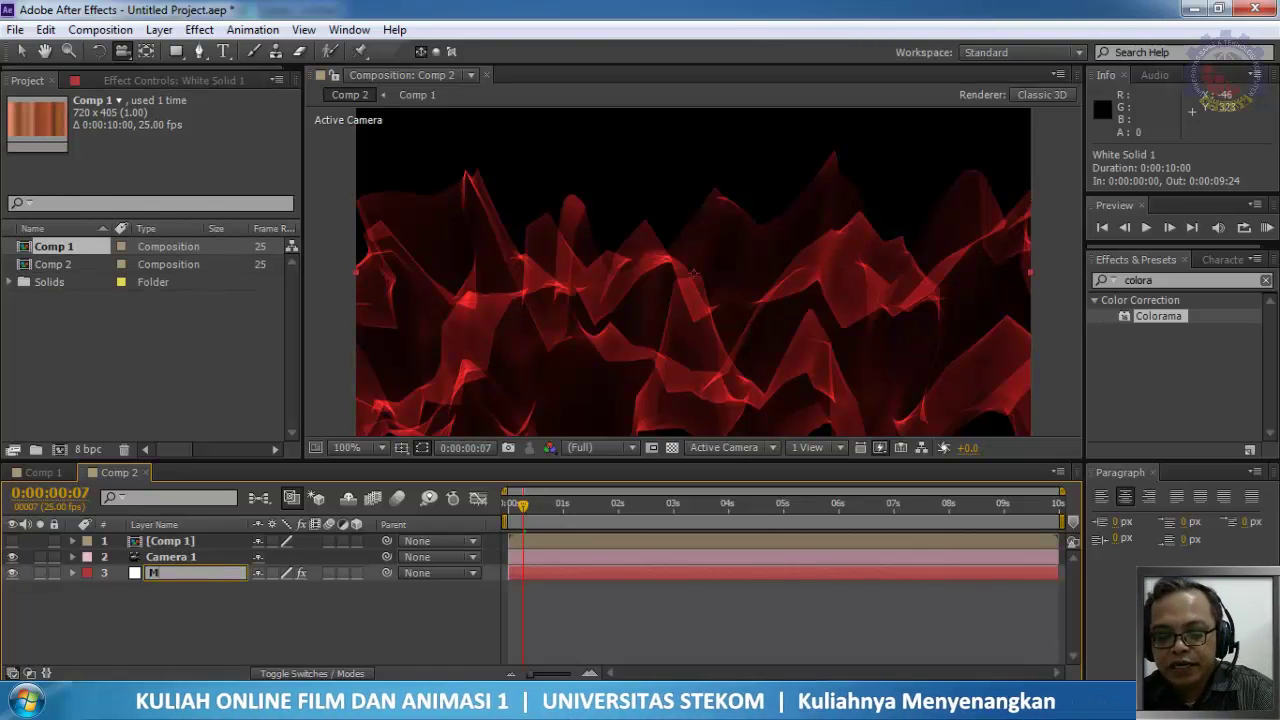
{"action": "type", "text": "MIR"}
{"action": "key", "text": "Return"}
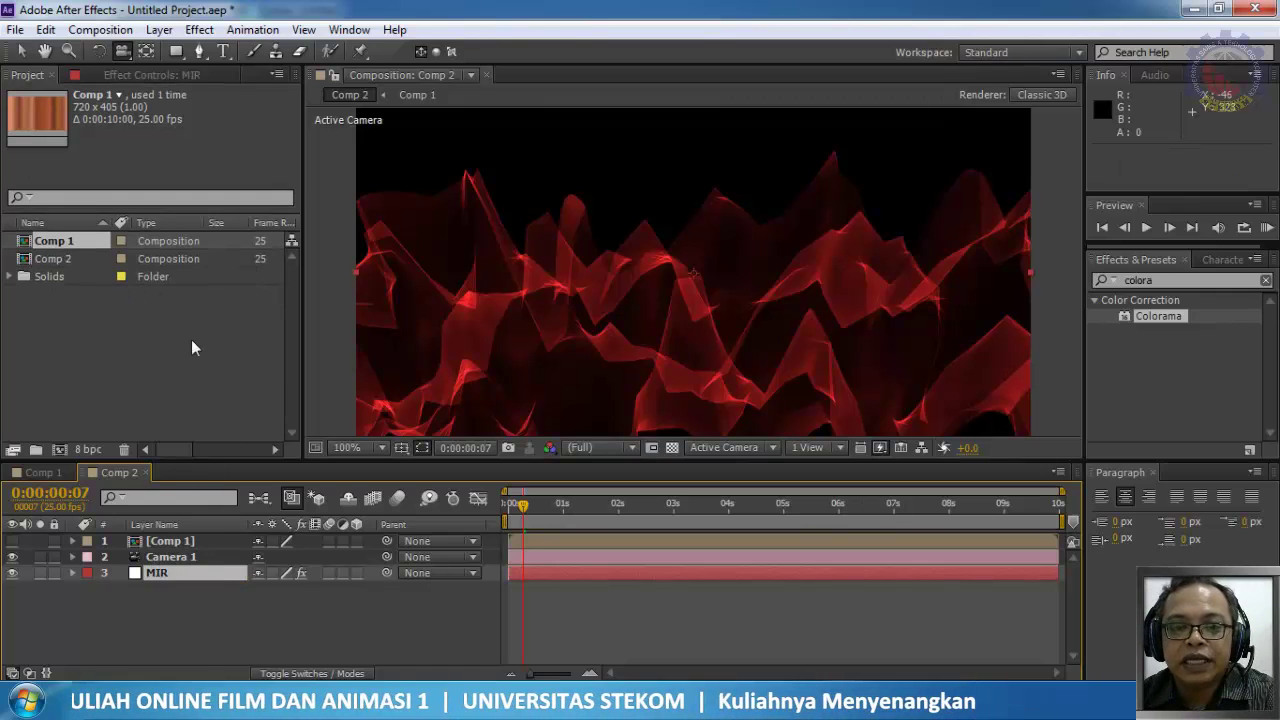
Step: Set the Texture Layer of the MIR layer's Mir effect to Comp 1
{"action": "left_click", "coordinate": [133, 75]}
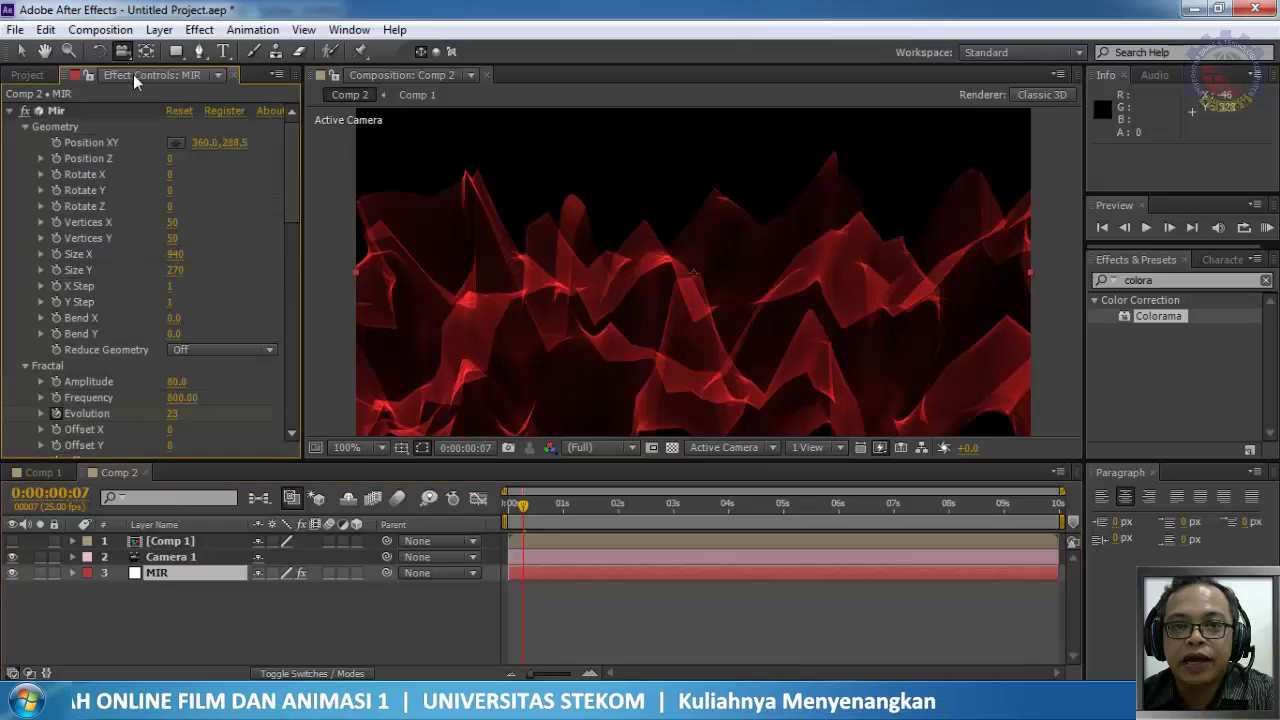
{"action": "left_click_drag", "start_coordinate": [292, 160], "coordinate": [308, 428]}
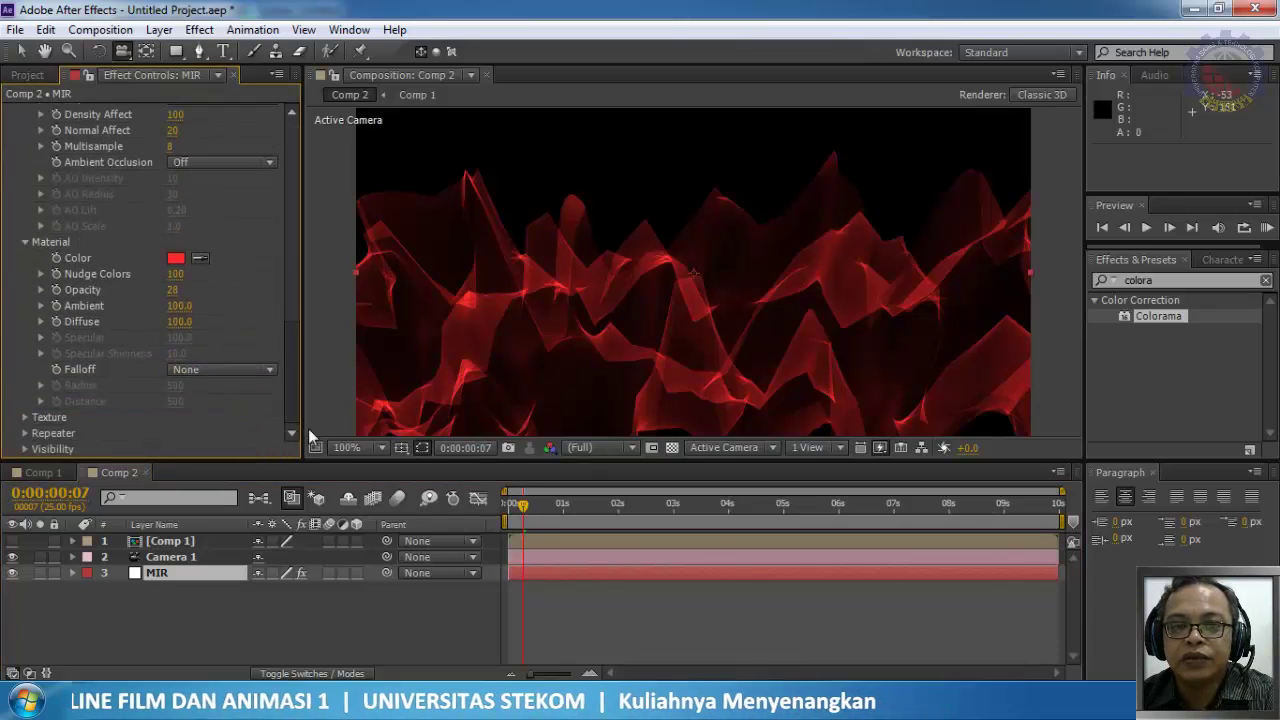
{"action": "left_click", "coordinate": [25, 419]}
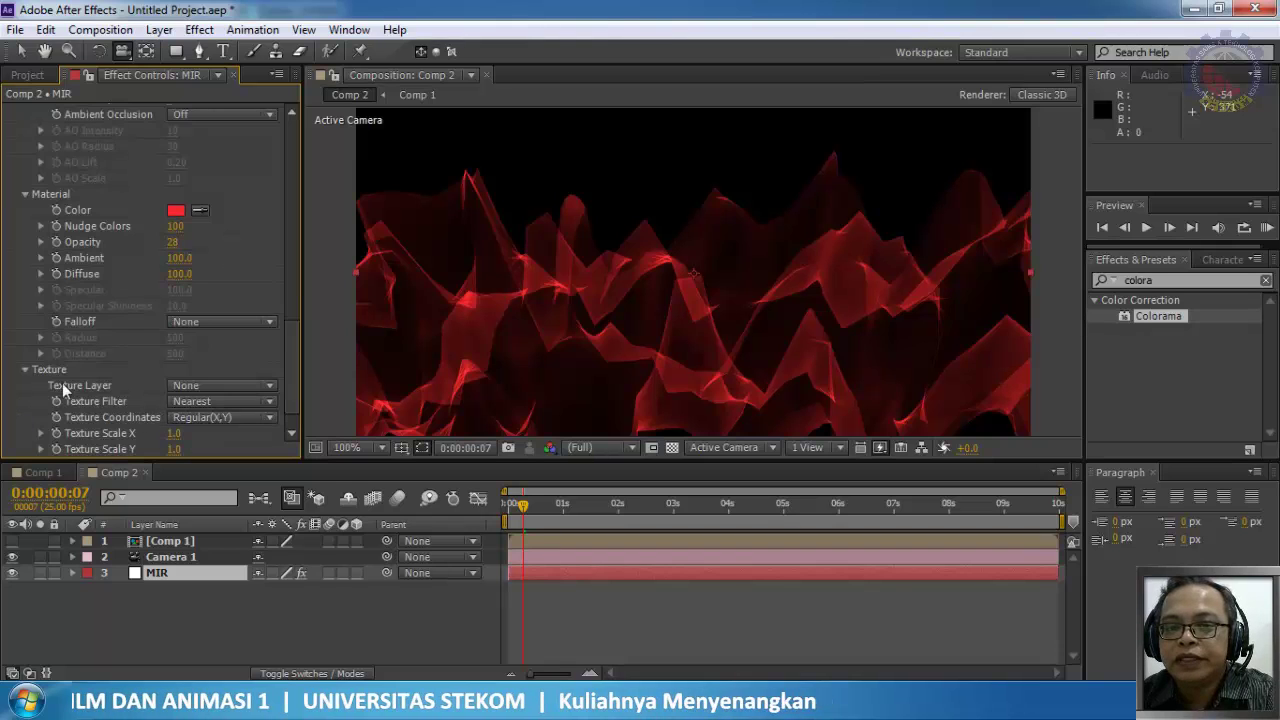
{"action": "left_click", "coordinate": [239, 387]}
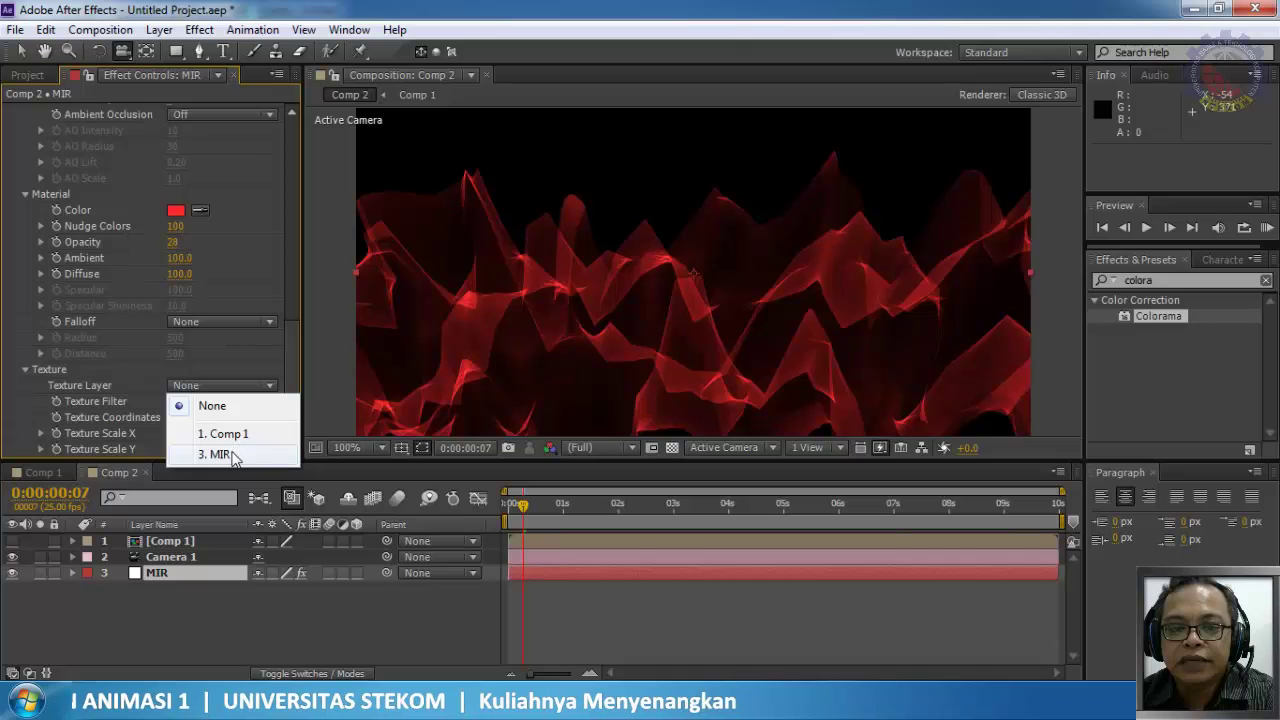
{"action": "left_click", "coordinate": [227, 437]}
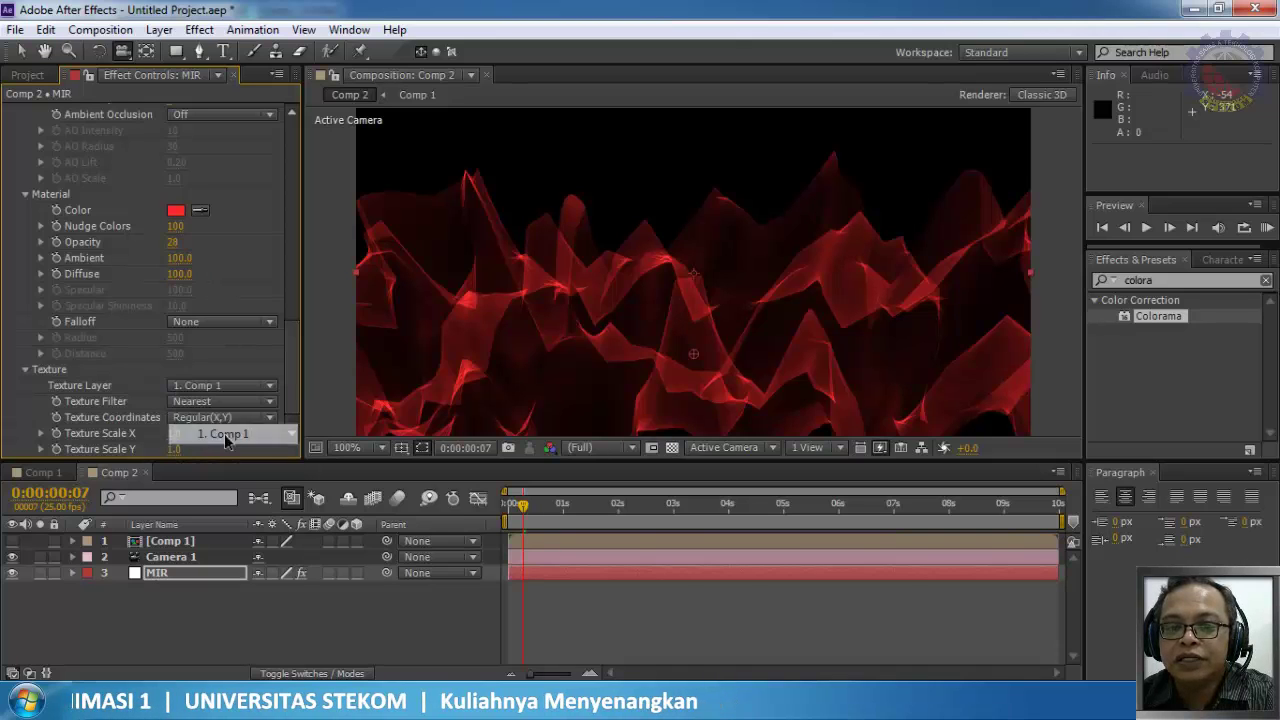
Step: Change Mir's Material Color to white (FFFFFF) and set Diffuse to 0
{"action": "left_click", "coordinate": [180, 211]}
{"action": "left_click_drag", "start_coordinate": [434, 303], "coordinate": [376, 207]}
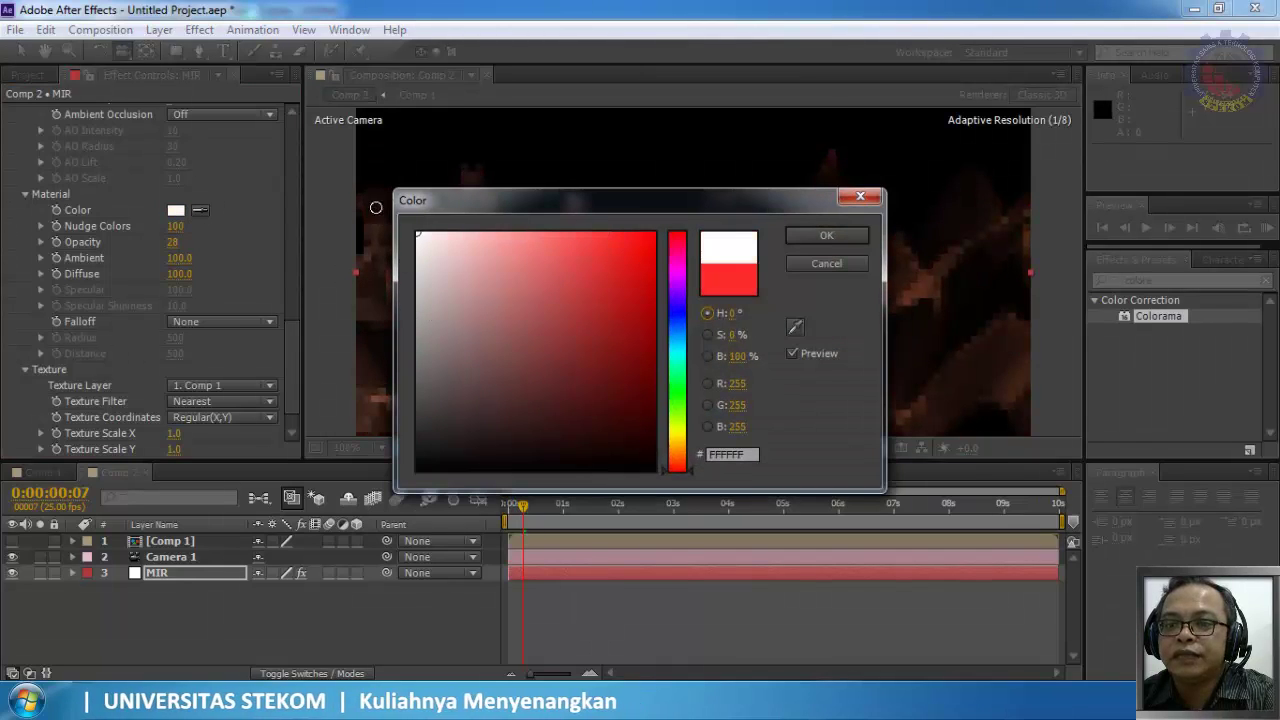
{"action": "left_click", "coordinate": [812, 239]}
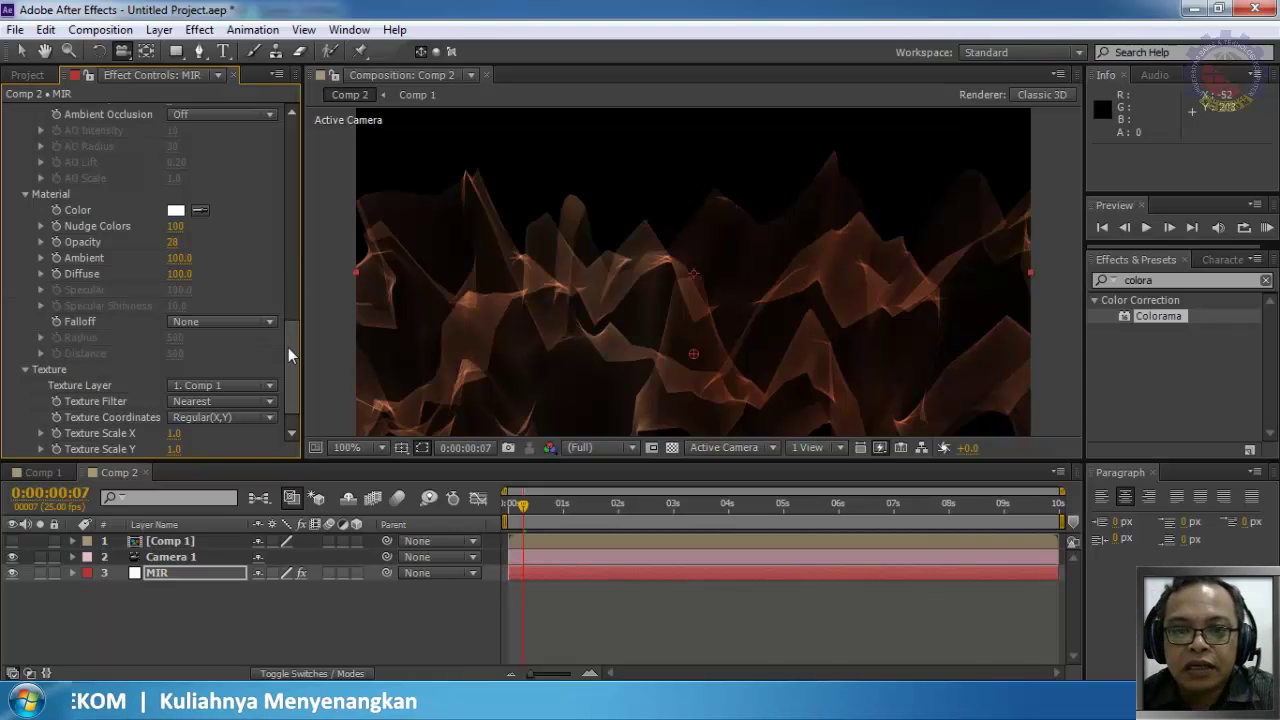
{"action": "mouse_move", "coordinate": [288, 347]}
{"action": "left_mouse_down"}
{"action": "mouse_move", "coordinate": [283, 310]}
{"action": "mouse_move", "coordinate": [293, 361]}
{"action": "left_mouse_up"}
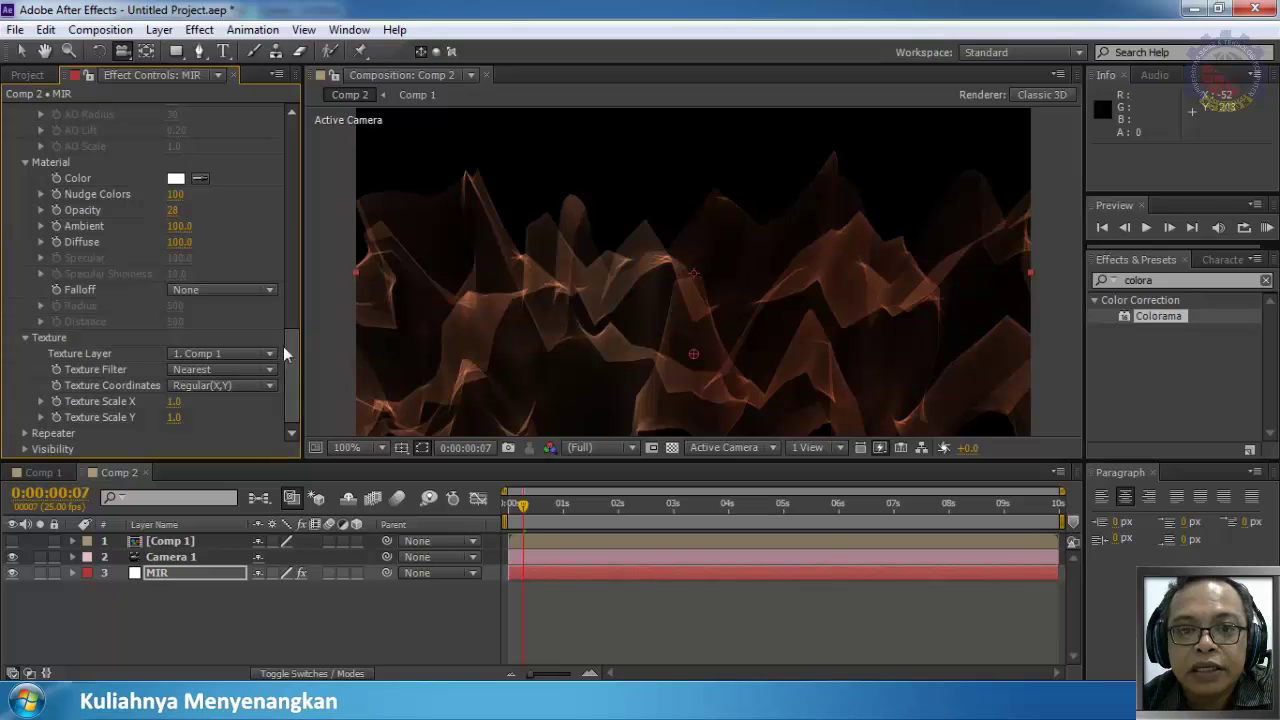
{"action": "left_click_drag", "start_coordinate": [177, 242], "coordinate": [108, 265]}
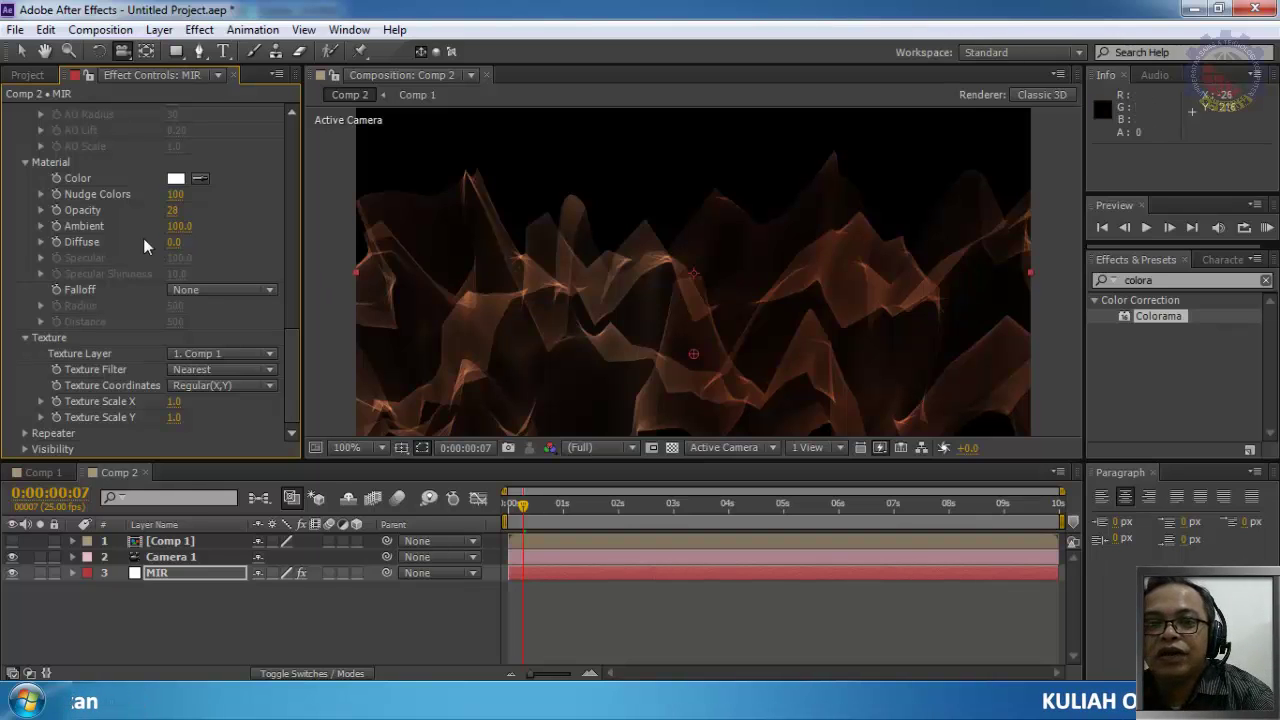
Step: Review Mir's Fractal, Shader and Material settings, including the available Falloff options
{"action": "scroll", "coordinate": [184, 250], "scroll_direction": "up", "scroll_amount": 4}
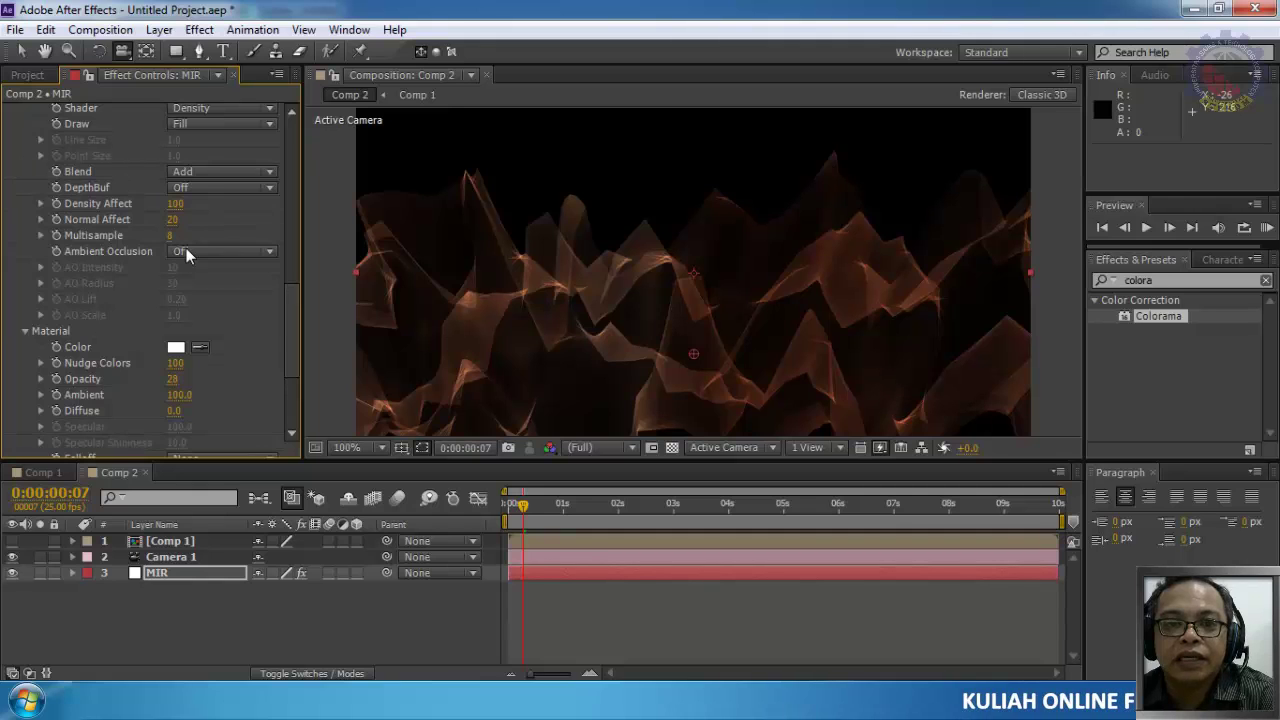
{"action": "scroll", "coordinate": [186, 250], "scroll_direction": "up", "scroll_amount": 7}
{"action": "scroll", "coordinate": [186, 256], "scroll_direction": "up", "scroll_amount": 2}
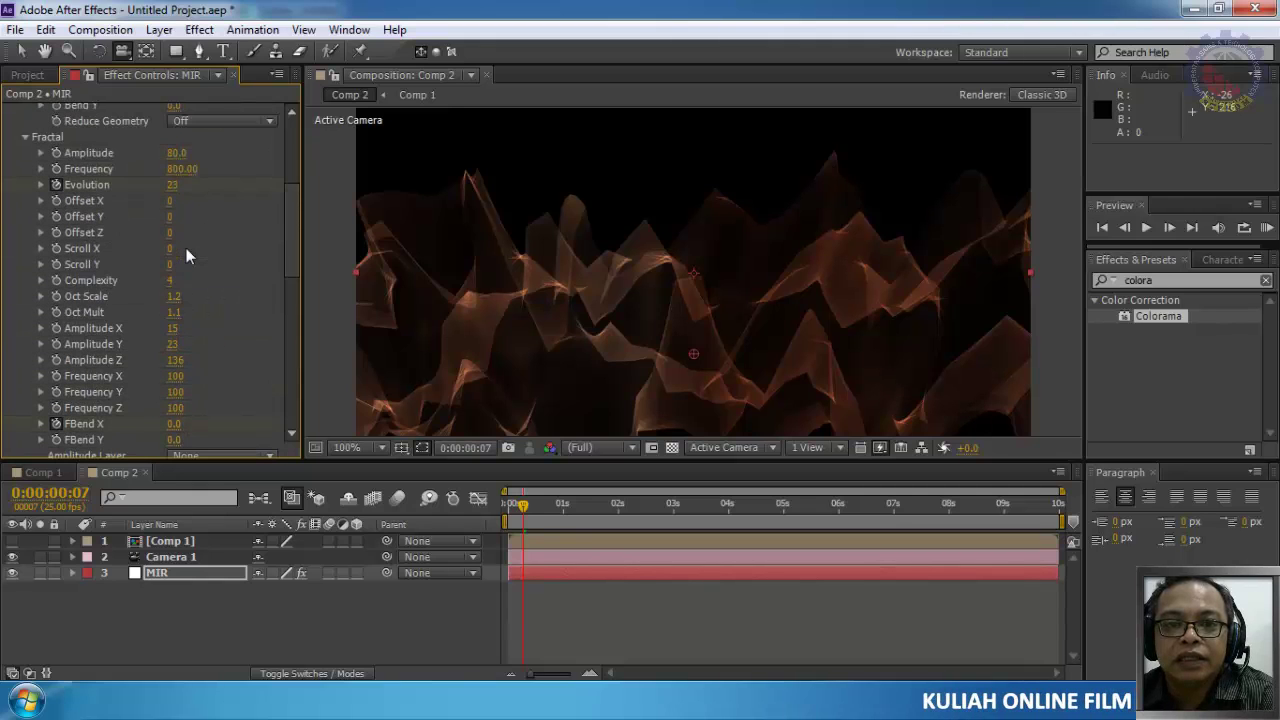
{"action": "scroll", "coordinate": [186, 256], "scroll_direction": "down", "scroll_amount": 9}
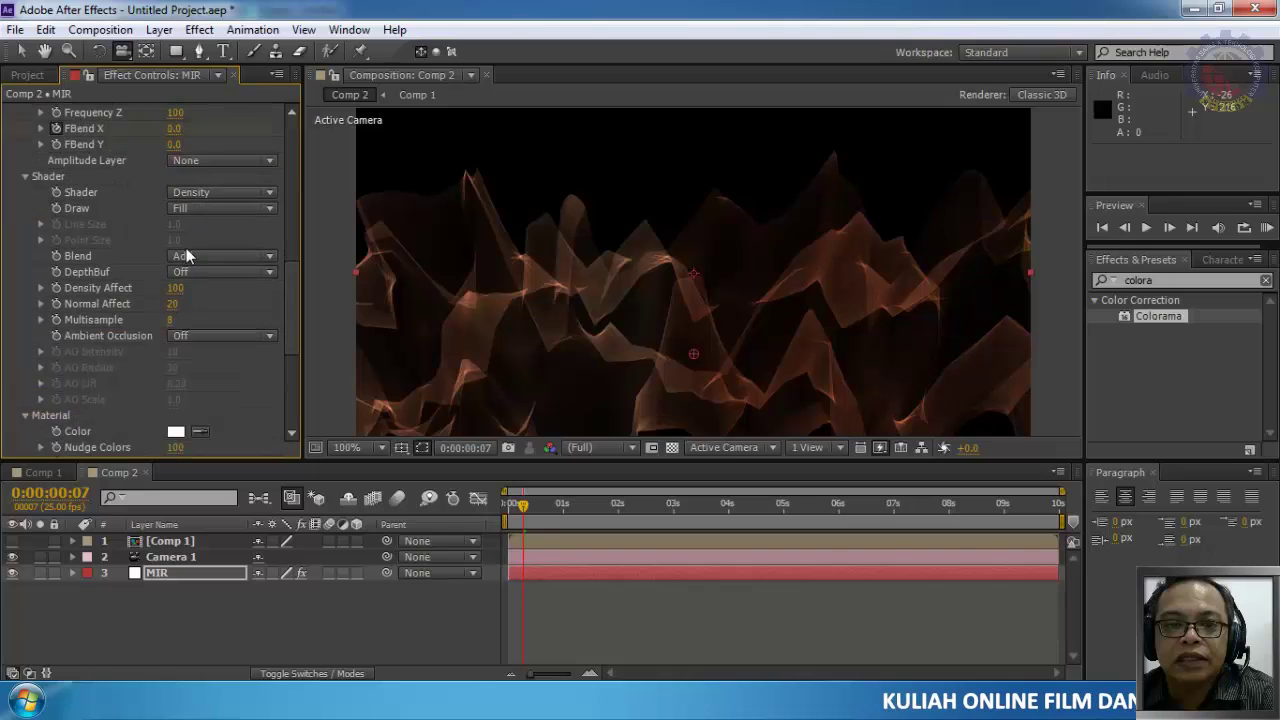
{"action": "scroll", "coordinate": [186, 248], "scroll_direction": "down", "scroll_amount": 3}
{"action": "scroll", "coordinate": [186, 248], "scroll_direction": "up", "scroll_amount": 9}
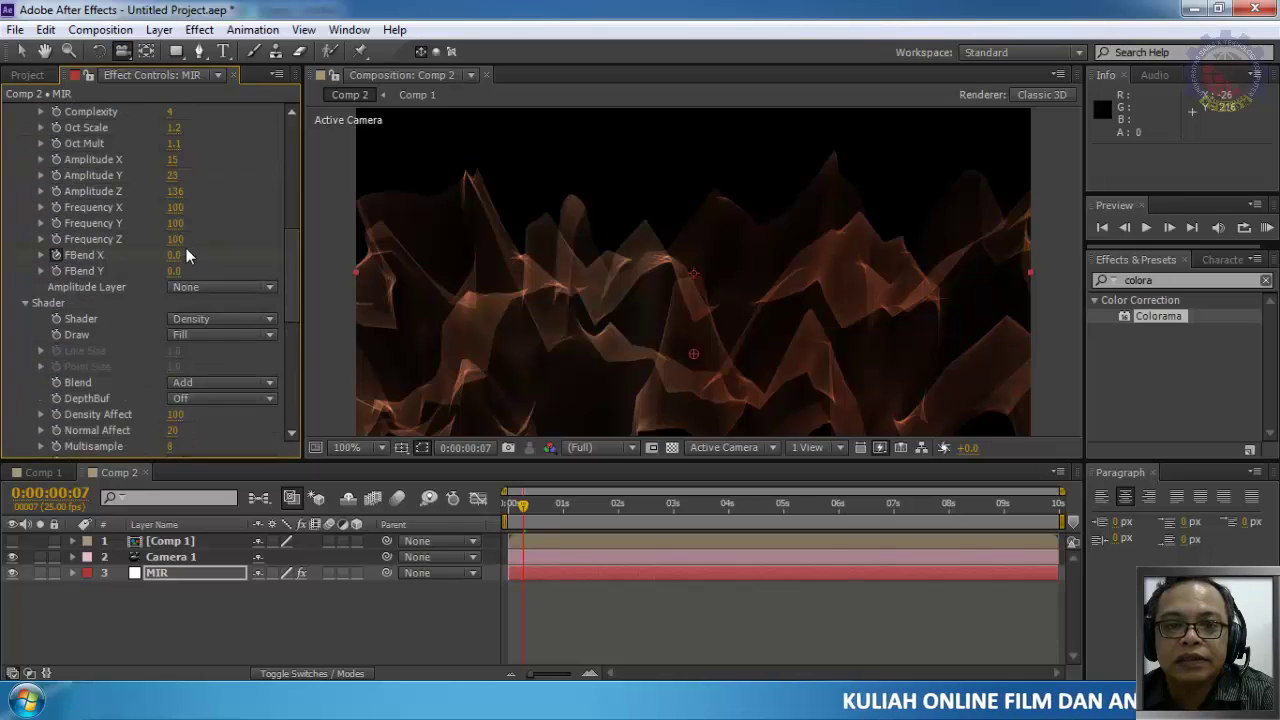
{"action": "scroll", "coordinate": [186, 248], "scroll_direction": "down", "scroll_amount": 8}
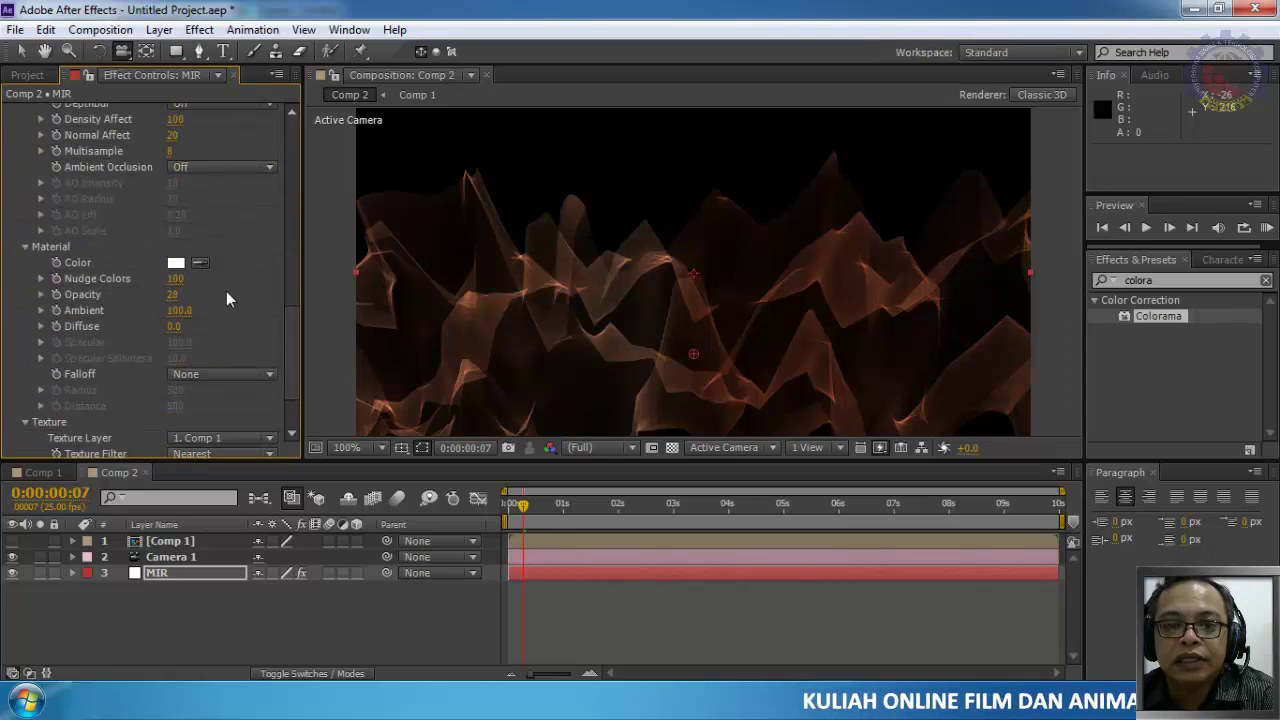
{"action": "scroll", "coordinate": [226, 297], "scroll_direction": "down", "scroll_amount": 1}
{"action": "left_click", "coordinate": [257, 340]}
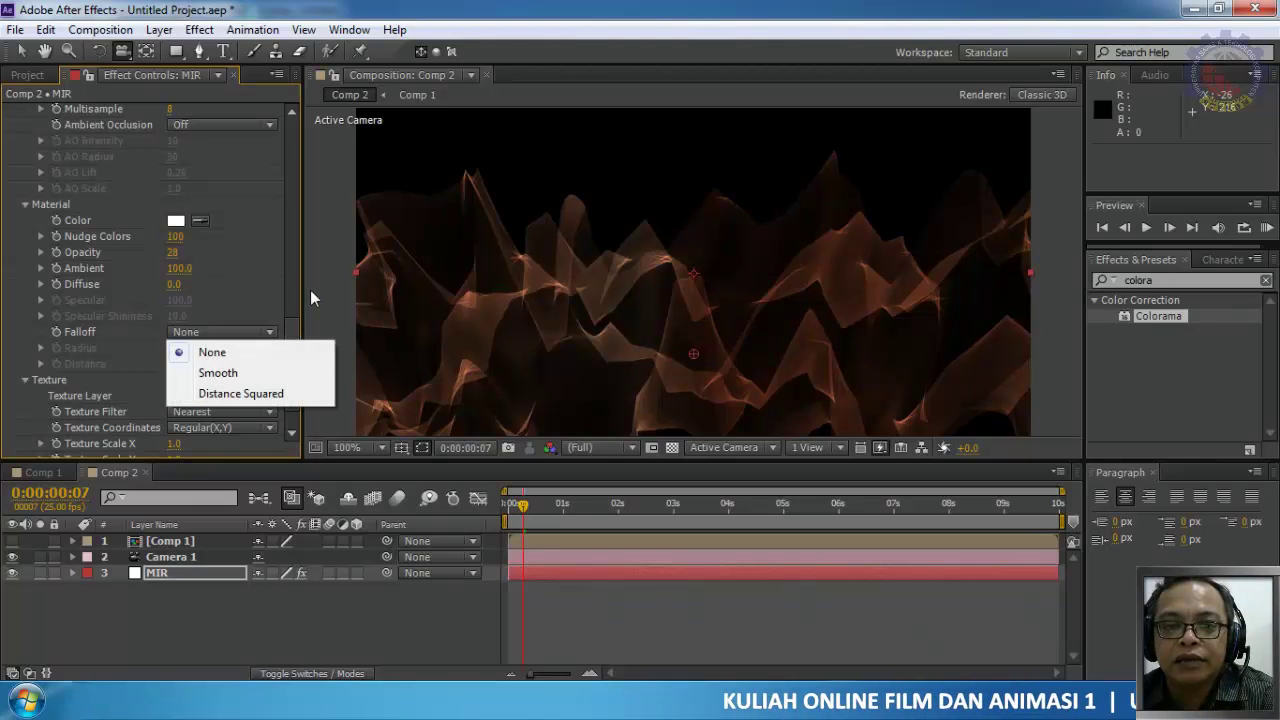
{"action": "left_click", "coordinate": [290, 320]}
Step: Set Mir's Shader Draw mode to Front Fill, Back Wire with a Line Size of 1.5
{"action": "scroll", "coordinate": [271, 349], "scroll_direction": "up", "scroll_amount": 4}
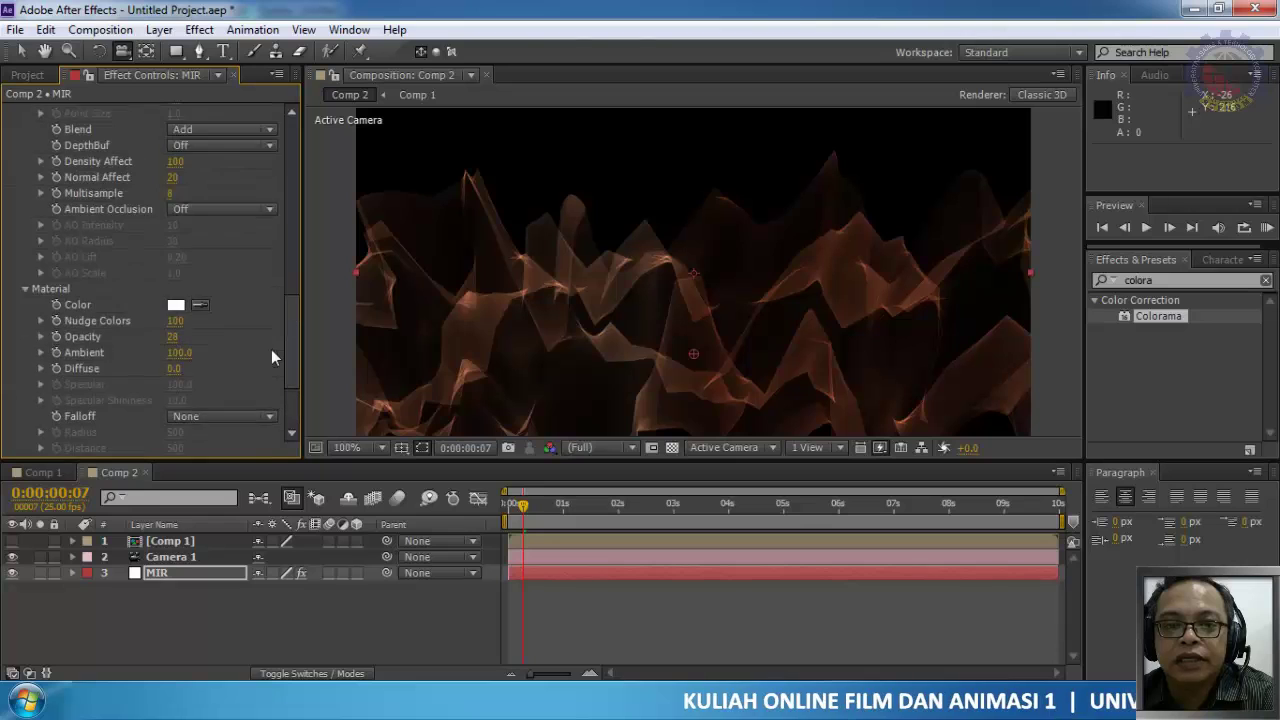
{"action": "scroll", "coordinate": [271, 349], "scroll_direction": "up", "scroll_amount": 3}
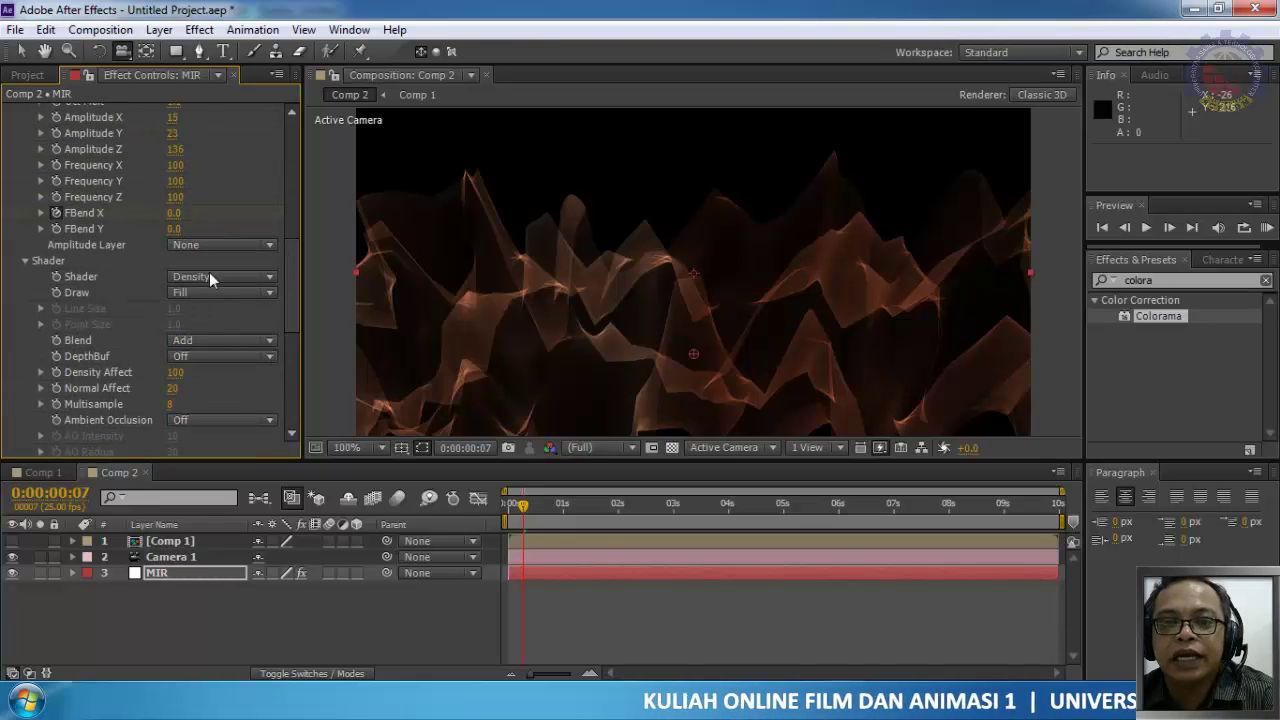
{"action": "left_click", "coordinate": [223, 294]}
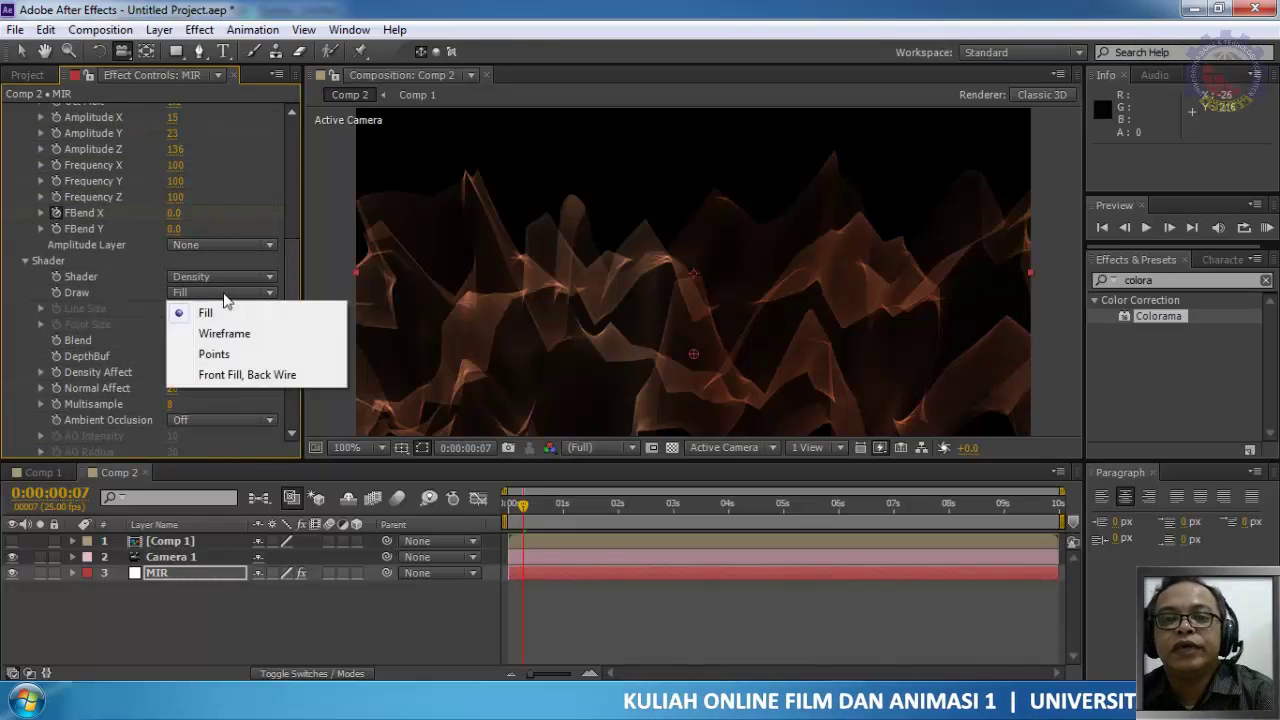
{"action": "left_click", "coordinate": [225, 376]}
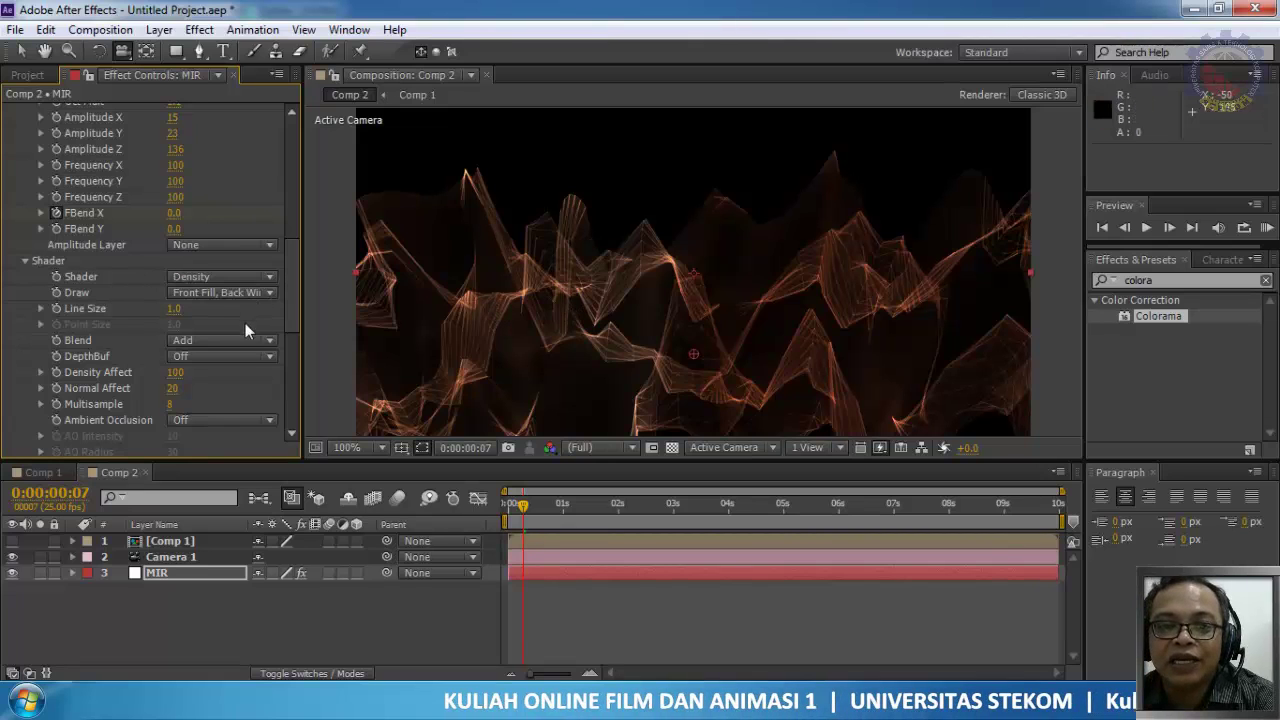
{"action": "left_click", "coordinate": [172, 309]}
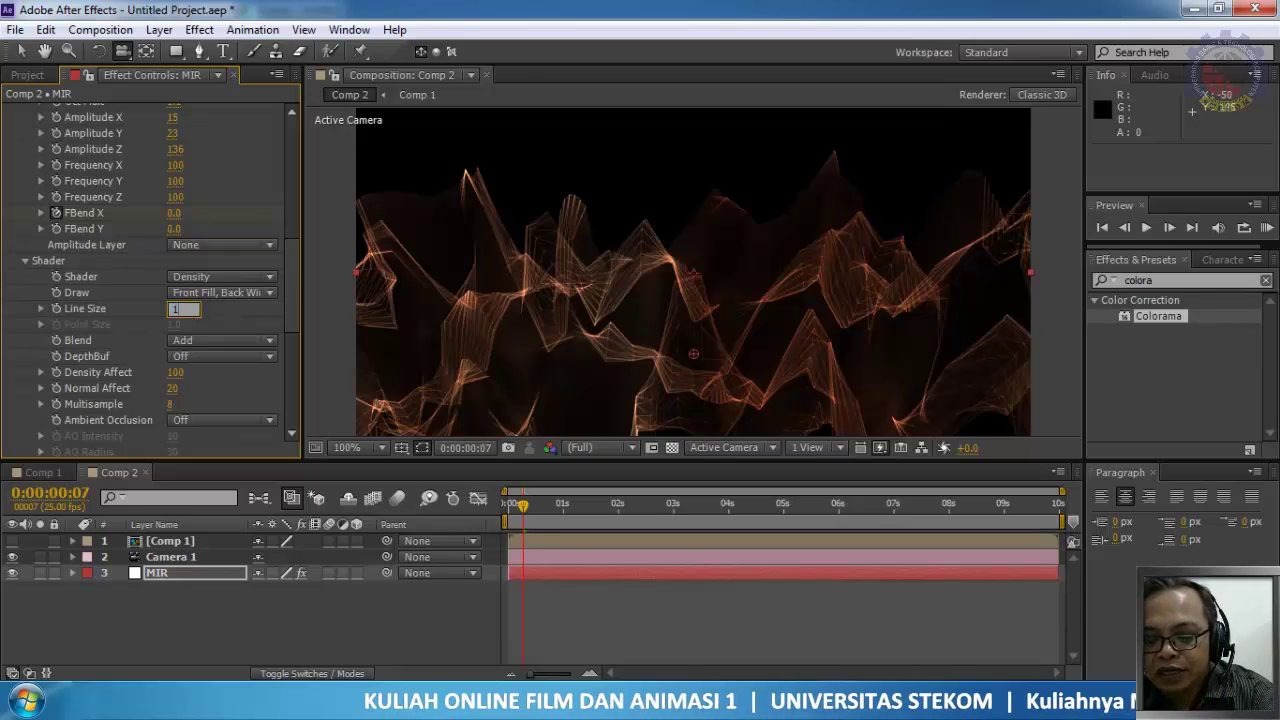
Step: Set Mir's Shader Blend to Super Add and switch DepthBuf to On
{"action": "left_click", "coordinate": [208, 339]}
{"action": "left_click", "coordinate": [228, 420]}
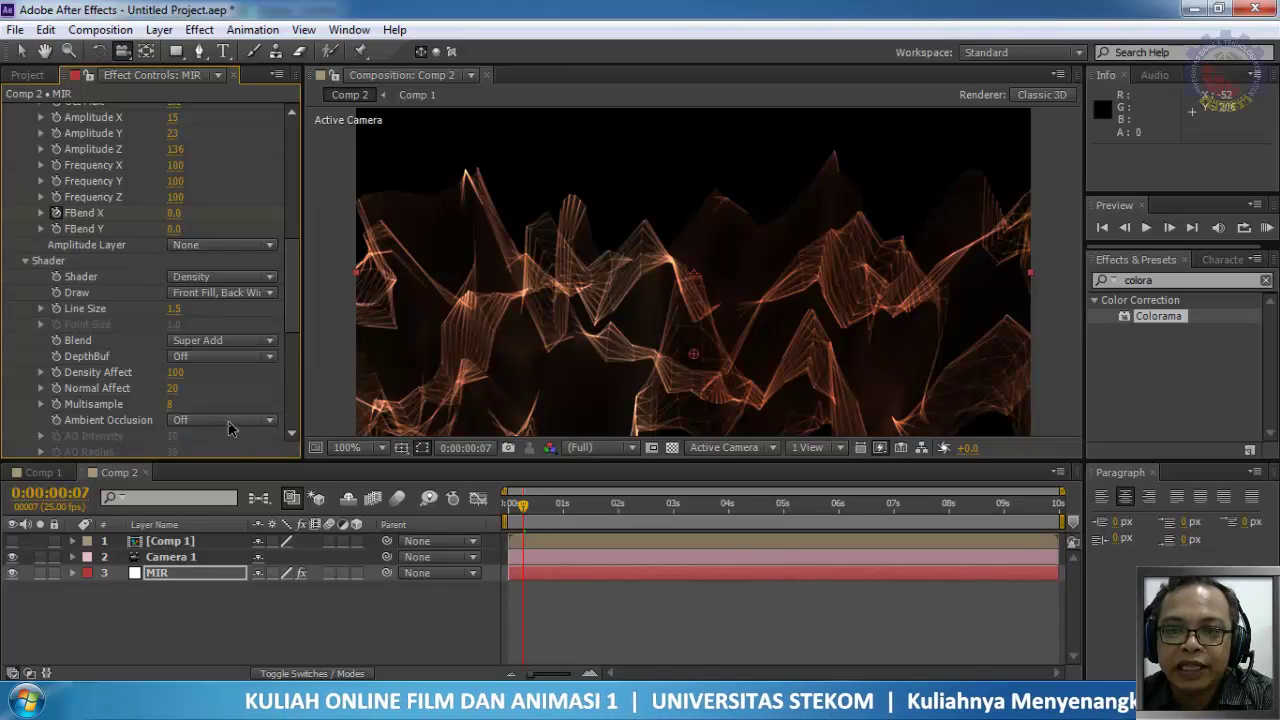
{"action": "left_click", "coordinate": [201, 356]}
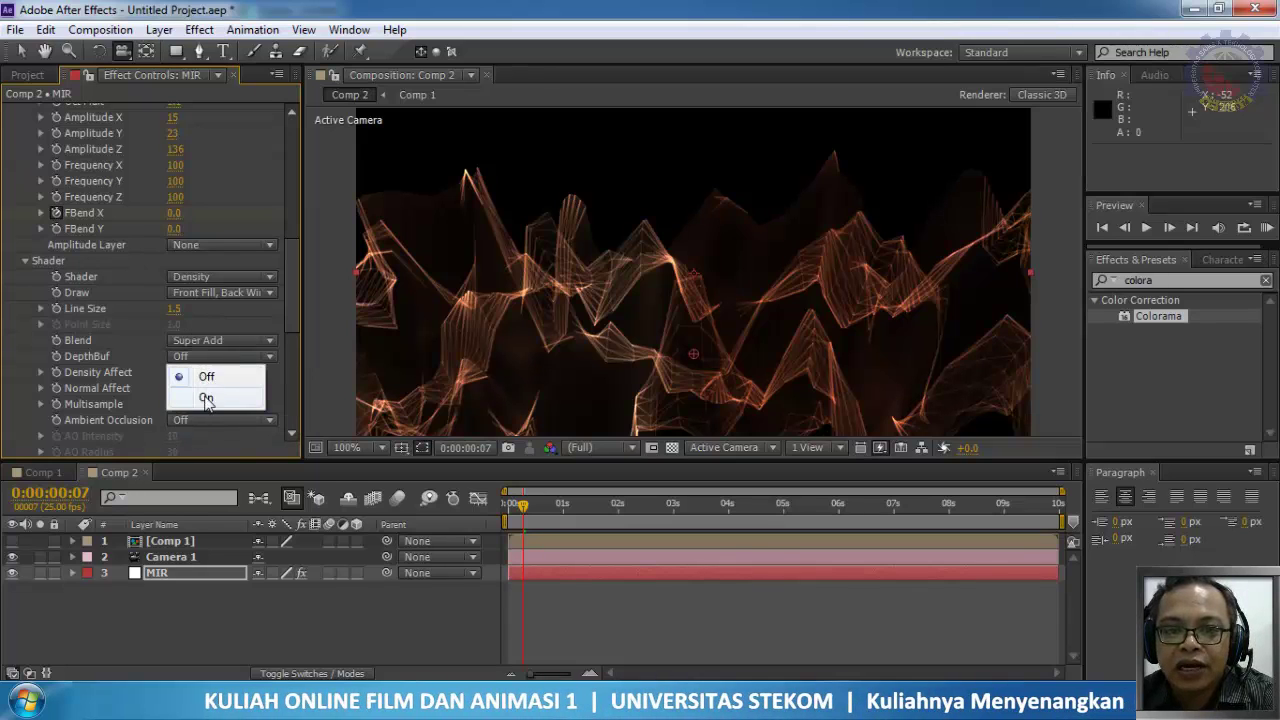
{"action": "left_click", "coordinate": [207, 397]}
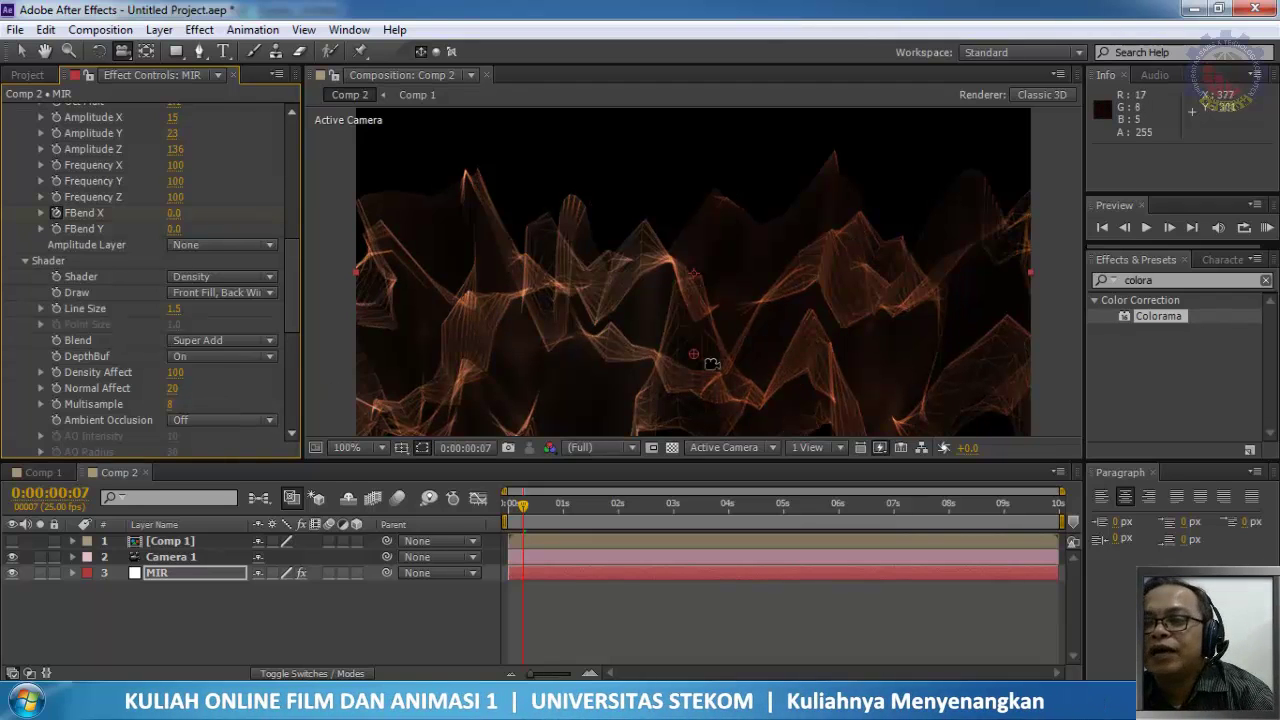
Step: Apply the Stylize Glow effect to the MIR layer and set its Glow Radius to 60
{"action": "left_click", "coordinate": [1160, 281]}
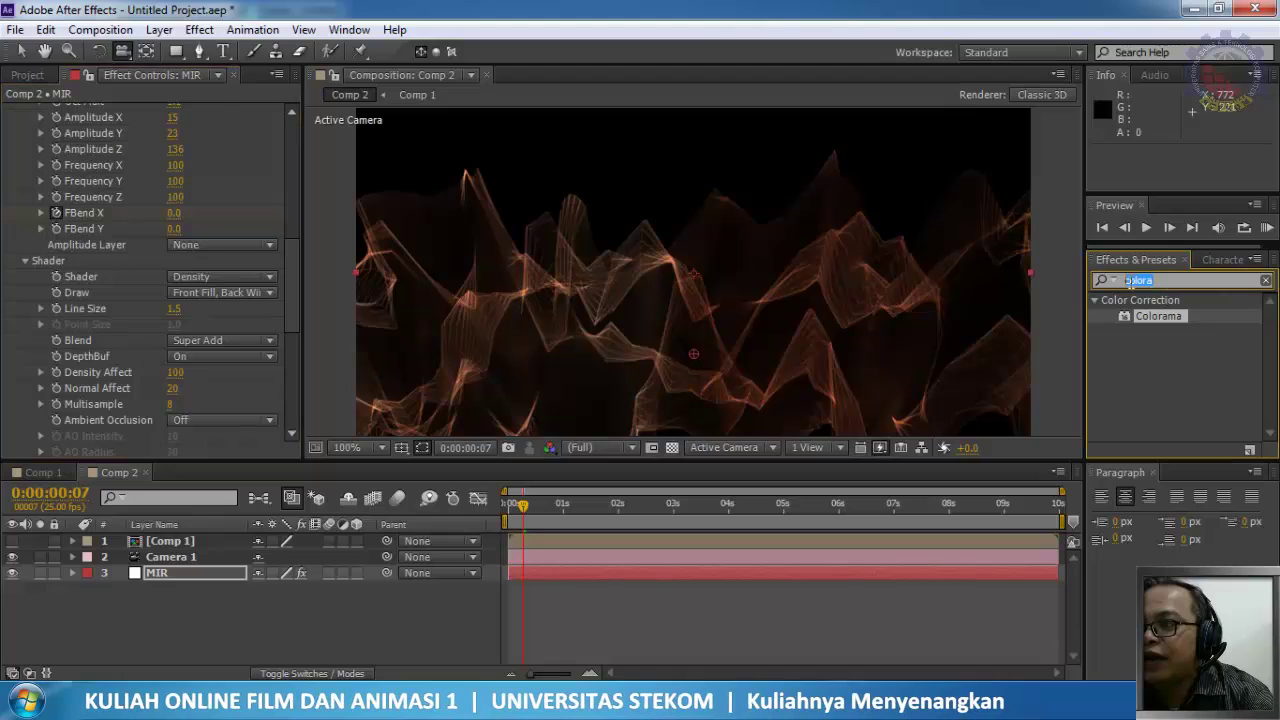
{"action": "type", "text": "glow"}
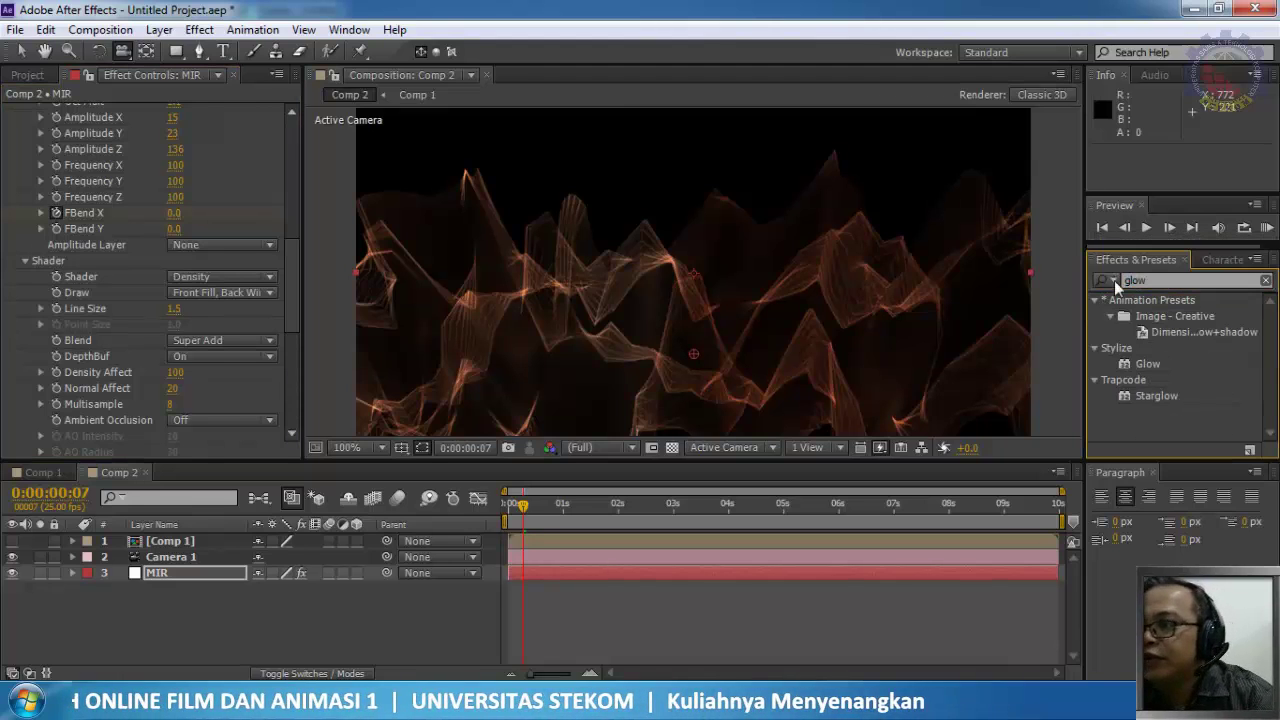
{"action": "left_click", "coordinate": [1148, 365]}
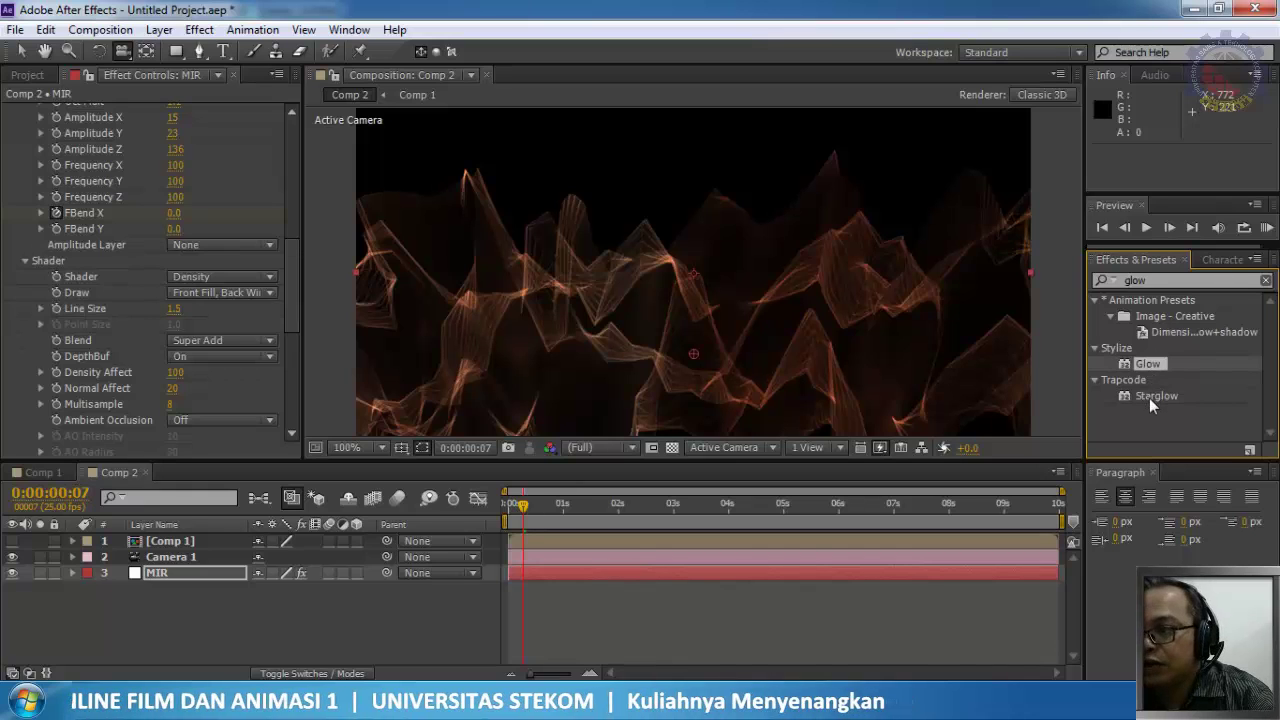
{"action": "left_click_drag", "start_coordinate": [1146, 363], "coordinate": [808, 338]}
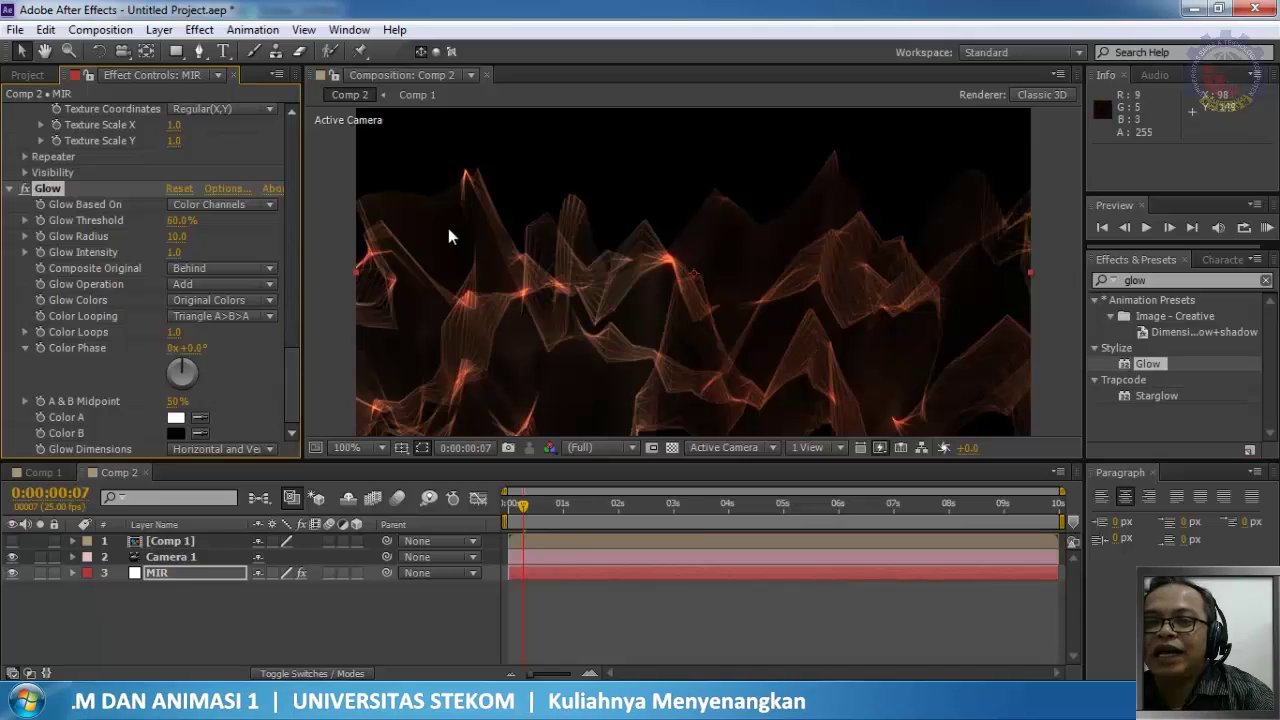
{"action": "left_click", "coordinate": [177, 238]}
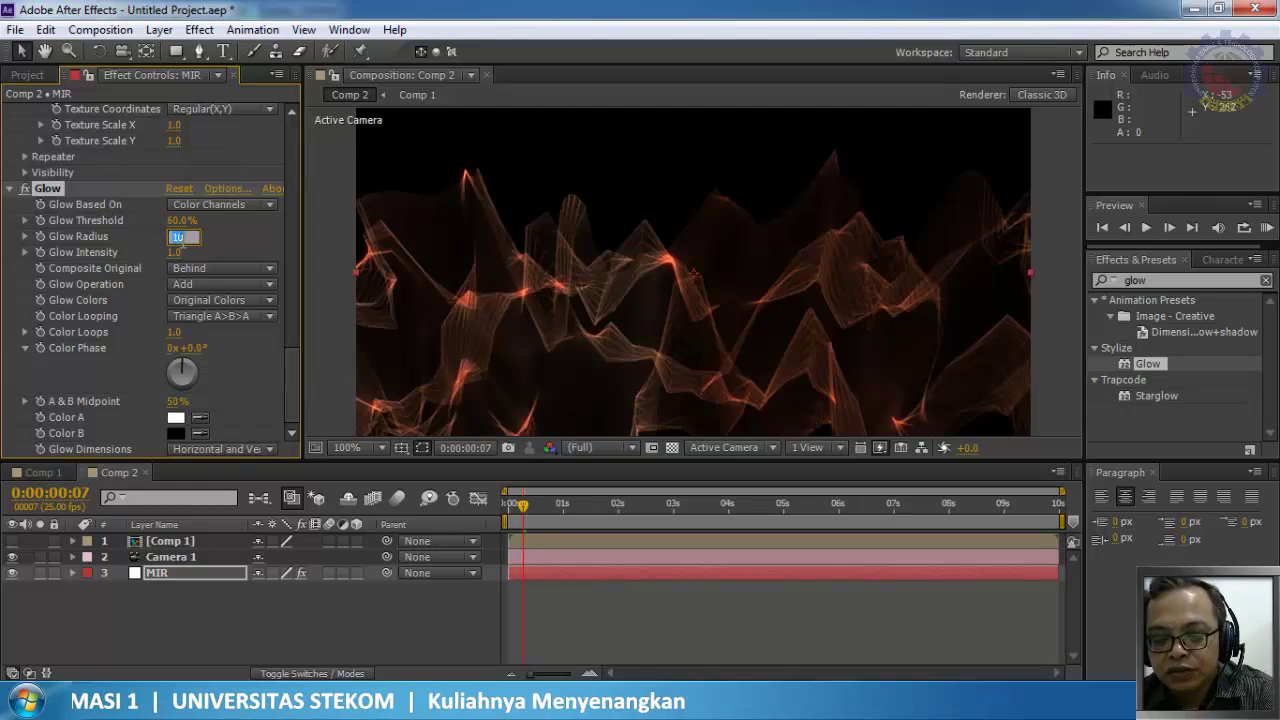
{"action": "key", "text": "Return"}
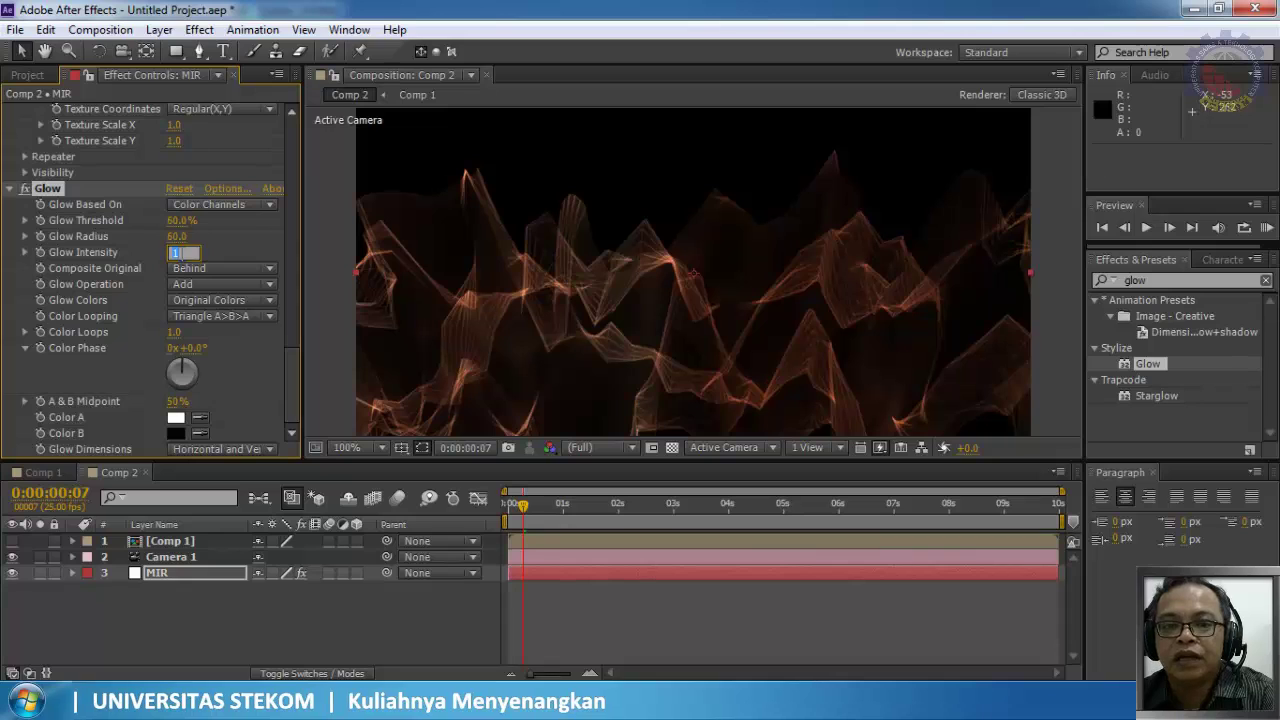
Step: Set the Glow Intensity to 2 and preview the animation from the first frame
{"action": "type", "text": "2"}
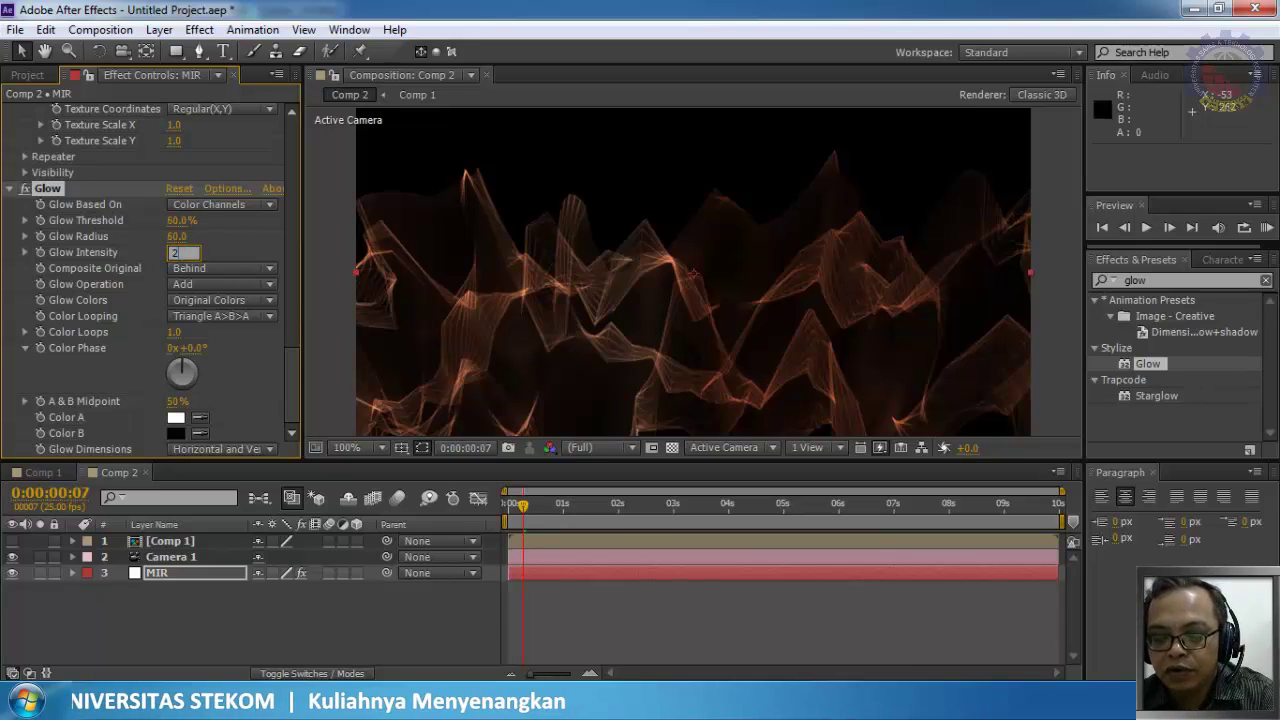
{"action": "key", "text": "Return"}
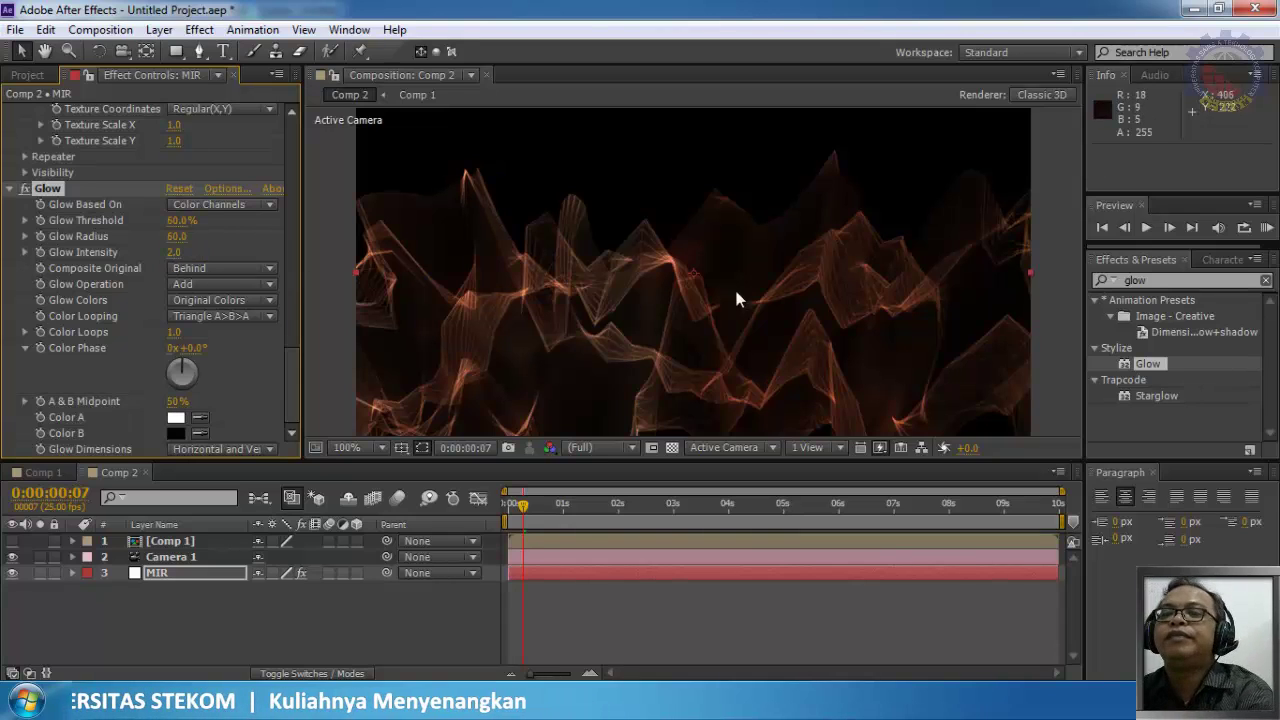
{"action": "left_click", "coordinate": [1104, 229]}
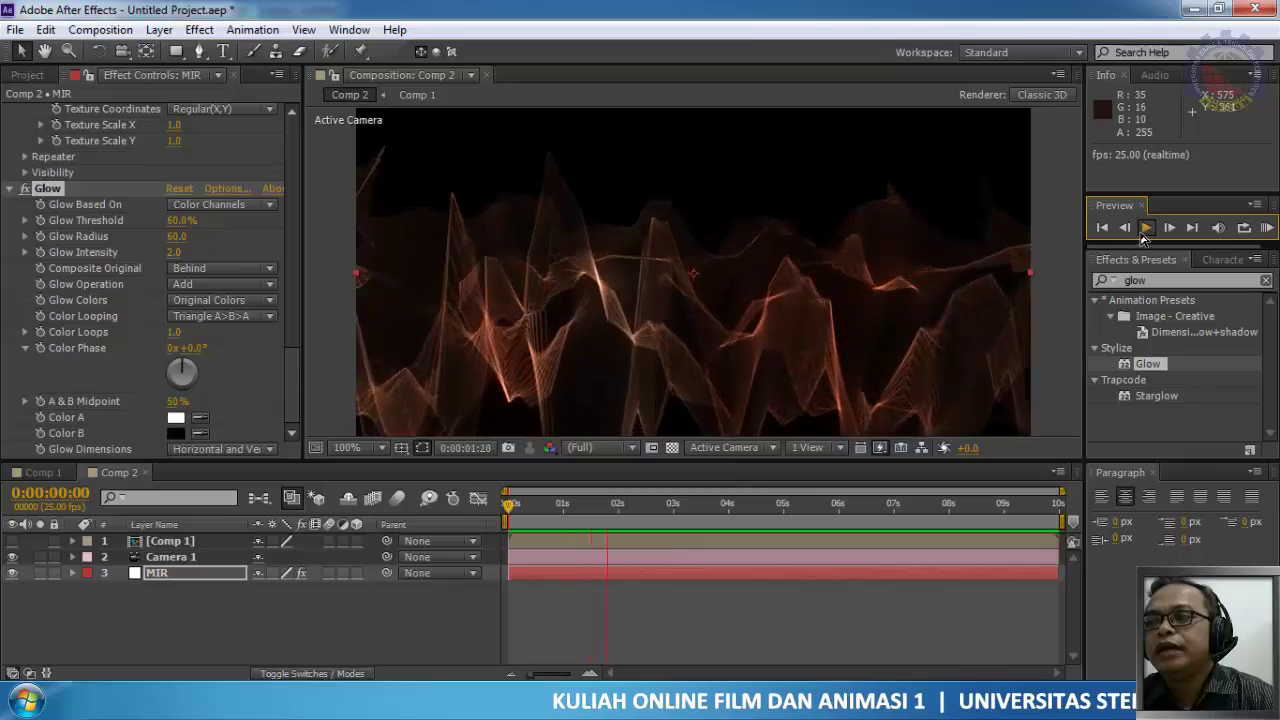
{"action": "left_click", "coordinate": [1145, 230]}
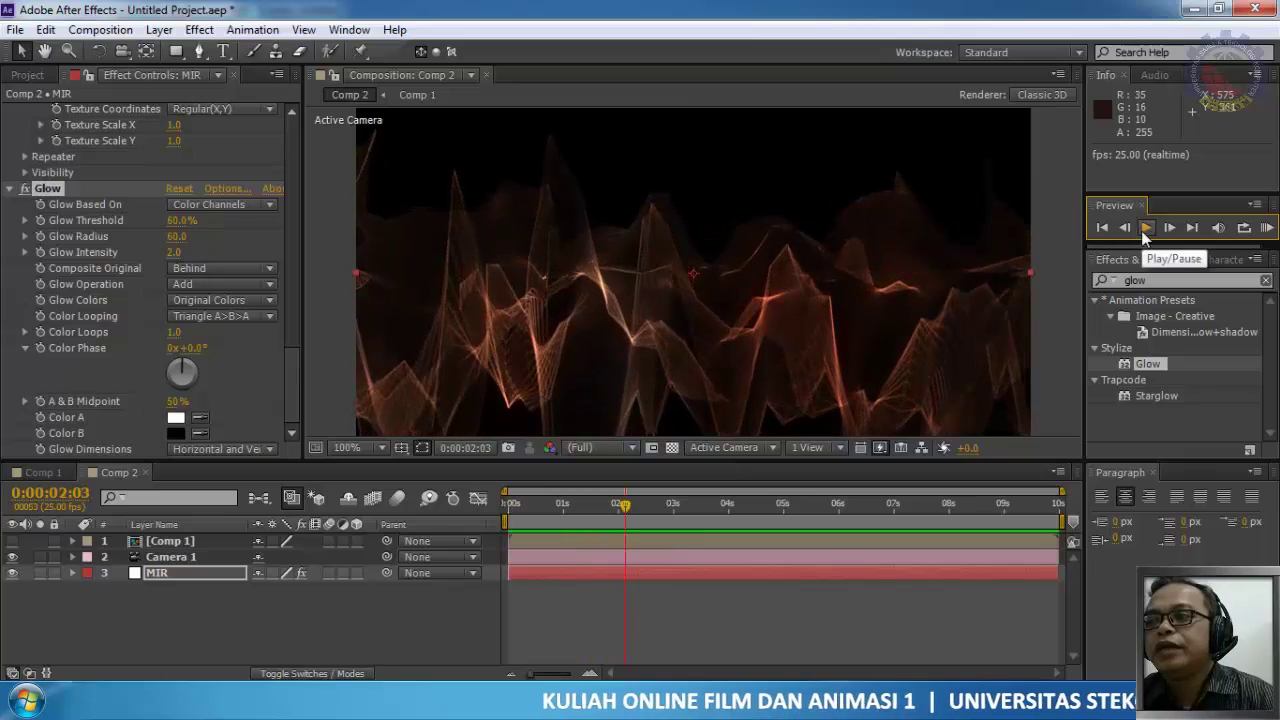
Step: Enable keyframing for Camera 1's Point of Interest and Position at the first frame, 0:00:00:00
{"action": "left_click", "coordinate": [170, 557]}
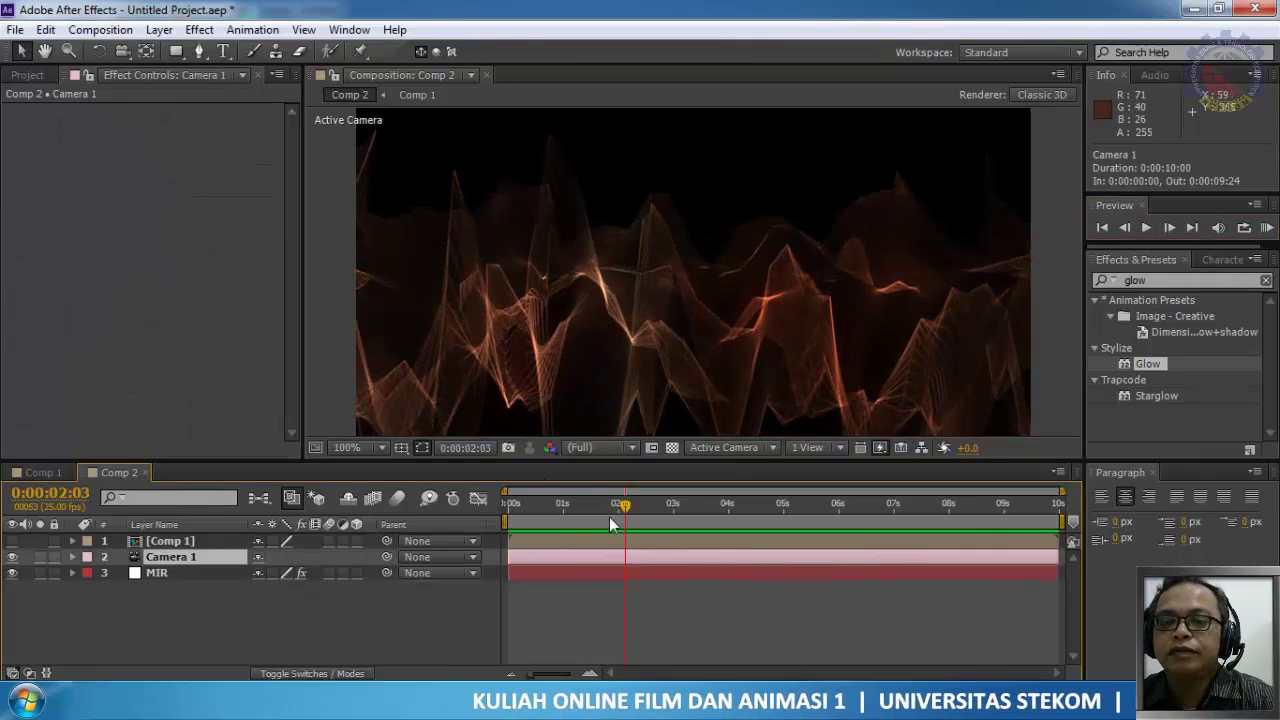
{"action": "left_click_drag", "start_coordinate": [622, 507], "coordinate": [510, 514]}
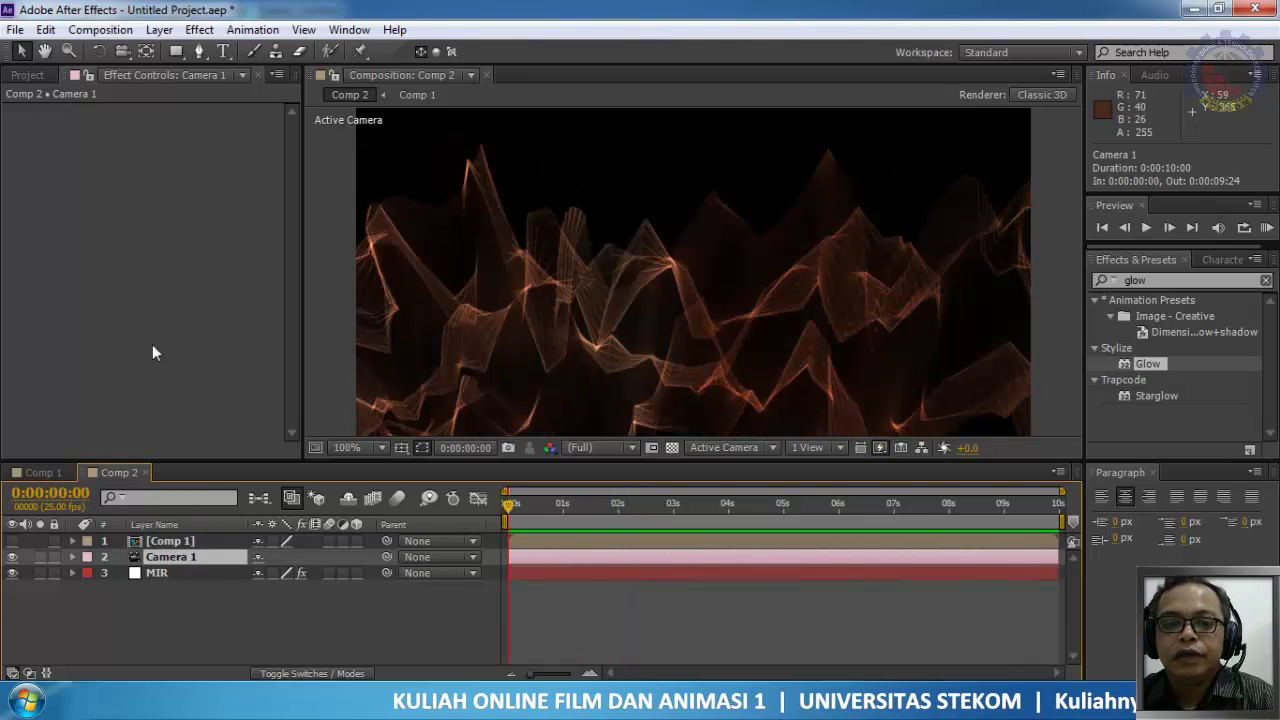
{"action": "left_click", "coordinate": [71, 557]}
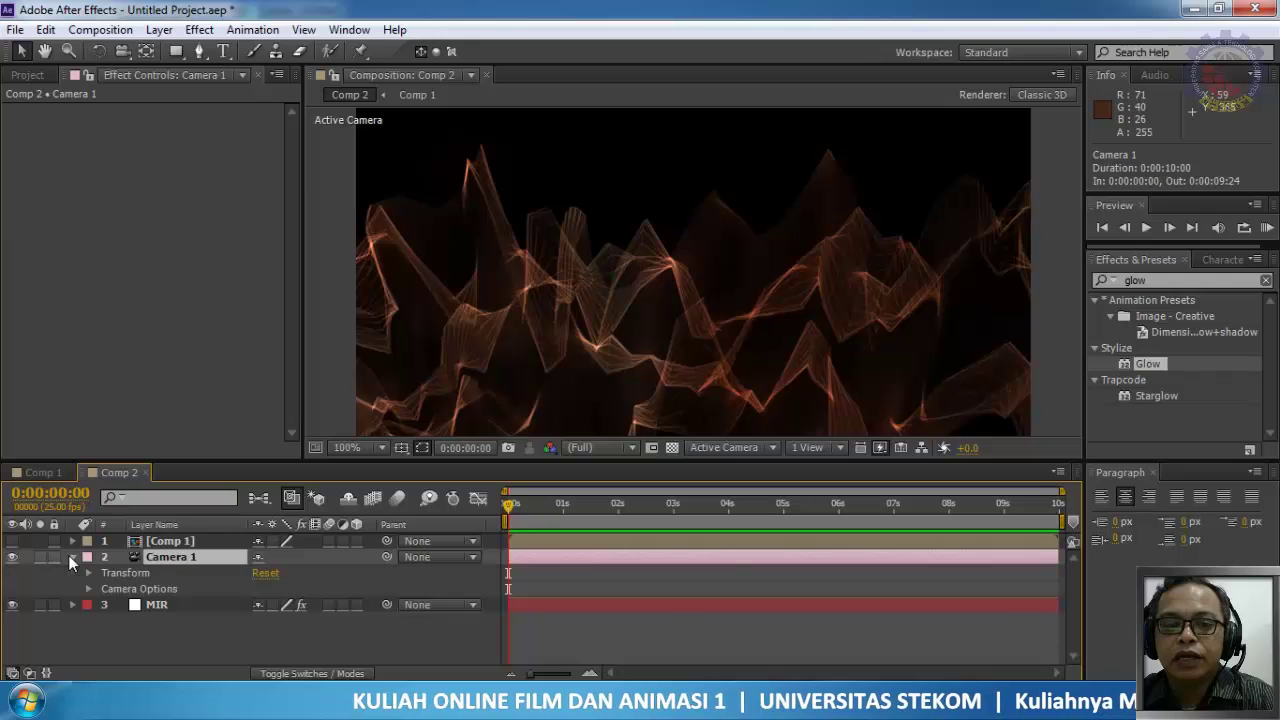
{"action": "left_click", "coordinate": [88, 572]}
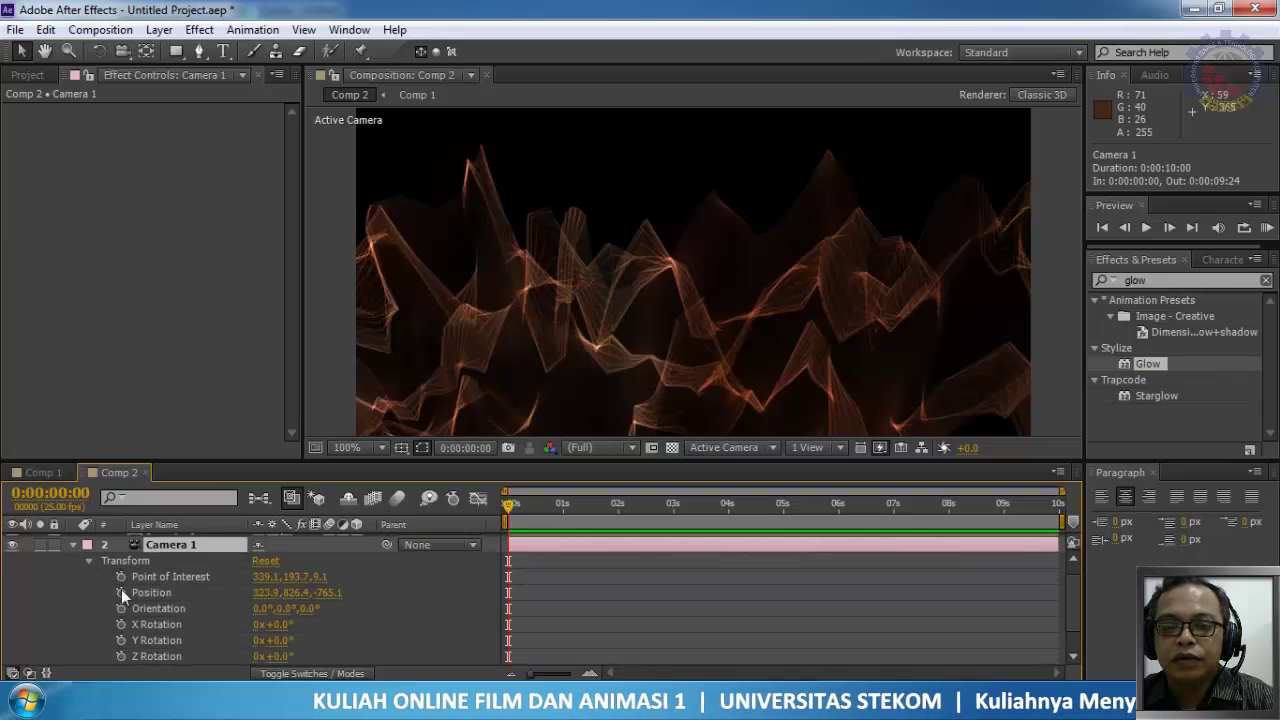
{"action": "left_click", "coordinate": [120, 577]}
{"action": "left_click", "coordinate": [121, 592]}
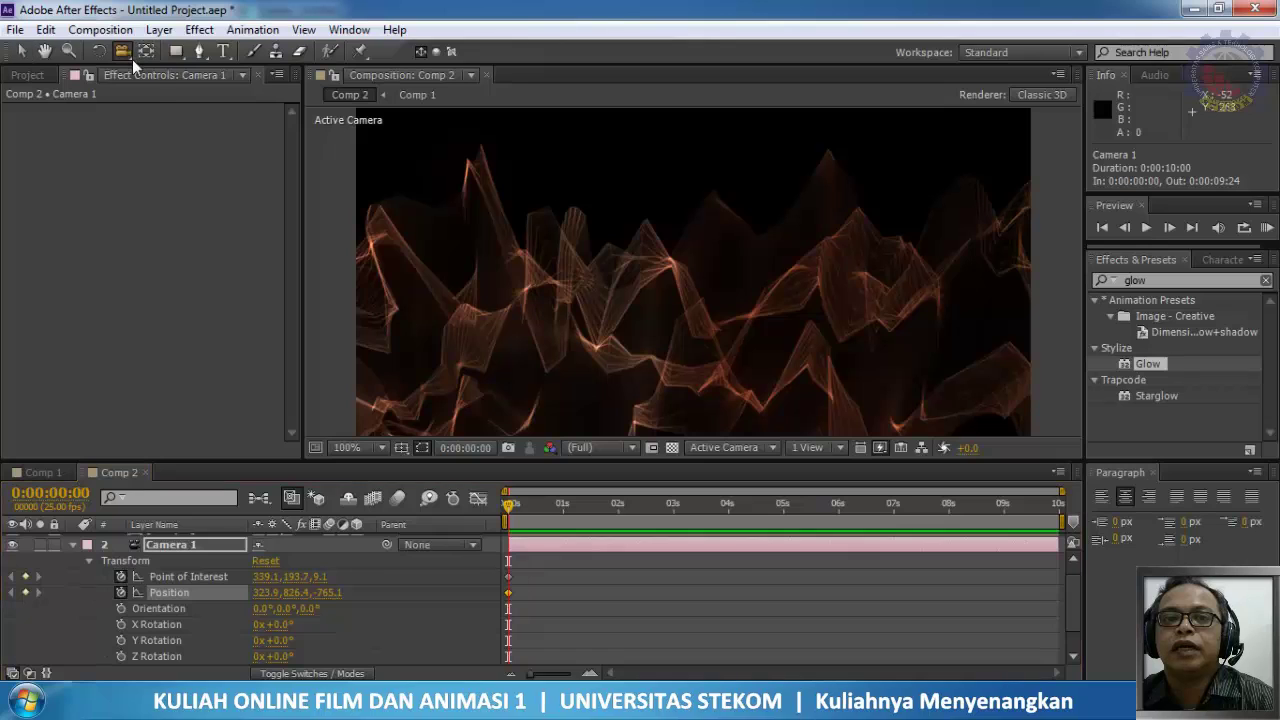
Step: Orbit and dolly Camera 1 back at the first frame to a Position of about 269, 831, -1175, facing the mesh frontally
{"action": "left_click", "coordinate": [122, 61]}
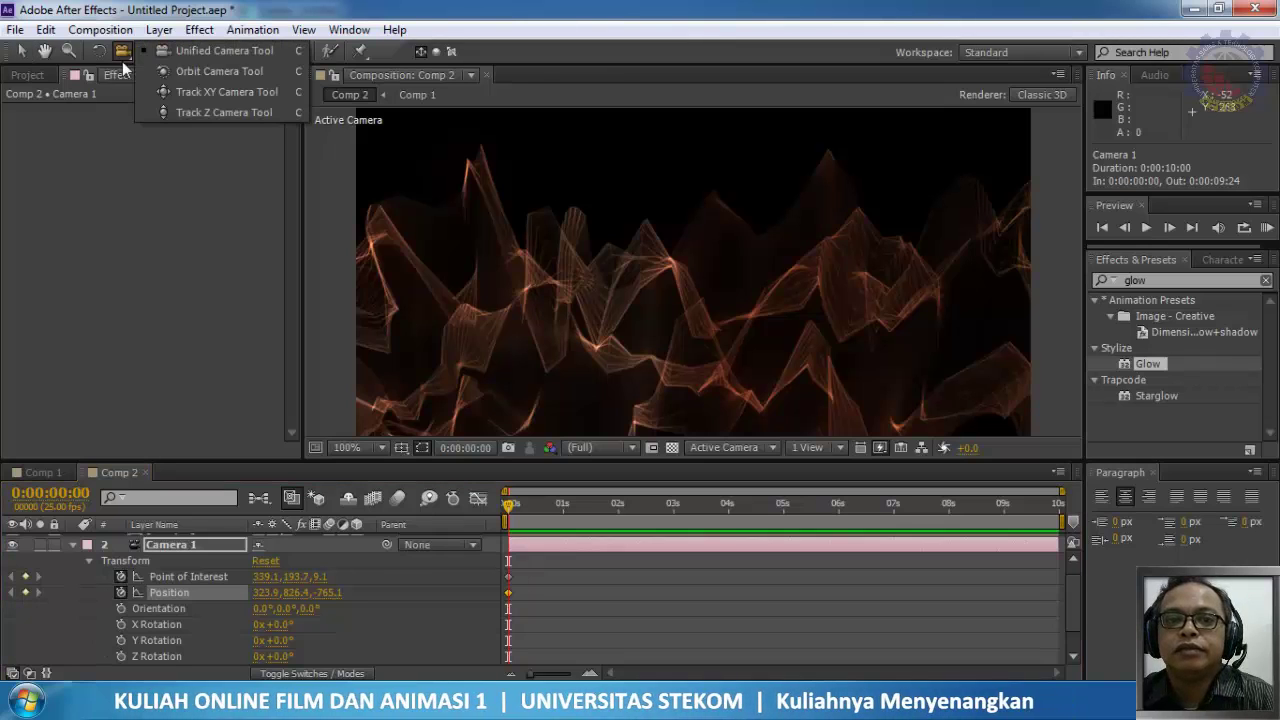
{"action": "left_click", "coordinate": [192, 79]}
{"action": "left_click_drag", "start_coordinate": [683, 258], "coordinate": [669, 296]}
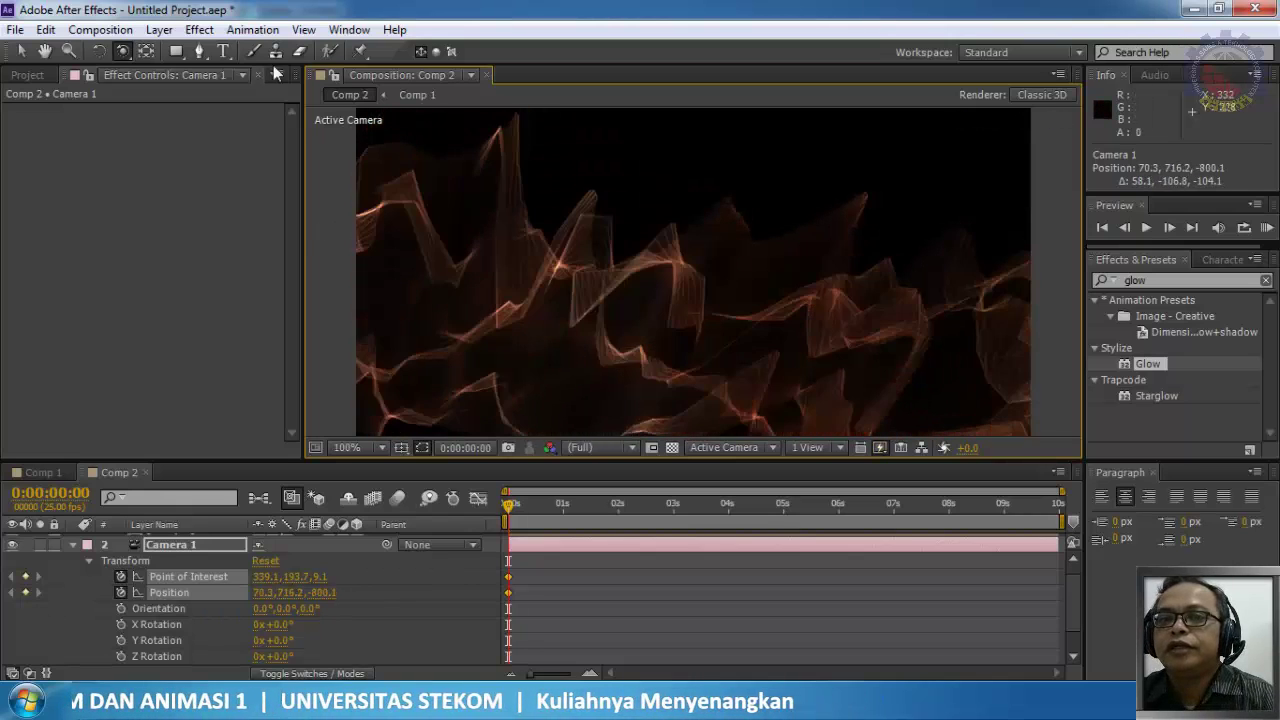
{"action": "left_click_drag", "start_coordinate": [130, 54], "coordinate": [157, 116]}
{"action": "left_click_drag", "start_coordinate": [620, 233], "coordinate": [623, 449]}
{"action": "mouse_move", "coordinate": [645, 364]}
{"action": "left_mouse_down"}
{"action": "mouse_move", "coordinate": [638, 338]}
{"action": "mouse_move", "coordinate": [637, 352]}
{"action": "left_mouse_up"}
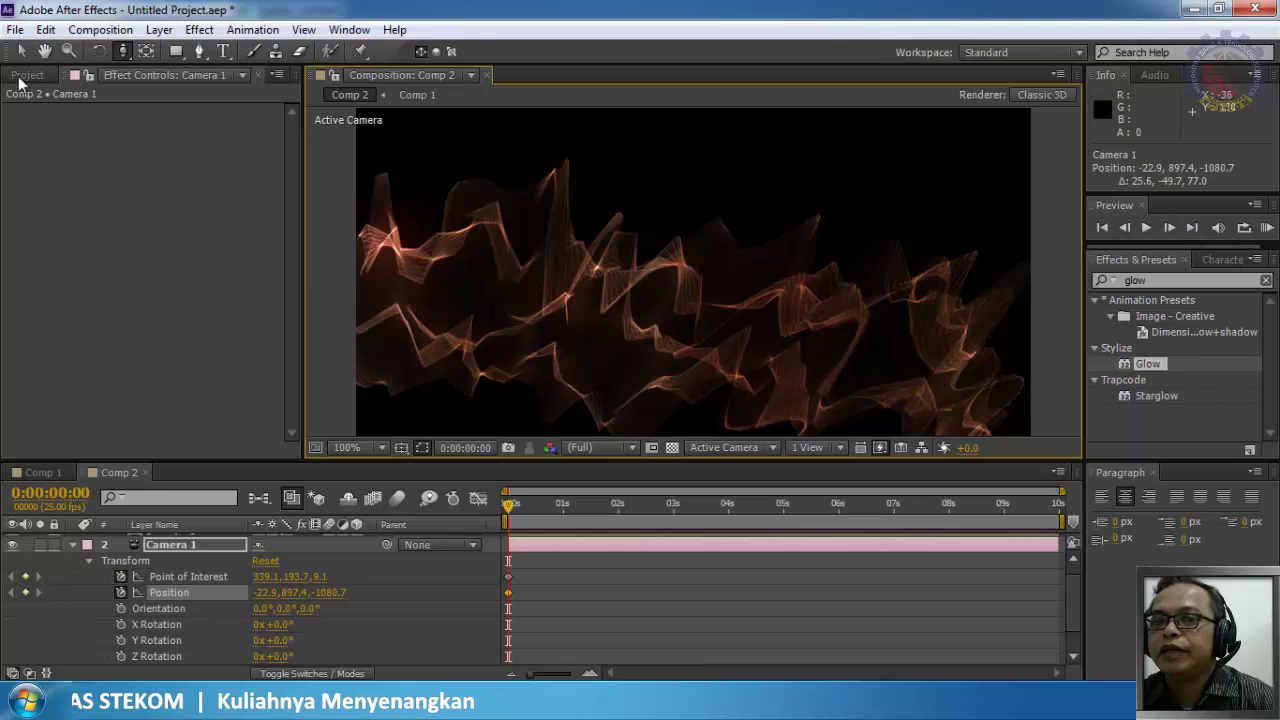
{"action": "left_click_drag", "start_coordinate": [129, 48], "coordinate": [177, 81]}
{"action": "left_click_drag", "start_coordinate": [429, 211], "coordinate": [695, 353]}
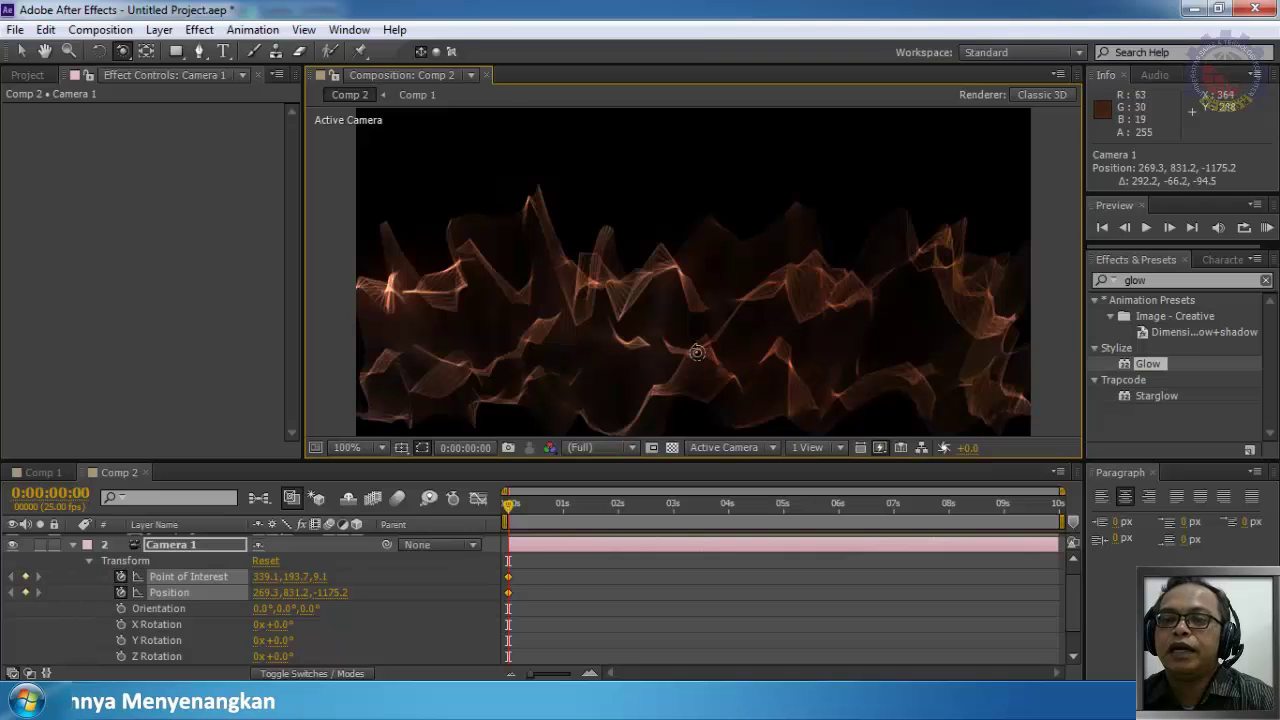
Step: Keyframe a second camera view at 0:00:02:01 by orbiting and dollying in to a Position of about 537, 893, 121
{"action": "left_click_drag", "start_coordinate": [512, 508], "coordinate": [623, 545]}
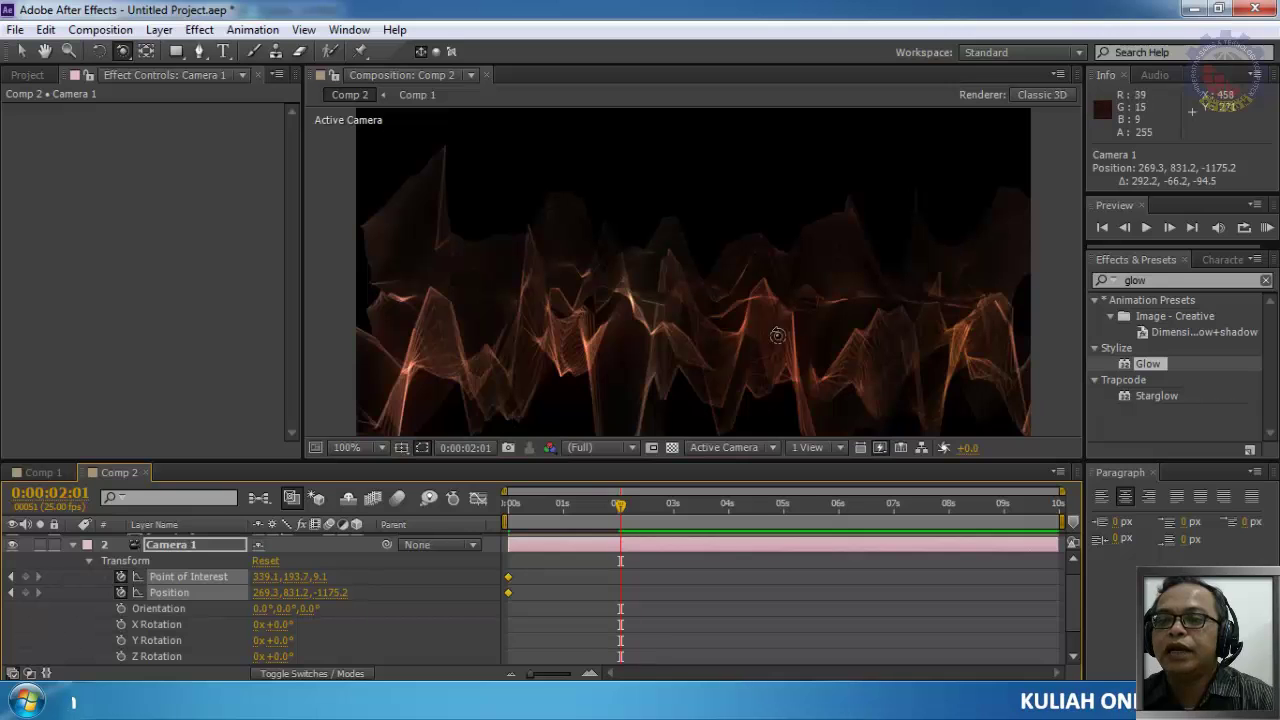
{"action": "left_click_drag", "start_coordinate": [928, 370], "coordinate": [467, 206]}
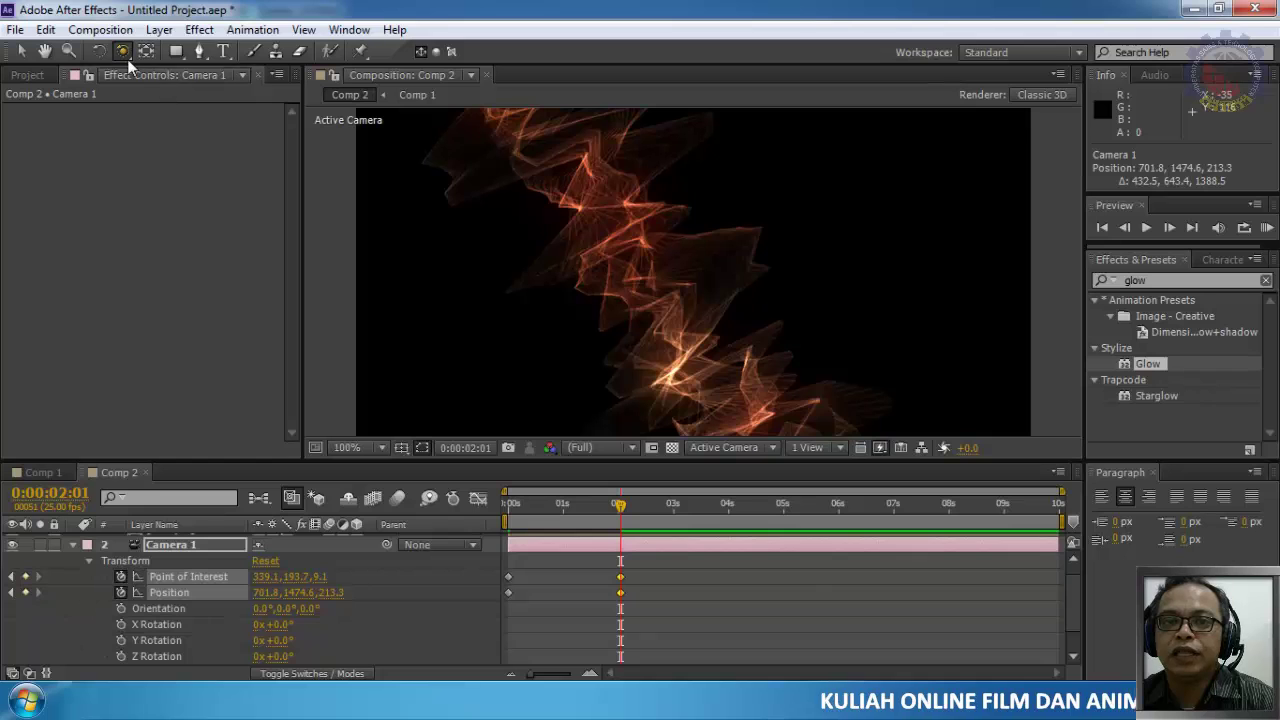
{"action": "left_click_drag", "start_coordinate": [124, 55], "coordinate": [166, 115]}
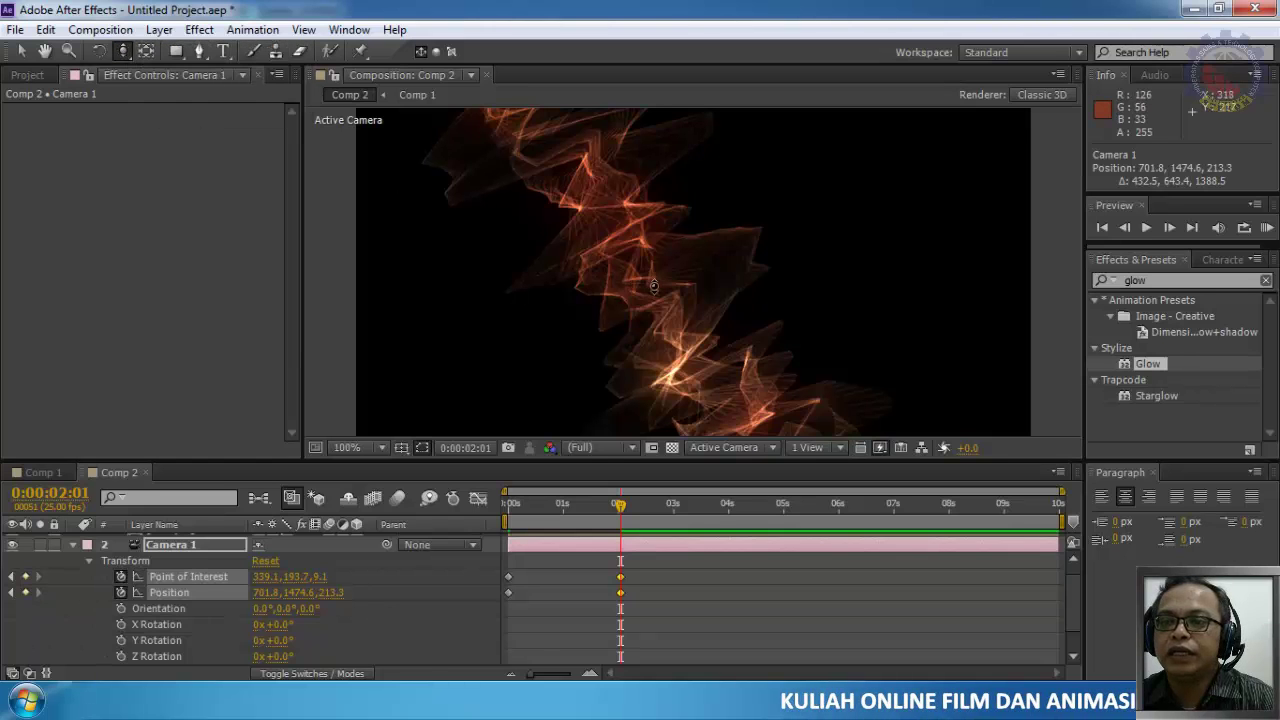
{"action": "left_click_drag", "start_coordinate": [654, 287], "coordinate": [687, 107]}
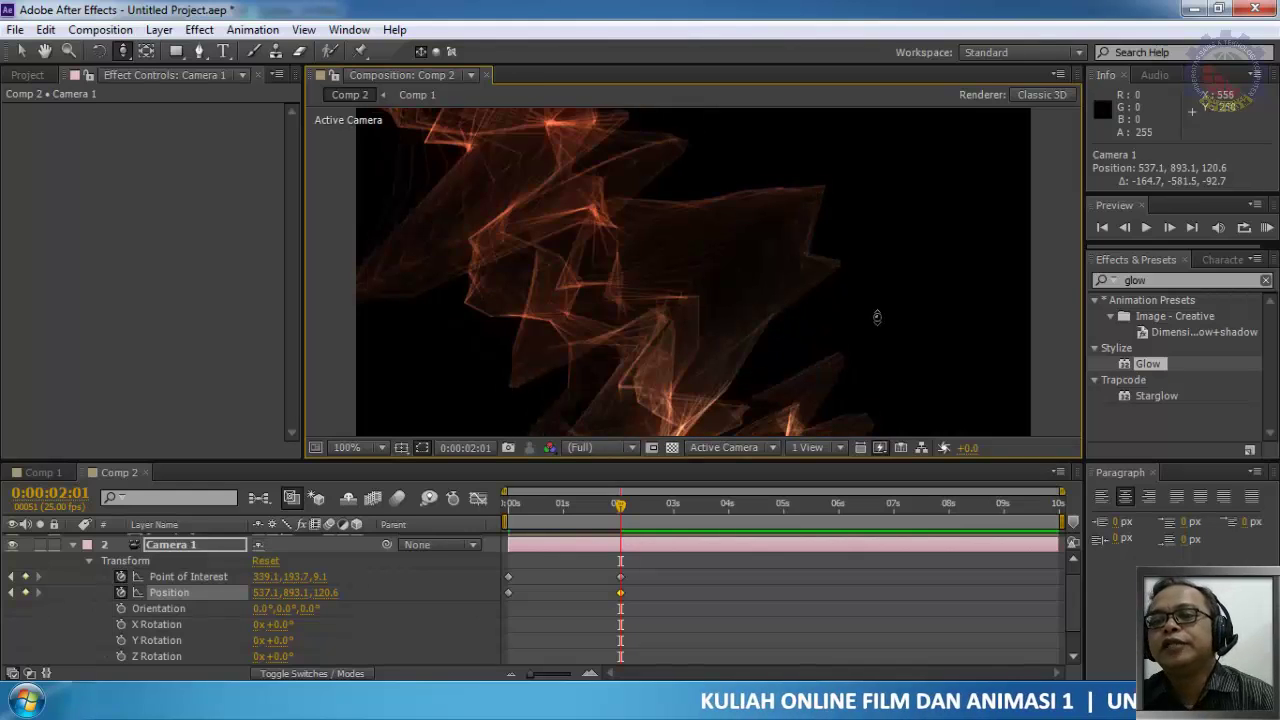
Step: Run a RAM preview of the camera move from the first frame and stop it just before 3 seconds
{"action": "left_click", "coordinate": [517, 494]}
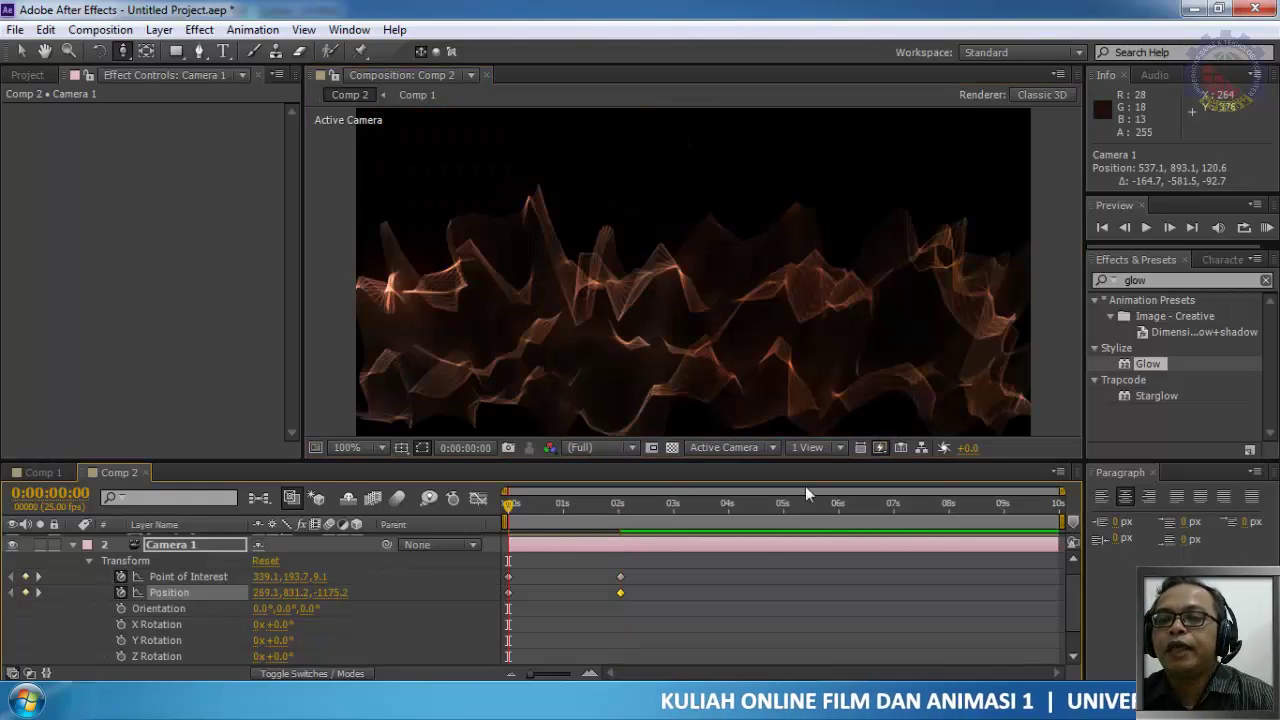
{"action": "left_click", "coordinate": [1266, 228]}
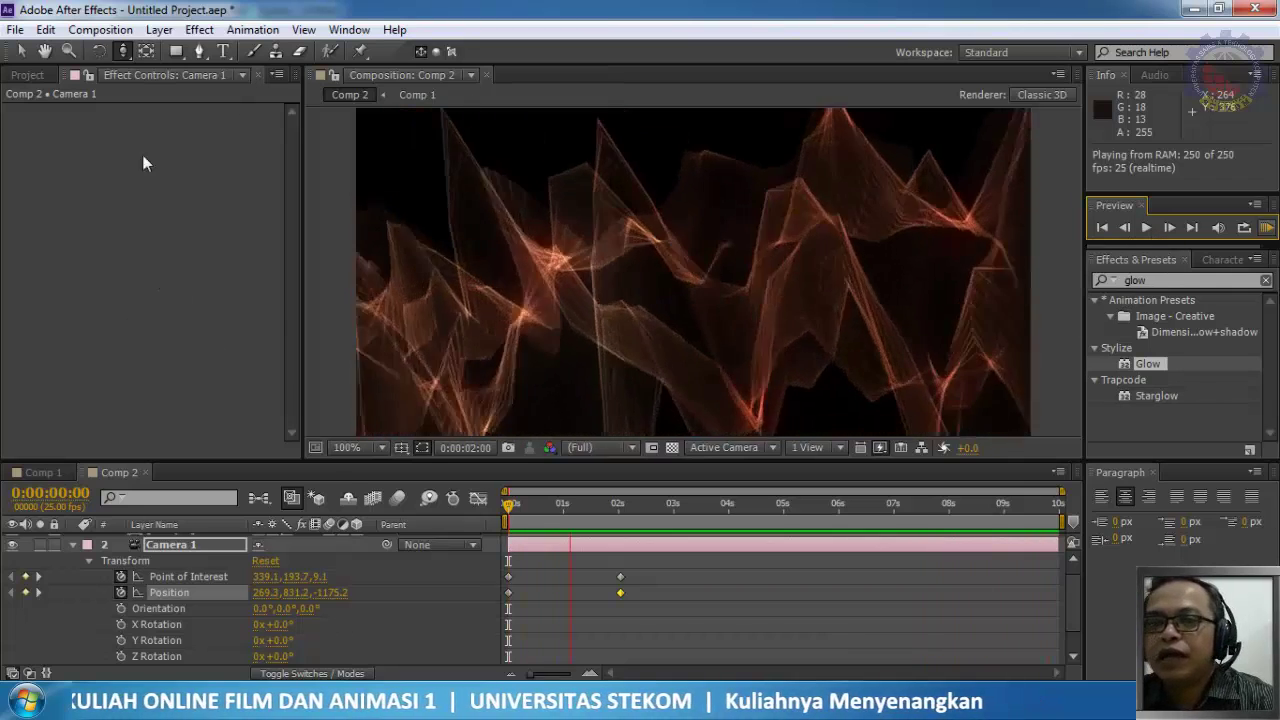
{"action": "key", "text": "space"}
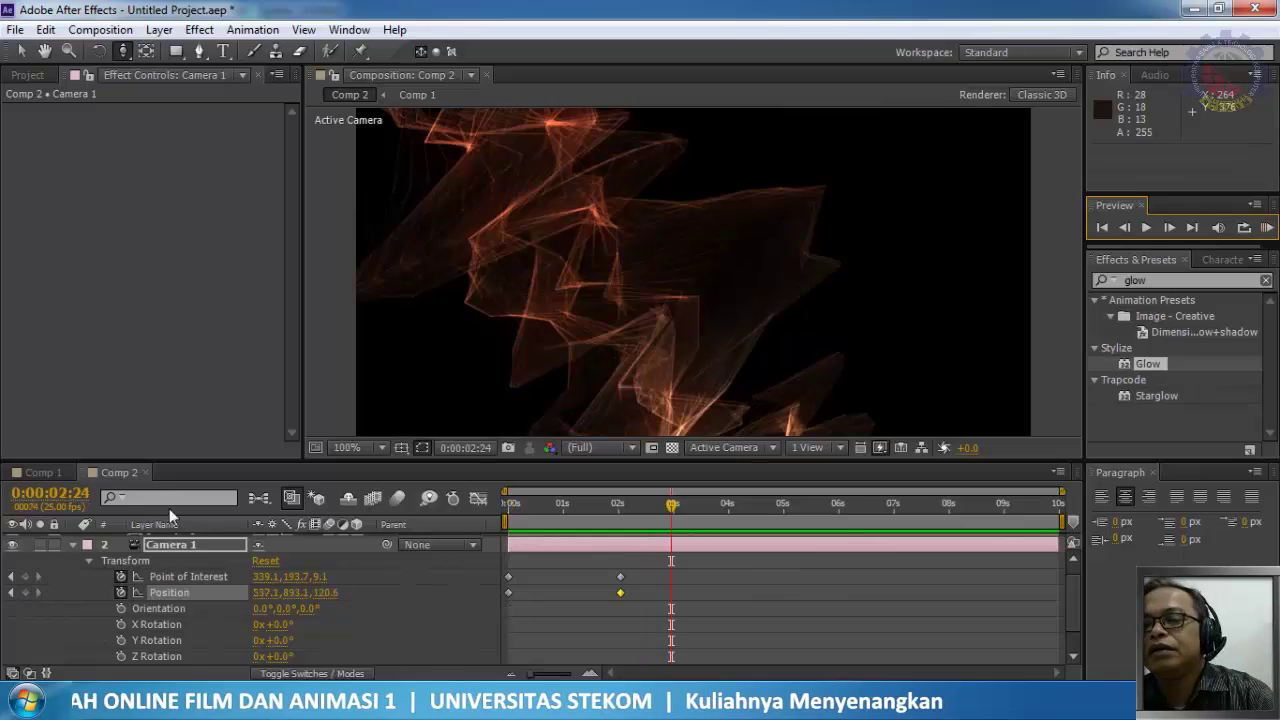
Step: Remove the Glow effect from the MIR layer, keeping Mir as its only effect
{"action": "left_click", "coordinate": [28, 76]}
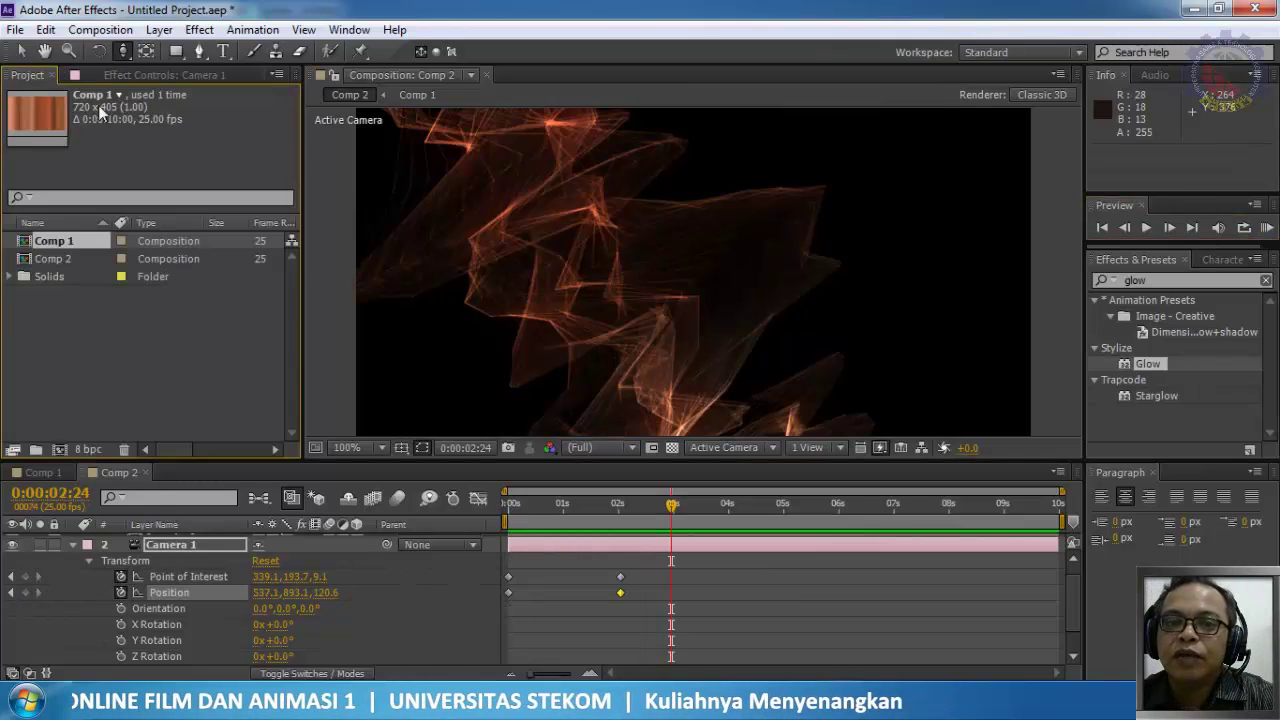
{"action": "left_click", "coordinate": [143, 76]}
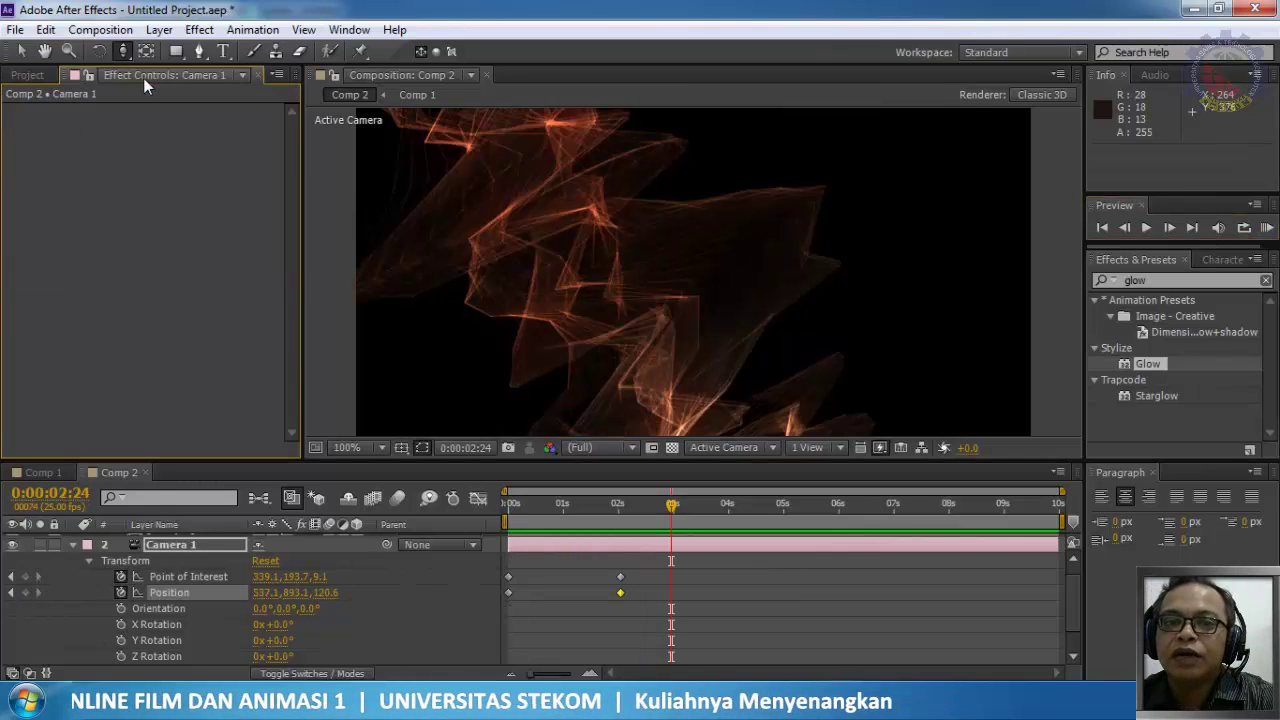
{"action": "left_click", "coordinate": [72, 546]}
{"action": "left_click", "coordinate": [156, 570]}
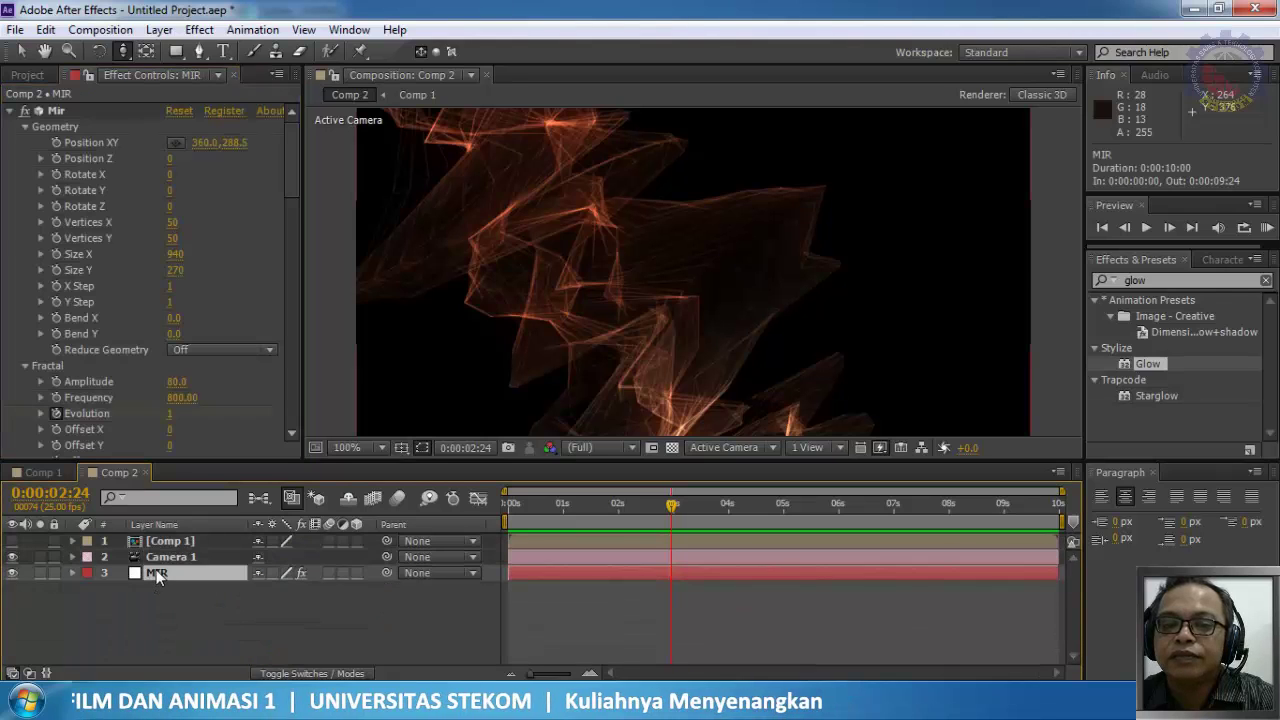
{"action": "left_click", "coordinate": [56, 110]}
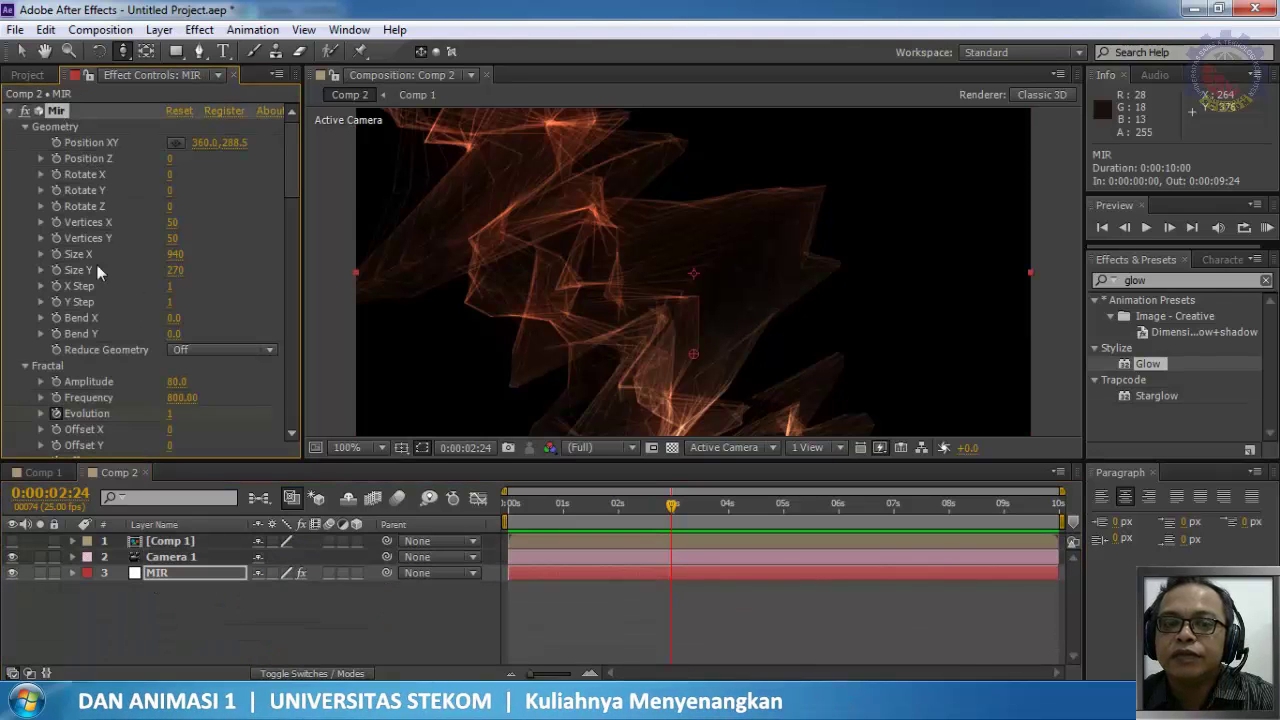
{"action": "left_click_drag", "start_coordinate": [291, 135], "coordinate": [290, 451]}
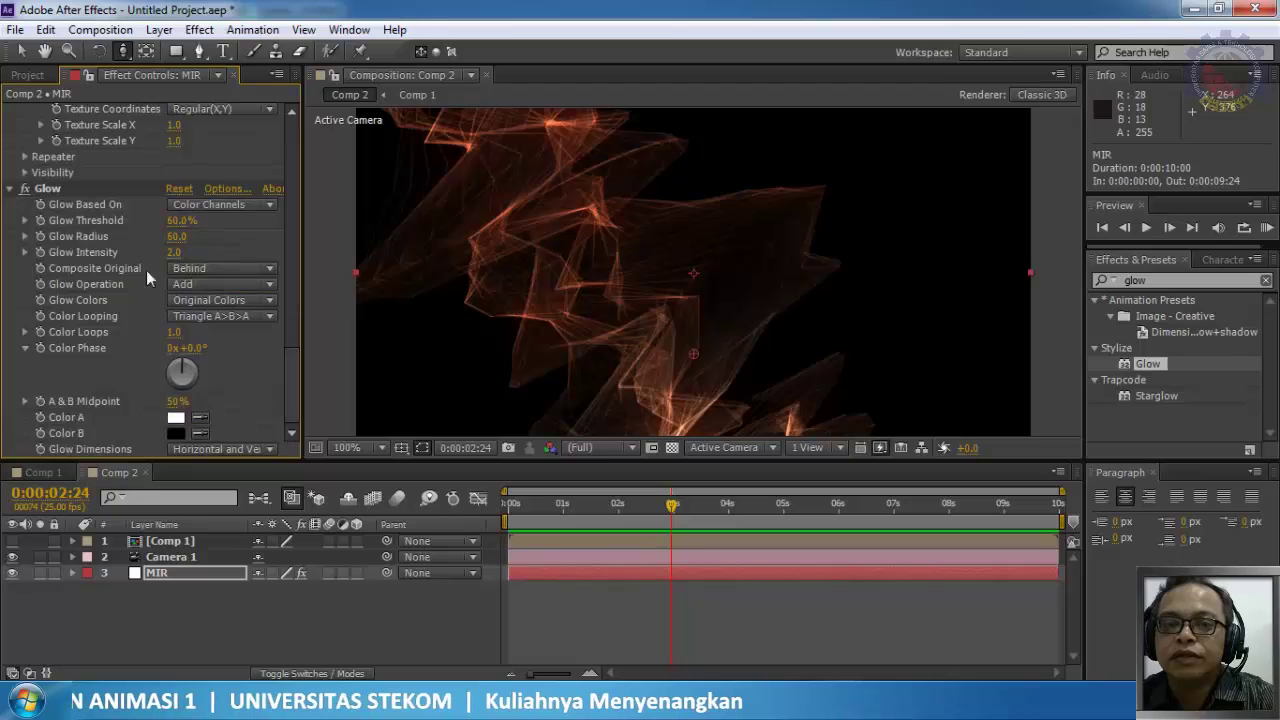
{"action": "left_click", "coordinate": [64, 188]}
{"action": "scroll", "coordinate": [64, 188], "scroll_direction": "up", "scroll_amount": 5}
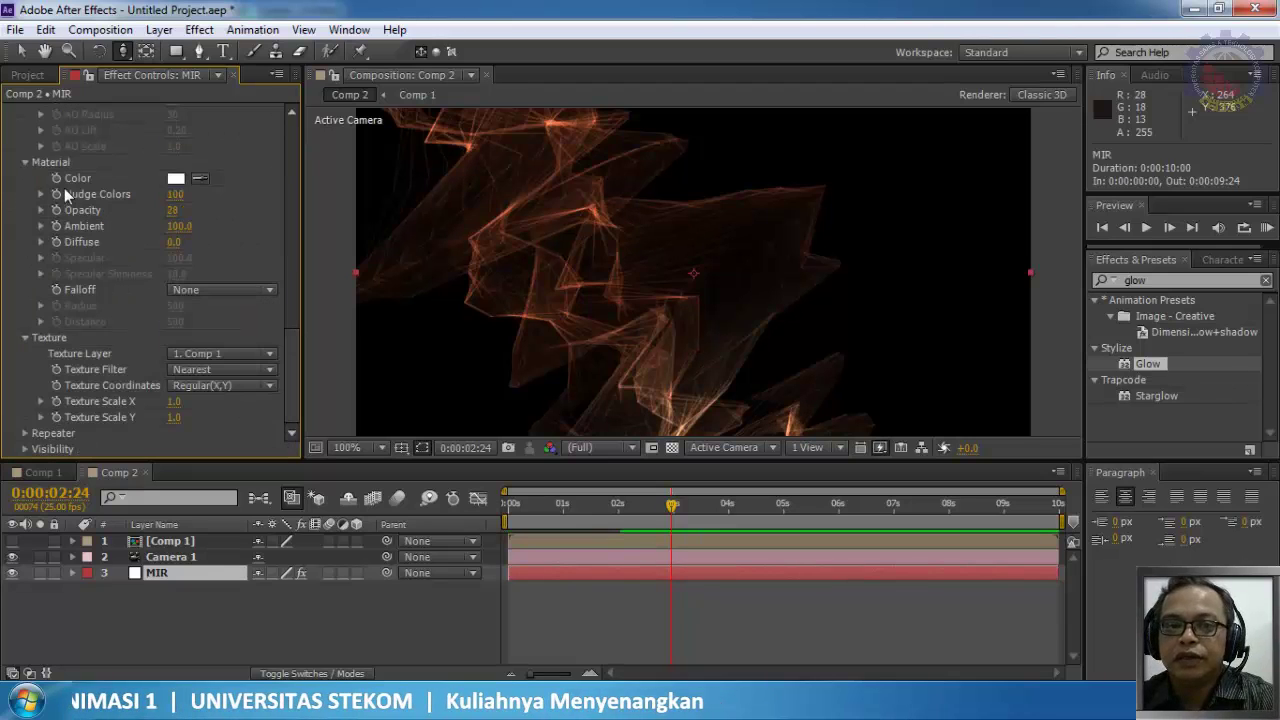
Step: Apply the Trapcode Starglow effect to the MIR layer and choose its Star Prism preset
{"action": "left_click", "coordinate": [199, 29]}
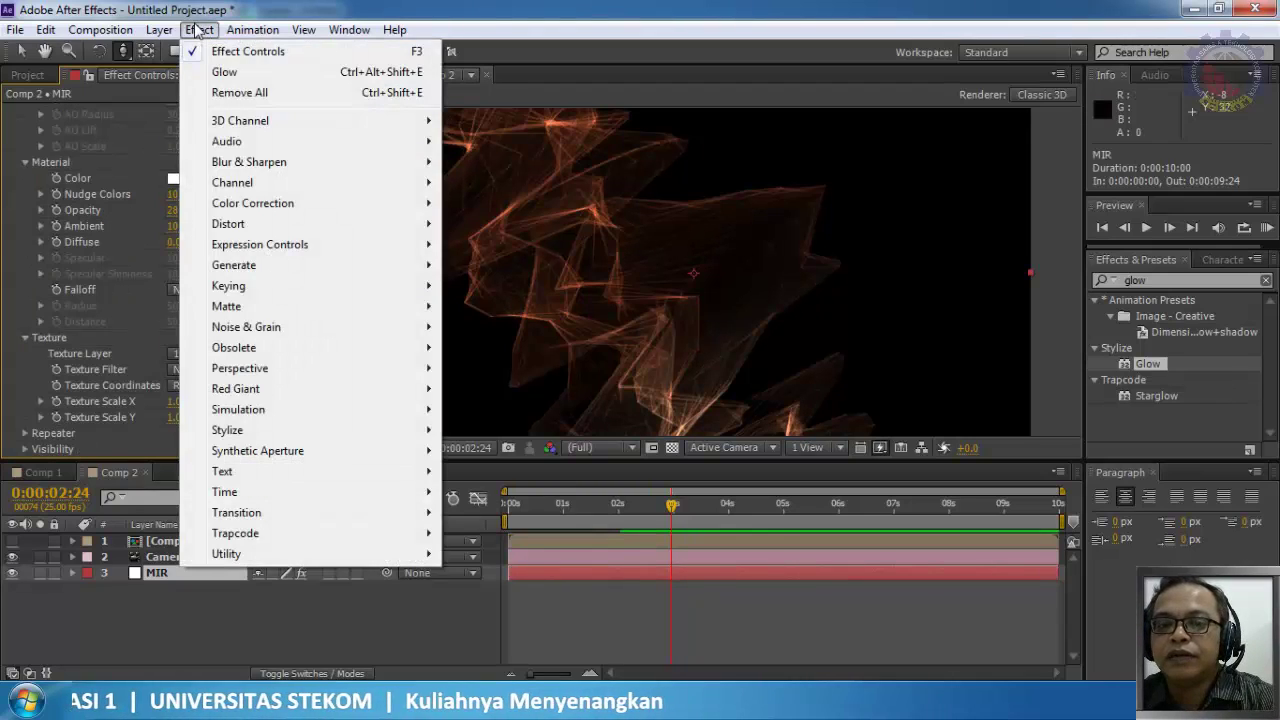
{"action": "mouse_move", "coordinate": [250, 535]}
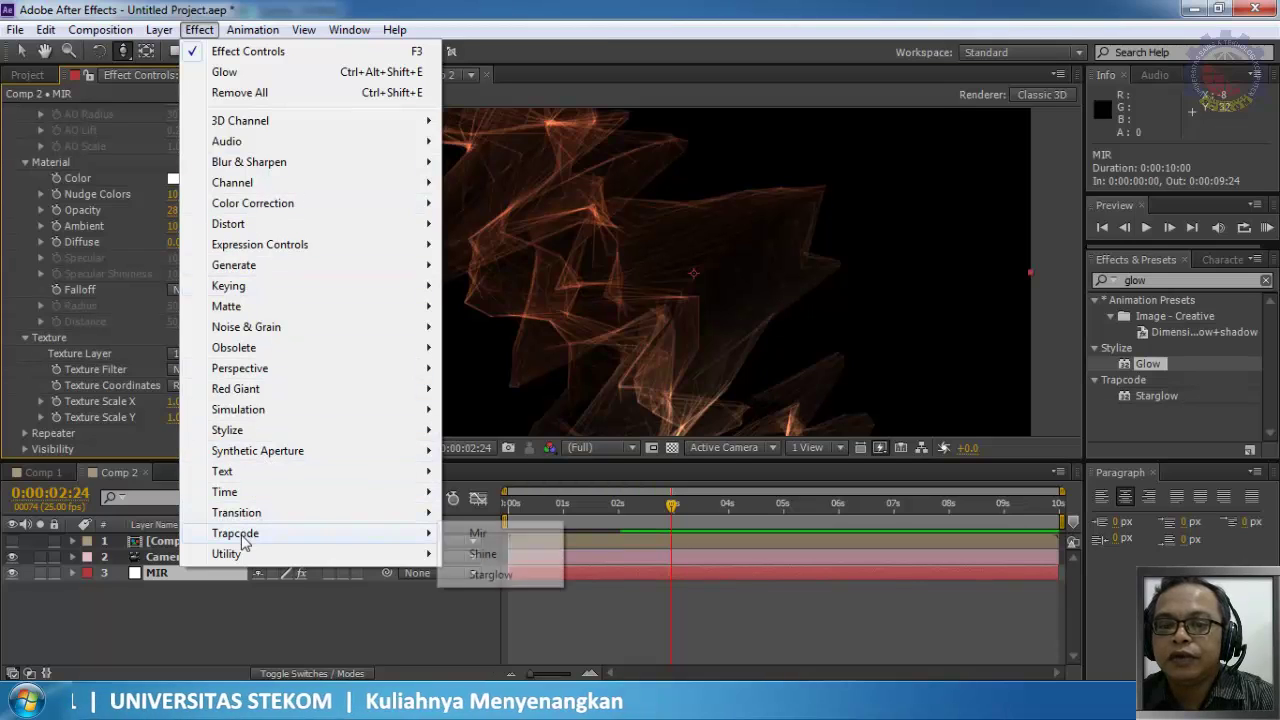
{"action": "left_click", "coordinate": [490, 573]}
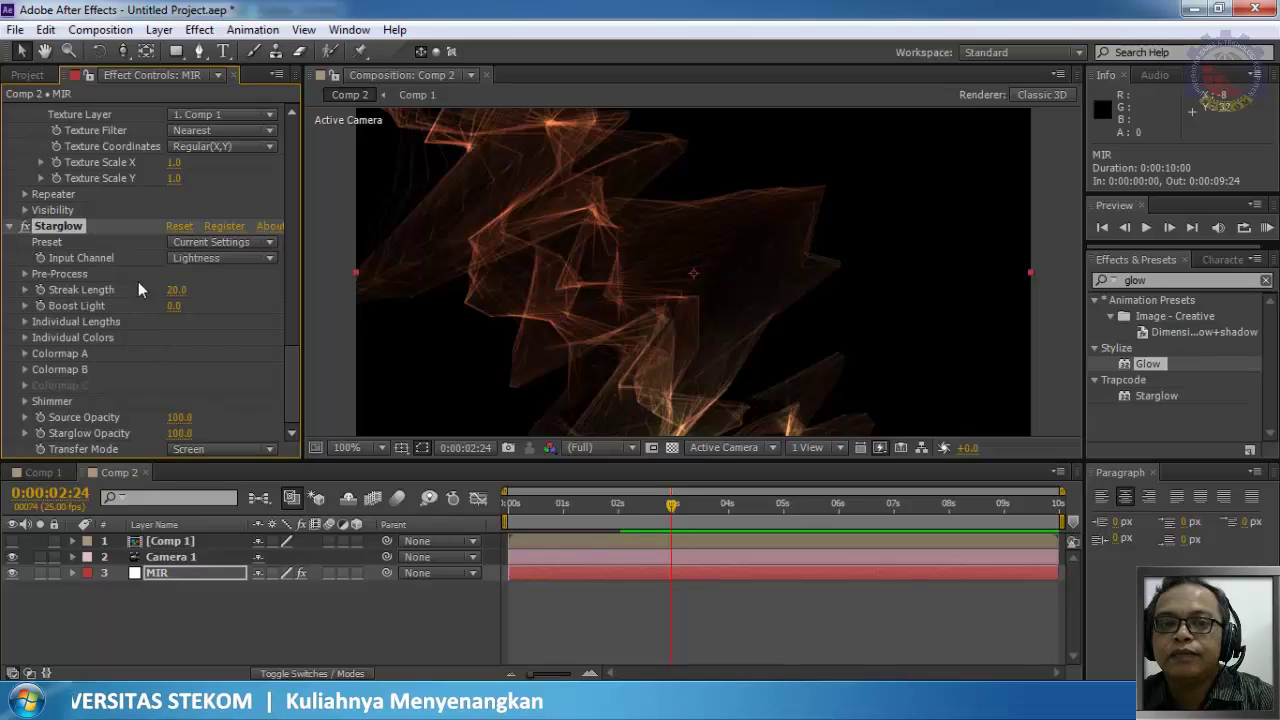
{"action": "left_click", "coordinate": [246, 246]}
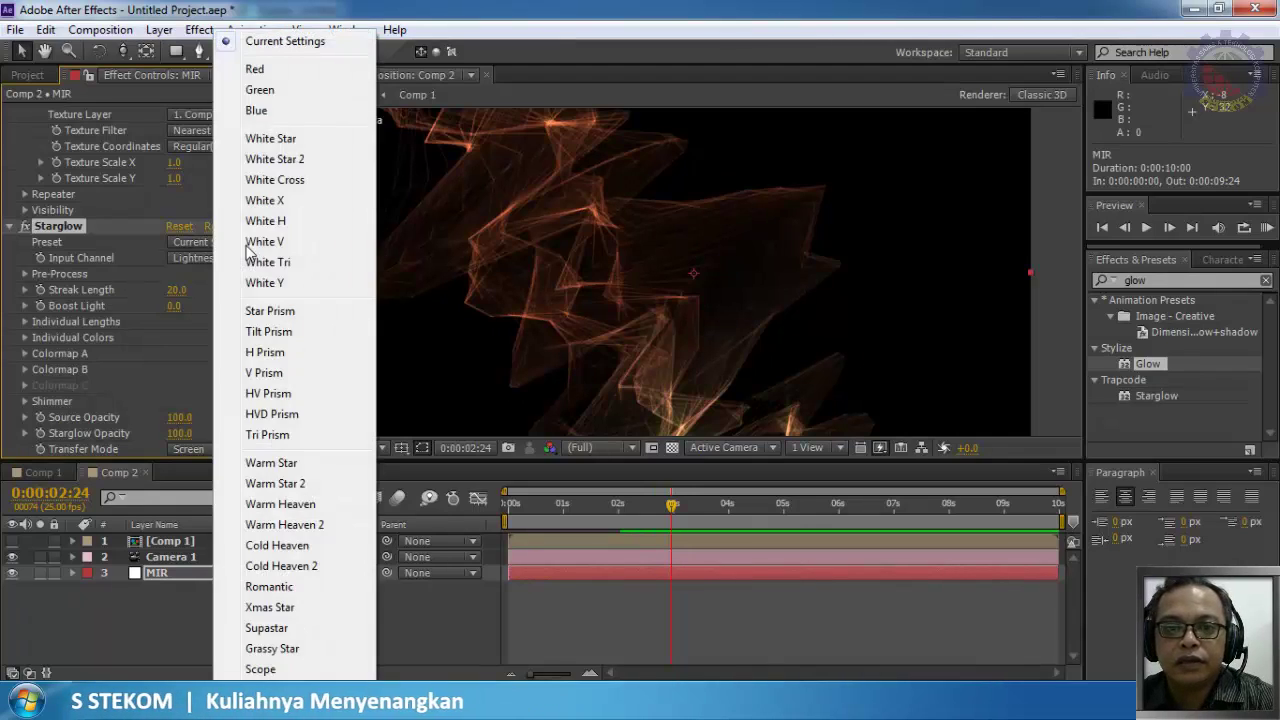
{"action": "left_click", "coordinate": [272, 314]}
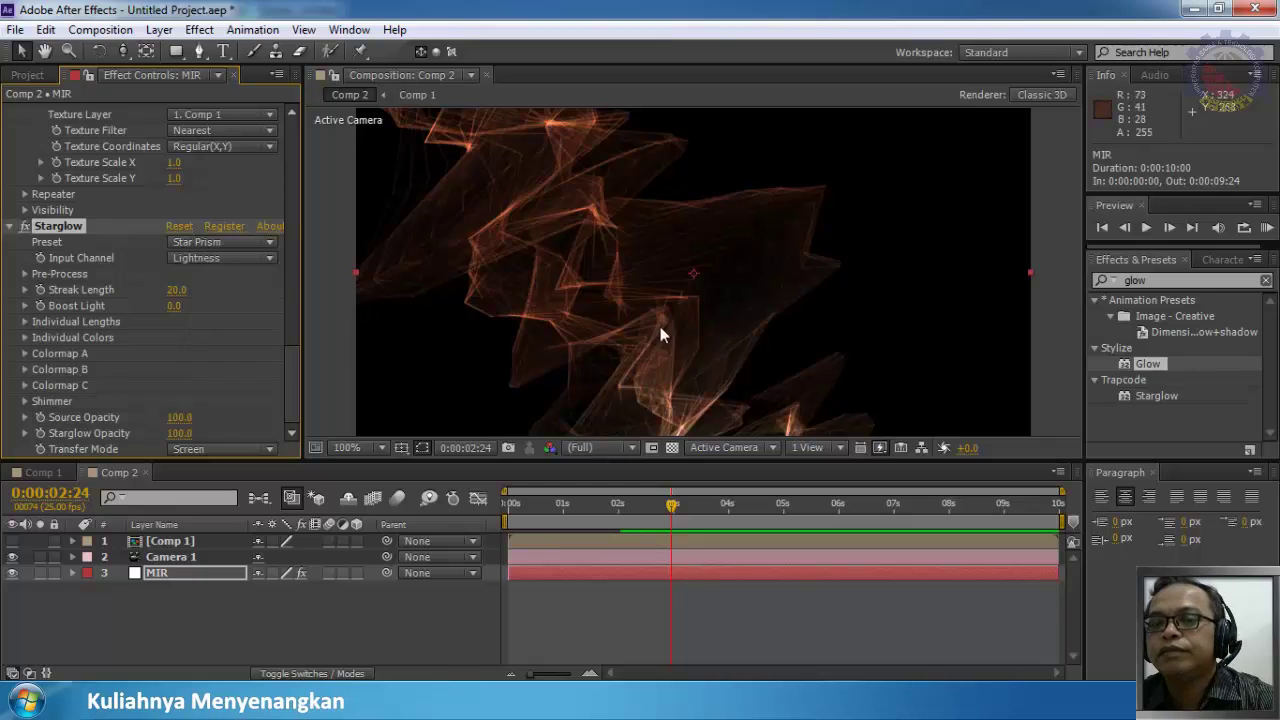
Step: Collapse Mir's Geometry, Fractal, Shader, Material and Texture groups in the MIR layer's effect controls
{"action": "left_click_drag", "start_coordinate": [291, 357], "coordinate": [297, 101]}
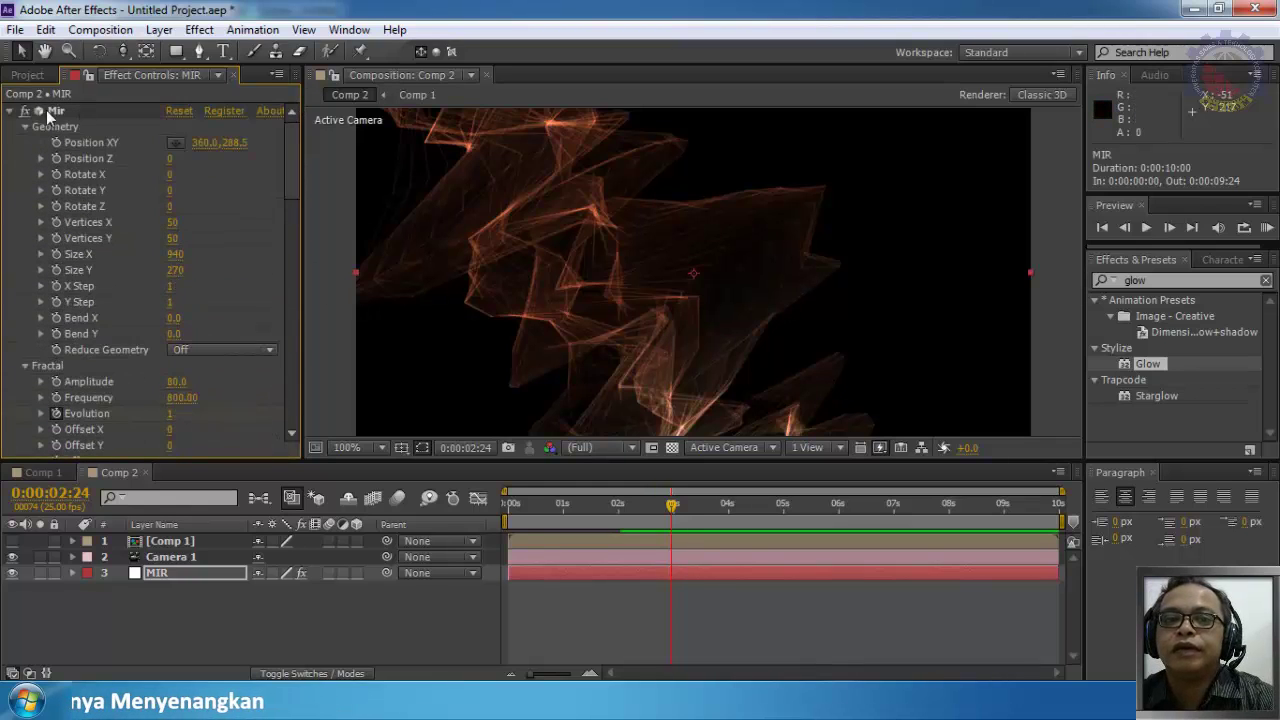
{"action": "left_click", "coordinate": [24, 126]}
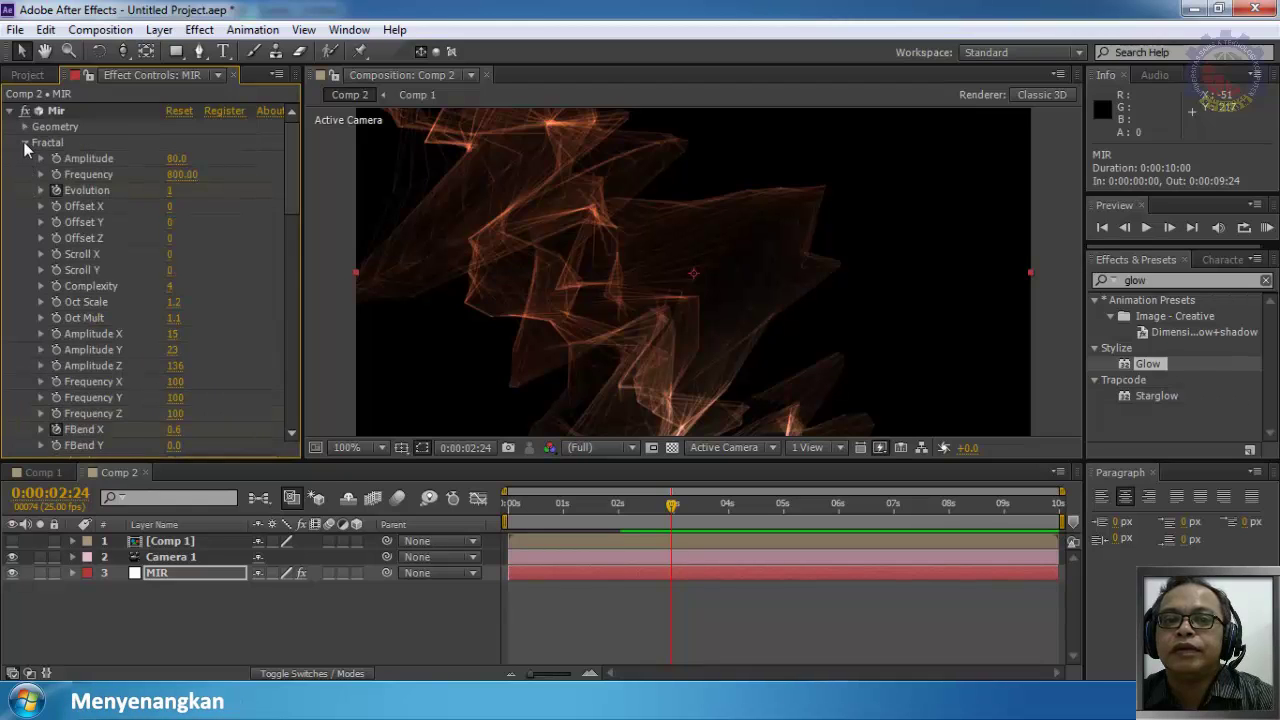
{"action": "left_click", "coordinate": [24, 142]}
{"action": "left_click", "coordinate": [25, 158]}
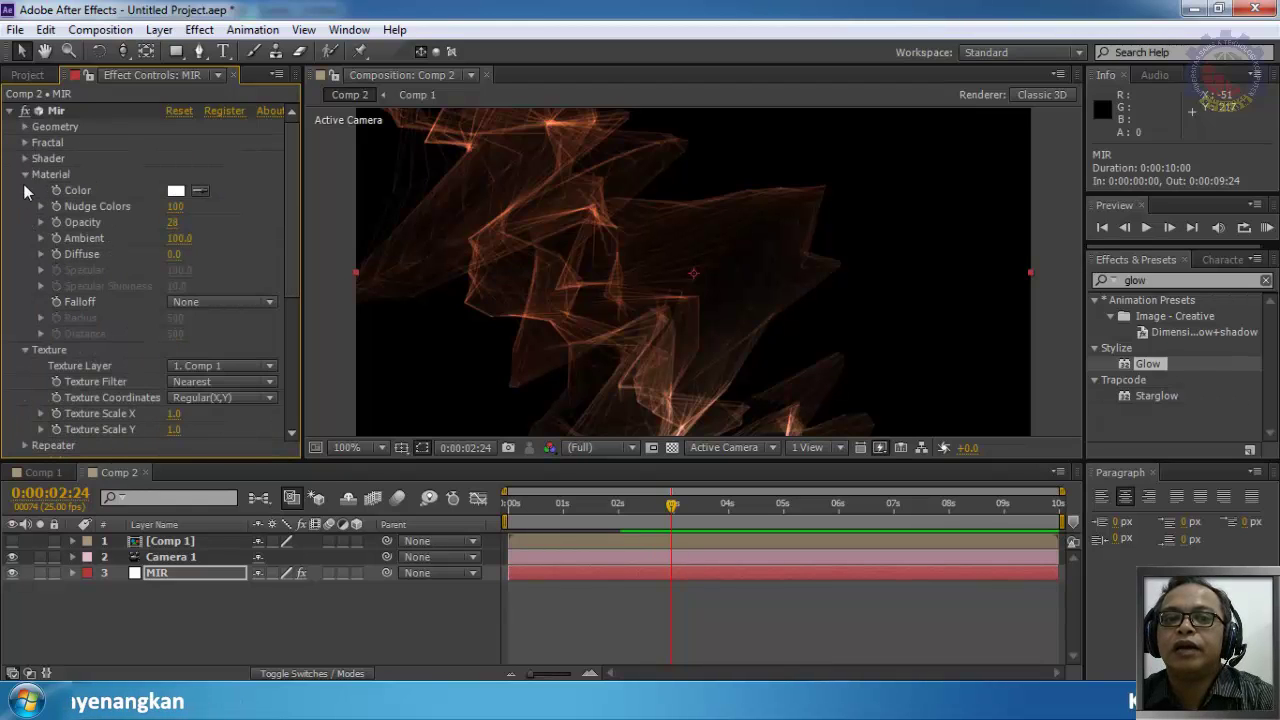
{"action": "left_click", "coordinate": [25, 174]}
{"action": "left_click", "coordinate": [26, 191]}
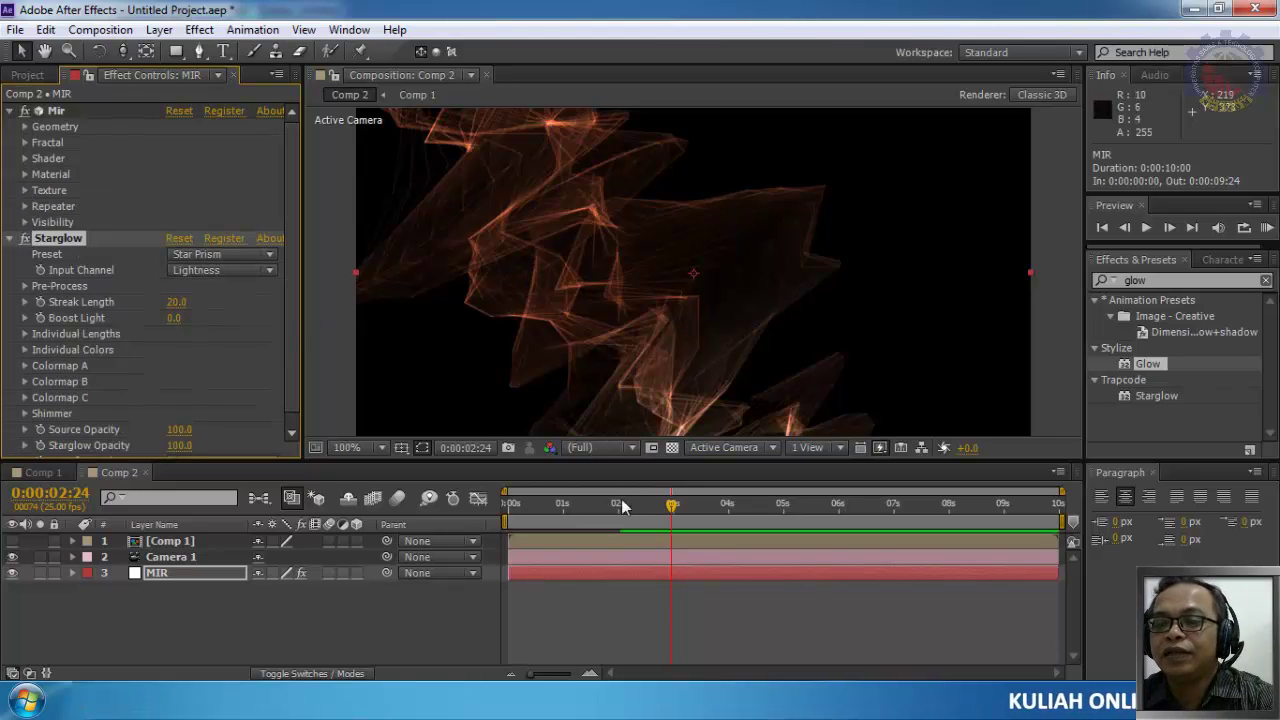
Step: Play the Starglow result briefly from the first frame of Comp 2 and stop after a few frames
{"action": "left_click_drag", "start_coordinate": [672, 505], "coordinate": [487, 506]}
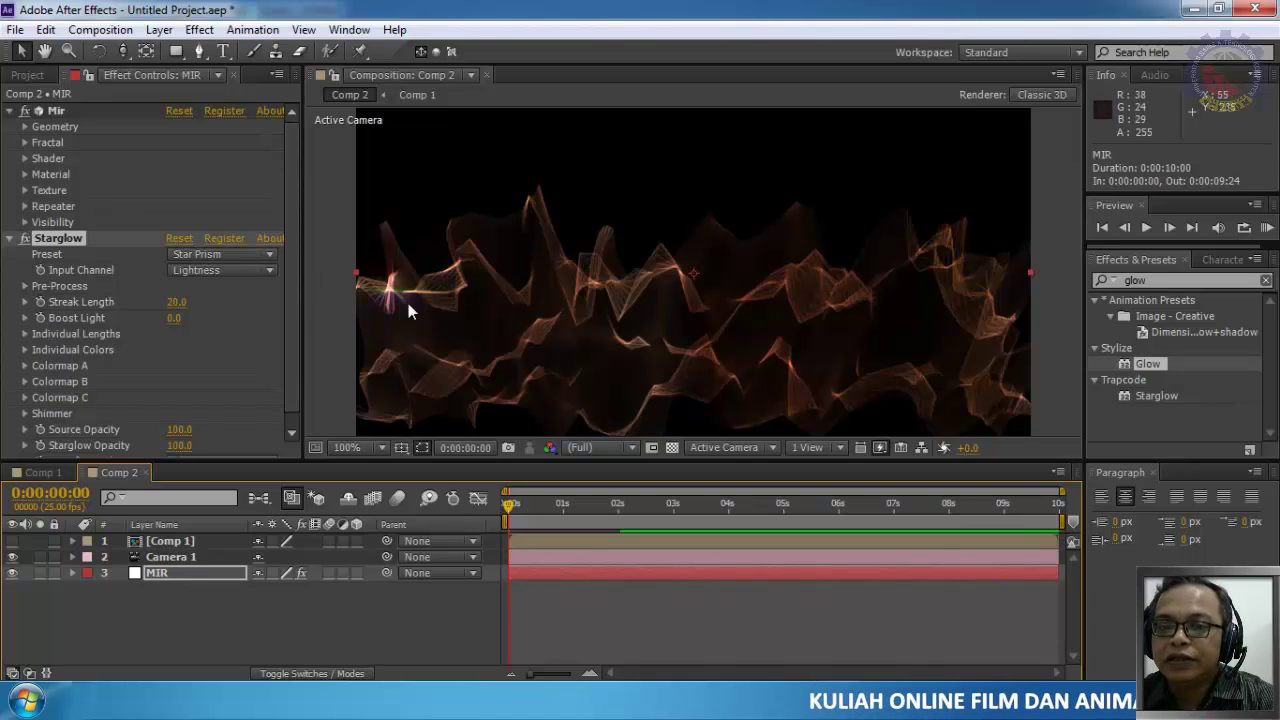
{"action": "left_click", "coordinate": [1148, 229]}
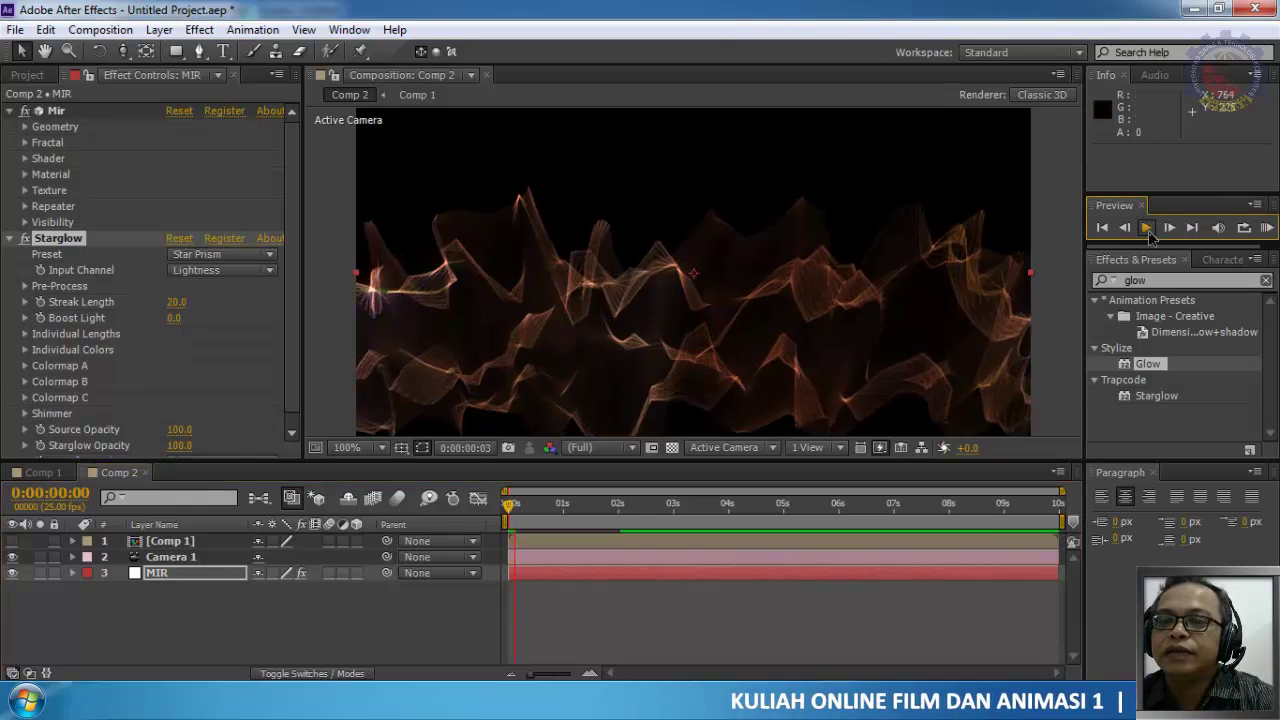
{"action": "left_click", "coordinate": [1148, 230]}
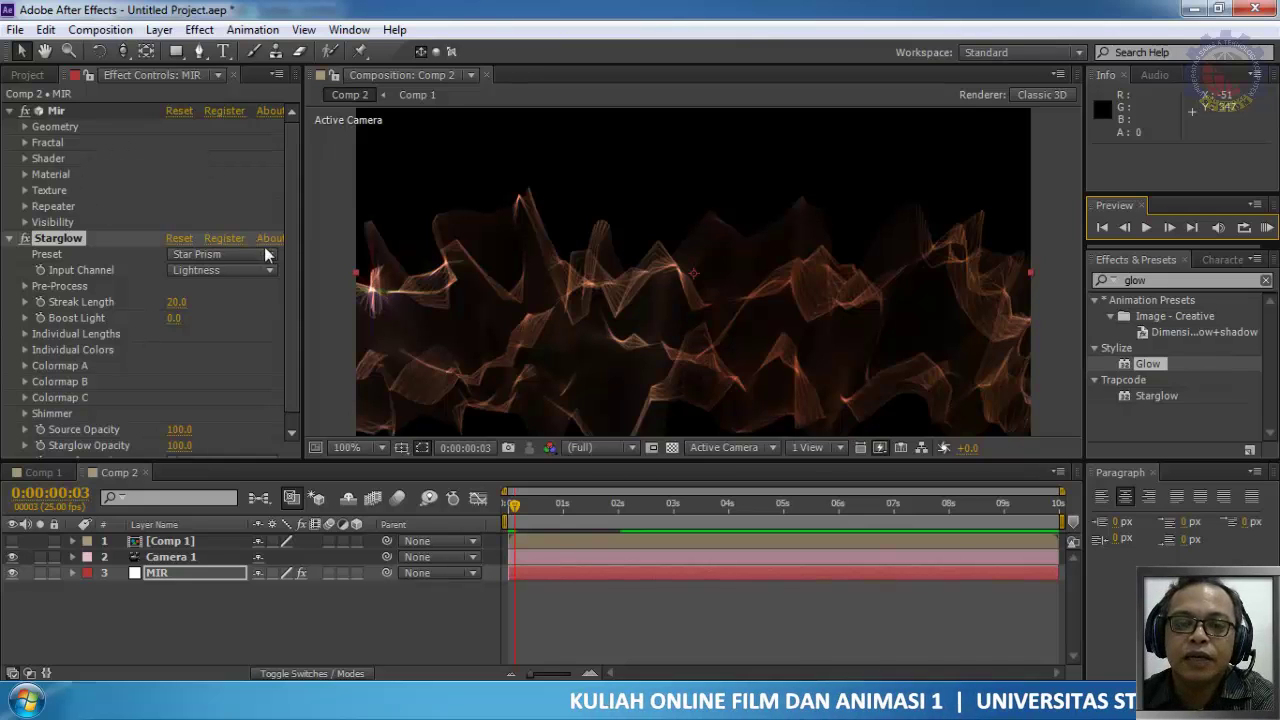
Step: Try the White Star 2 and Warm Star presets on the MIR layer's Starglow effect
{"action": "scroll", "coordinate": [294, 394], "scroll_direction": "down", "scroll_amount": 1}
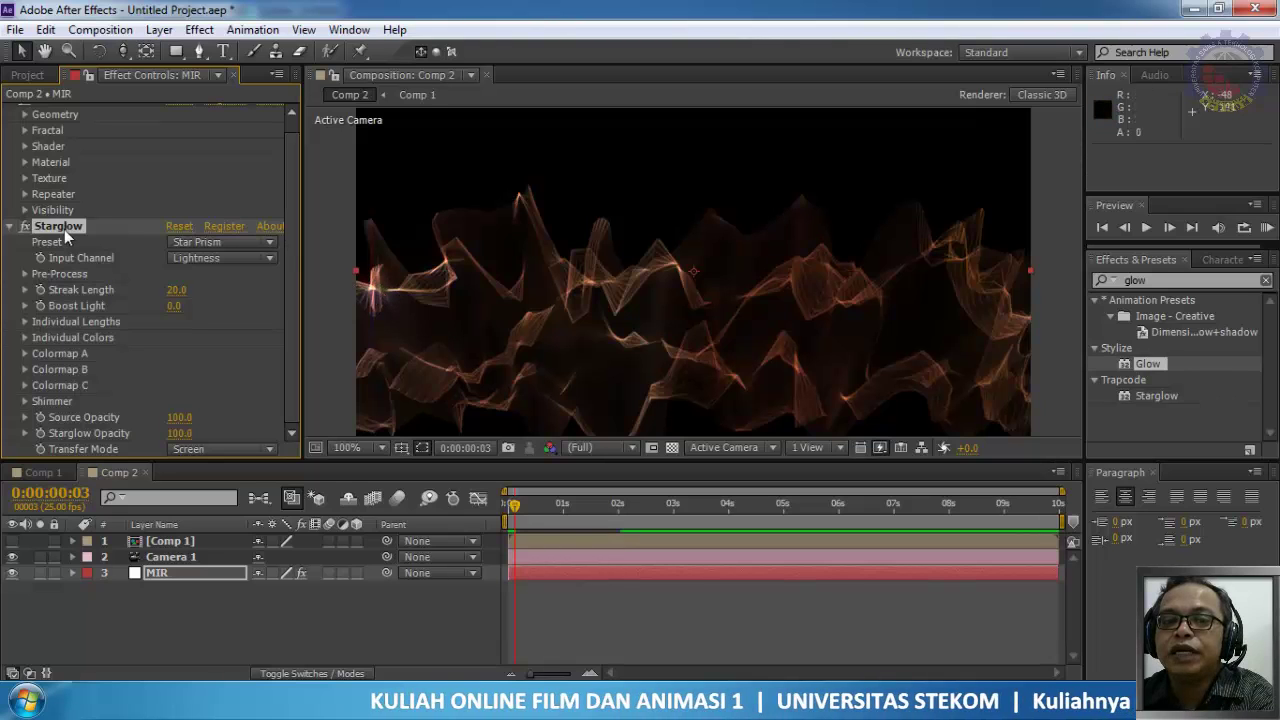
{"action": "left_click", "coordinate": [234, 245]}
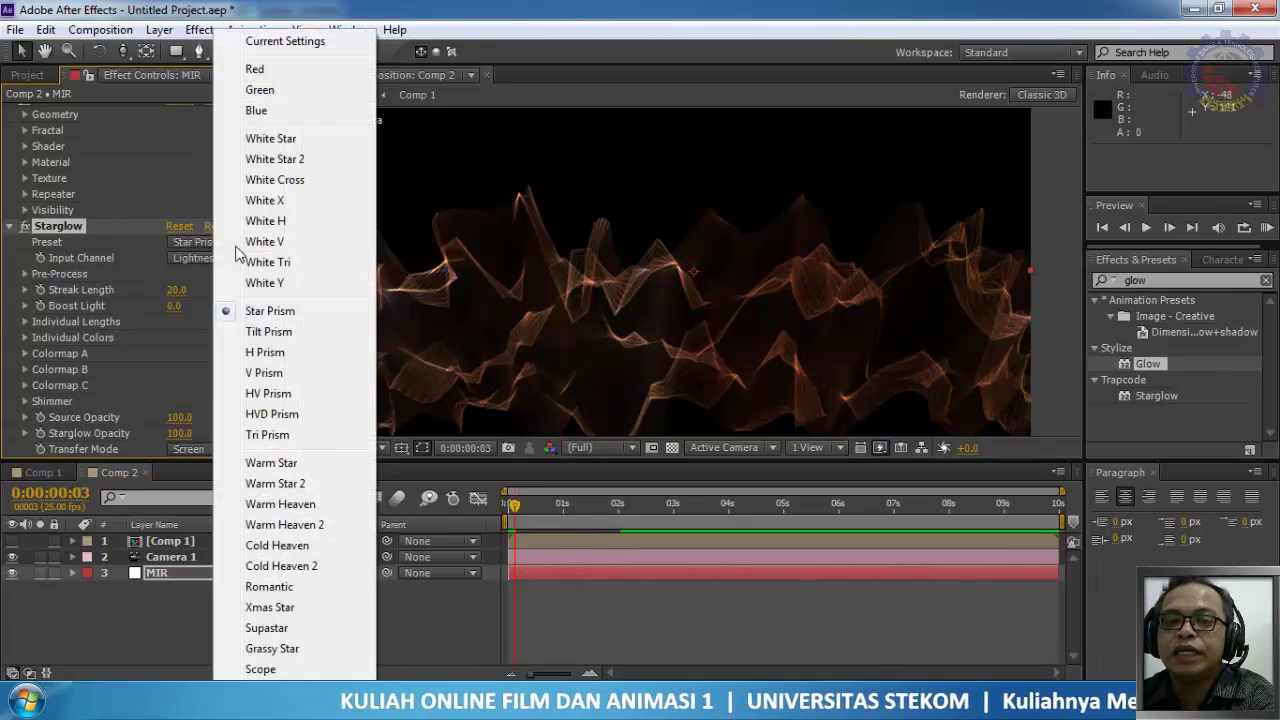
{"action": "left_click", "coordinate": [280, 158]}
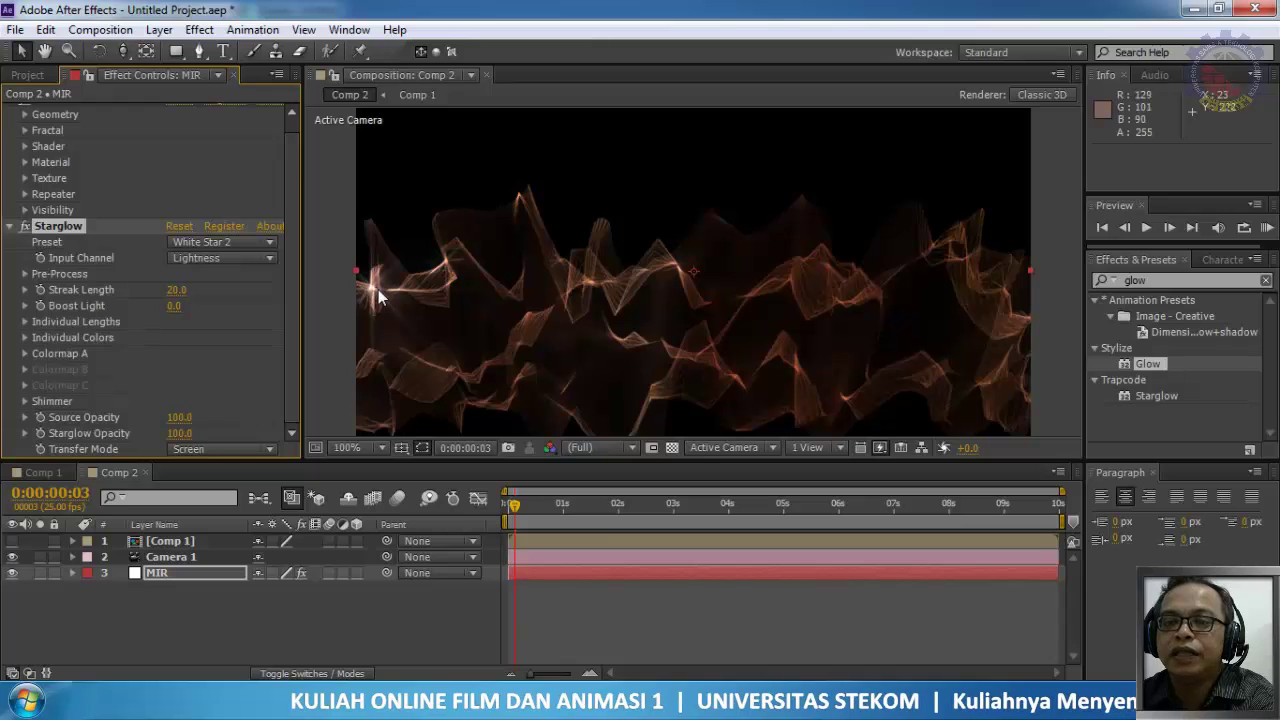
{"action": "left_click", "coordinate": [247, 250]}
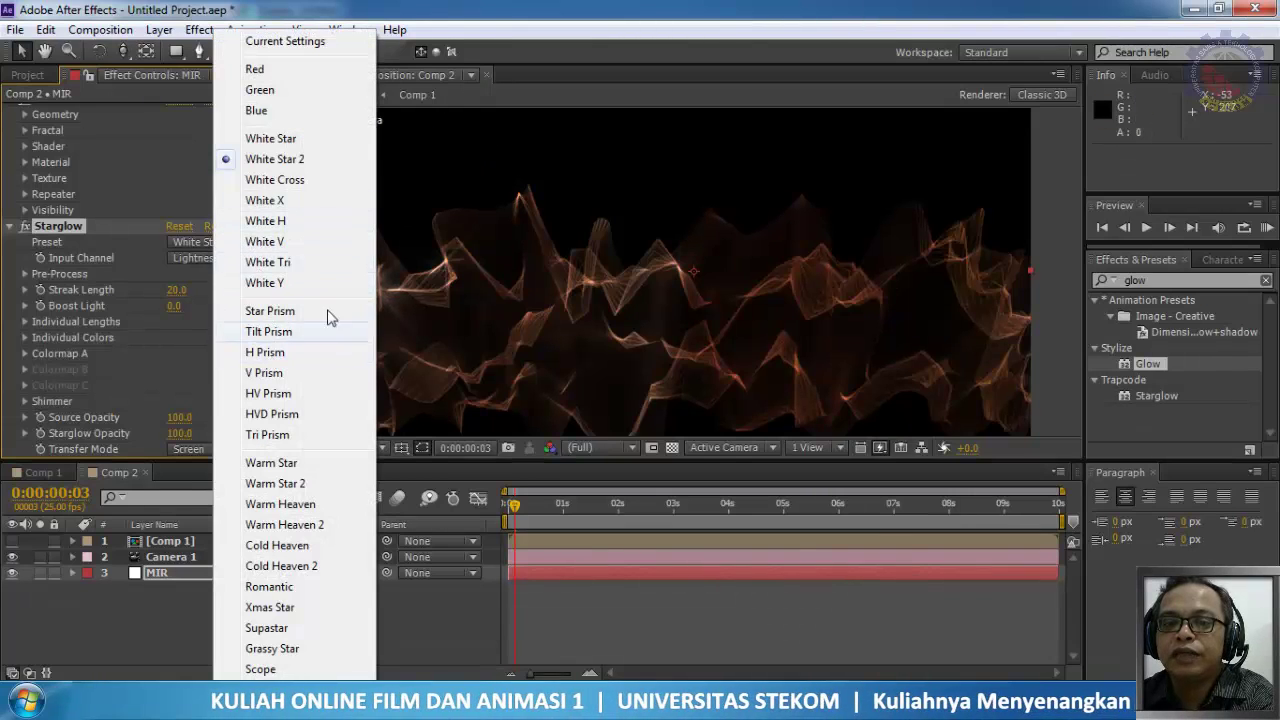
{"action": "left_click", "coordinate": [291, 466]}
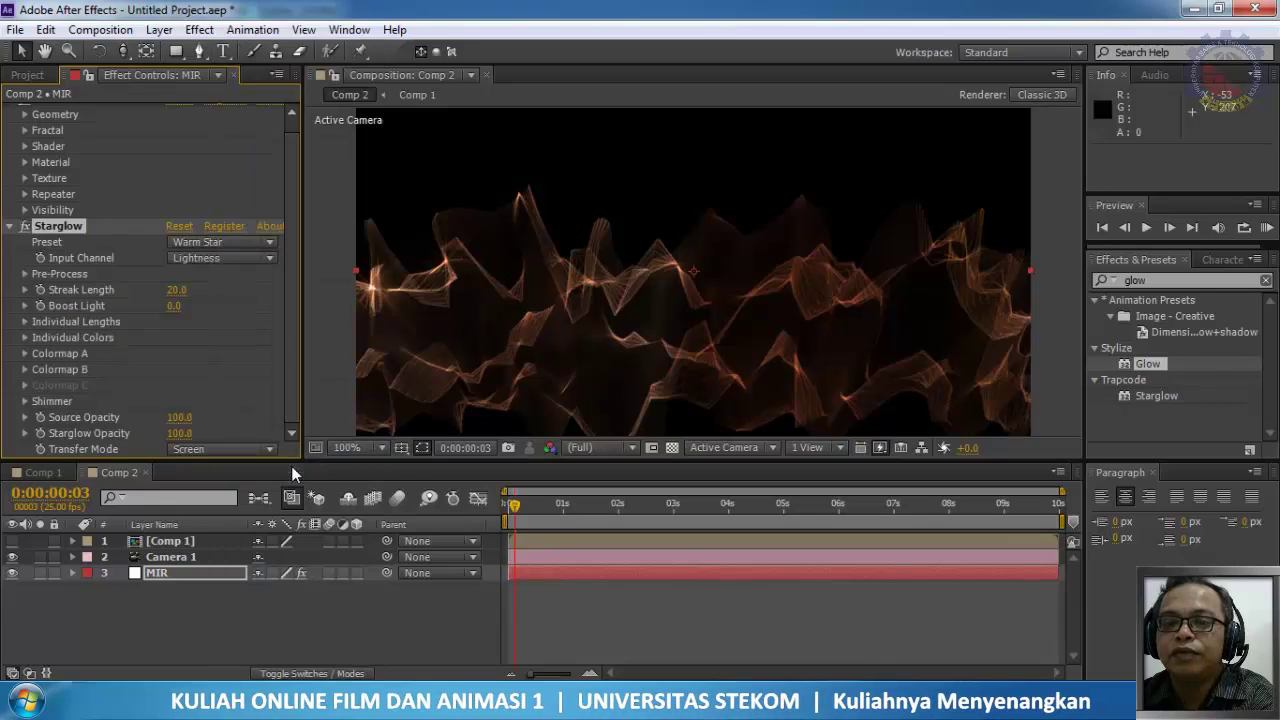
Step: Set the Starglow preset on the MIR layer to V Prism
{"action": "left_click", "coordinate": [221, 258]}
{"action": "left_click", "coordinate": [225, 245]}
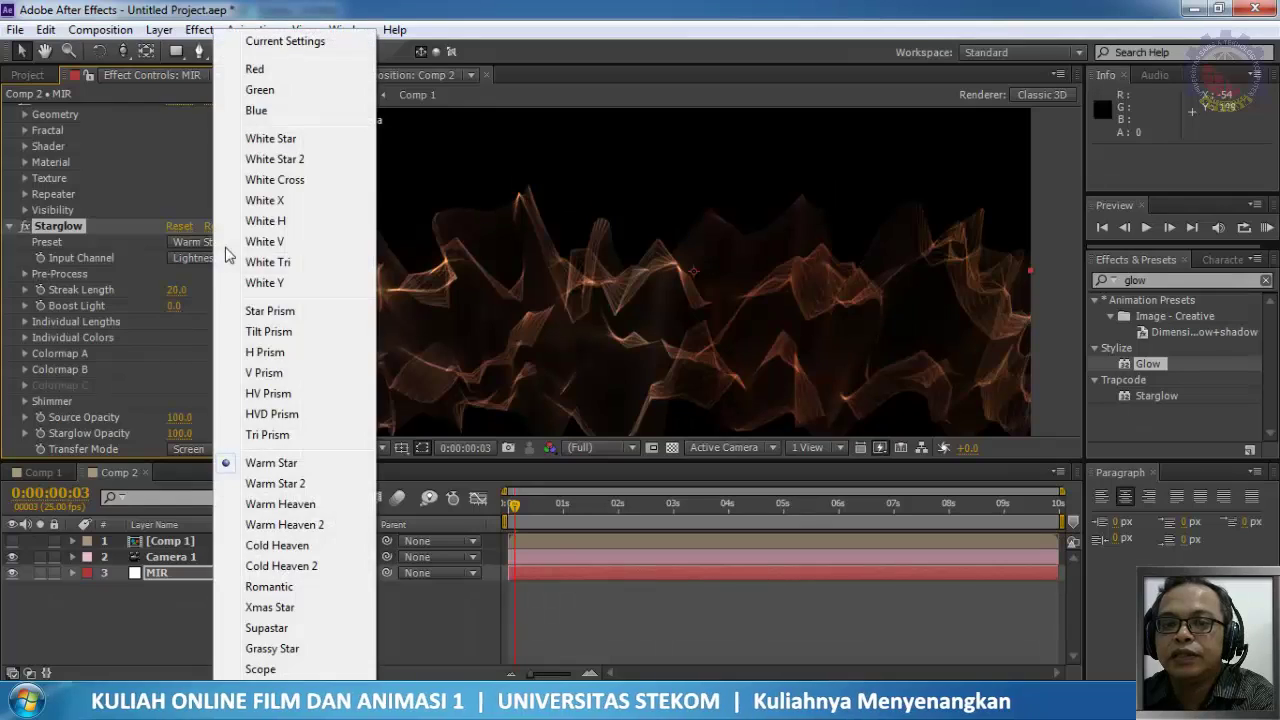
{"action": "left_click", "coordinate": [264, 371]}
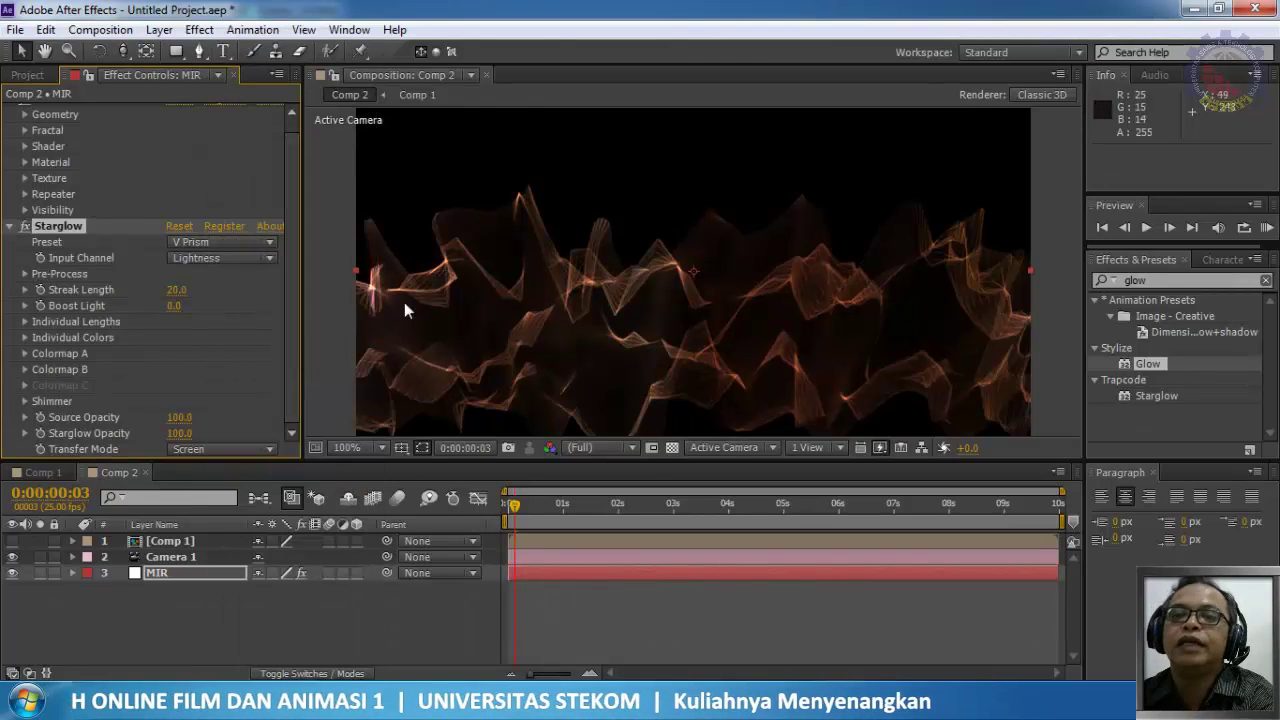
Step: Play the animation with the V Prism glow to just past 1 second, stop it and return to the first frame
{"action": "left_click", "coordinate": [1148, 228]}
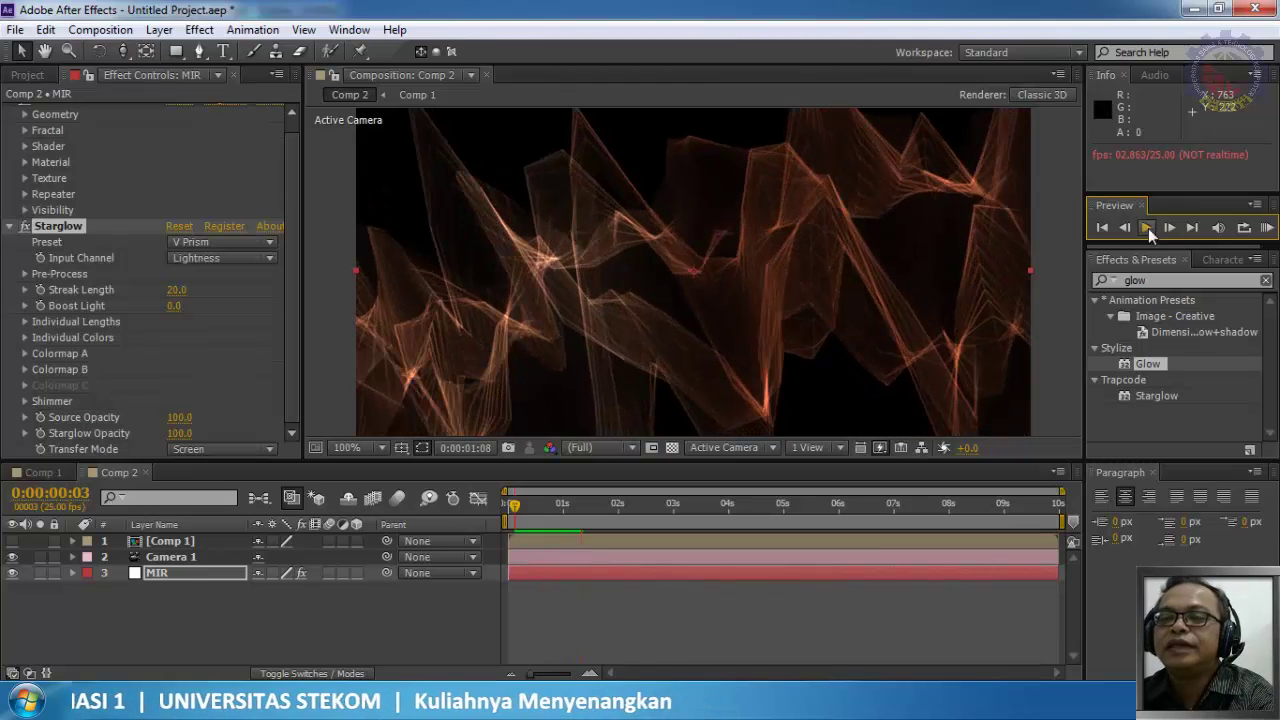
{"action": "left_click", "coordinate": [1147, 228]}
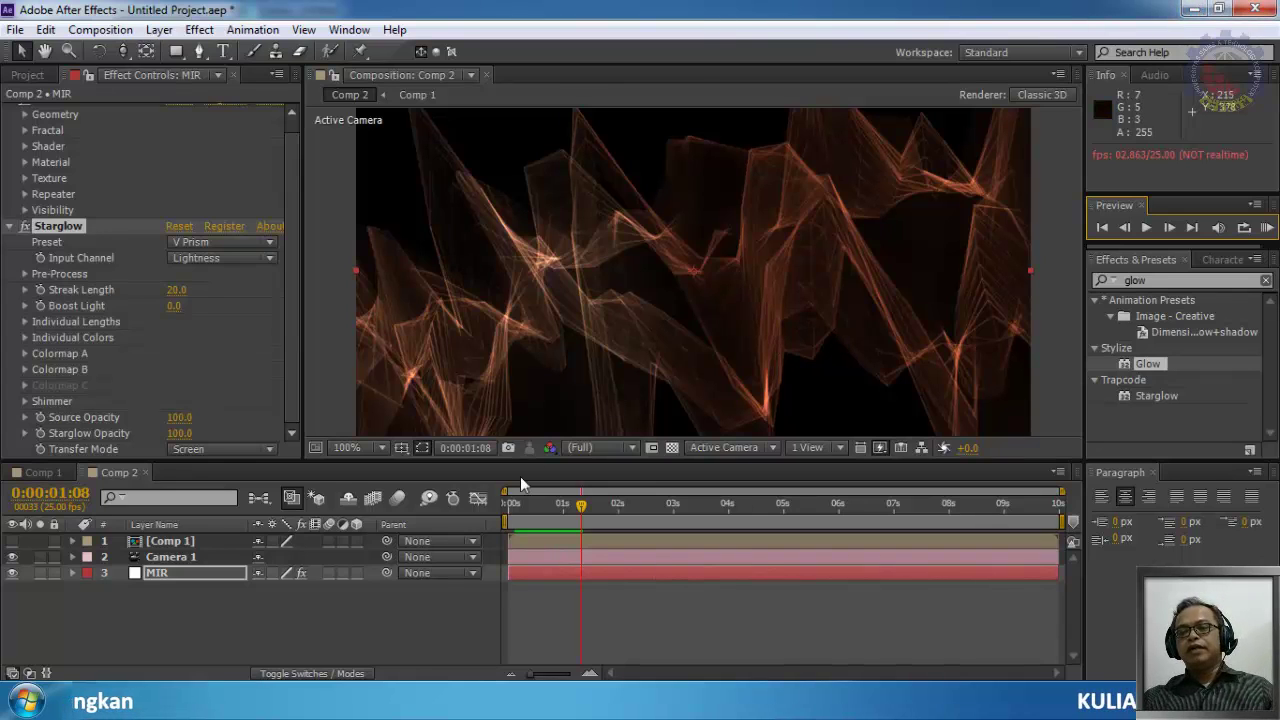
{"action": "left_click_drag", "start_coordinate": [514, 505], "coordinate": [497, 534]}
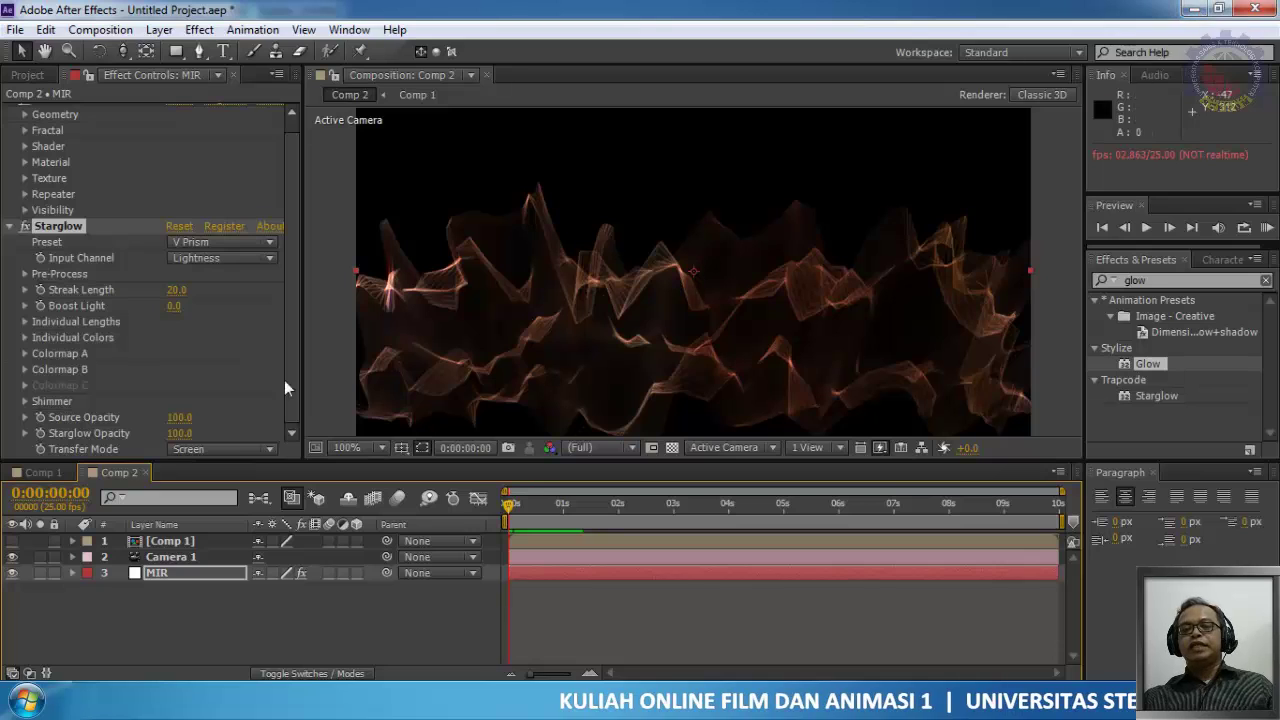
Step: Collapse the Starglow and Mir effects in the MIR layer's effect controls
{"action": "left_click", "coordinate": [12, 232]}
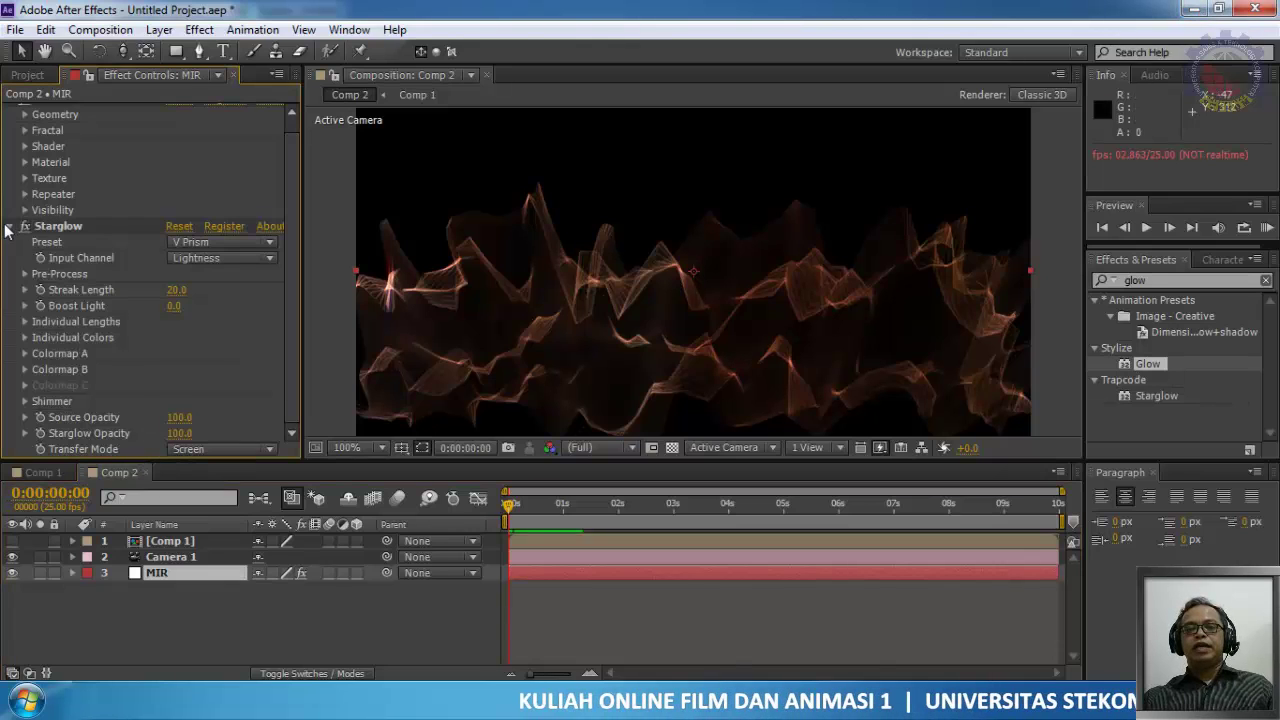
{"action": "left_click", "coordinate": [12, 230]}
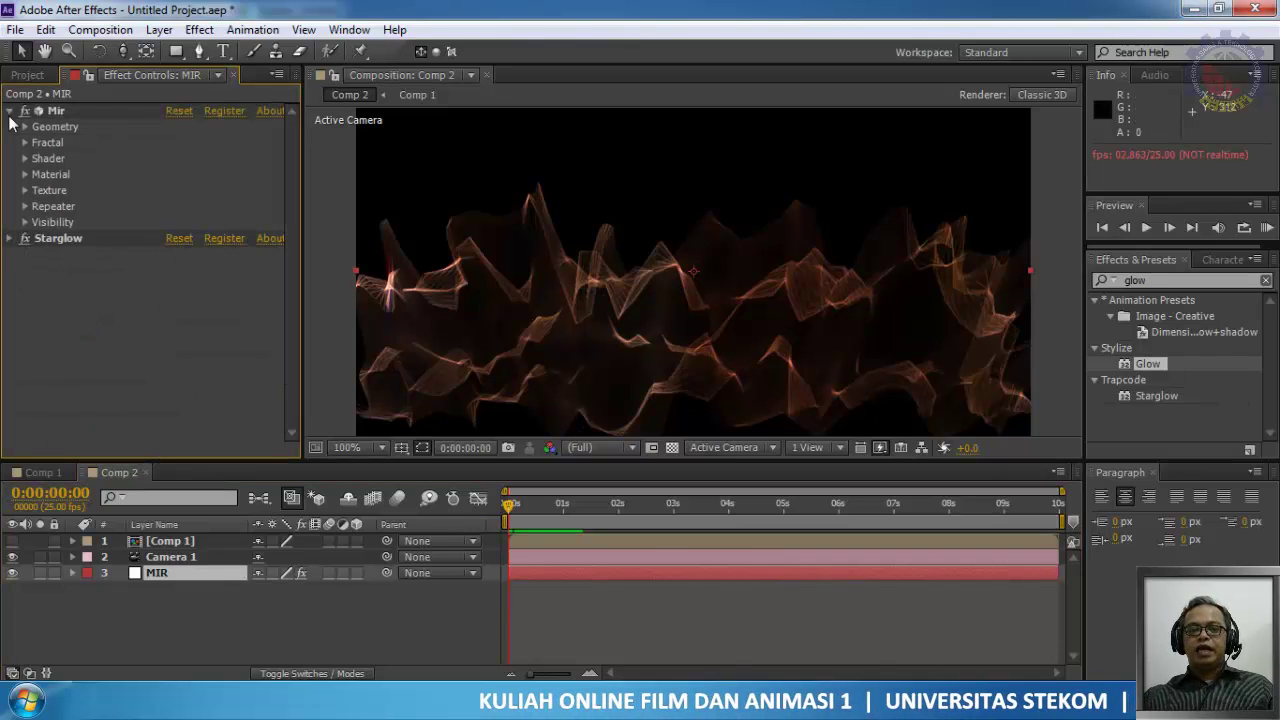
{"action": "left_click", "coordinate": [10, 116]}
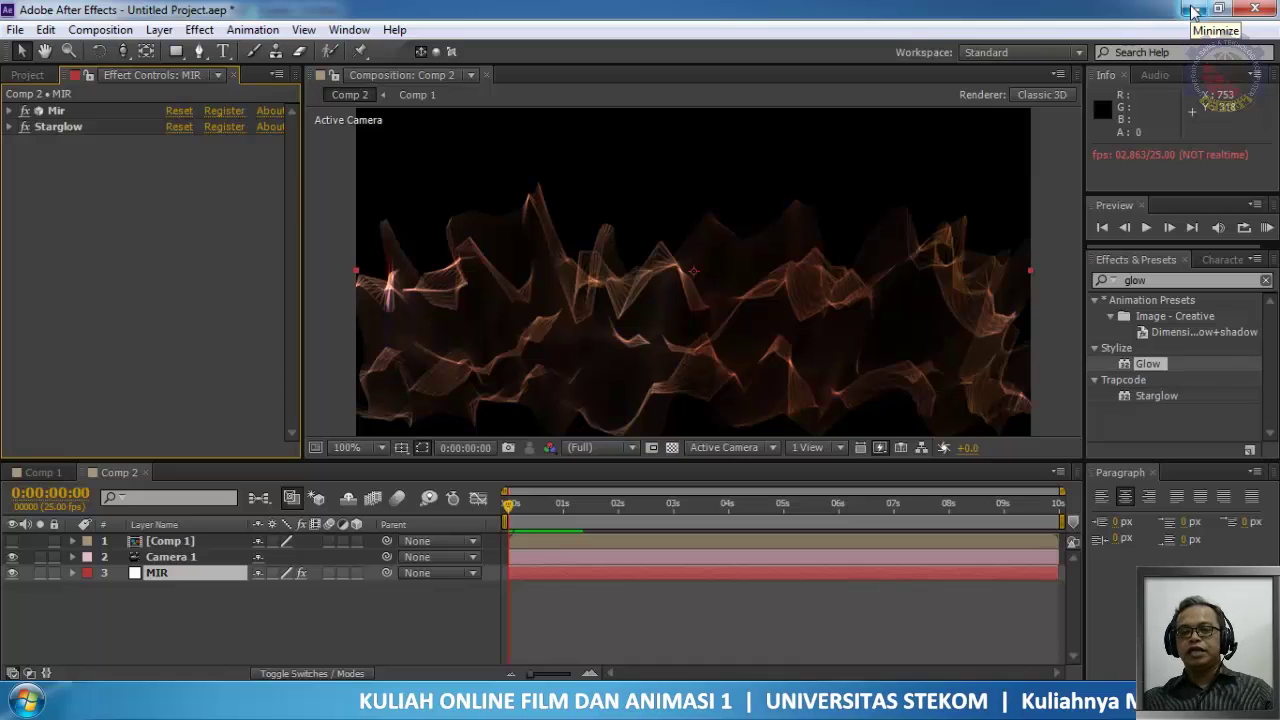
Step: Close After Effects without saving the project and switch OBS to the Intro/Outro scene
{"action": "left_click", "coordinate": [1258, 8]}
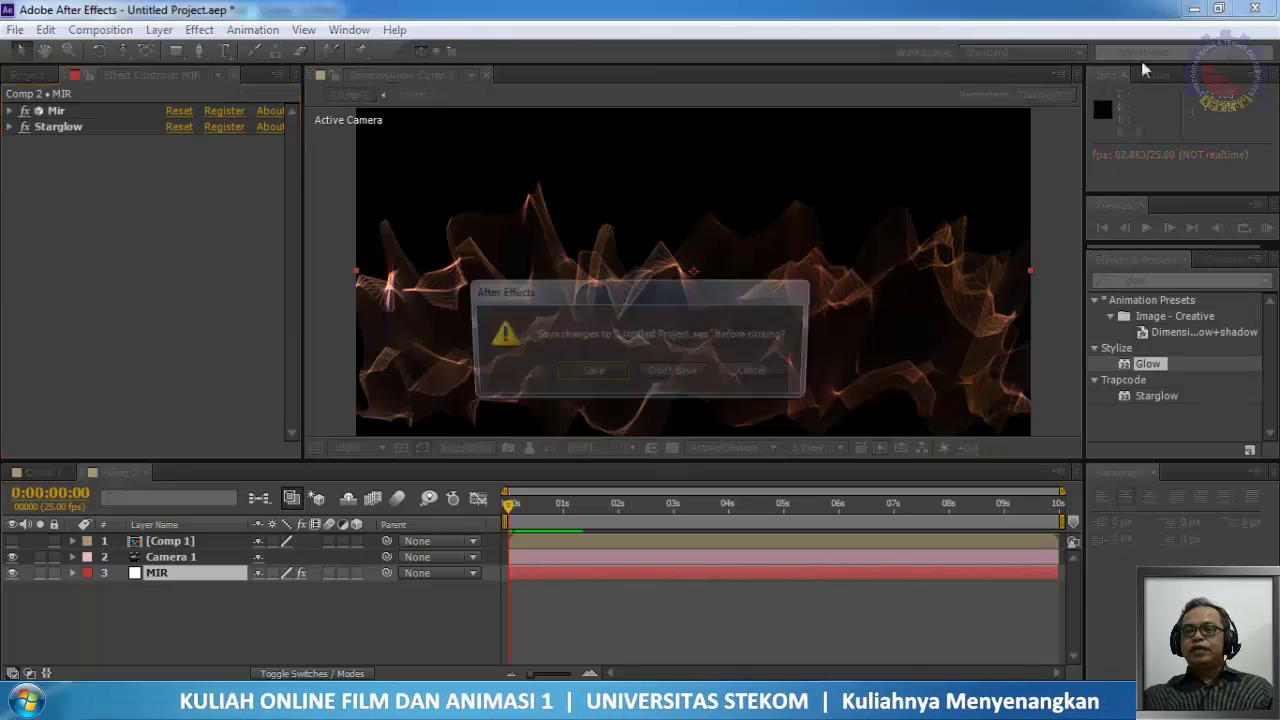
{"action": "left_click", "coordinate": [671, 371]}
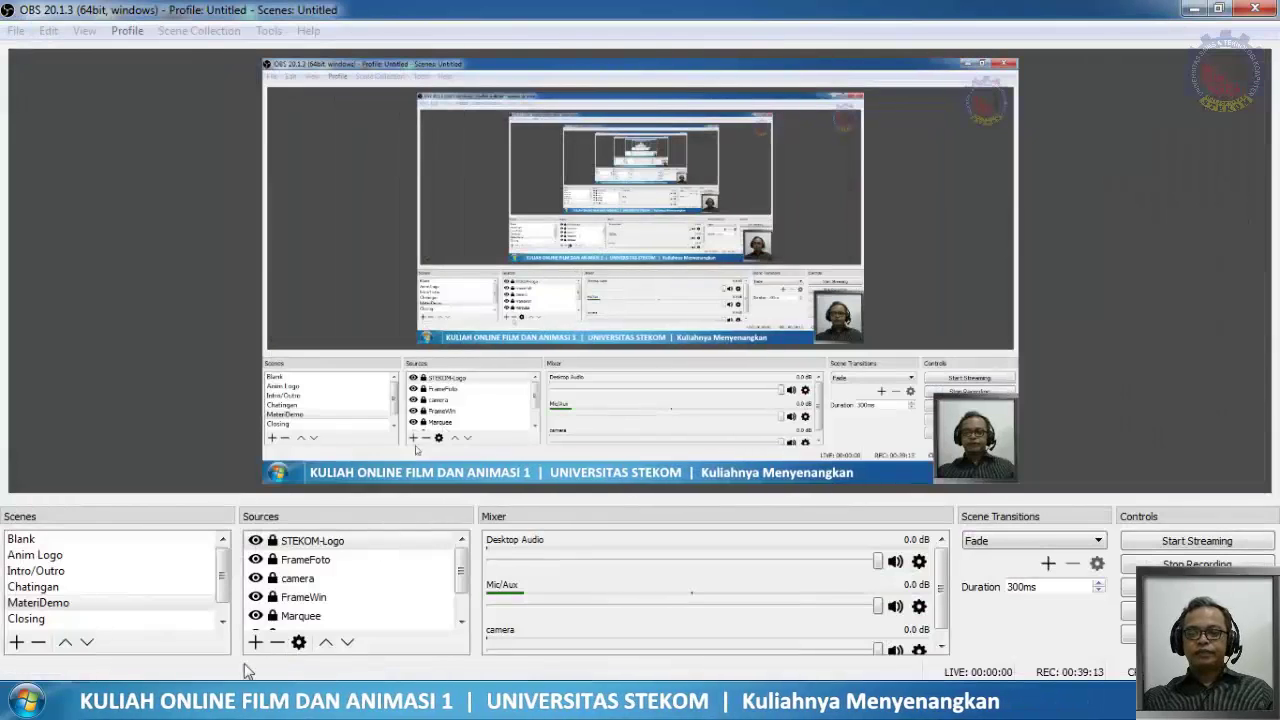
{"action": "left_click", "coordinate": [45, 571]}
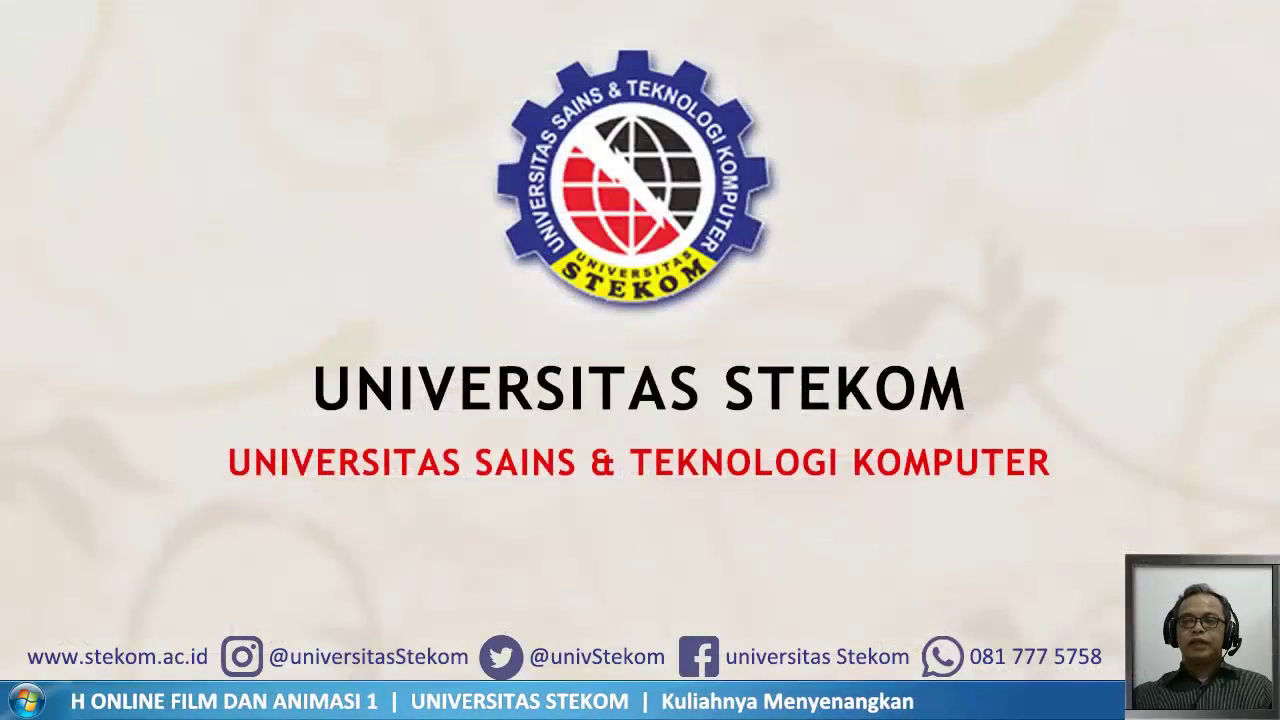